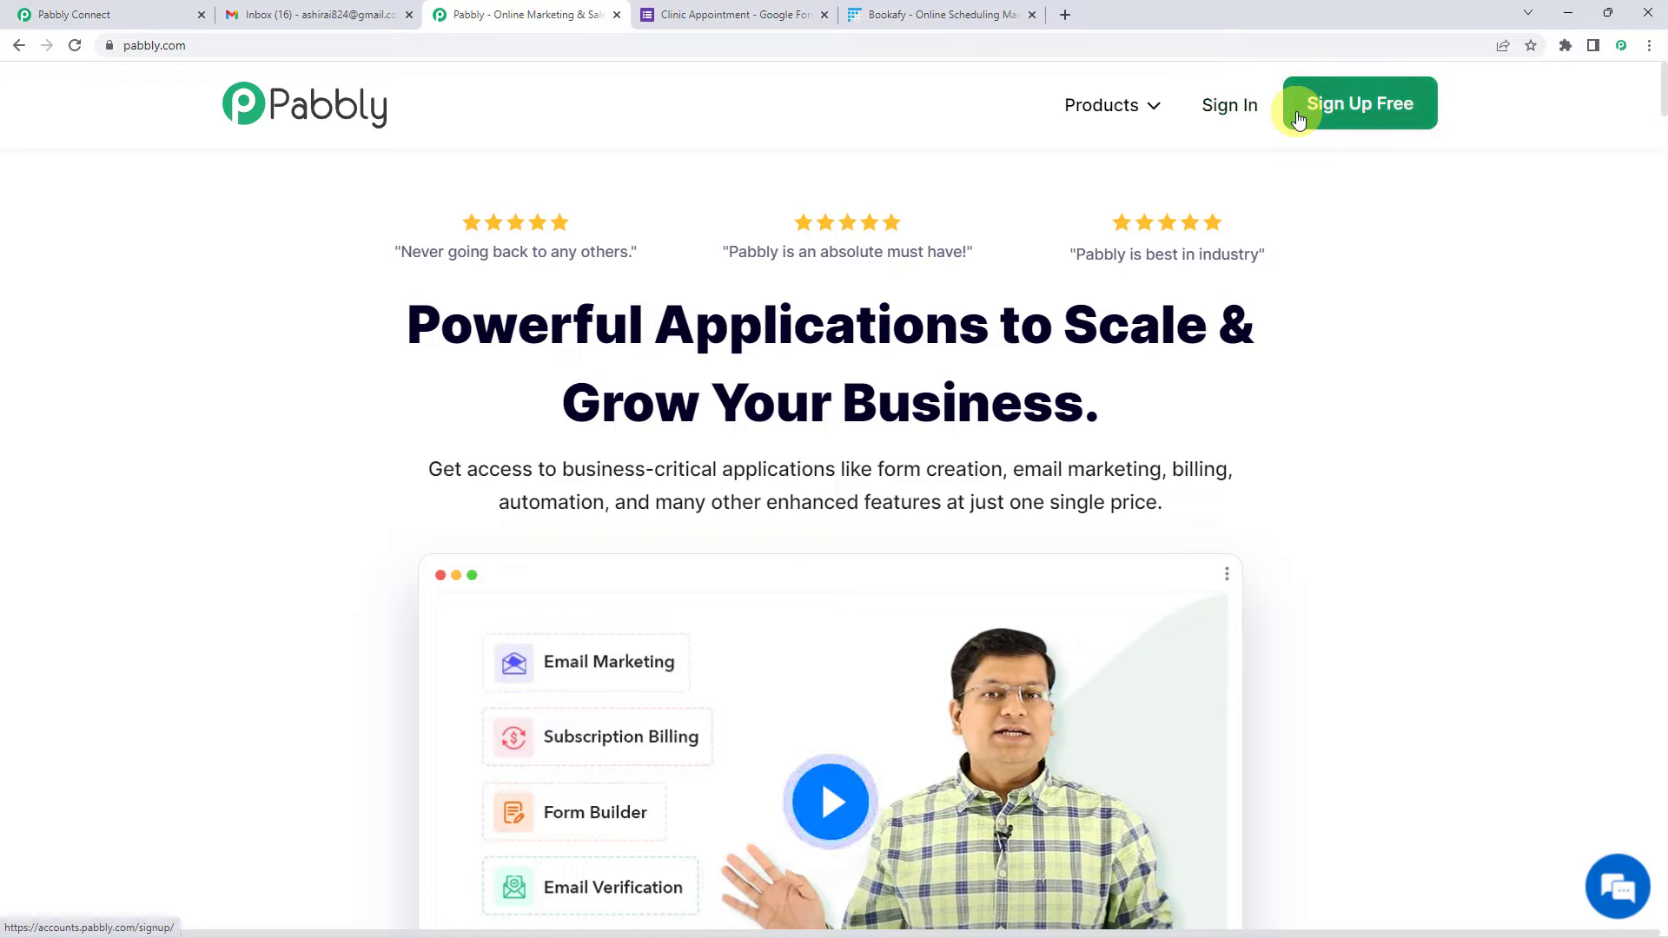
# - Sign in to Pabbly, open Pabbly Connect and create a workflow named "Google Forms To Bookafy"
pyautogui.click(1233, 110)
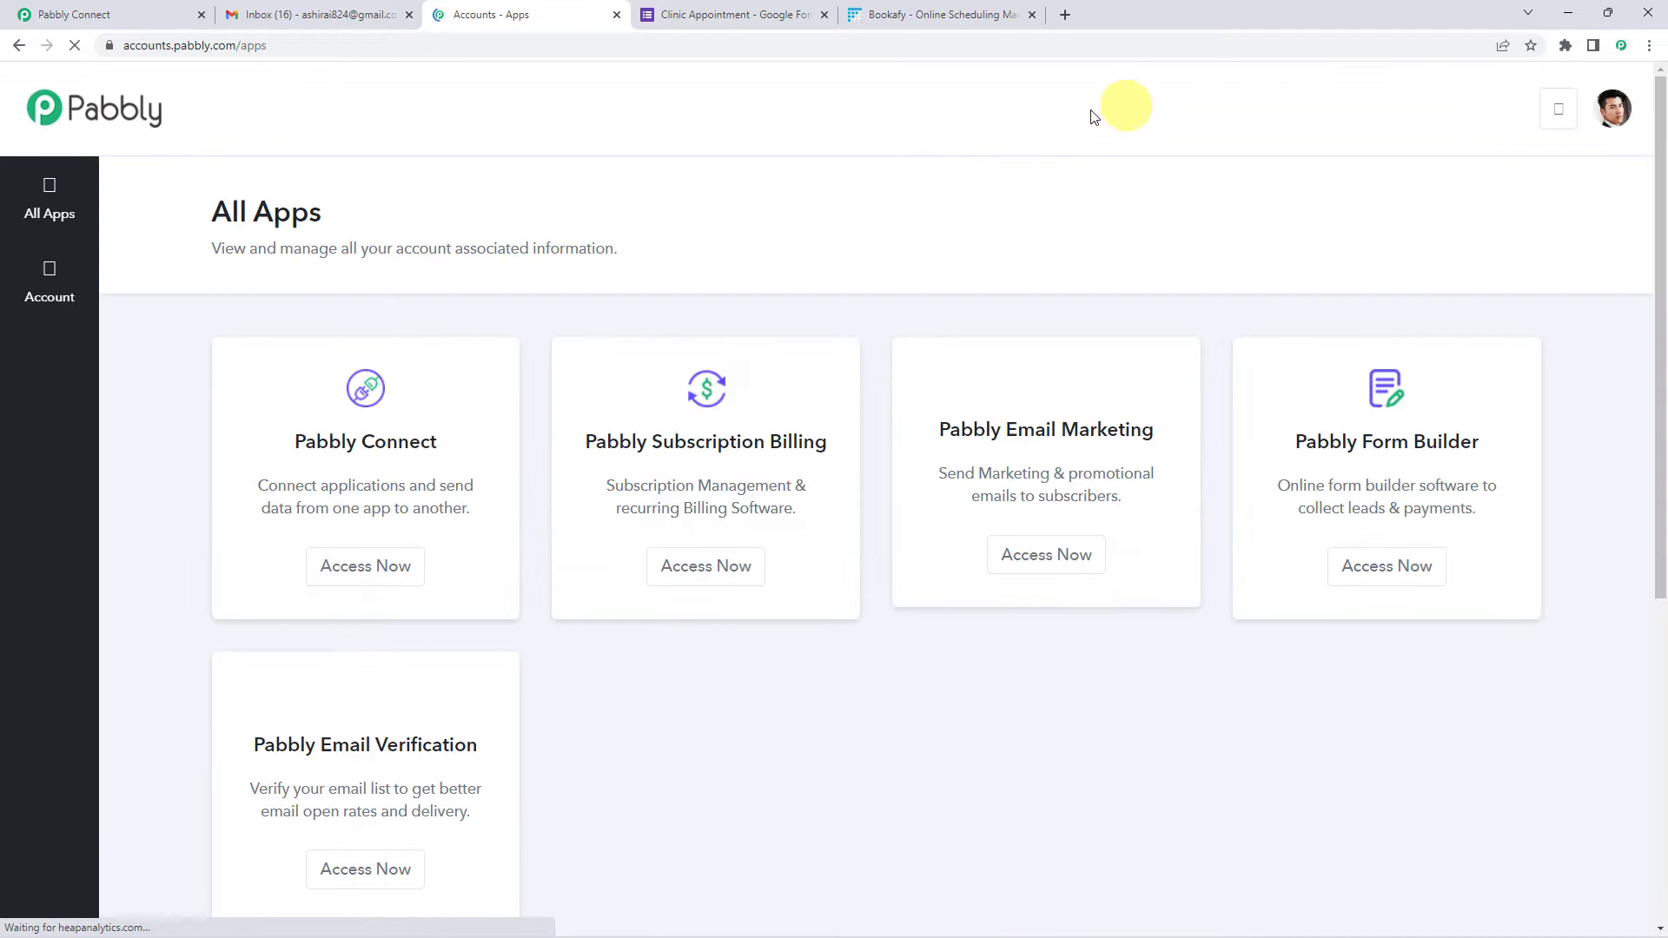
pyautogui.click(347, 569)
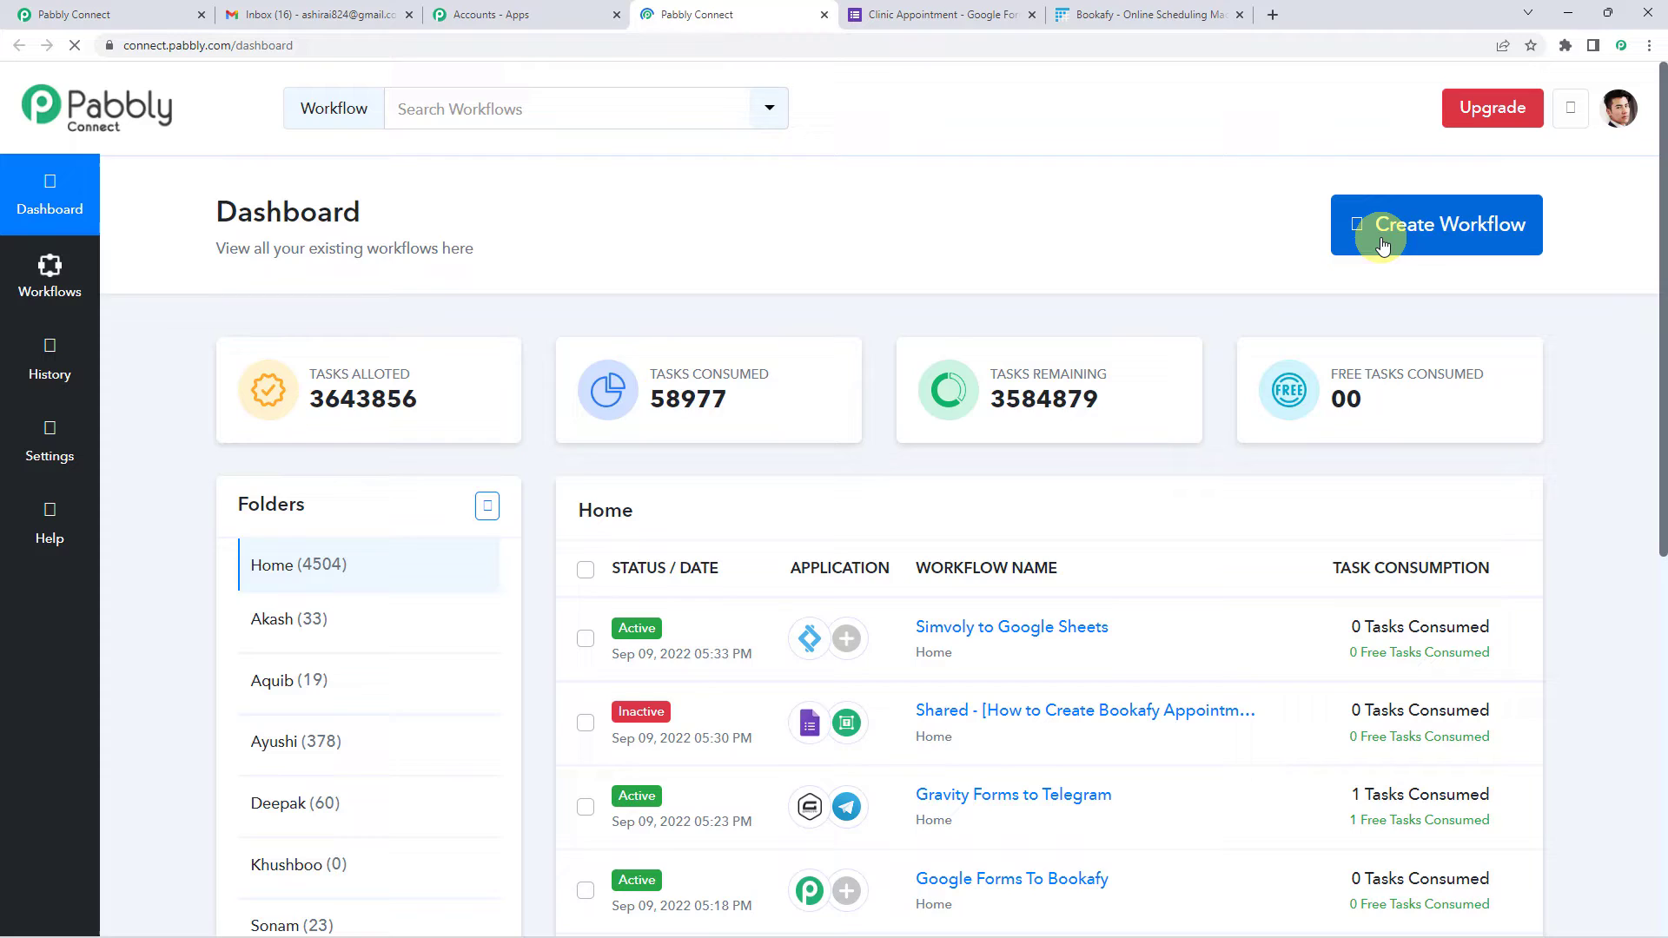
pyautogui.click(1383, 243)
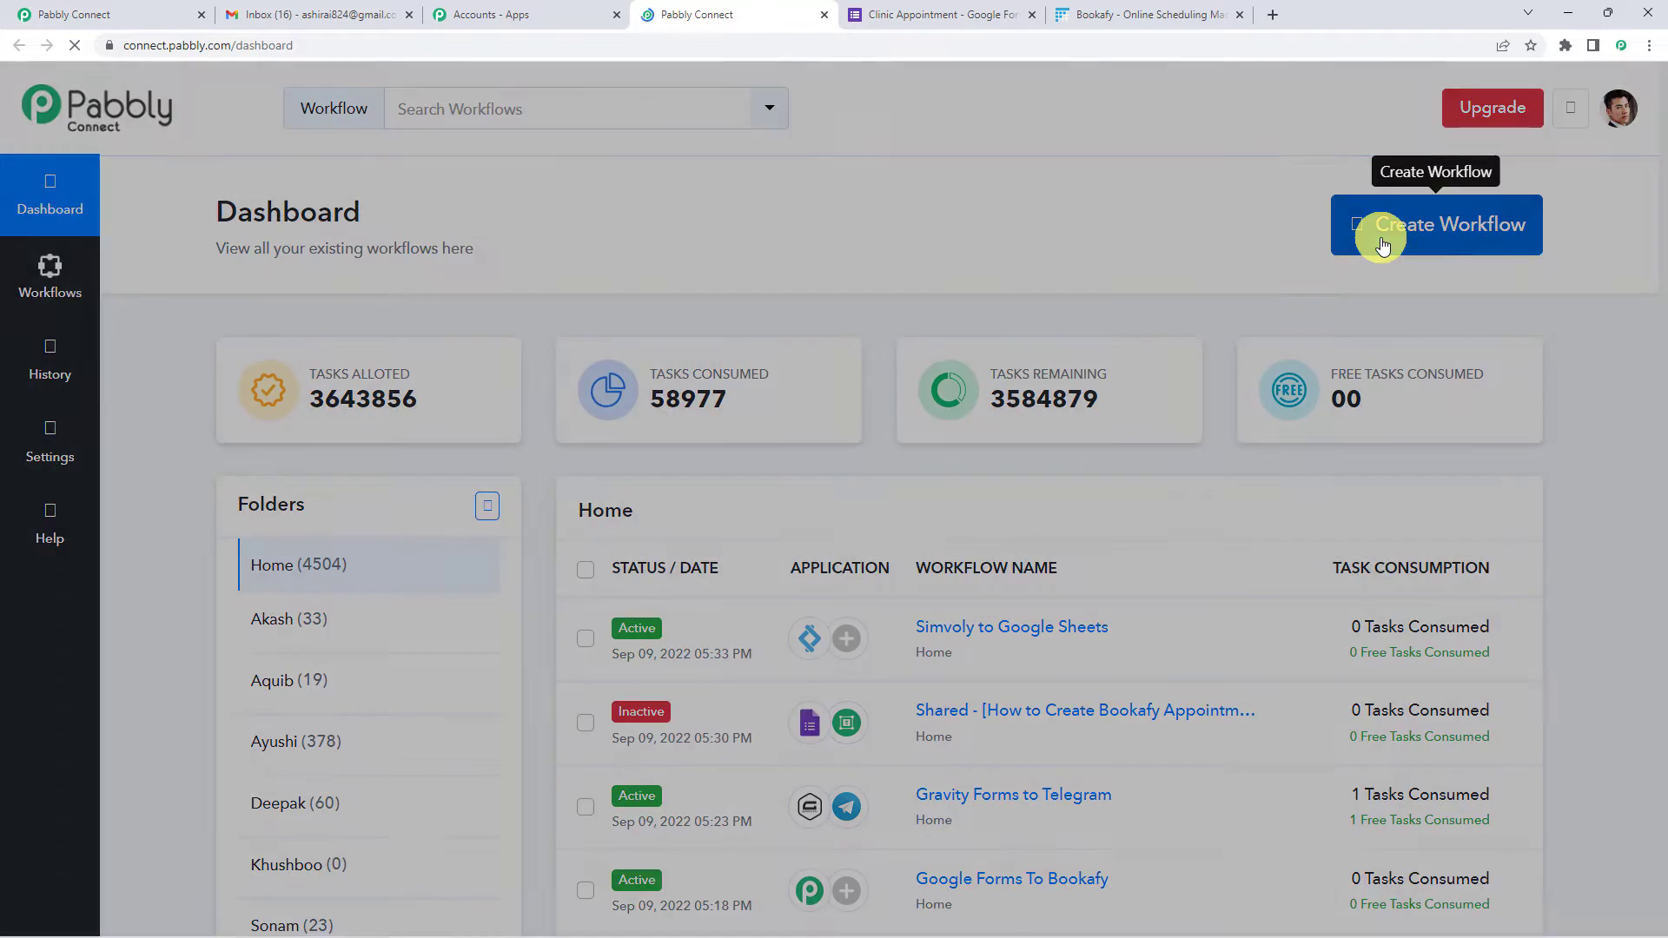
pyautogui.click(718, 518)
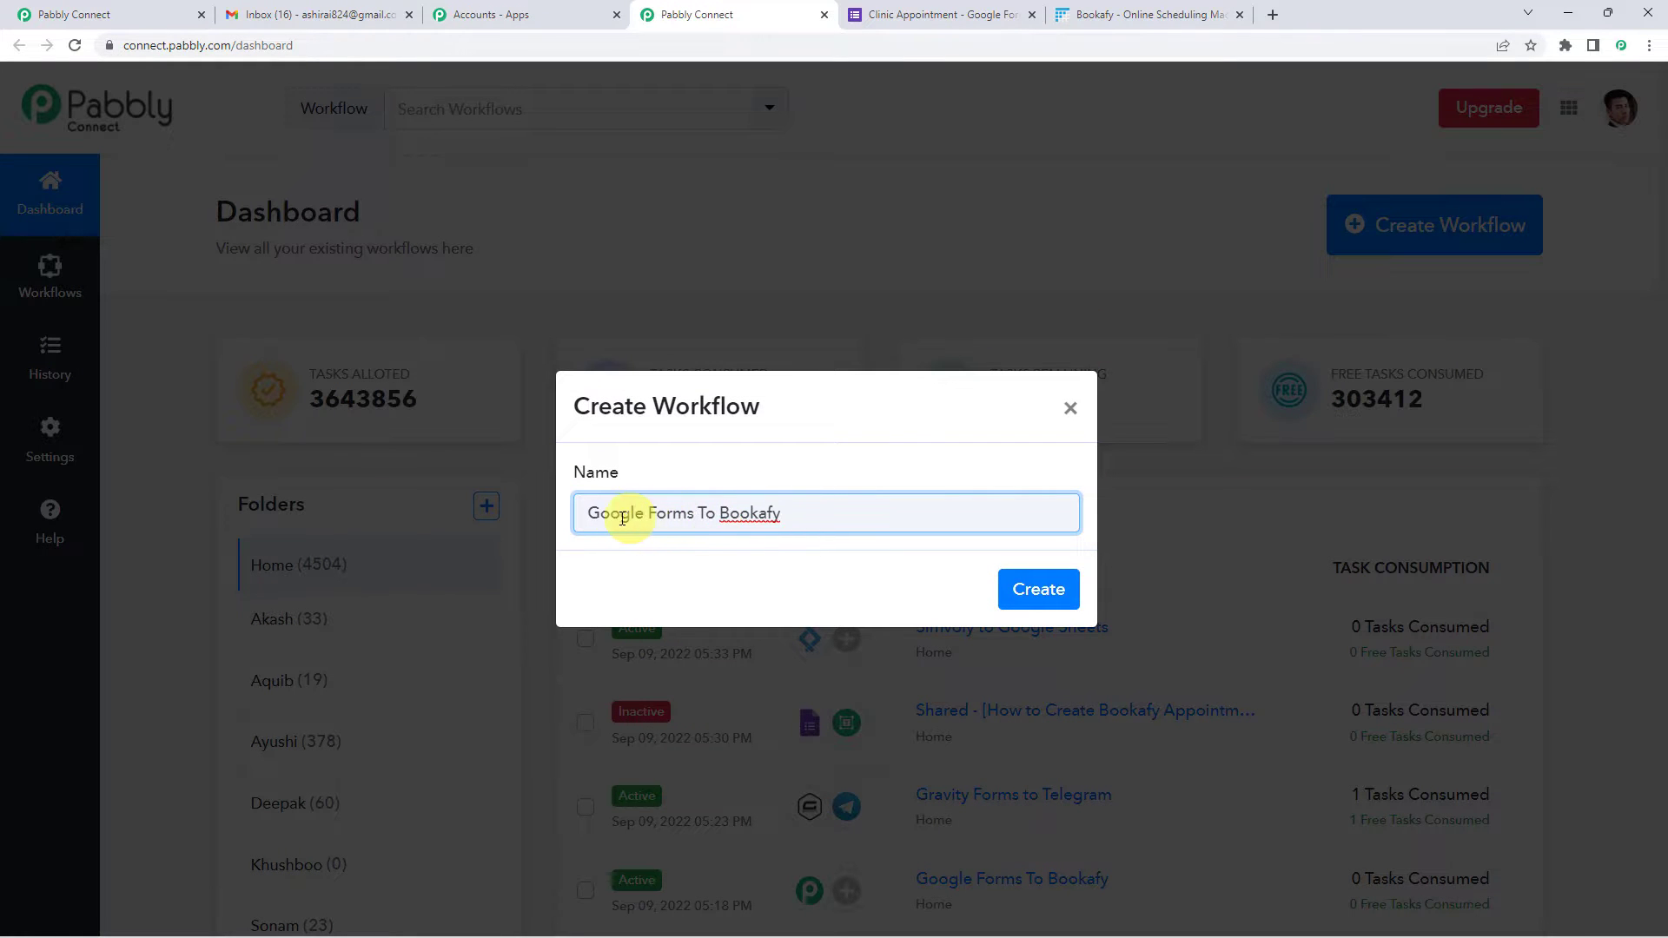
pyautogui.moveTo(652, 515); pyautogui.dragTo(797, 510)
pyautogui.click(1031, 592)
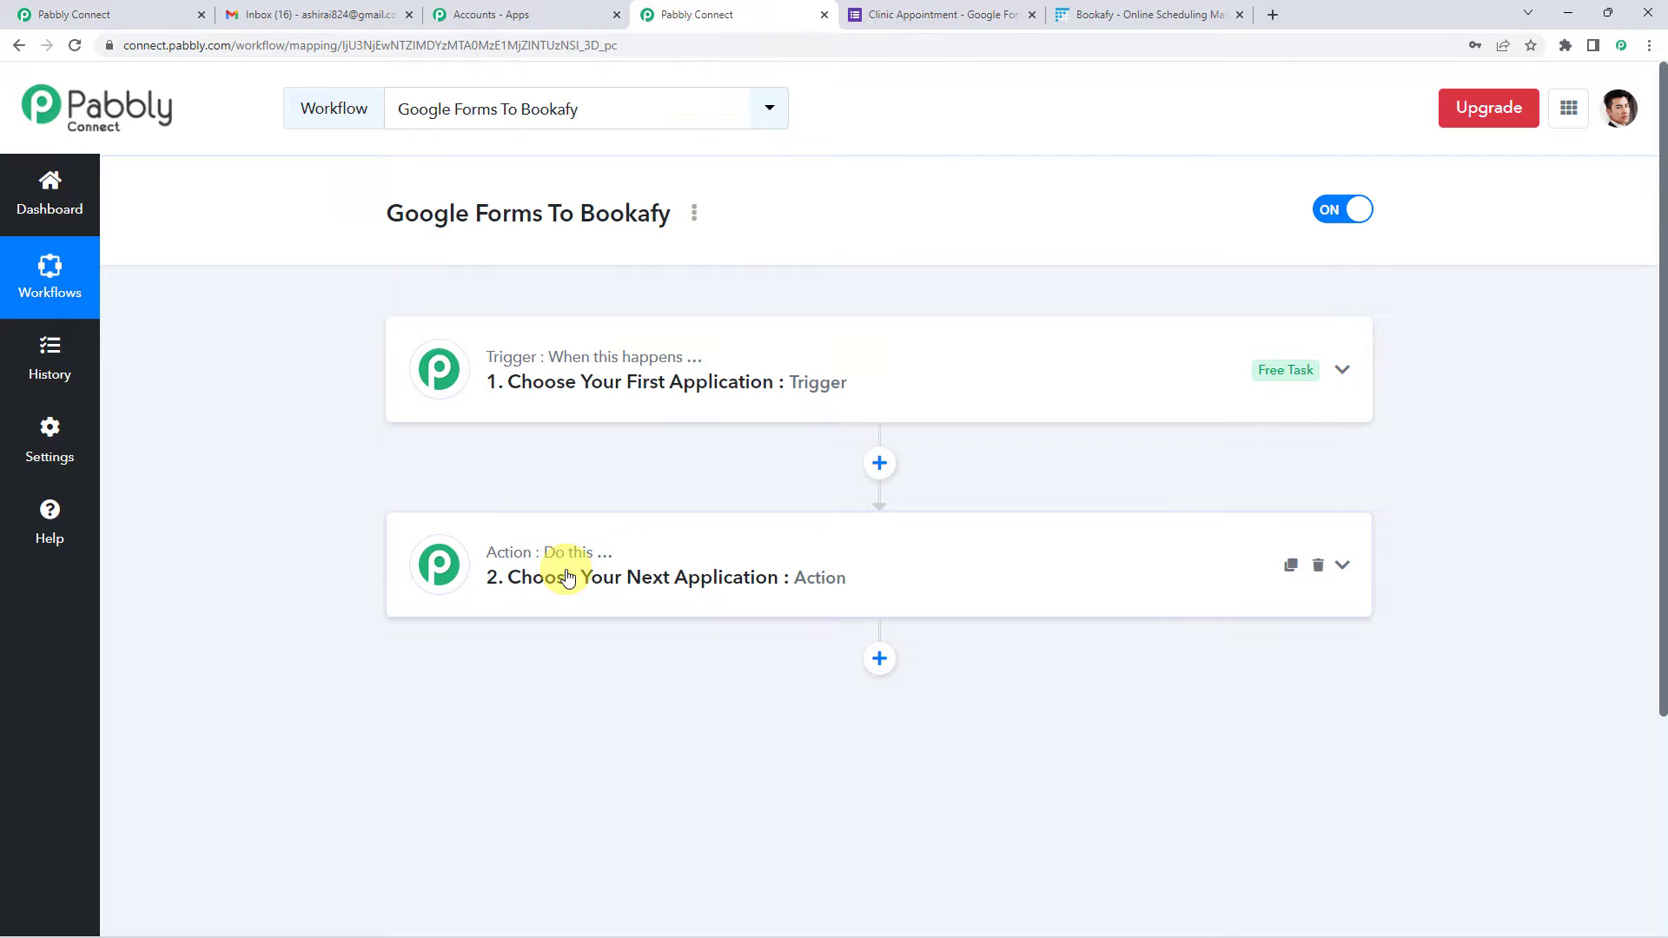
# - Set the workflow's trigger application to Google Forms with the event New Response Received
pyautogui.click(608, 398)
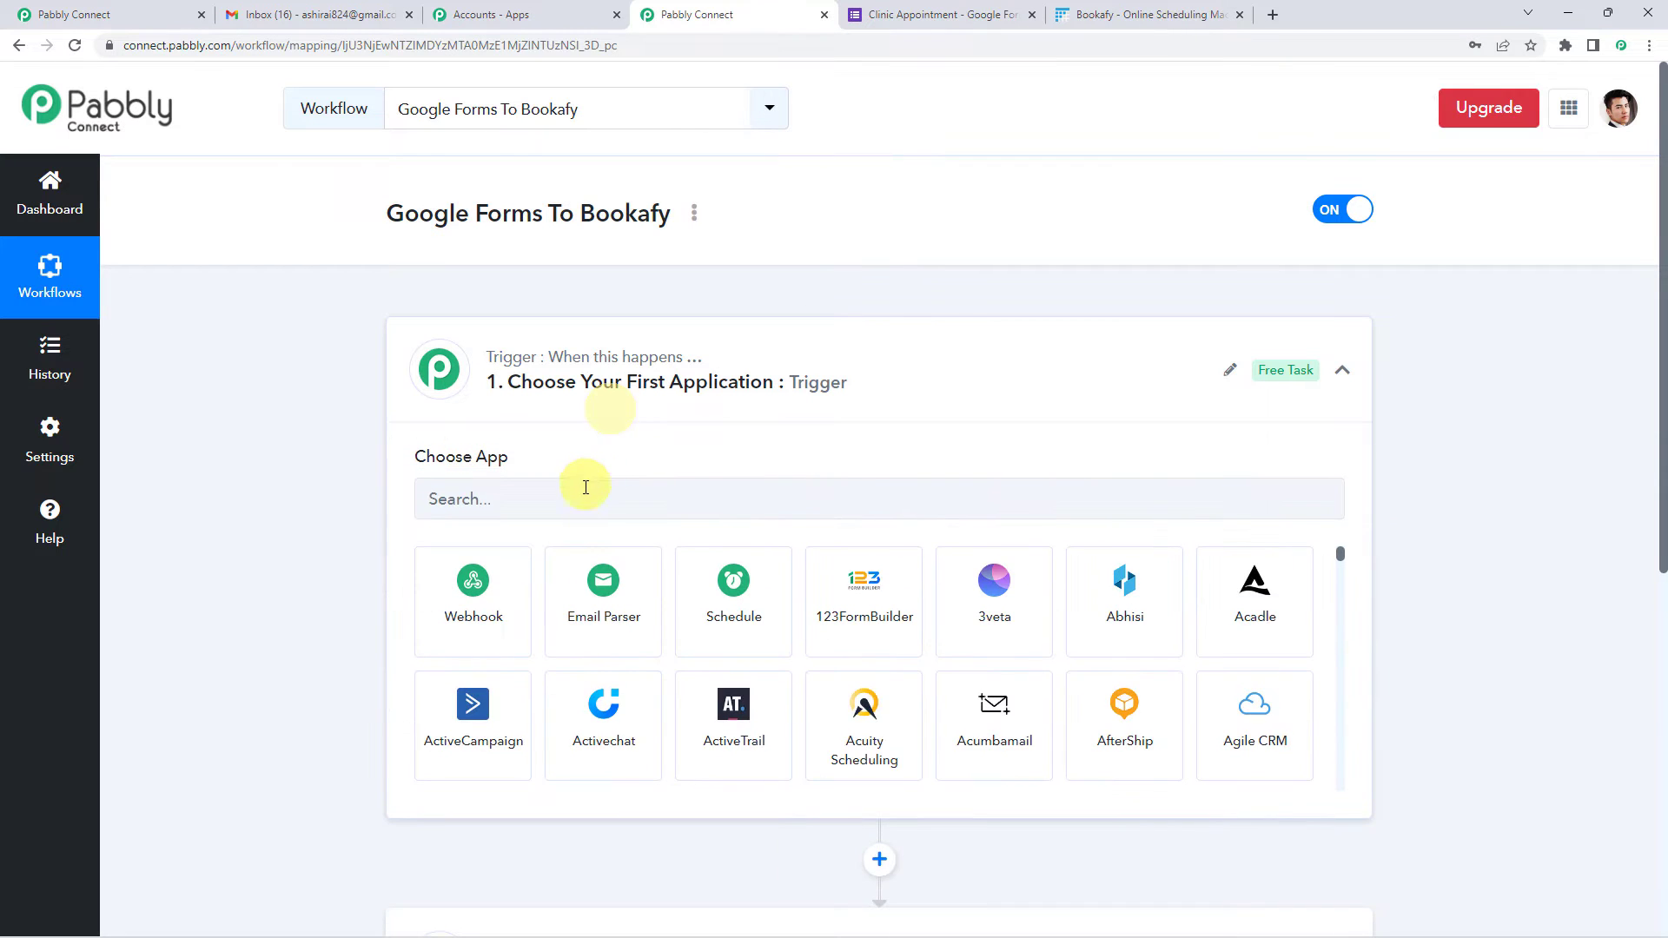
pyautogui.write('googl')
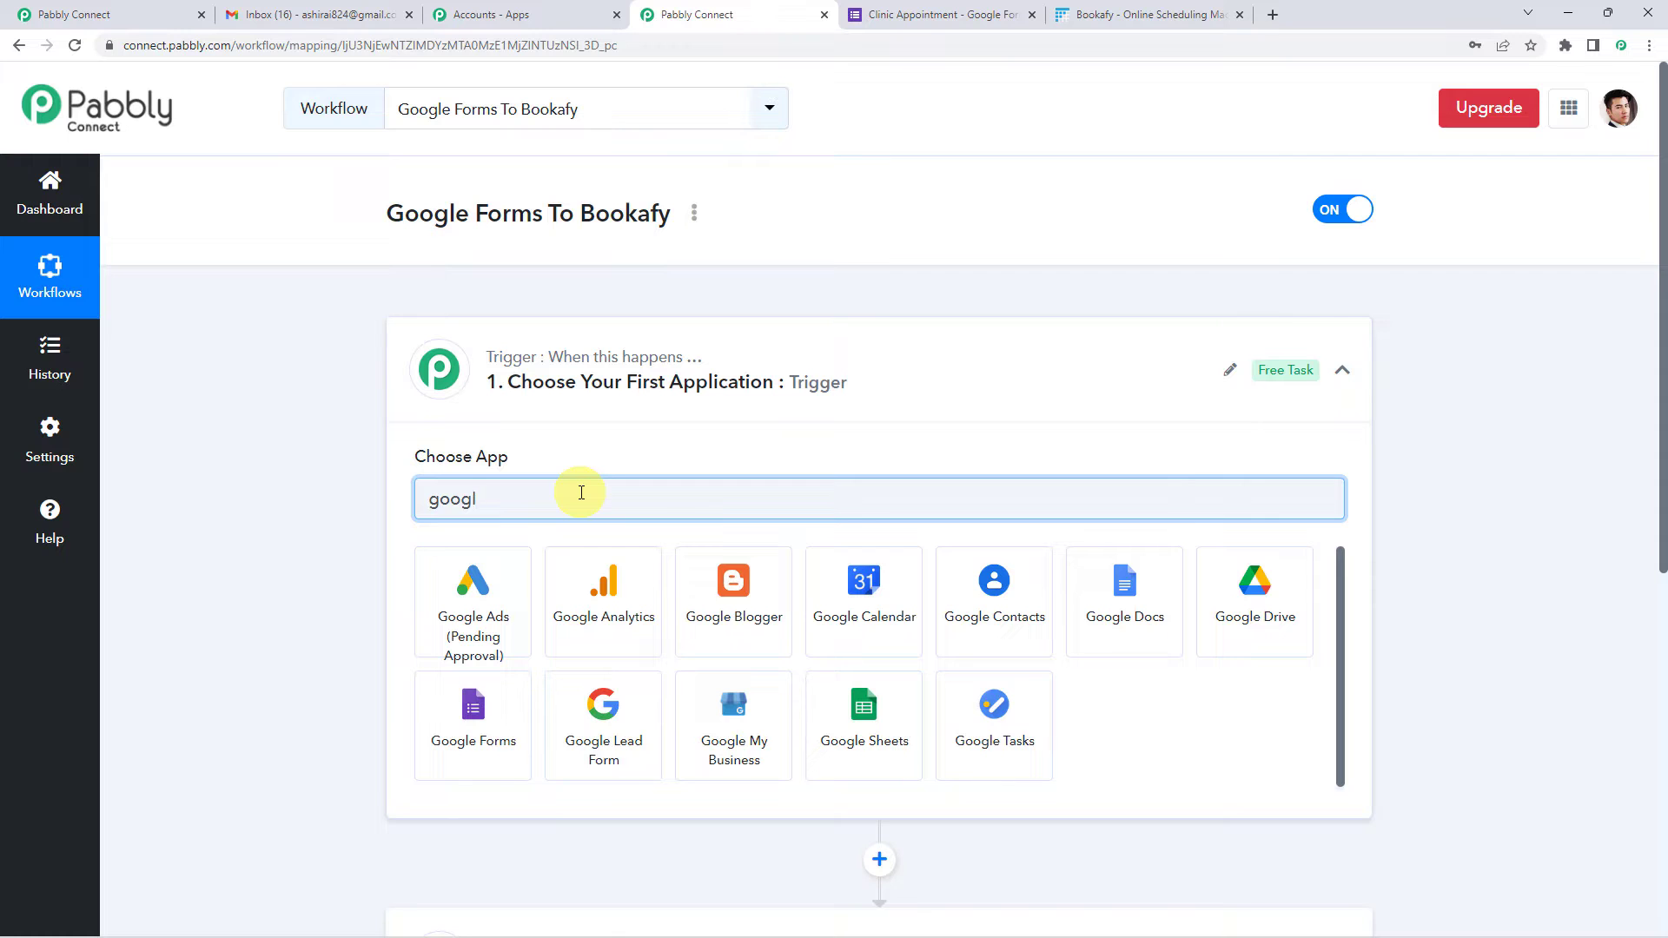
pyautogui.click(460, 752)
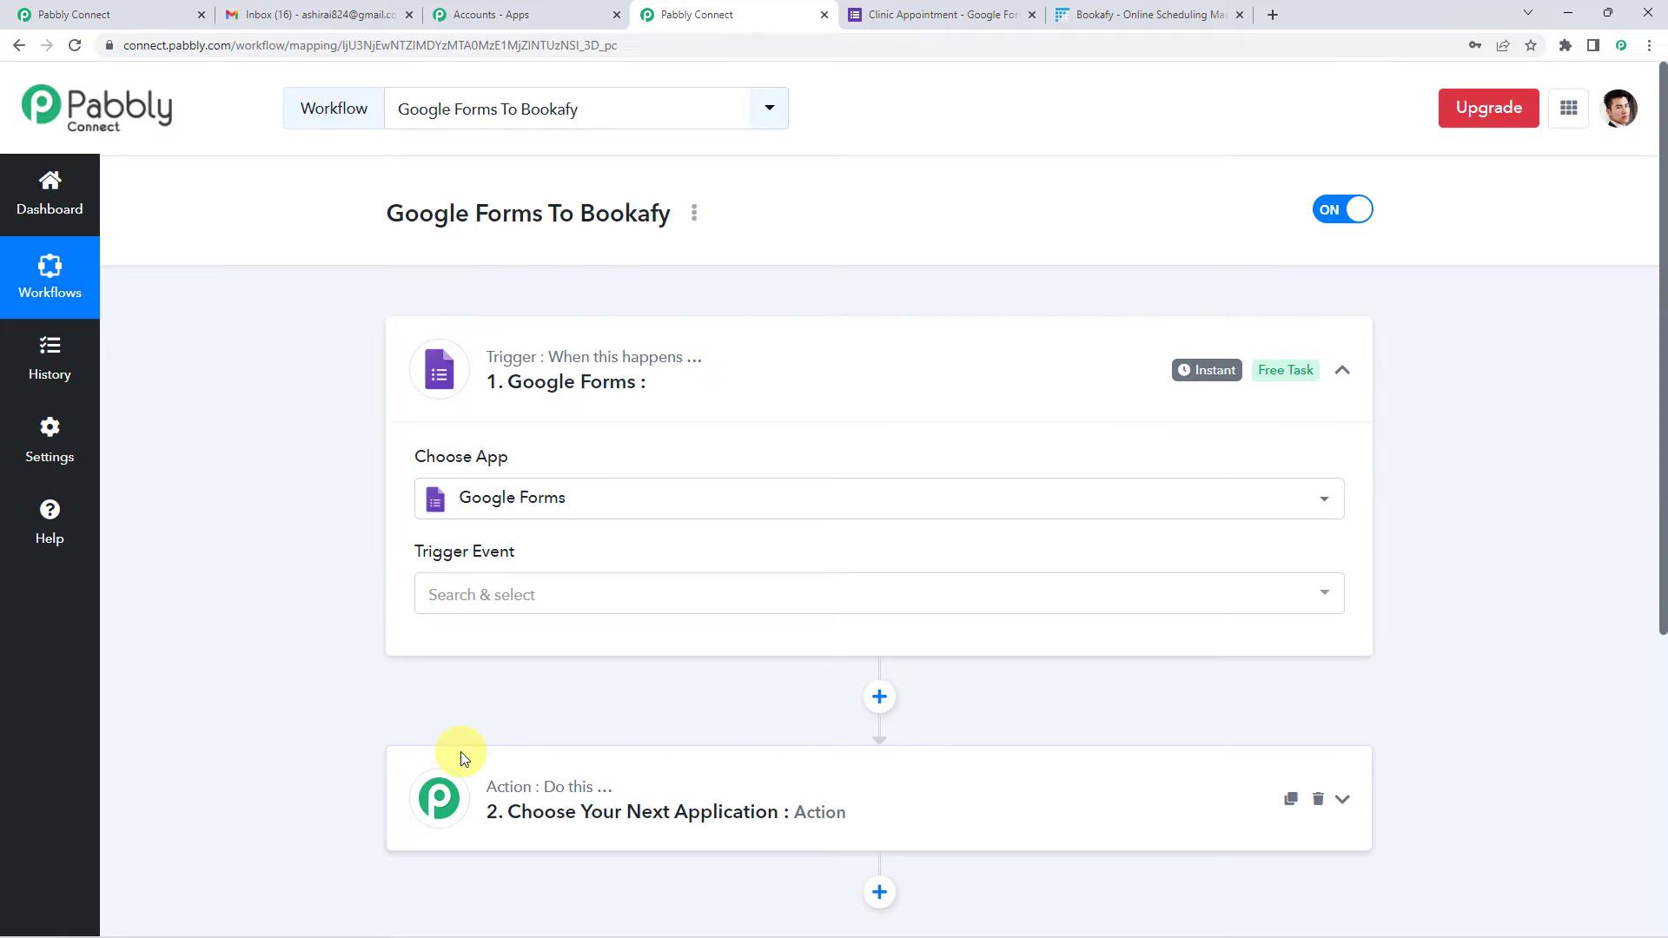
pyautogui.click(500, 609)
pyautogui.click(484, 694)
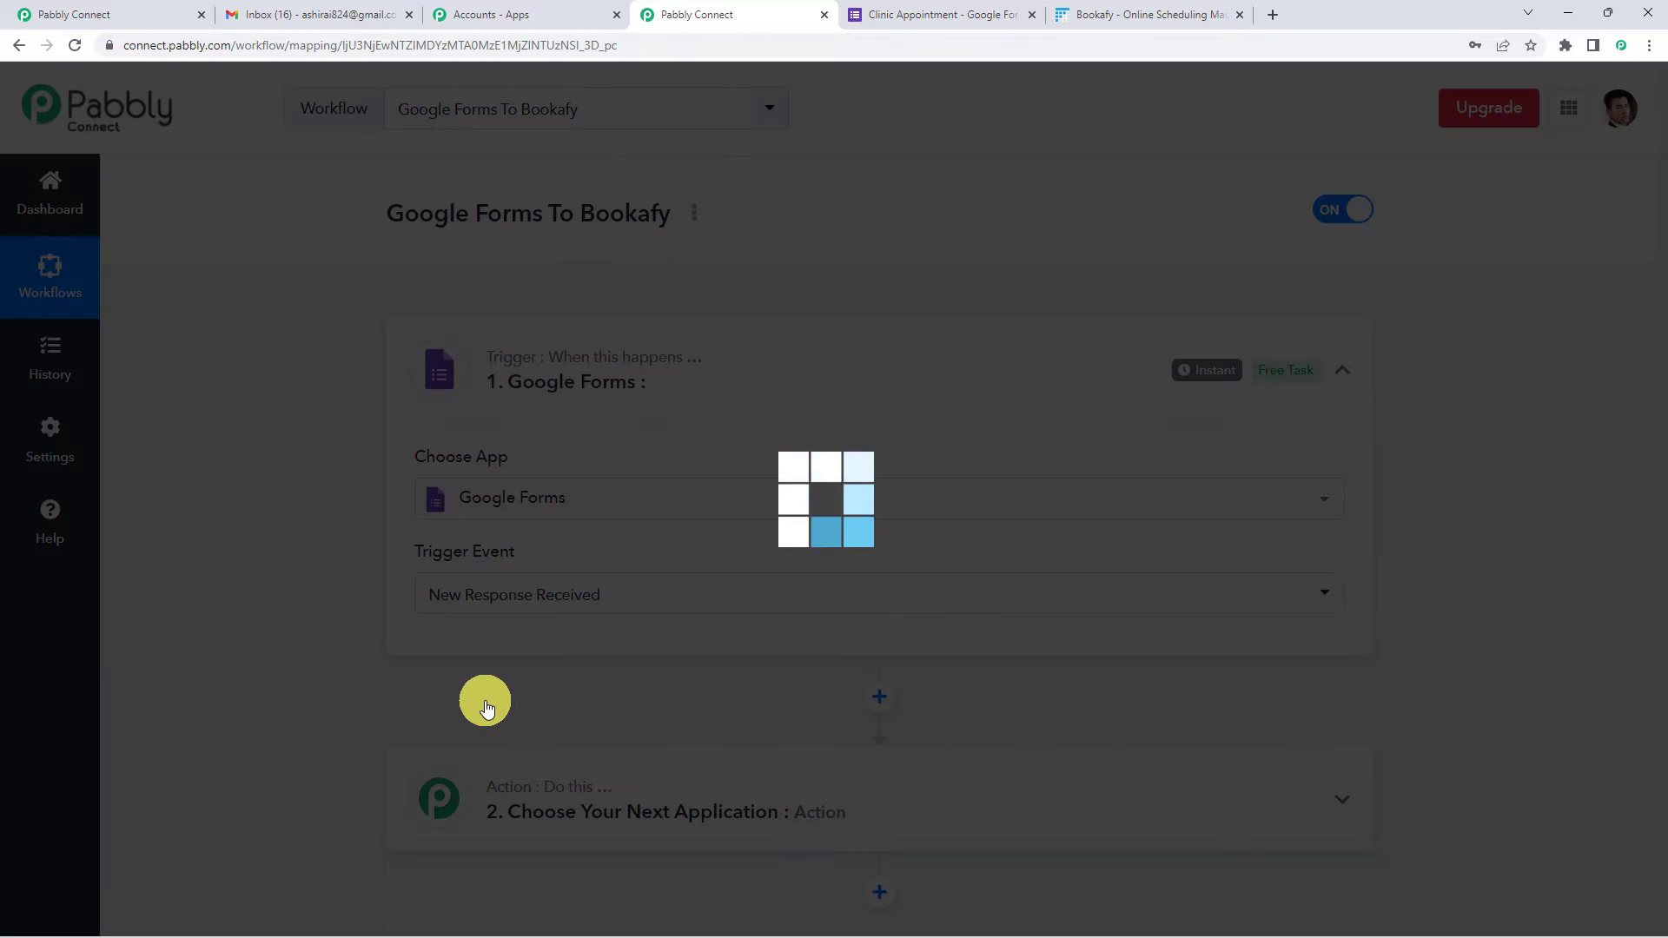
# - Copy the webhook URL of the Google Forms trigger and look through its setup instructions
pyautogui.scroll(-2, 650, 578)
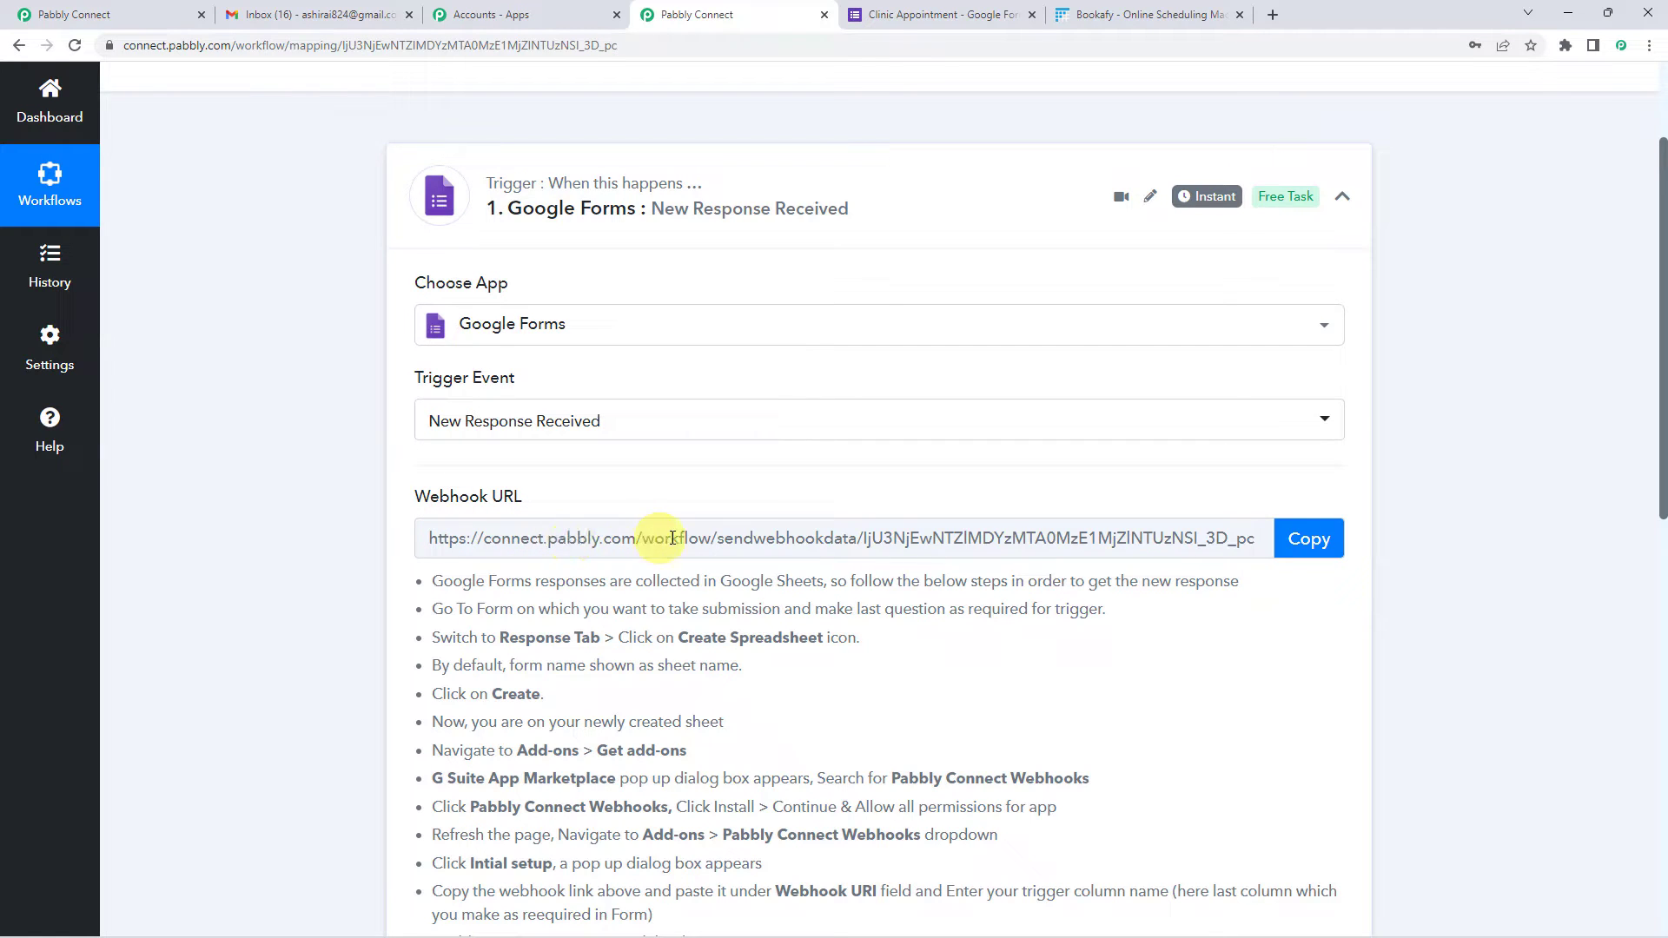
pyautogui.click(1309, 539)
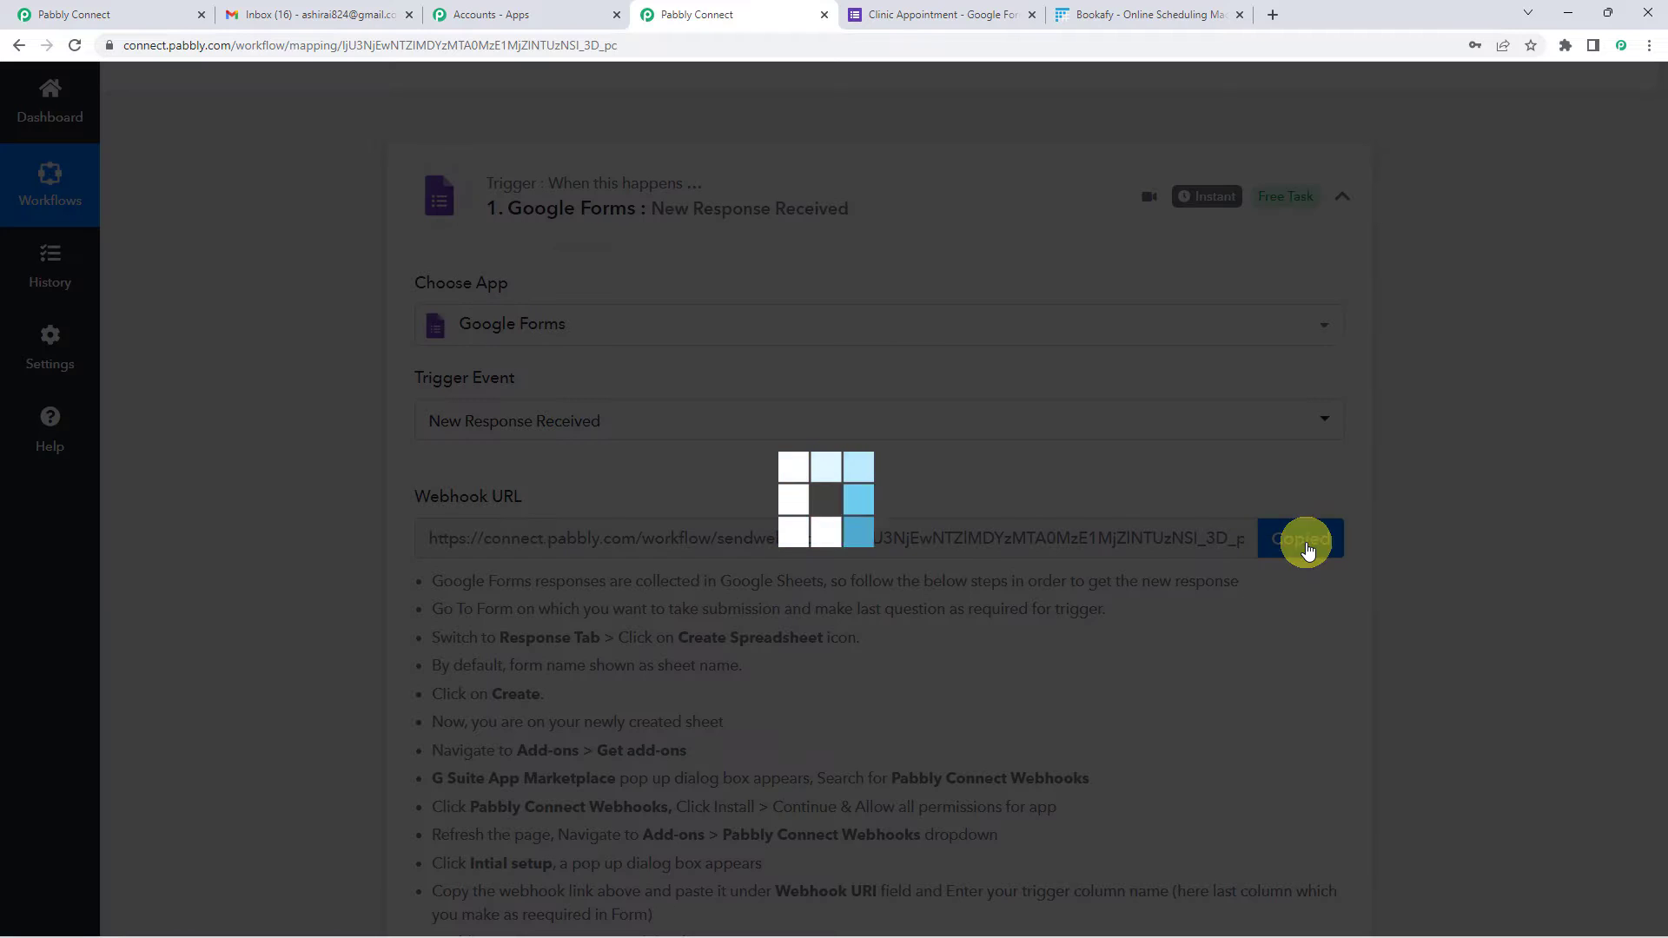
pyautogui.scroll(-2, 565, 570)
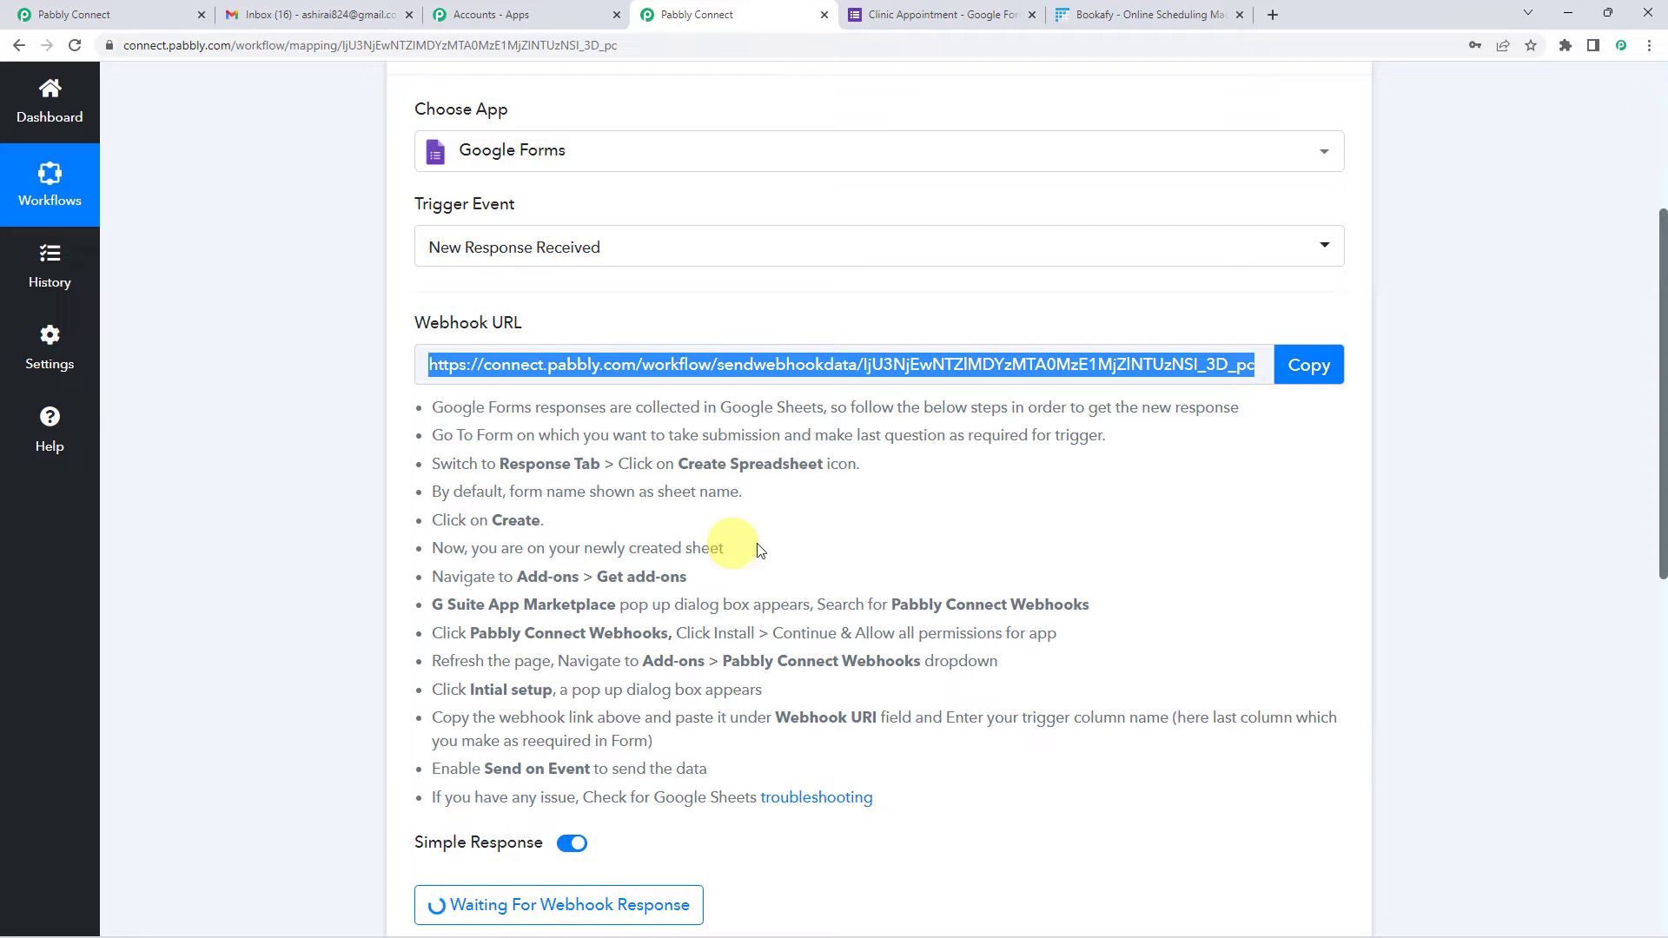
pyautogui.scroll(2, 847, 532)
# - Switch to the Clinic Appointment form in Google Forms and review its title and all its questions
pyautogui.click(921, 14)
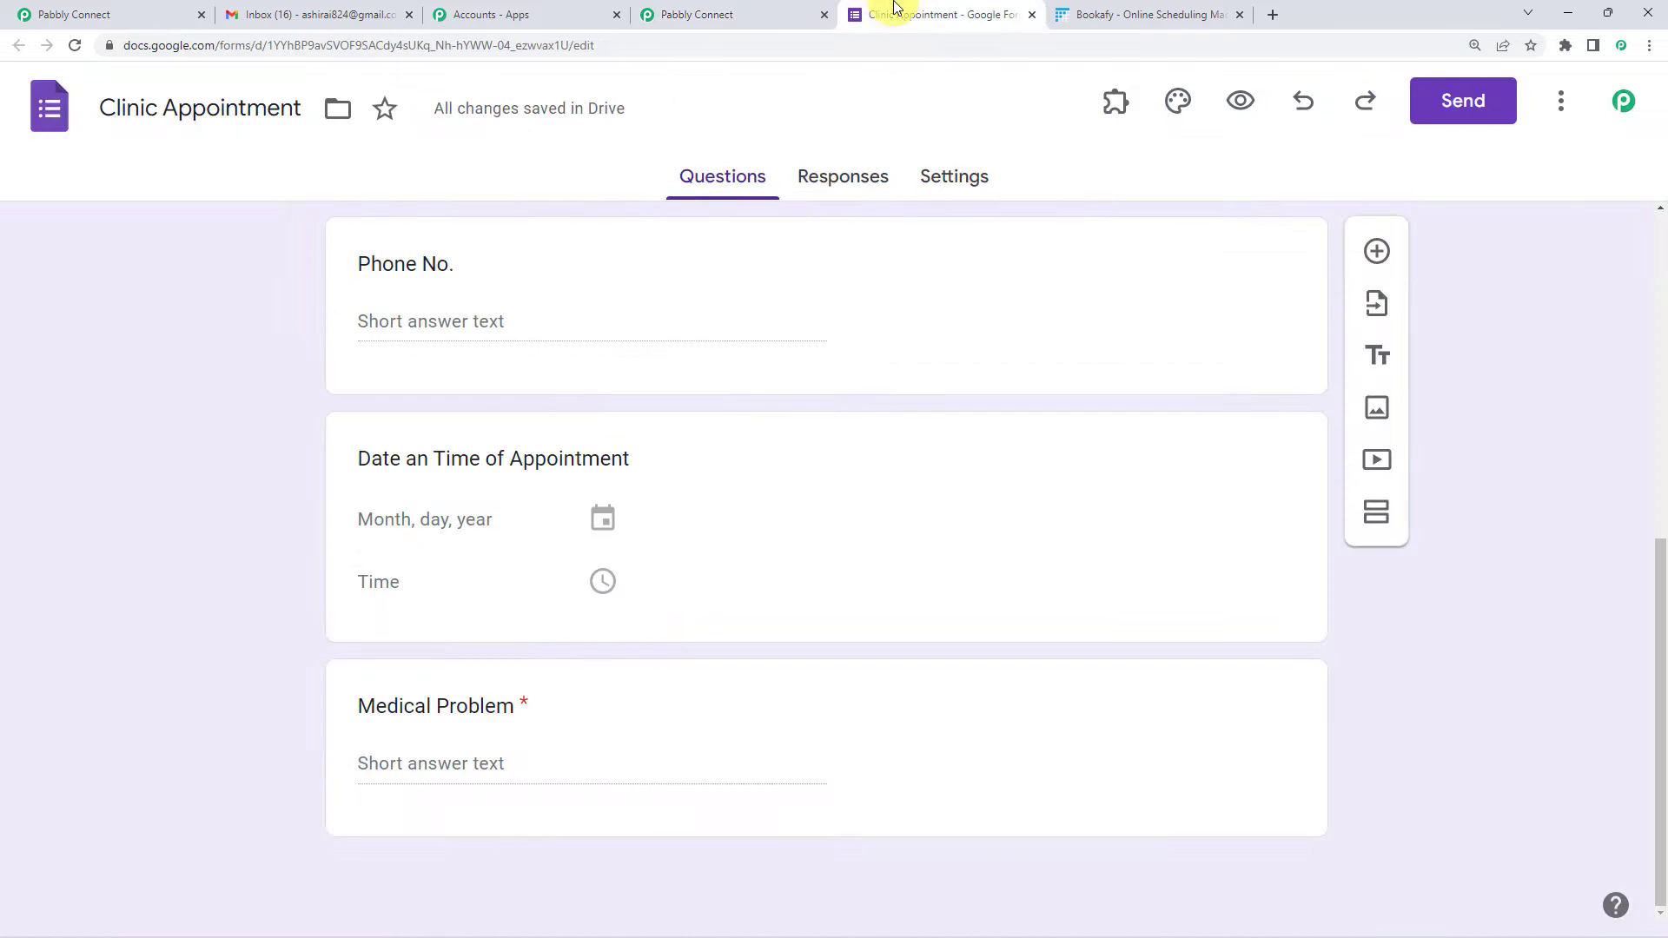
pyautogui.scroll(5, 521, 559)
pyautogui.scroll(1, 521, 559)
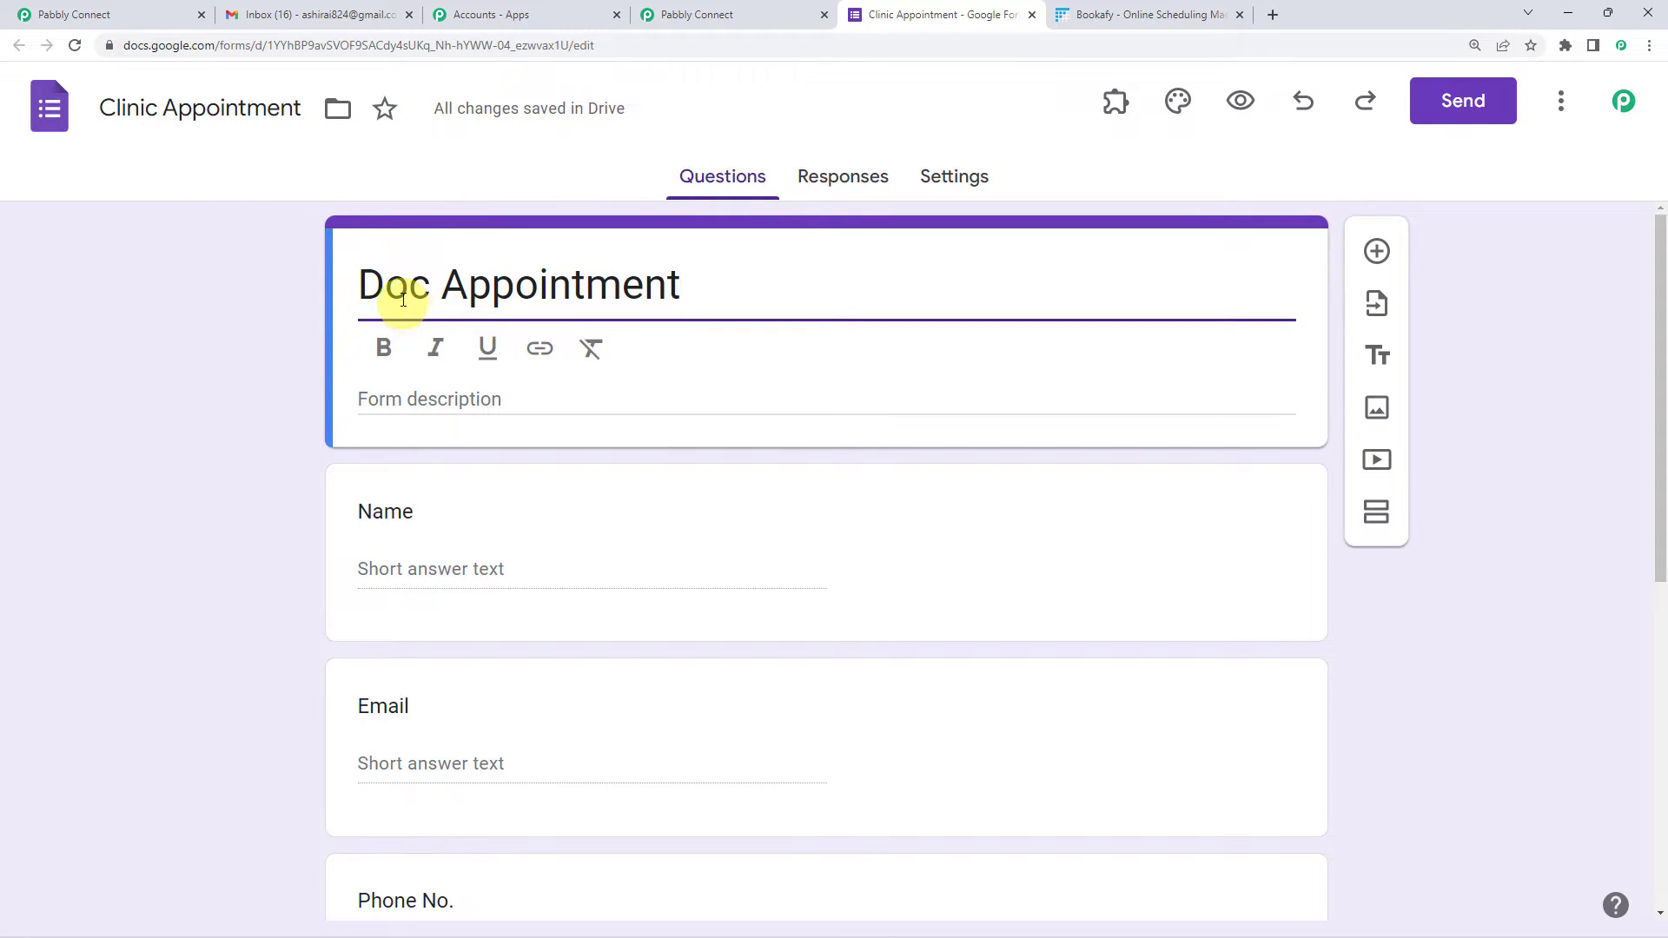
pyautogui.scroll(-3, 615, 456)
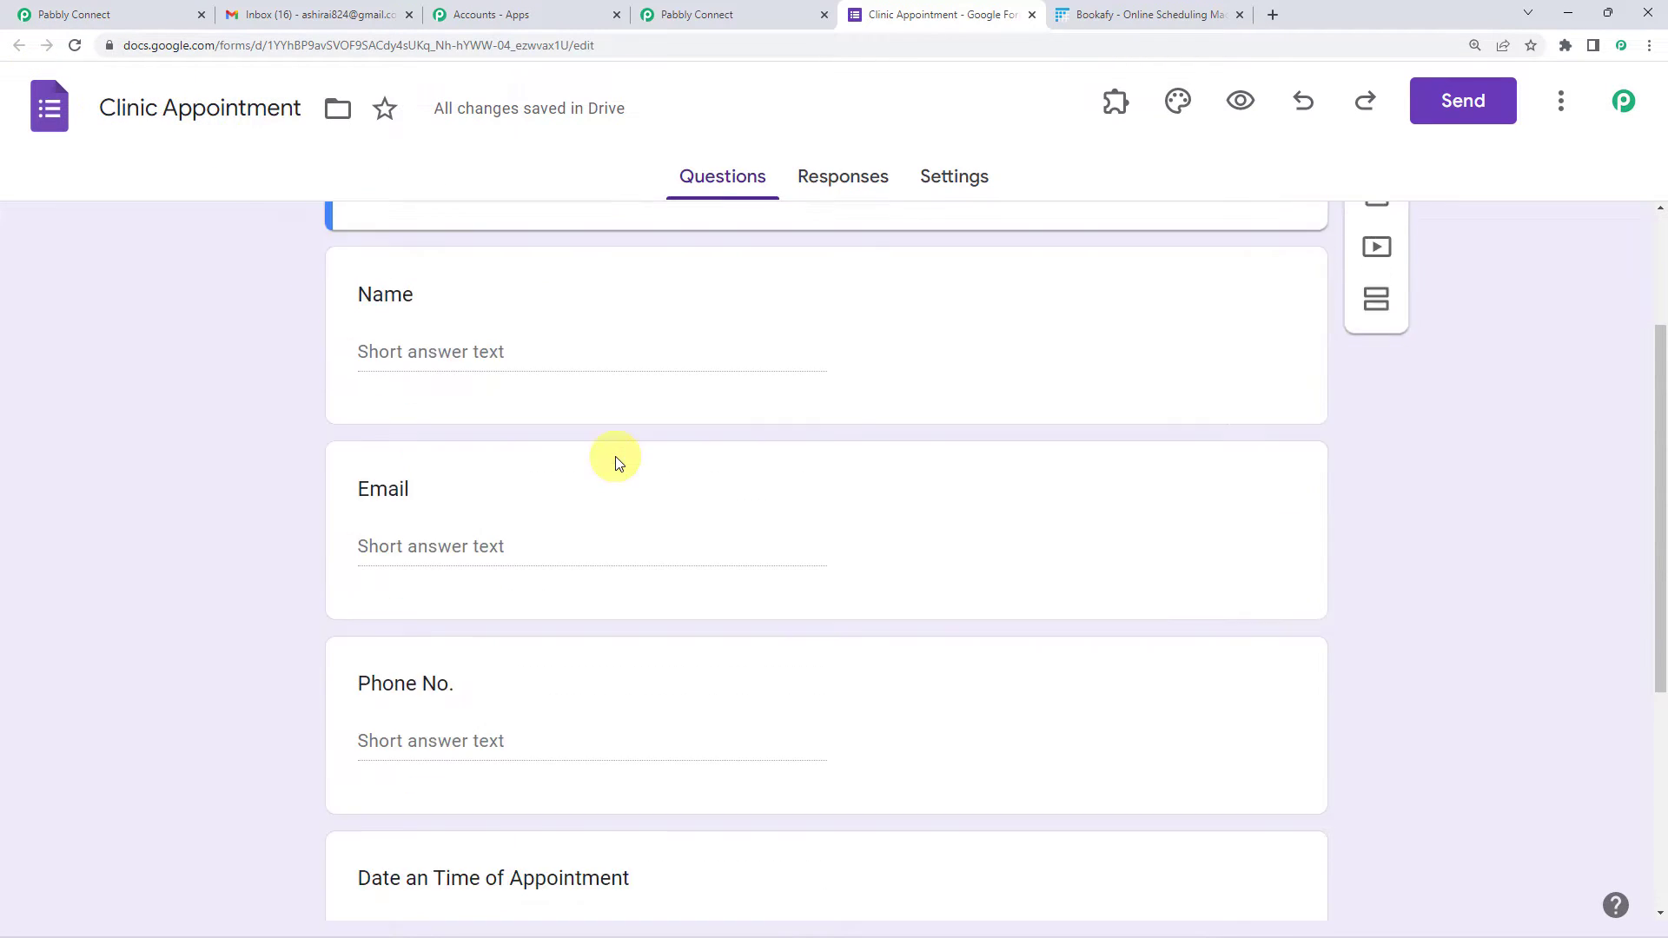
pyautogui.scroll(-4, 417, 521)
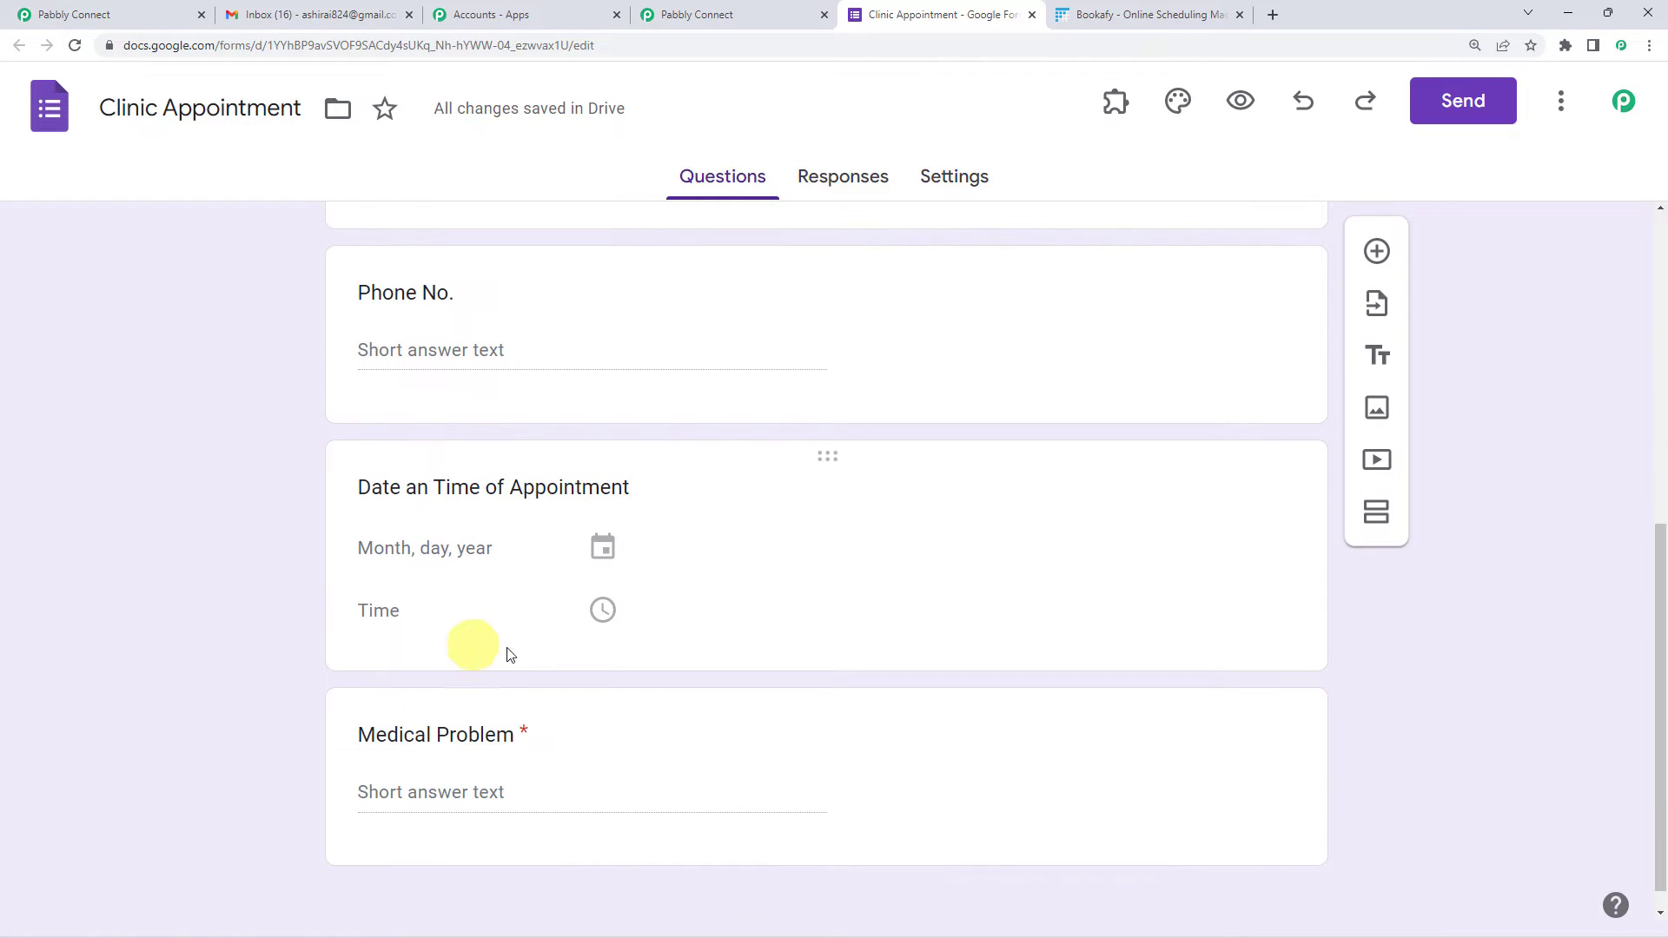
pyautogui.scroll(-1, 478, 706)
pyautogui.scroll(6, 626, 596)
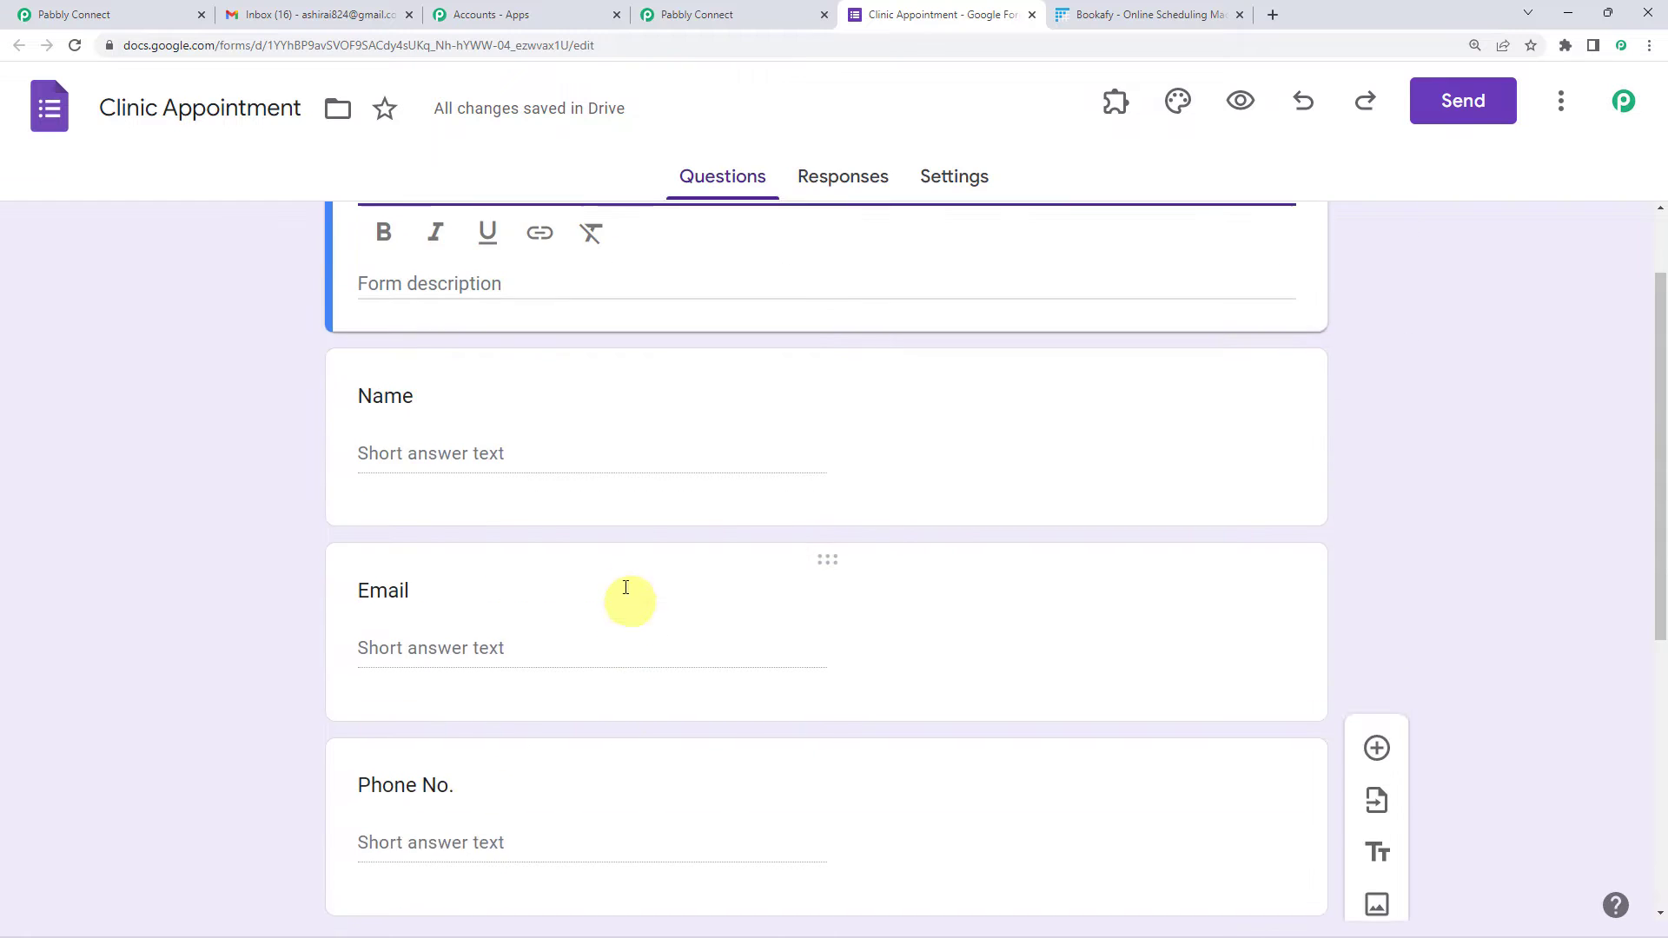
pyautogui.scroll(1, 647, 521)
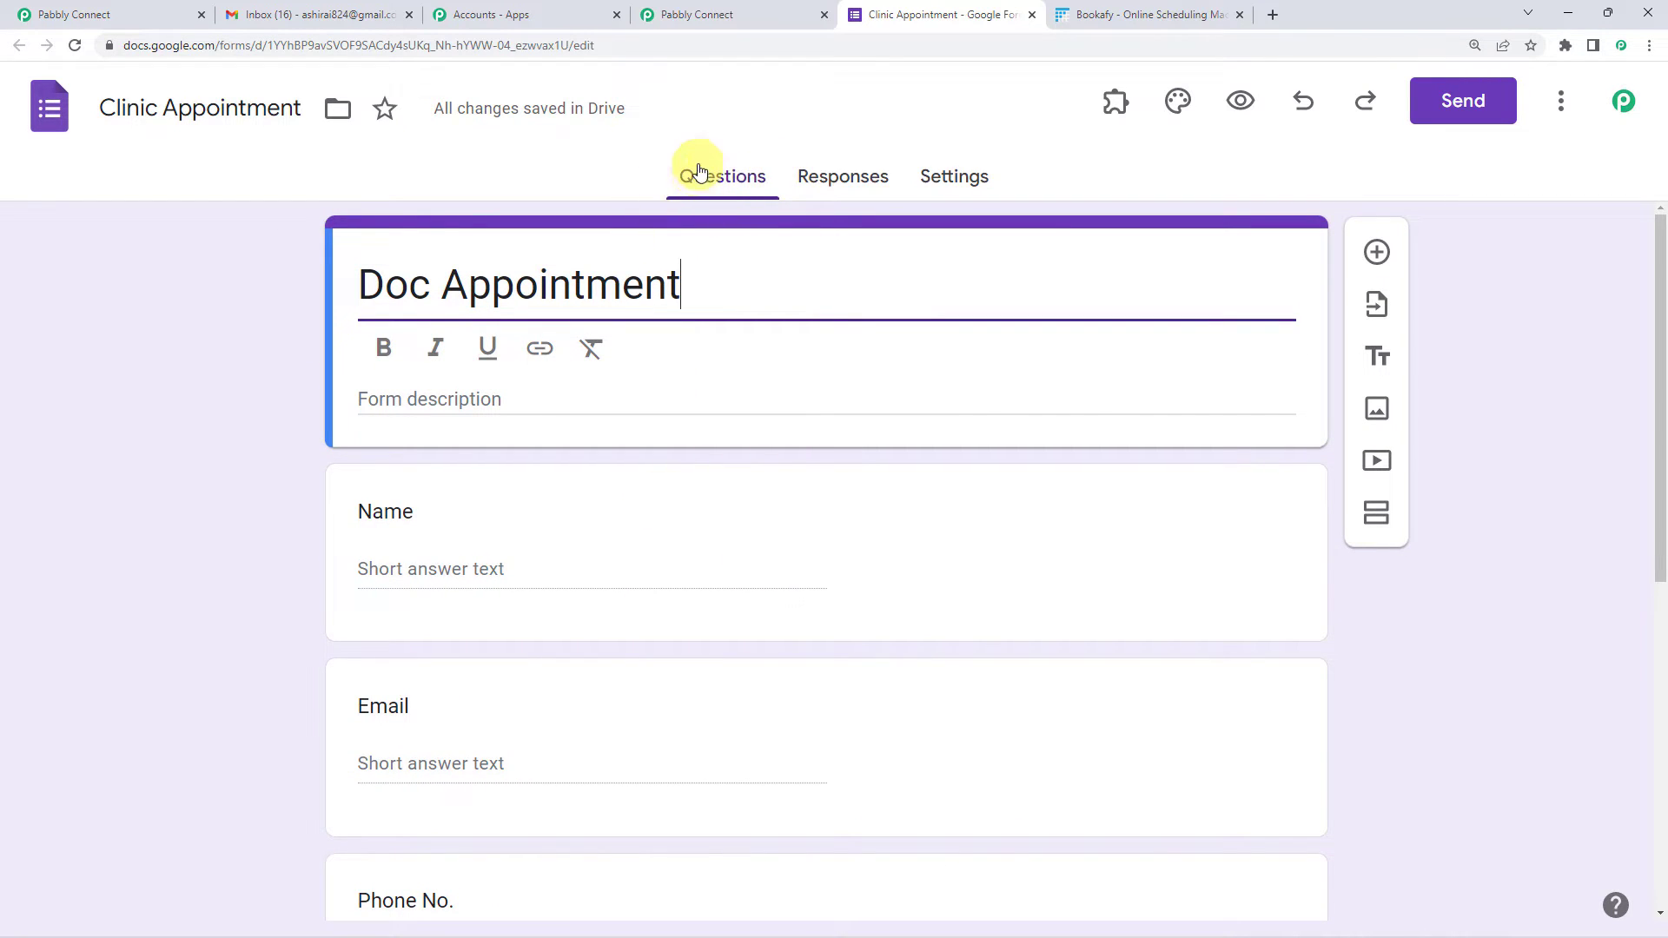
# - Link the form's responses to a new spreadsheet named Clinic Appointment (Responses)
pyautogui.click(839, 182)
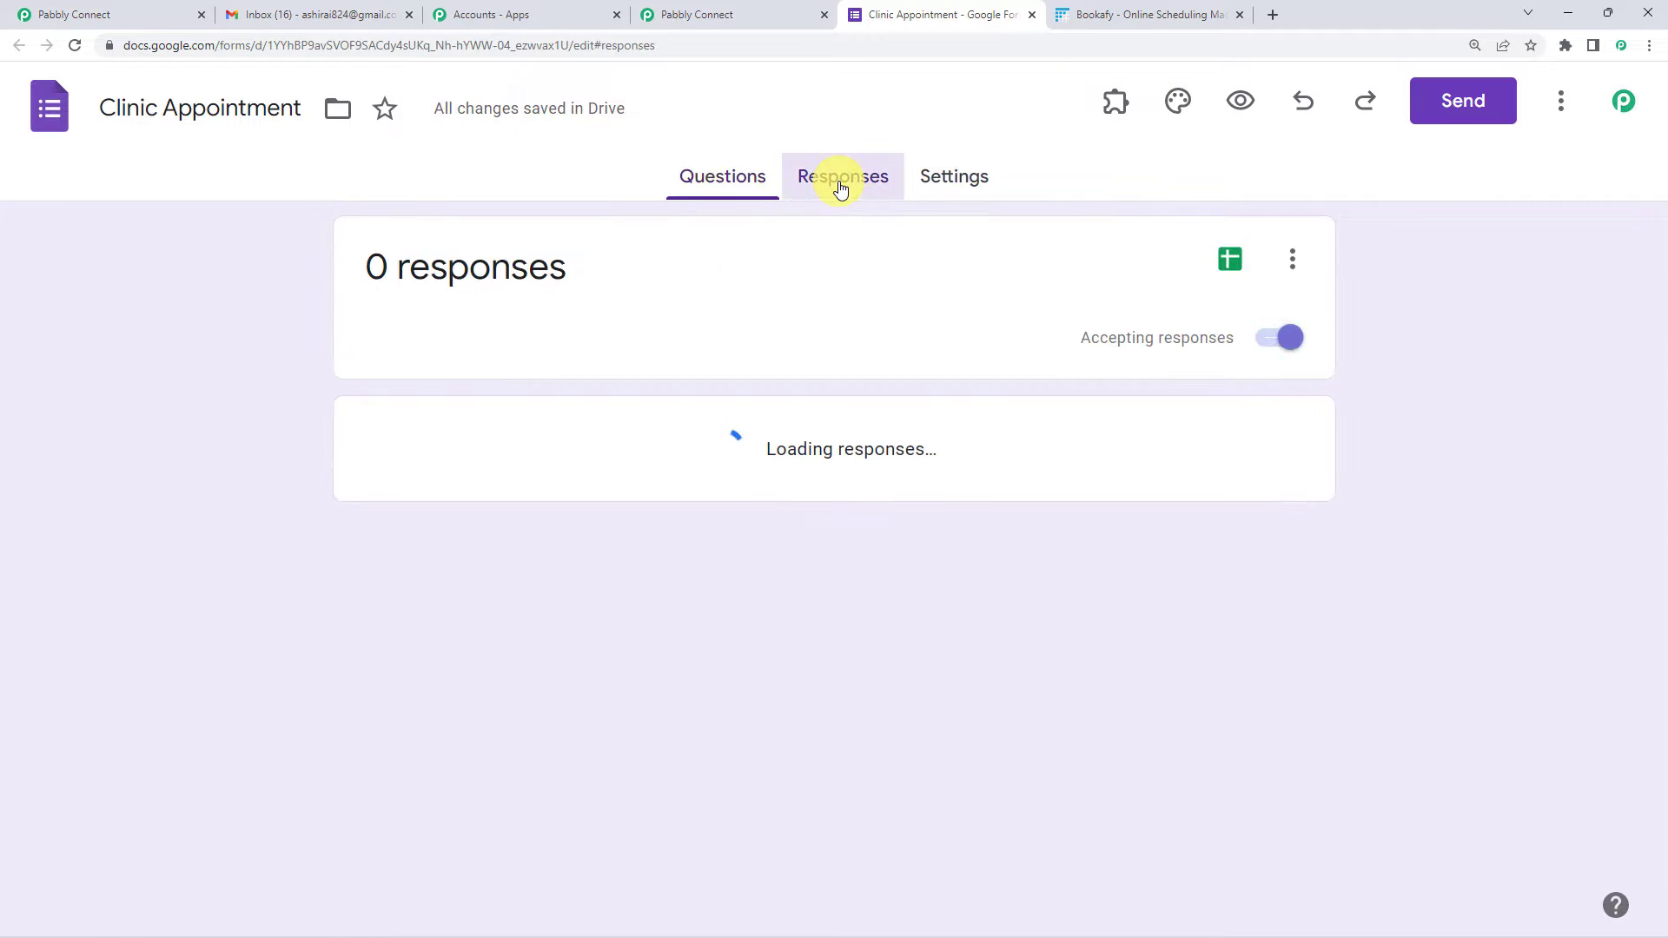
pyautogui.click(1231, 270)
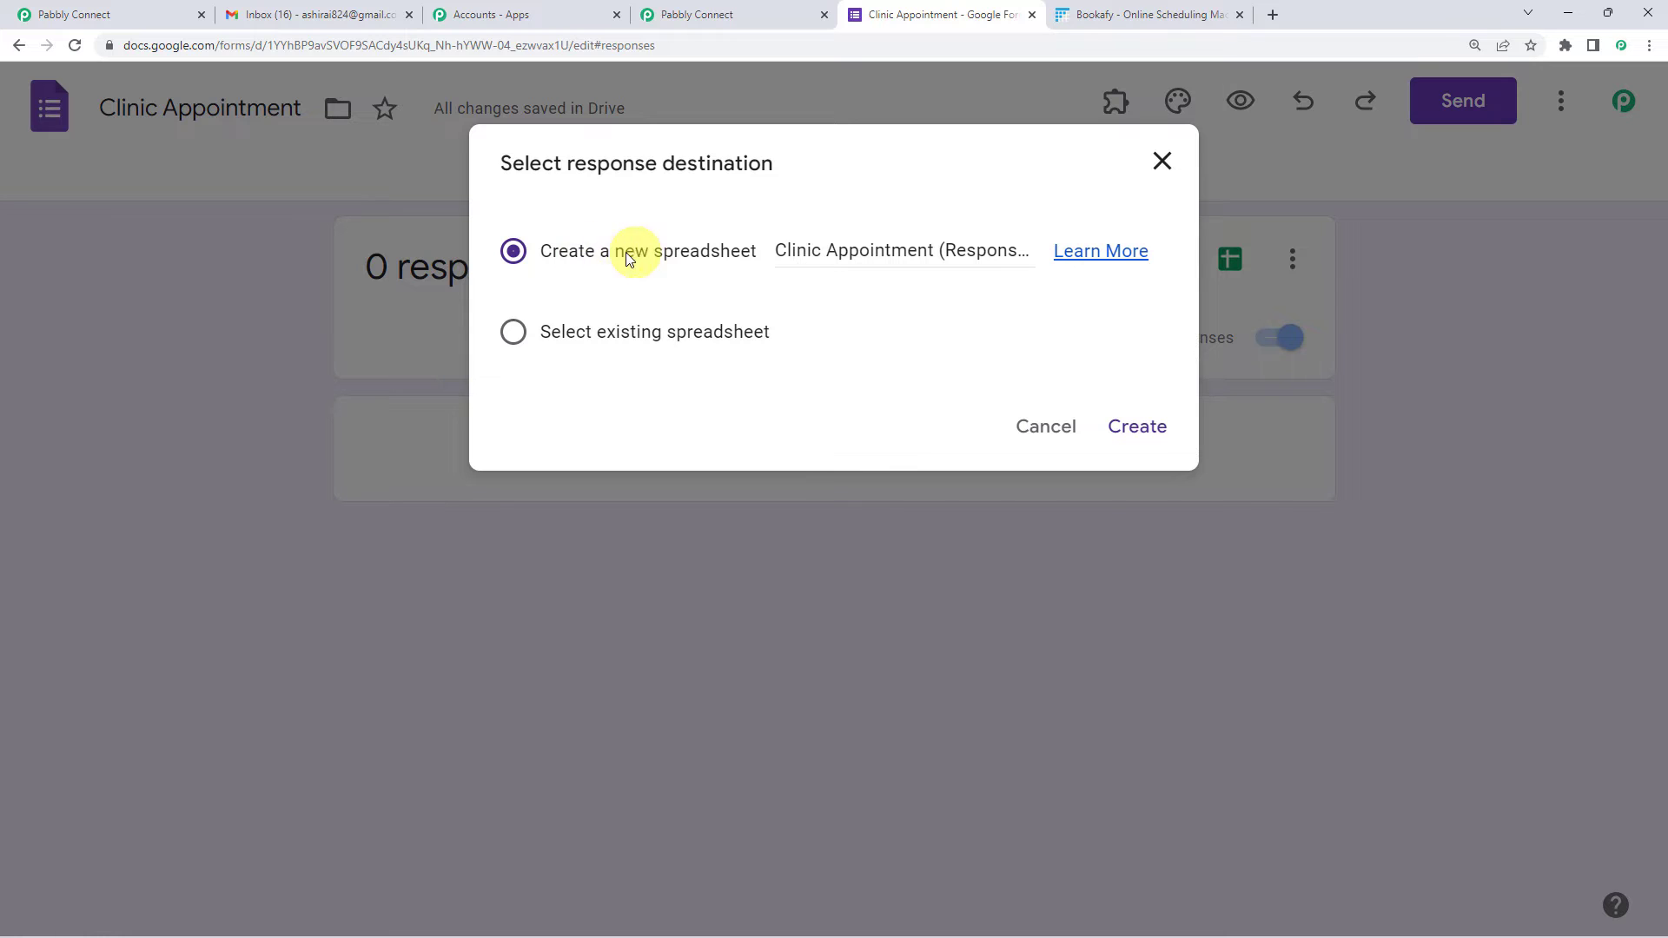
pyautogui.click(1130, 429)
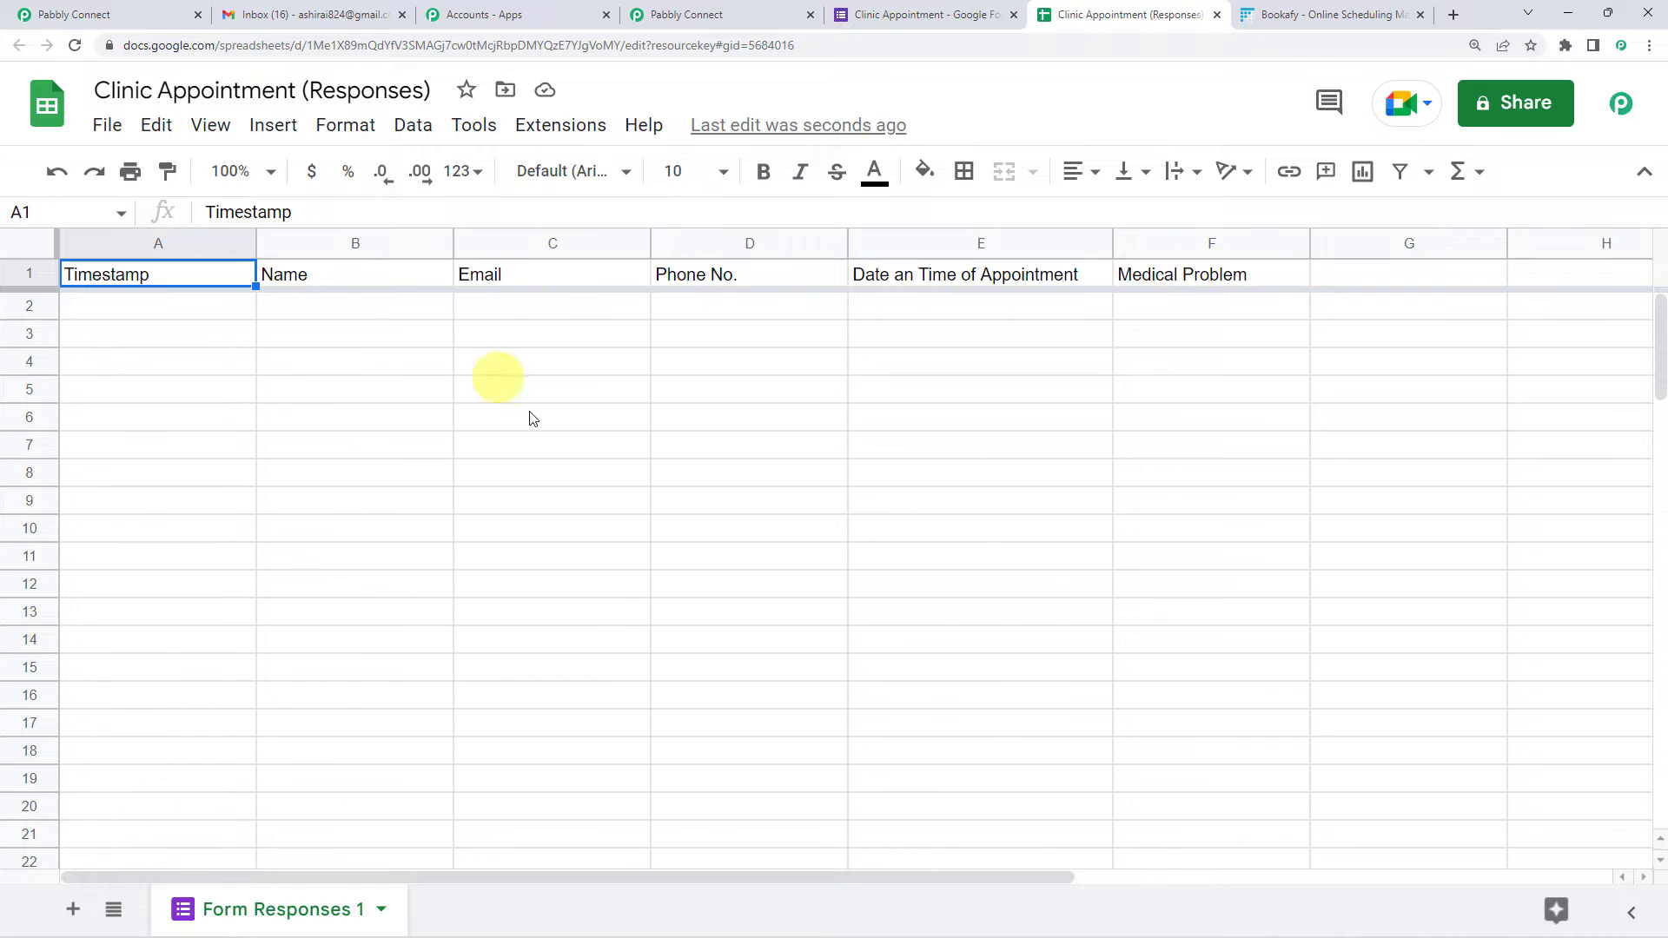
# - Compare the Clinic Appointment form's questions with the column headers of the responses spreadsheet
pyautogui.click(877, 12)
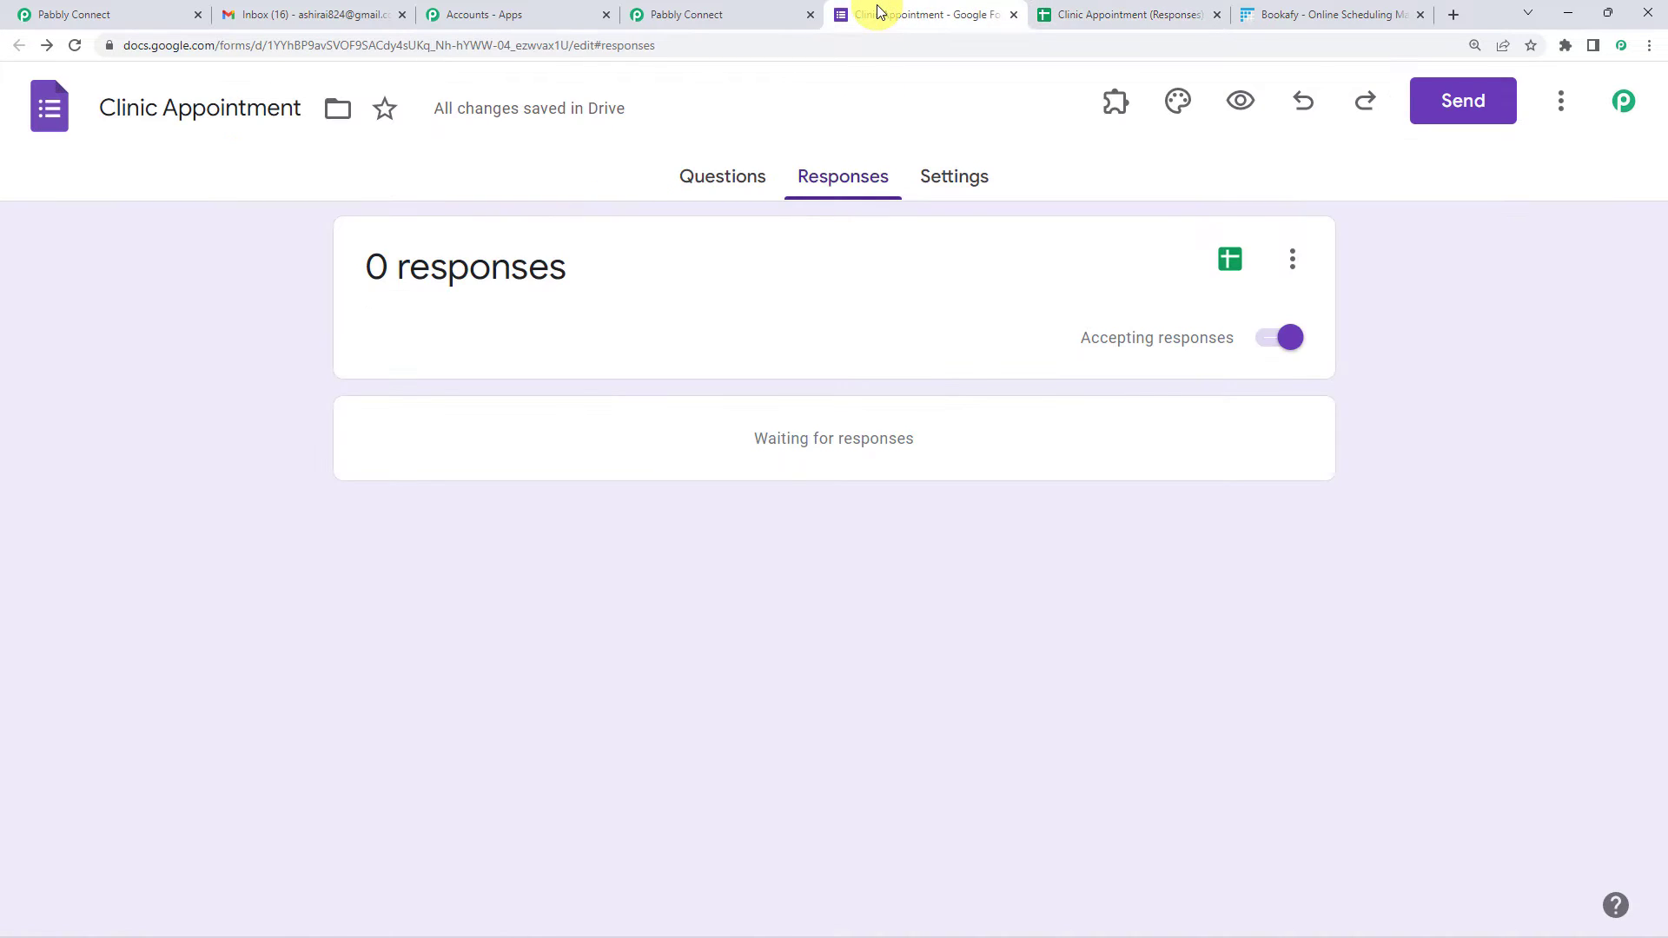
pyautogui.click(731, 171)
pyautogui.scroll(-3, 451, 434)
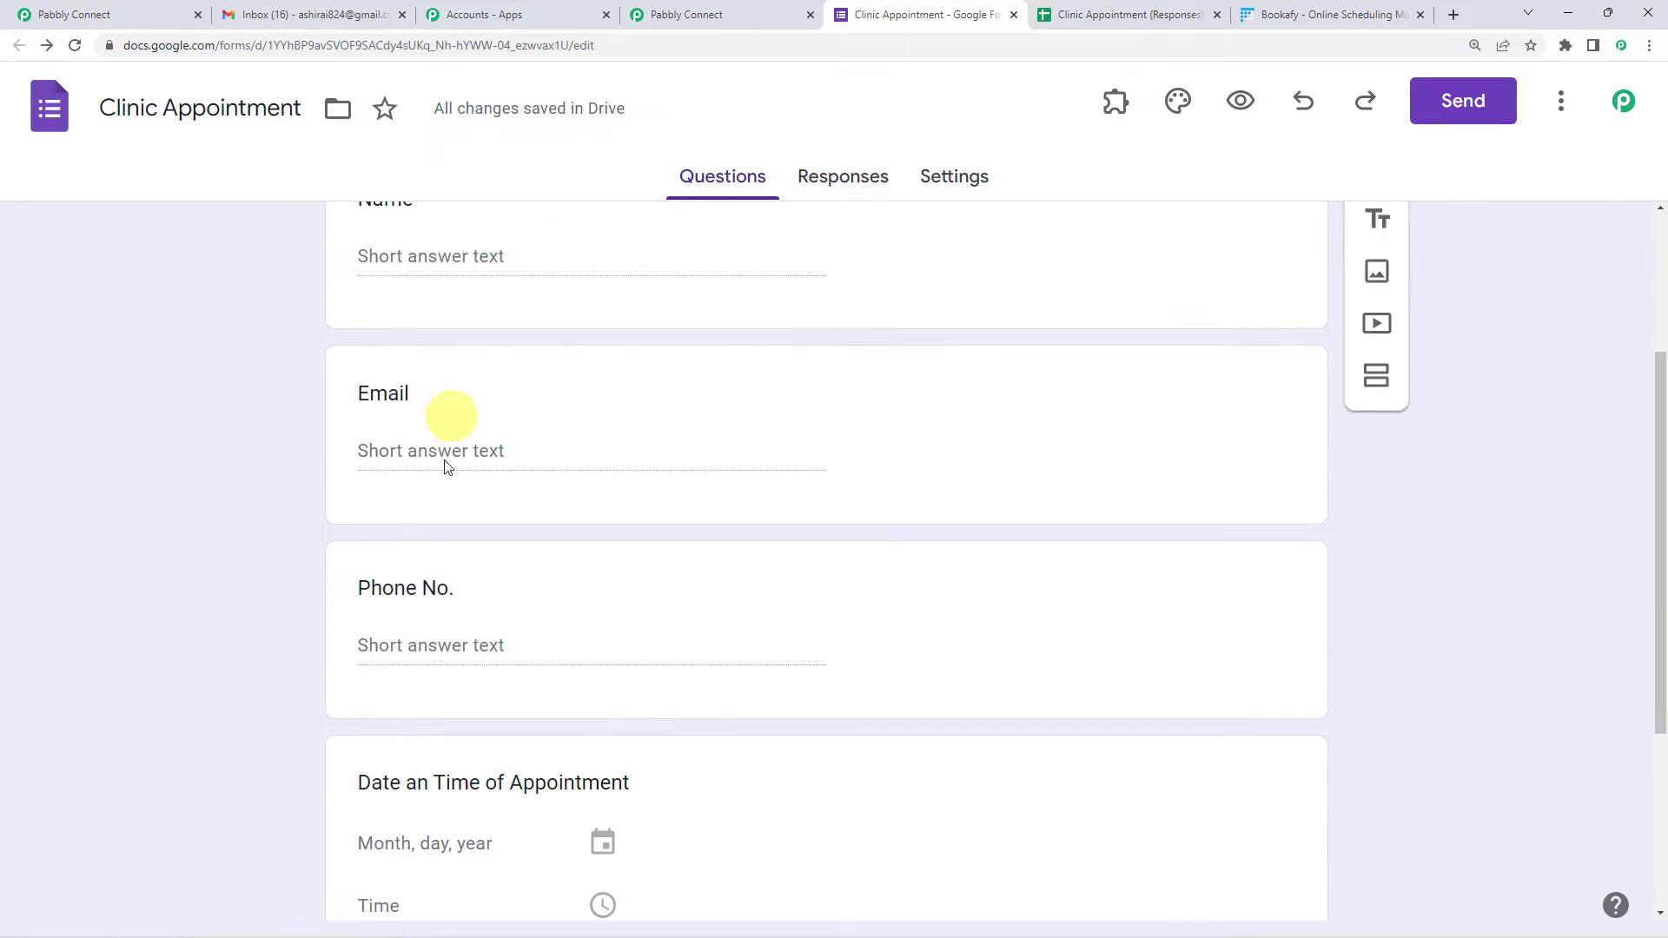
pyautogui.scroll(-3, 484, 686)
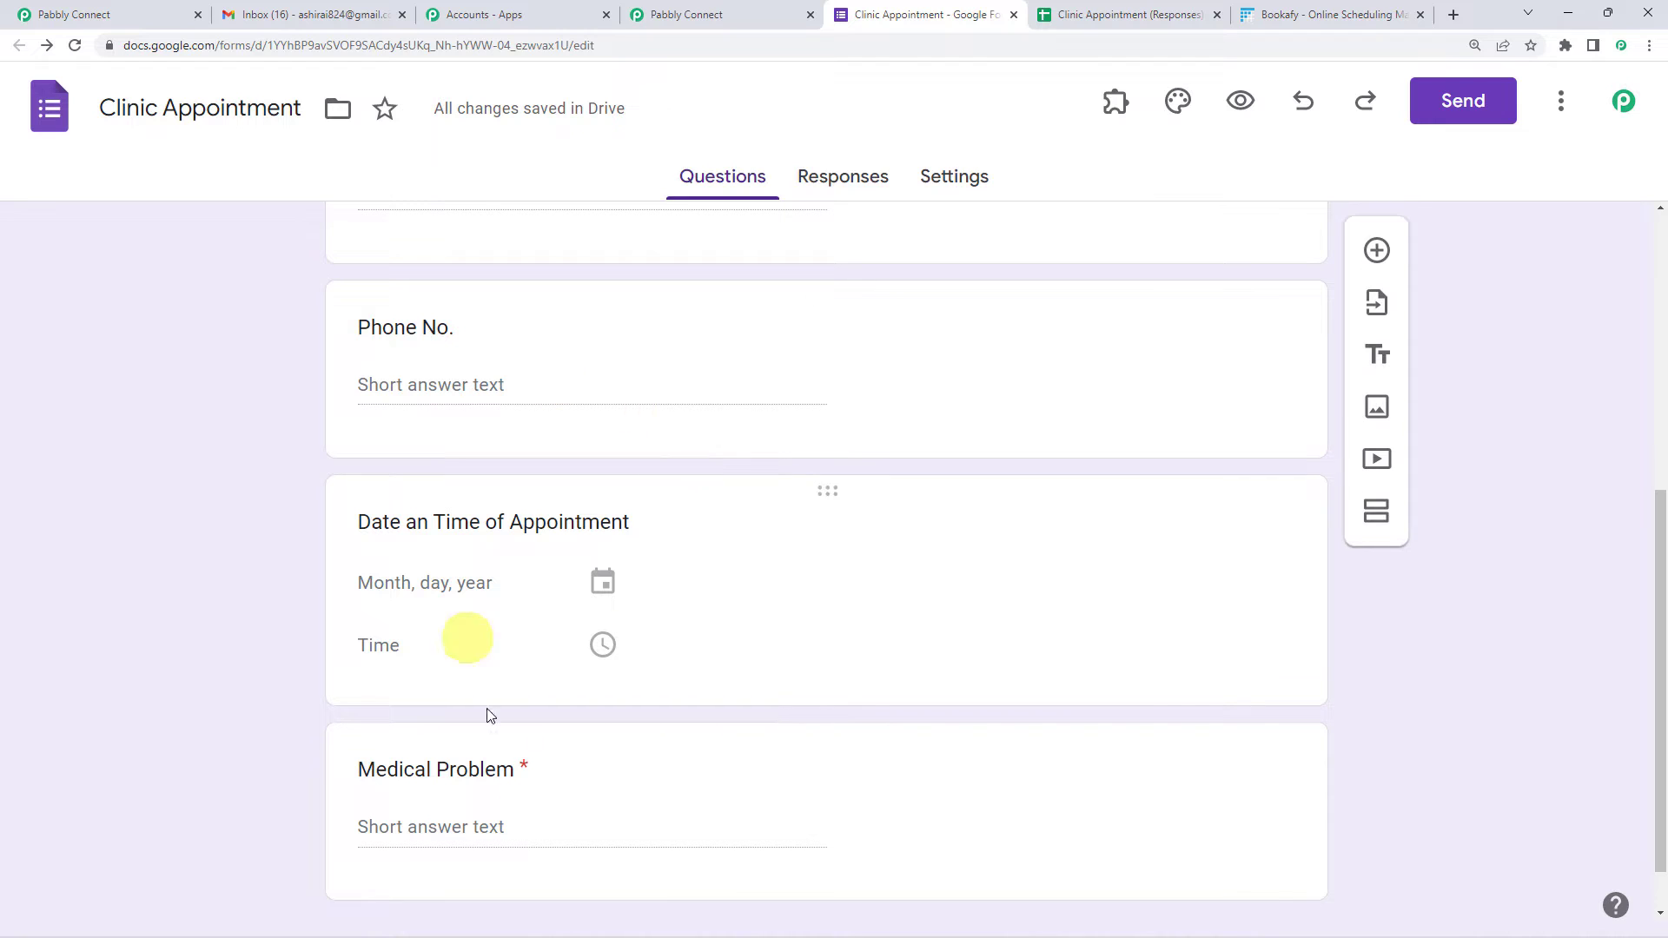
pyautogui.click(682, 11)
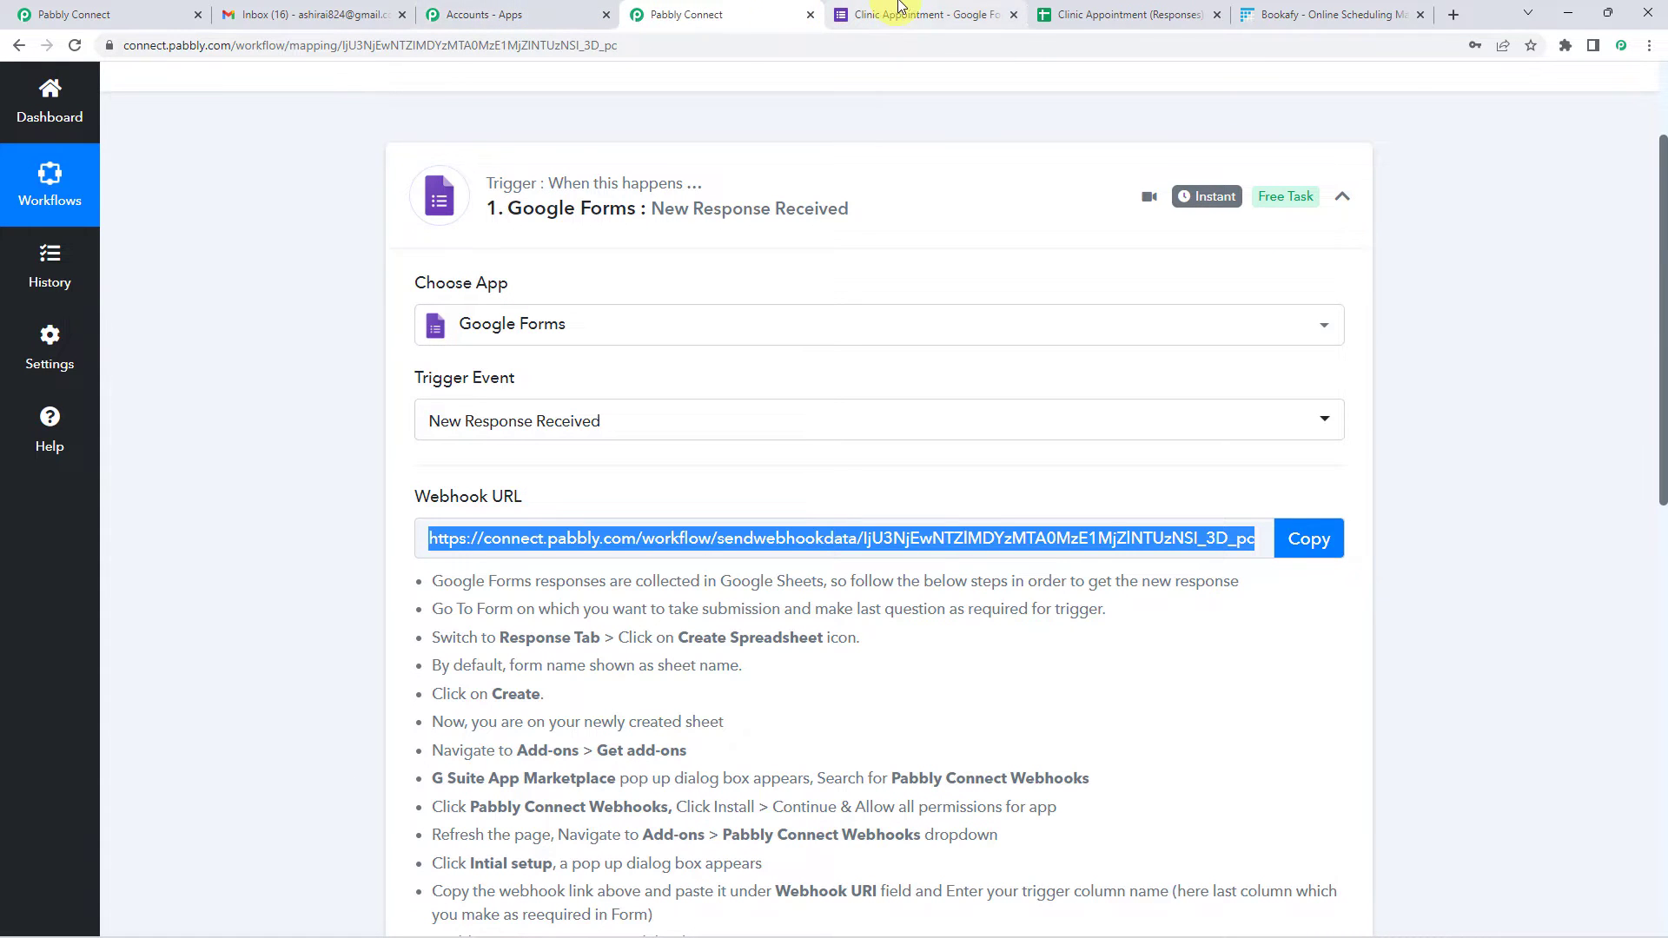
pyautogui.click(1086, 13)
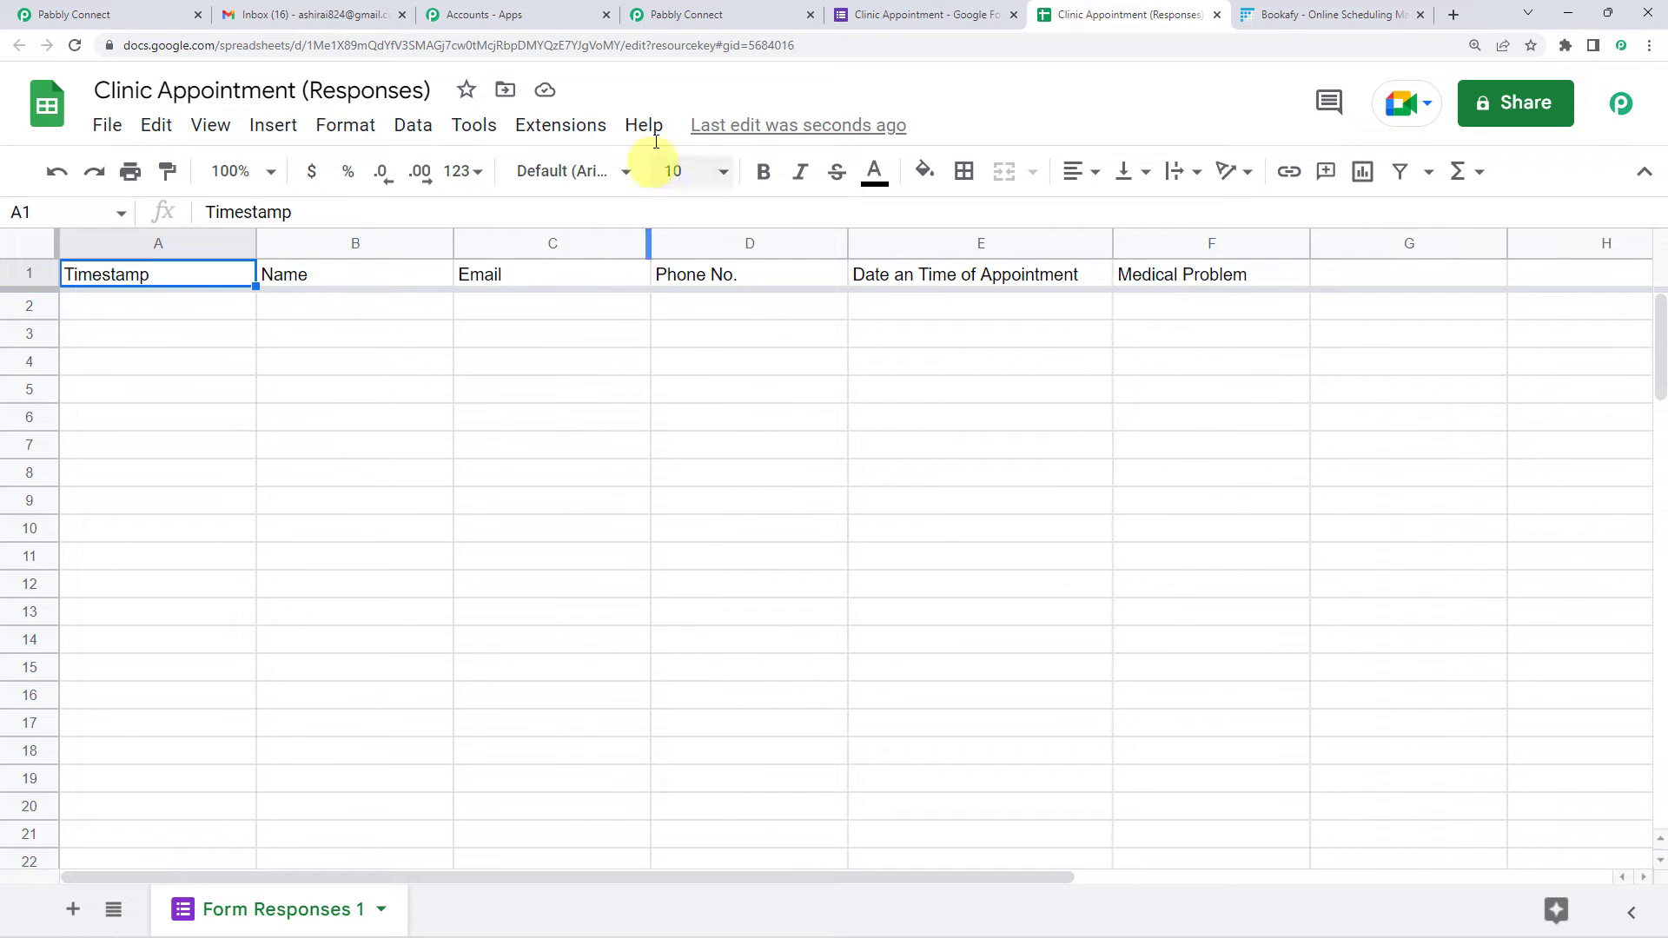
# - Return to the Pabbly Connect workflow and copy the trigger's webhook URL again
pyautogui.click(689, 17)
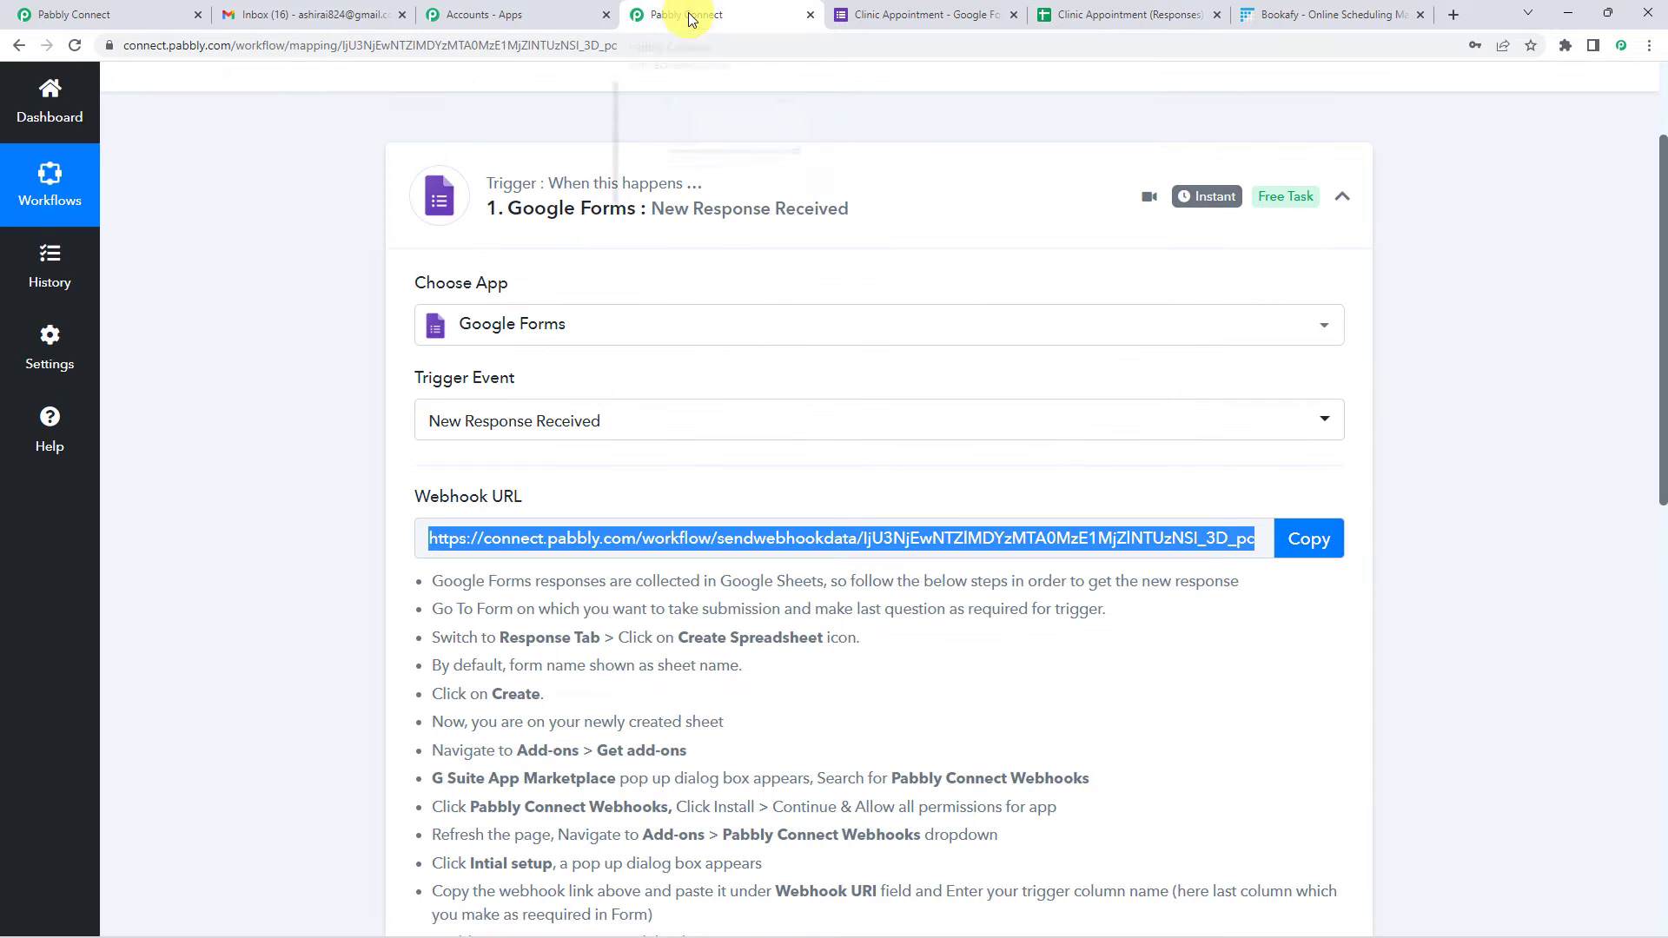
pyautogui.scroll(-3, 1030, 540)
pyautogui.click(1305, 278)
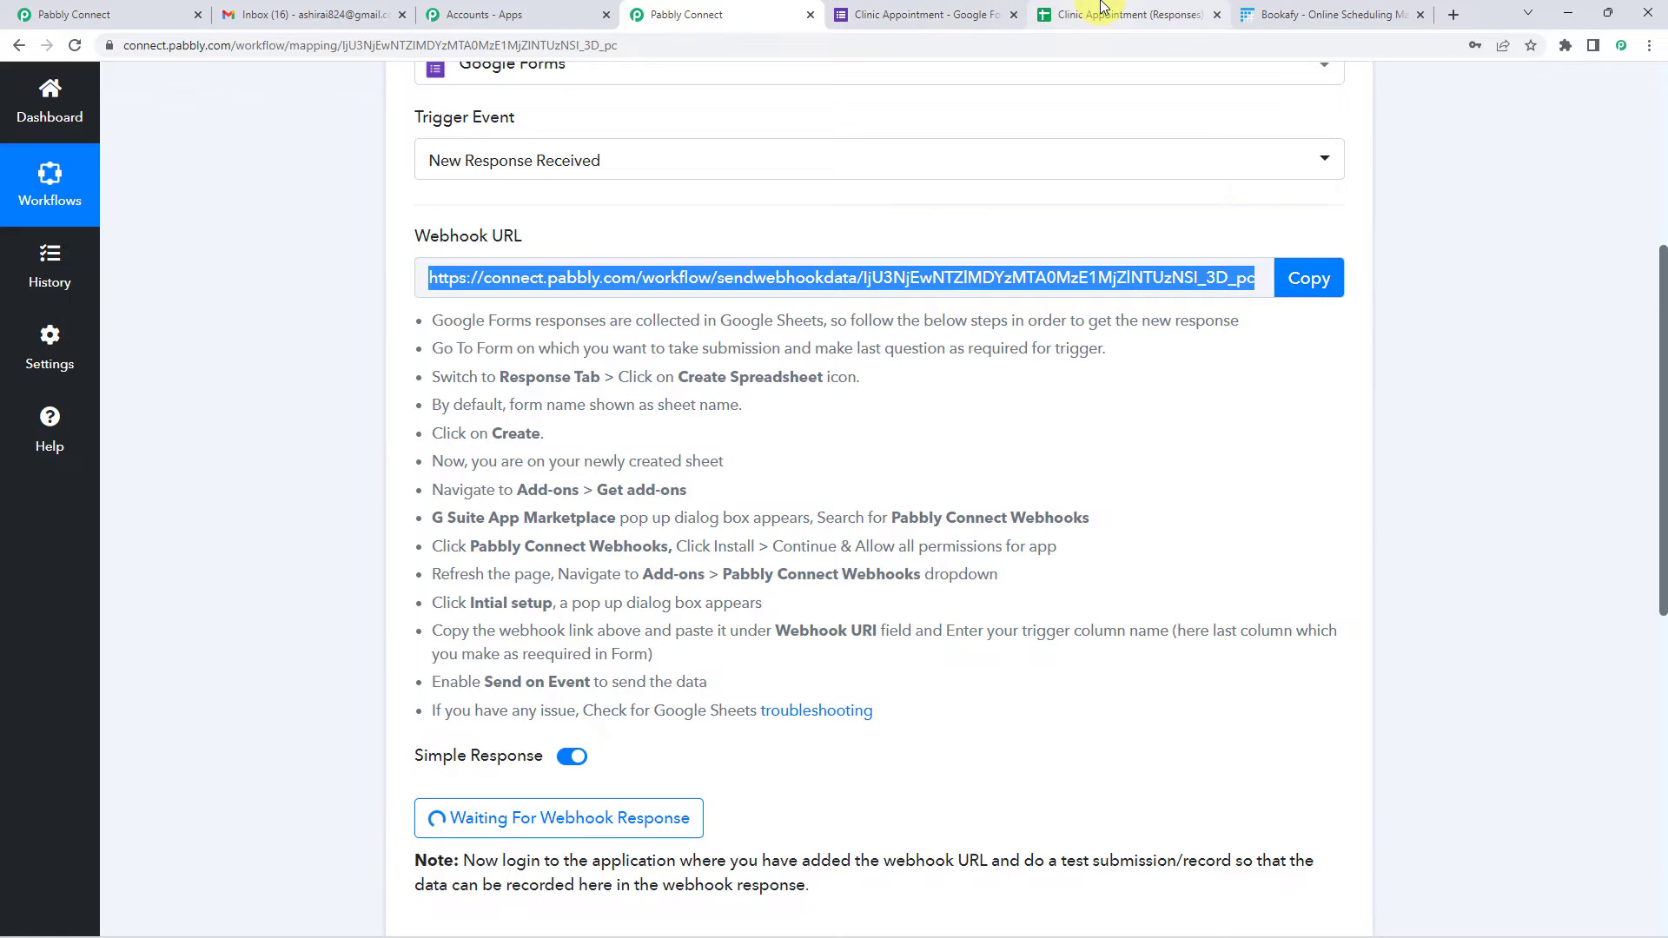
# - In the responses spreadsheet, run the Pabbly Connect Webhooks initial setup with the copied webhook URL and trigger column F
pyautogui.click(1101, 13)
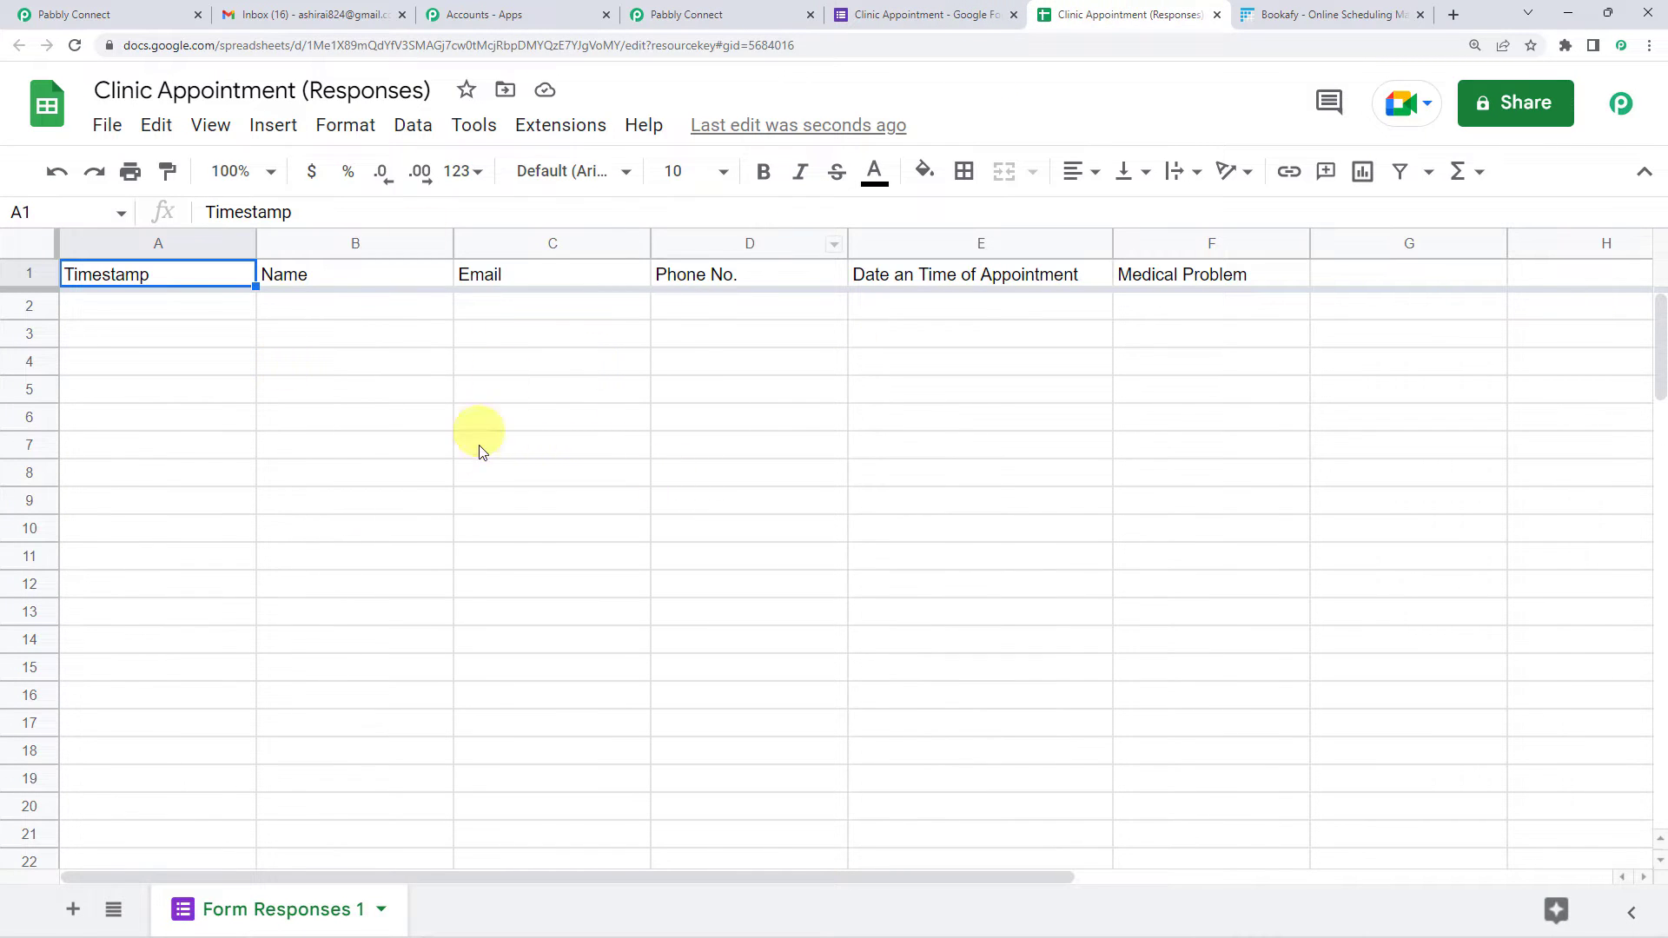
pyautogui.click(552, 131)
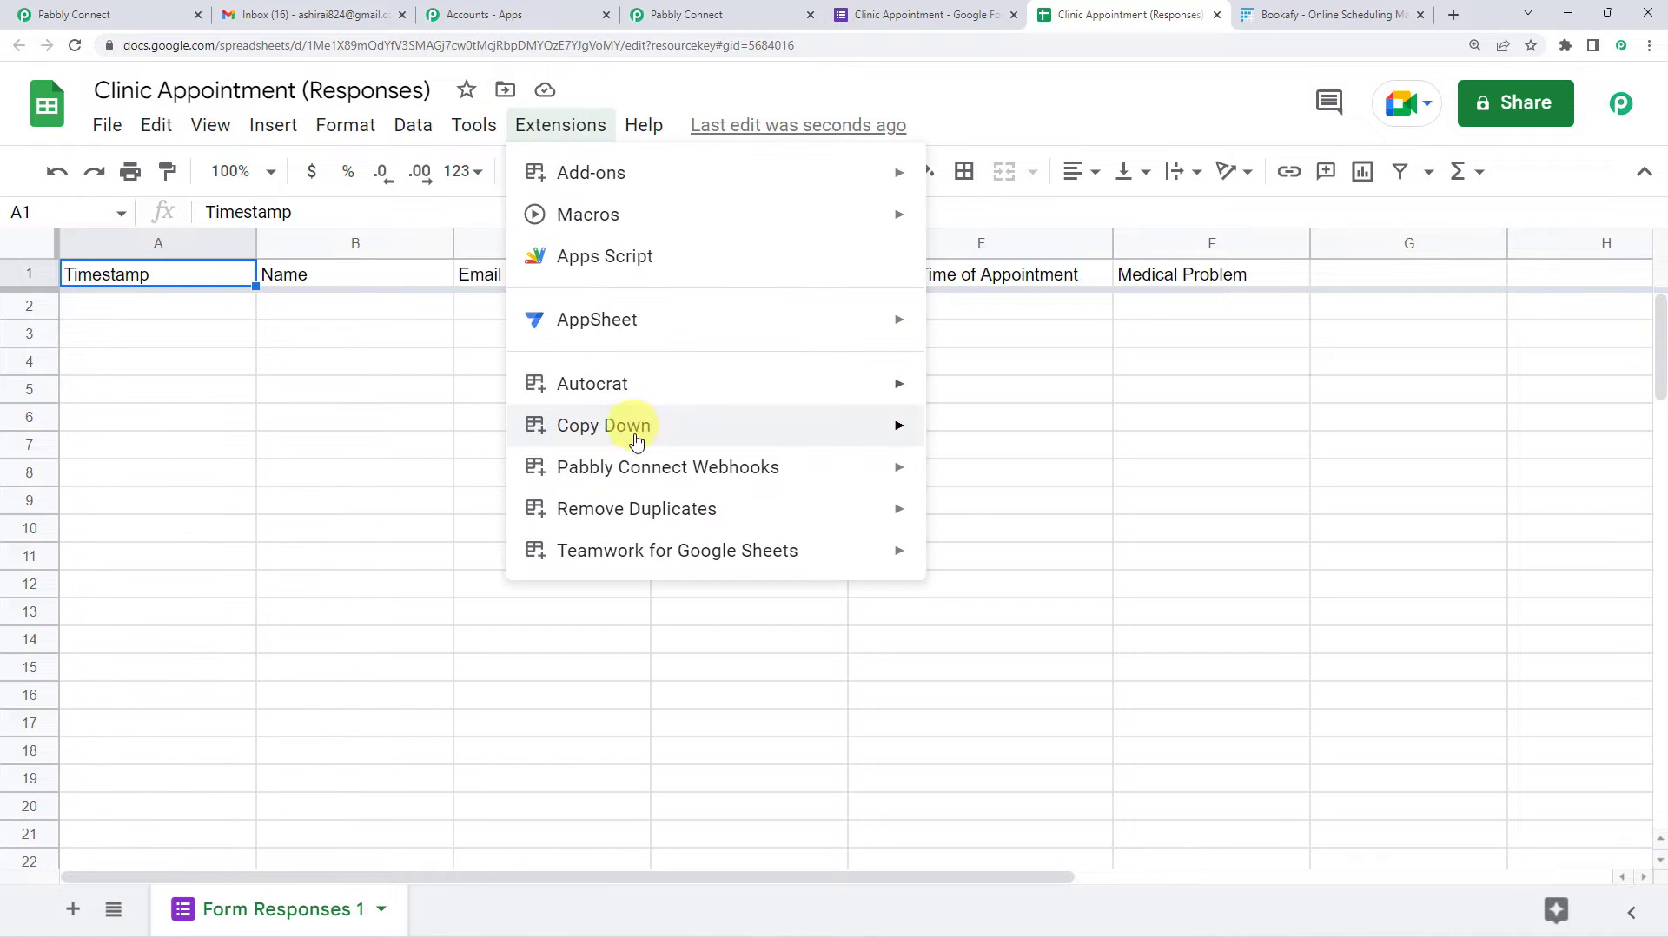
pyautogui.moveTo(640, 472)
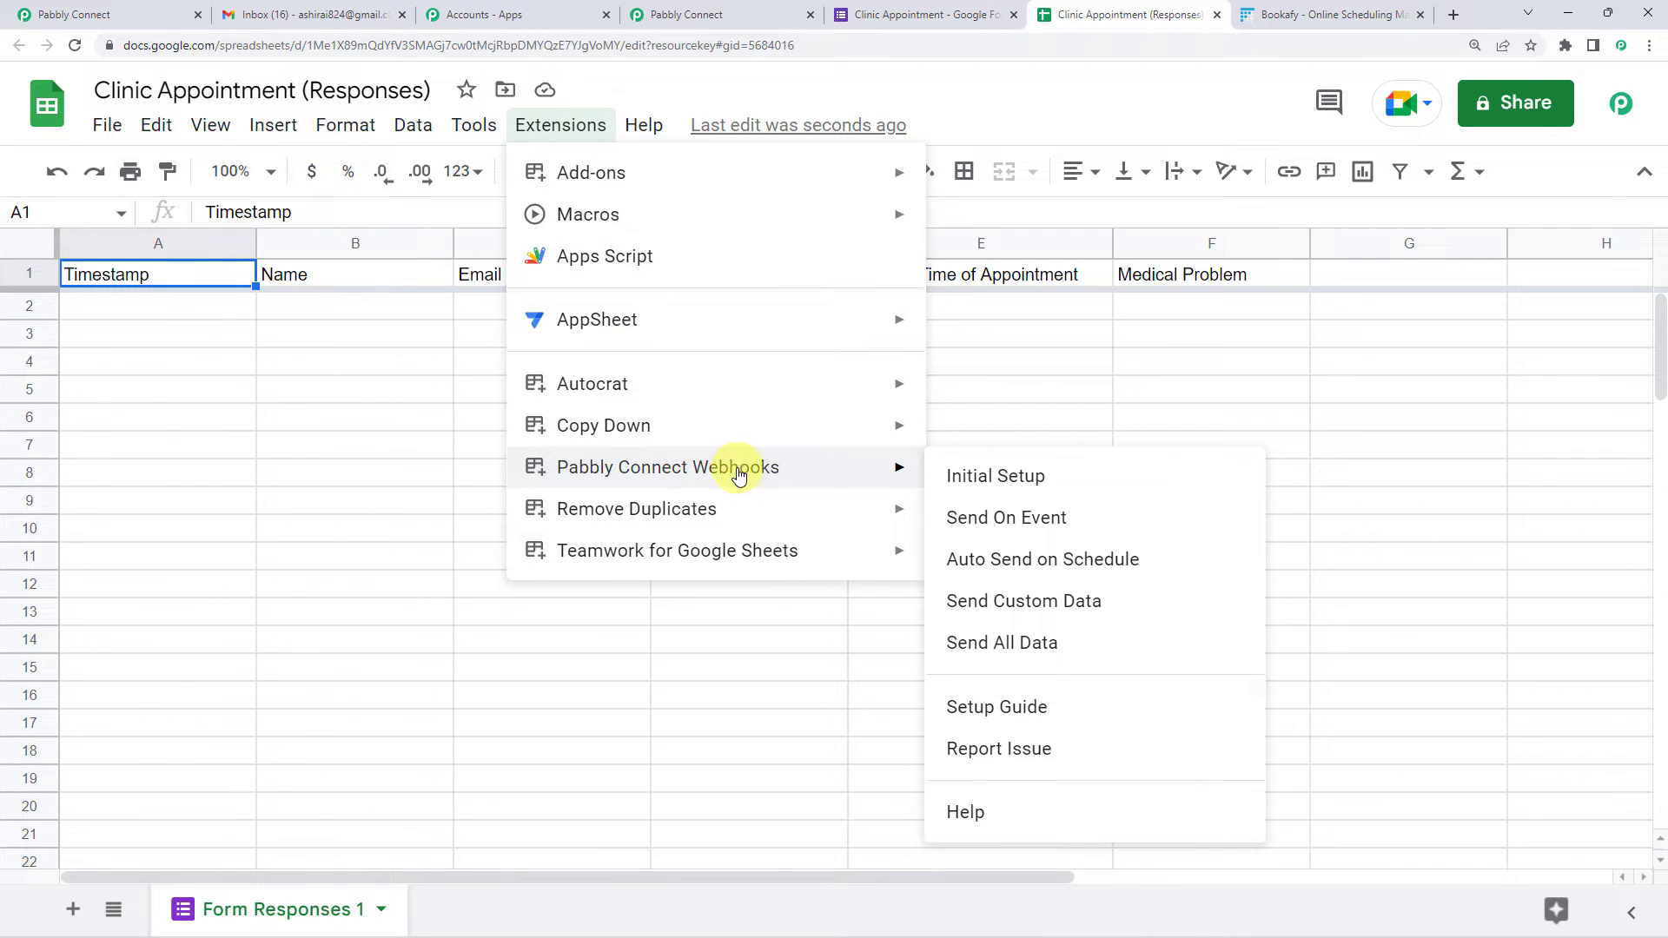
pyautogui.click(988, 481)
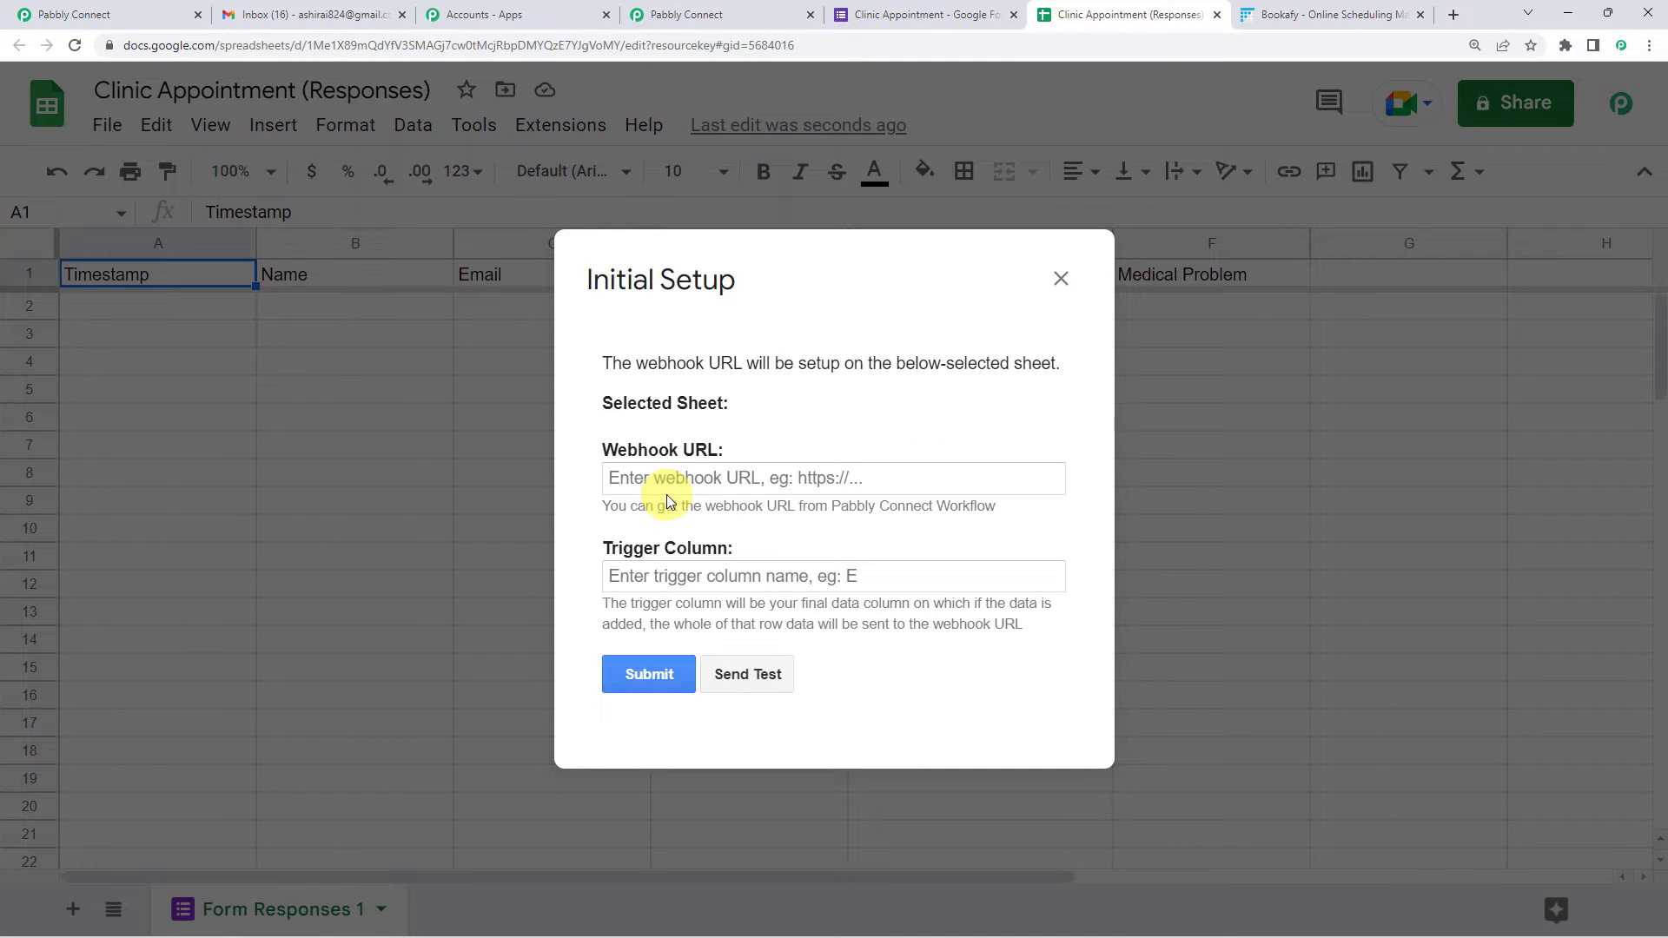
pyautogui.click(673, 487)
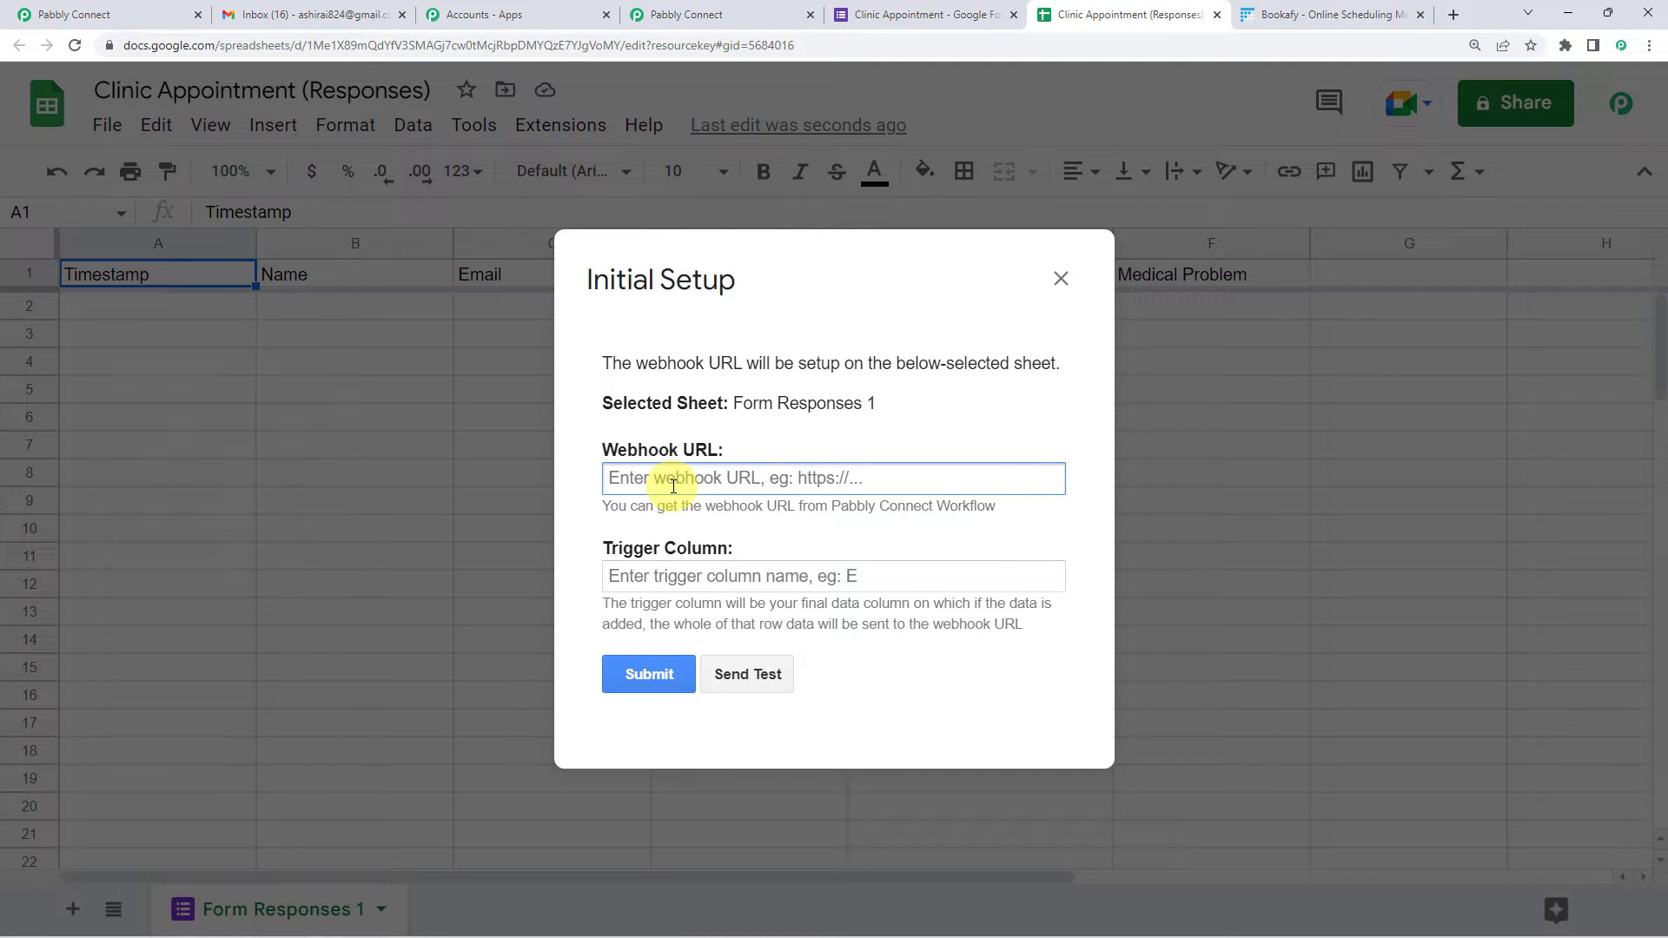
pyautogui.hotkey('ctrl', 'v')
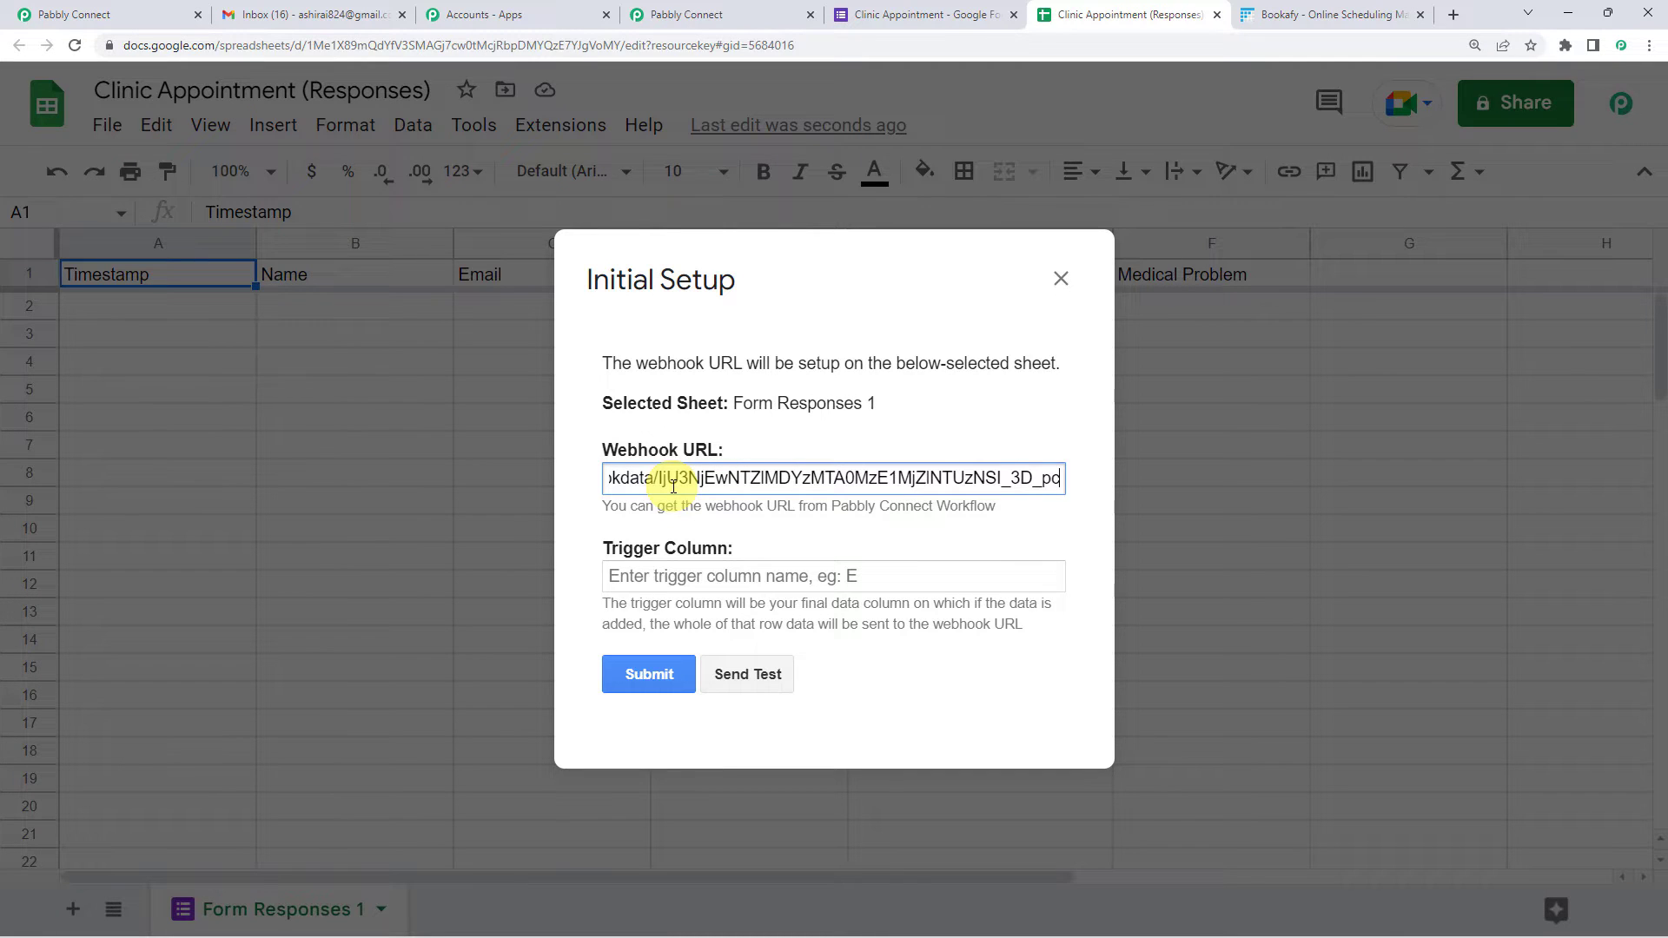
pyautogui.click(712, 576)
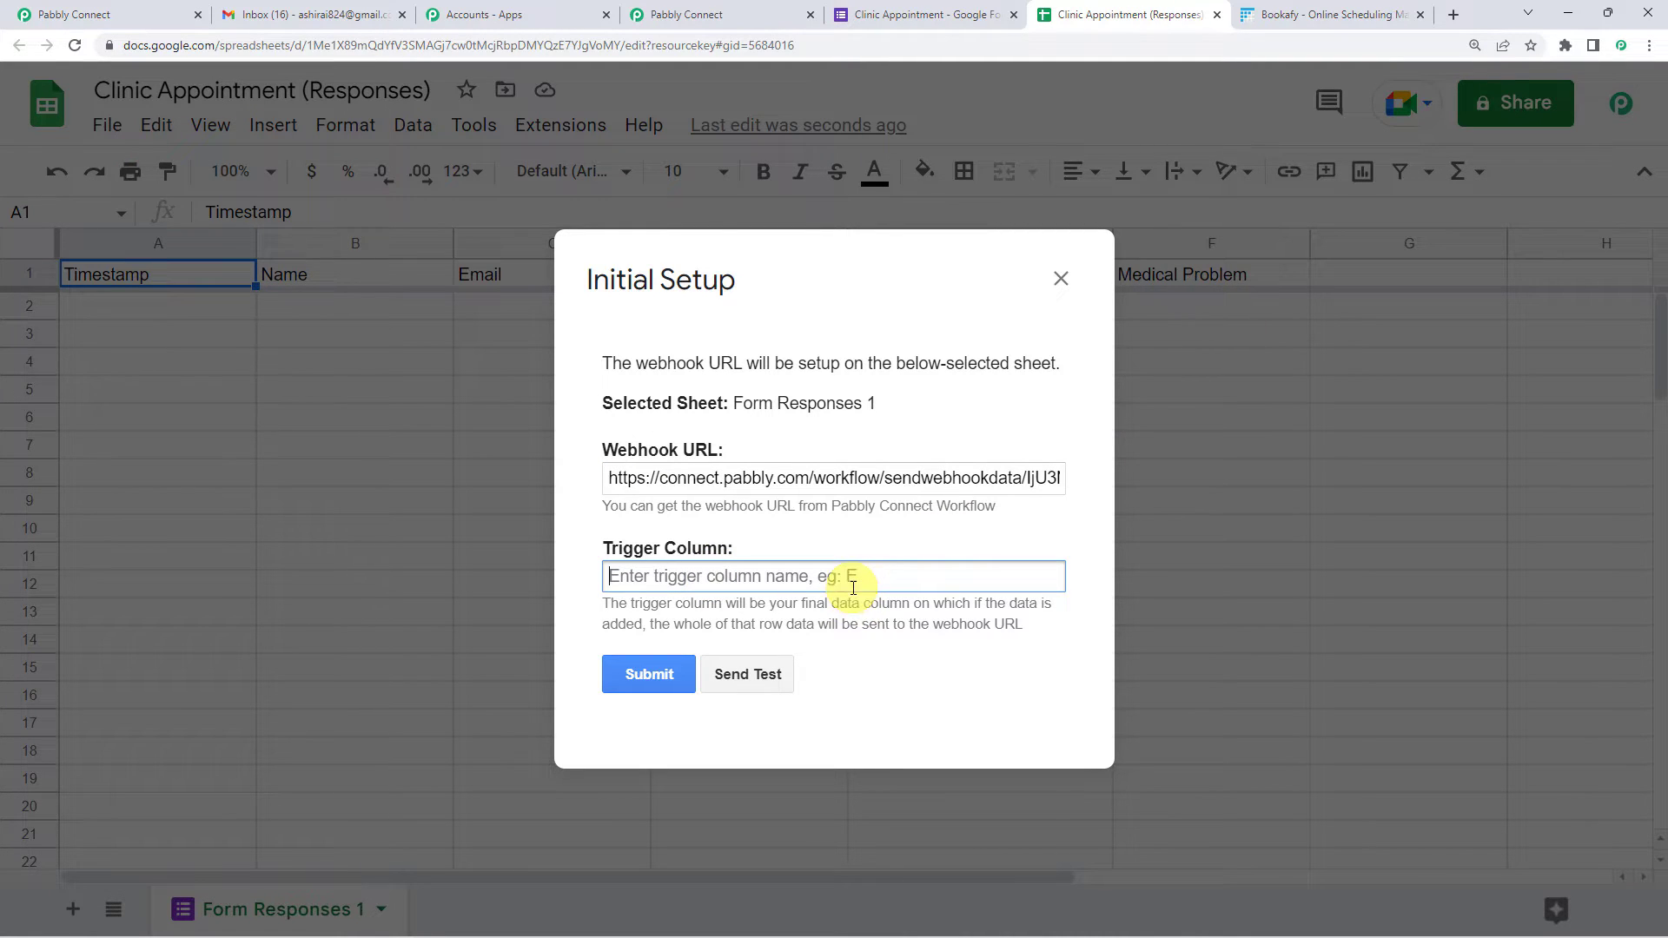
pyautogui.write('F')
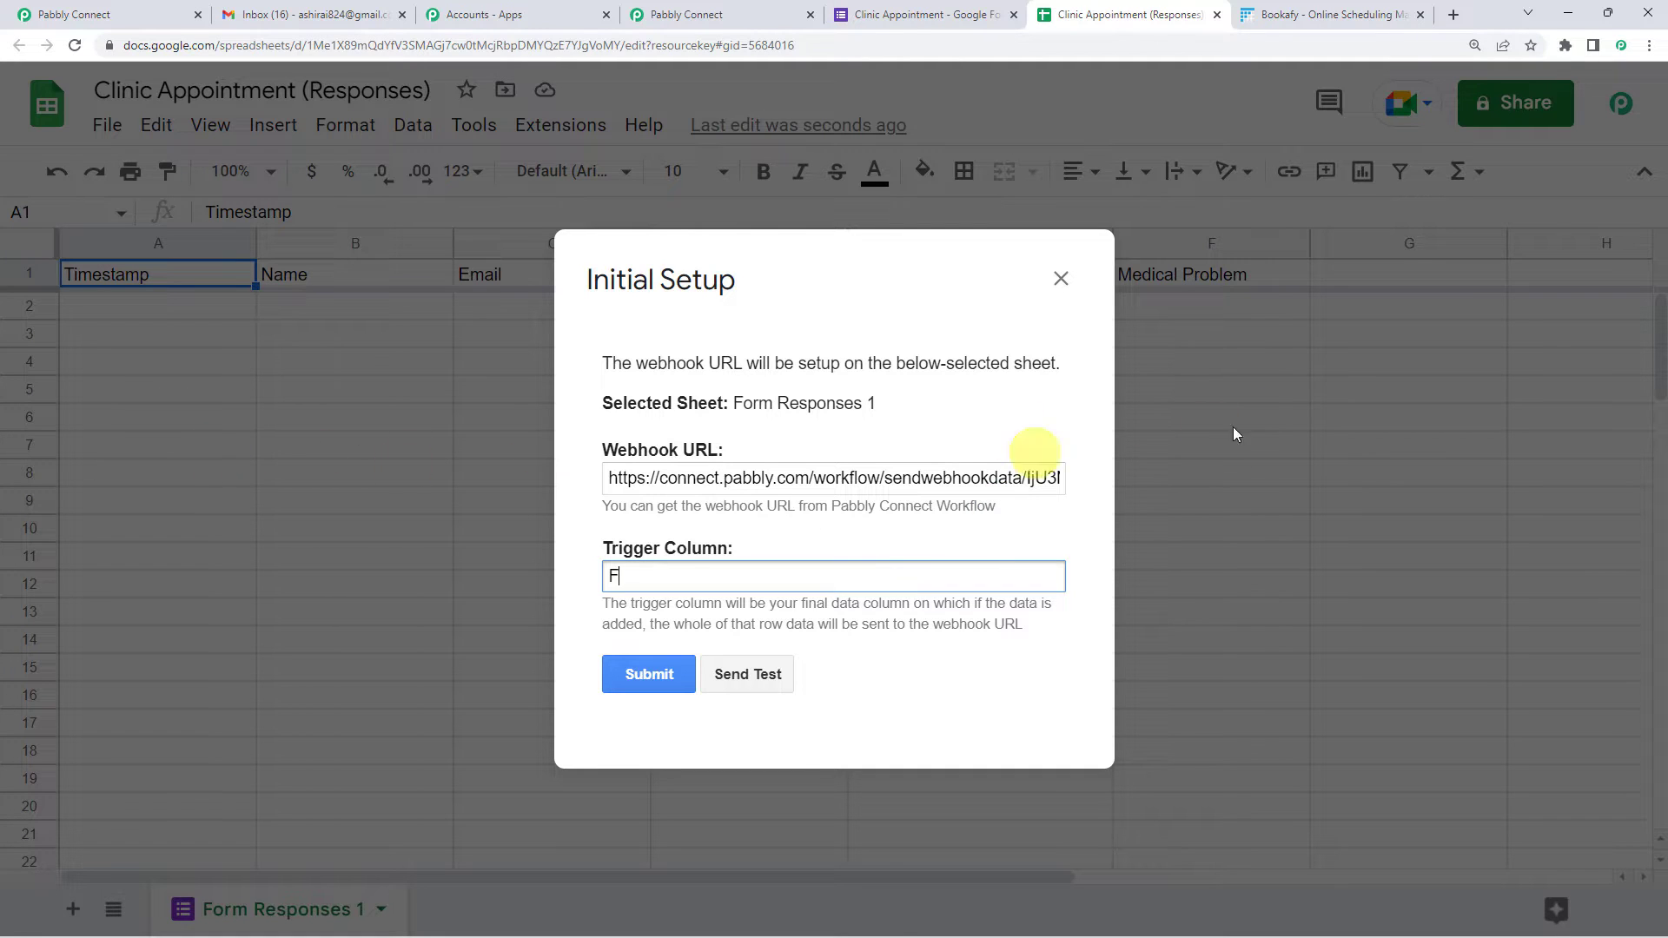
pyautogui.click(644, 683)
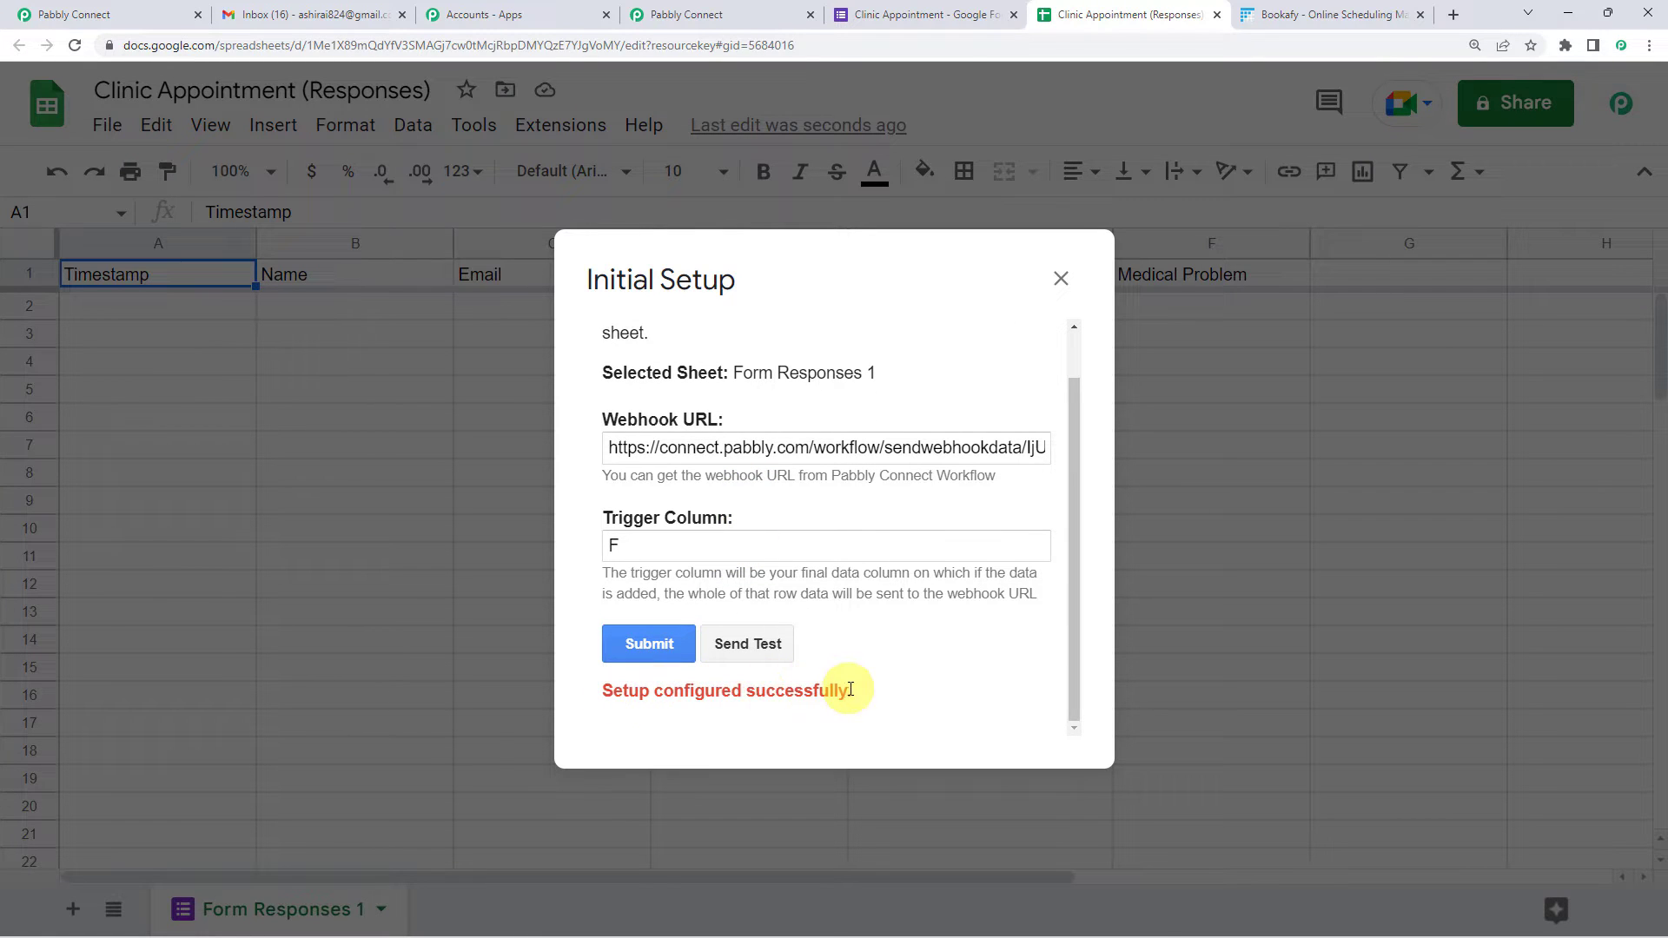
pyautogui.click(1059, 279)
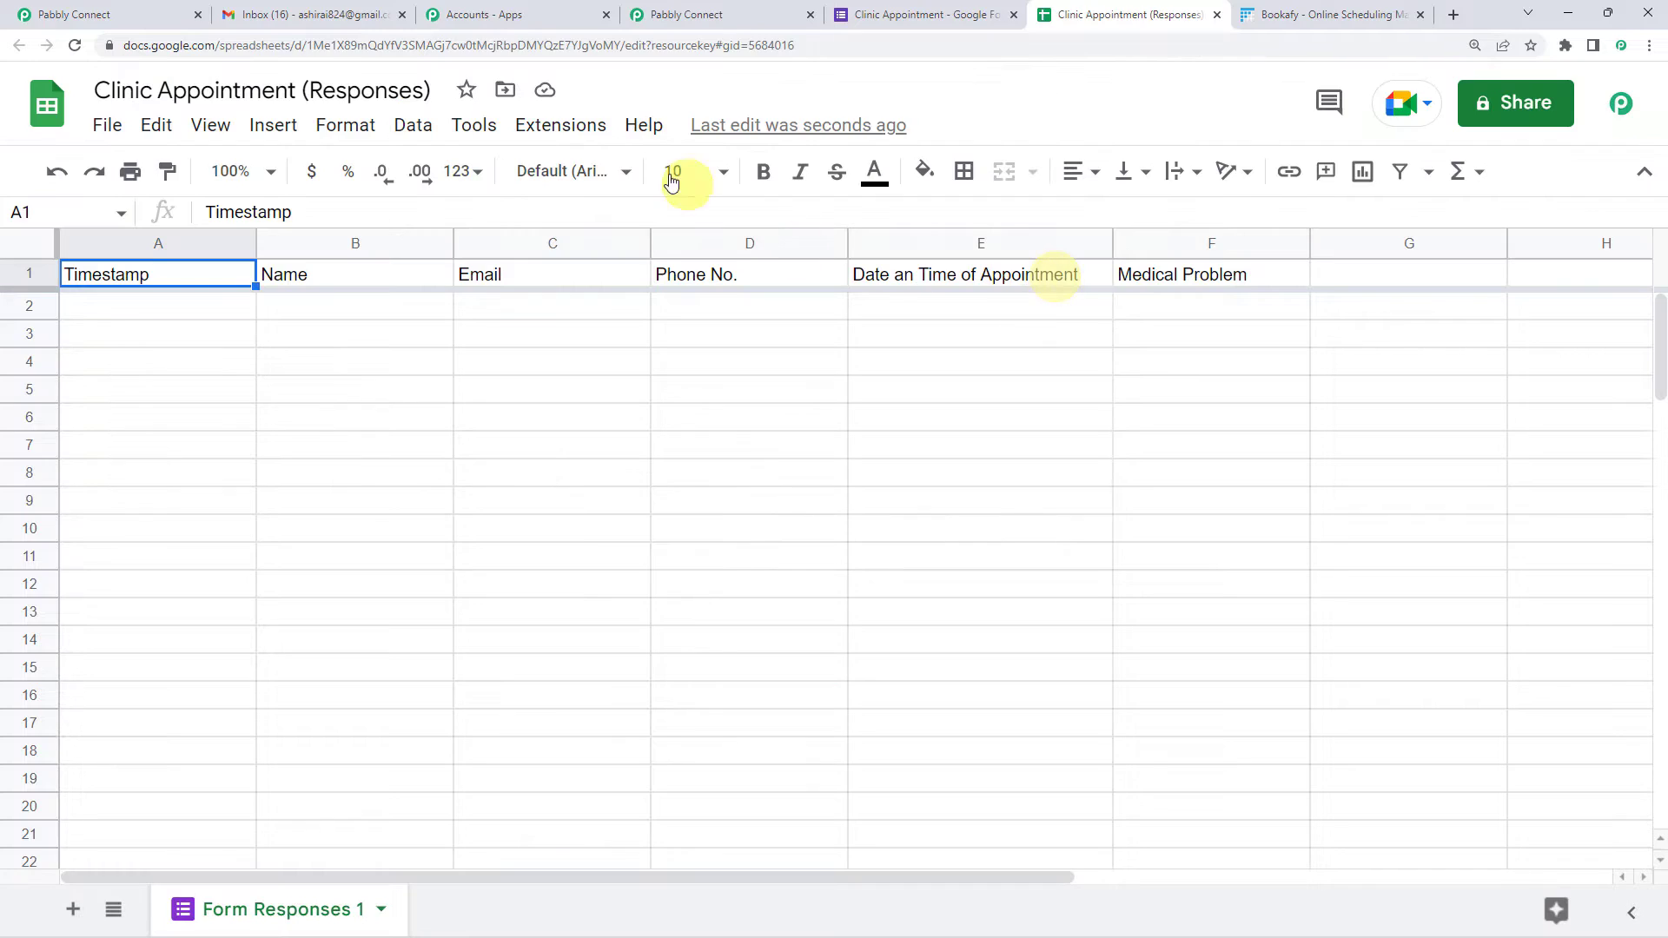
# - Enable Send On Event in the Pabbly Connect Webhooks add-on for the responses spreadsheet
pyautogui.click(562, 127)
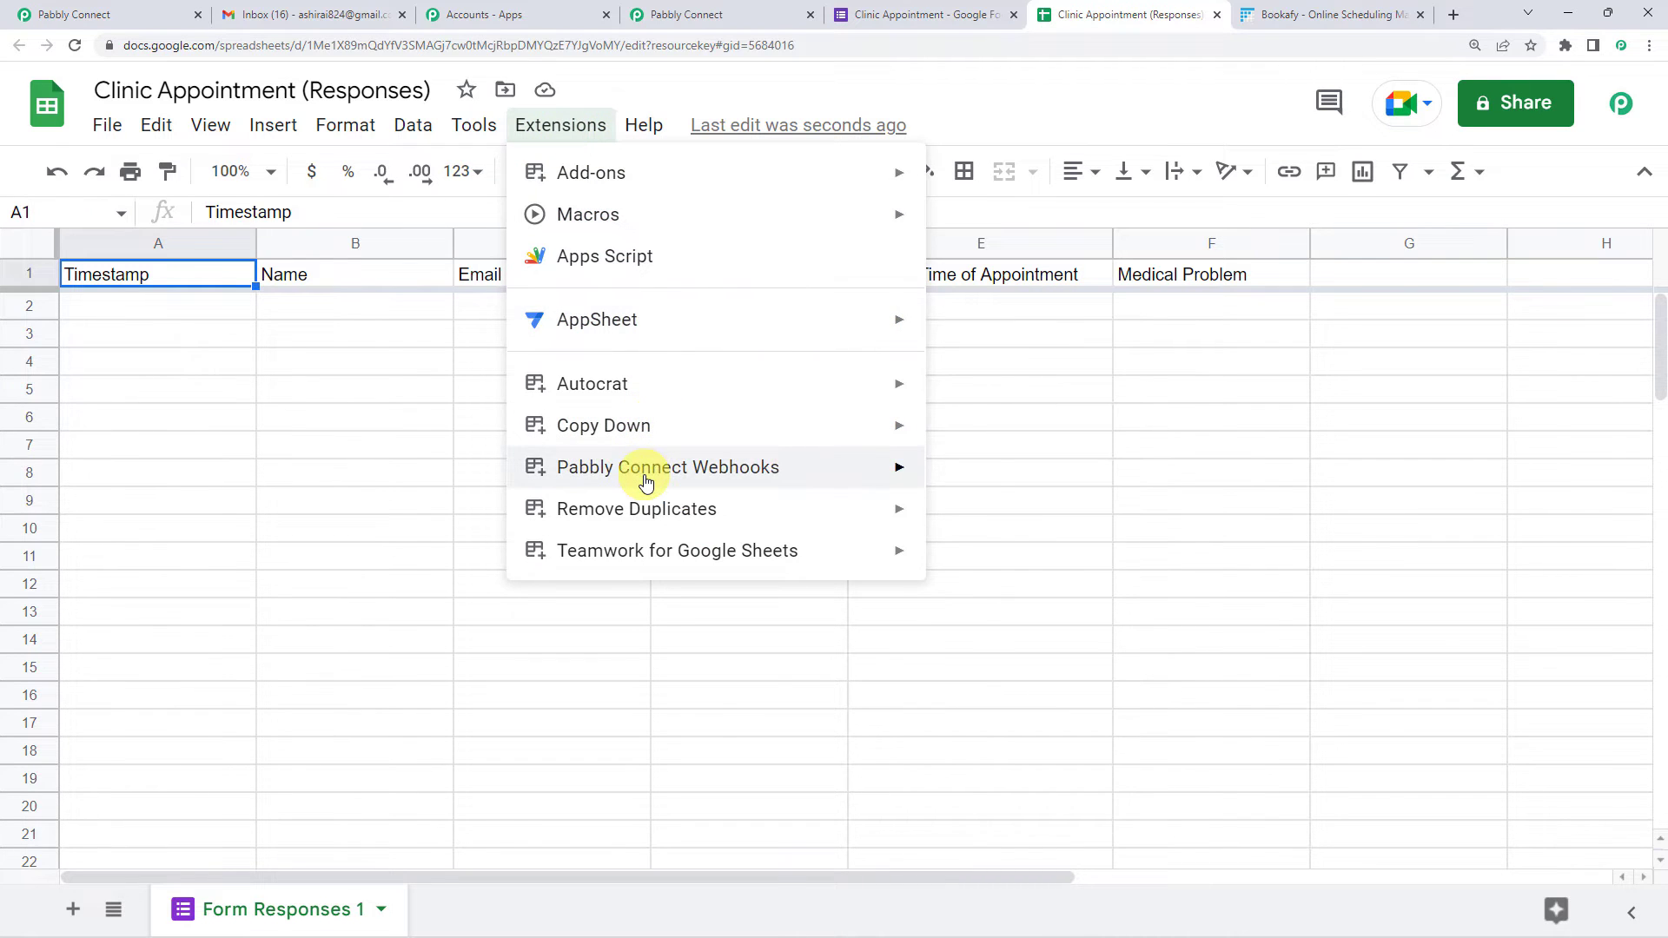
pyautogui.moveTo(647, 482)
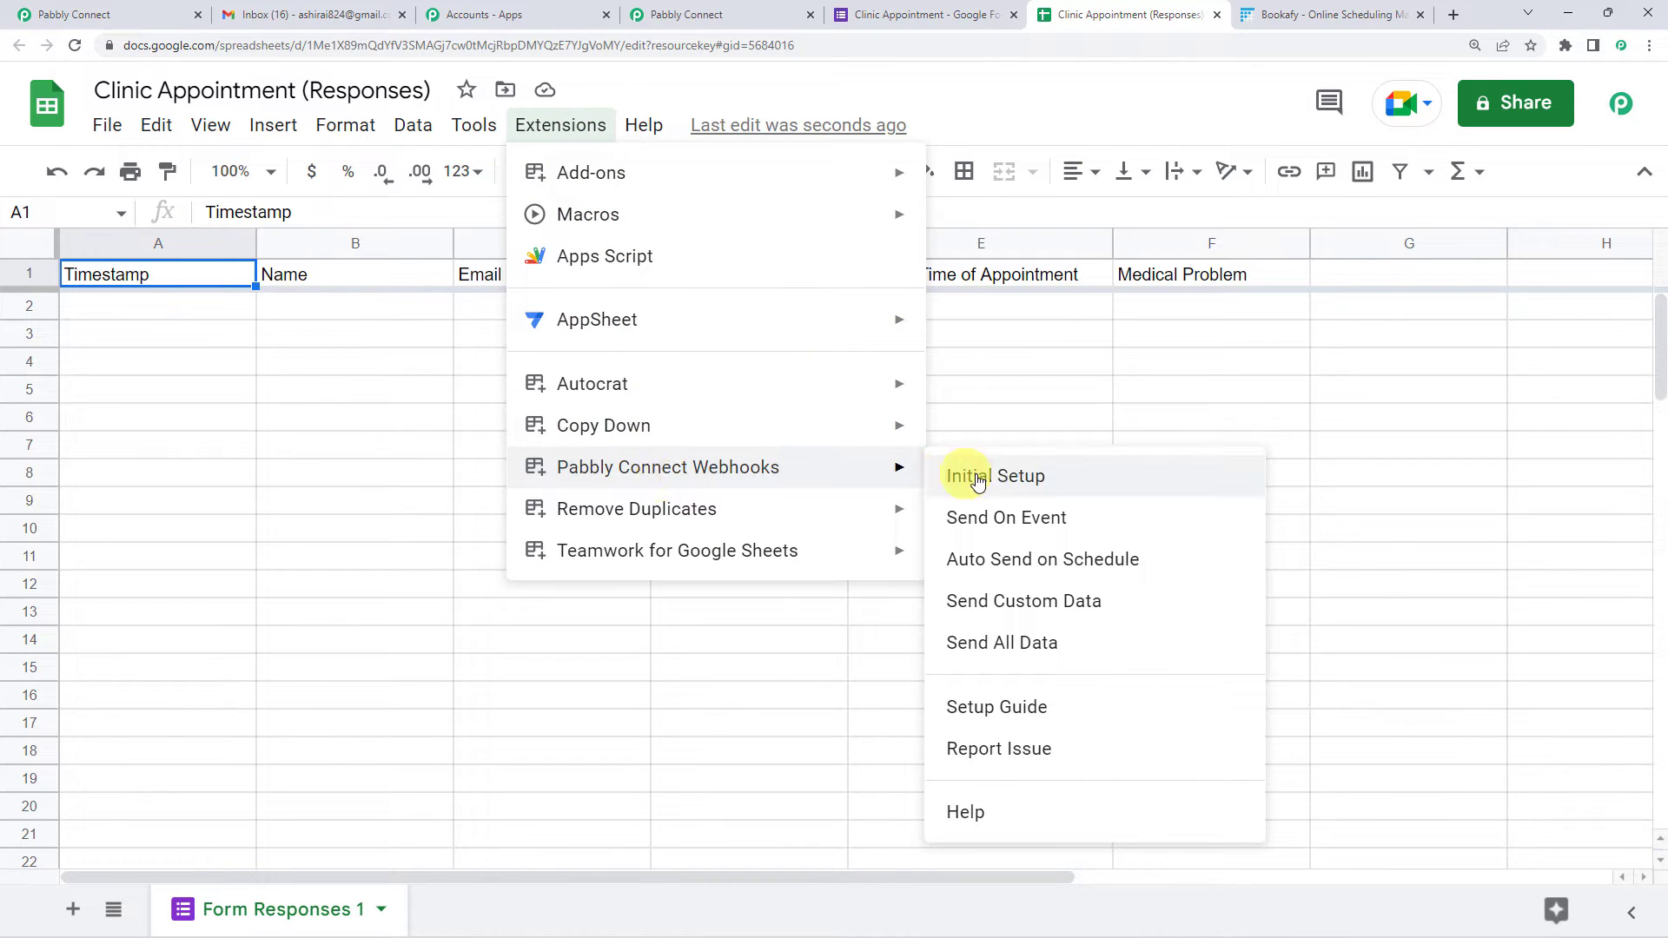
pyautogui.click(989, 523)
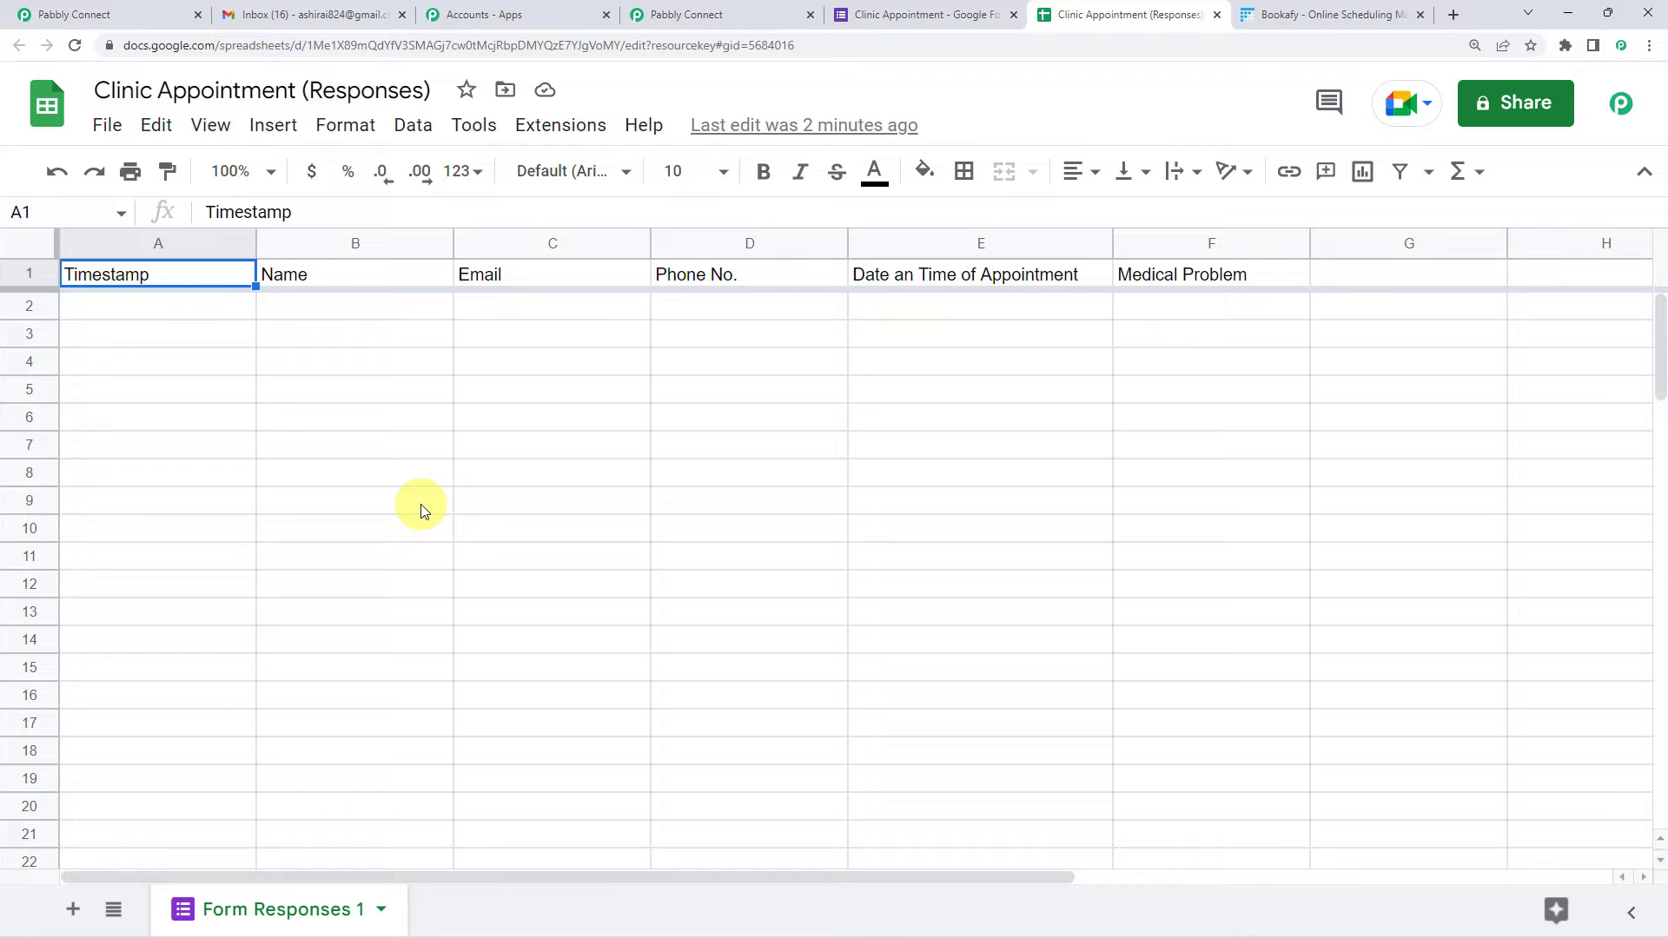
# - Check the trigger's webhook response status in the Pabbly Connect workflow and look over the Clinic Appointment form
pyautogui.click(674, 8)
pyautogui.scroll(-5, 585, 518)
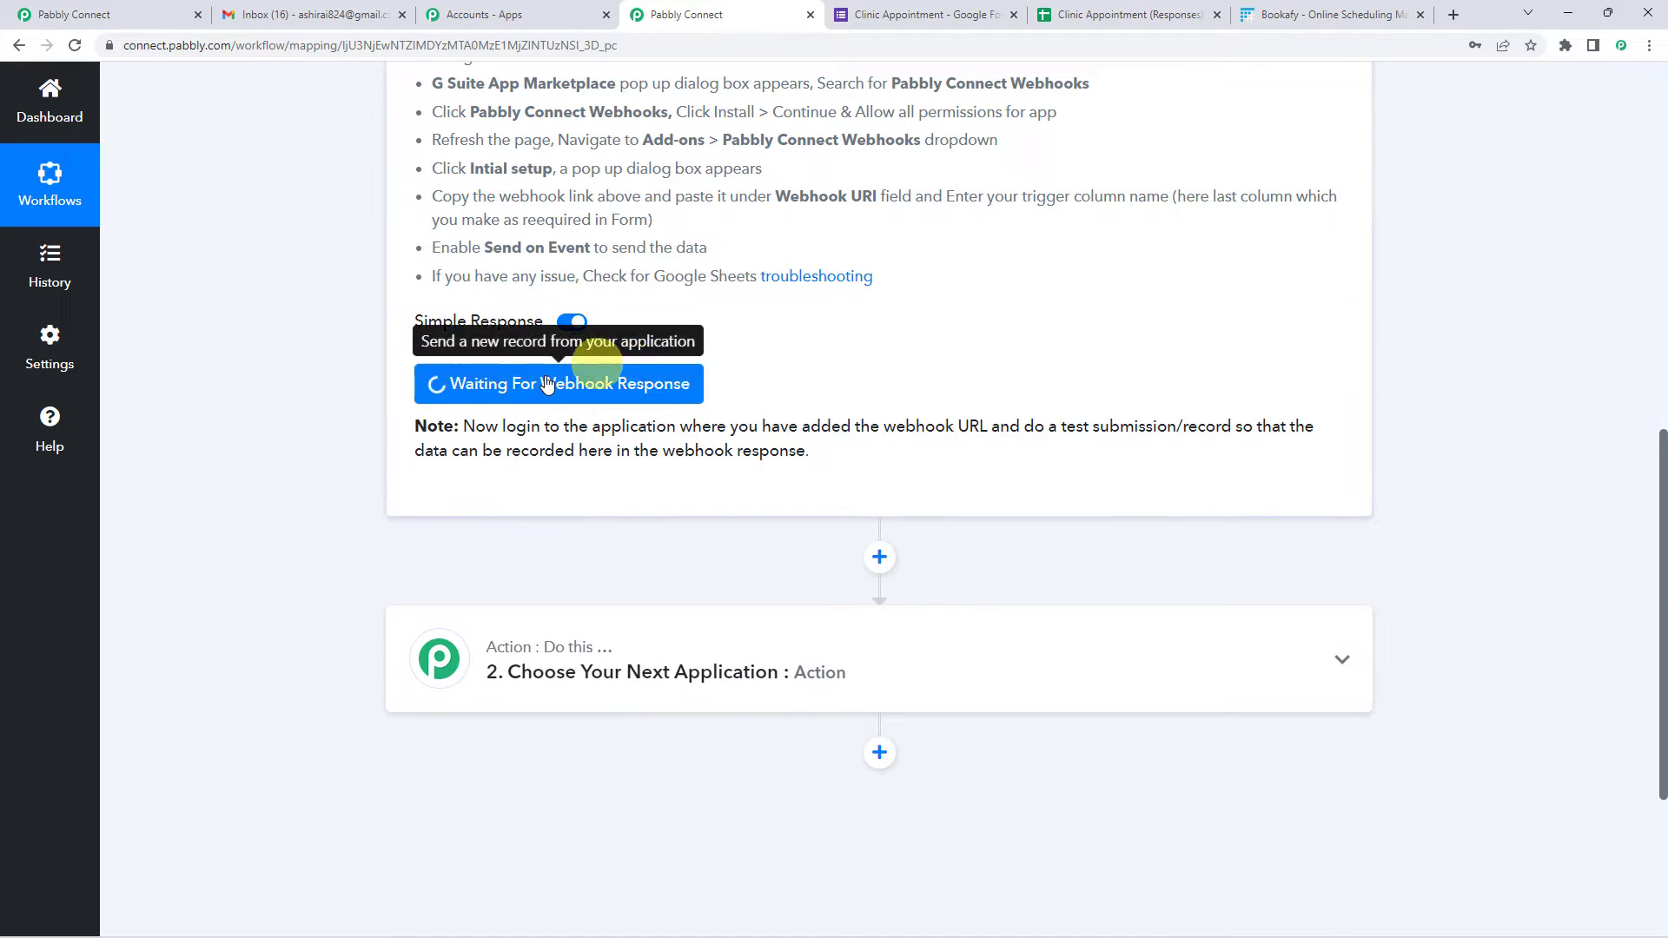
pyautogui.scroll(3, 912, 425)
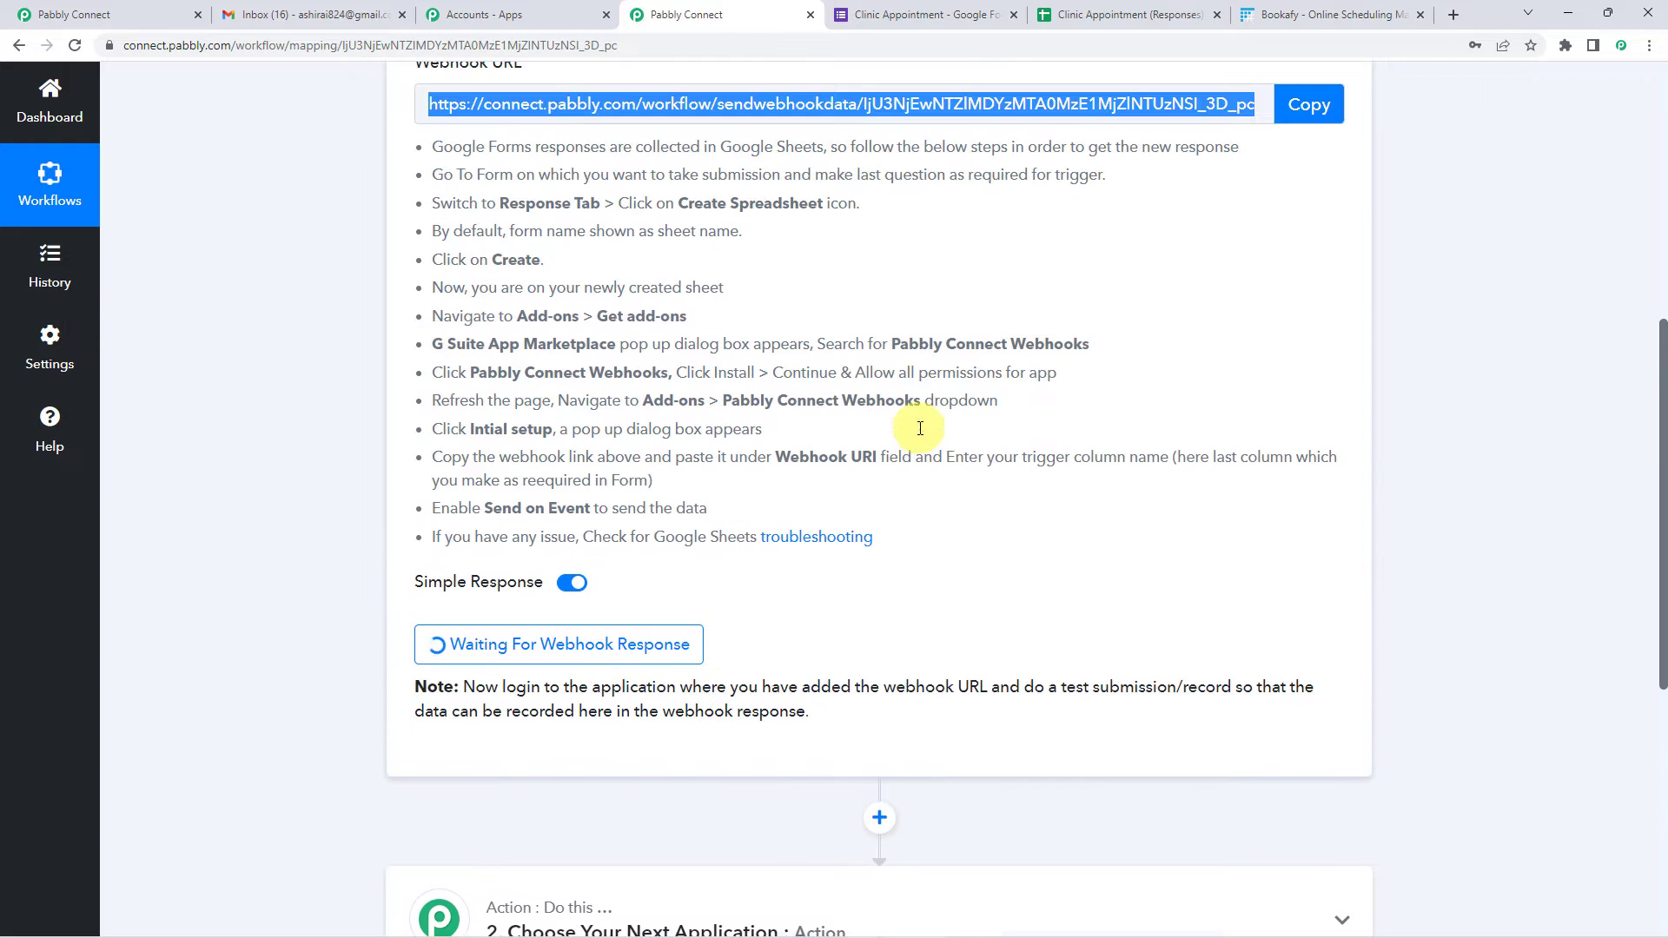
pyautogui.click(891, 15)
pyautogui.scroll(6, 811, 466)
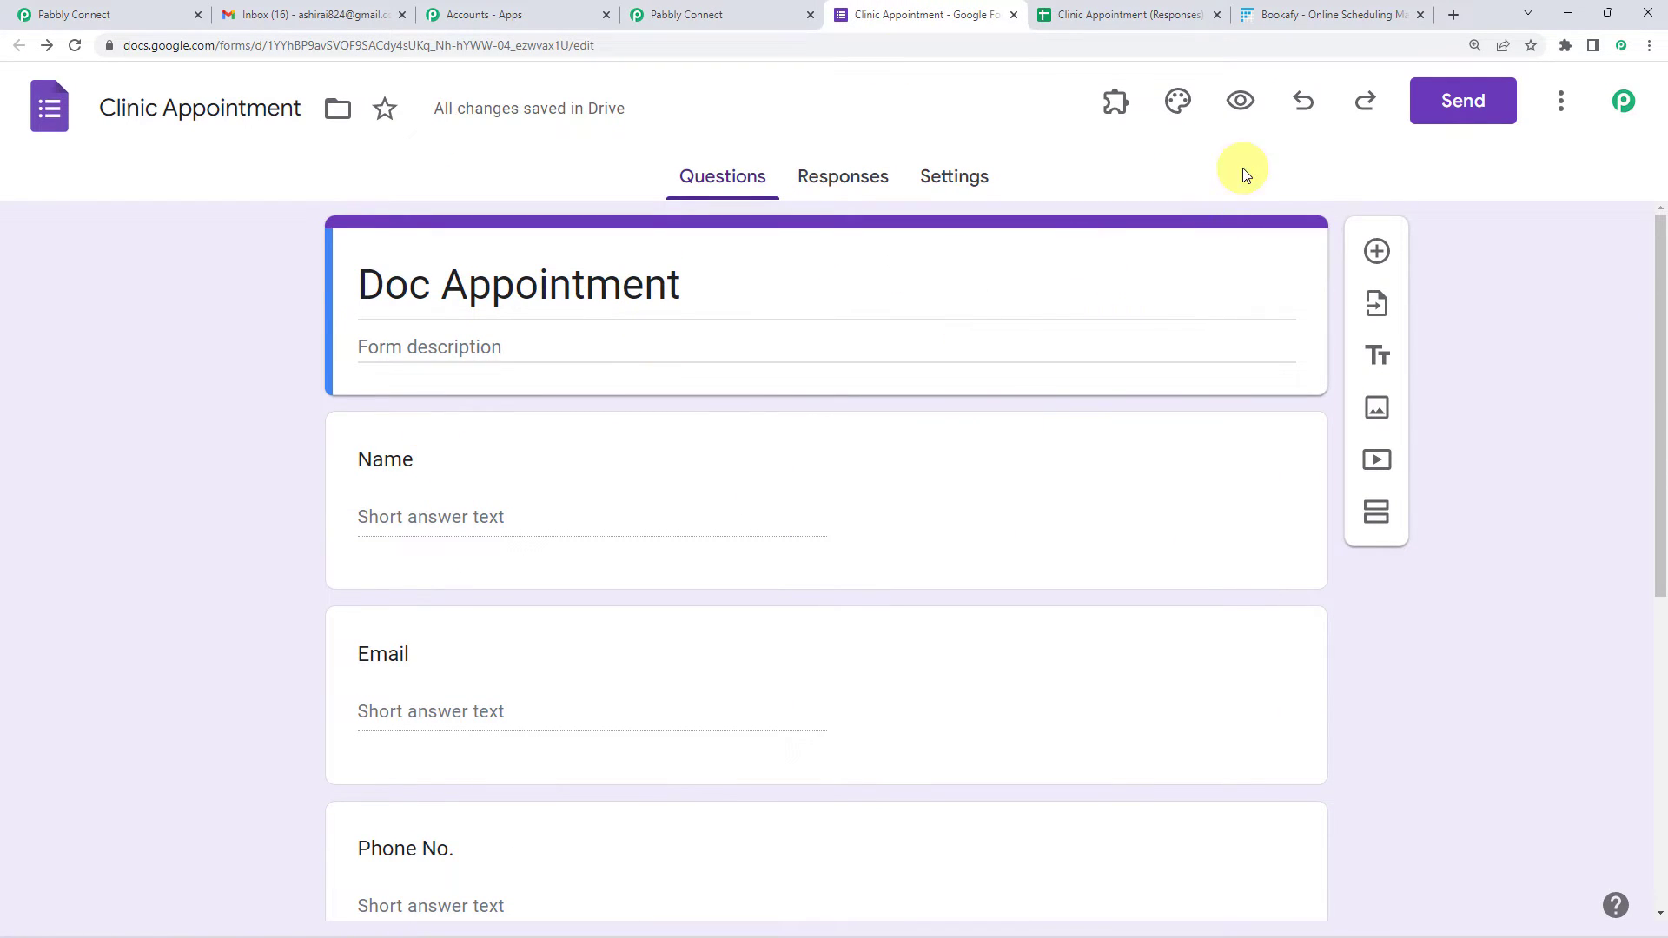
pyautogui.click(740, 10)
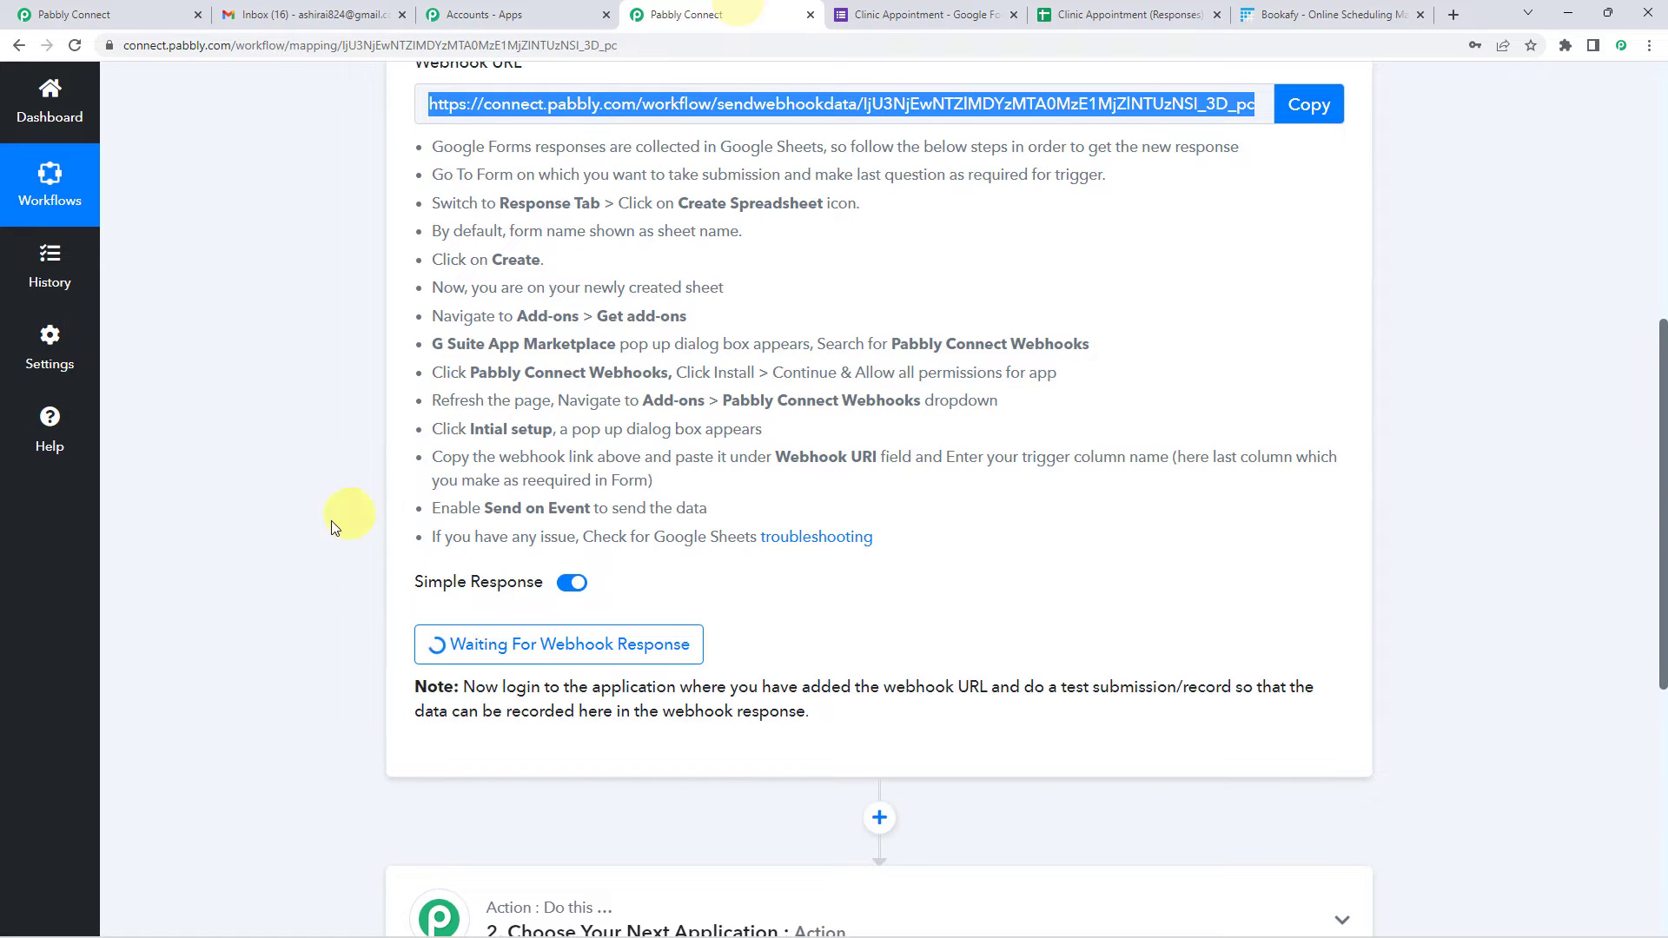
pyautogui.scroll(6, 335, 528)
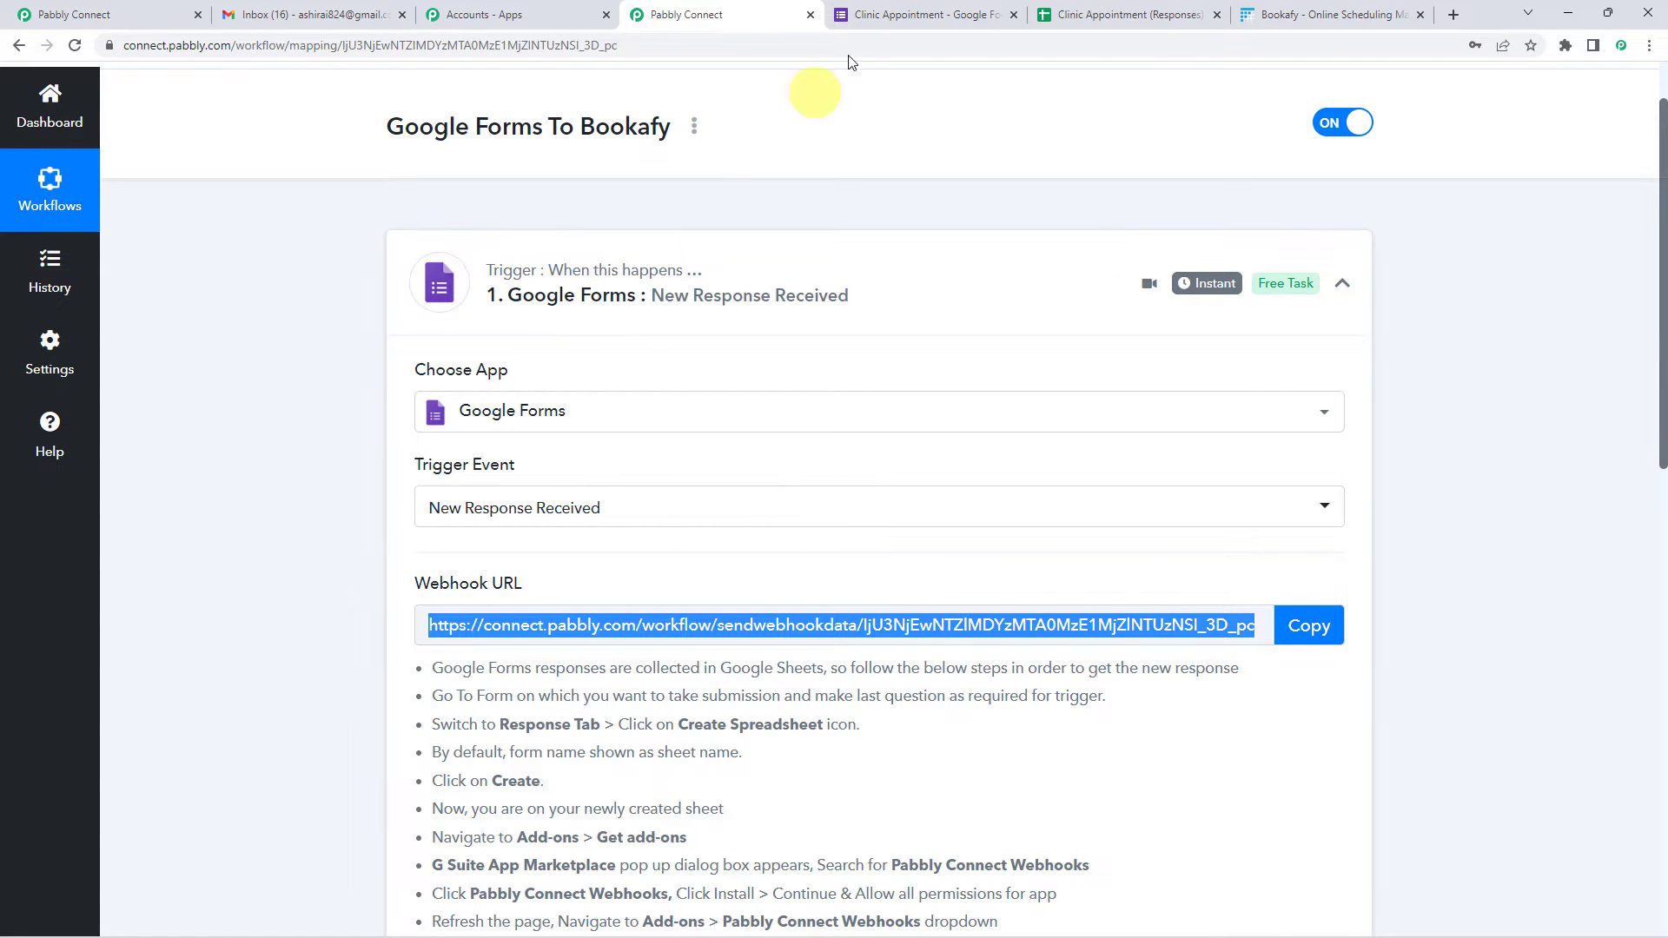
# - Preview the Clinic Appointment form and submit a test response with contact details, appointment 15-09-2022 at 09:00 AM and medical problem "Hair problem"
pyautogui.click(881, 10)
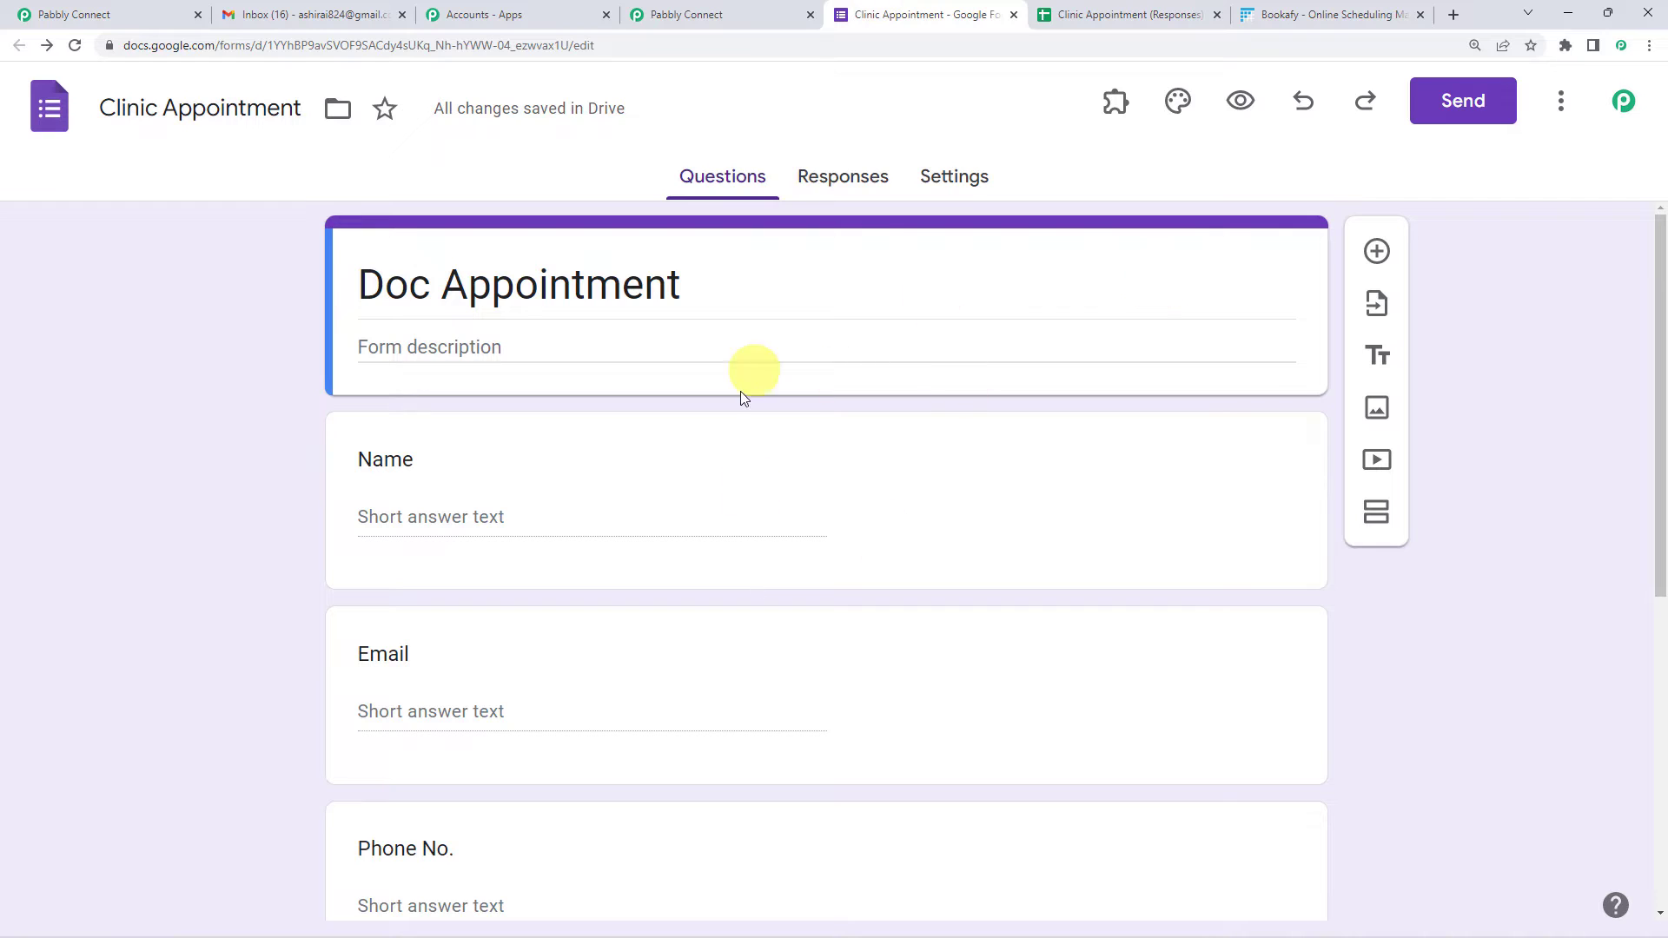
pyautogui.click(1241, 101)
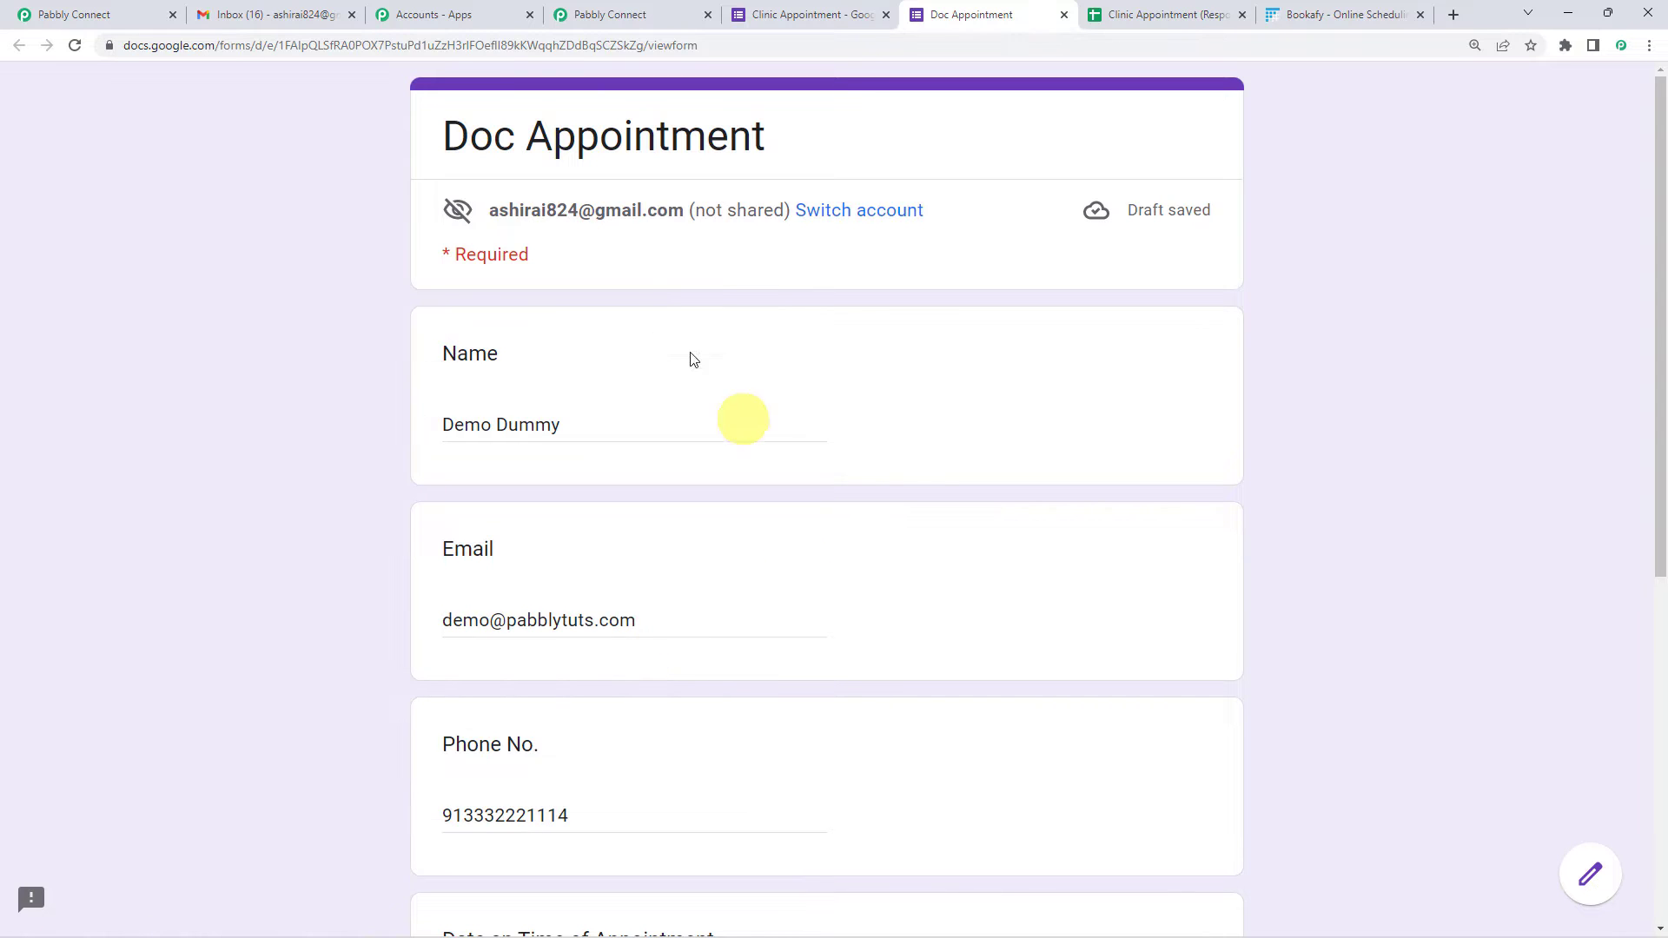
pyautogui.scroll(-1, 689, 362)
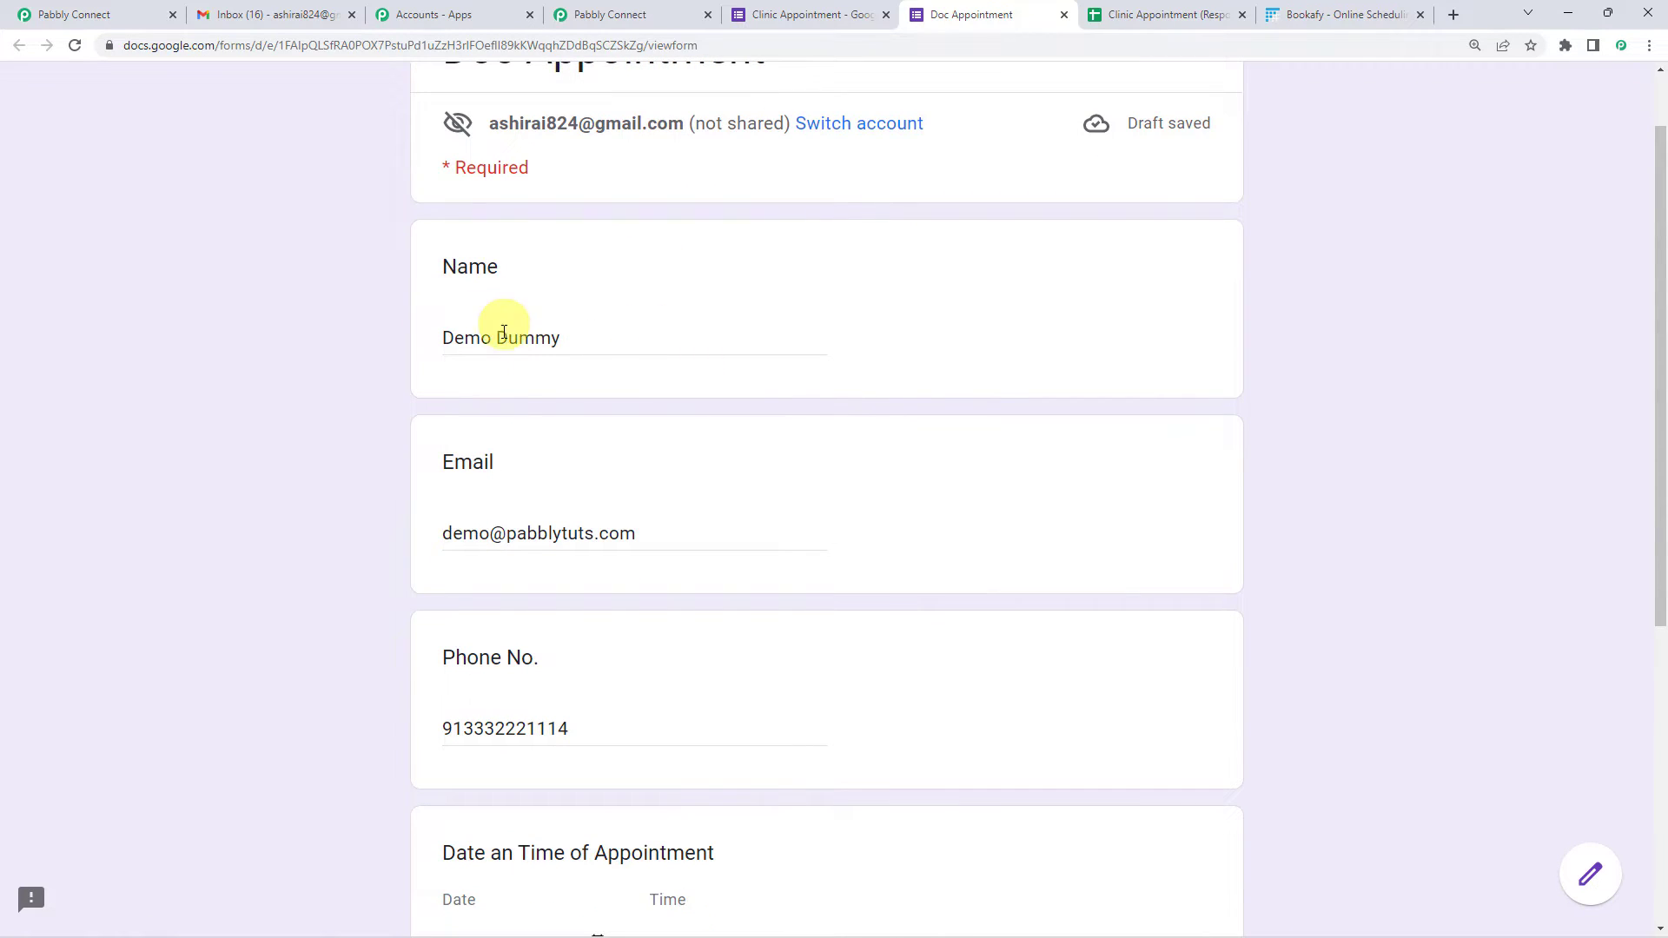
pyautogui.scroll(-5, 521, 504)
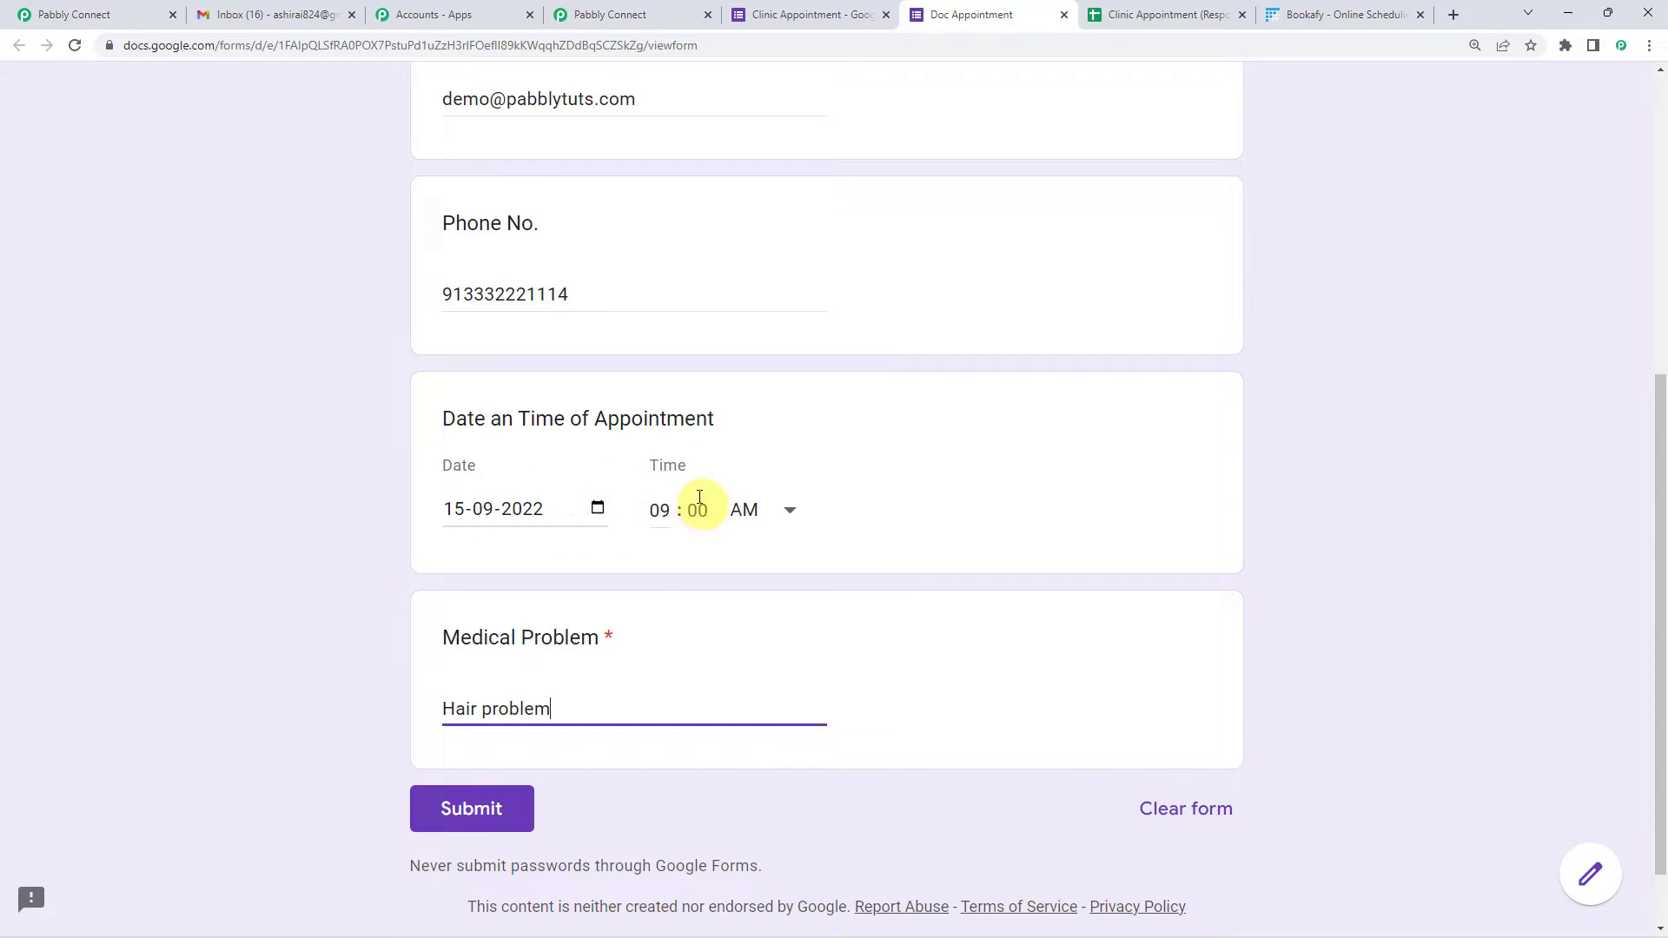
pyautogui.scroll(-1, 707, 502)
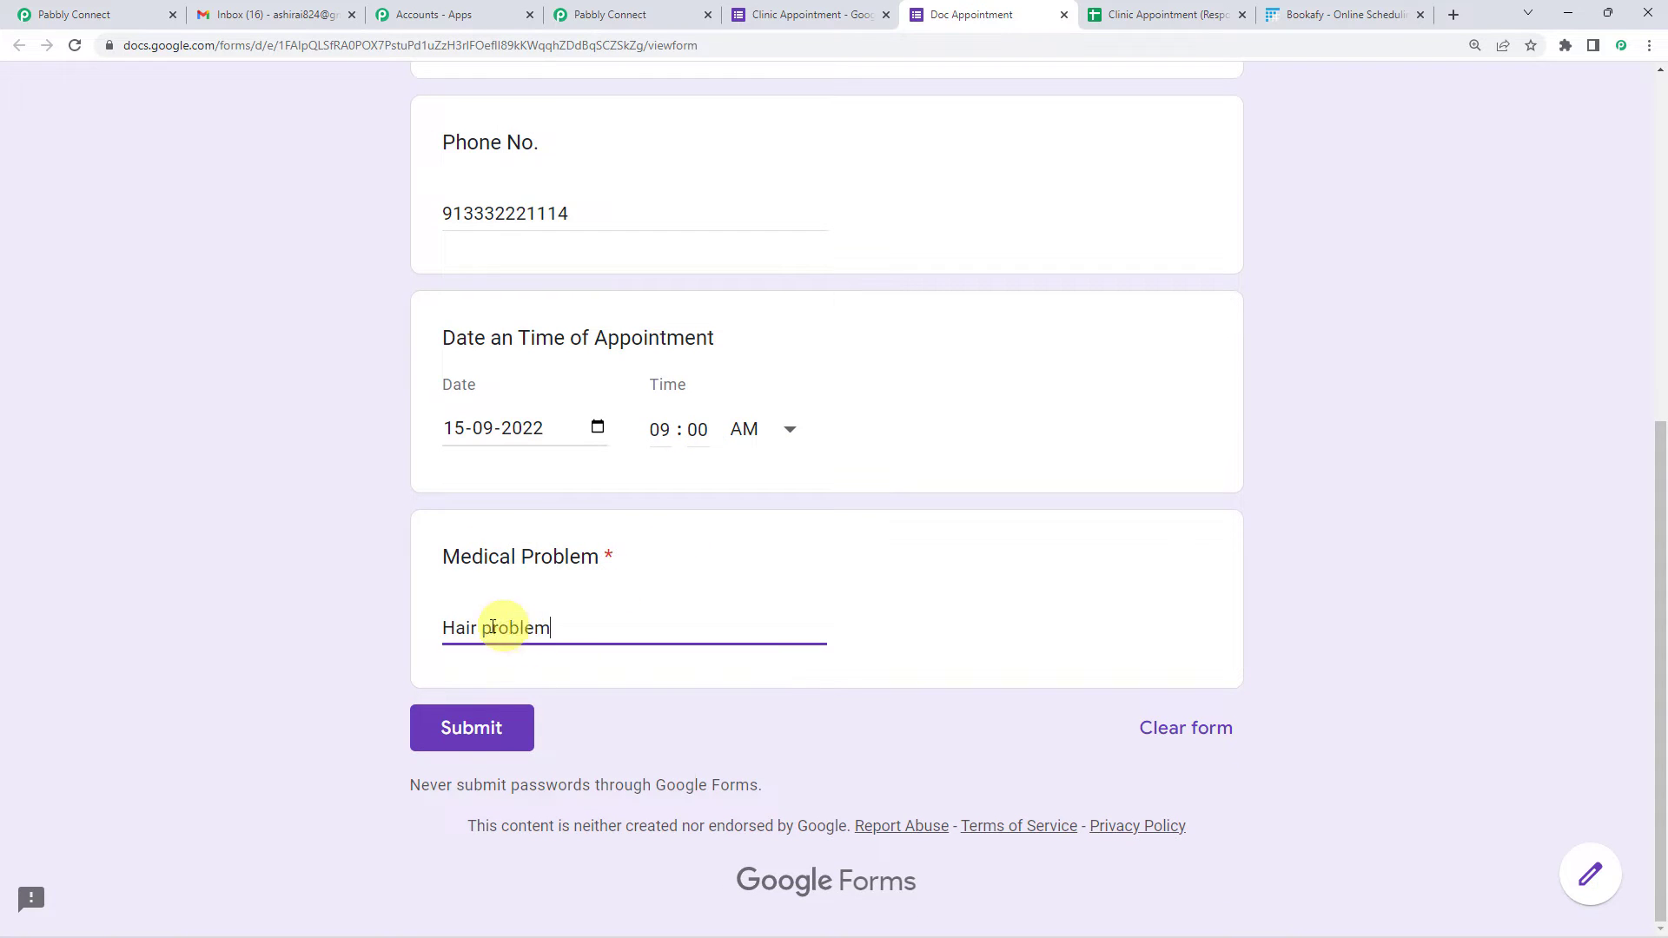
pyautogui.click(499, 738)
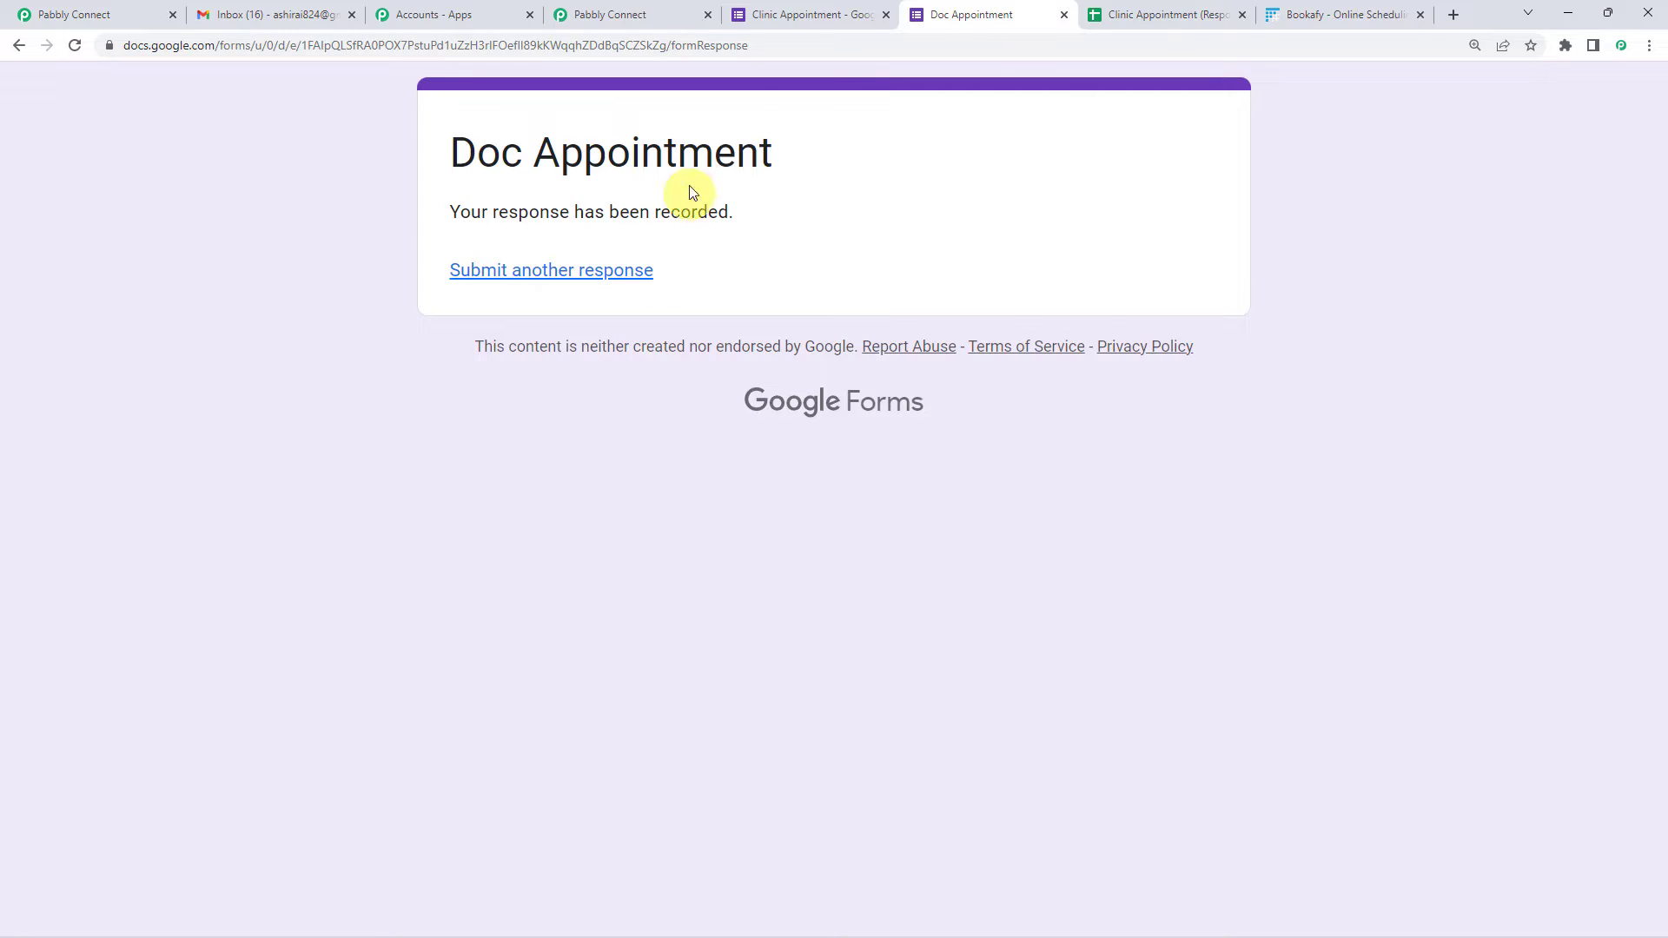
# - Check the test response's name, email, phone and medical problem entries in row 2 of the responses spreadsheet
pyautogui.click(1113, 6)
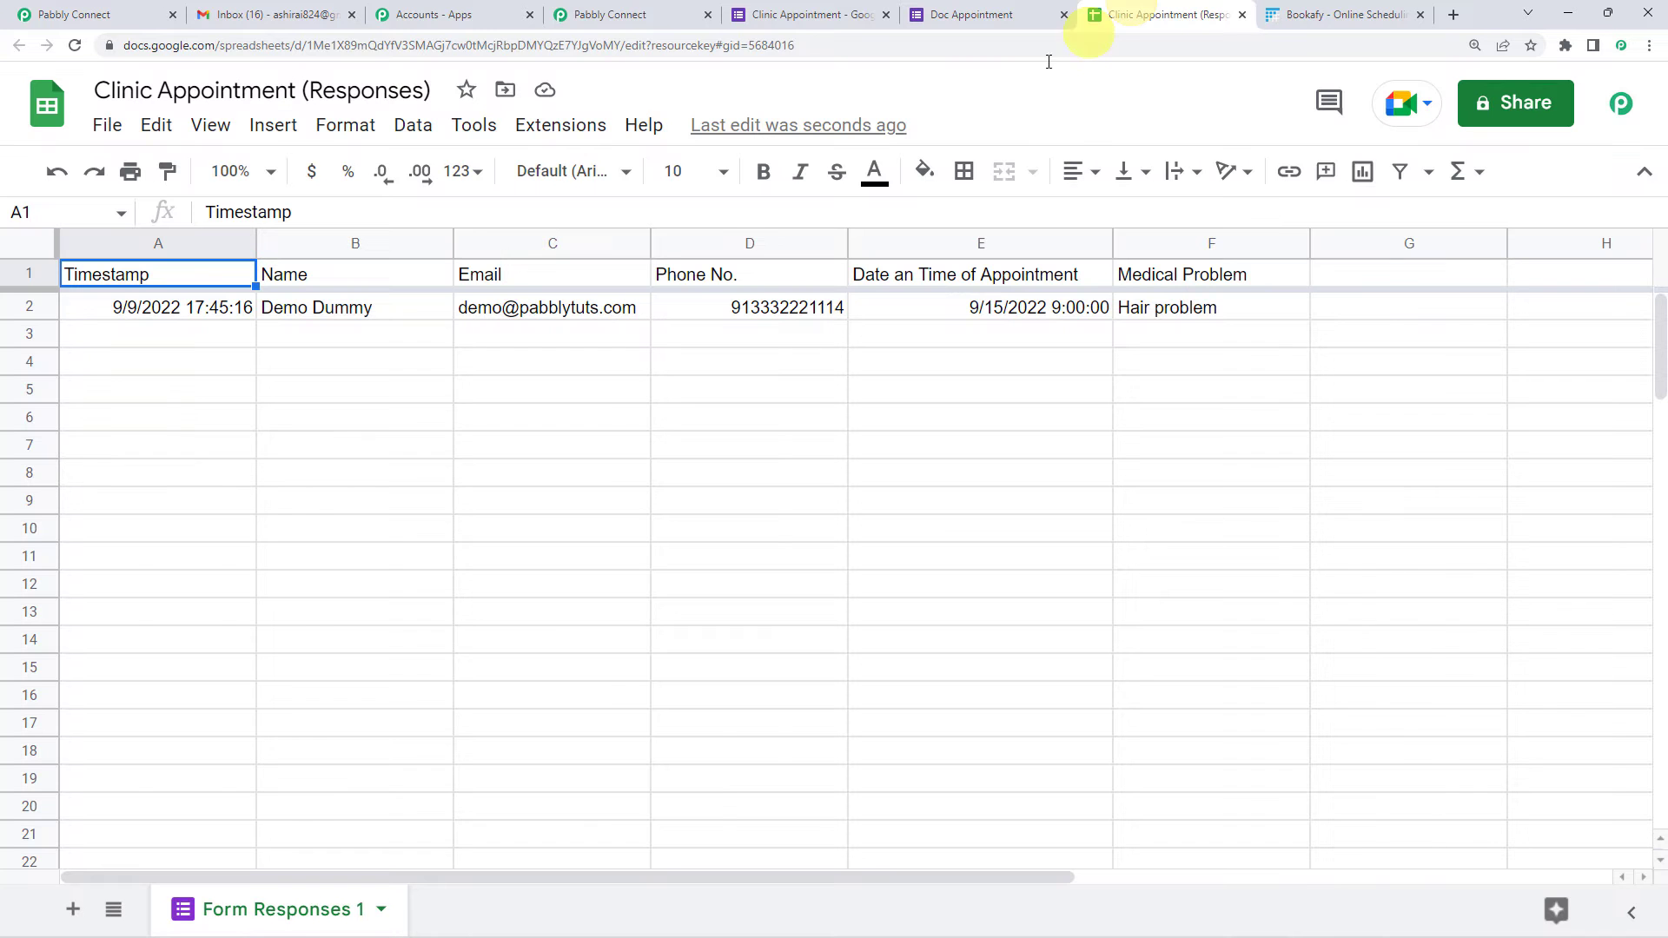
pyautogui.click(432, 314)
pyautogui.click(487, 311)
pyautogui.click(747, 311)
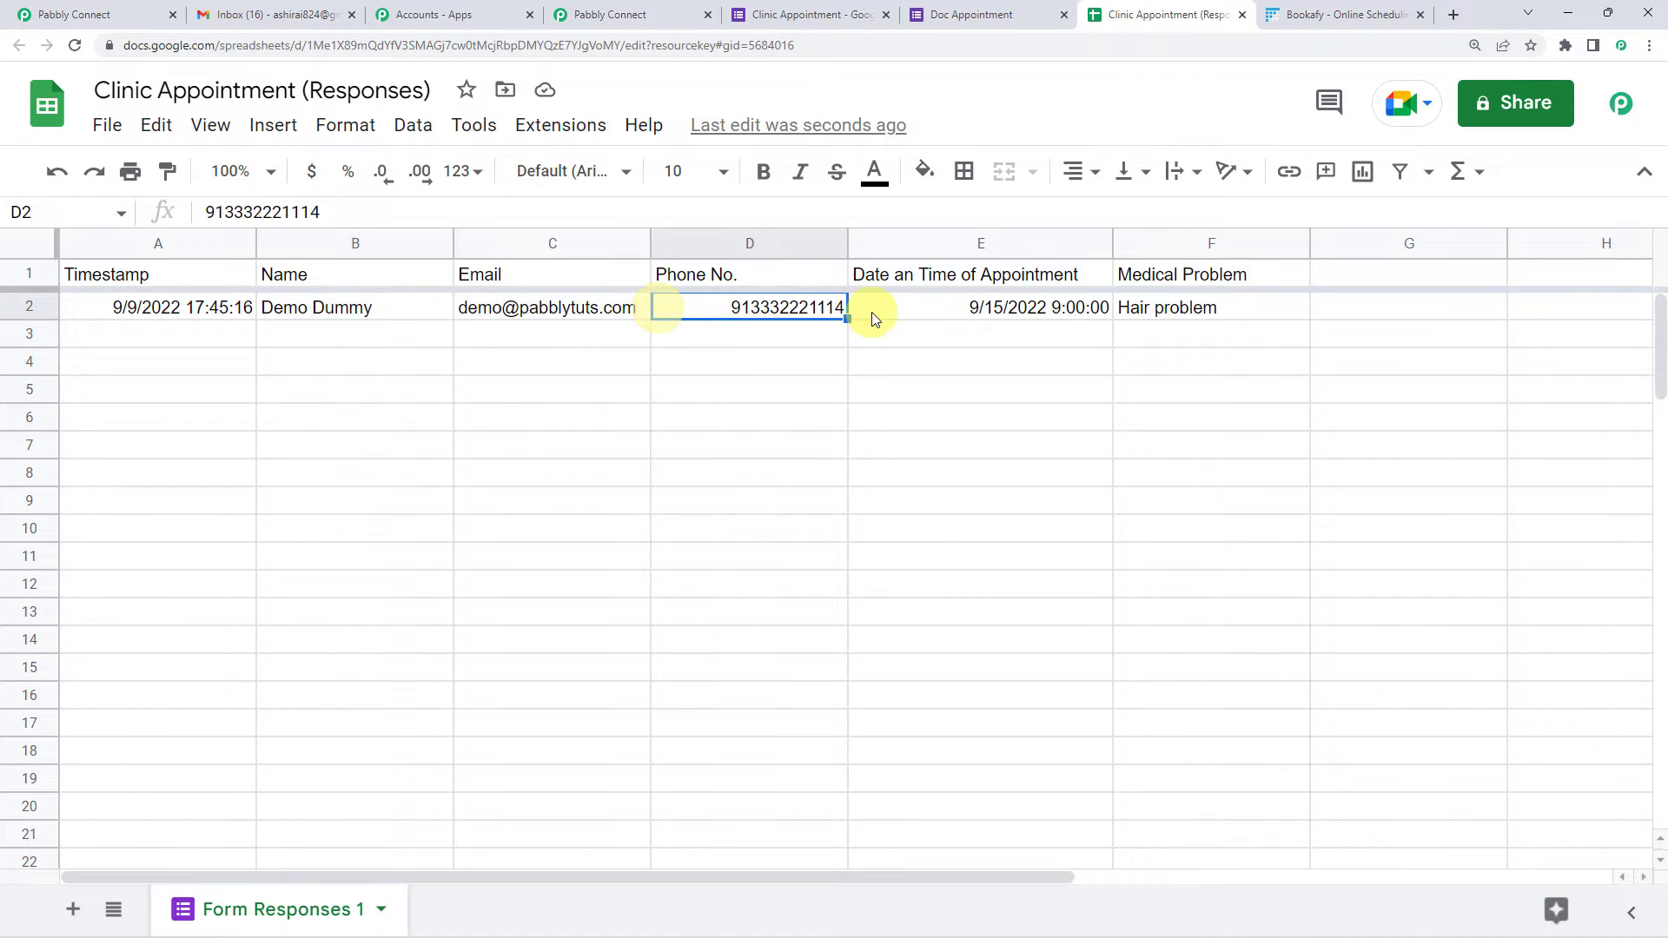
pyautogui.click(1203, 315)
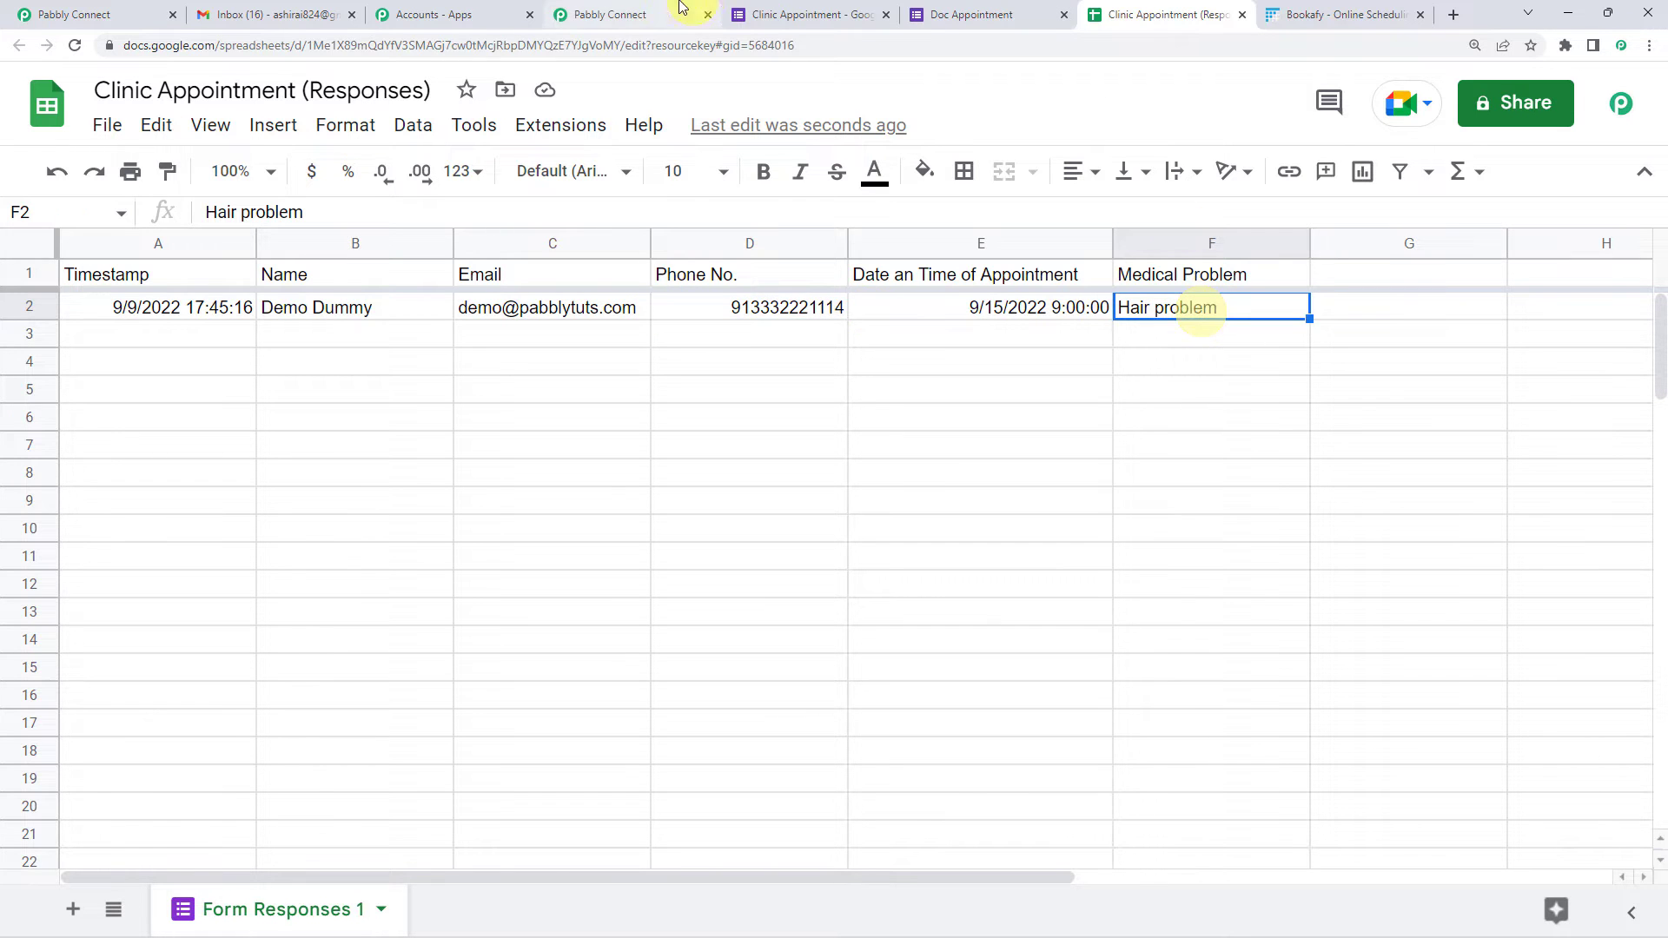
# - Return to the Pabbly Connect workflow and review the labels and values captured in the trigger's webhook response
pyautogui.click(635, 15)
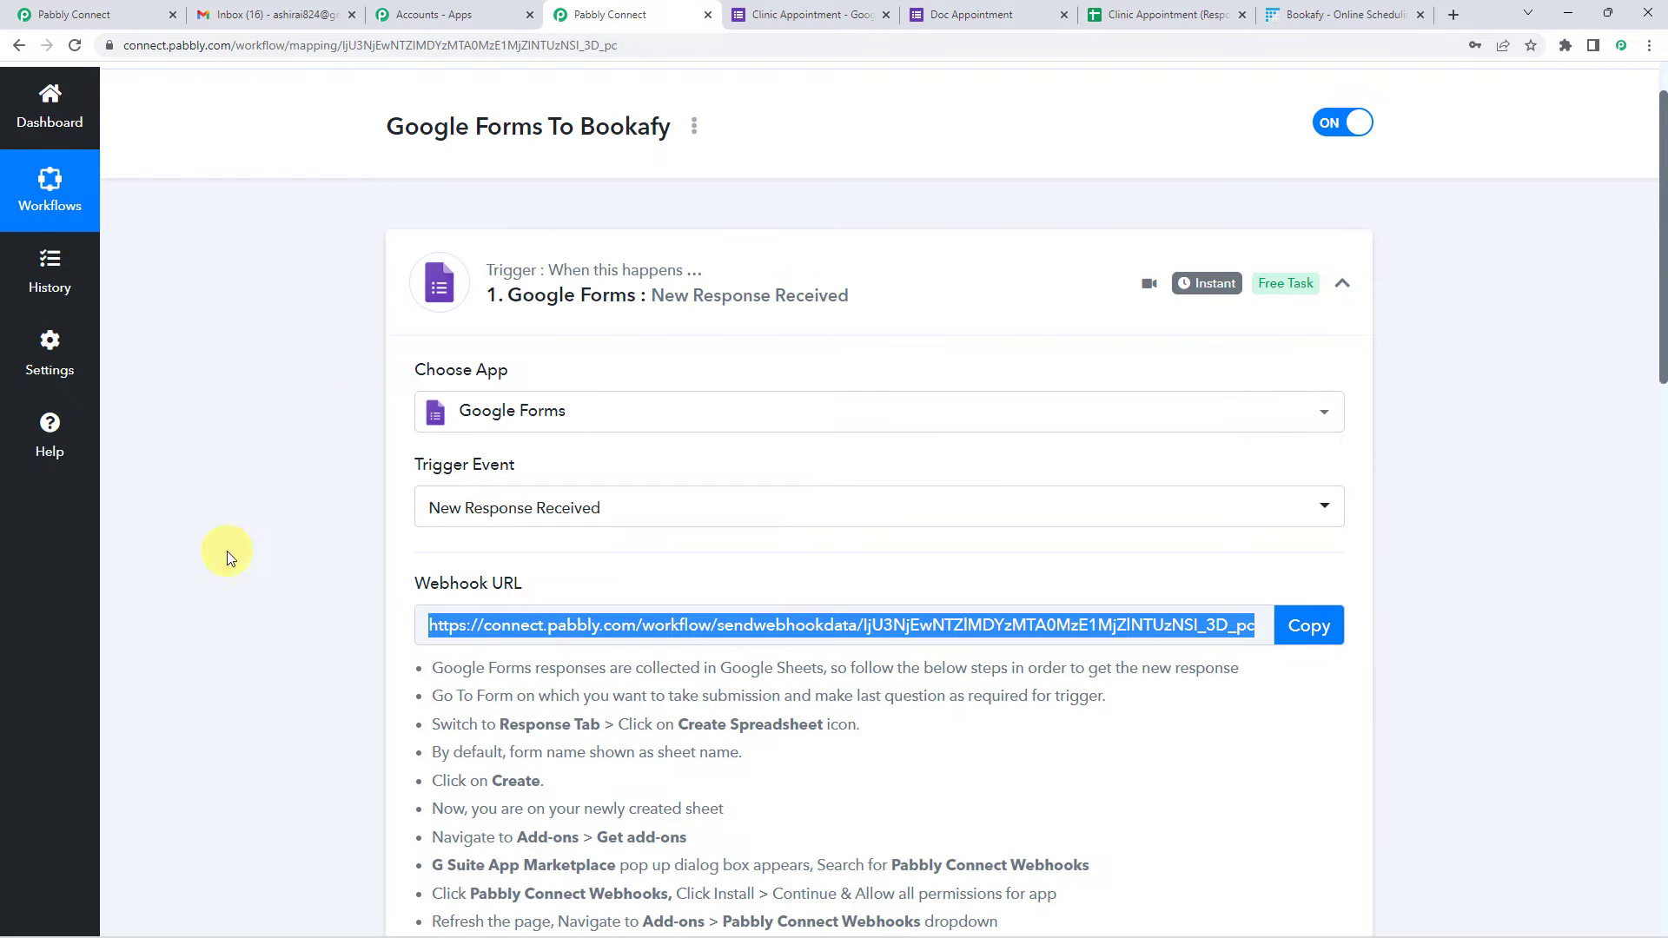
pyautogui.scroll(-12, 227, 551)
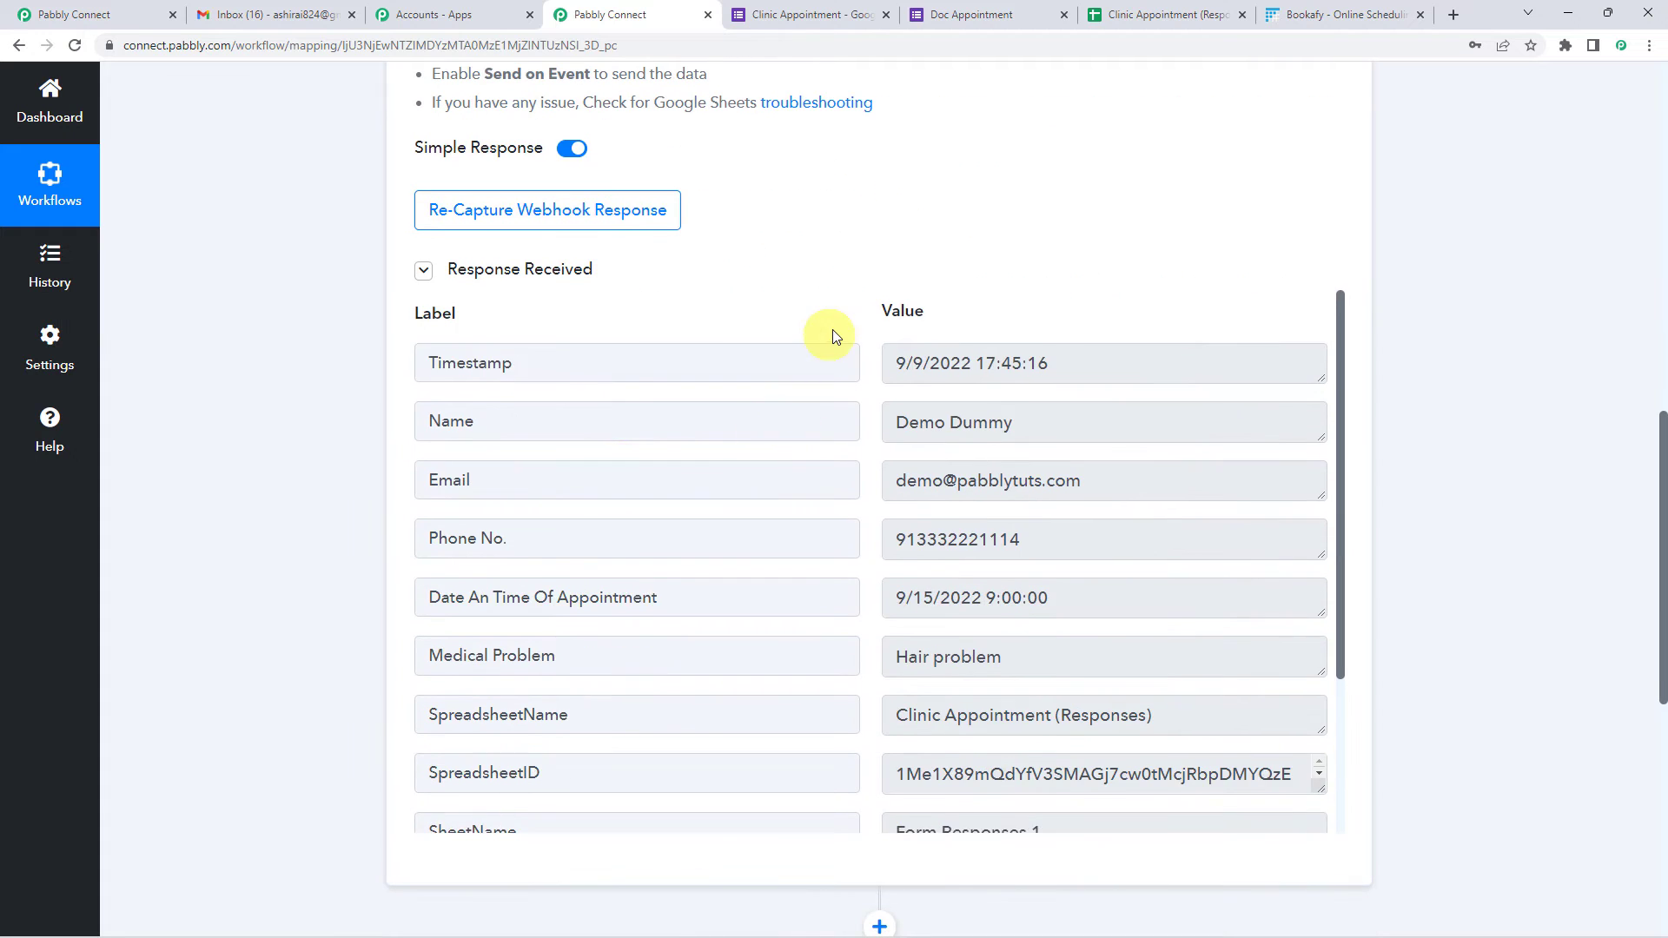
pyautogui.scroll(-2, 829, 335)
pyautogui.scroll(2, 894, 417)
pyautogui.scroll(-1, 952, 260)
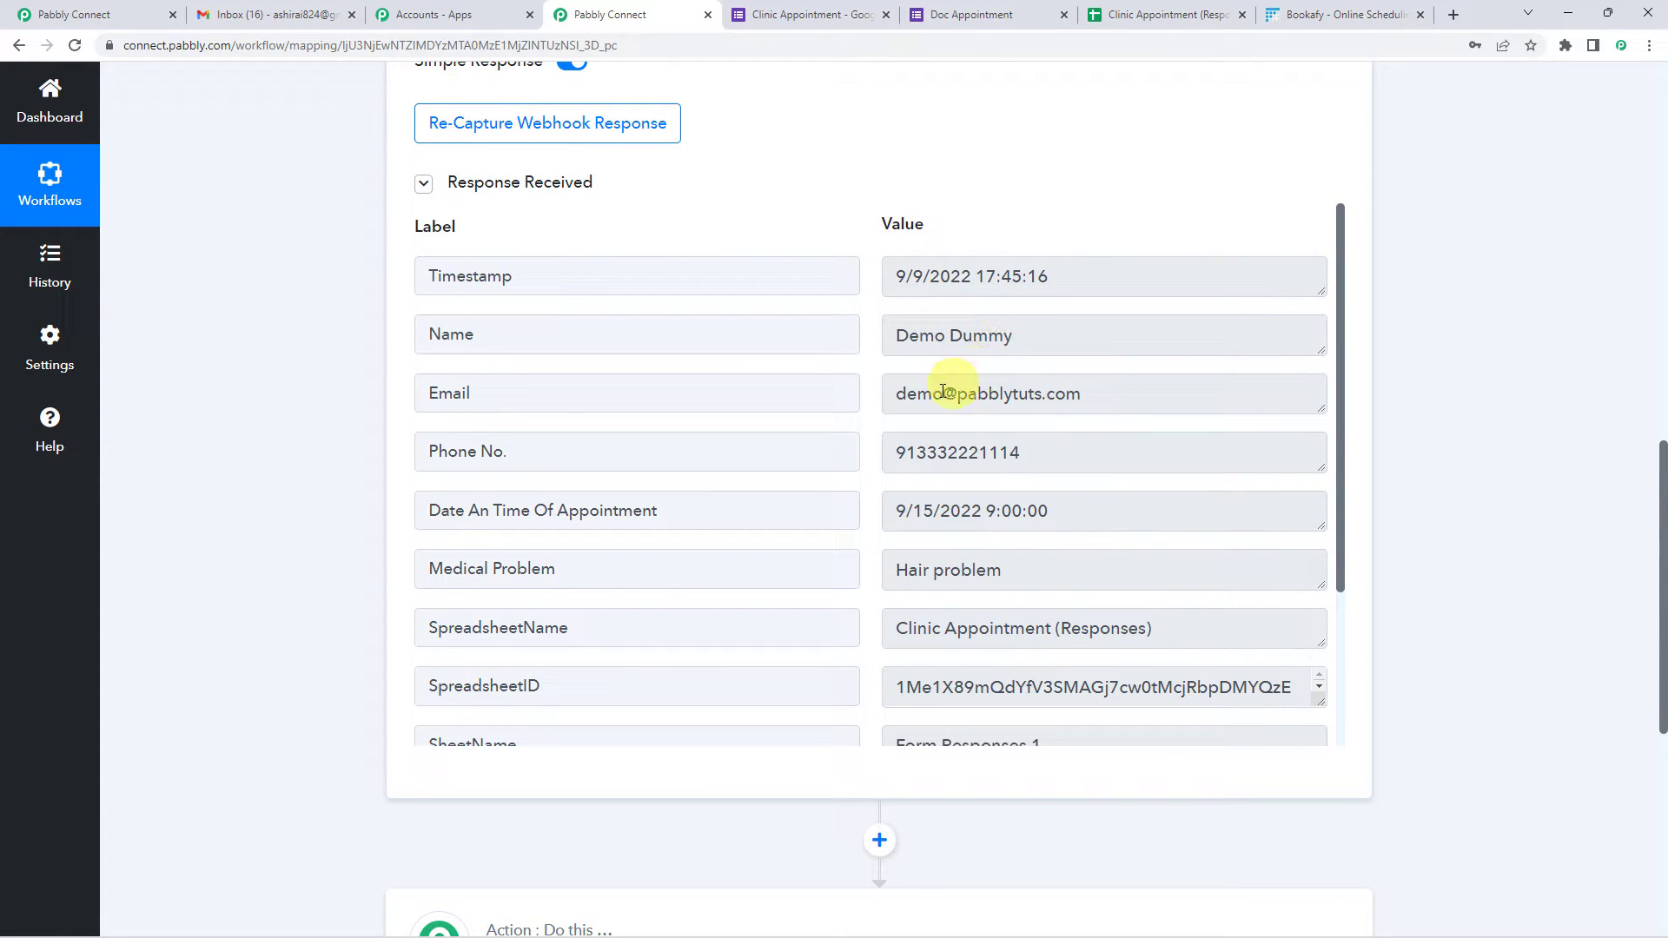
pyautogui.scroll(-3, 1025, 402)
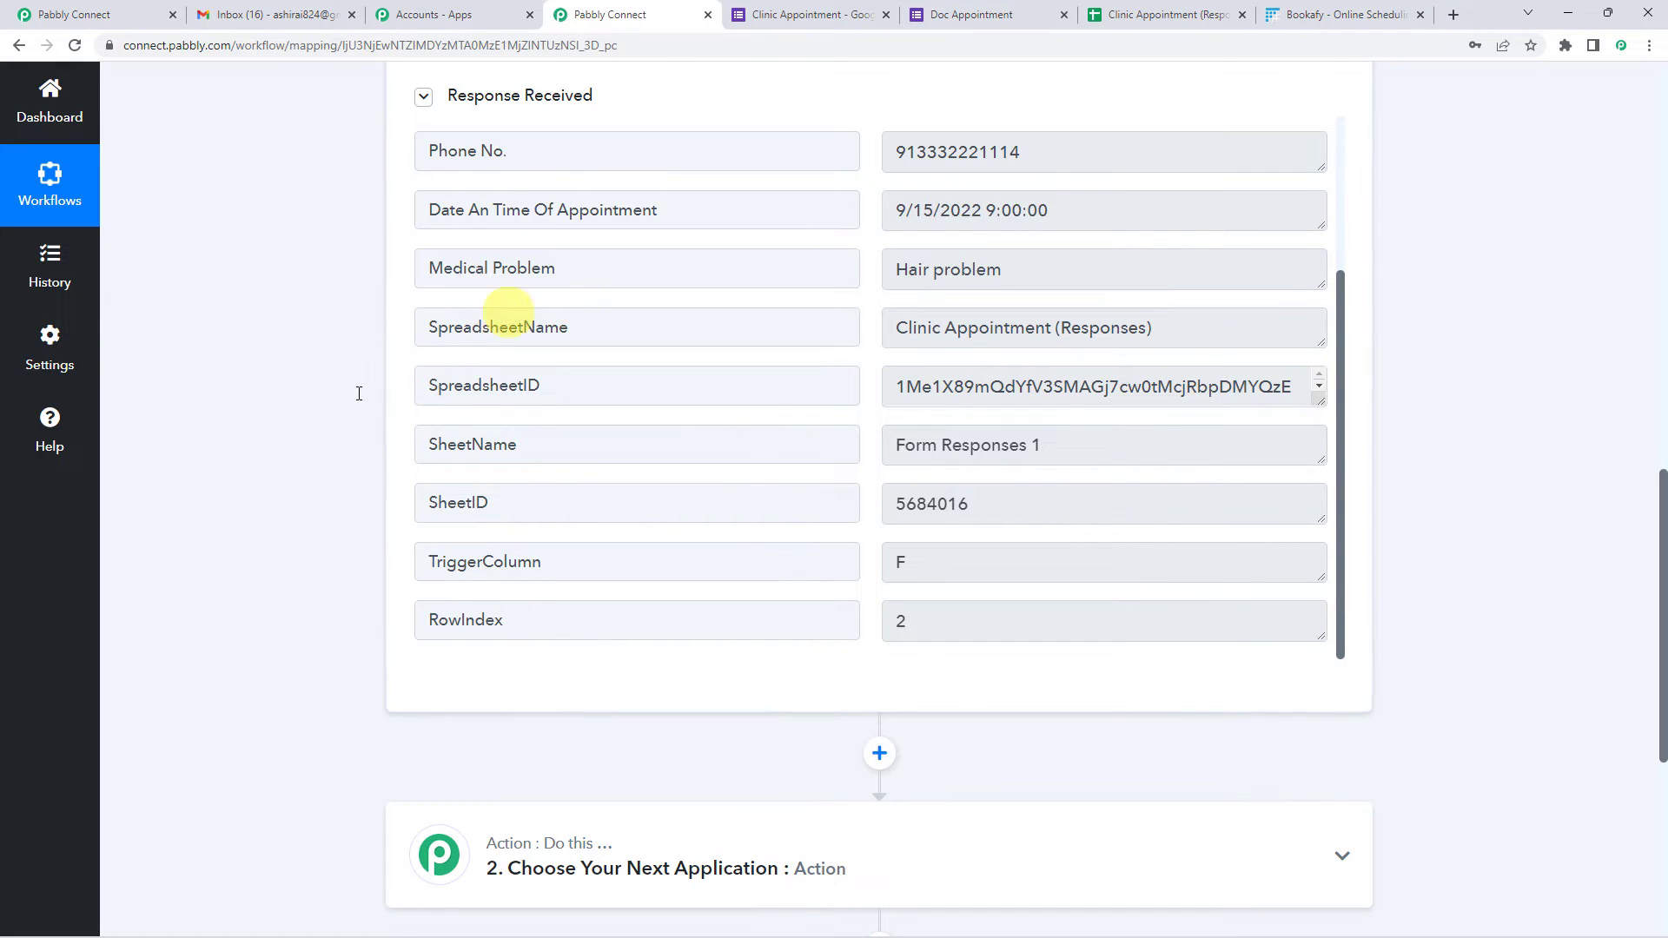
pyautogui.scroll(15, 218, 503)
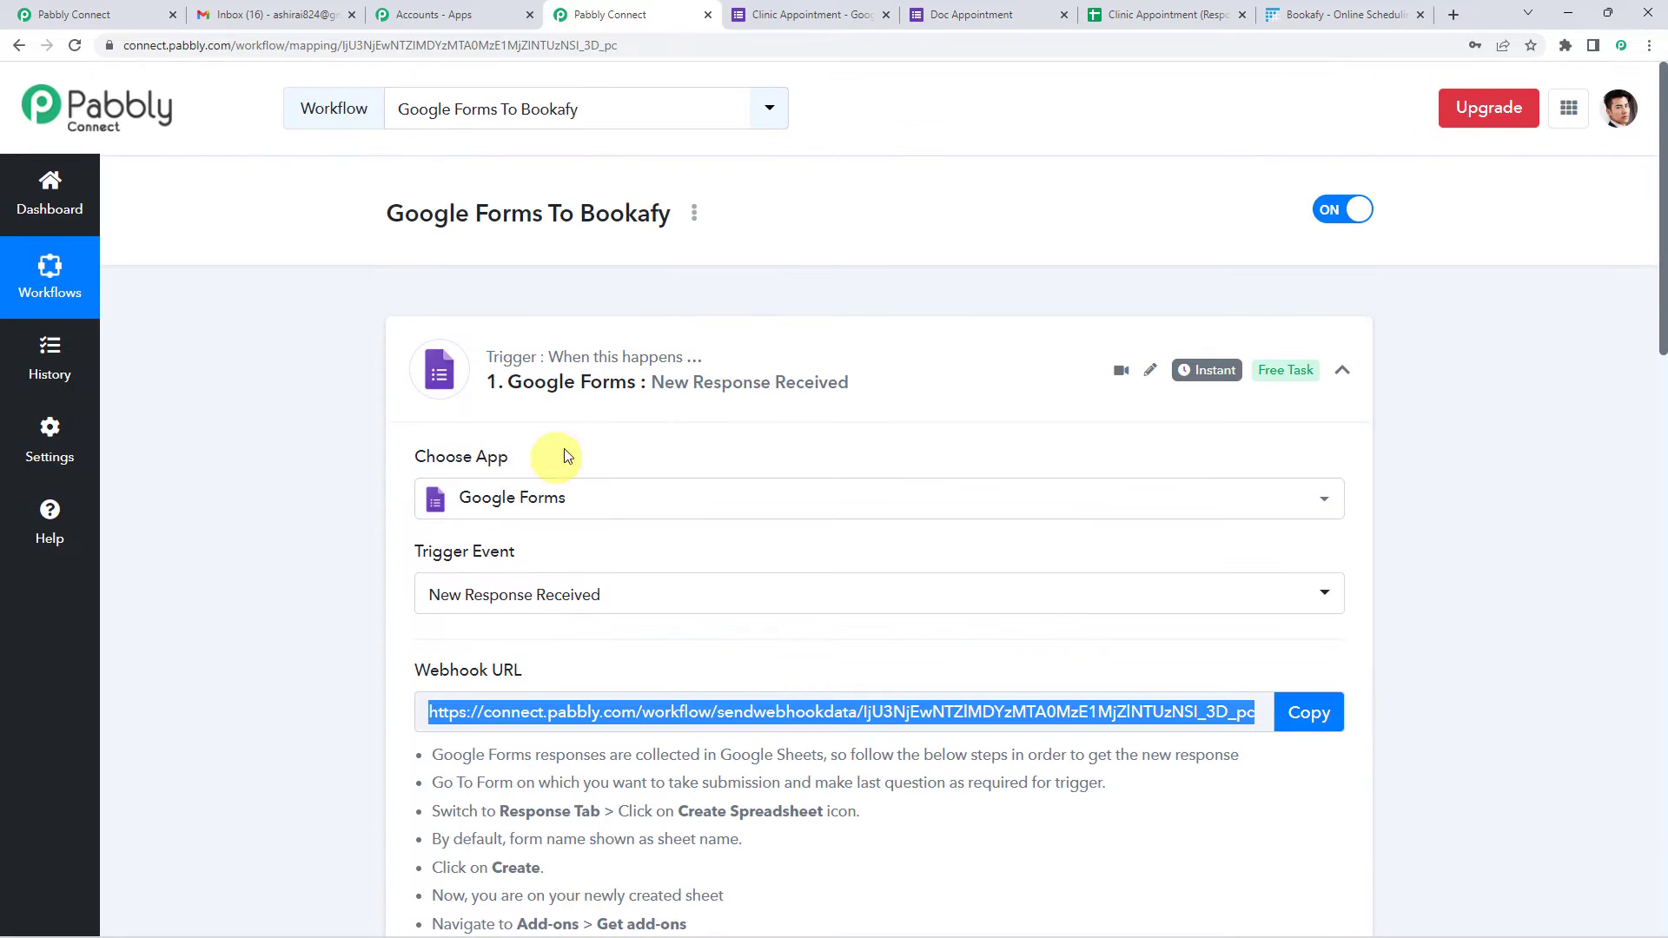
# - Set the workflow's action to Bookafy with the Create Appointment event and start adding a new Bookafy connection
pyautogui.scroll(-15, 293, 535)
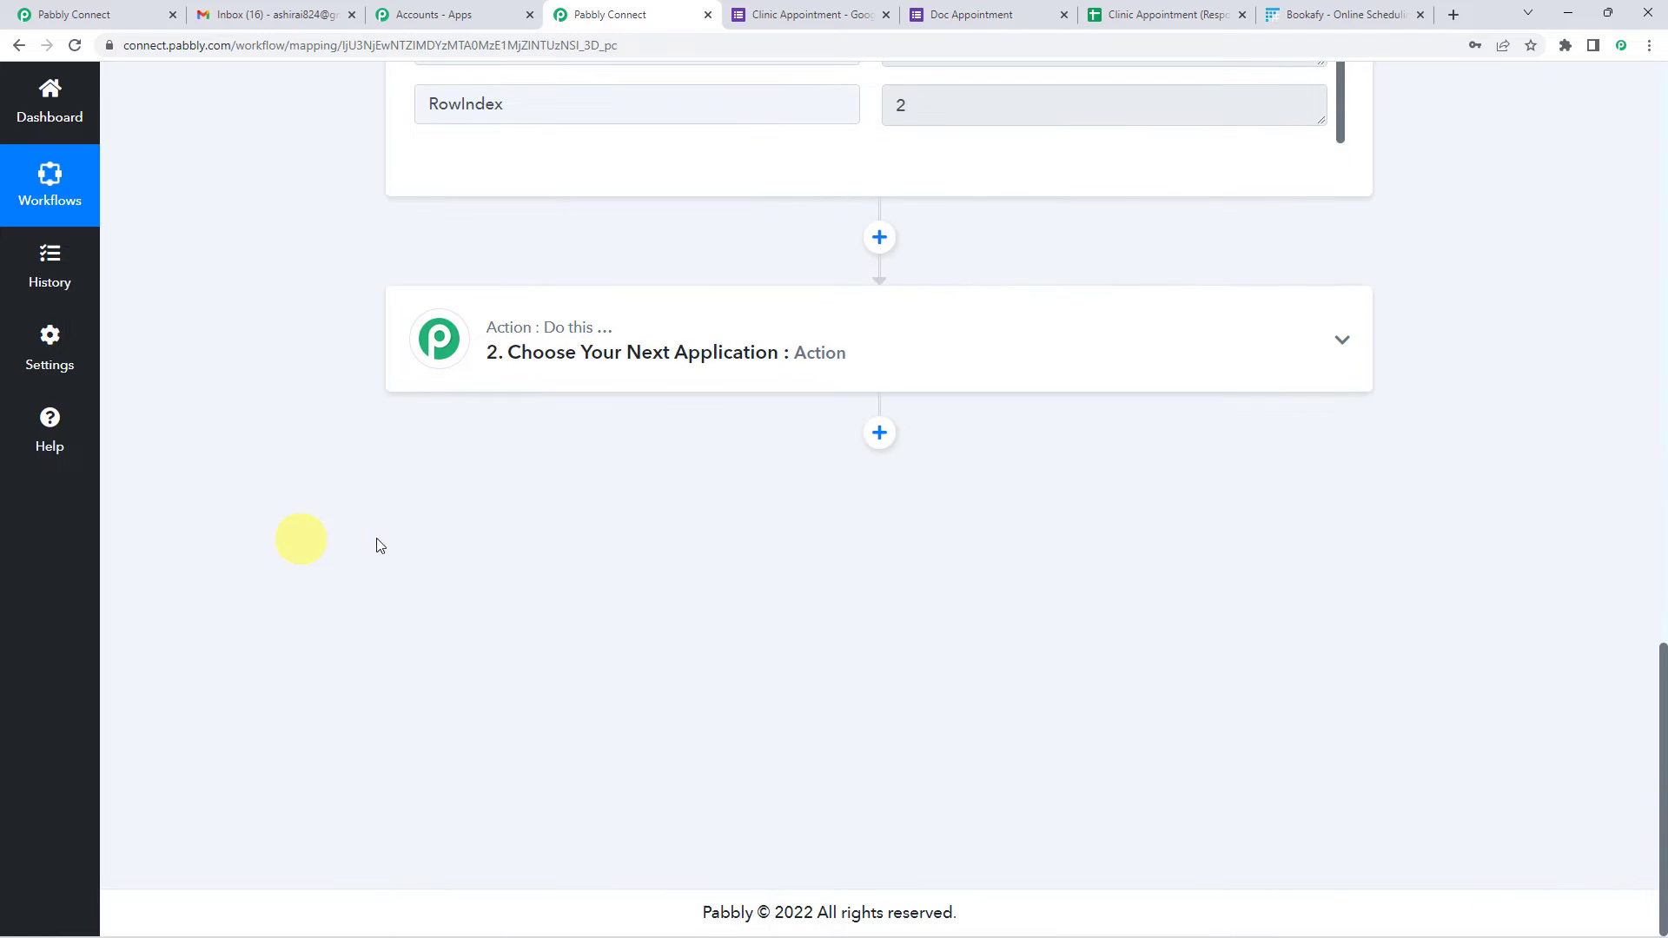
pyautogui.click(862, 288)
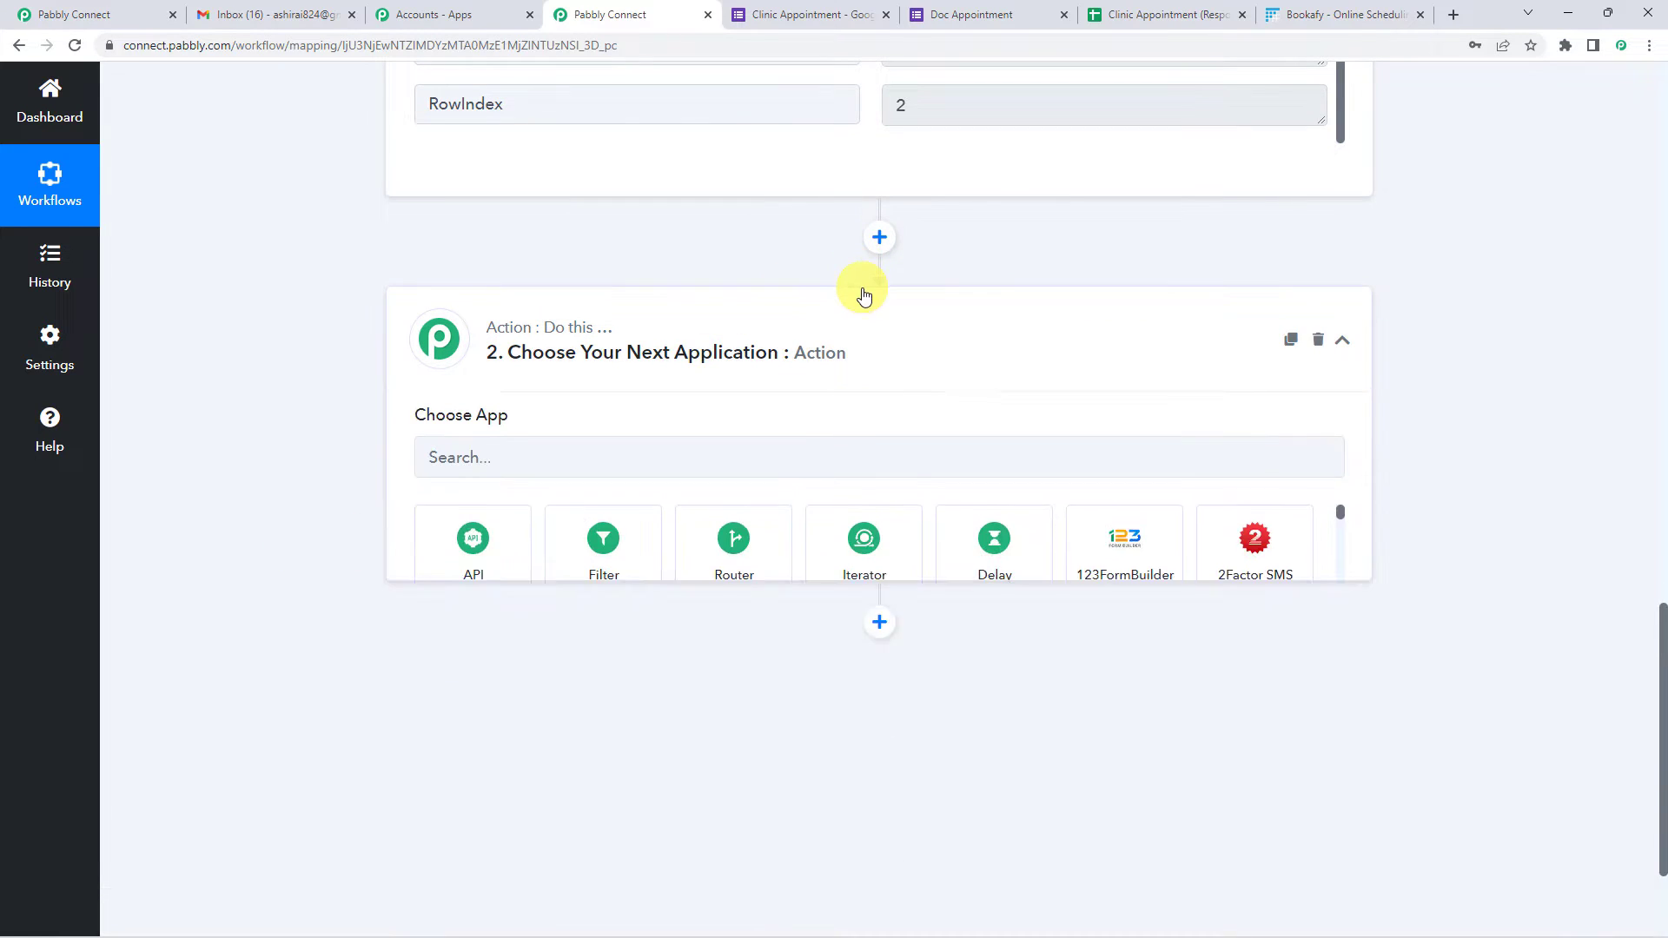
pyautogui.click(572, 461)
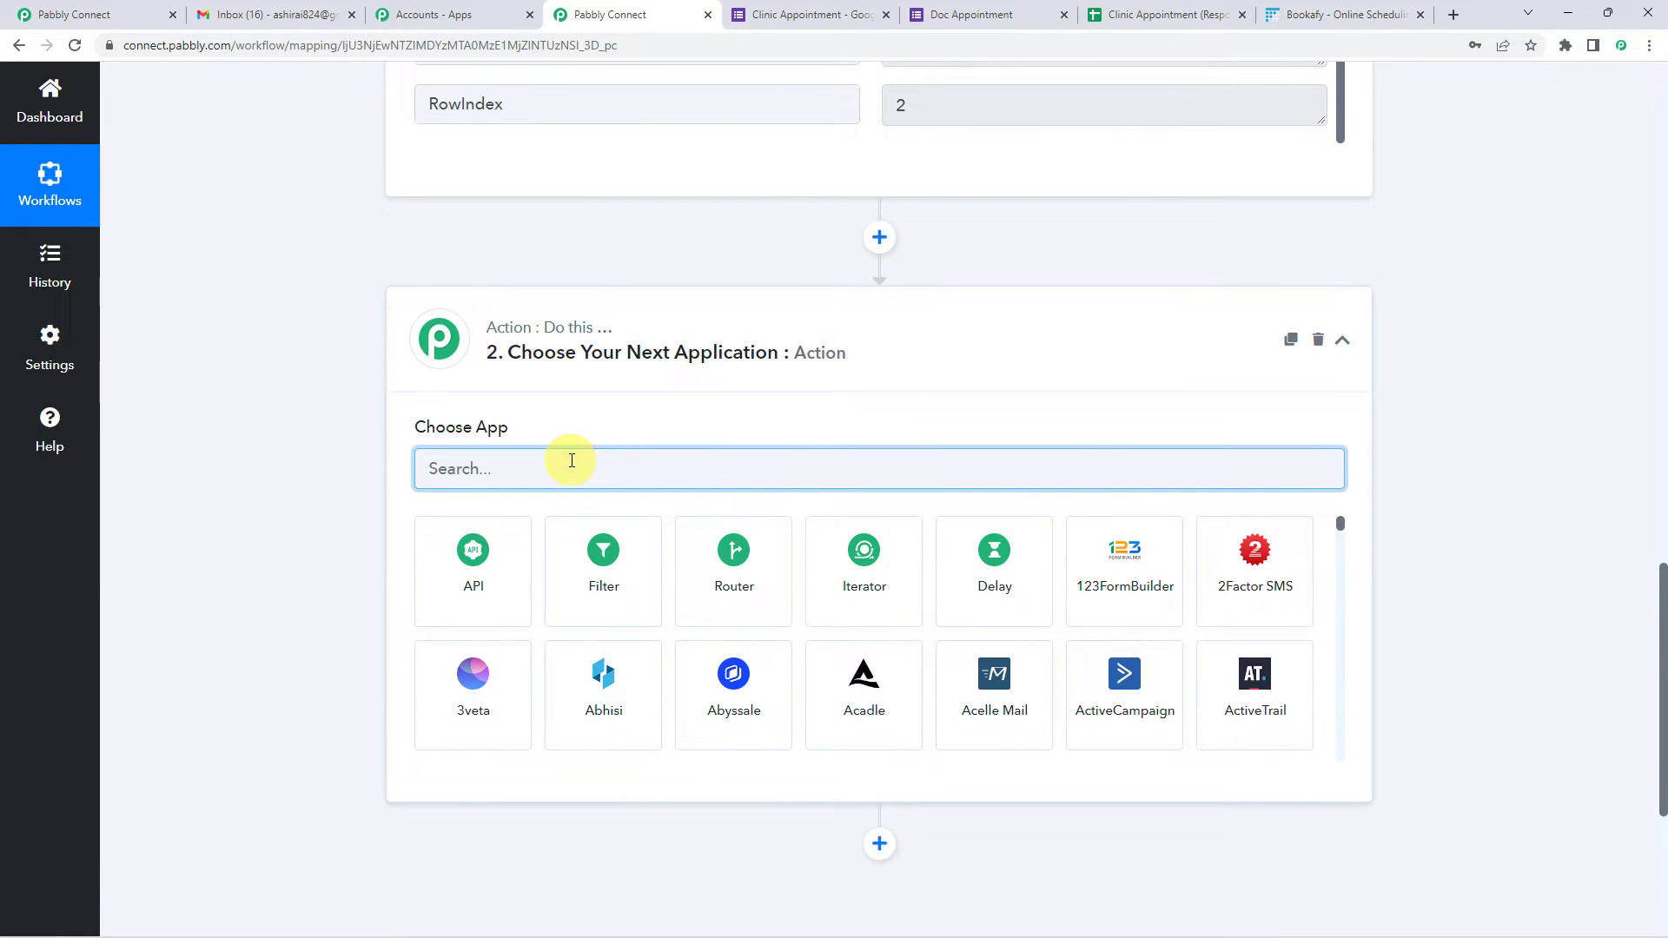
pyautogui.write('booka')
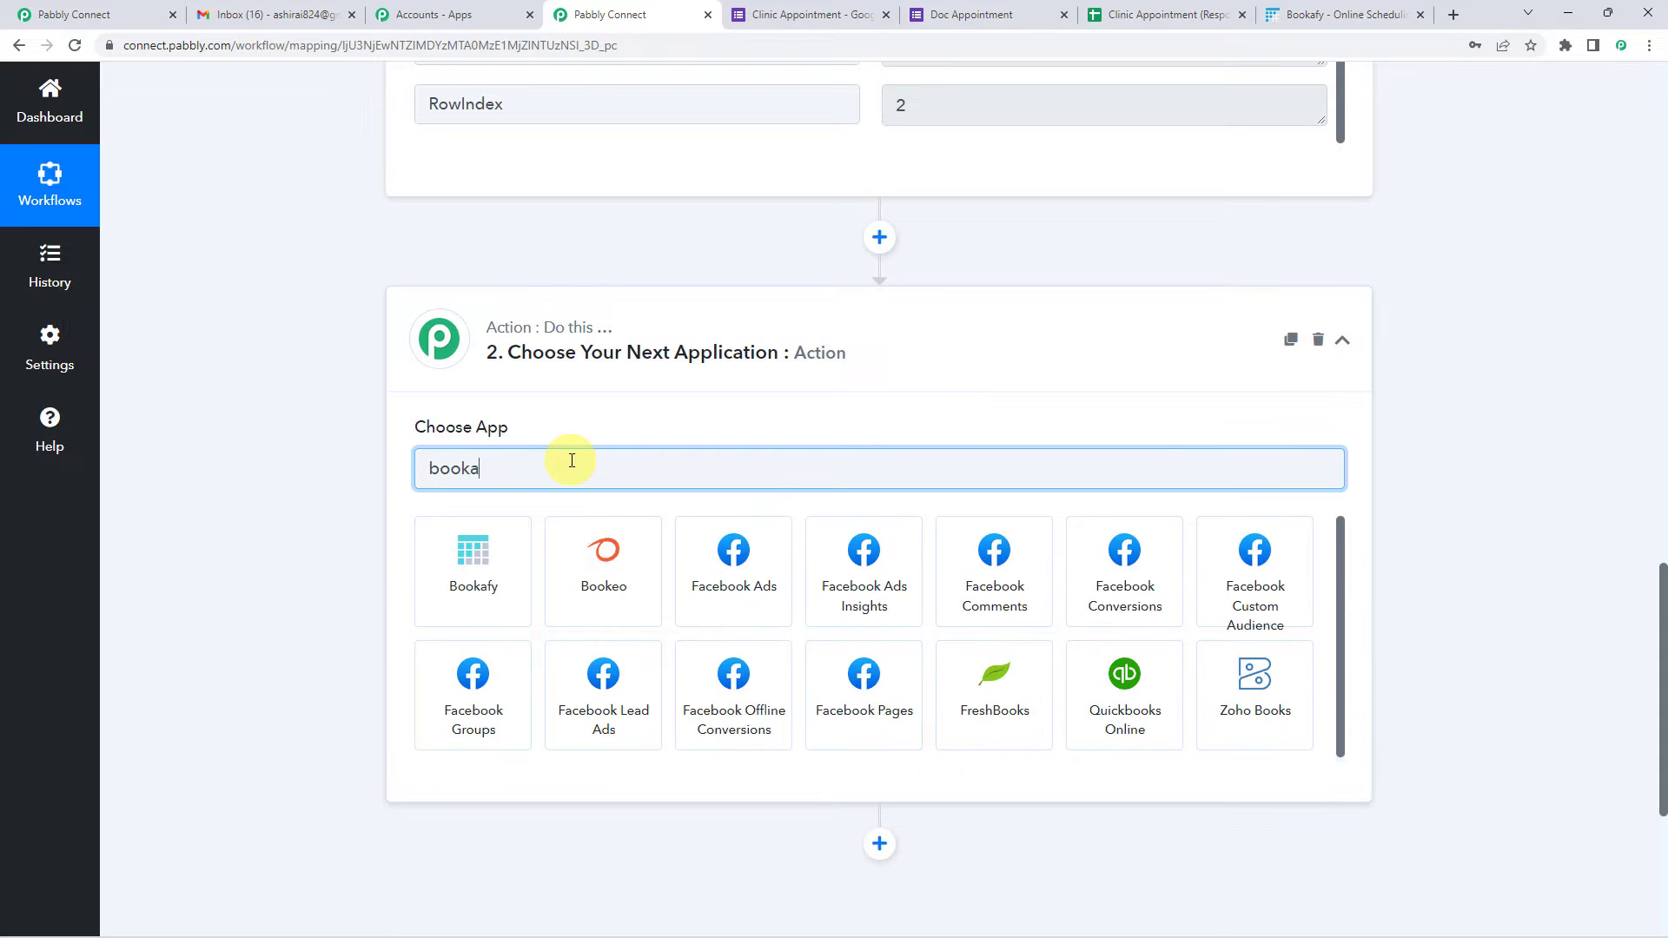
pyautogui.click(503, 599)
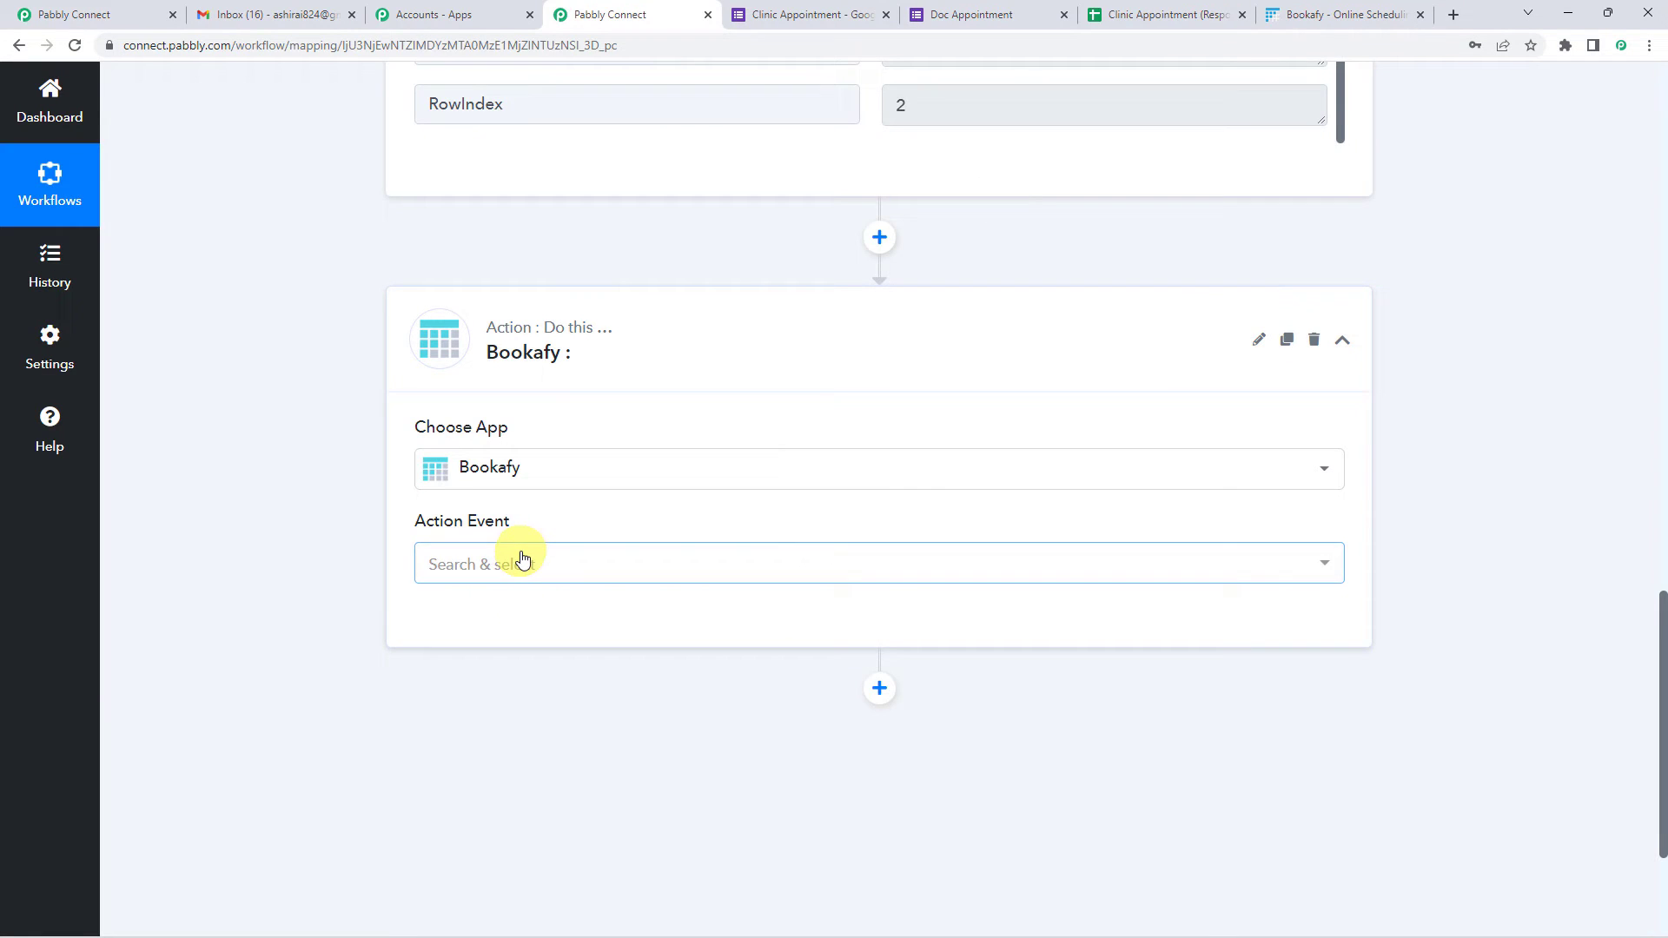
pyautogui.click(522, 561)
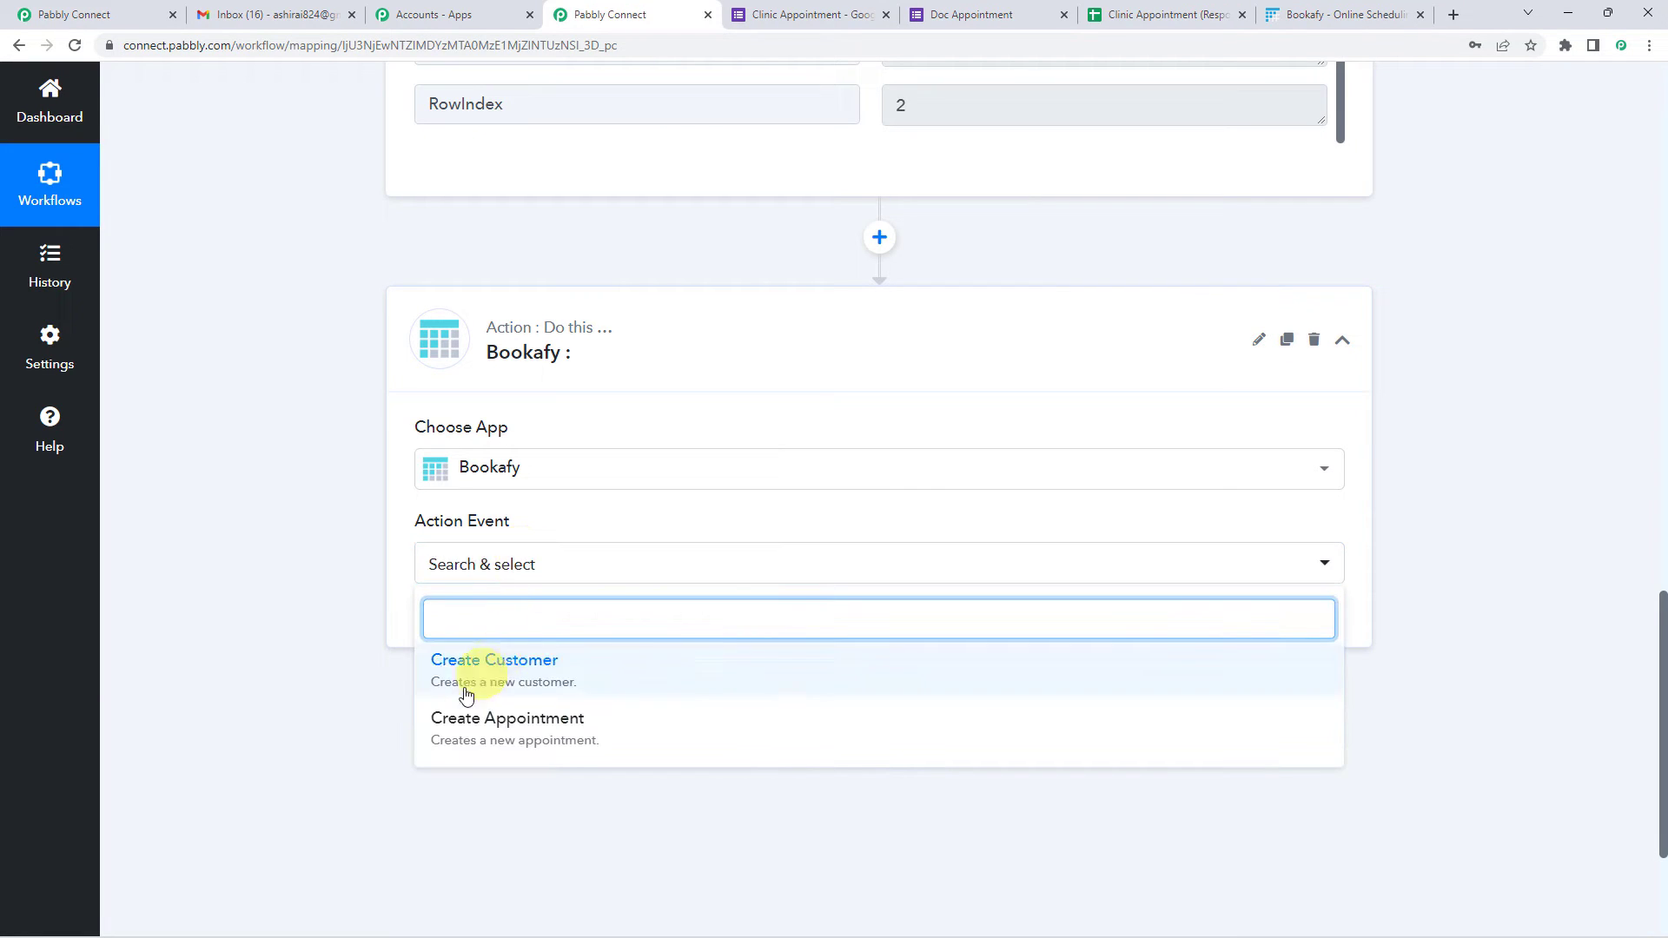
pyautogui.click(526, 726)
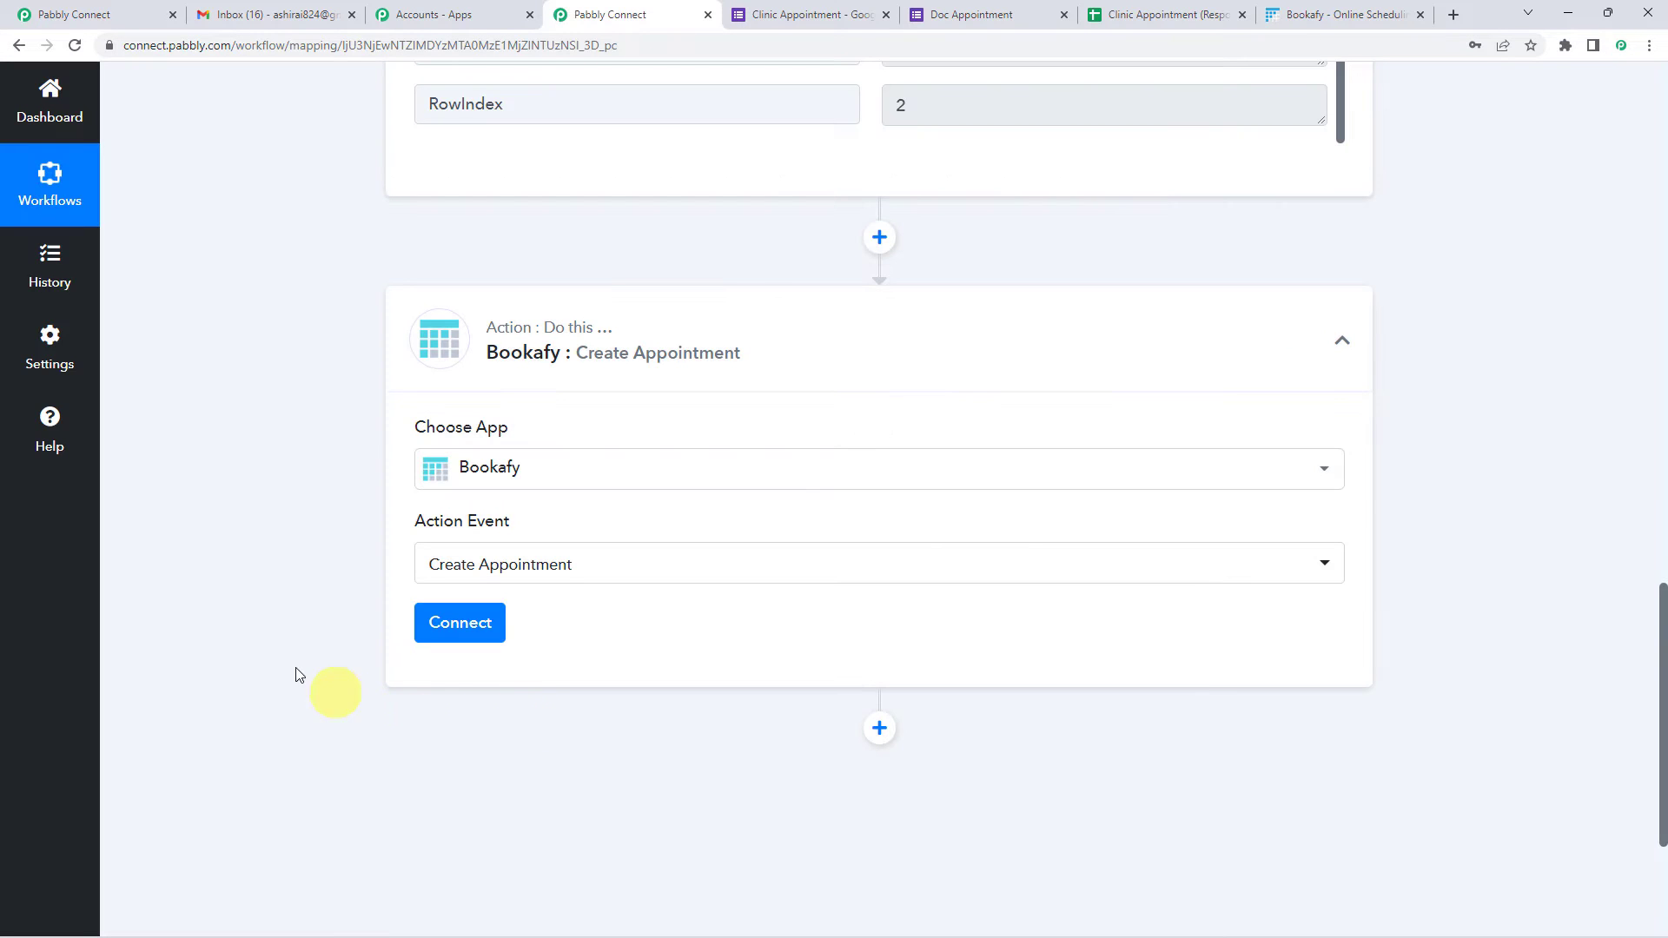
pyautogui.click(507, 629)
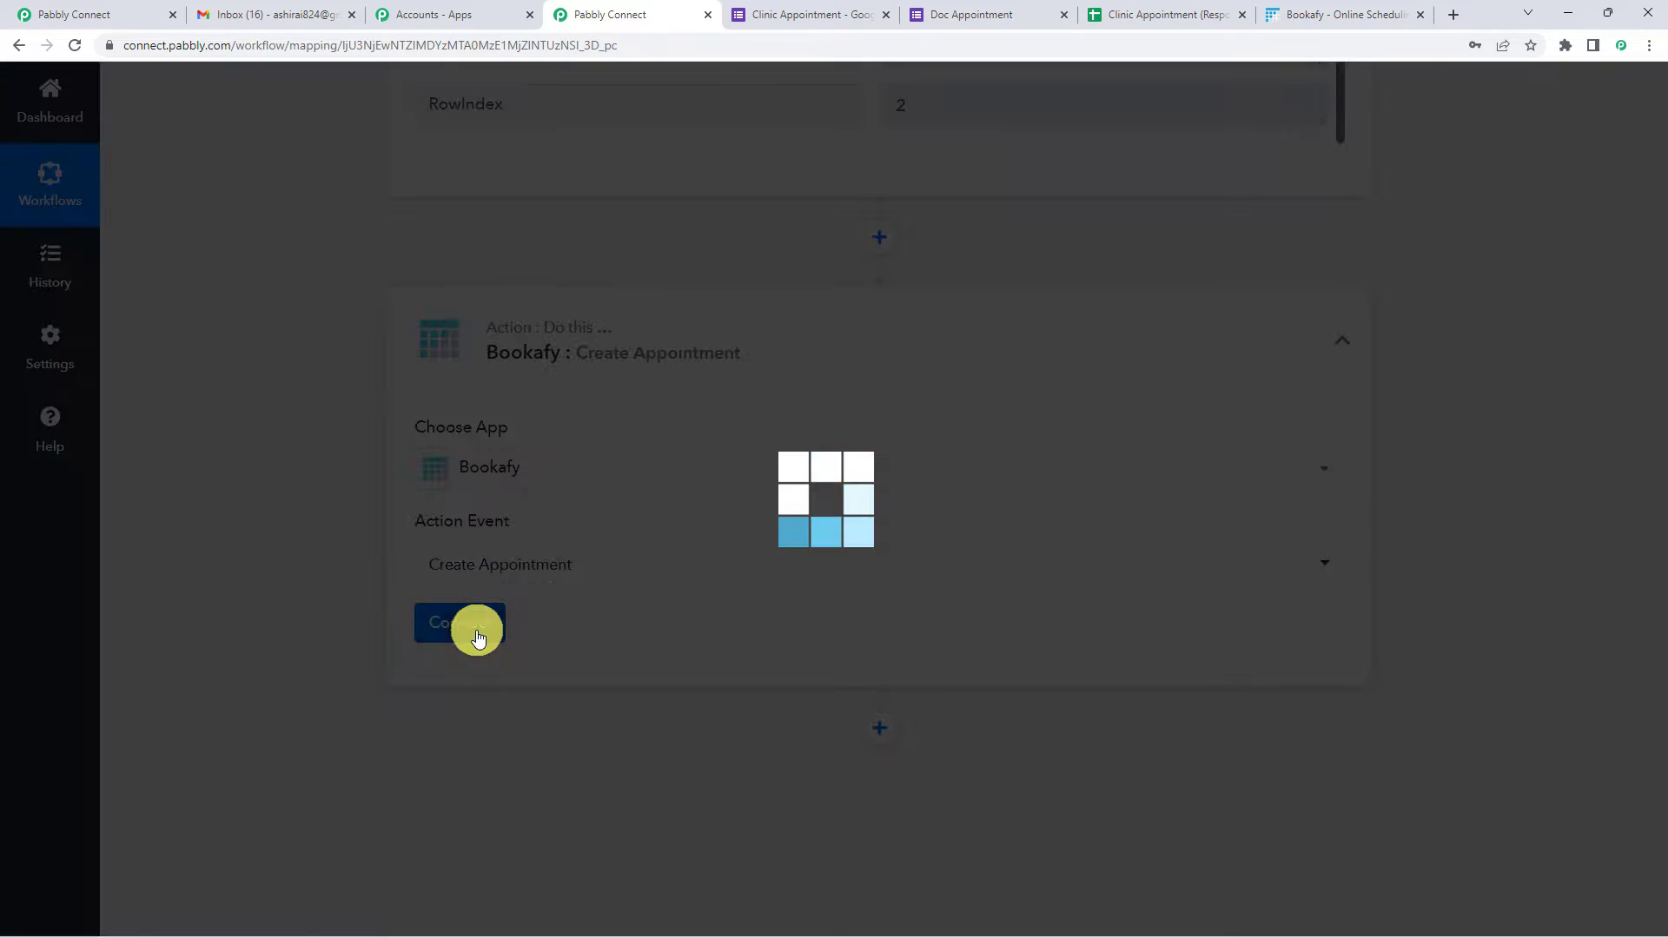
pyautogui.click(770, 290)
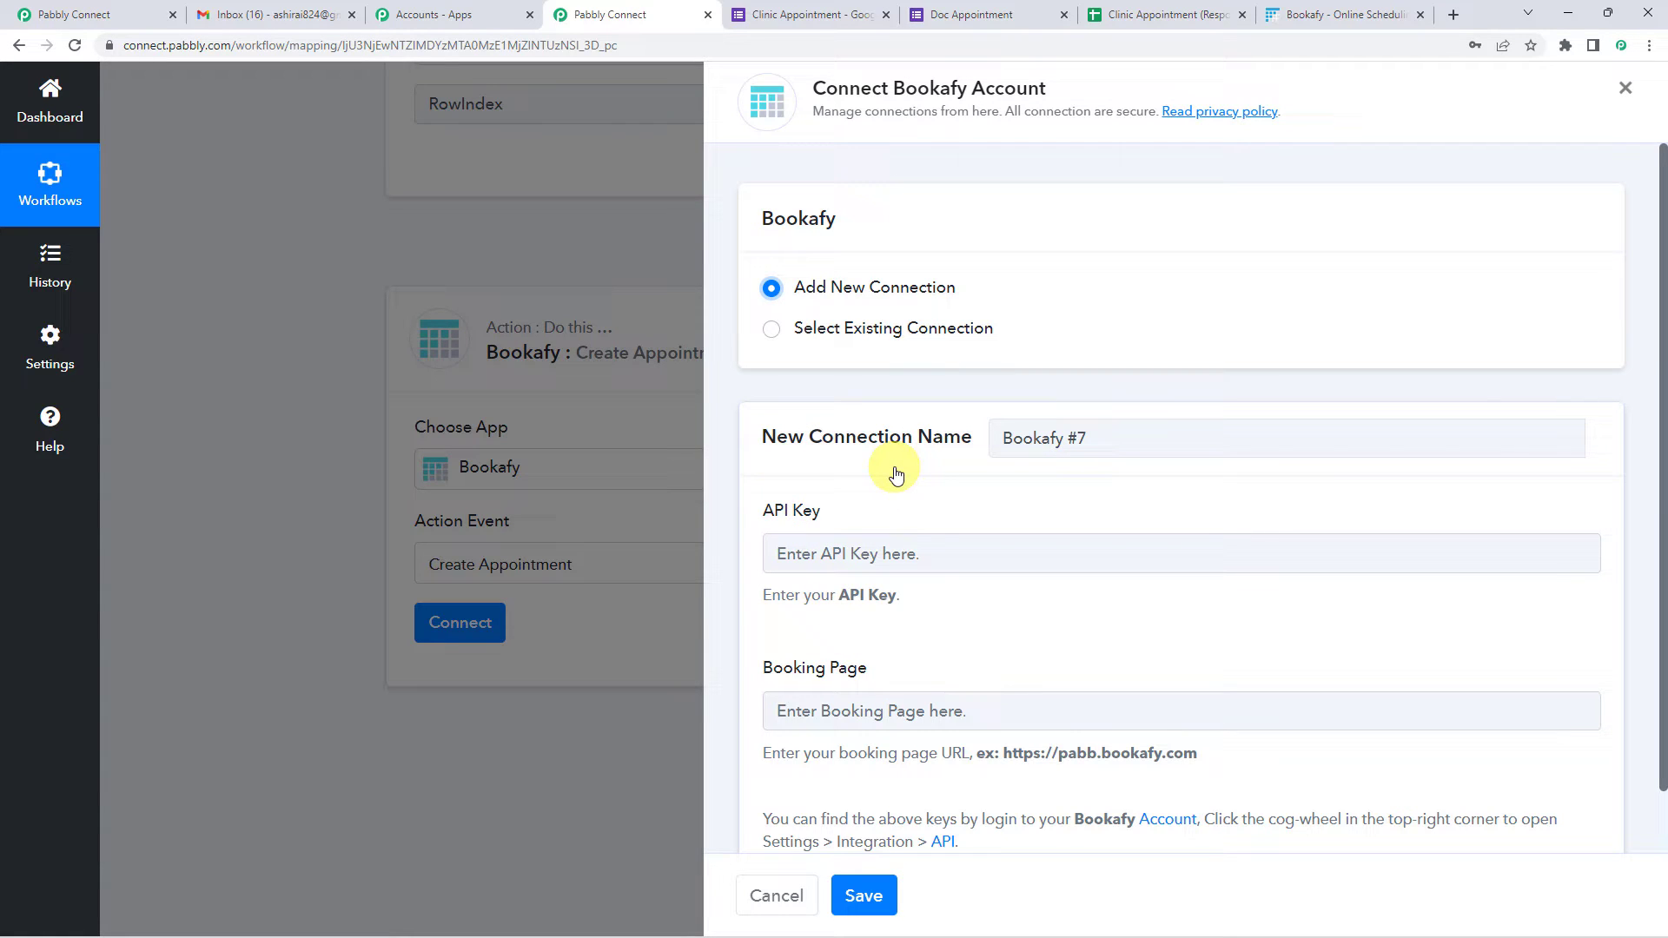
# - Switch to Bookafy and open the API section of its integration settings
pyautogui.click(1316, 20)
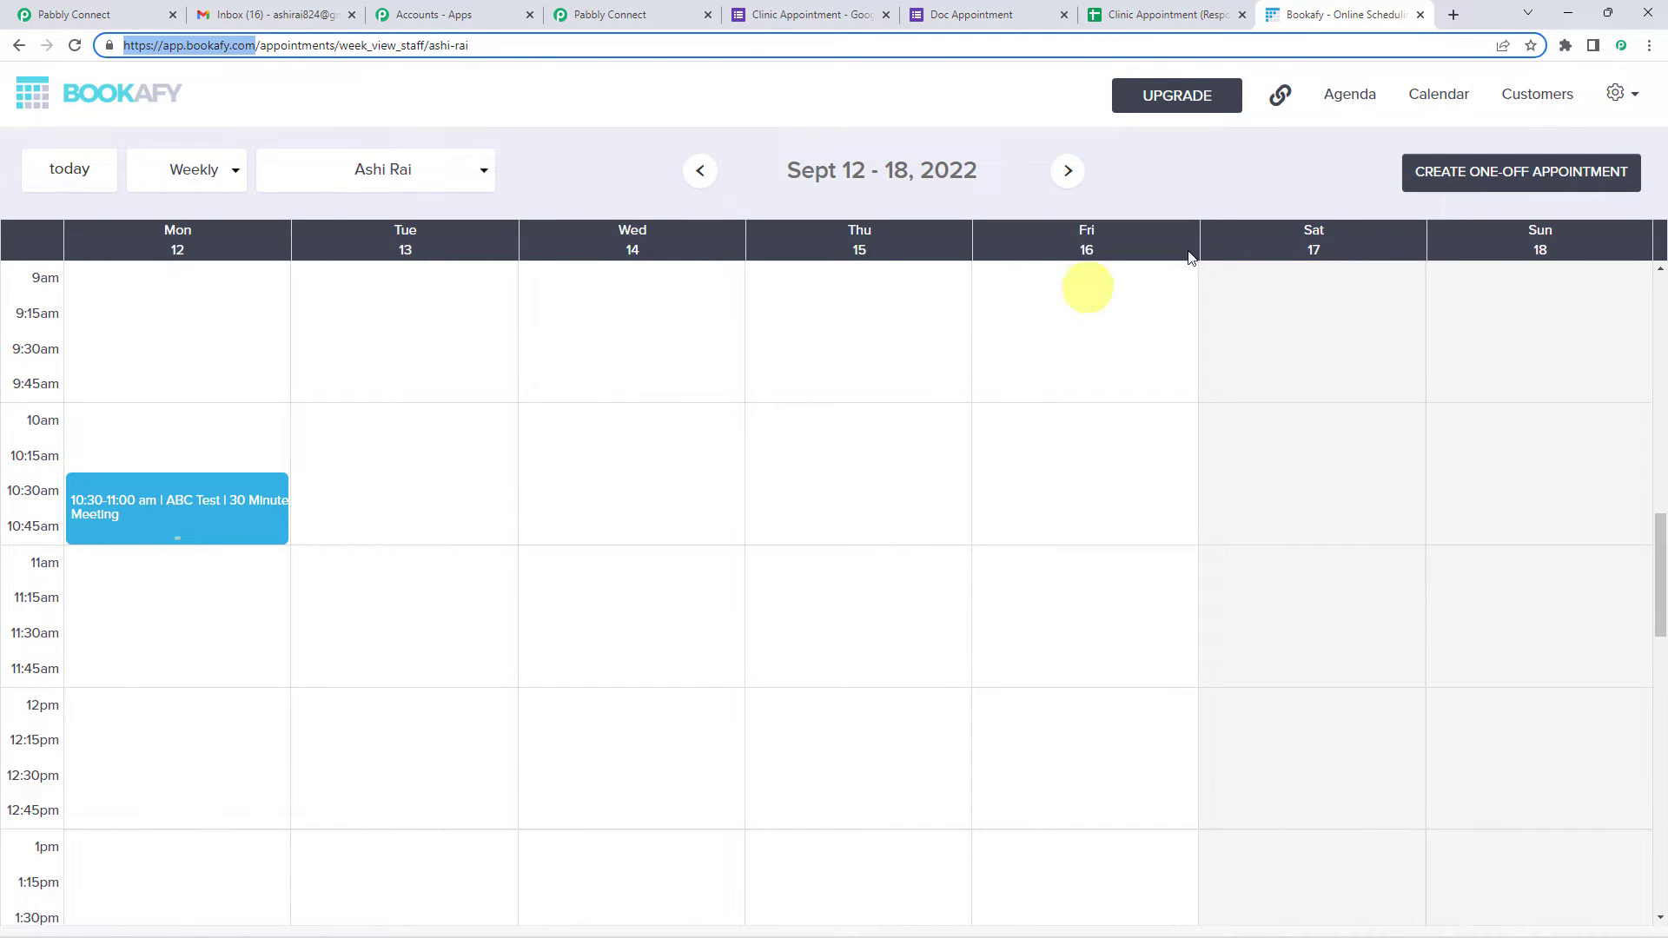
pyautogui.click(1617, 98)
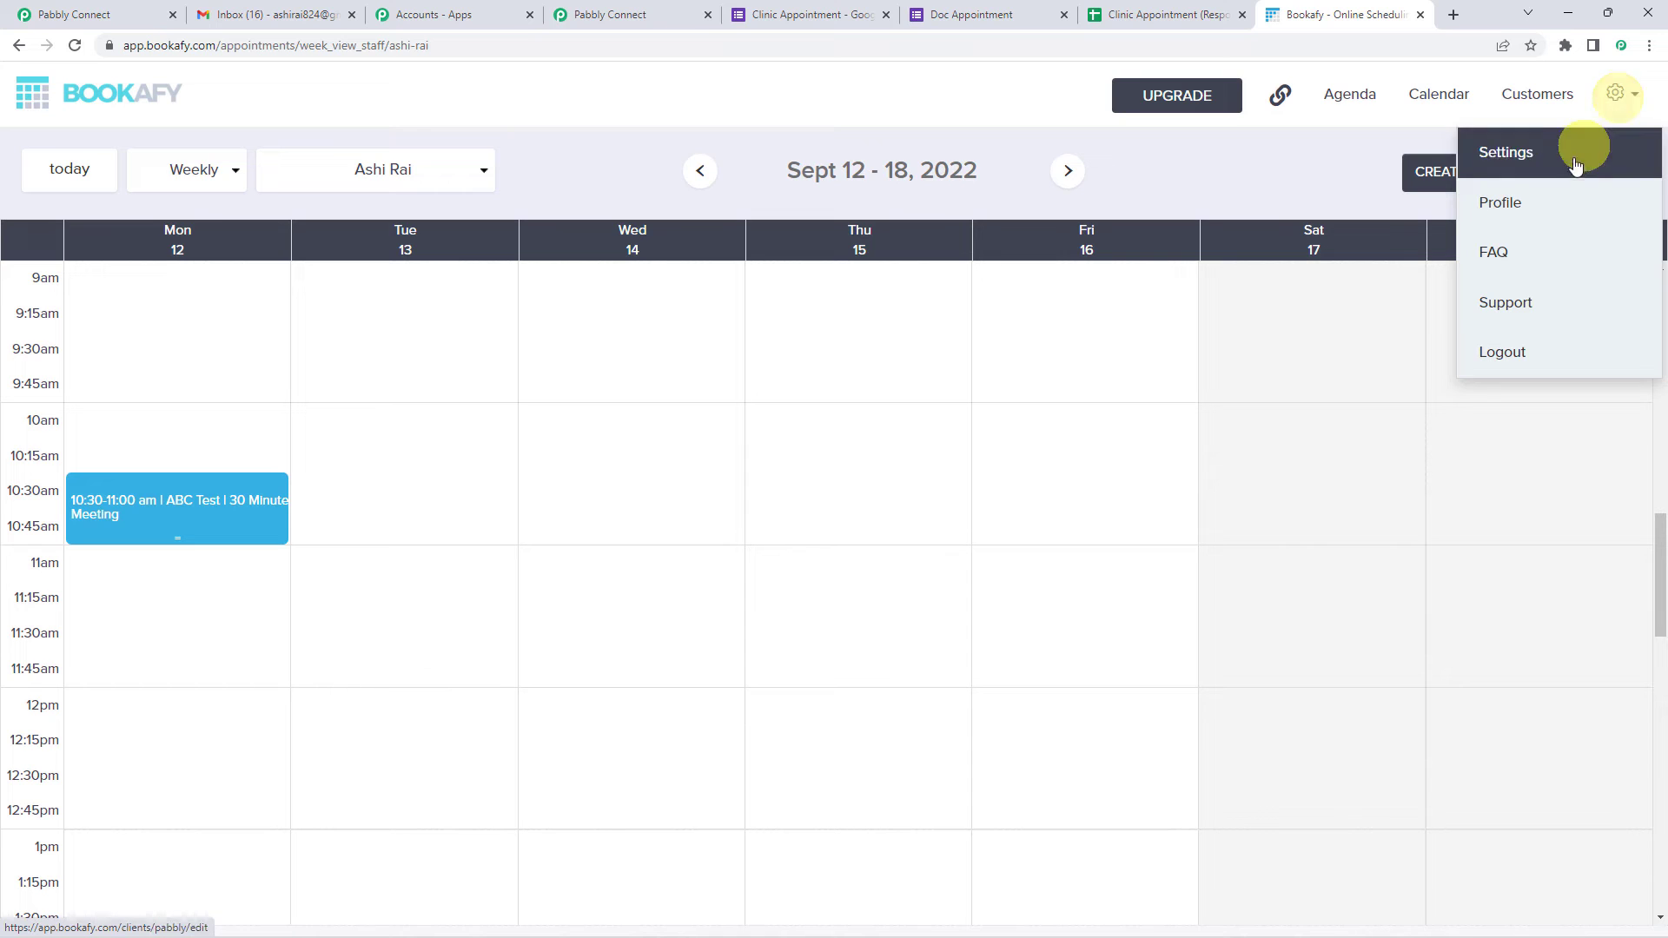
pyautogui.click(1516, 162)
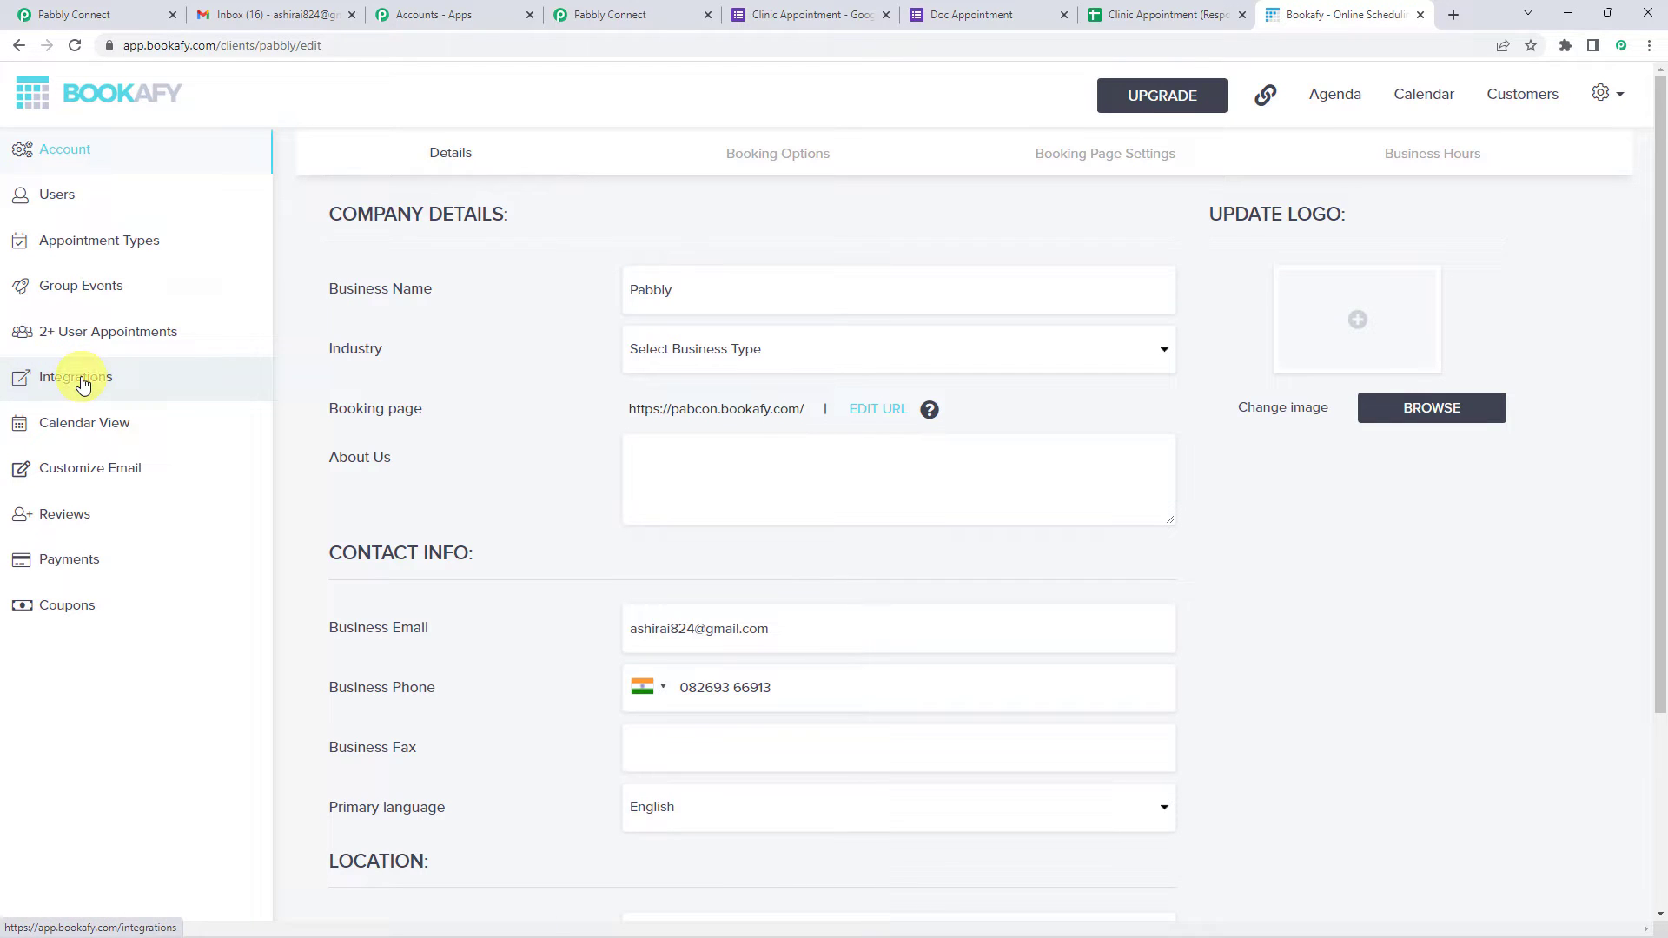
pyautogui.click(82, 382)
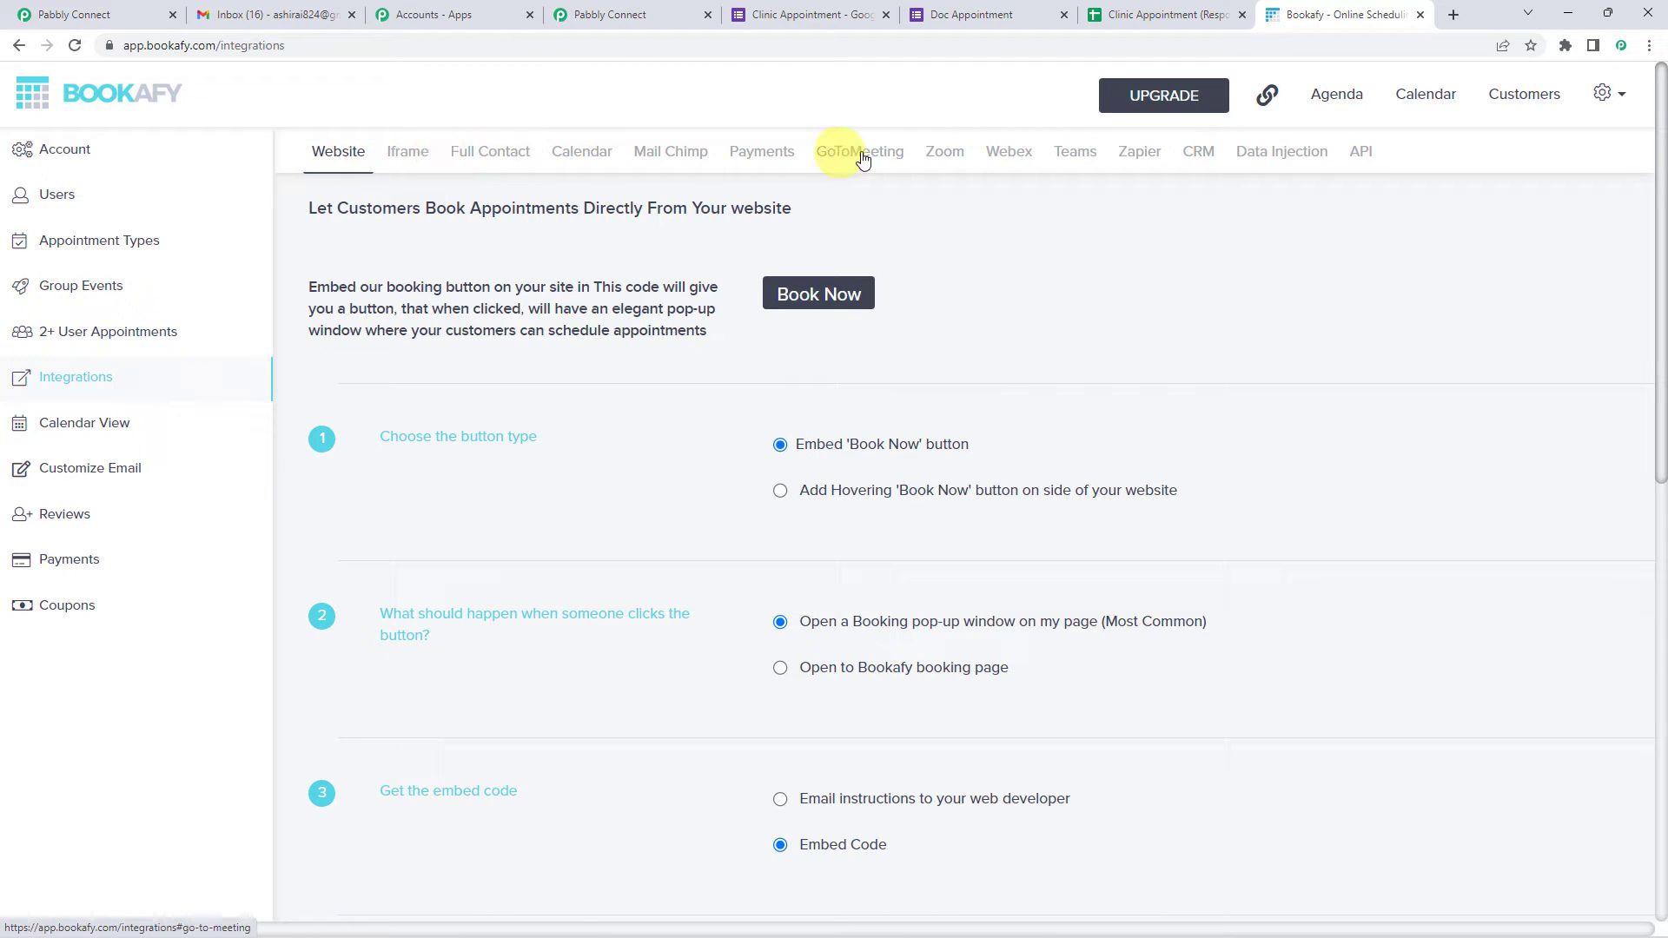
pyautogui.click(1360, 156)
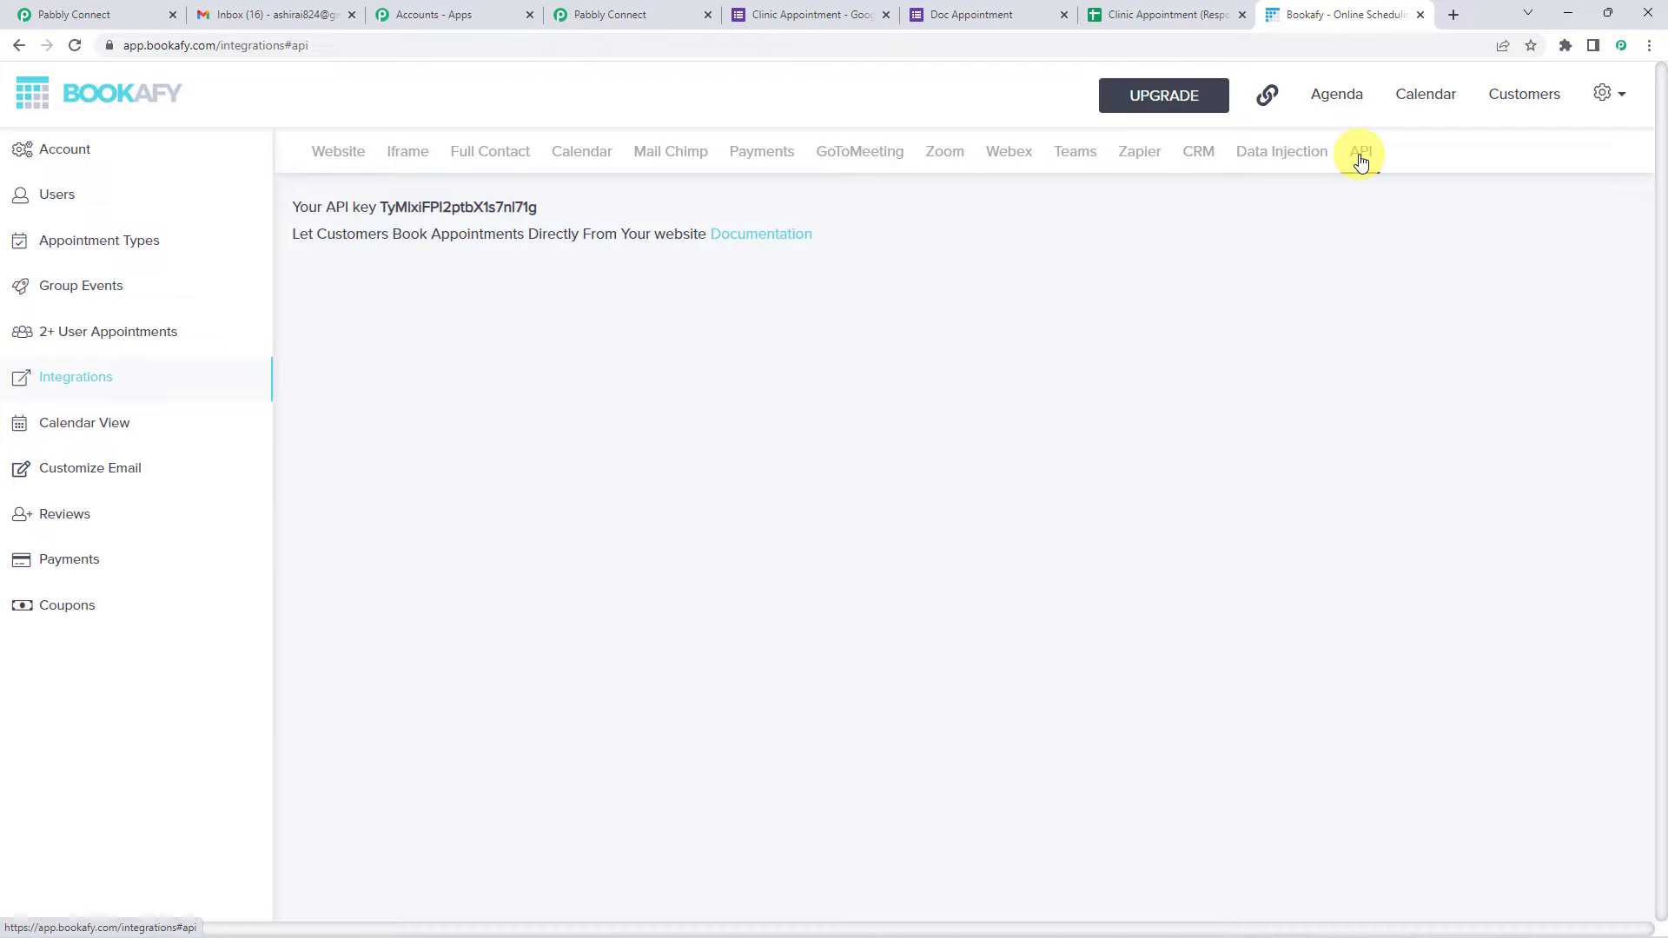
# - Copy the Bookafy API key and paste it into the API Key field of the new Pabbly Connect connection
pyautogui.doubleClick(426, 205)
pyautogui.rightClick(426, 205)
pyautogui.click(466, 220)
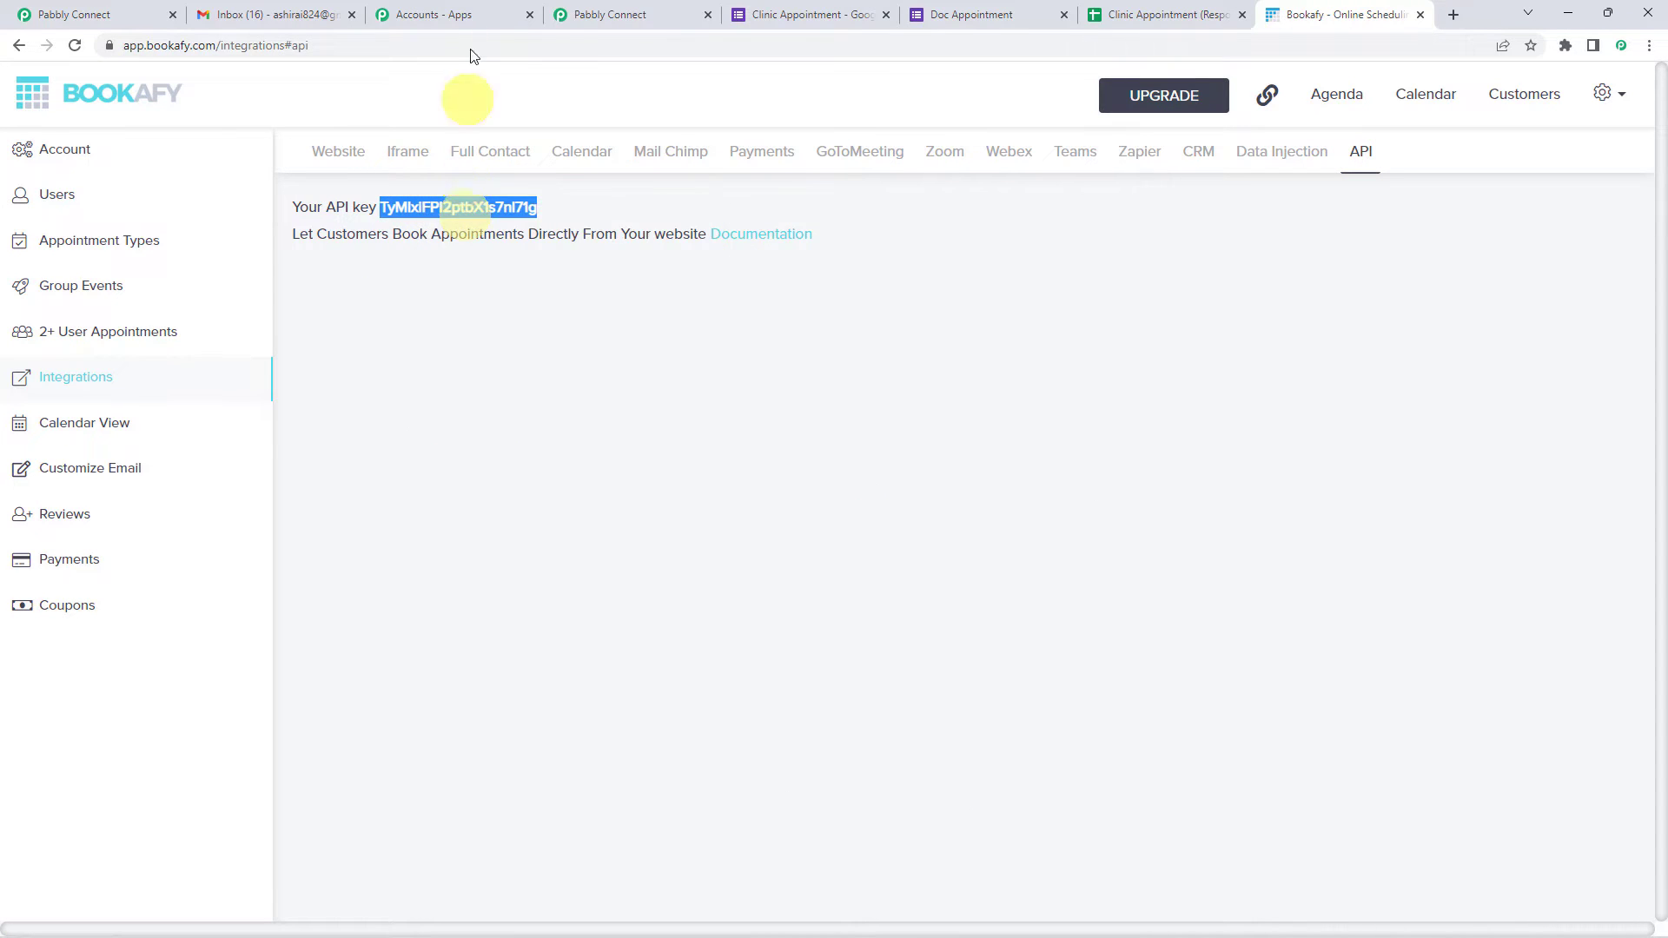
pyautogui.click(623, 14)
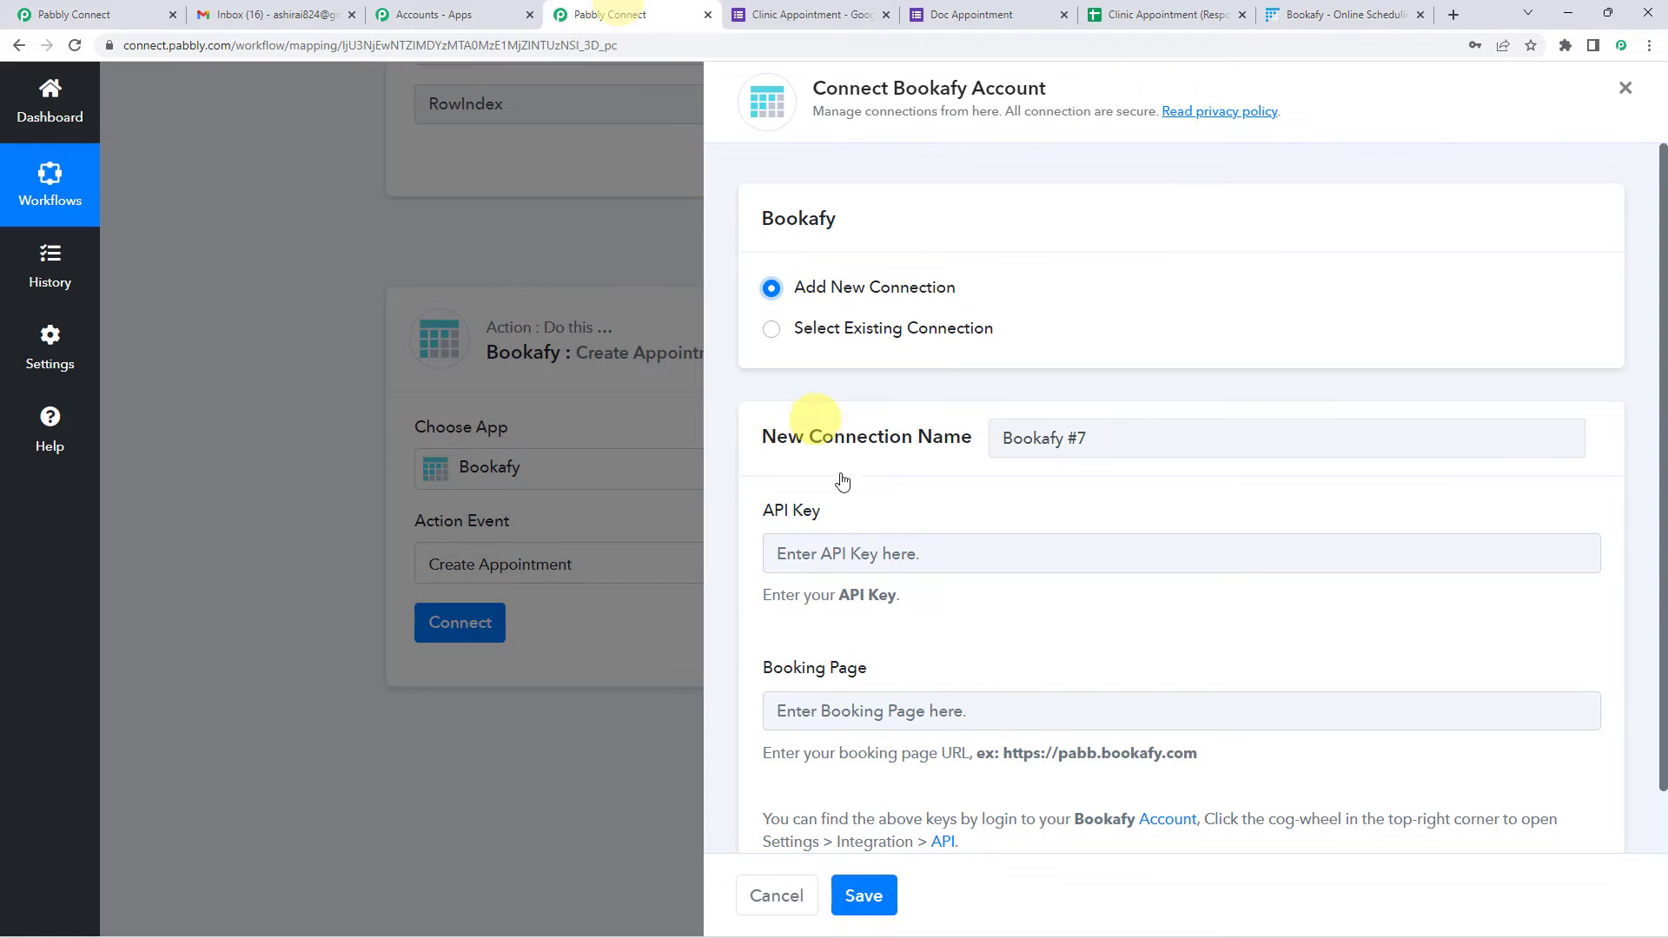
pyautogui.click(877, 551)
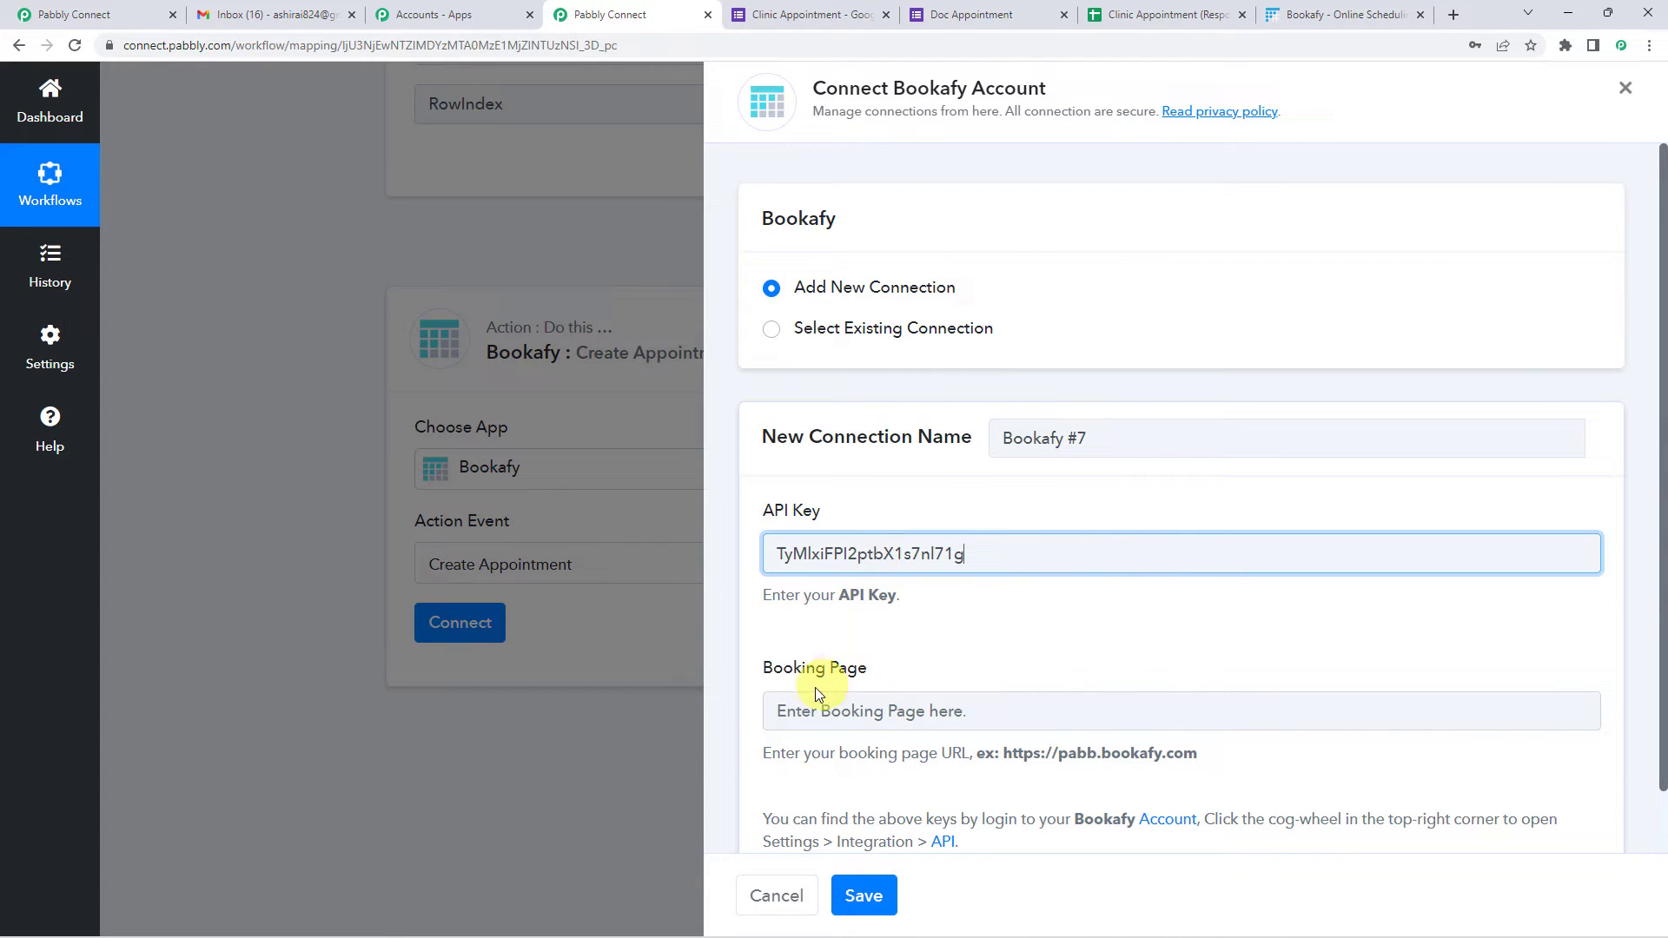
pyautogui.scroll(-1, 834, 678)
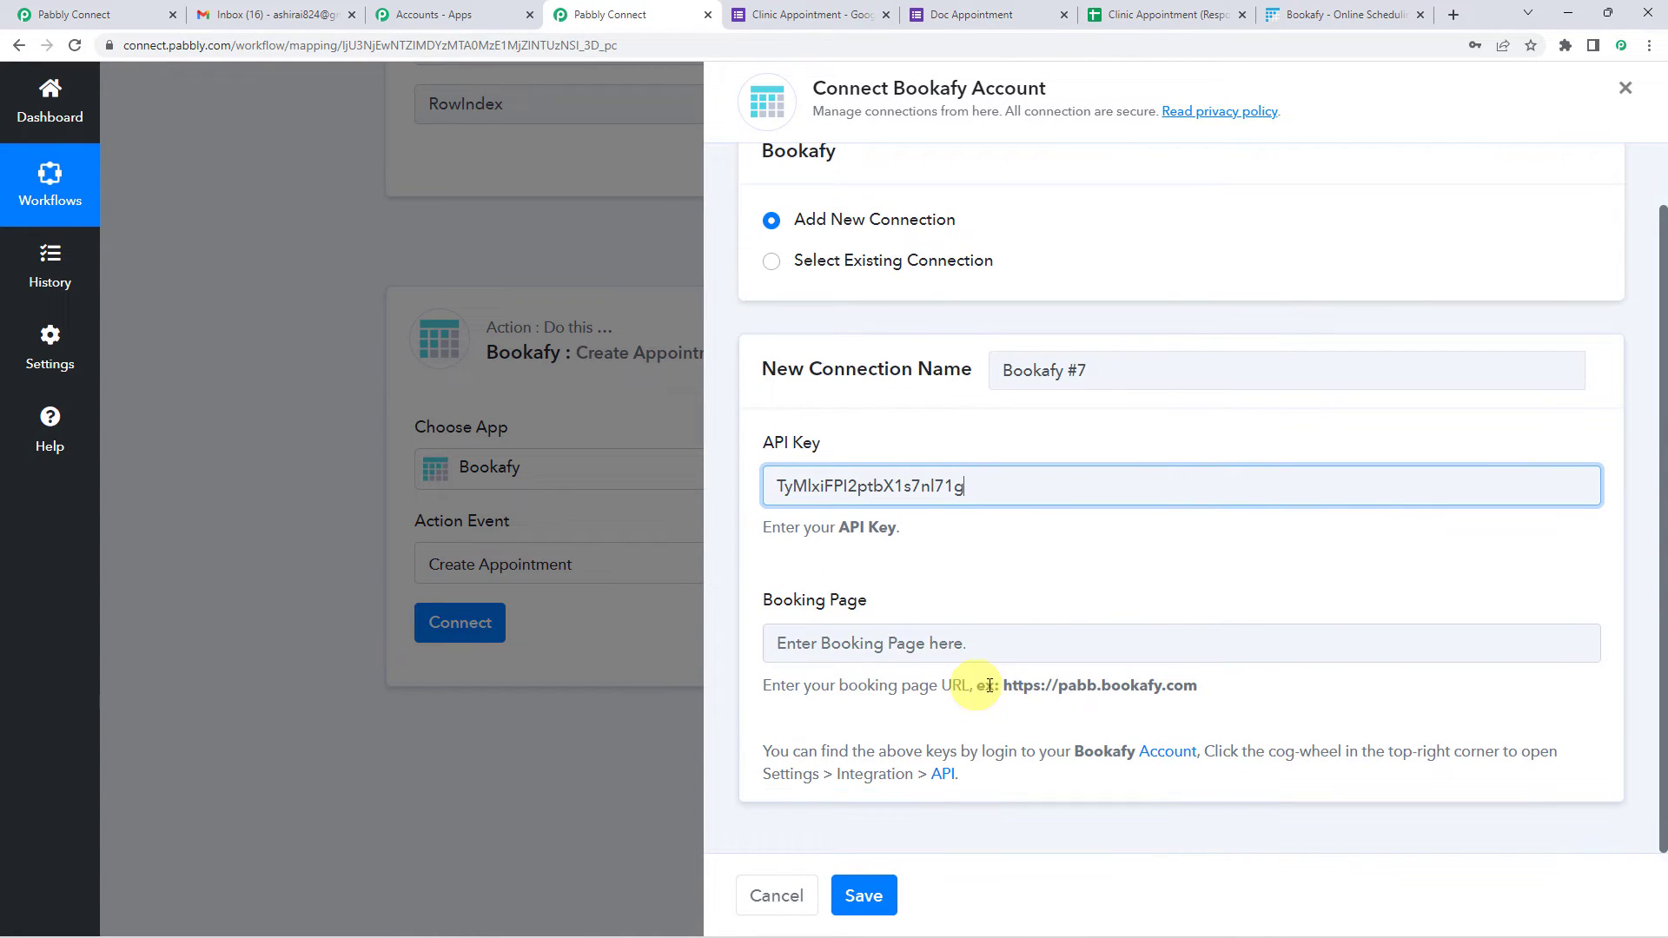
pyautogui.moveTo(1009, 686); pyautogui.dragTo(1034, 686)
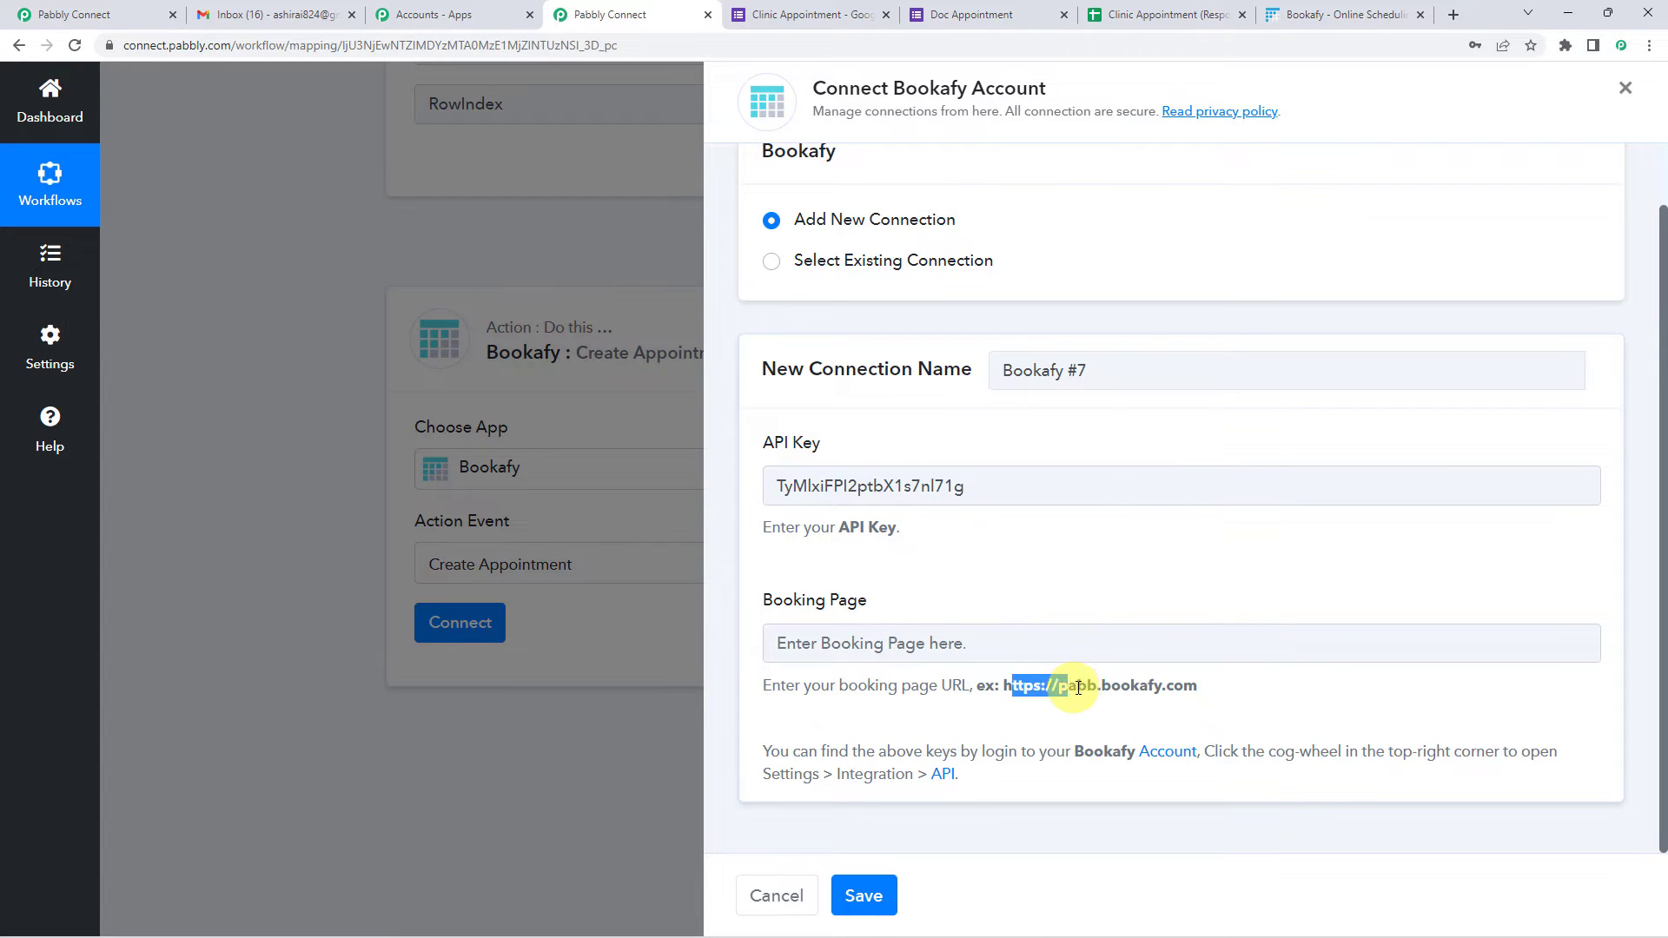
pyautogui.moveTo(1078, 688); pyautogui.dragTo(1215, 691)
pyautogui.click(1359, 8)
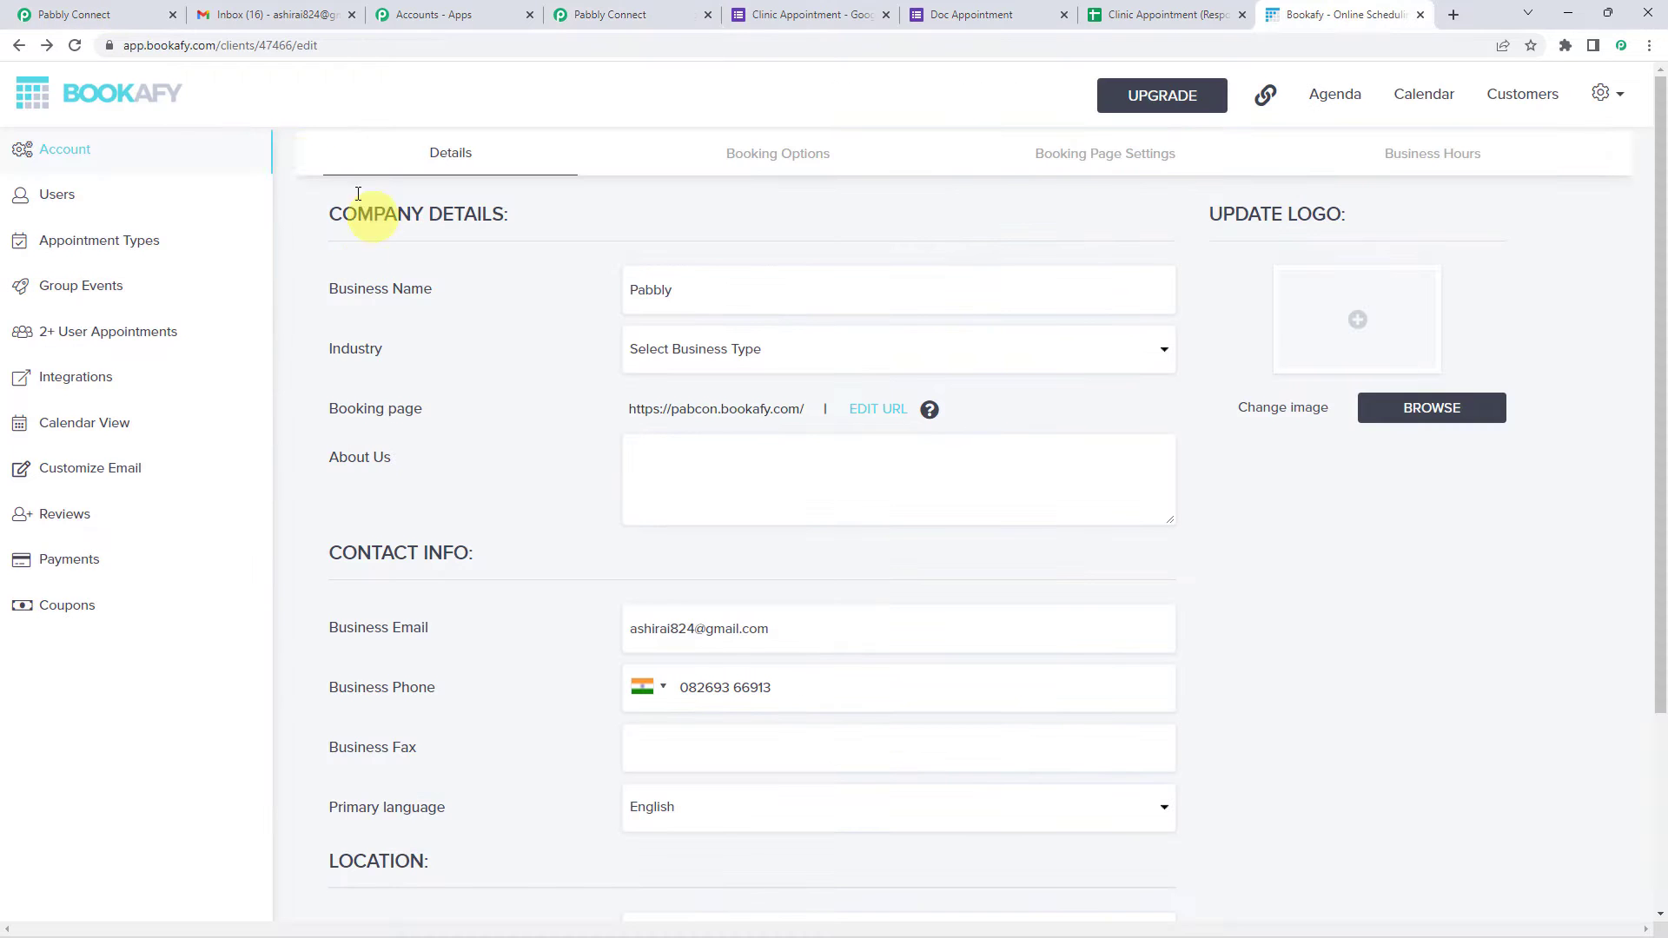
pyautogui.click(77, 103)
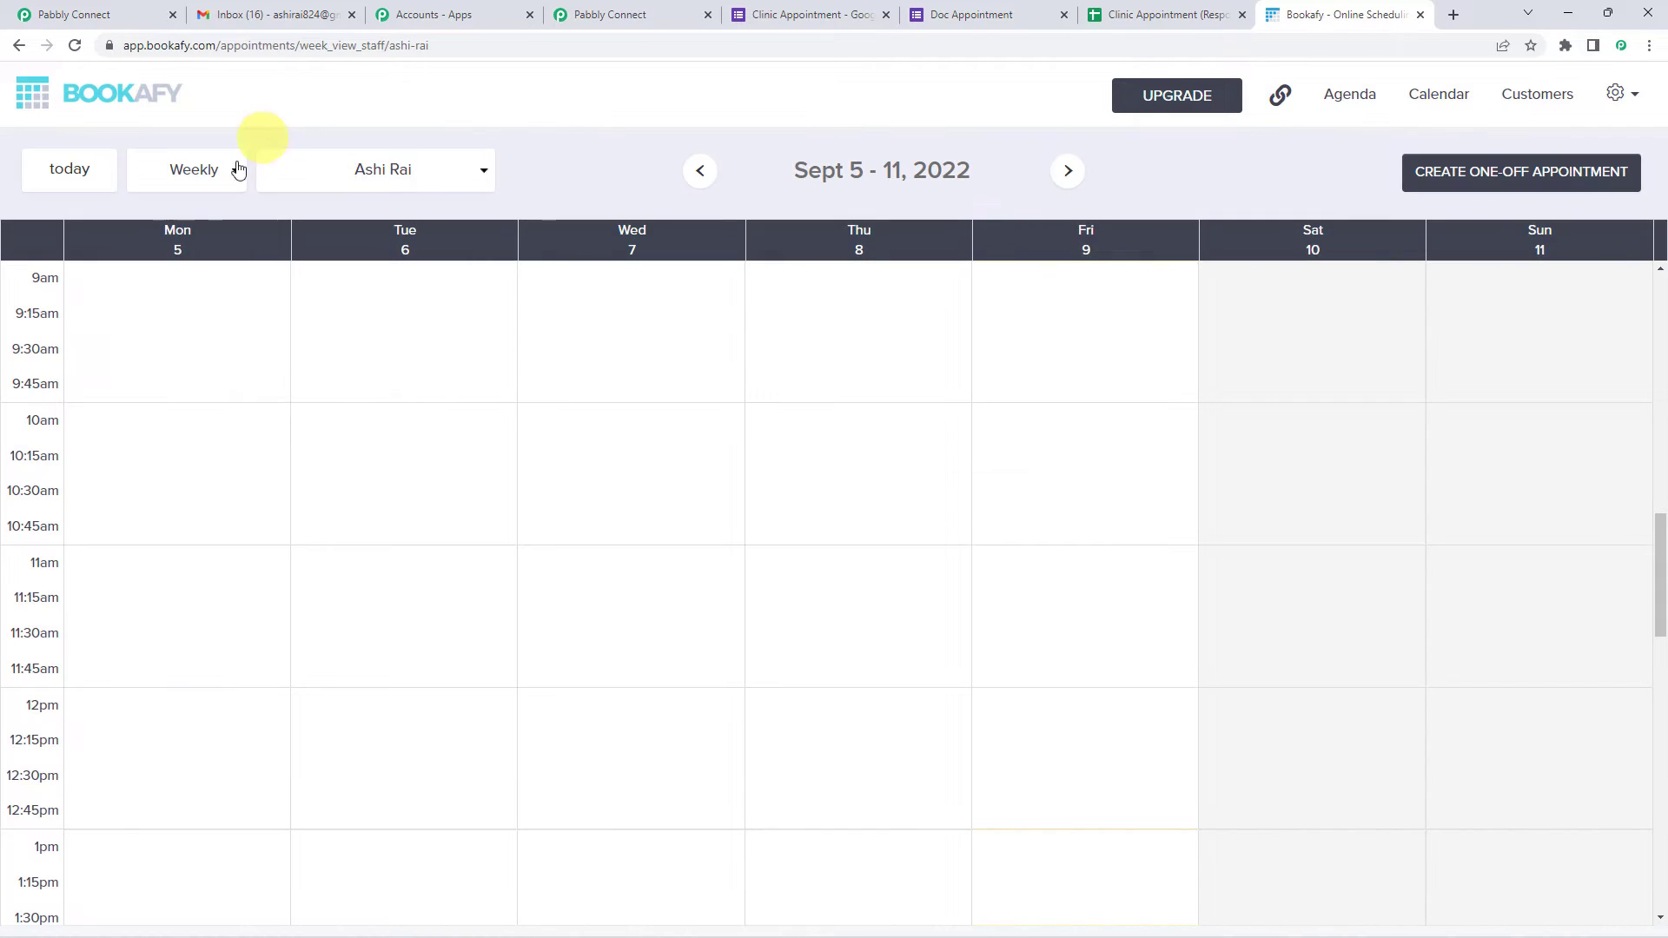
pyautogui.click(1064, 173)
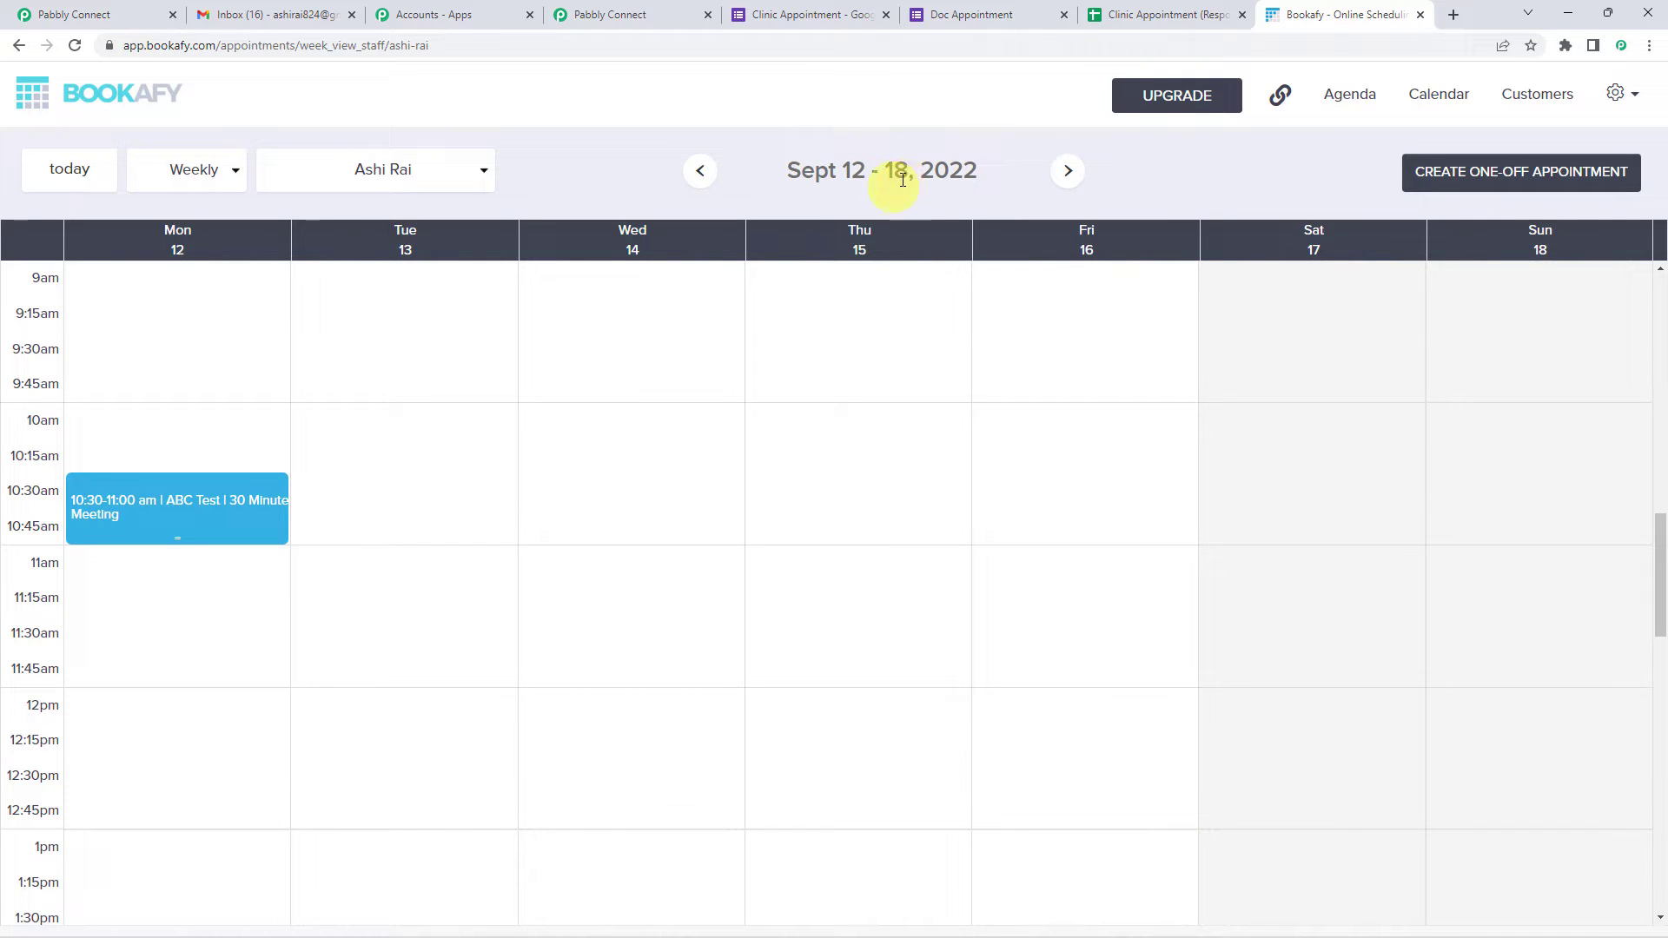
pyautogui.click(138, 49)
pyautogui.click(138, 48)
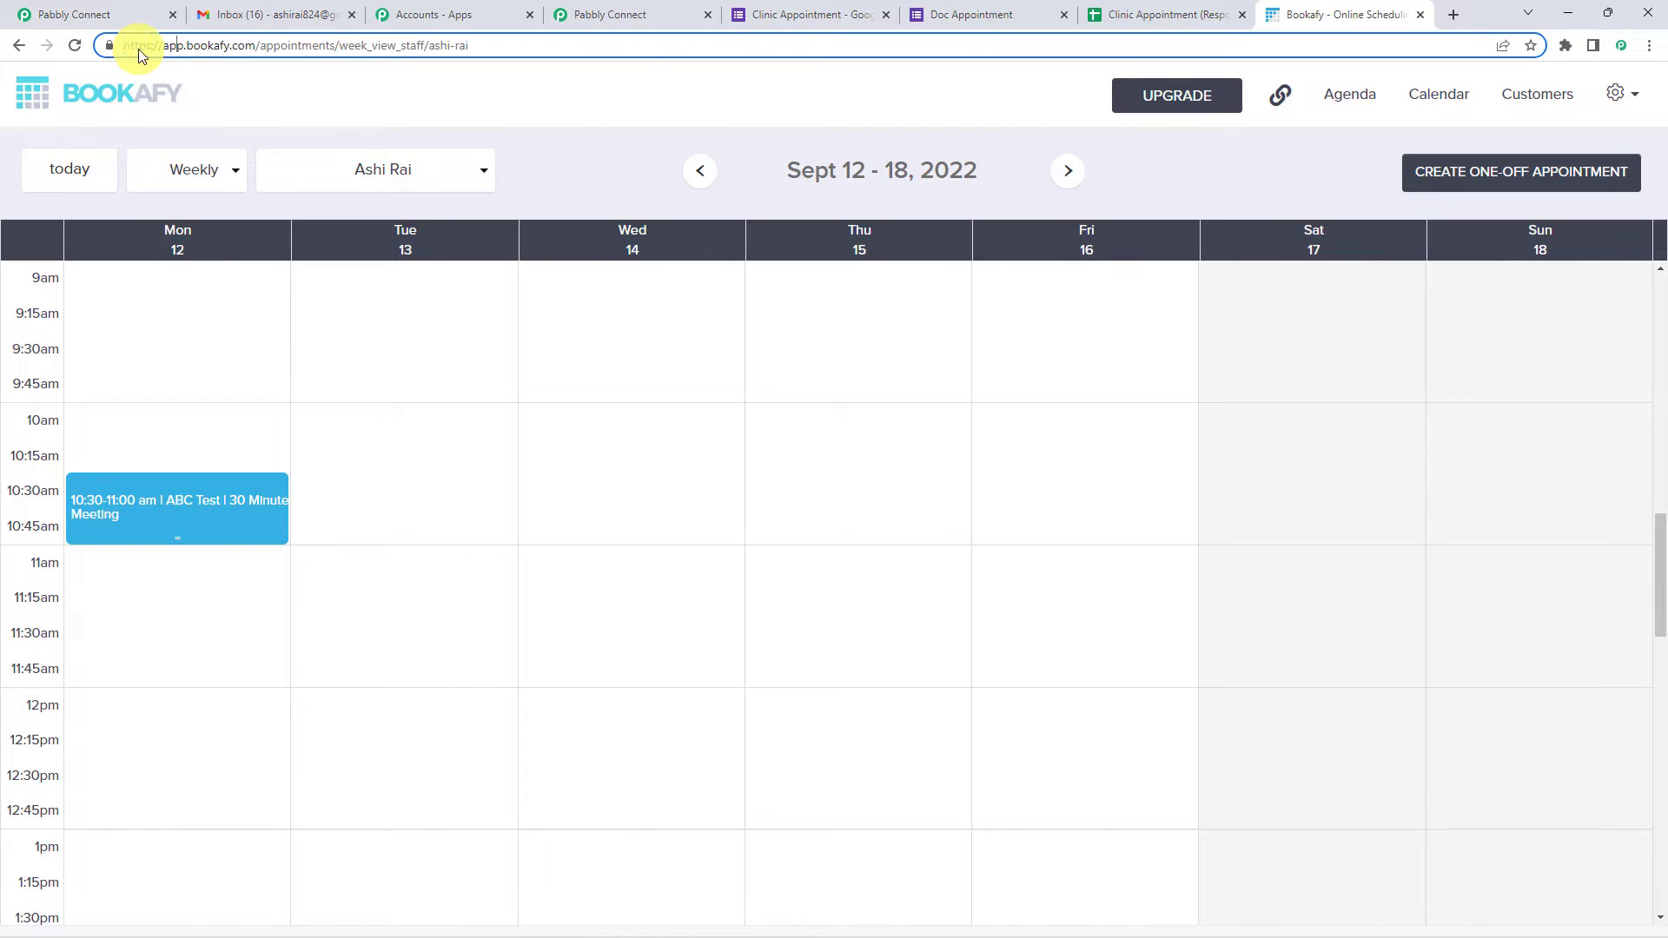
pyautogui.moveTo(121, 46); pyautogui.dragTo(247, 50)
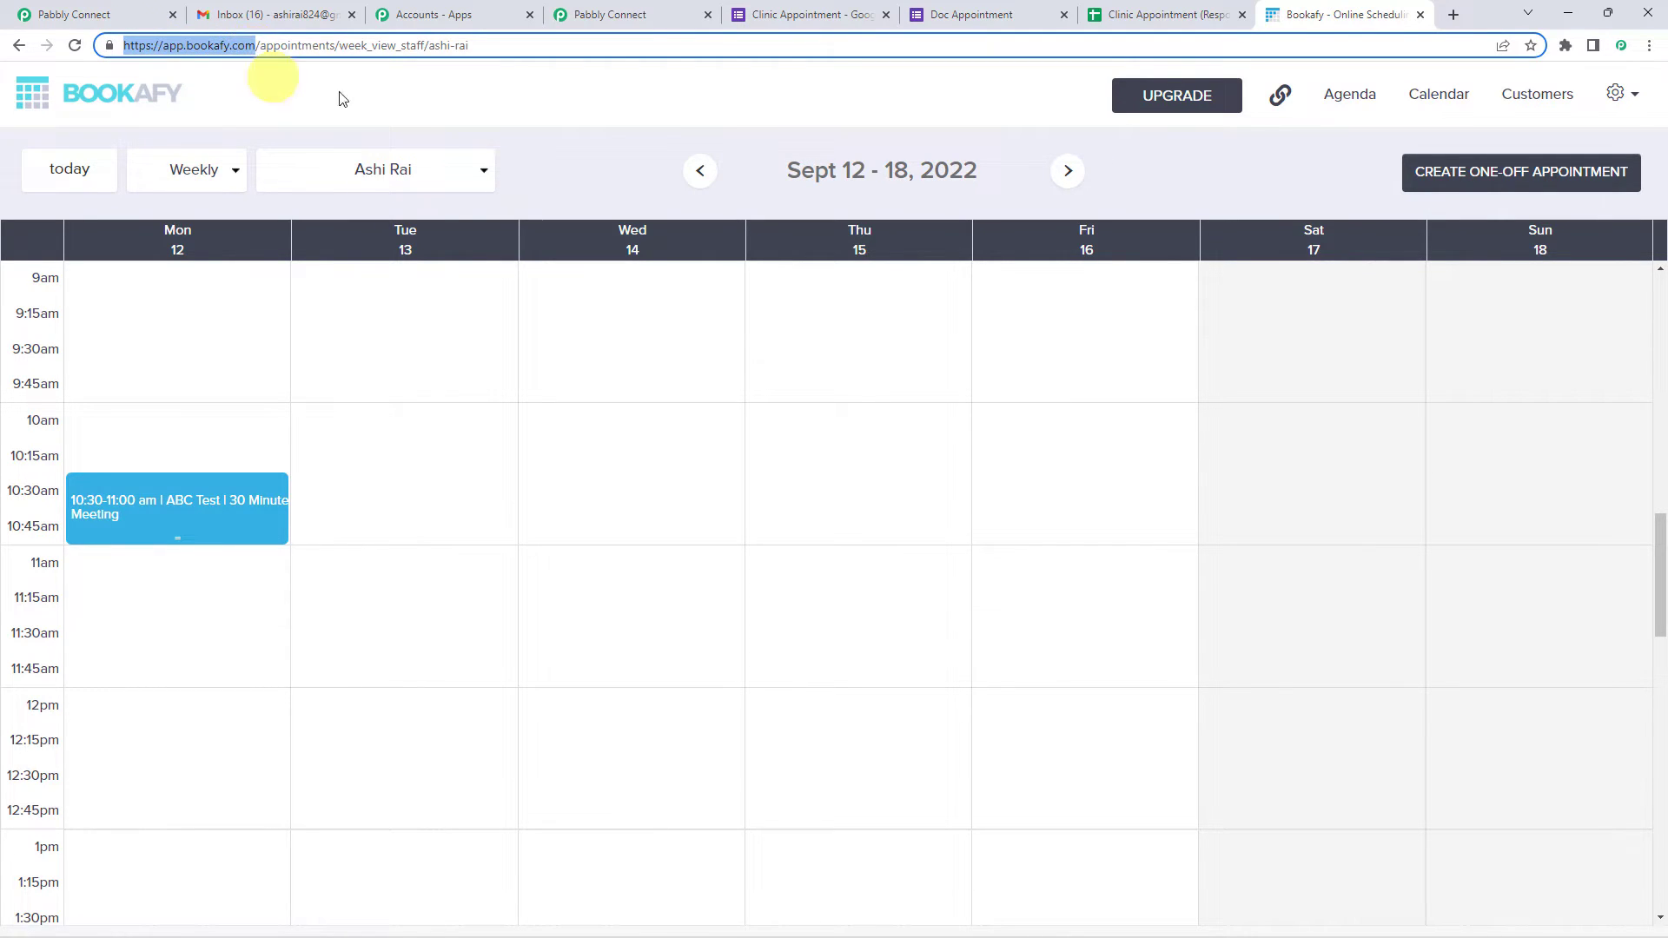
pyautogui.click(634, 12)
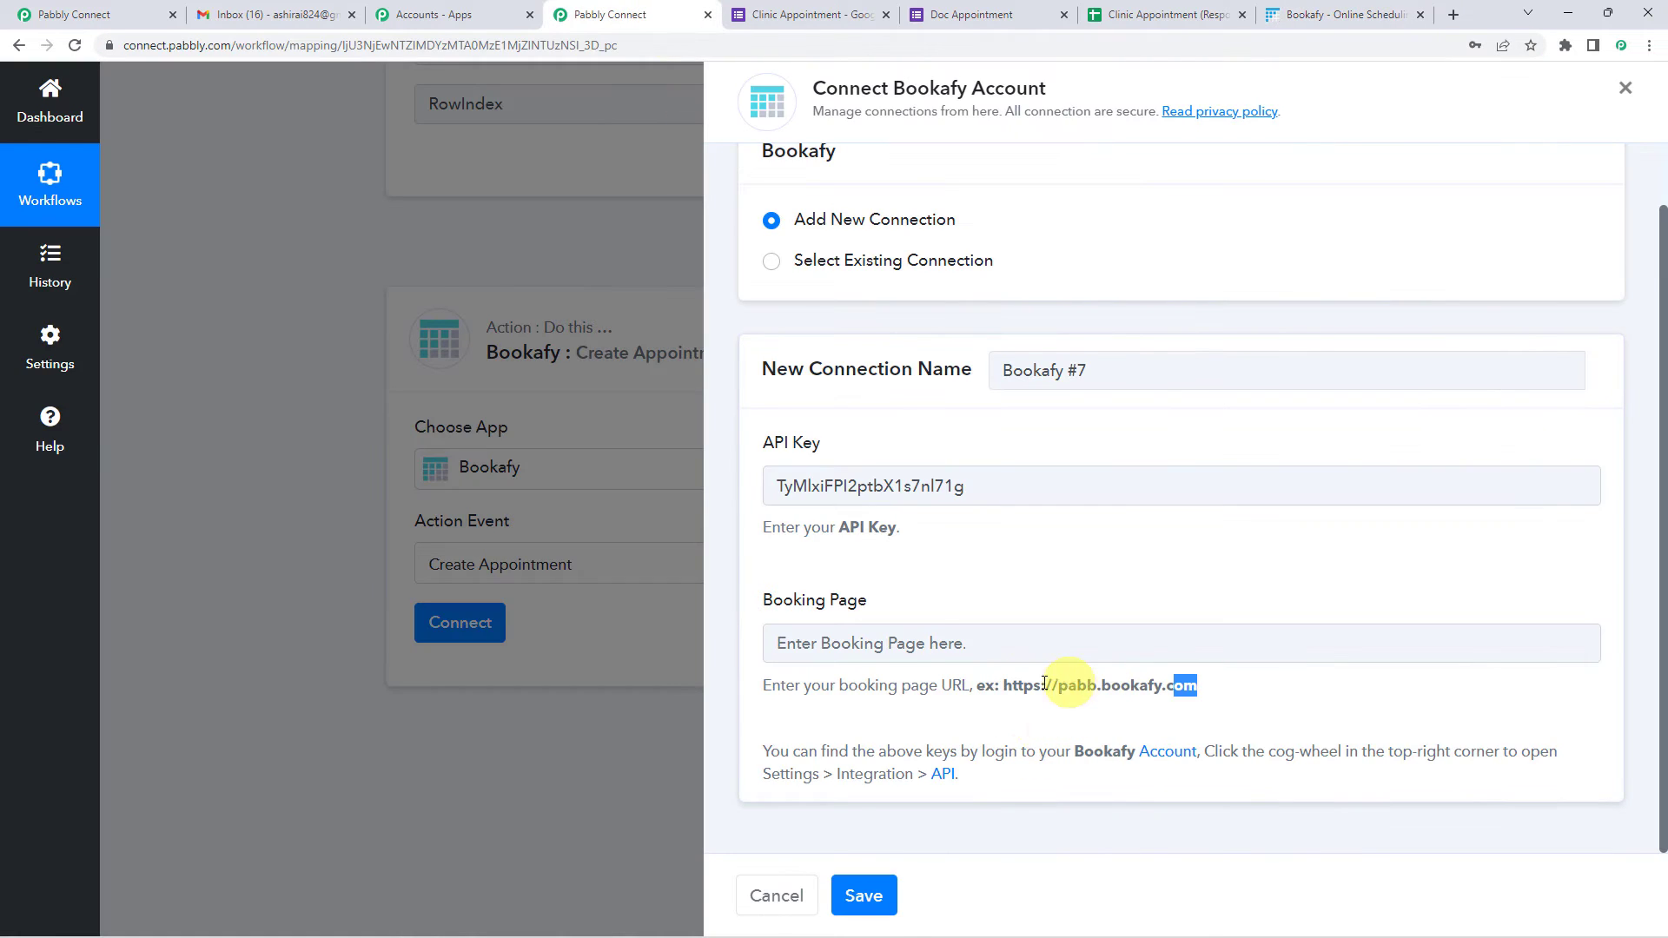
pyautogui.click(1058, 649)
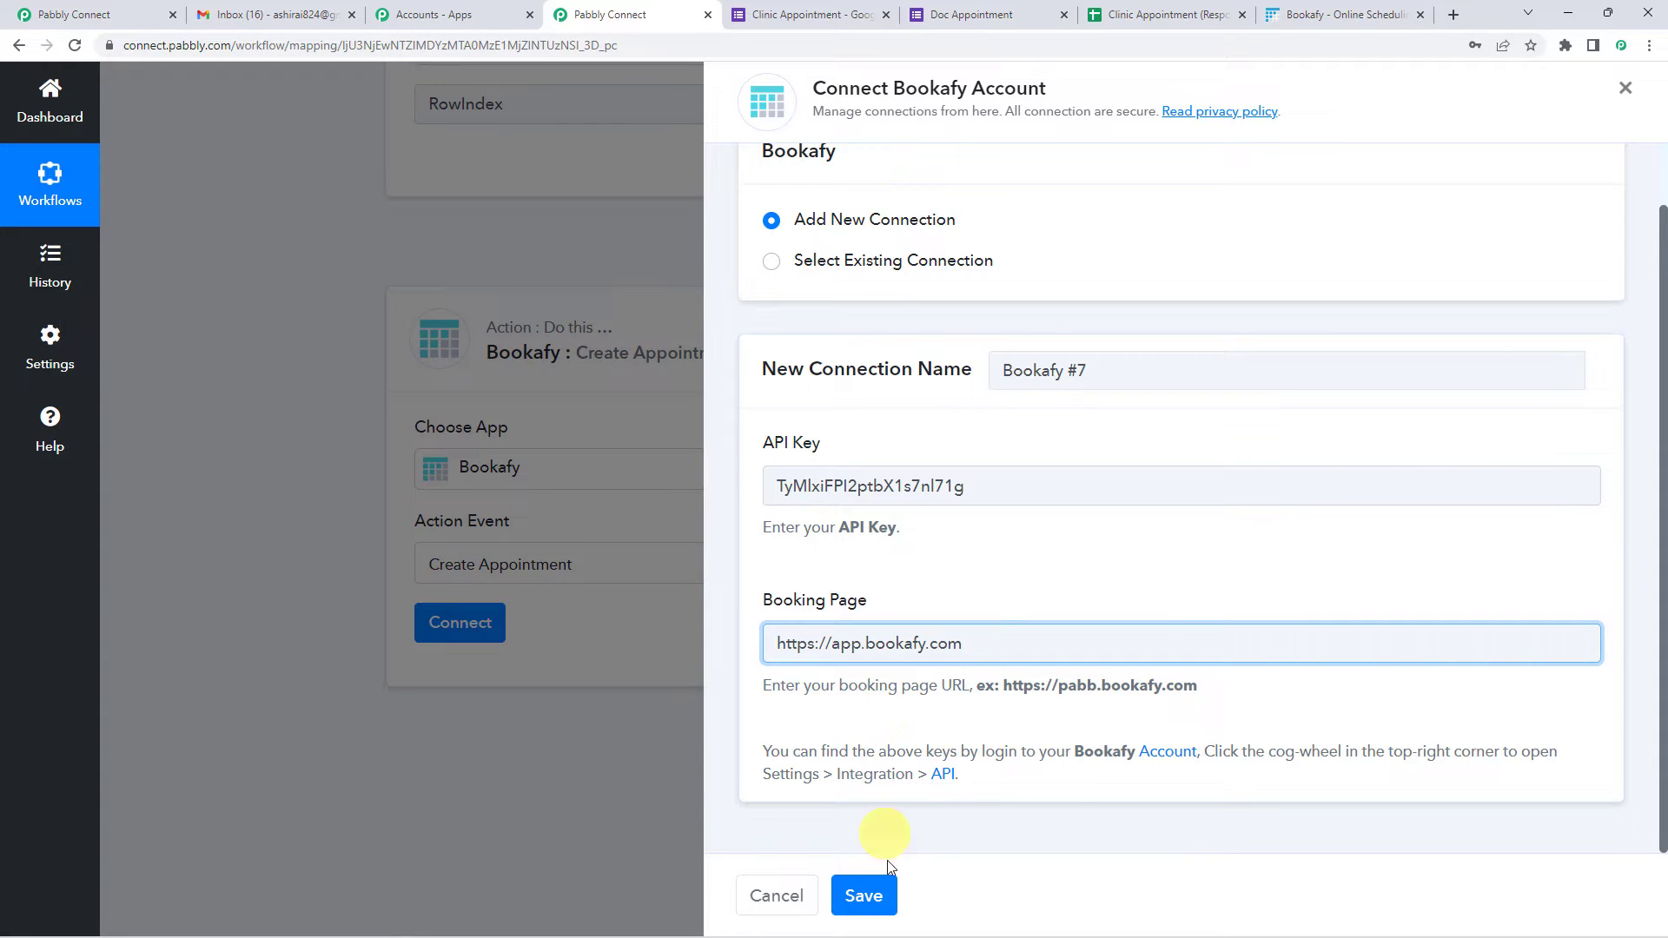
pyautogui.click(876, 894)
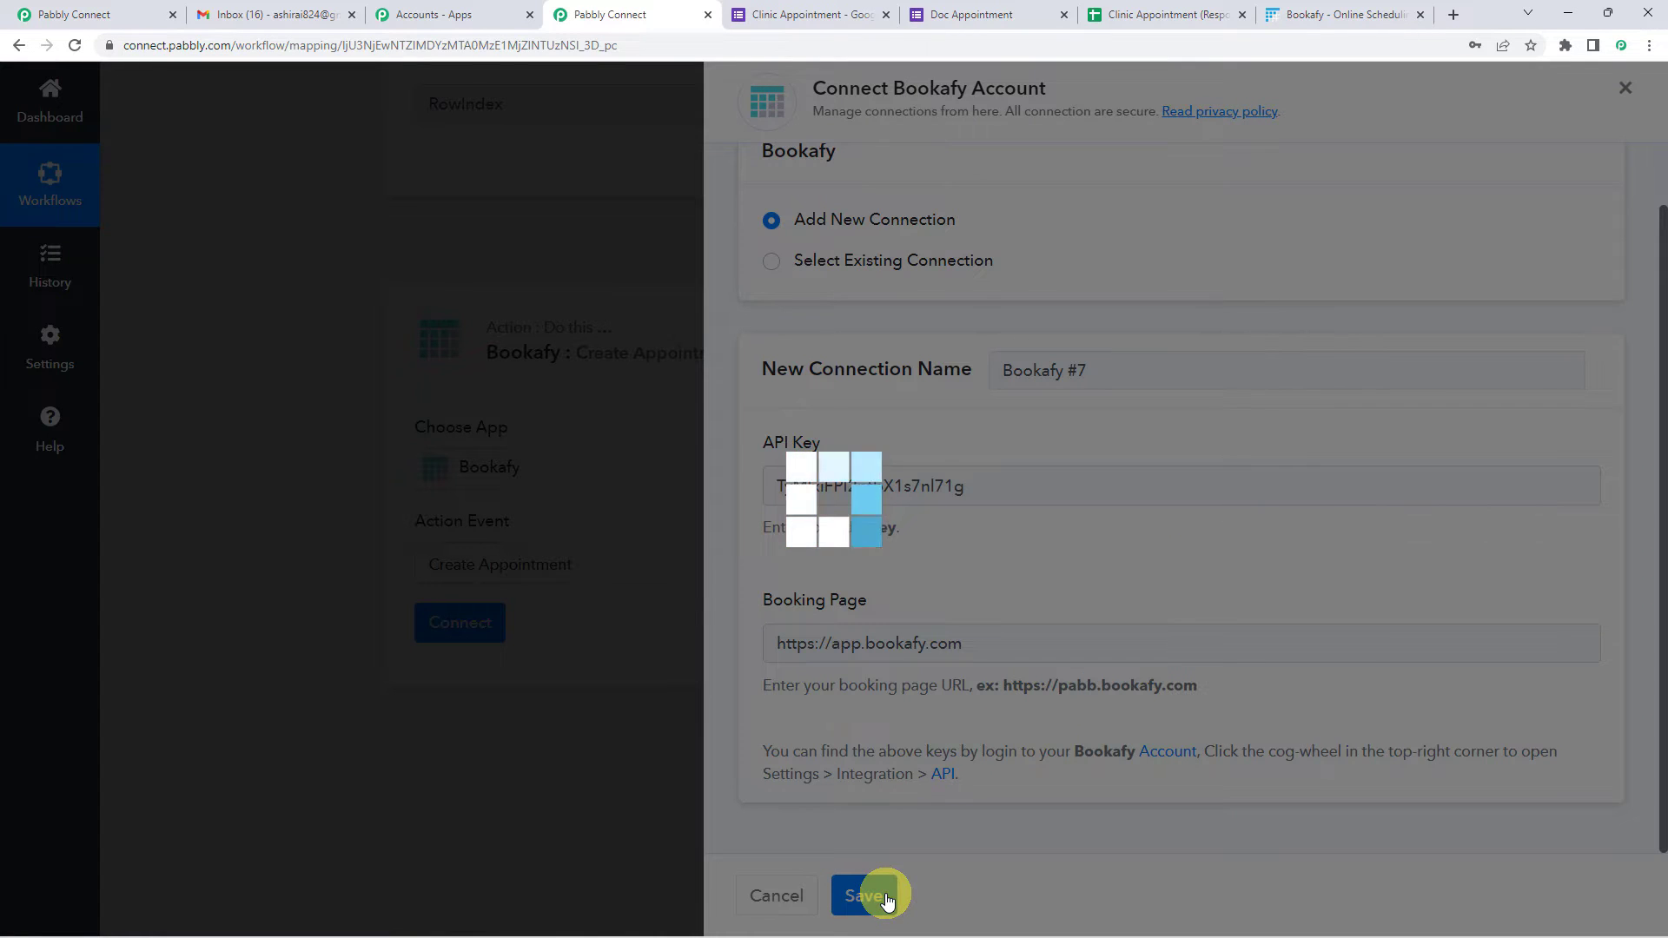
# - Choose 30 Minute Meeting as the Service ID for the Bookafy appointment
pyautogui.scroll(-3, 483, 521)
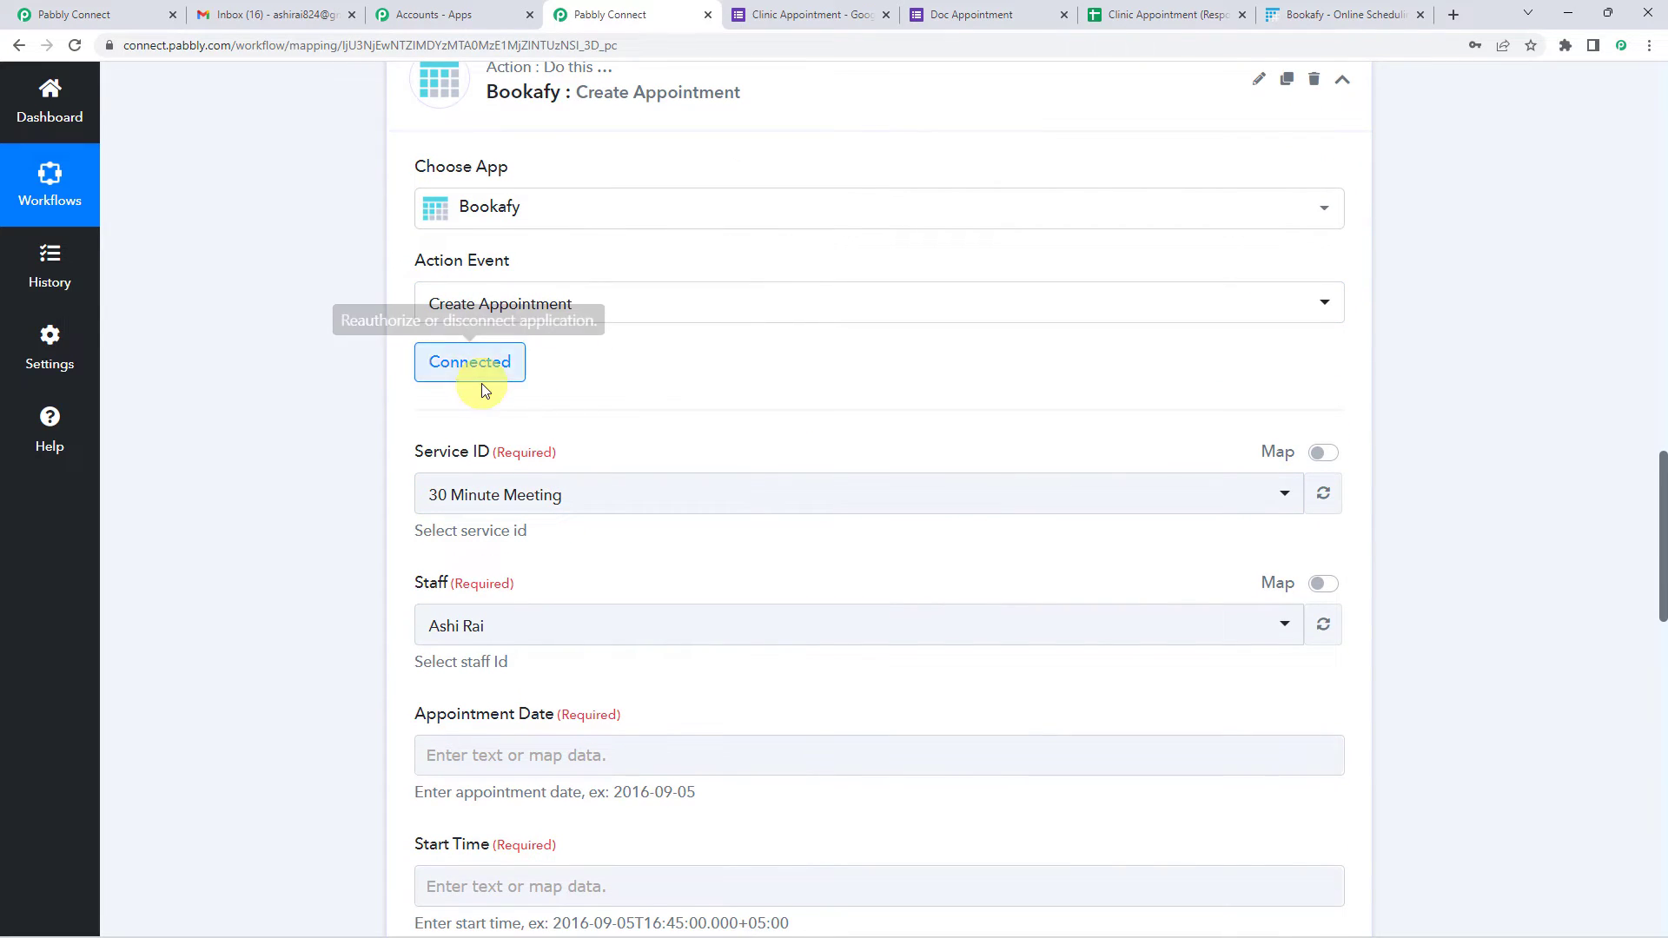
pyautogui.scroll(-1, 469, 387)
pyautogui.click(573, 414)
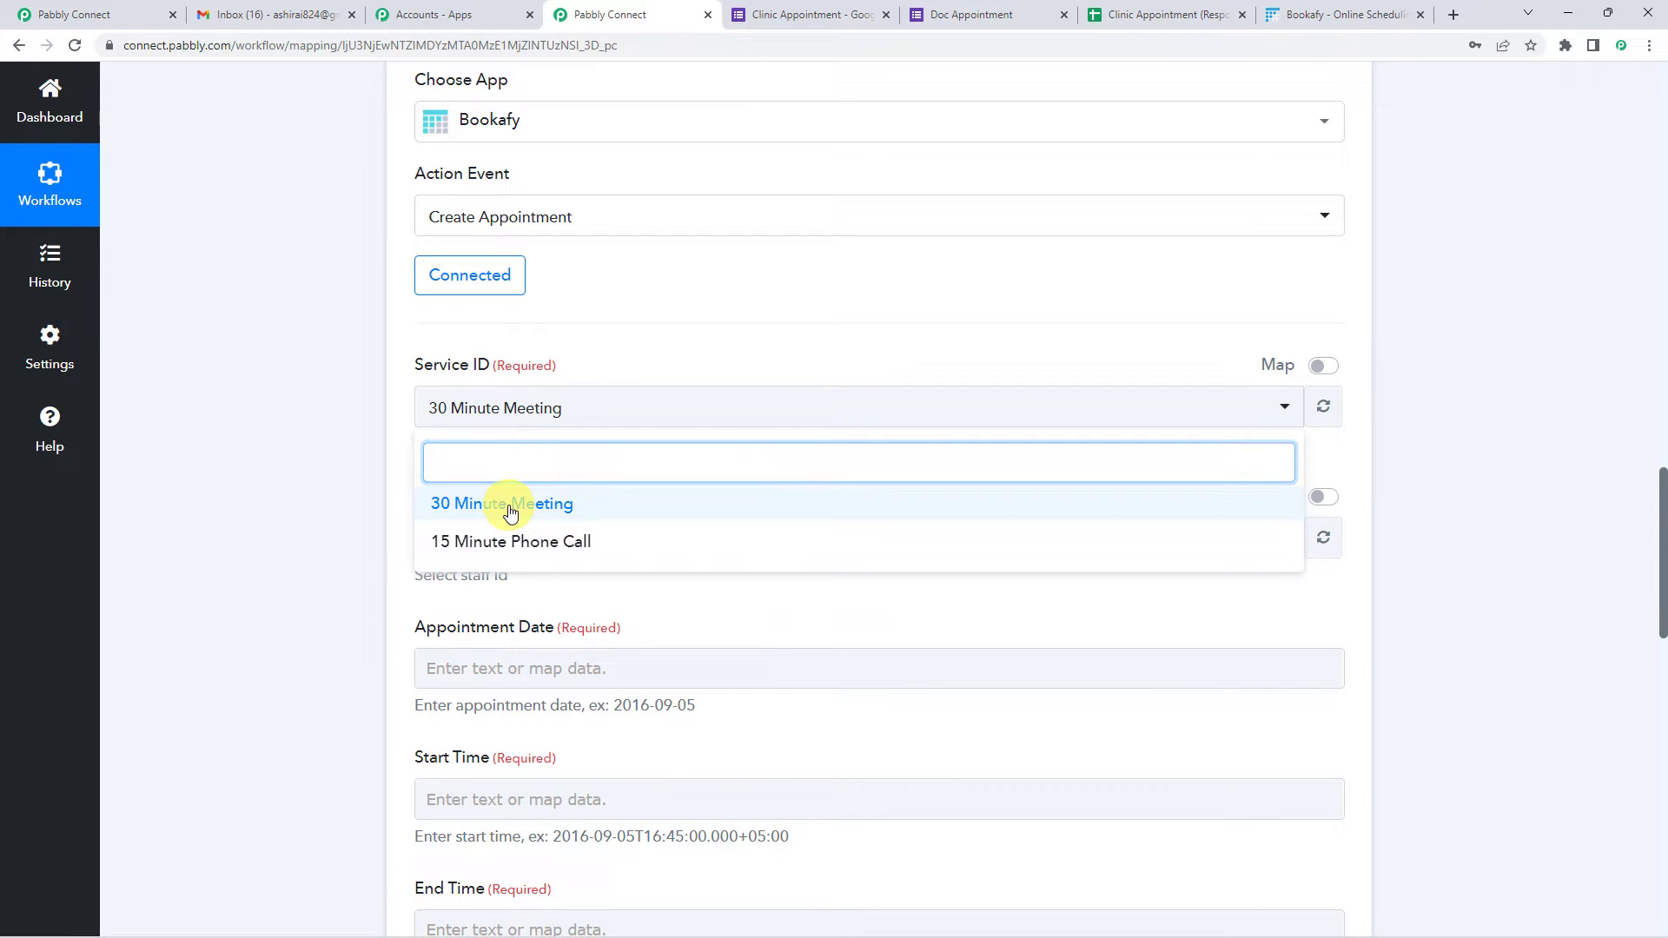
pyautogui.click(547, 514)
pyautogui.scroll(-3, 608, 373)
# - Examine the Google Forms response data available for mapping to the Appointment Date, then close the list without choosing a value
pyautogui.click(546, 409)
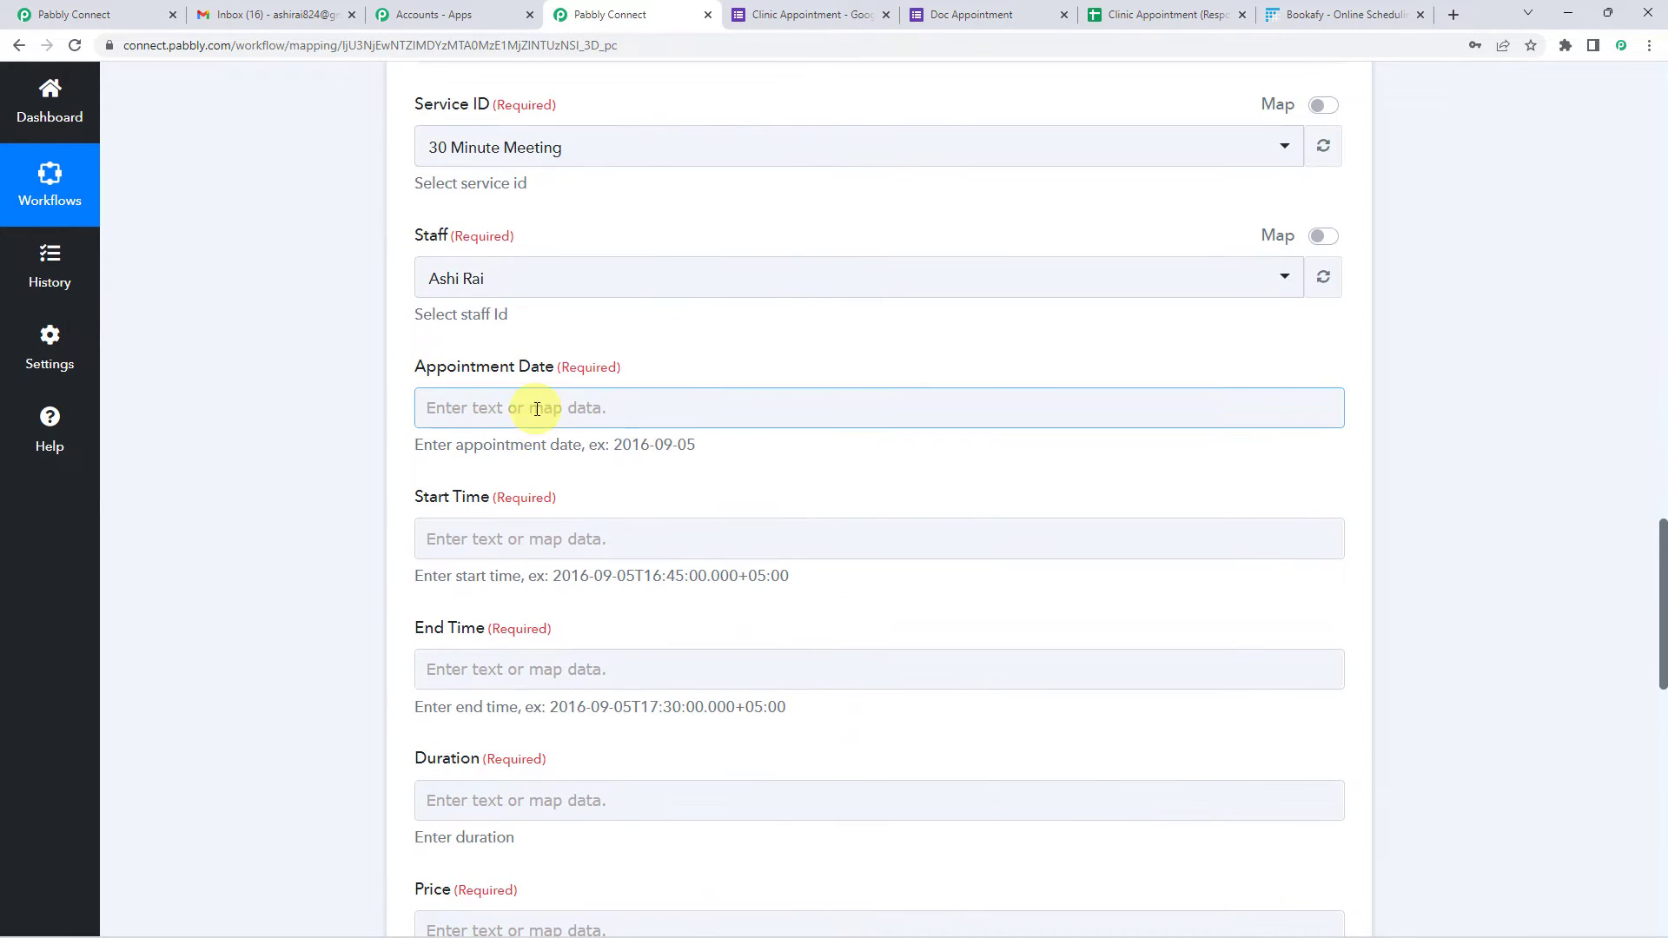
pyautogui.click(537, 409)
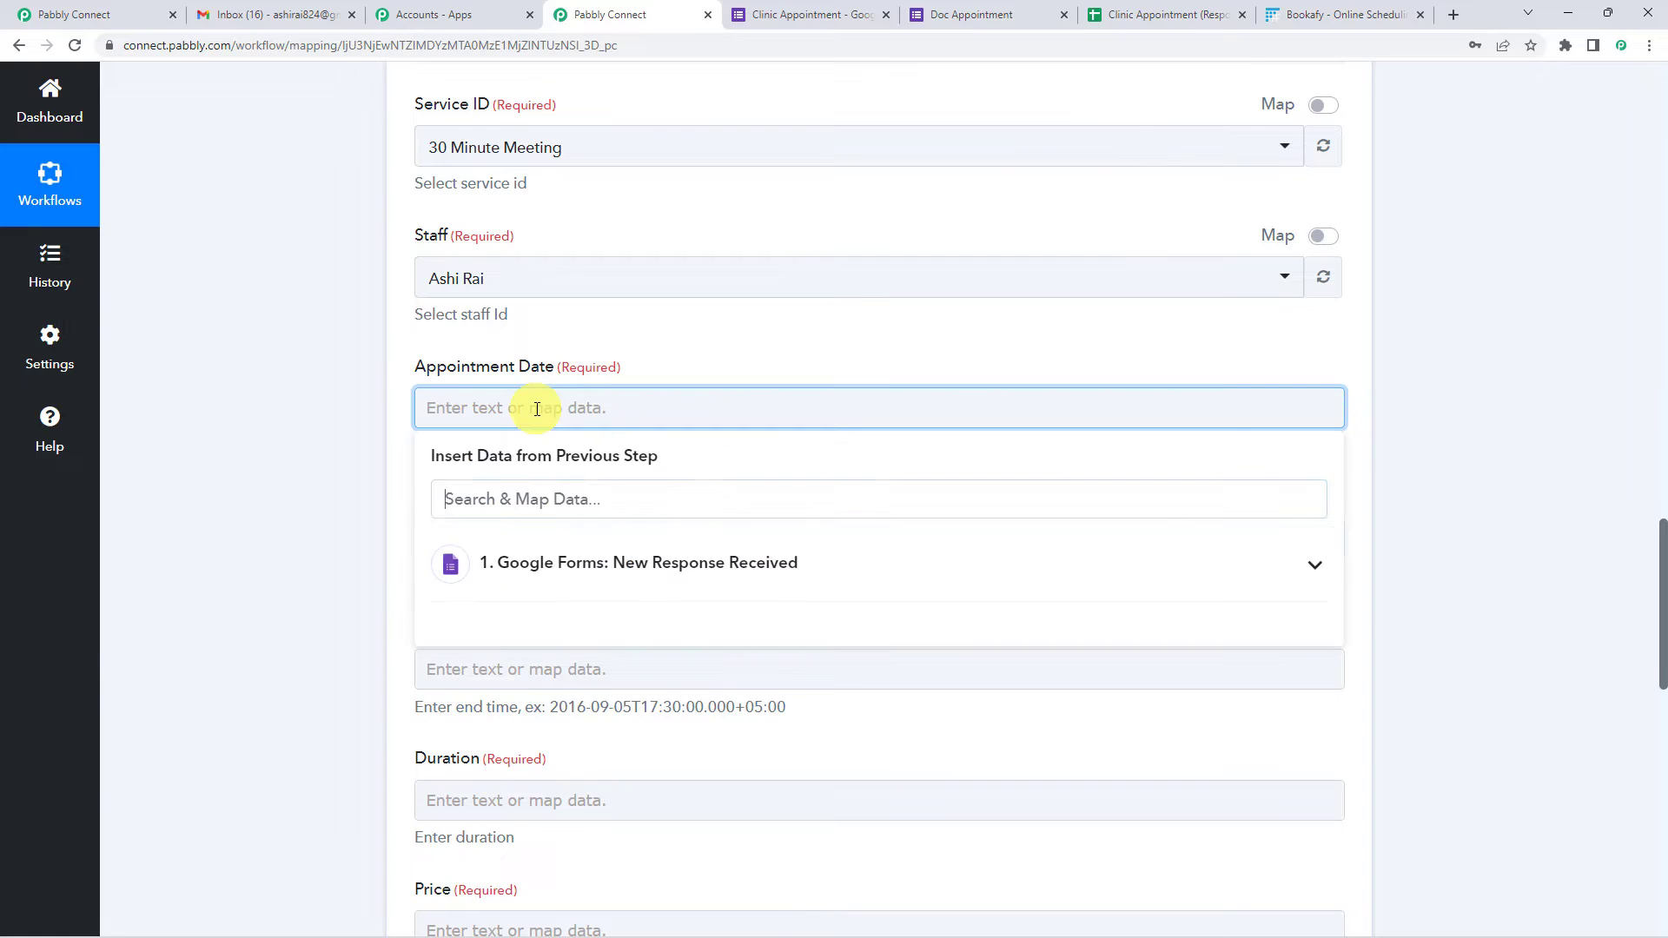
pyautogui.click(546, 578)
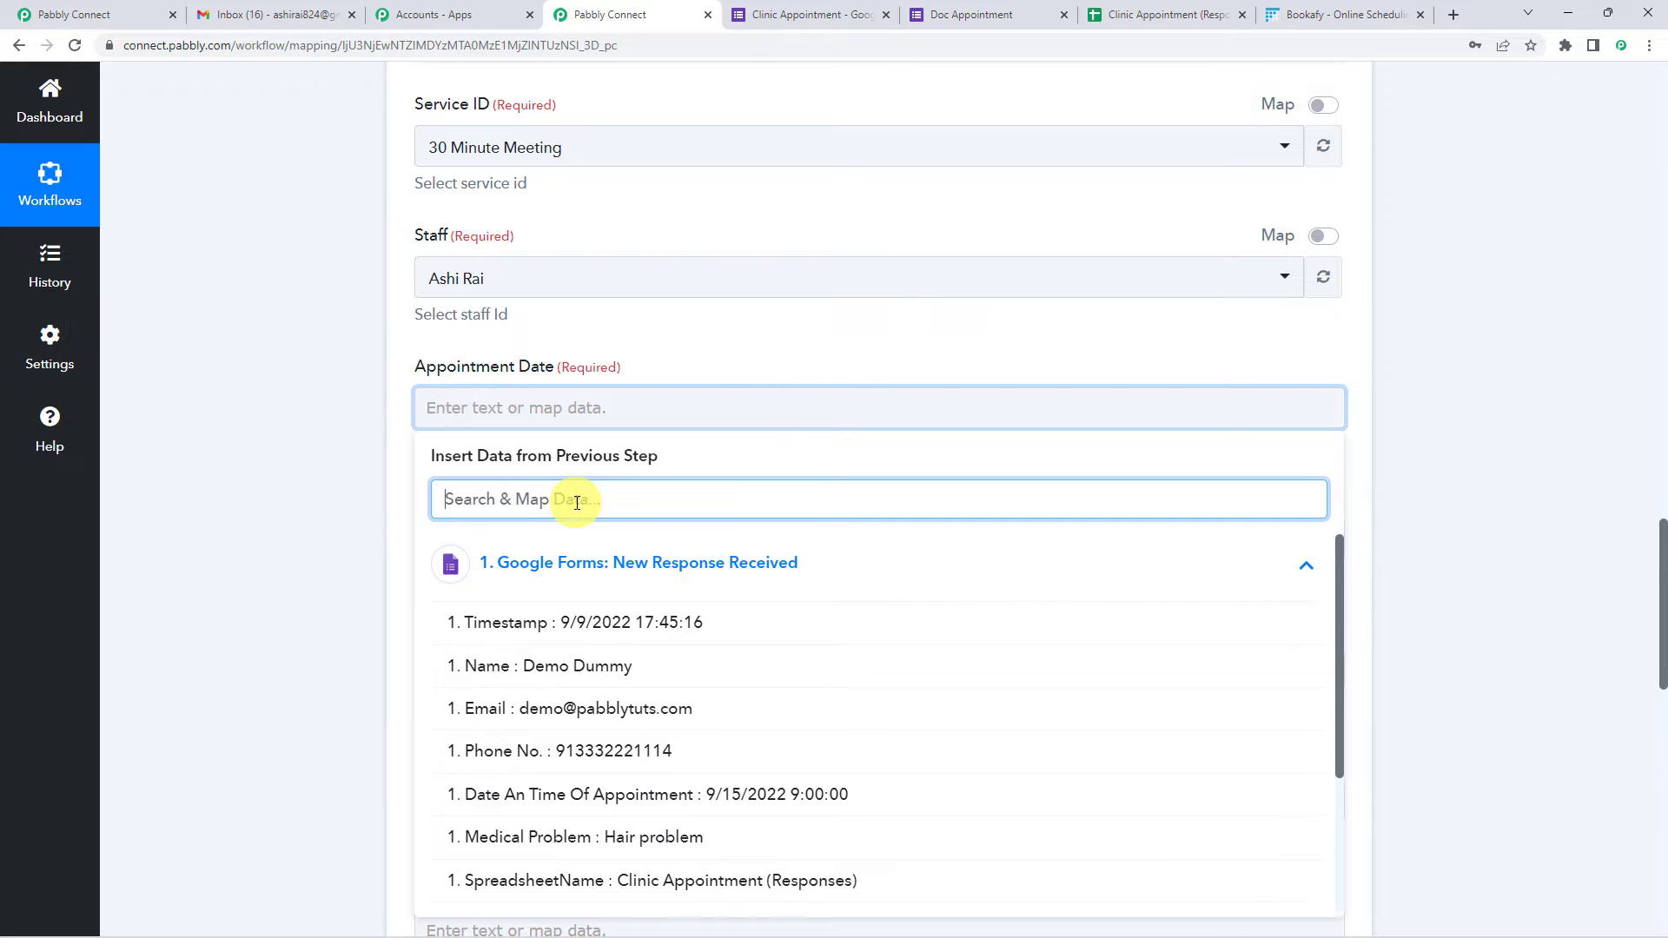
pyautogui.scroll(-3, 539, 673)
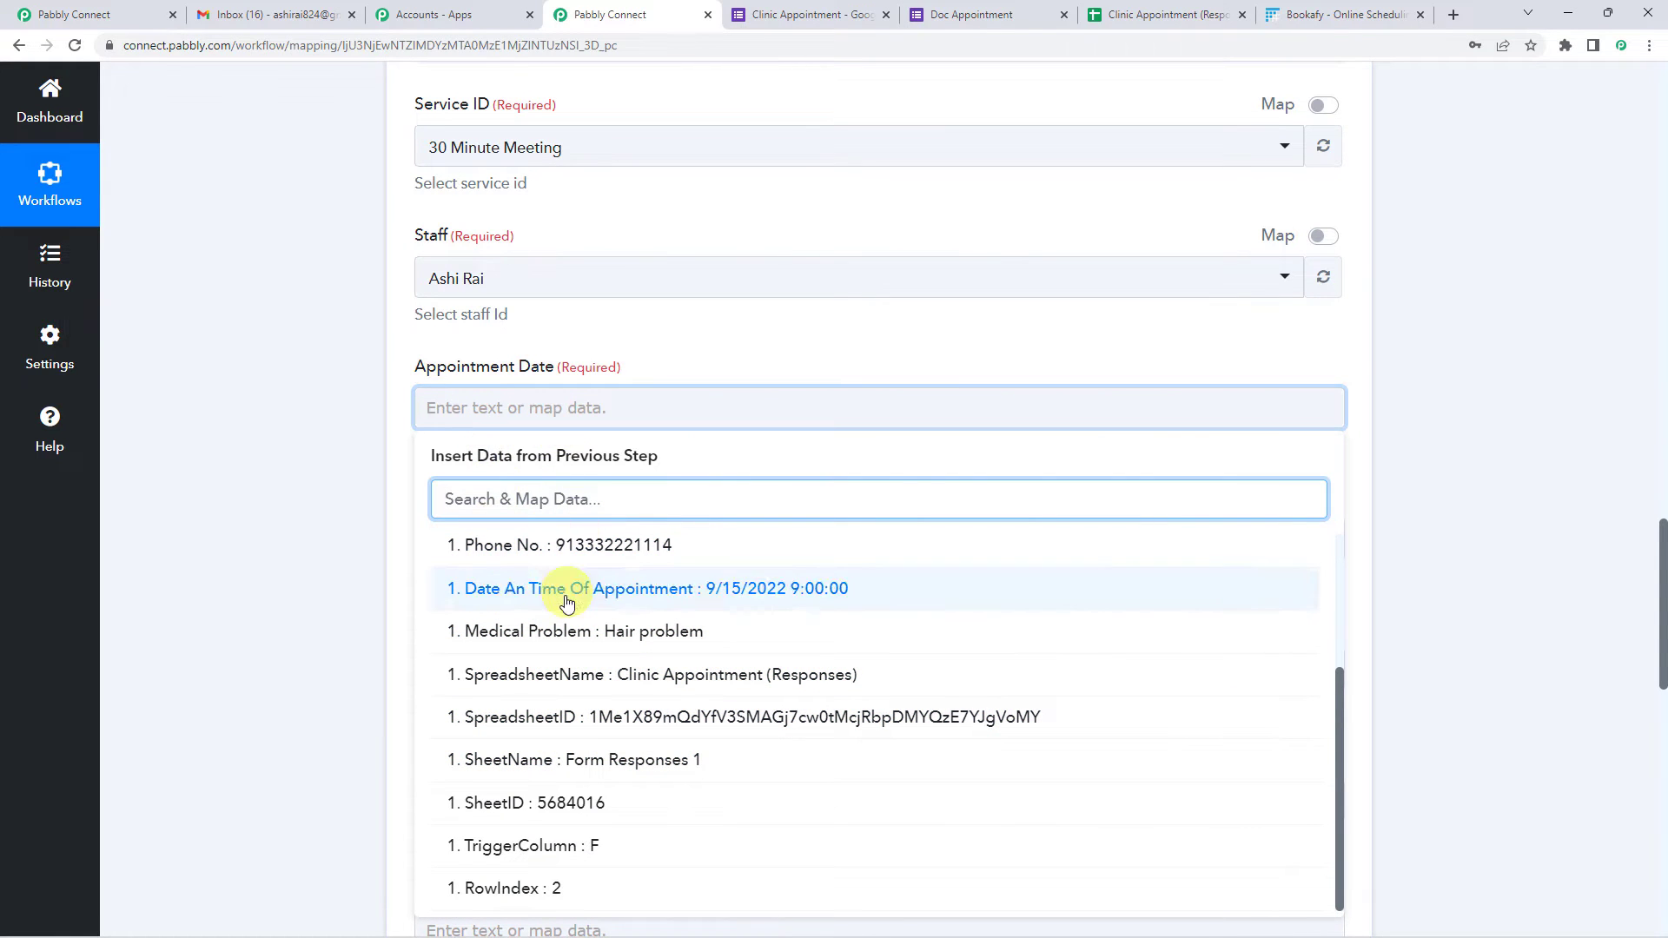
pyautogui.scroll(3, 569, 629)
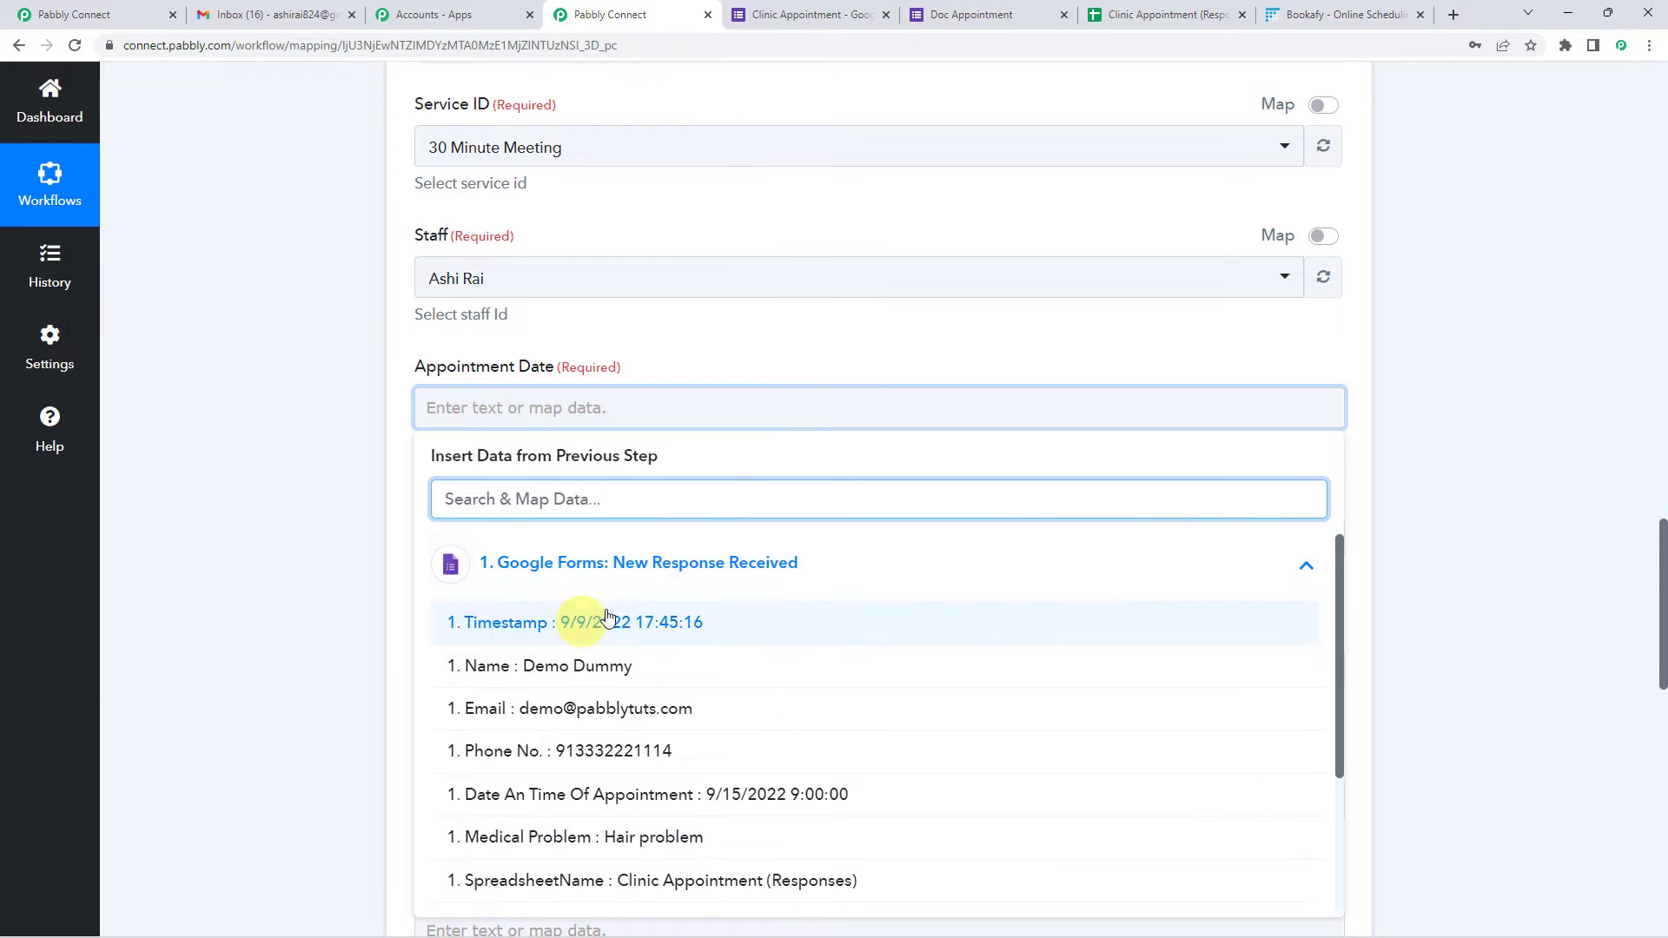
pyautogui.click(340, 611)
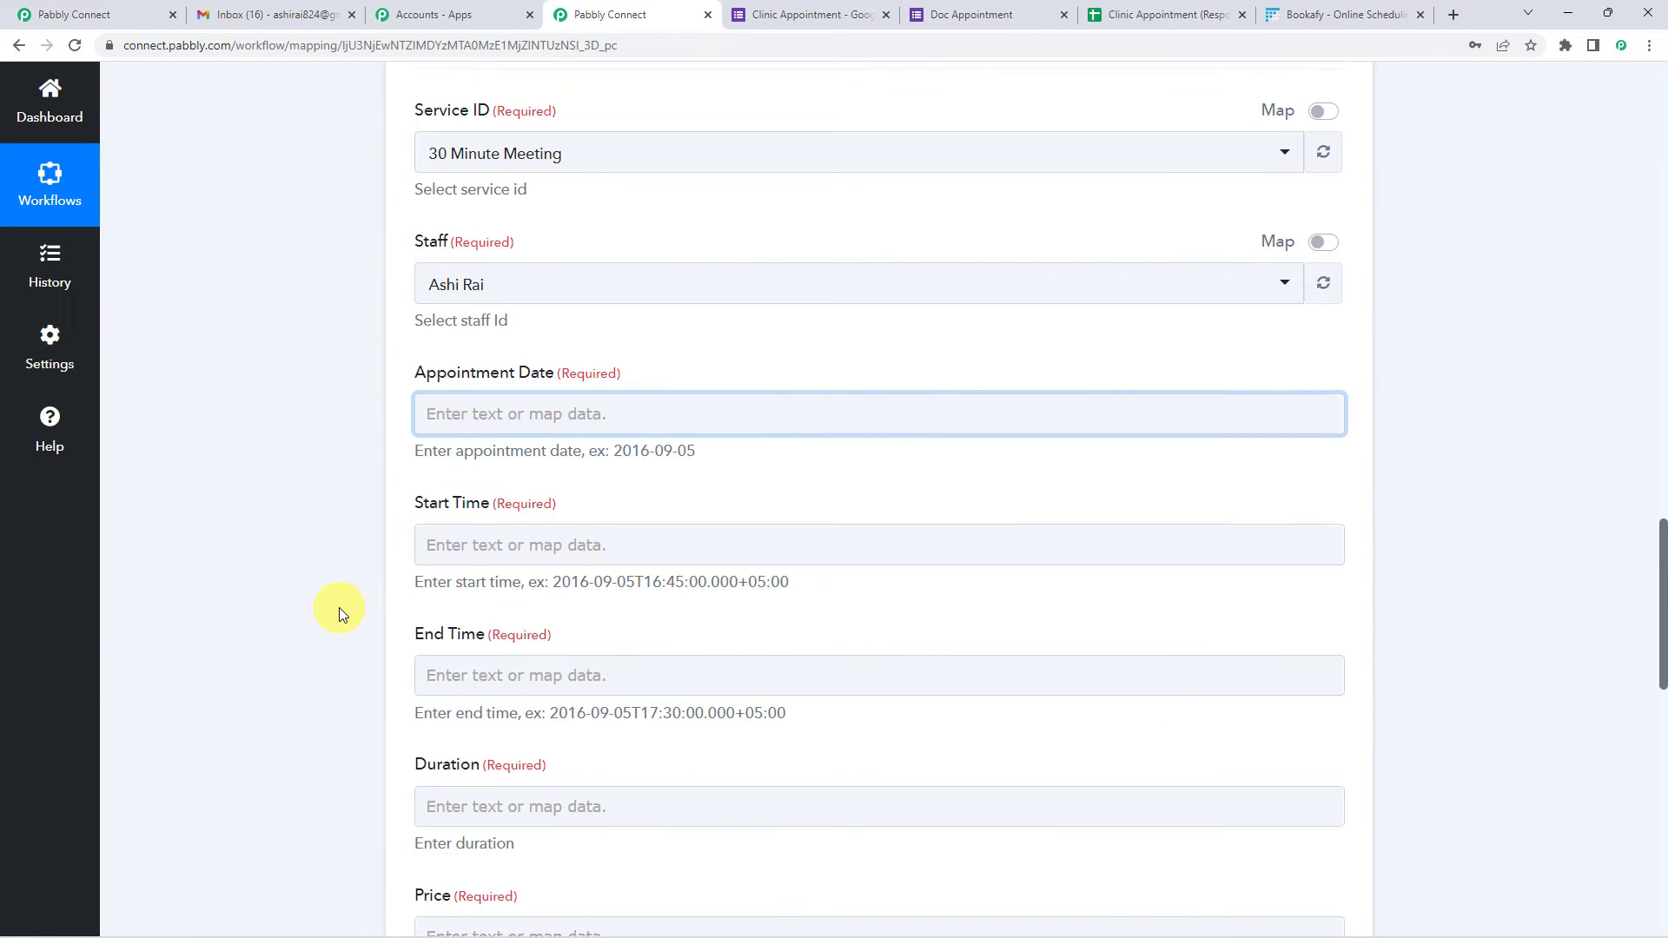
# - Examine the response data captured by the Google Forms trigger, especially the Date An Time Of Appointment field
pyautogui.scroll(20, 339, 607)
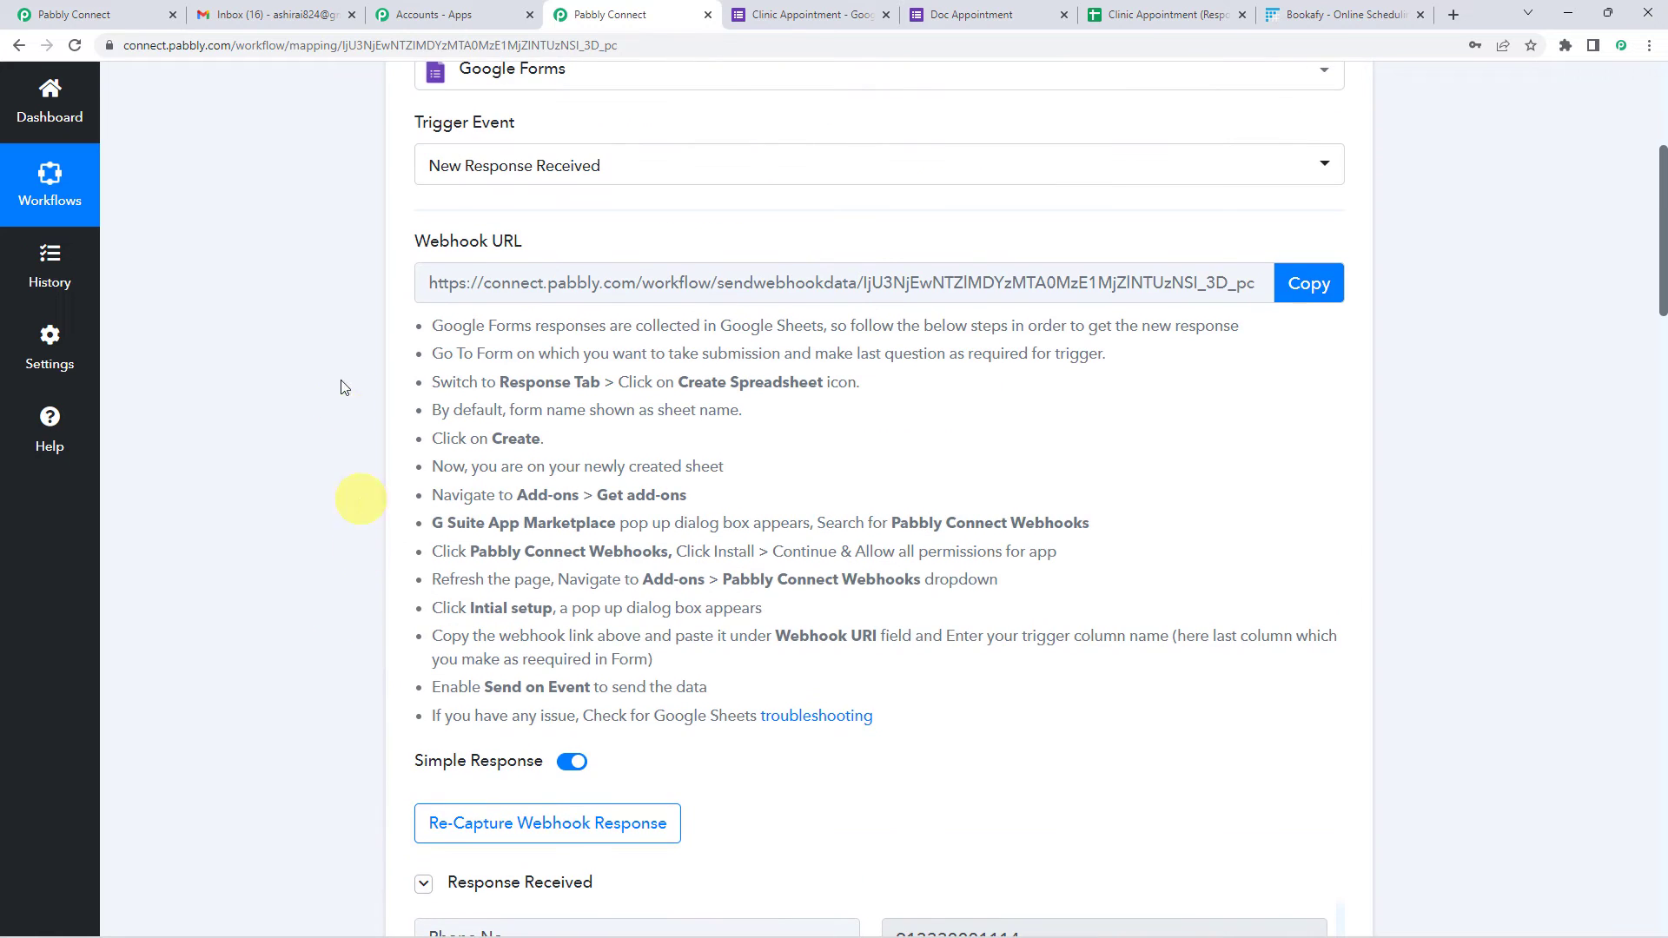
pyautogui.scroll(2, 338, 365)
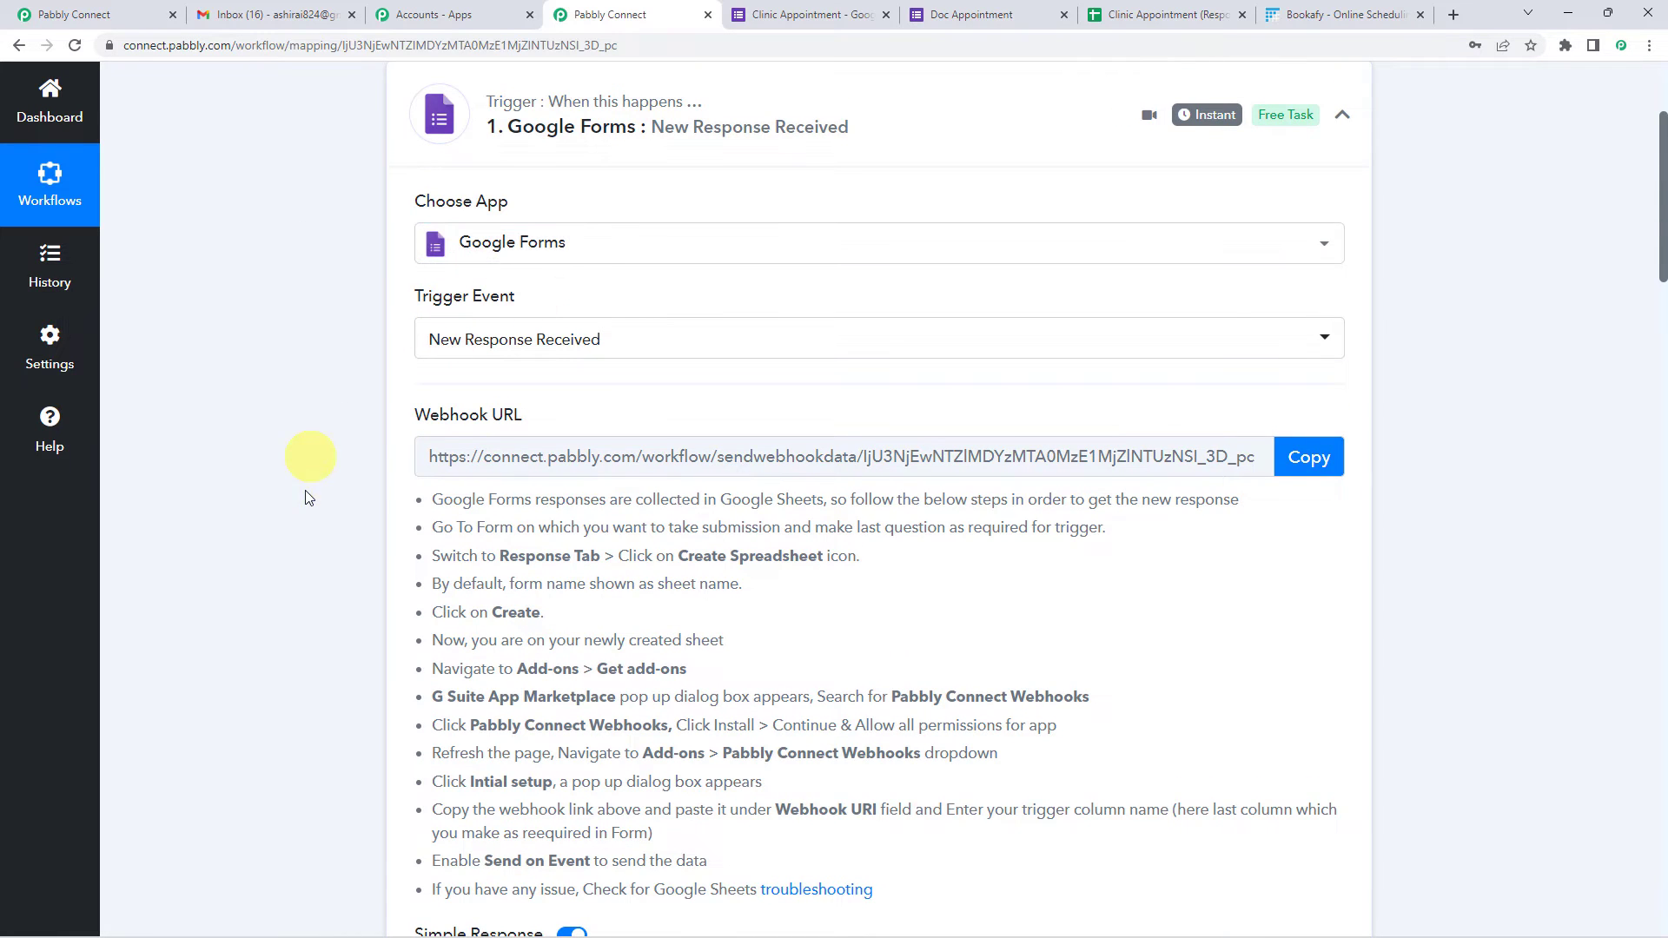
pyautogui.scroll(-4, 308, 497)
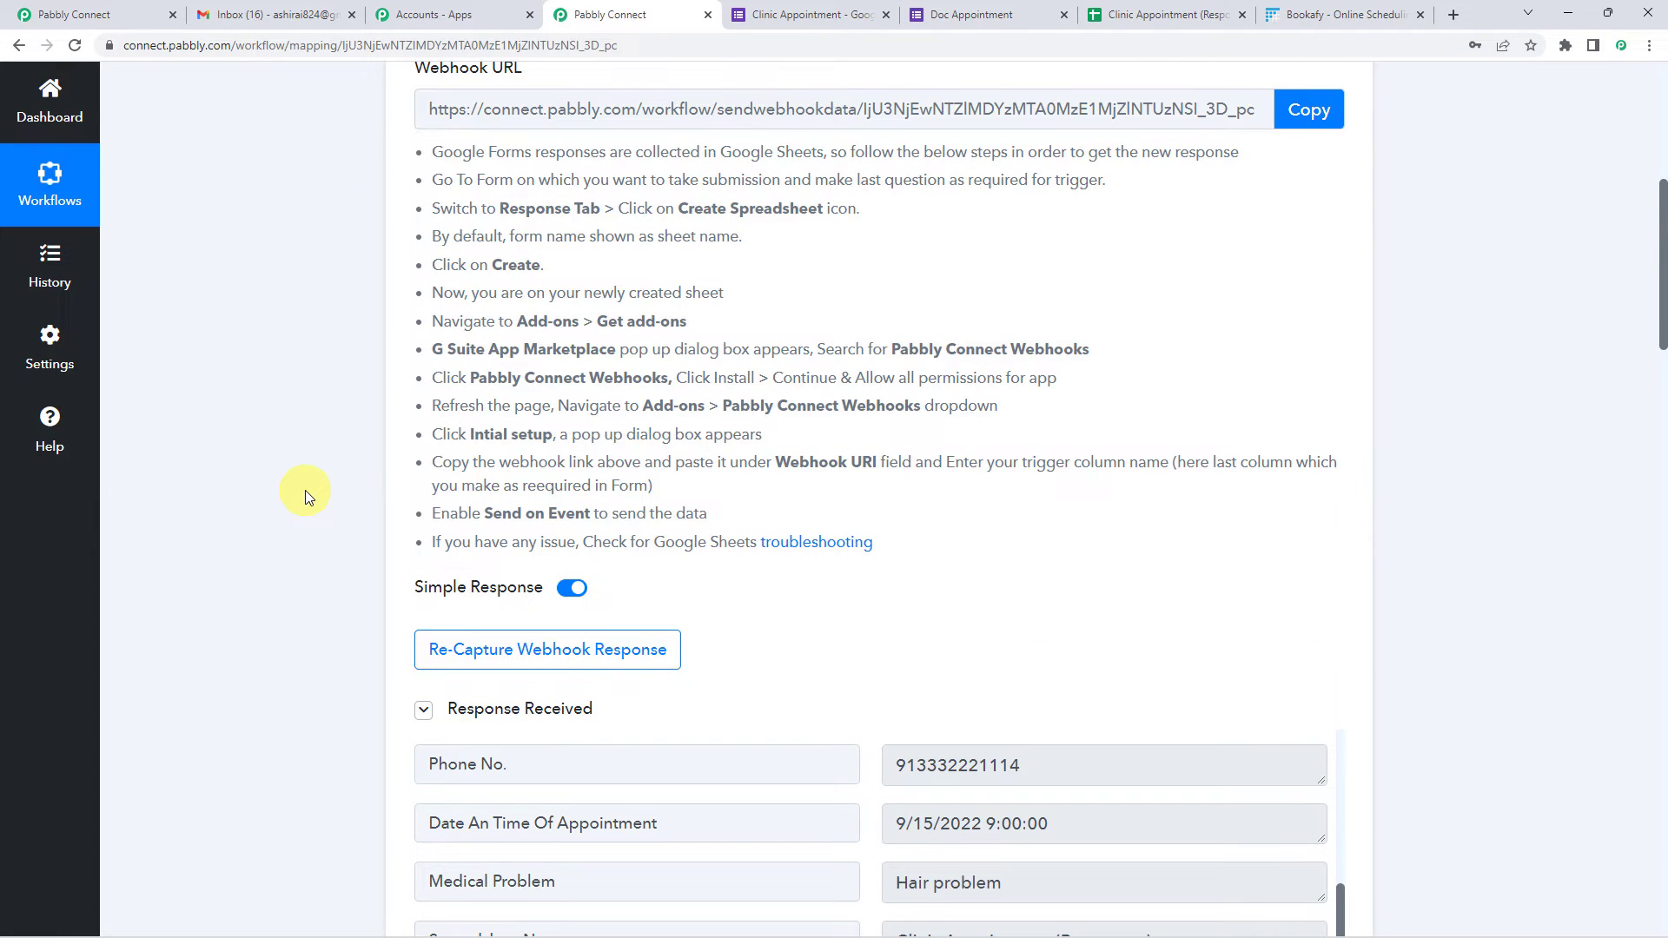
pyautogui.scroll(-4, 305, 490)
pyautogui.scroll(-3, 980, 323)
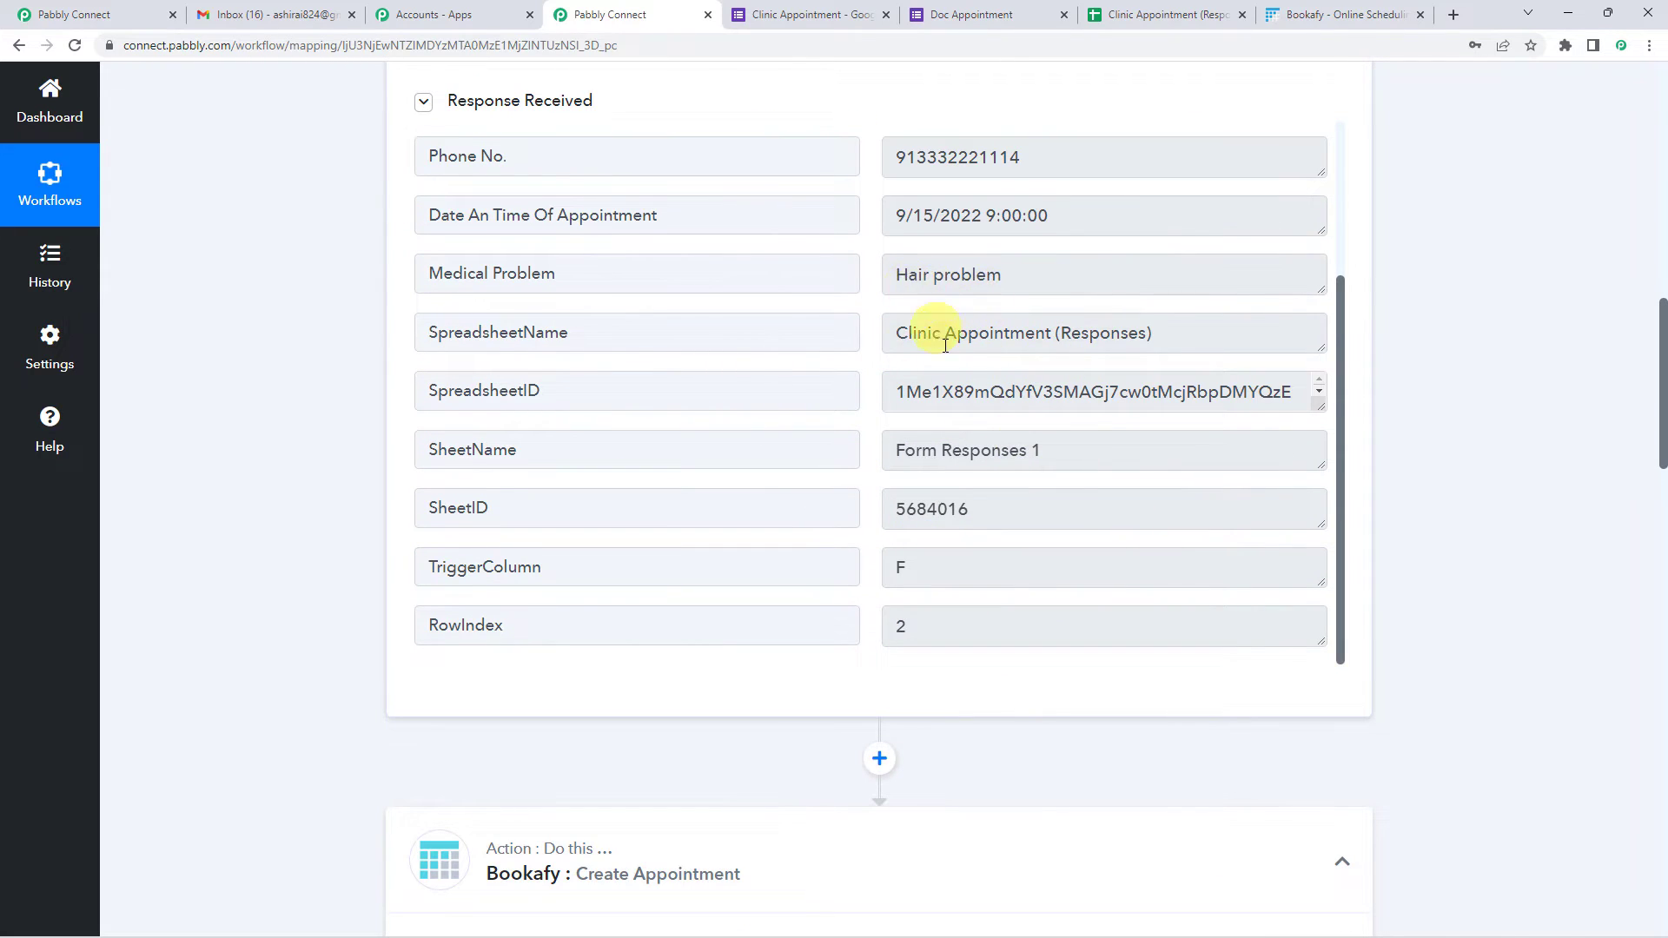
pyautogui.scroll(3, 945, 345)
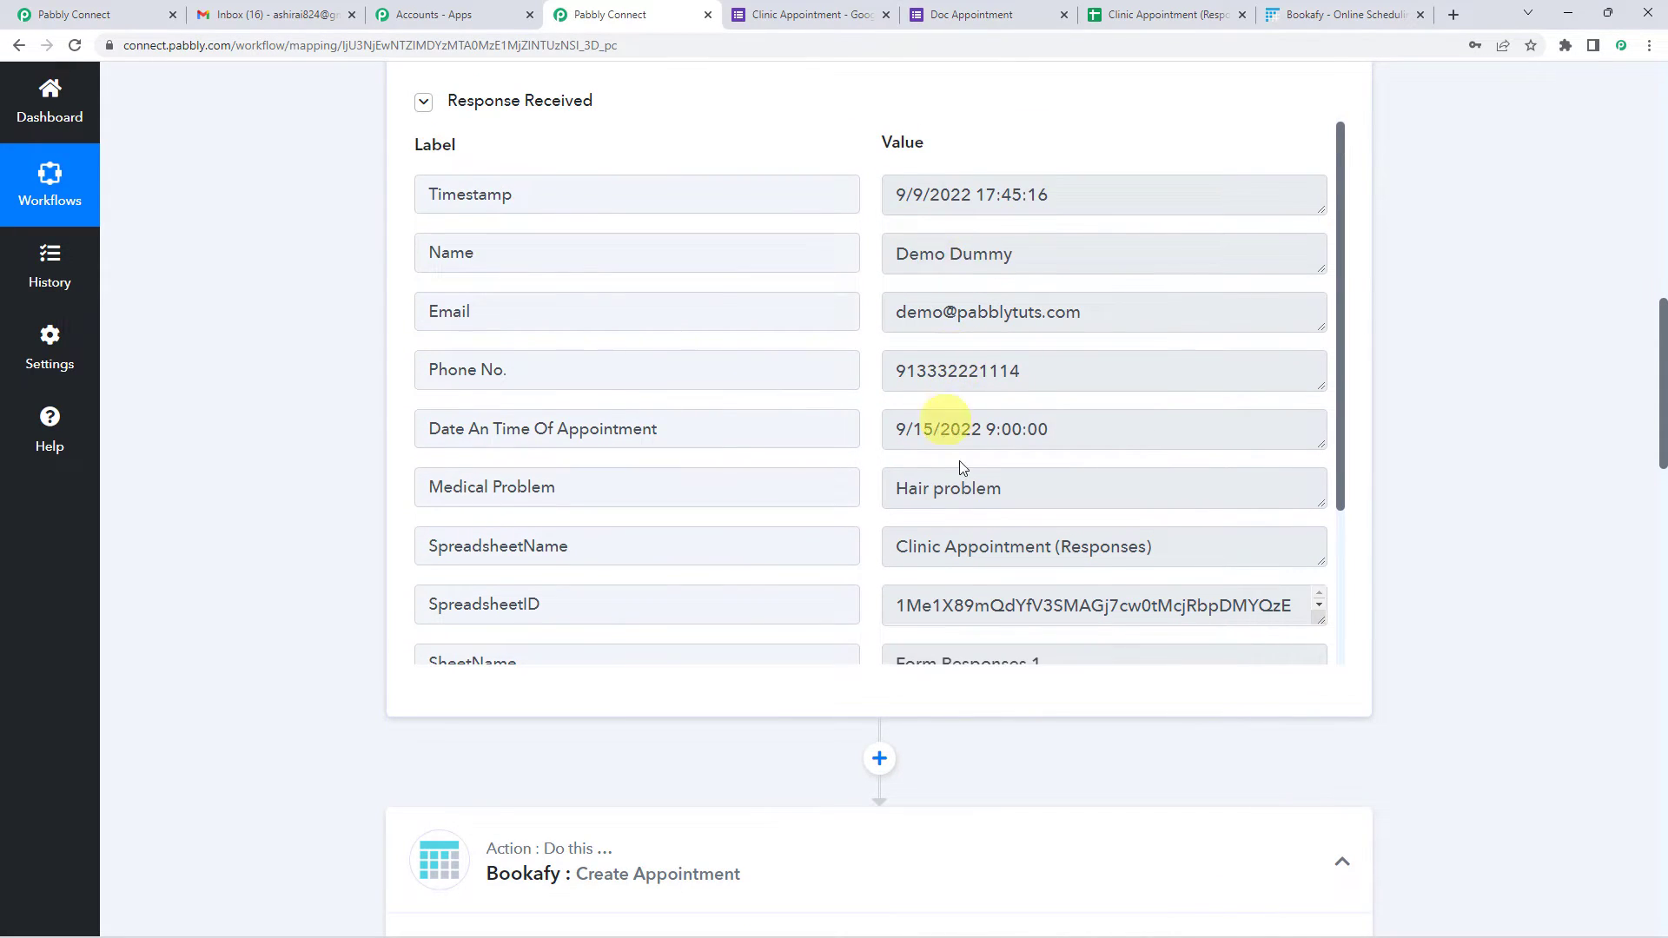
pyautogui.scroll(-2, 958, 460)
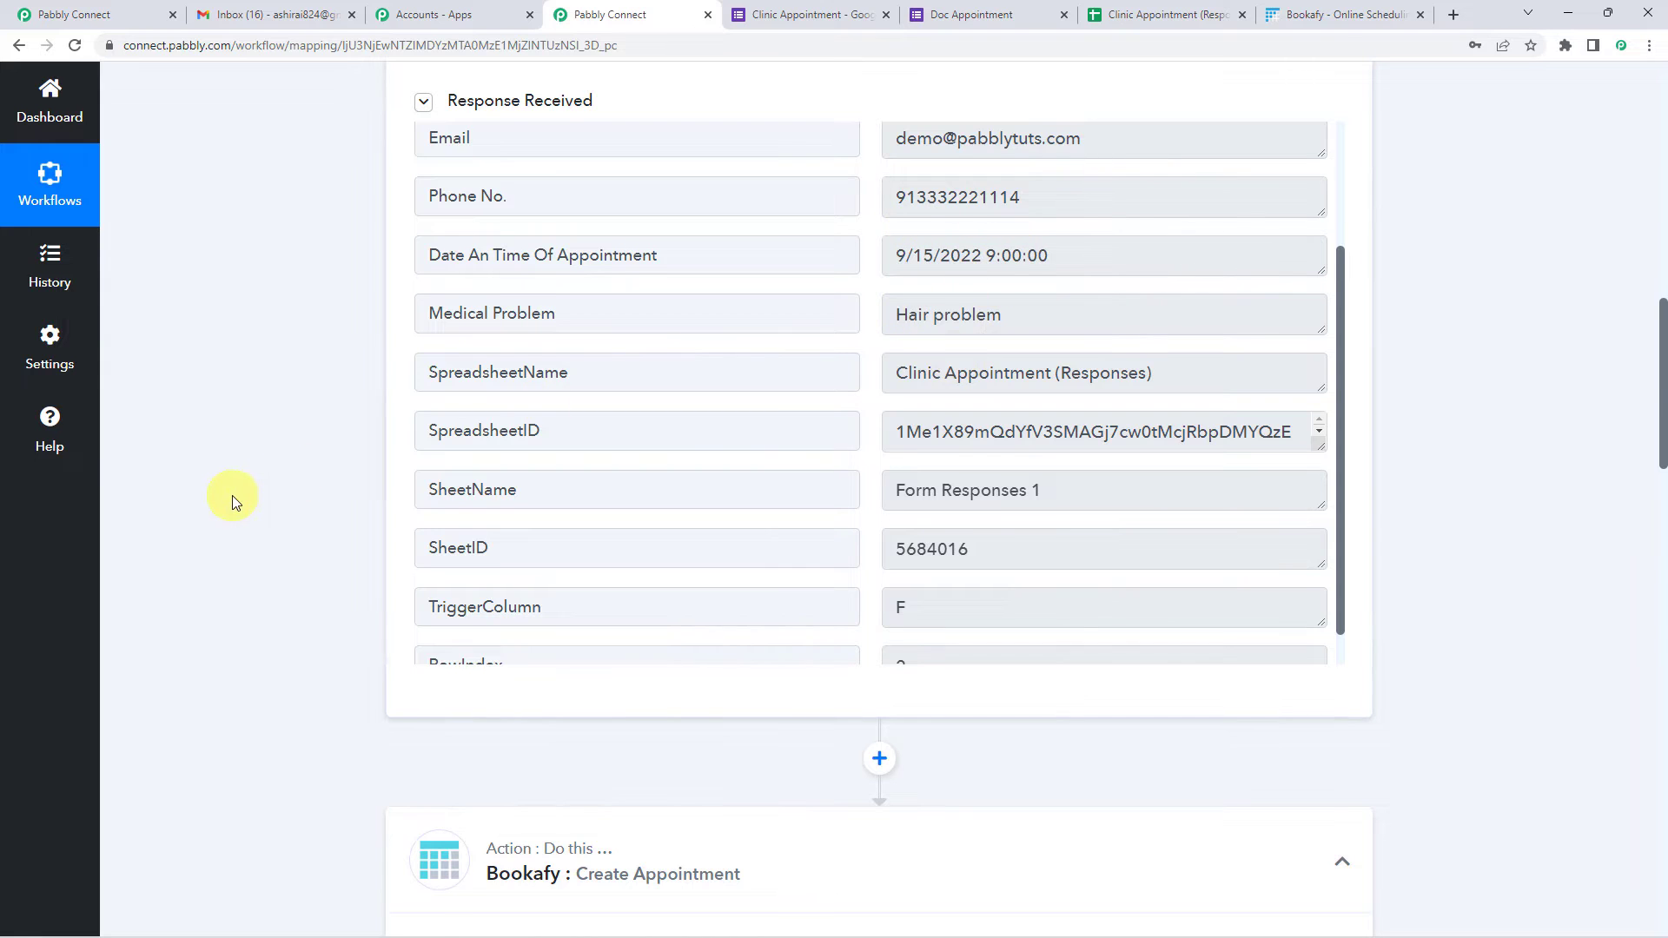
pyautogui.scroll(-12, 232, 501)
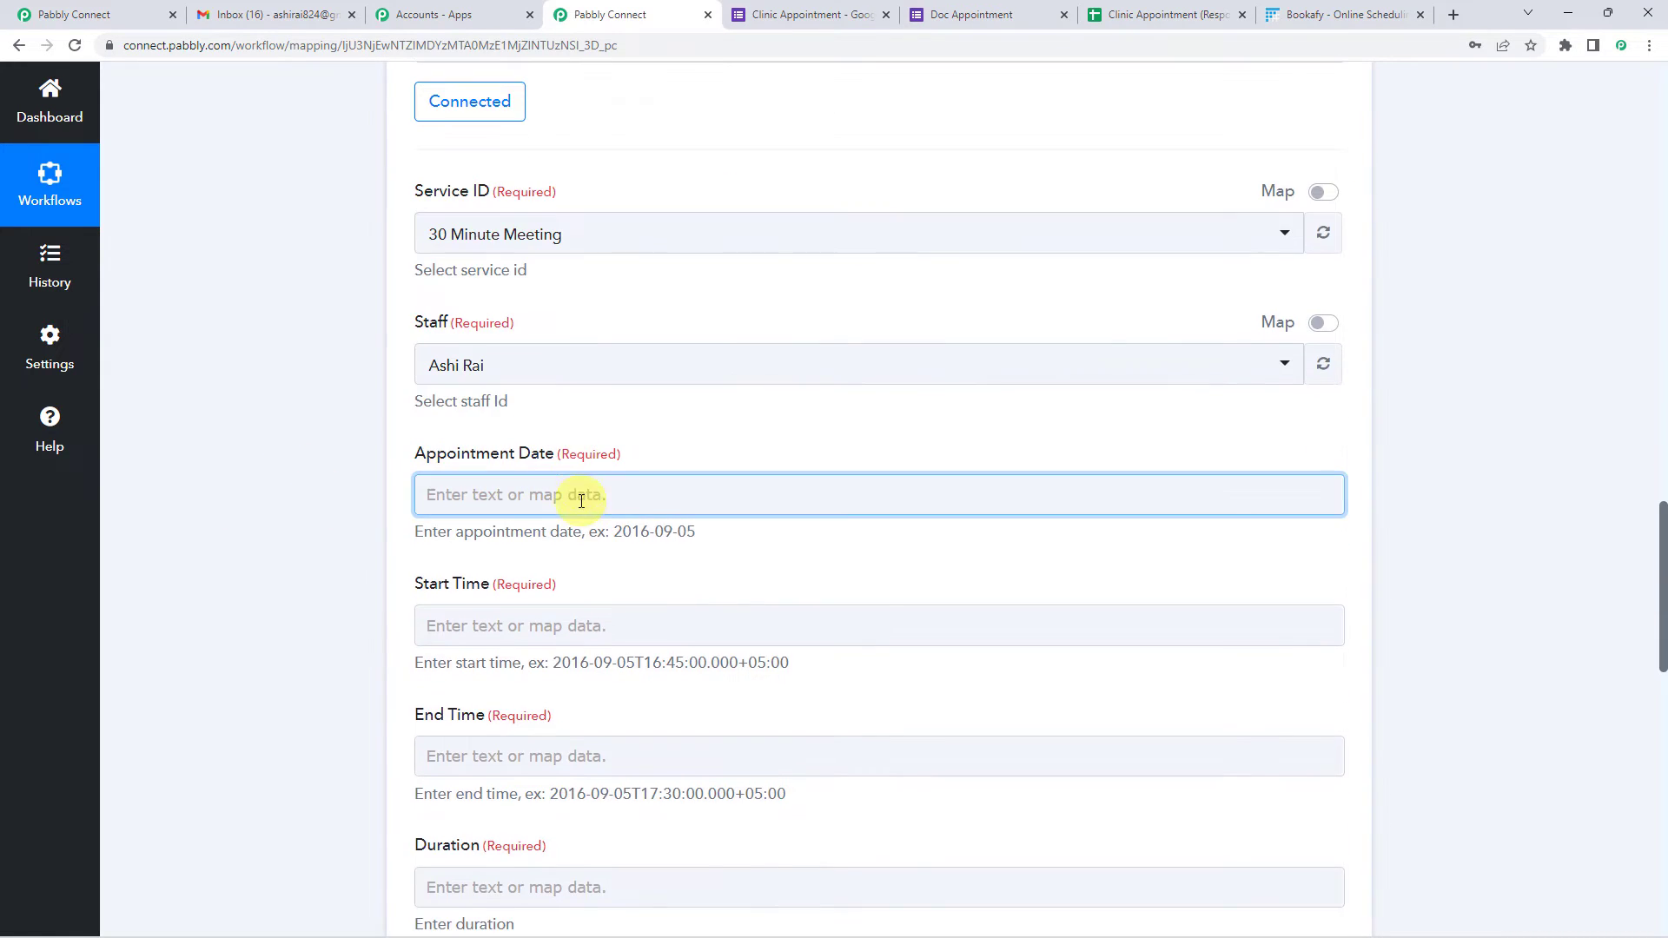
# - Search the mappable data for "dat" under Appointment Date and compare its format with the field's example, without mapping anything
pyautogui.click(581, 501)
pyautogui.scroll(-1, 566, 786)
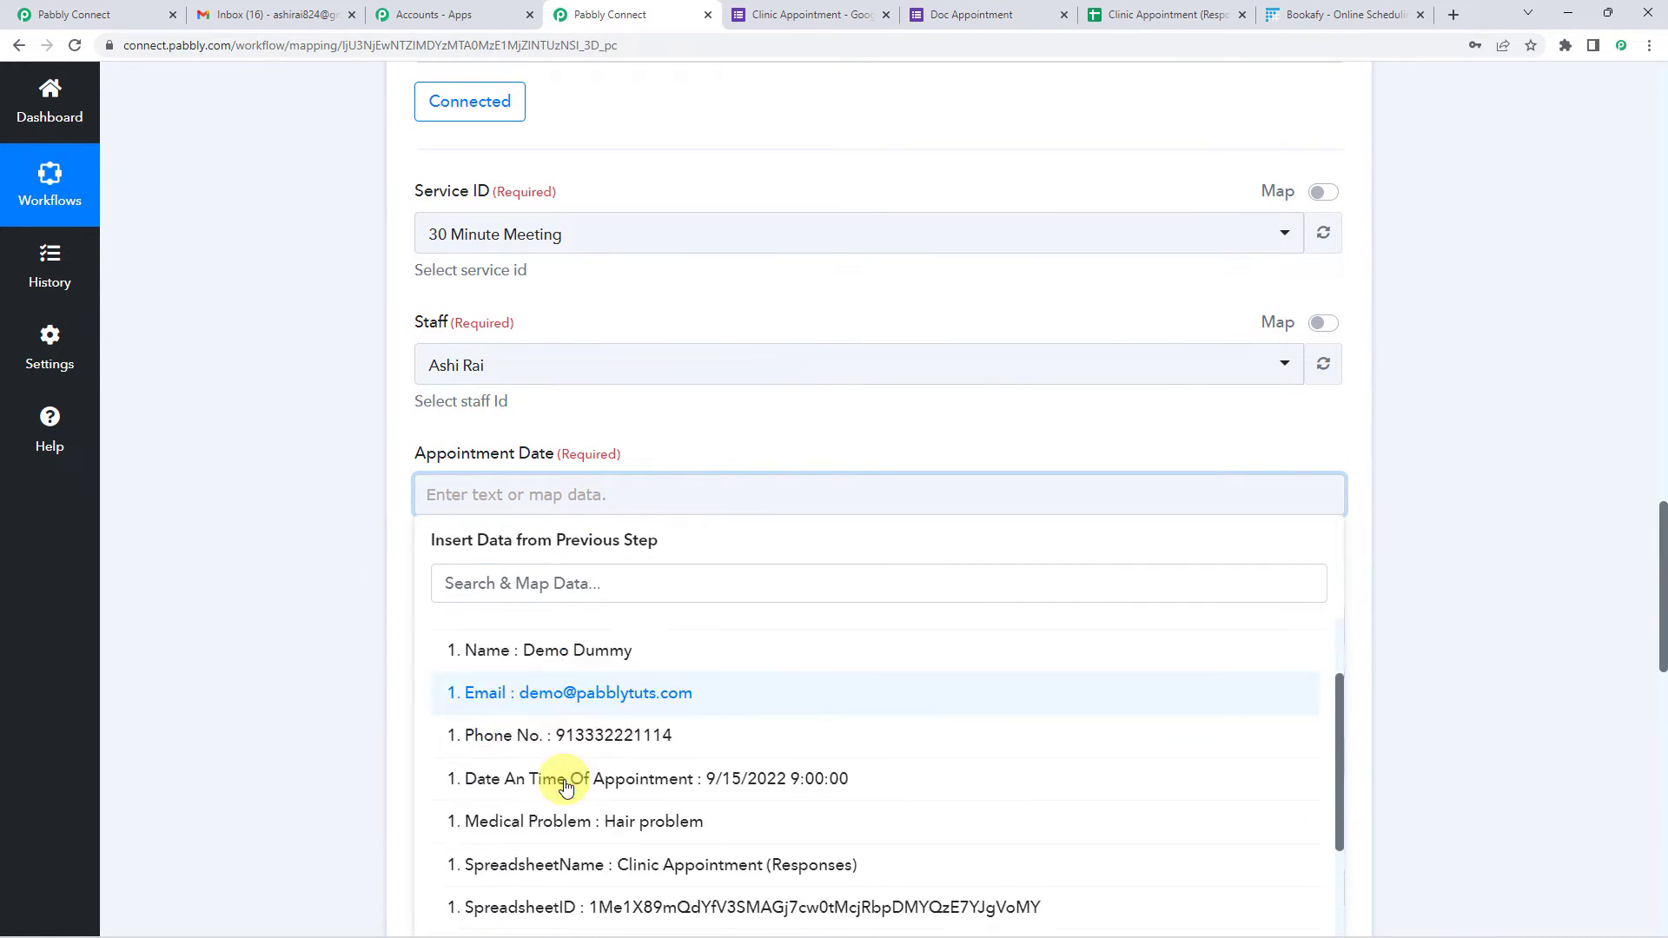
pyautogui.scroll(-2, 566, 782)
pyautogui.scroll(4, 558, 686)
pyautogui.click(566, 583)
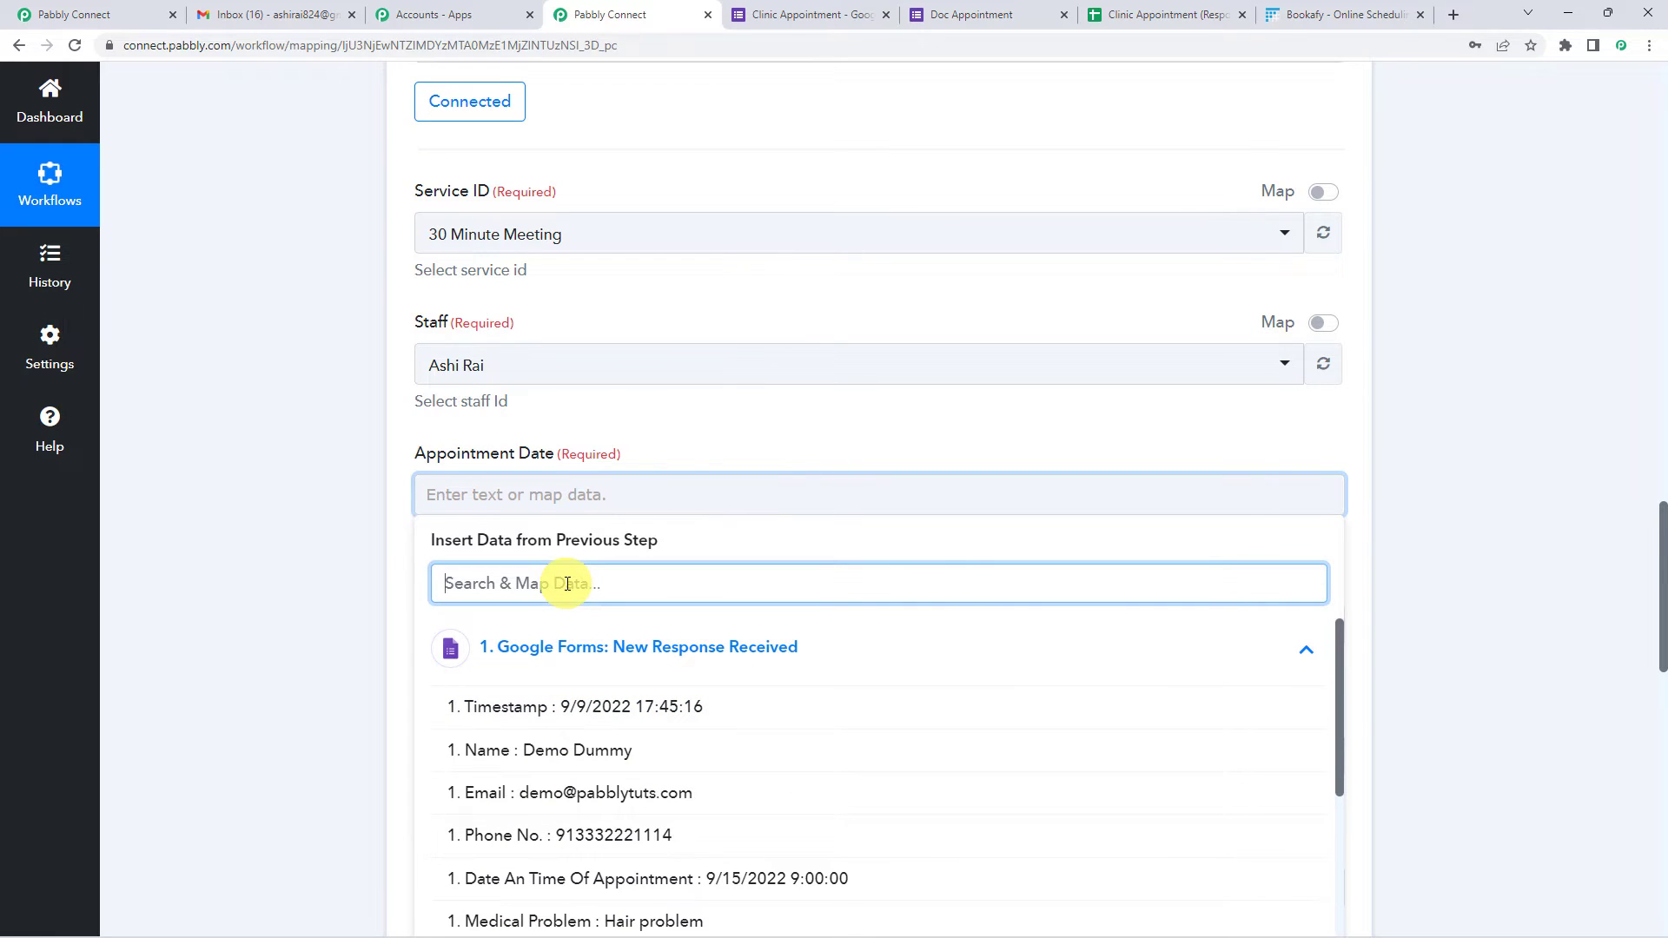
pyautogui.write('dat')
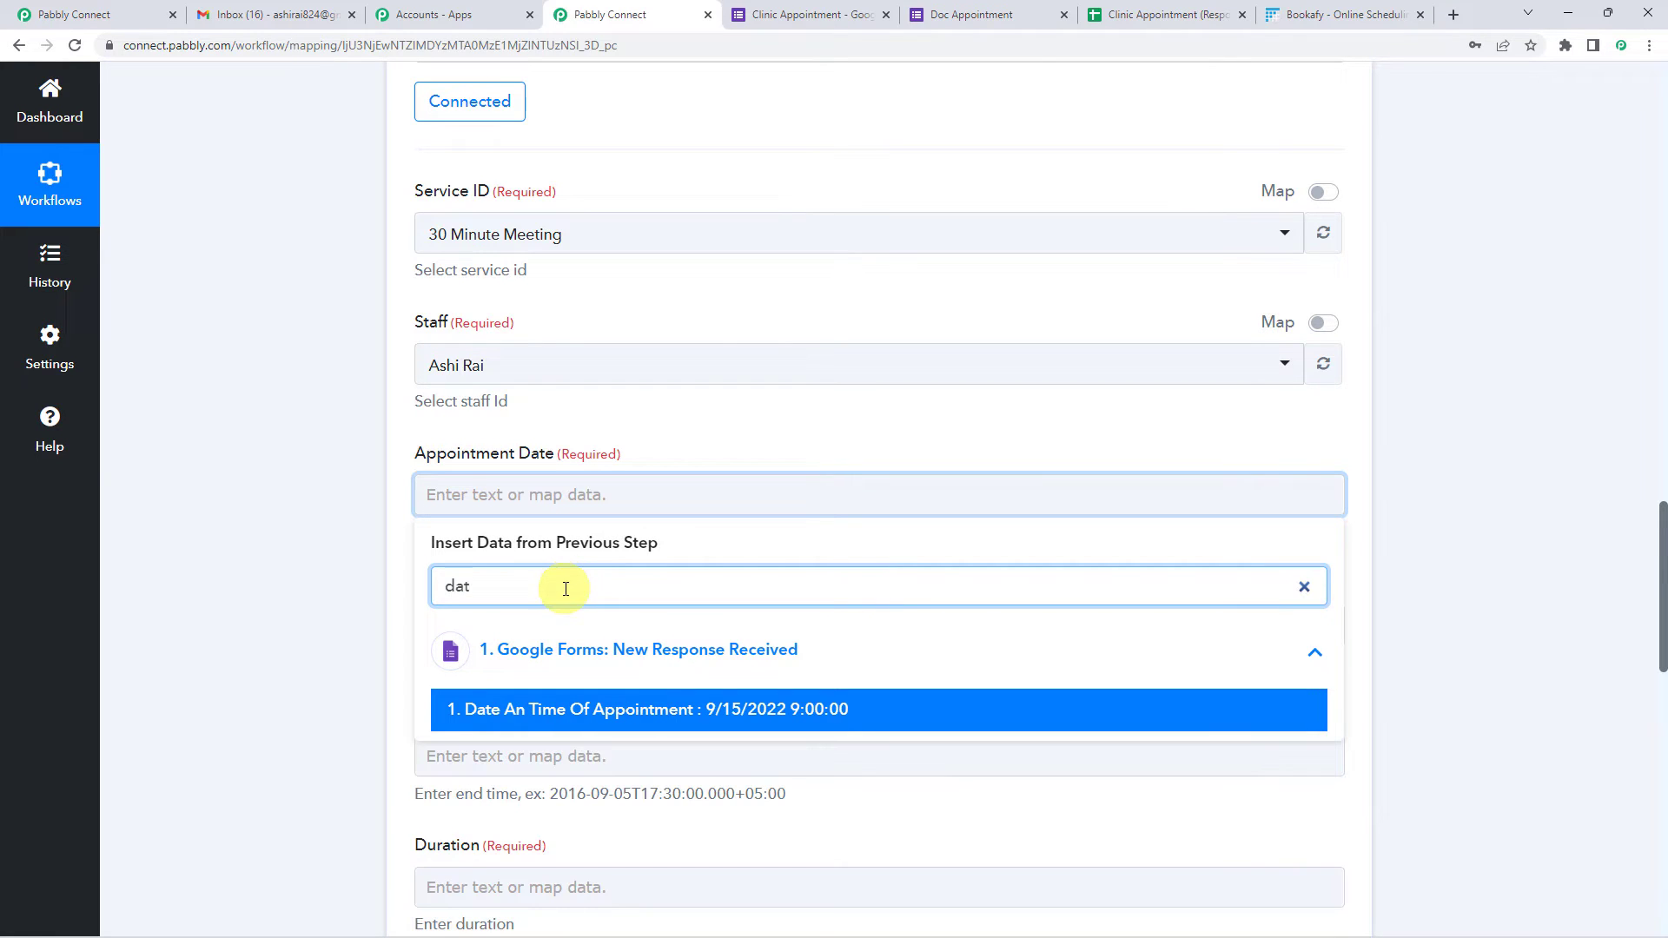
pyautogui.scroll(-1, 566, 589)
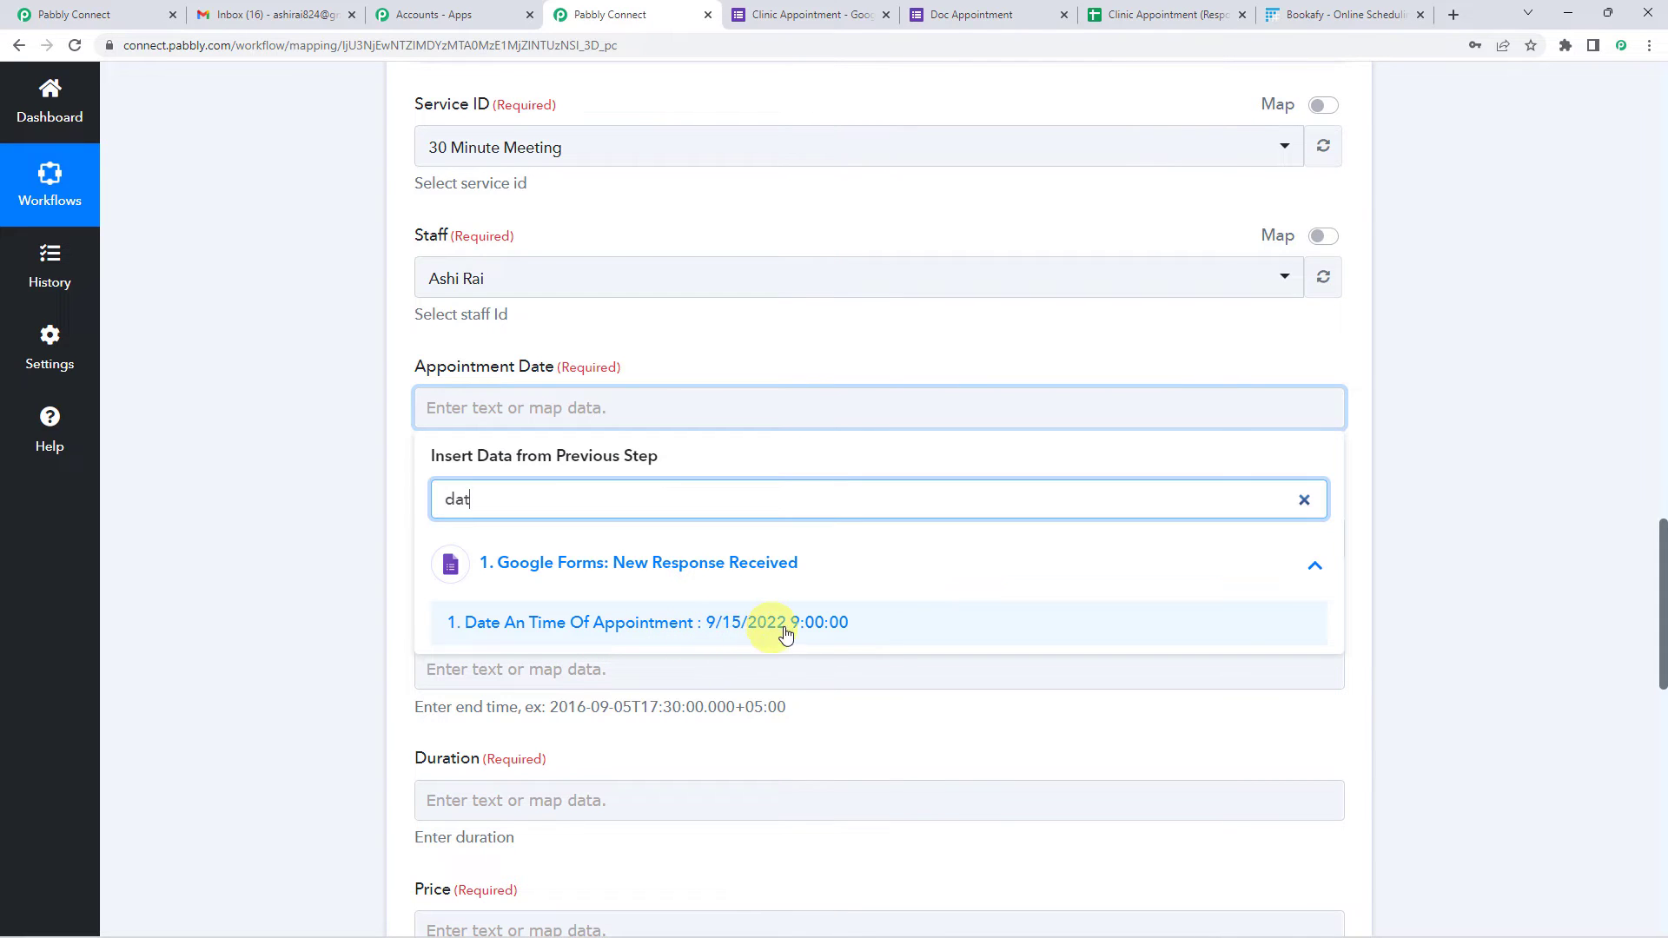
pyautogui.click(715, 465)
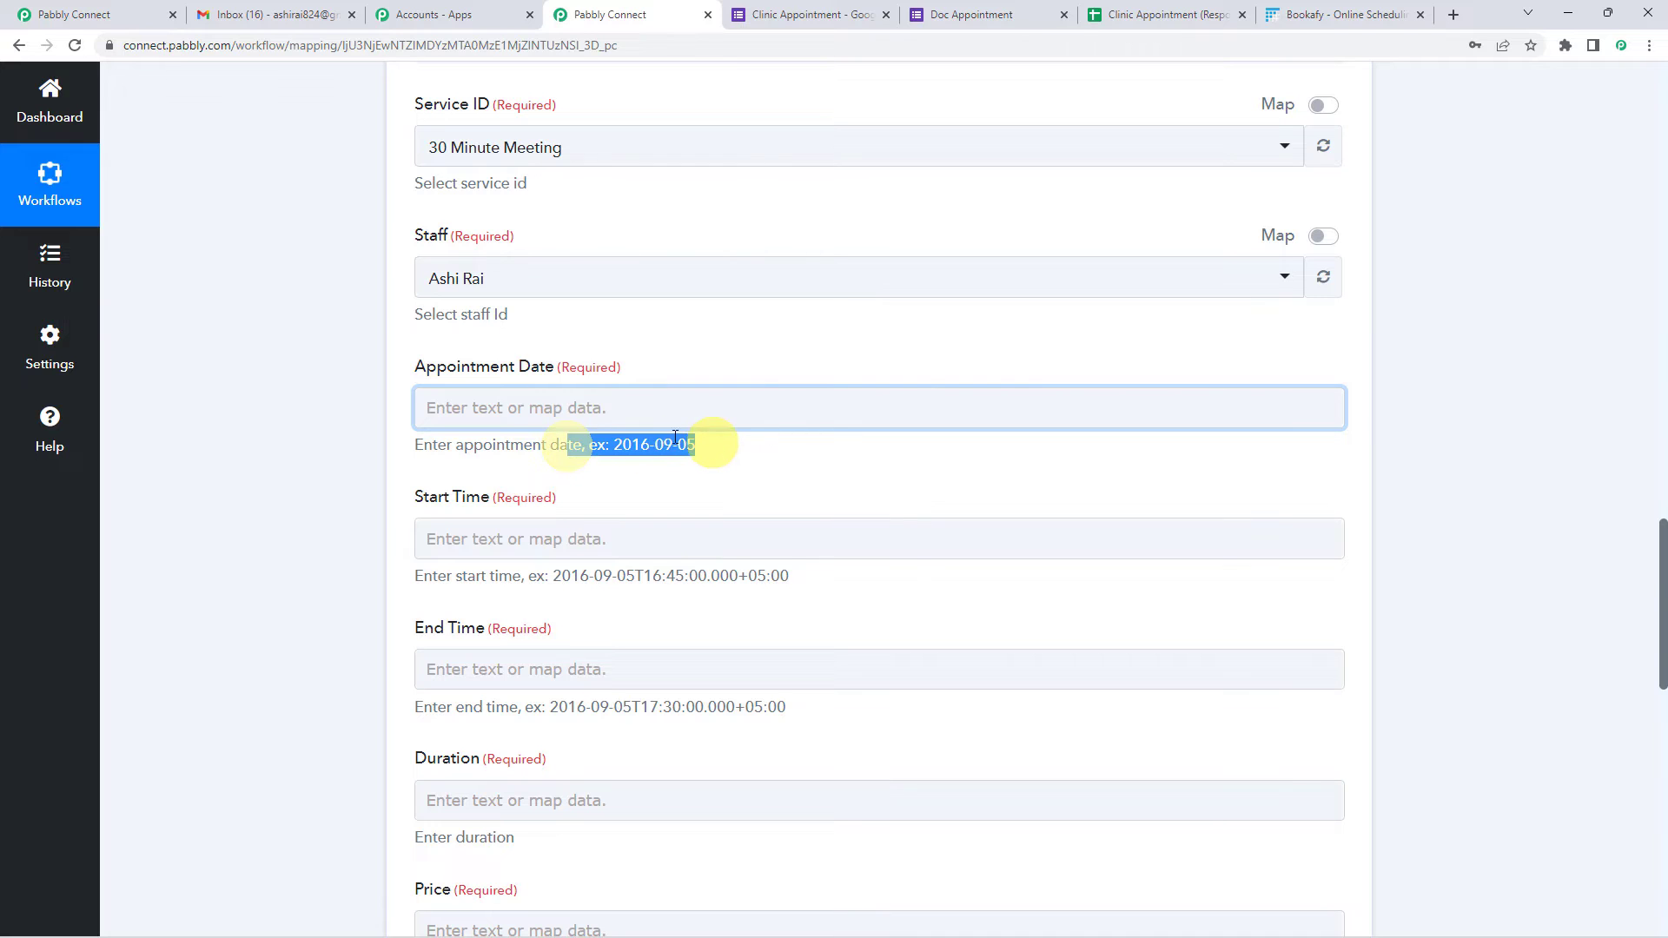
pyautogui.click(622, 409)
pyautogui.click(606, 565)
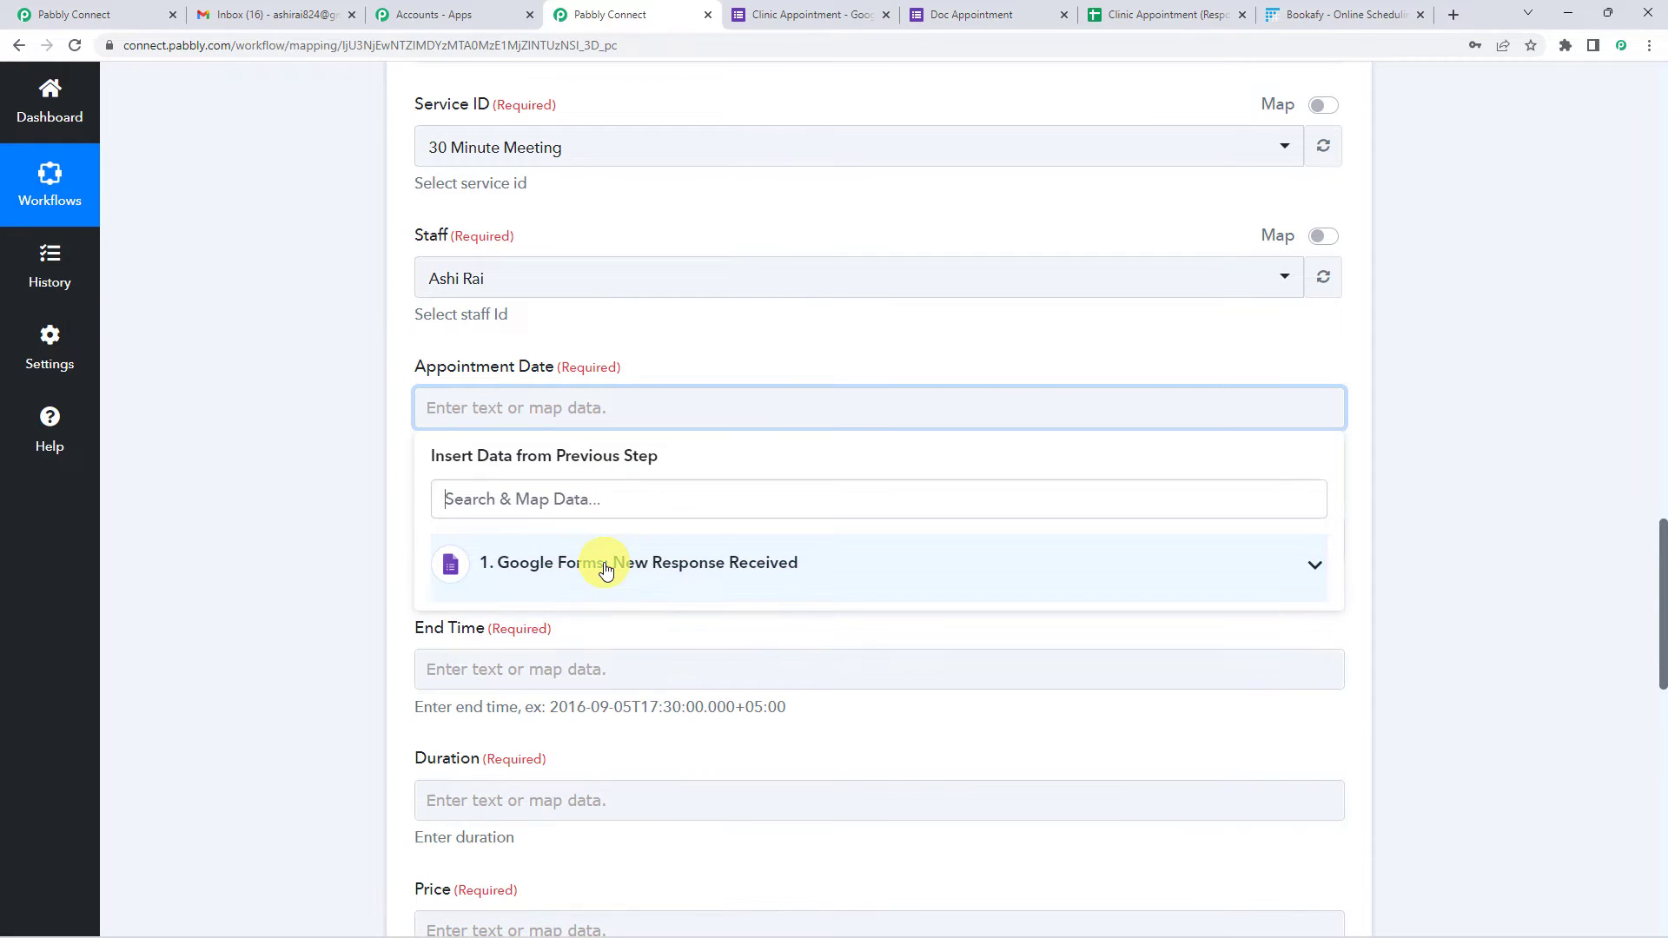
pyautogui.click(393, 472)
# - Add a Text Formatter by Pabbly action with the Split Text event between Google Forms and Bookafy, and connect it
pyautogui.scroll(10, 394, 472)
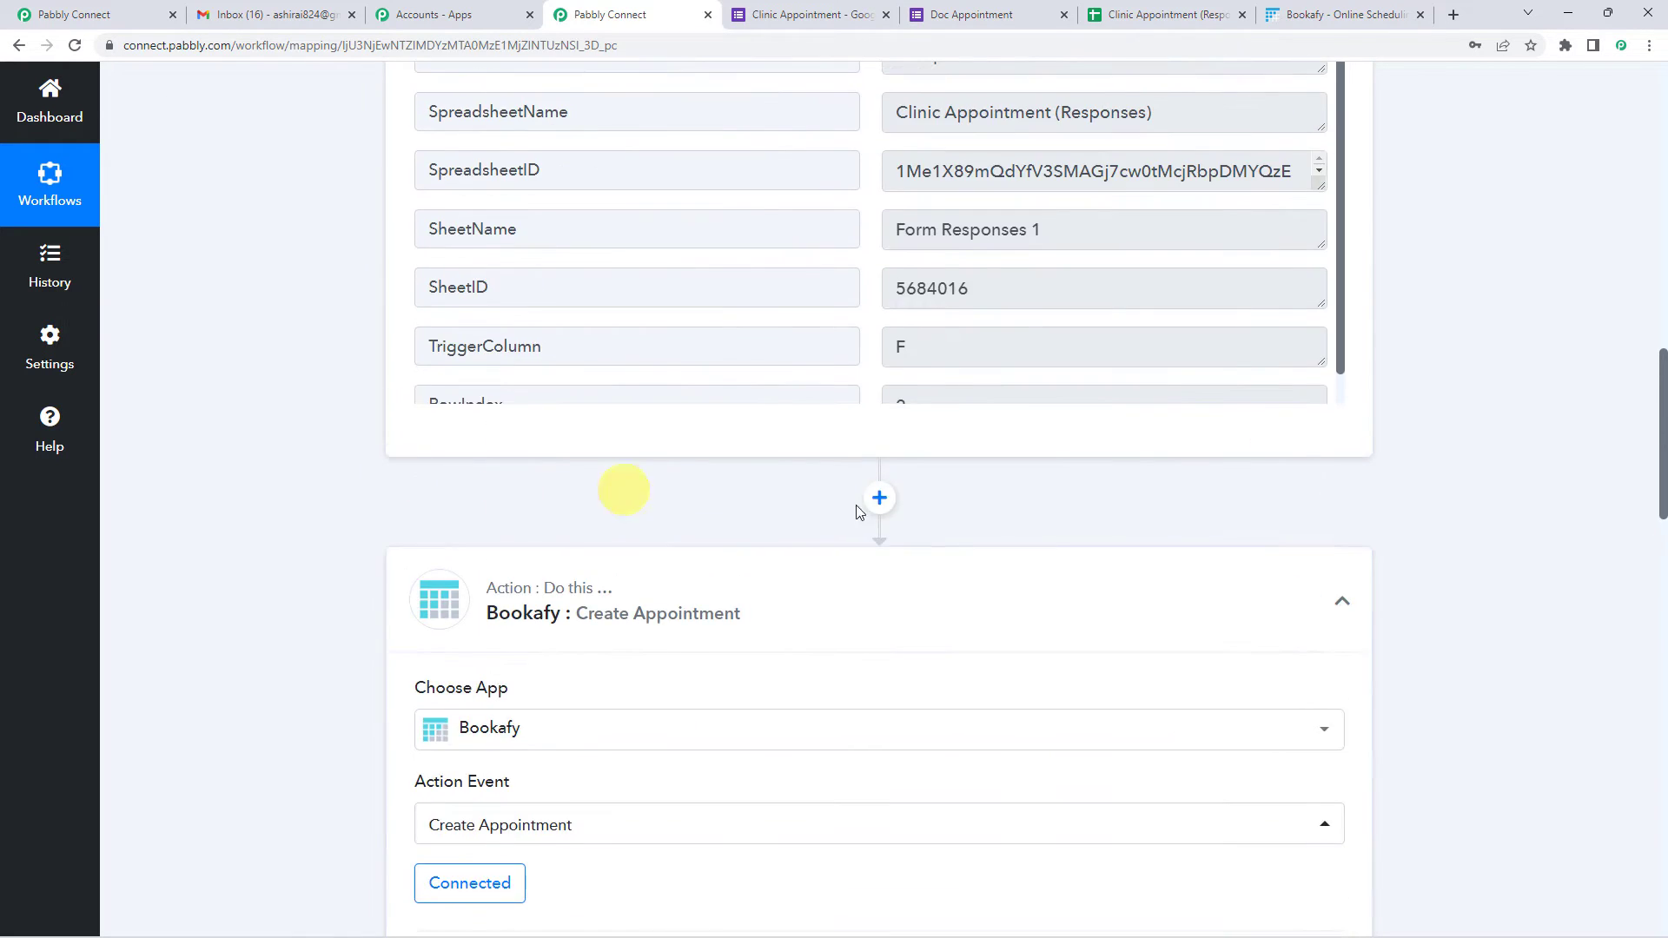
pyautogui.click(879, 498)
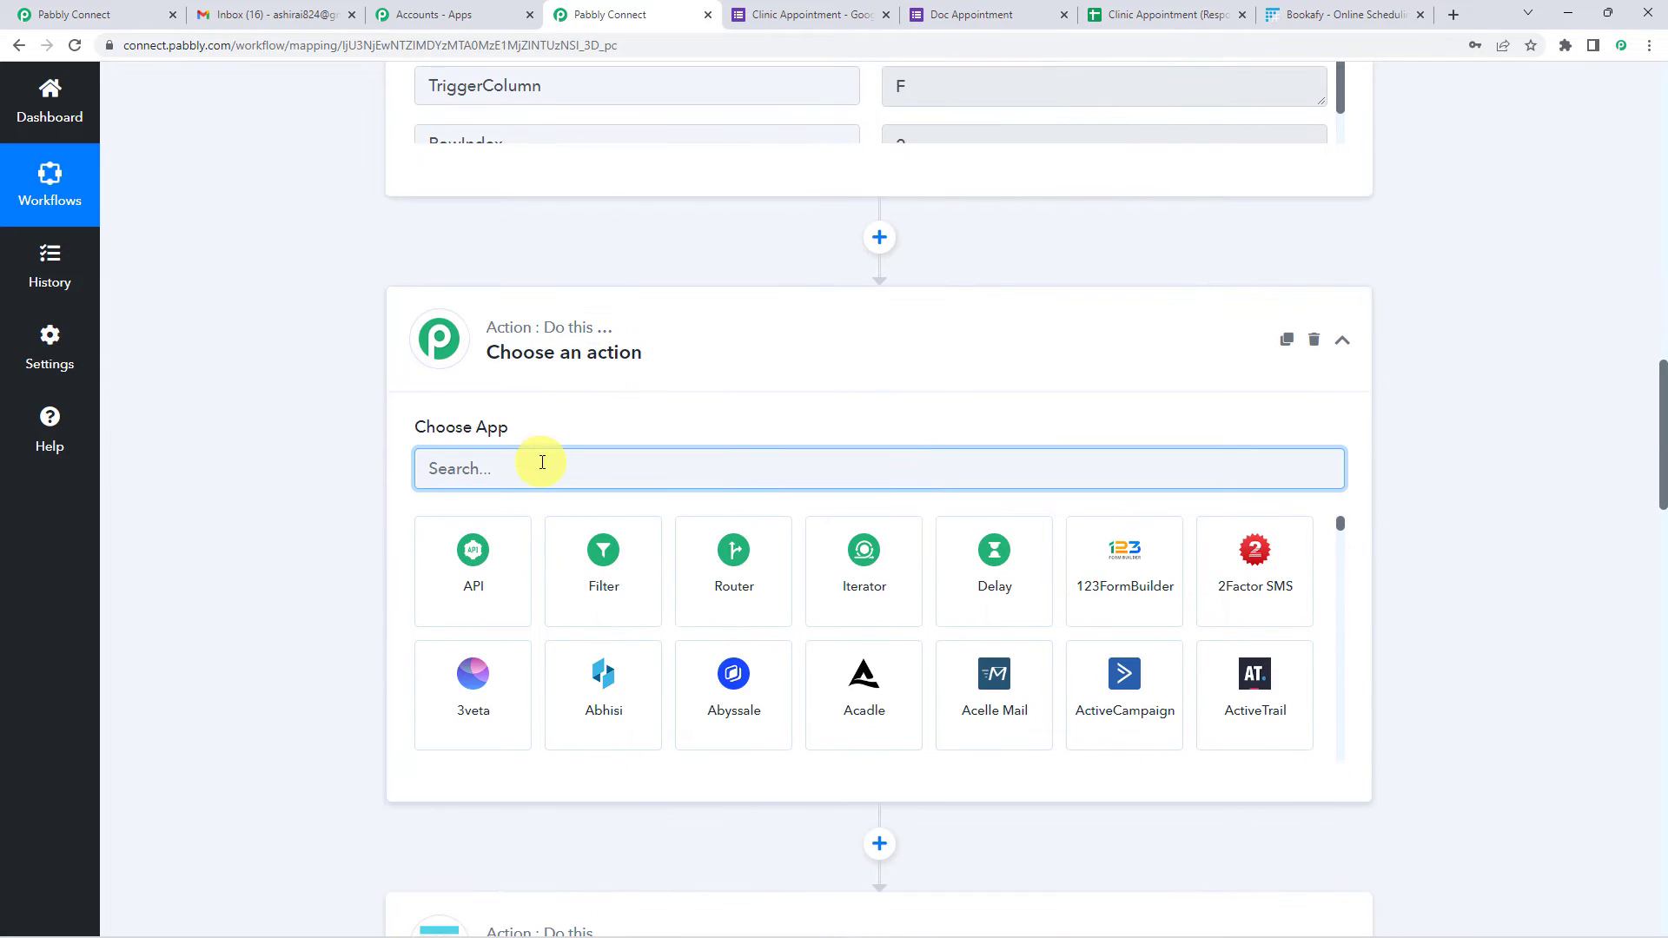
pyautogui.write('text')
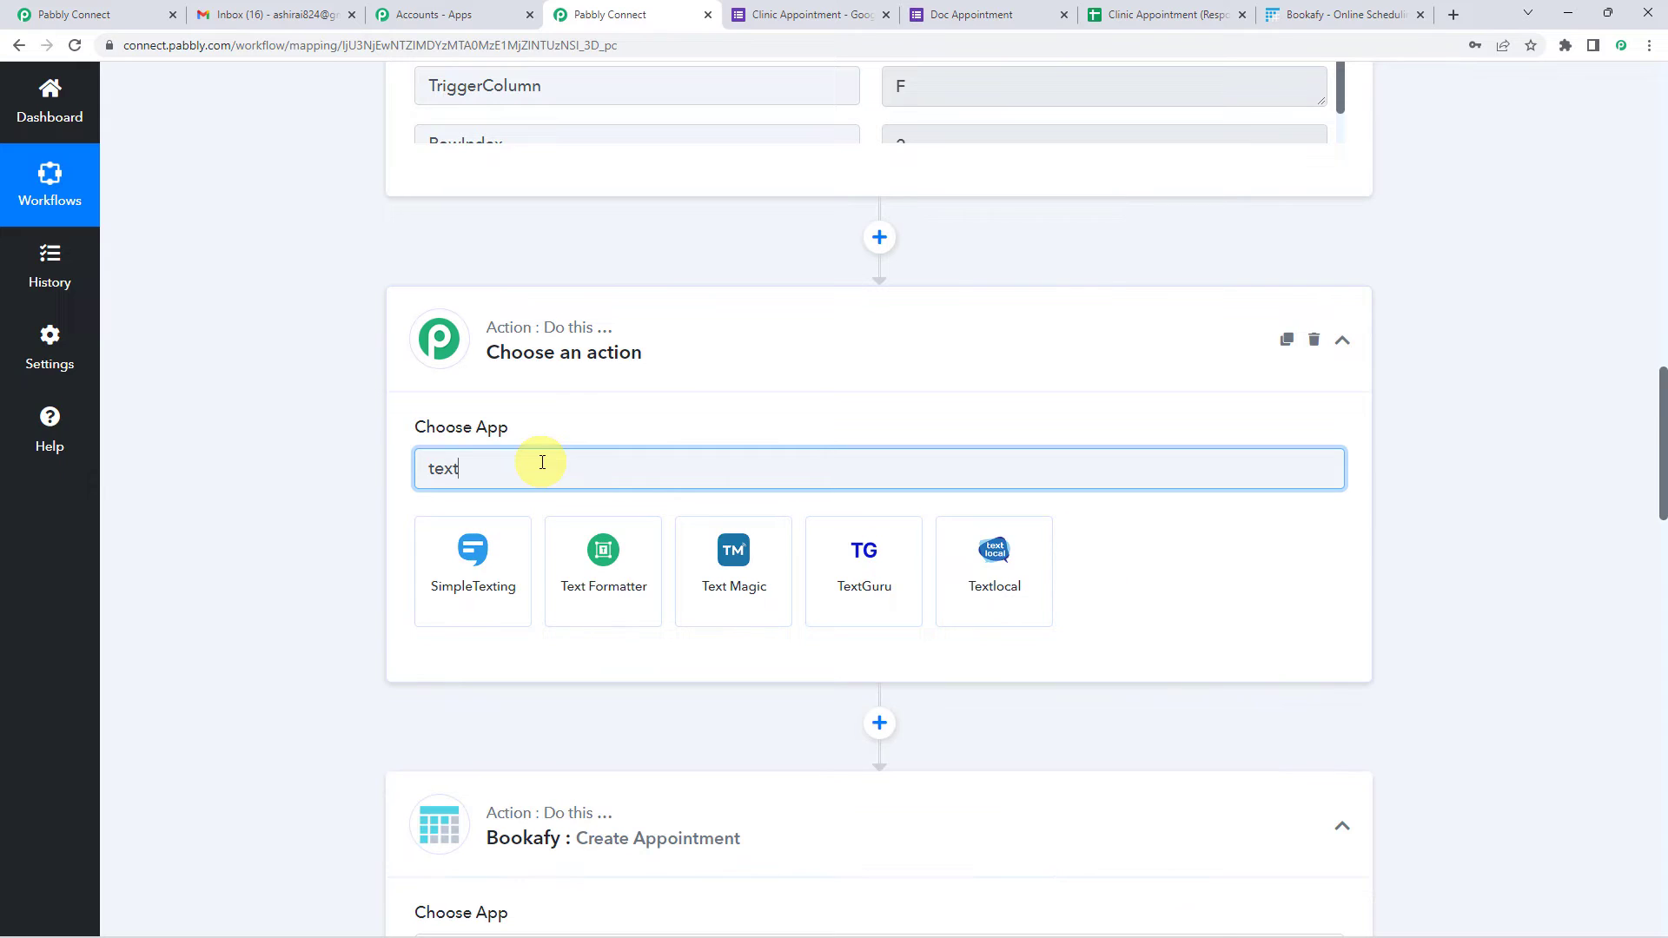
pyautogui.click(607, 567)
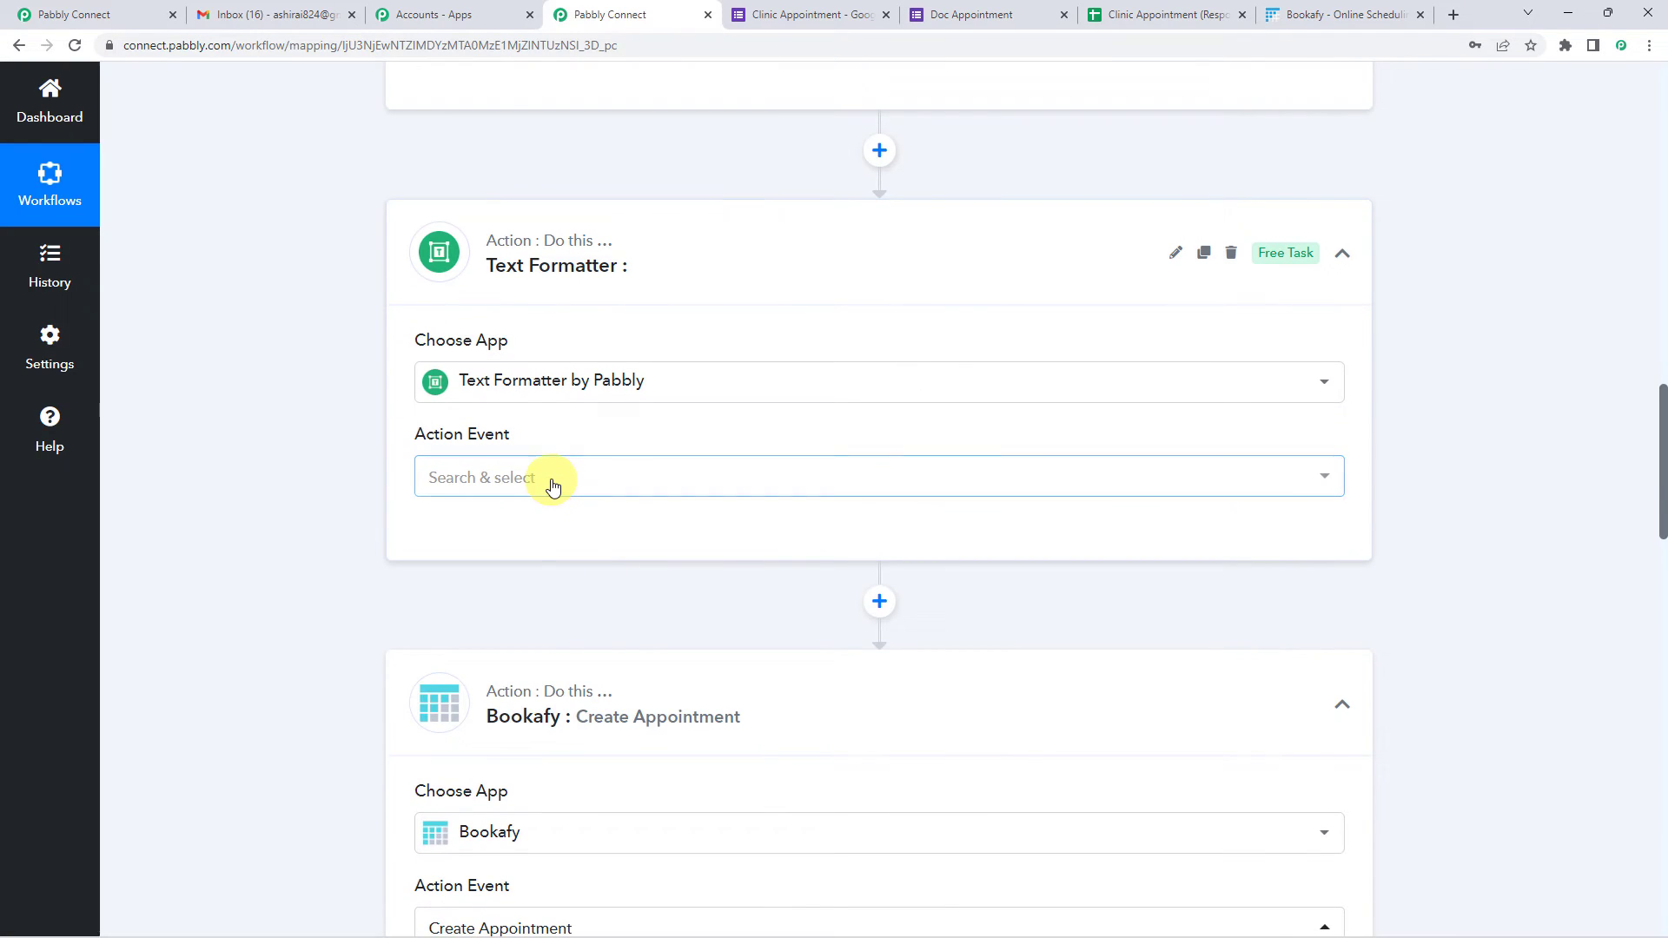
pyautogui.click(551, 482)
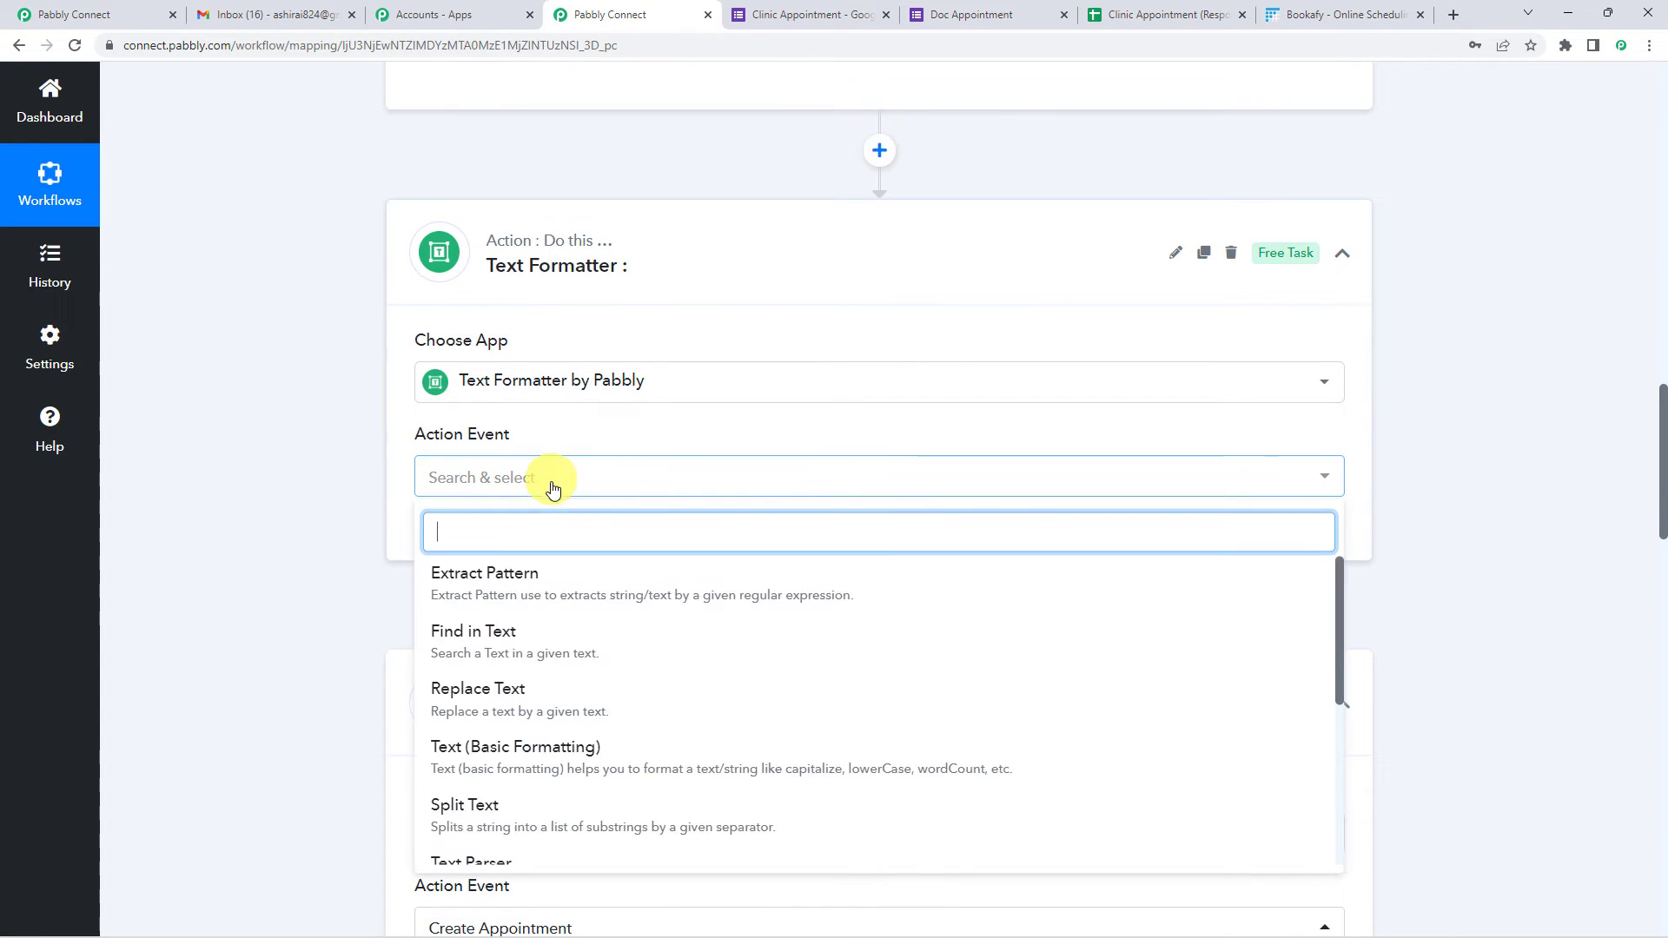
pyautogui.click(477, 803)
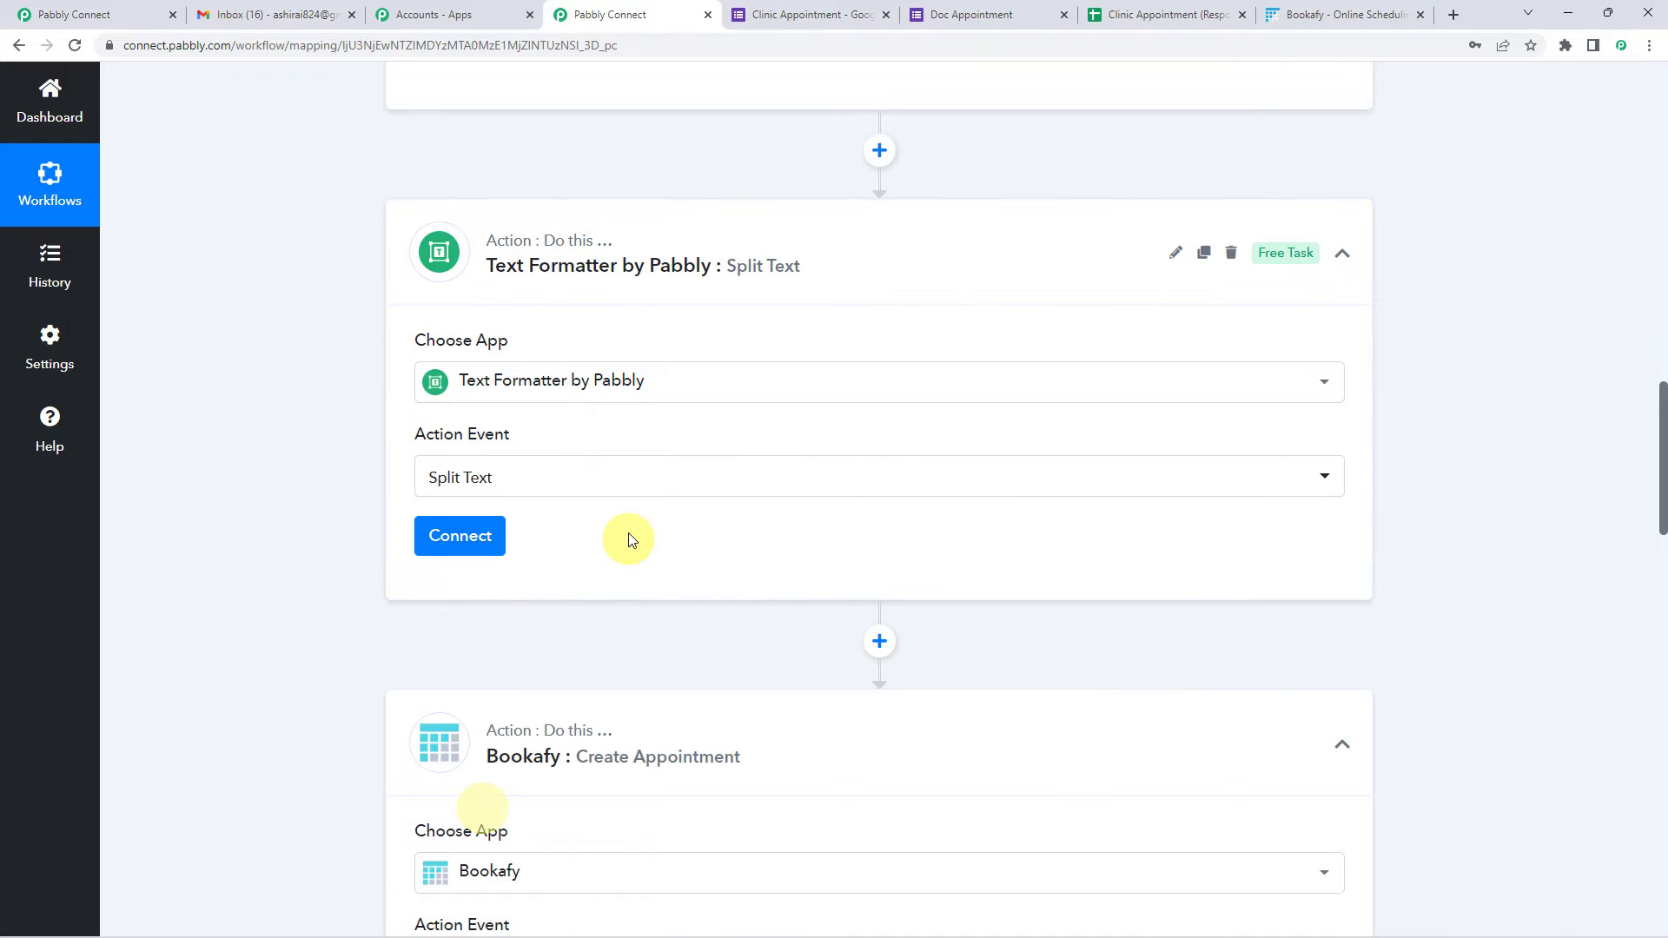
pyautogui.scroll(-2, 634, 536)
pyautogui.click(461, 366)
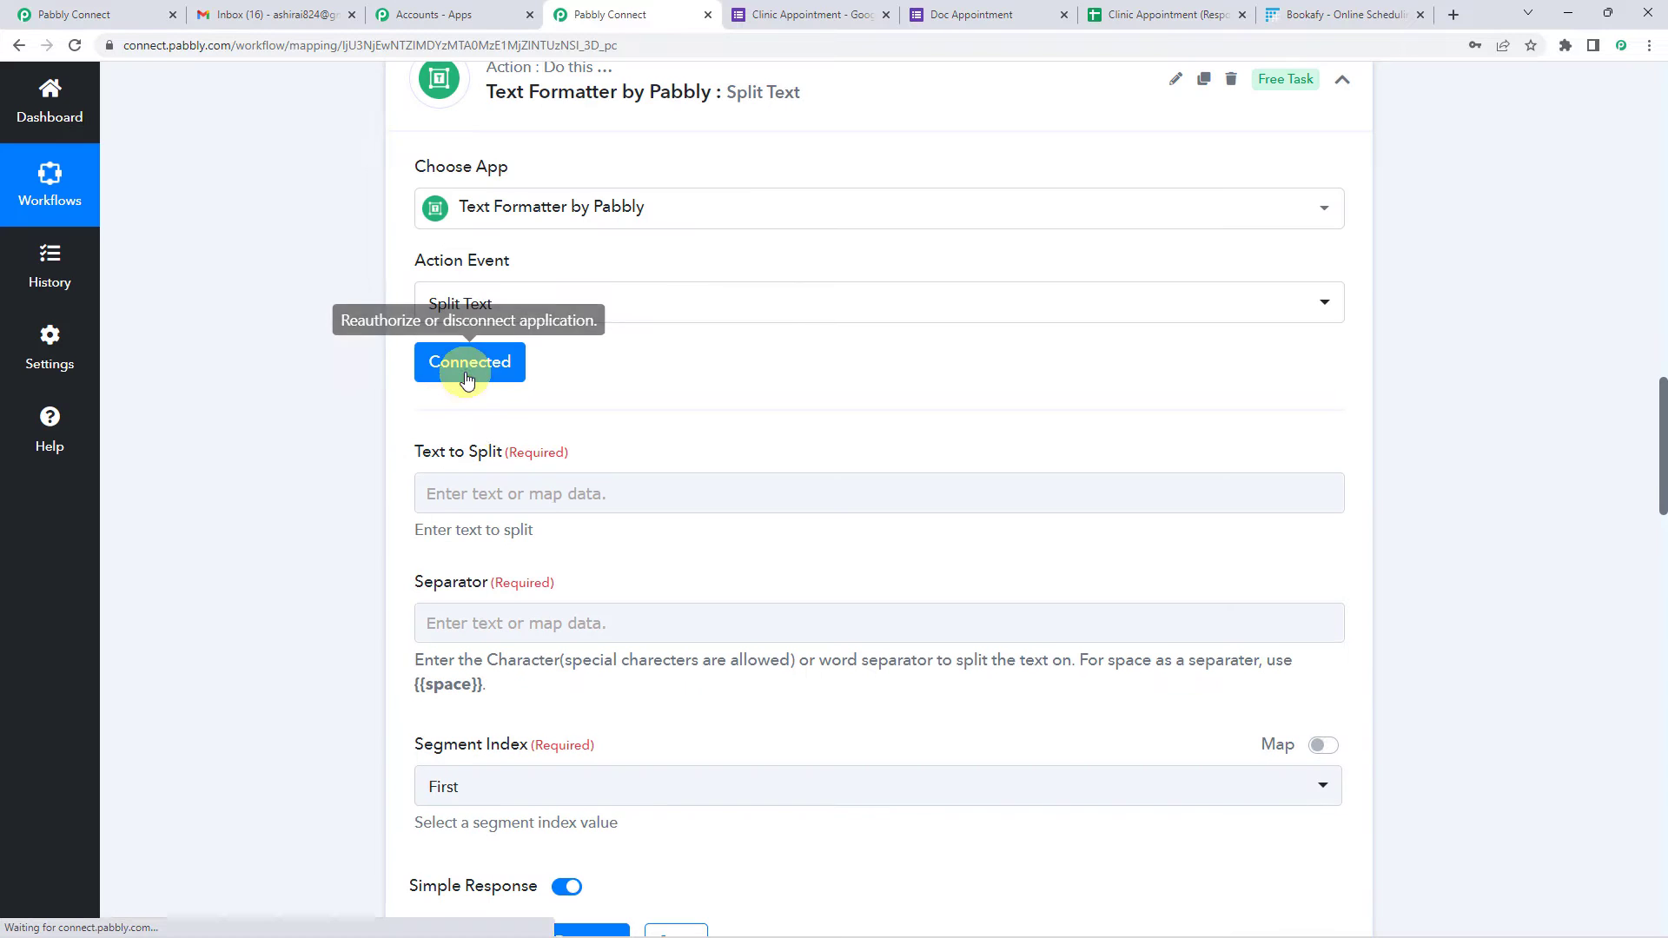
# - Map Date An Time Of Appointment from the Google Forms response as the Text to Split
pyautogui.scroll(1, 597, 432)
pyautogui.click(584, 408)
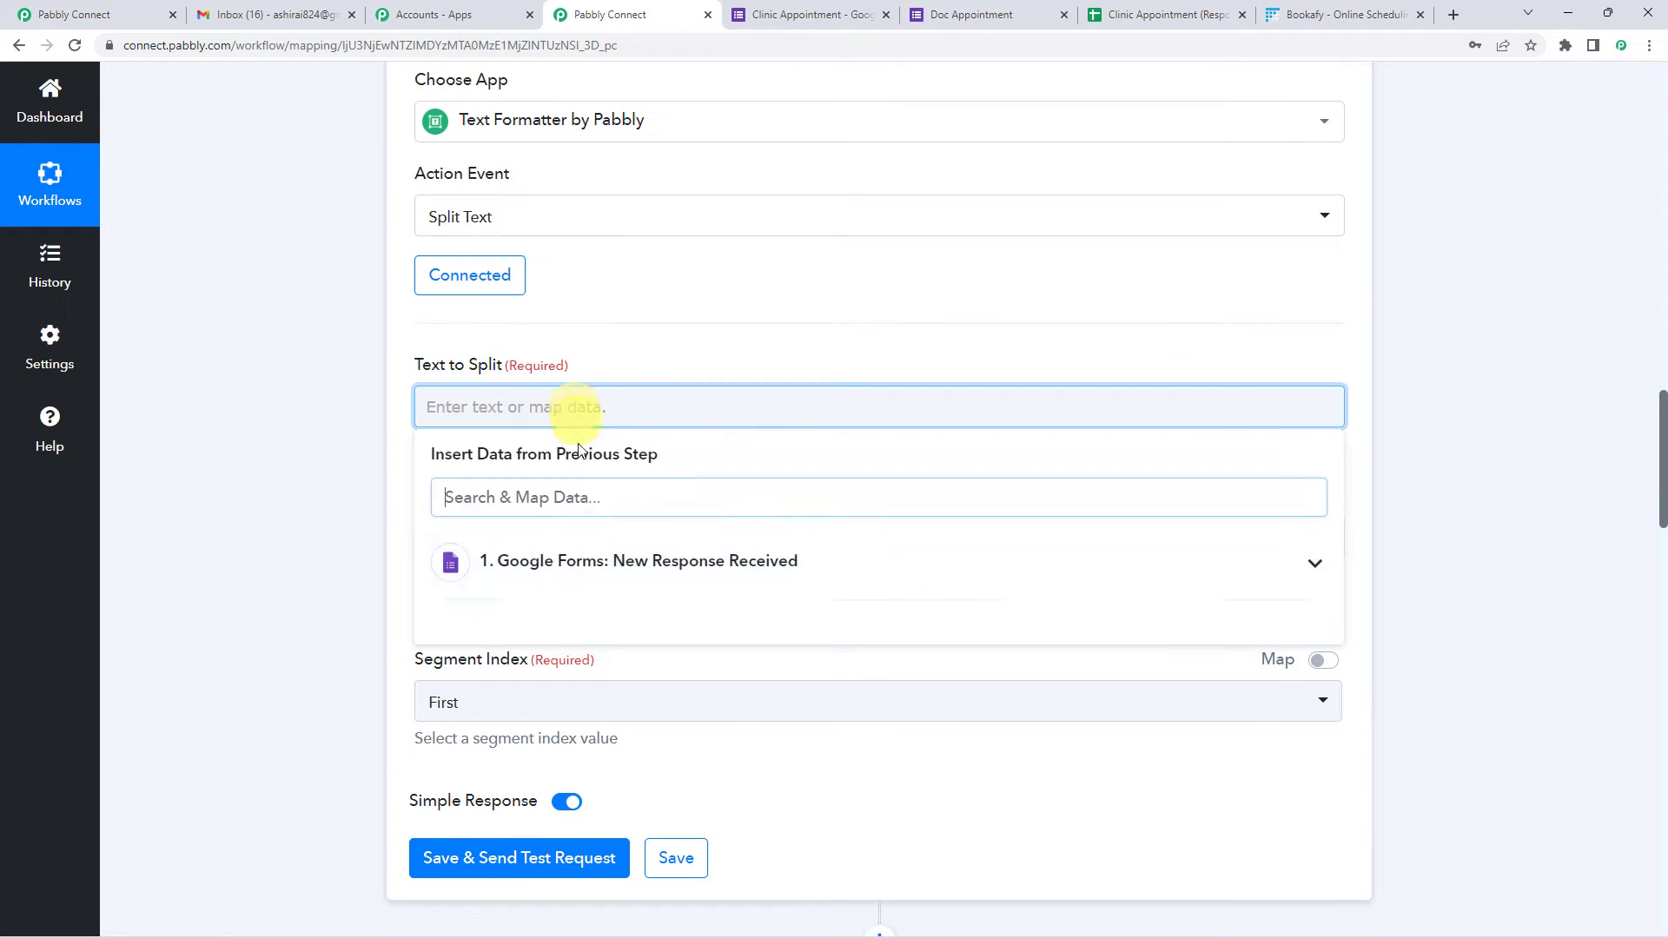
pyautogui.click(584, 560)
pyautogui.write('dat')
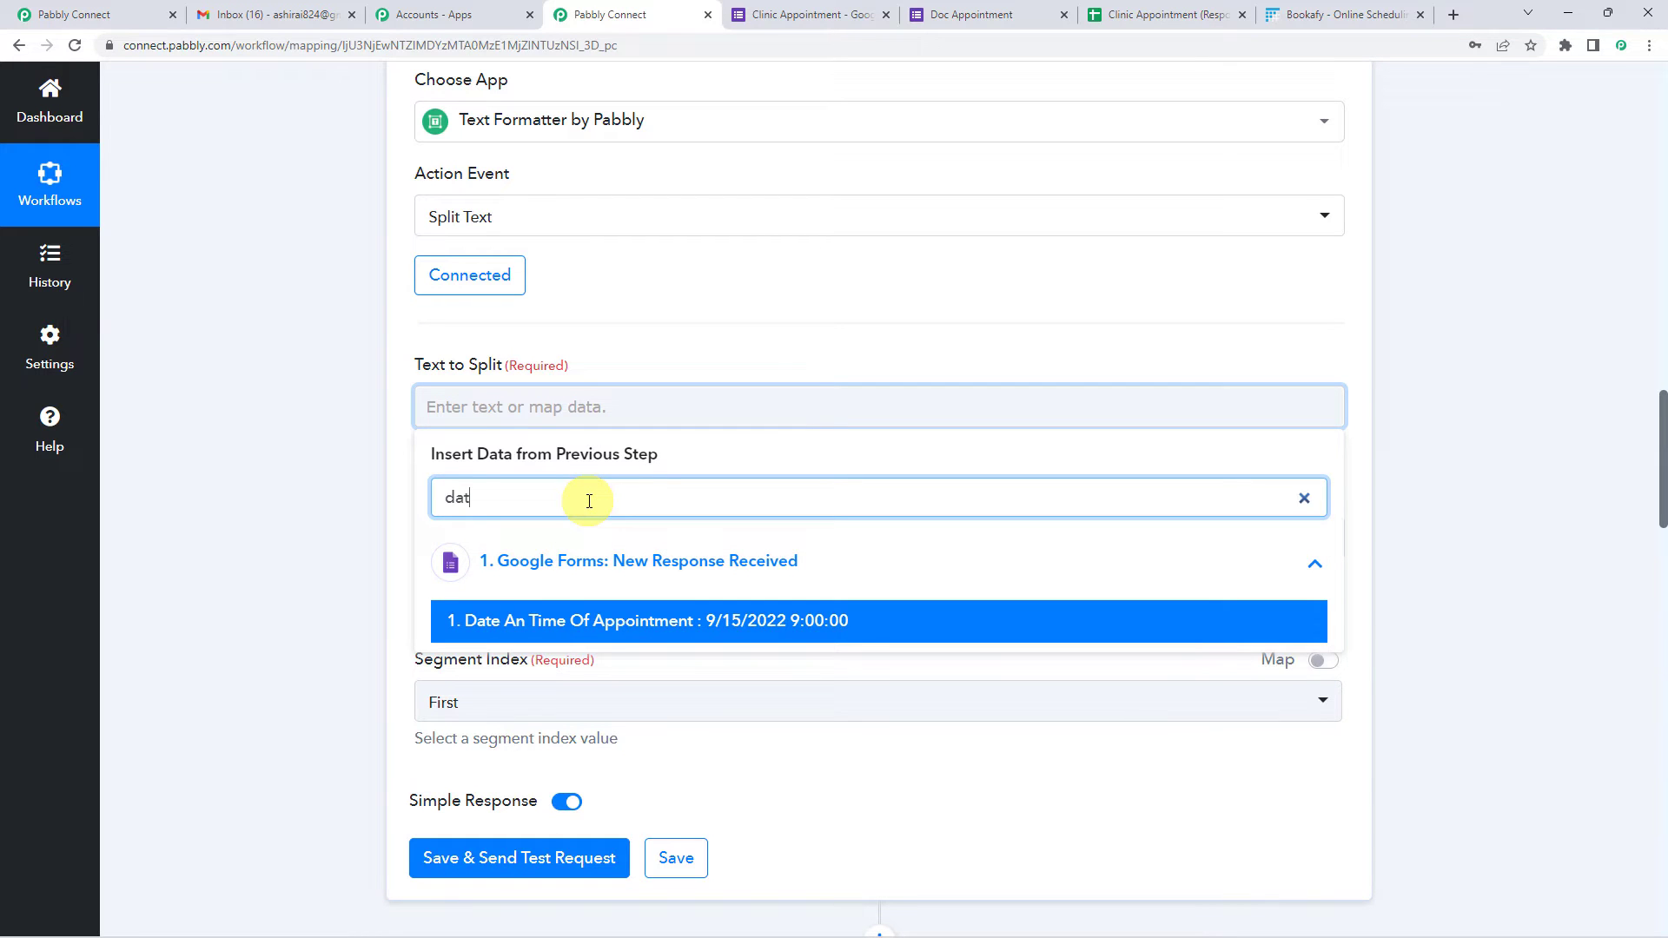
pyautogui.write('e')
pyautogui.click(634, 622)
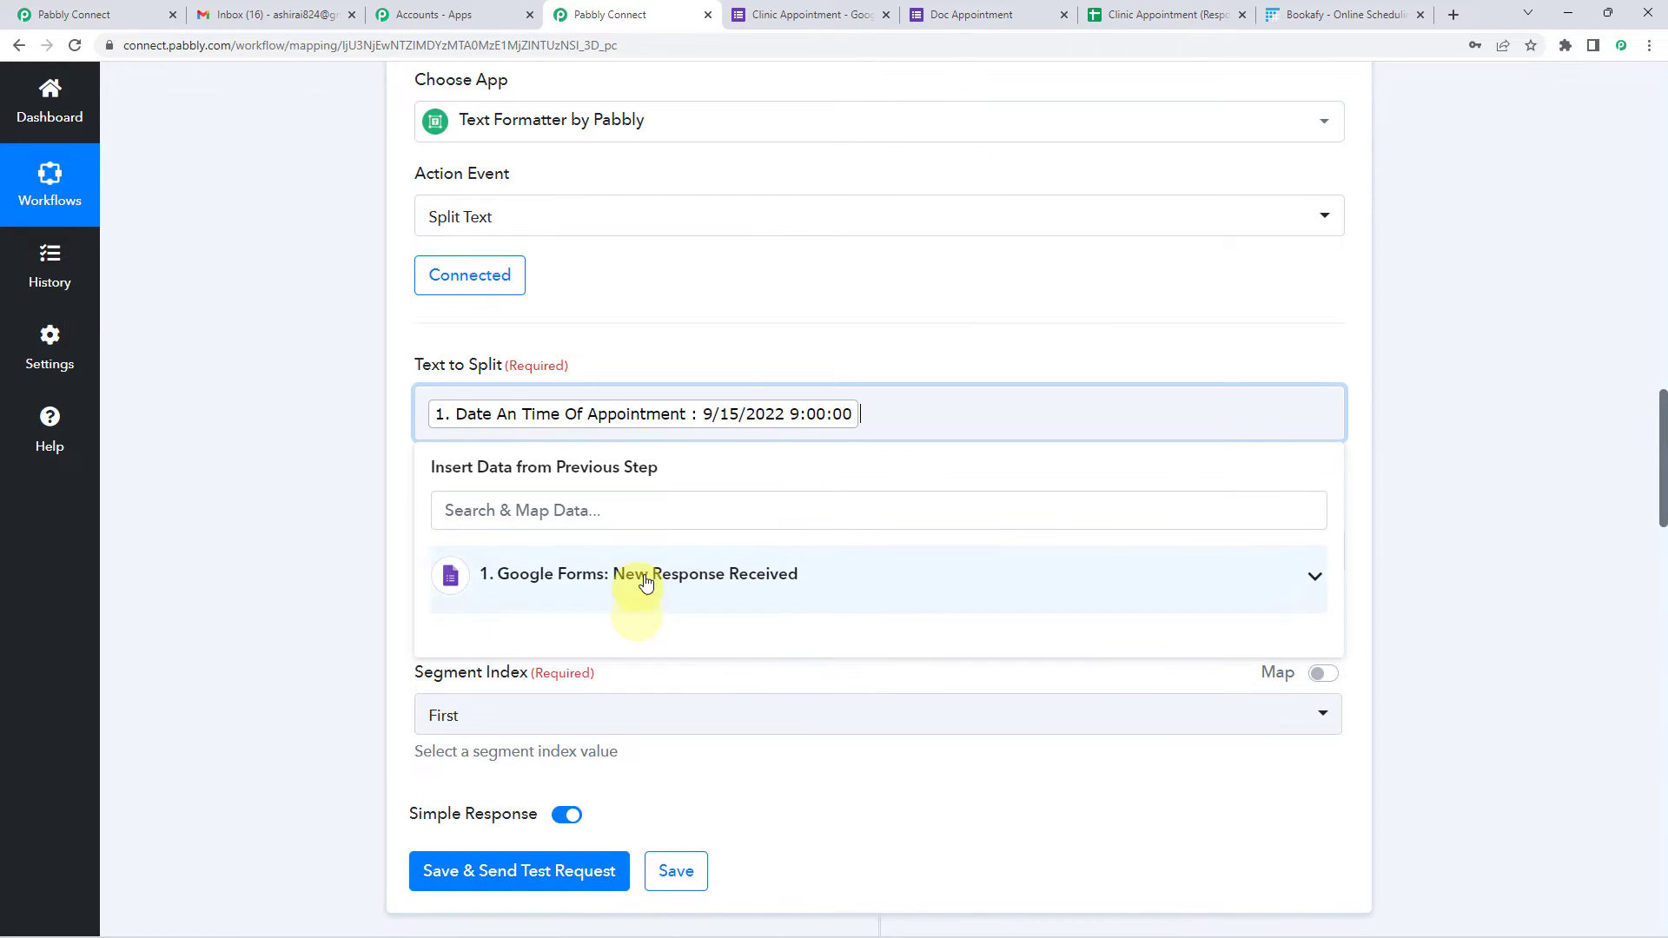
pyautogui.click(826, 365)
# - Set the Separator to {{space}} and the Segment Index to All, and save the split action with a test request
pyautogui.scroll(-2, 788, 402)
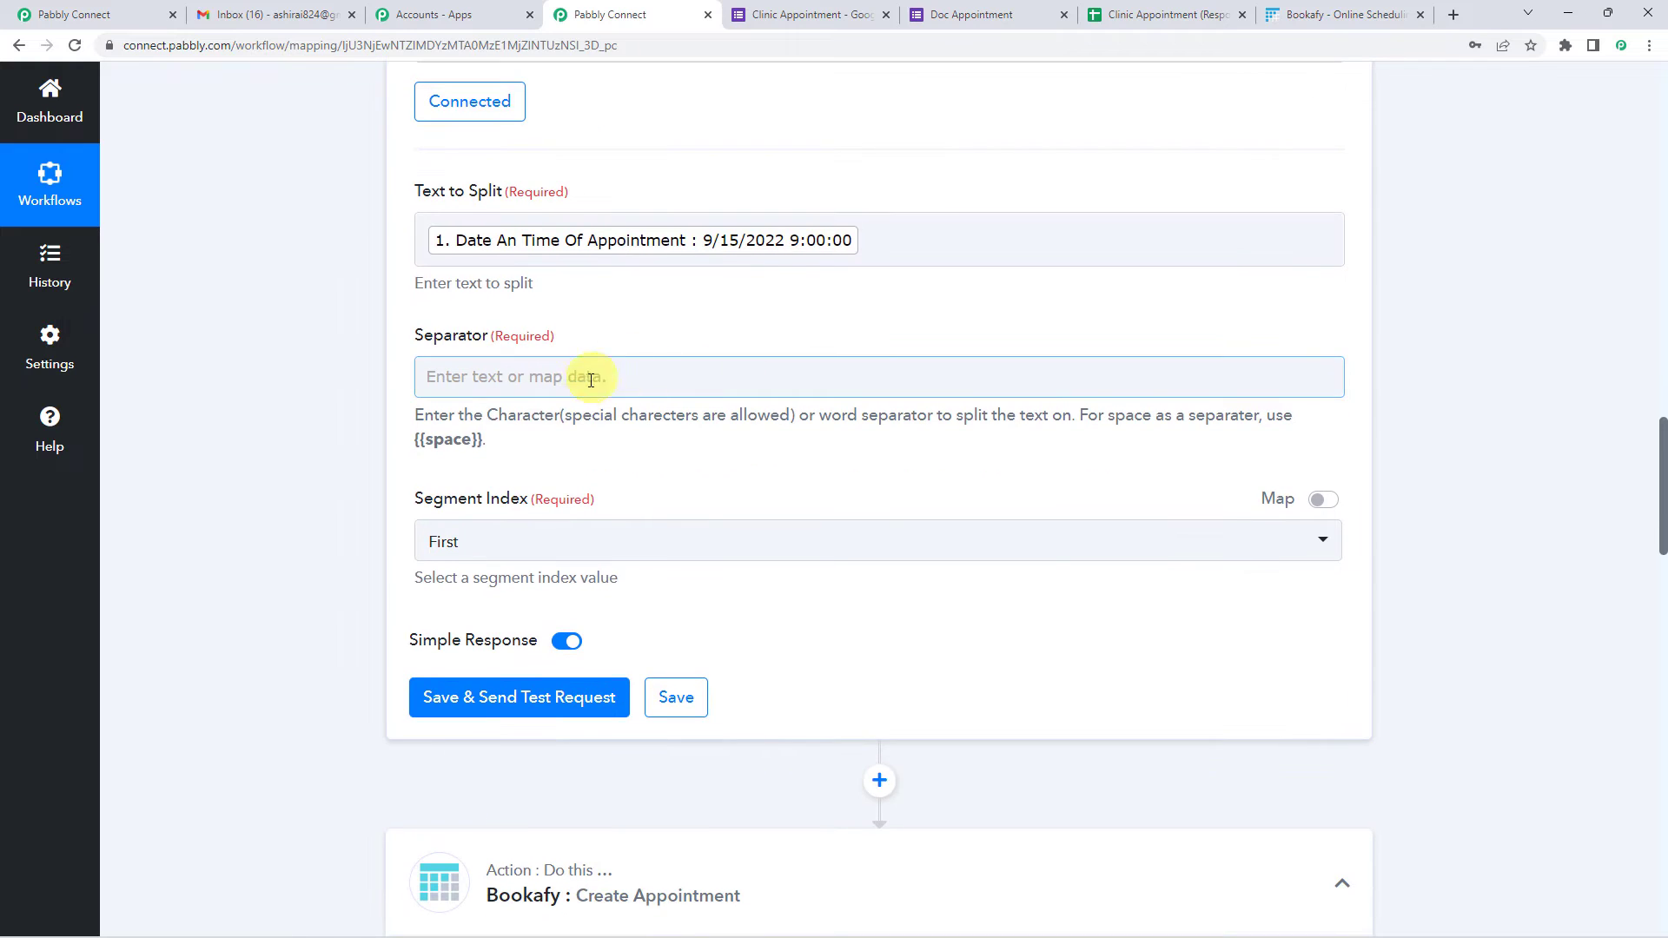
pyautogui.click(786, 265)
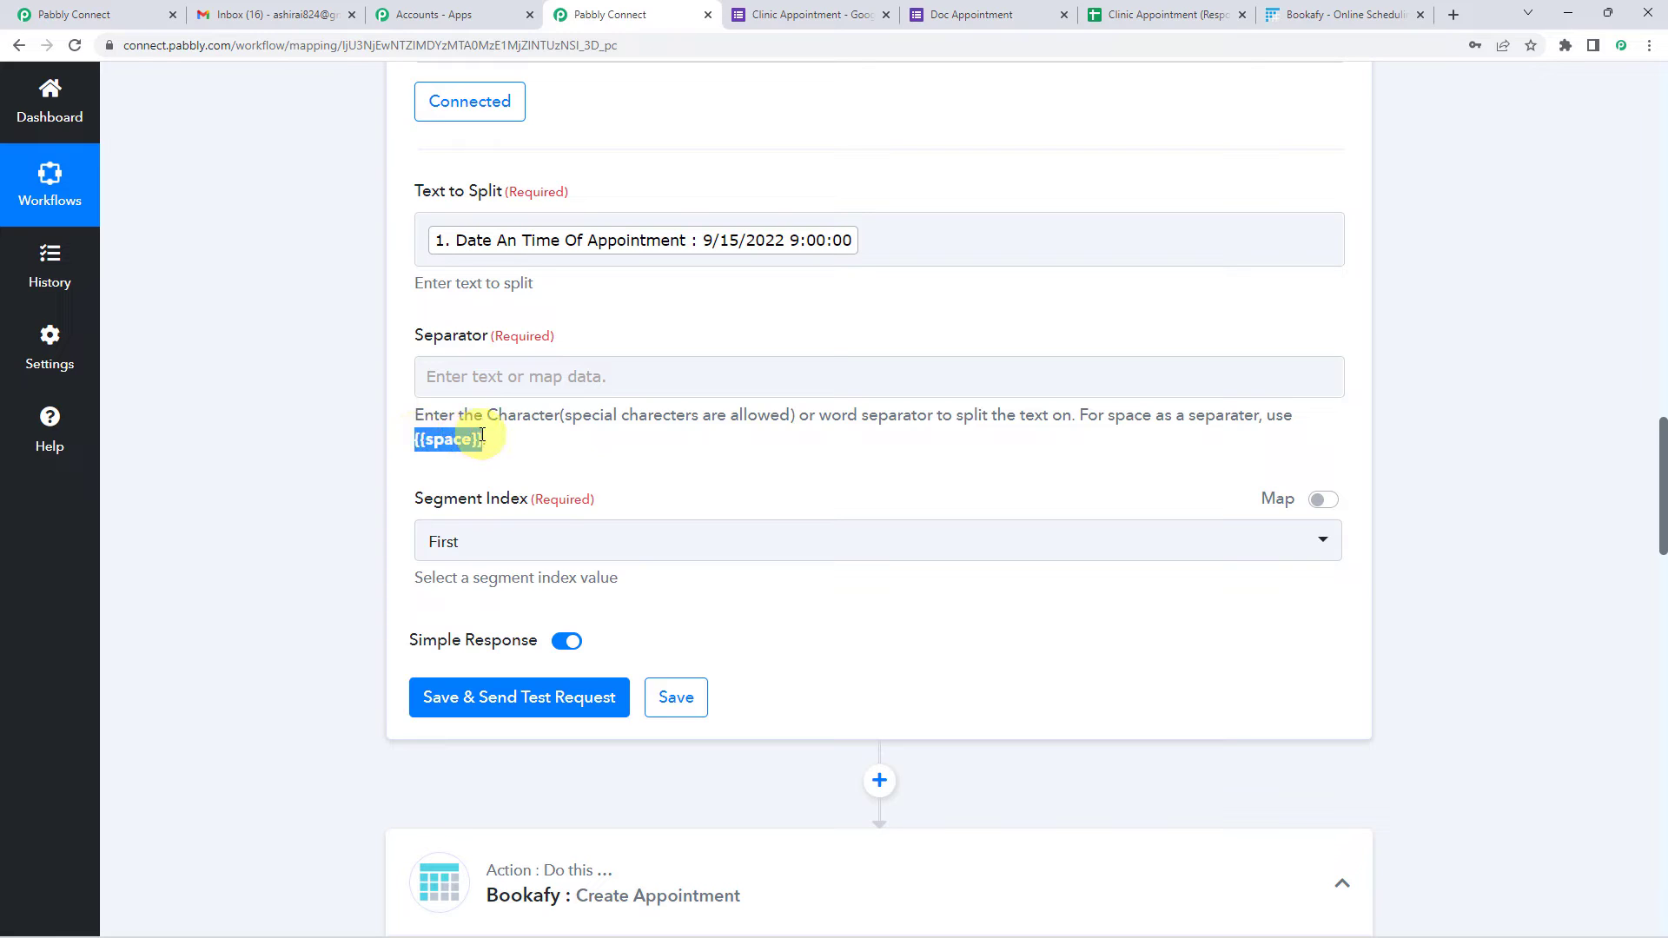
pyautogui.click(501, 376)
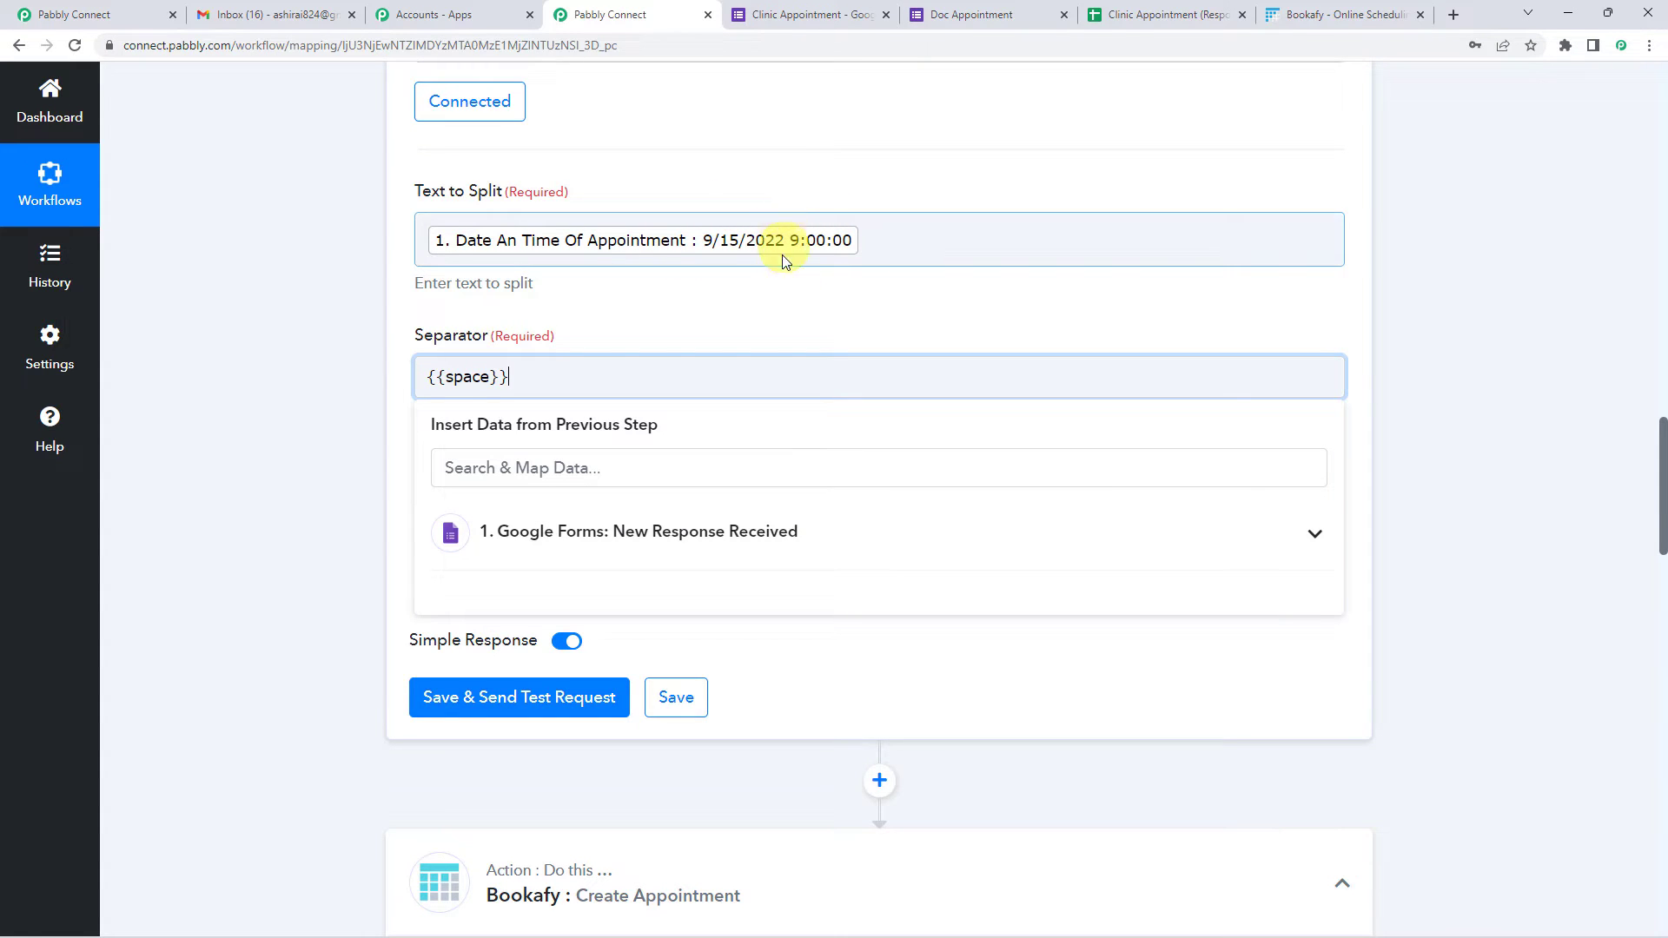
pyautogui.click(614, 330)
pyautogui.click(507, 552)
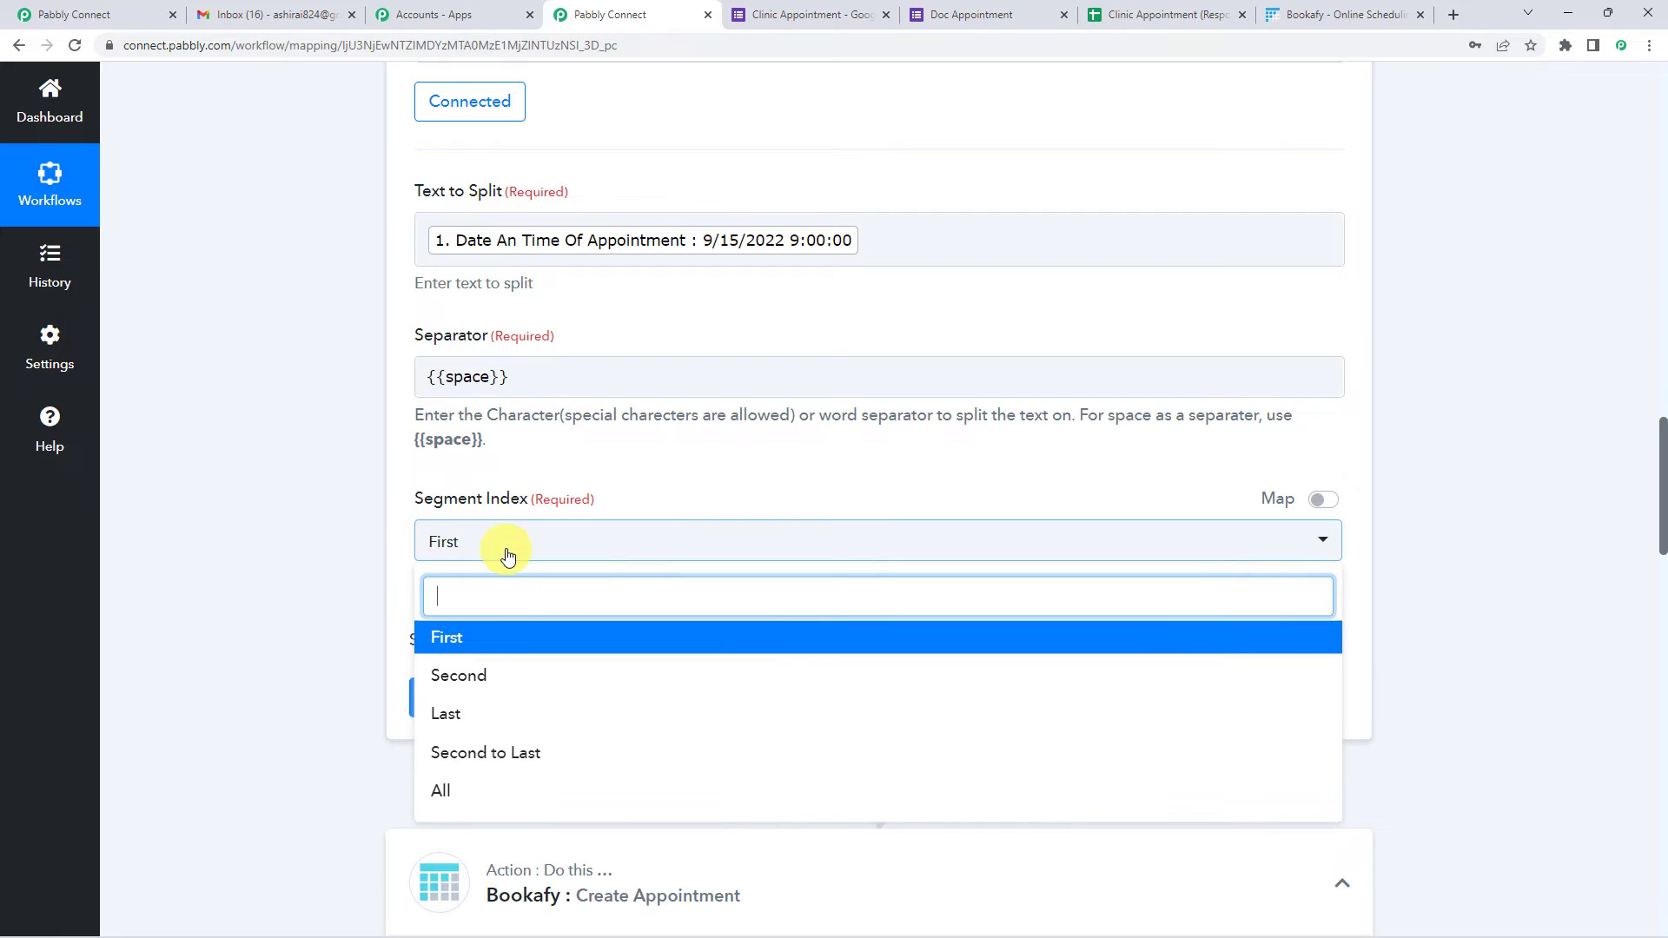
pyautogui.click(453, 792)
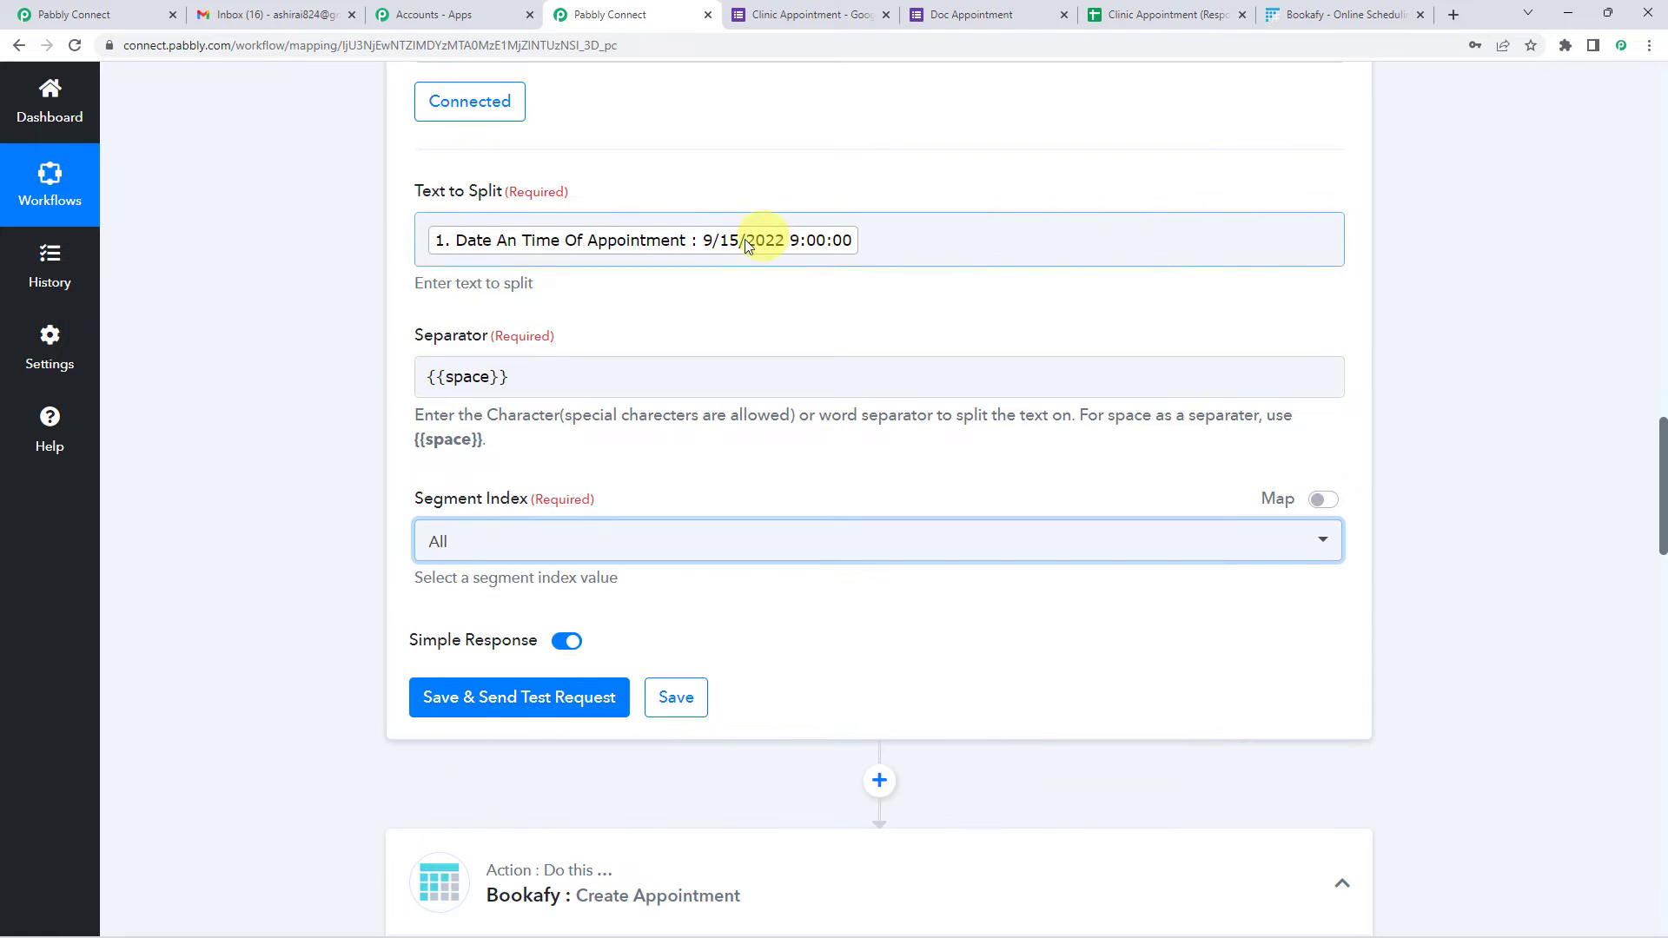
pyautogui.click(506, 695)
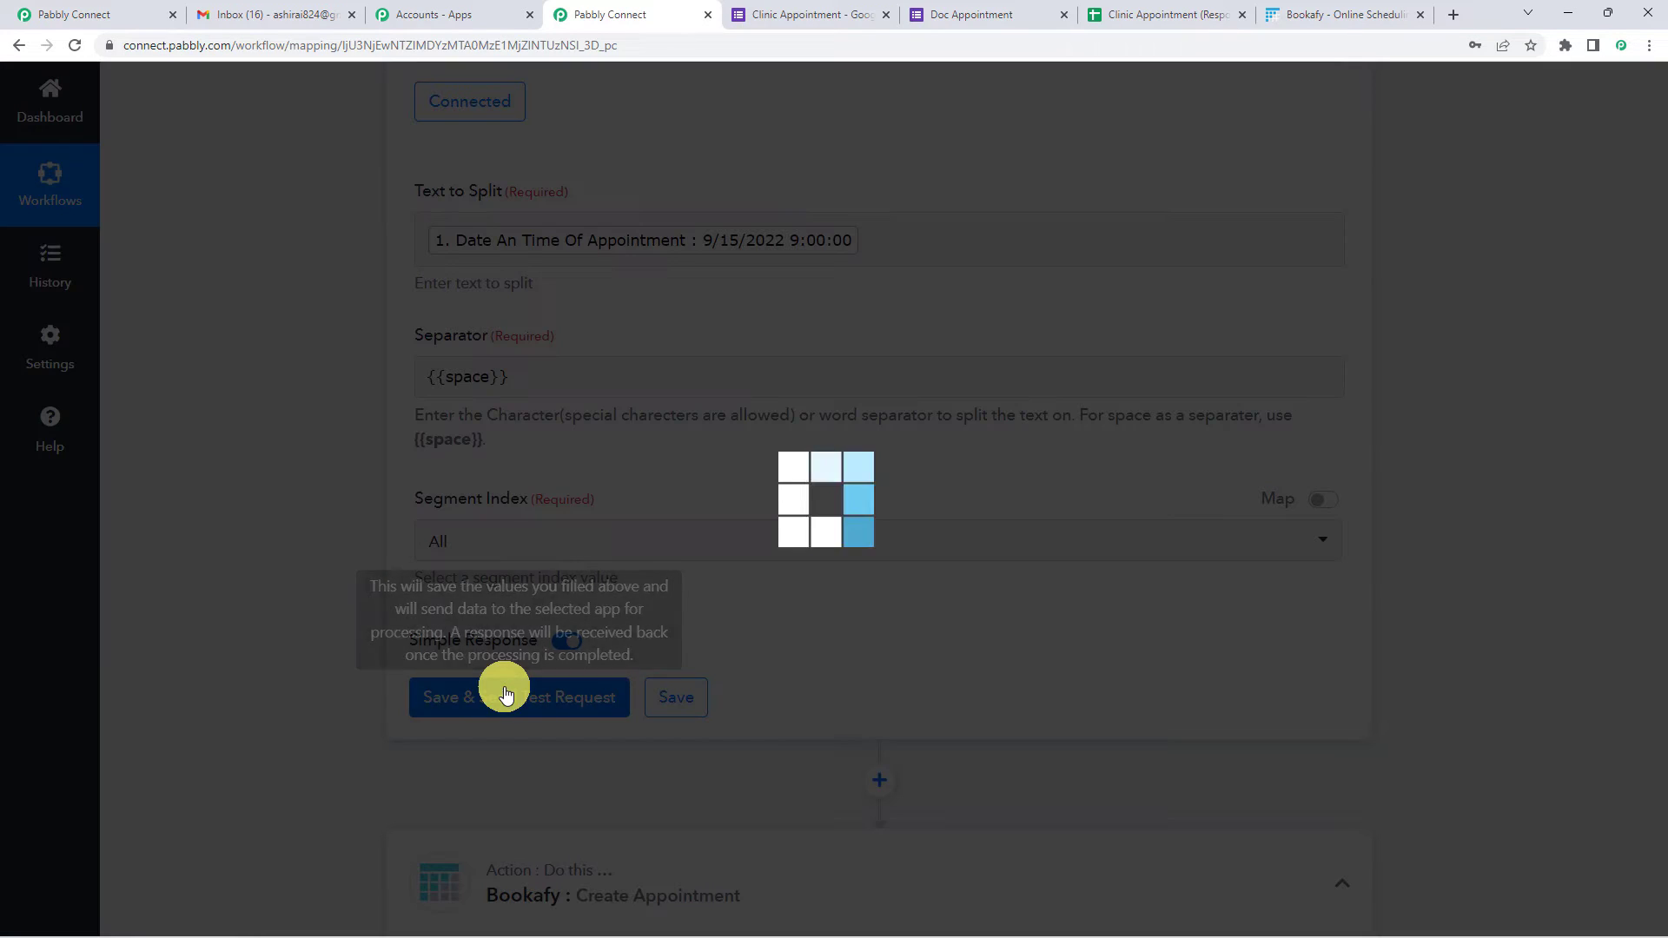
# - Examine the separated date and time in the split response and compare the date with Bookafy's Appointment Date format
pyautogui.scroll(-2, 820, 448)
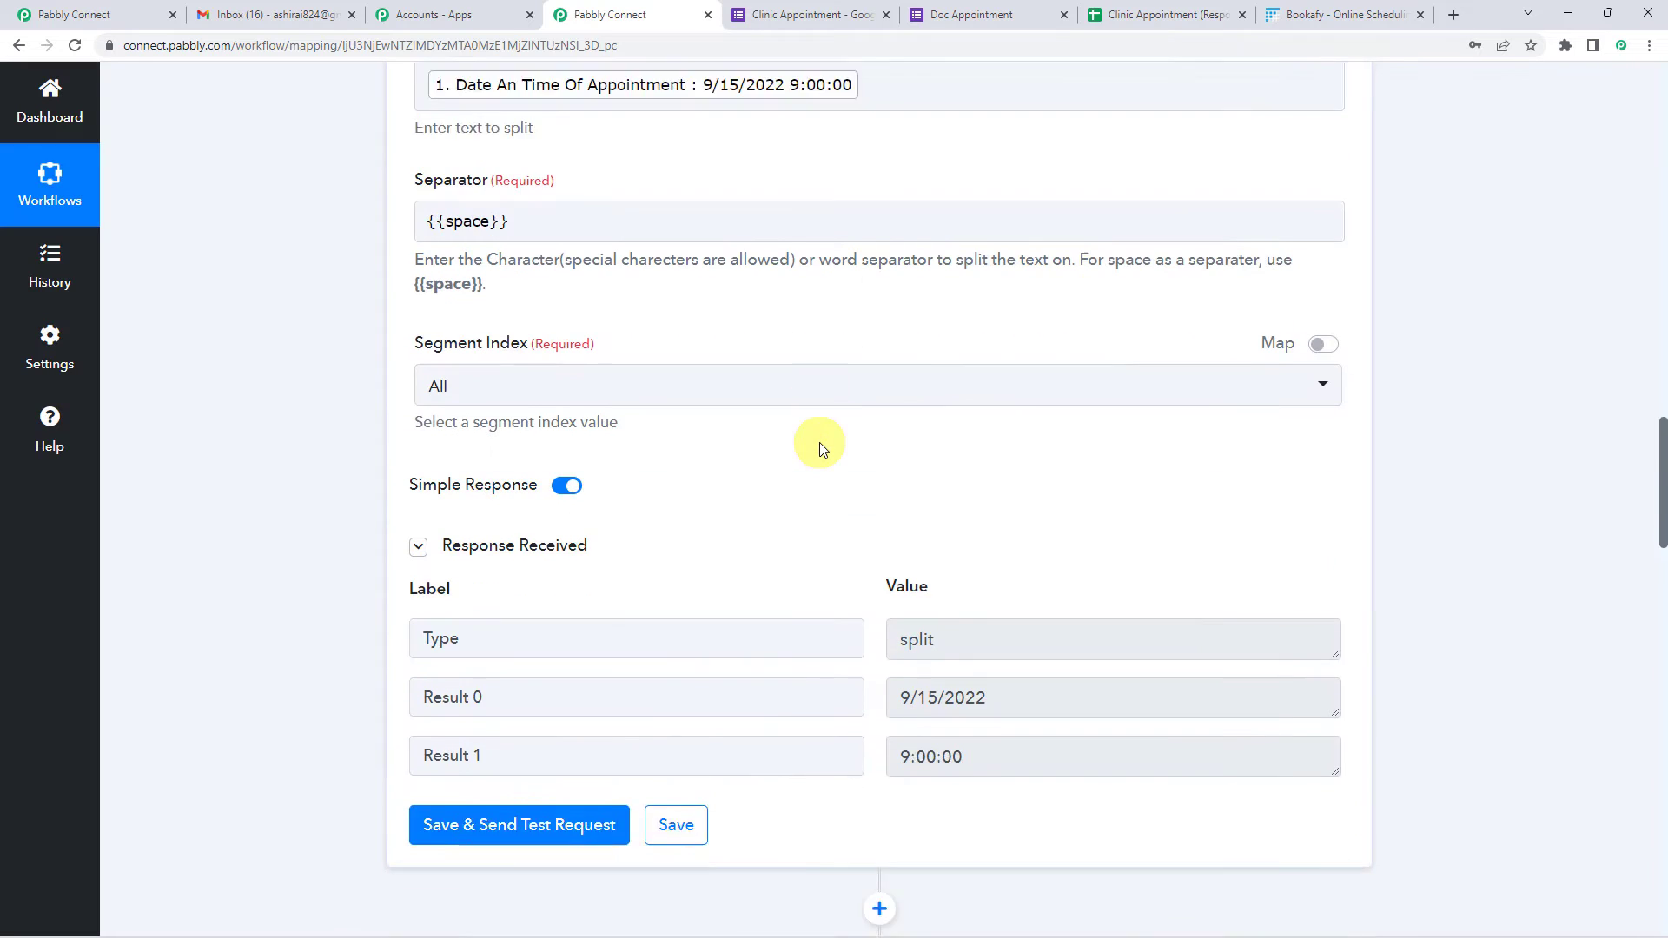
pyautogui.scroll(-2, 820, 449)
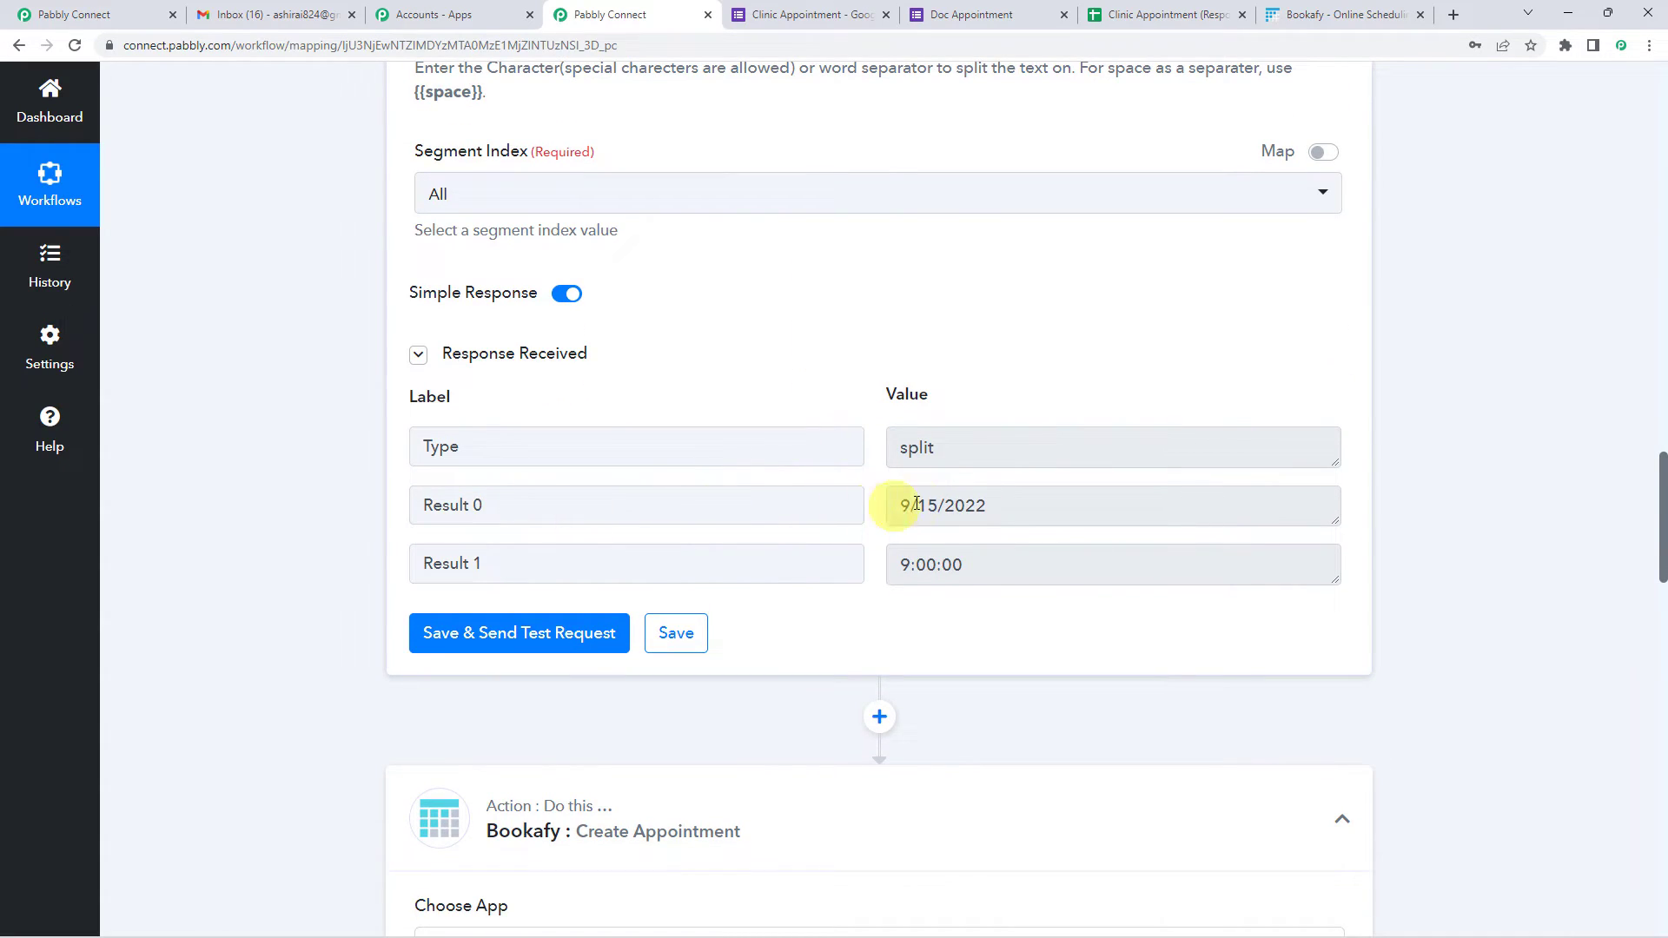
pyautogui.scroll(-1, 939, 581)
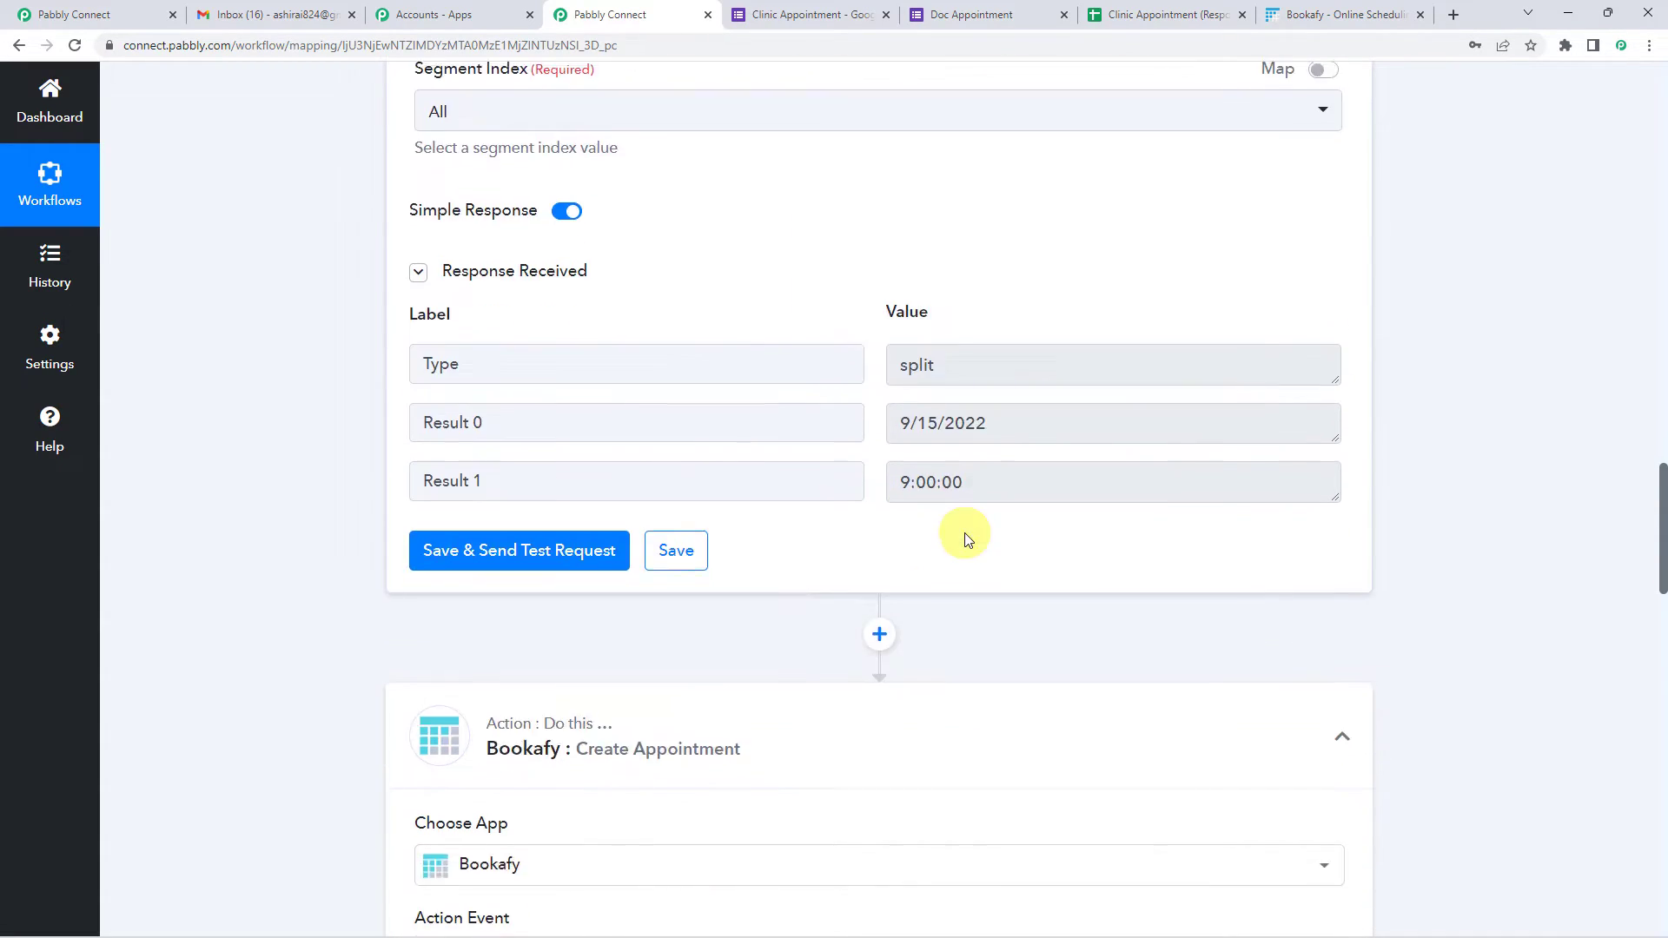
pyautogui.moveTo(906, 424); pyautogui.dragTo(1023, 422)
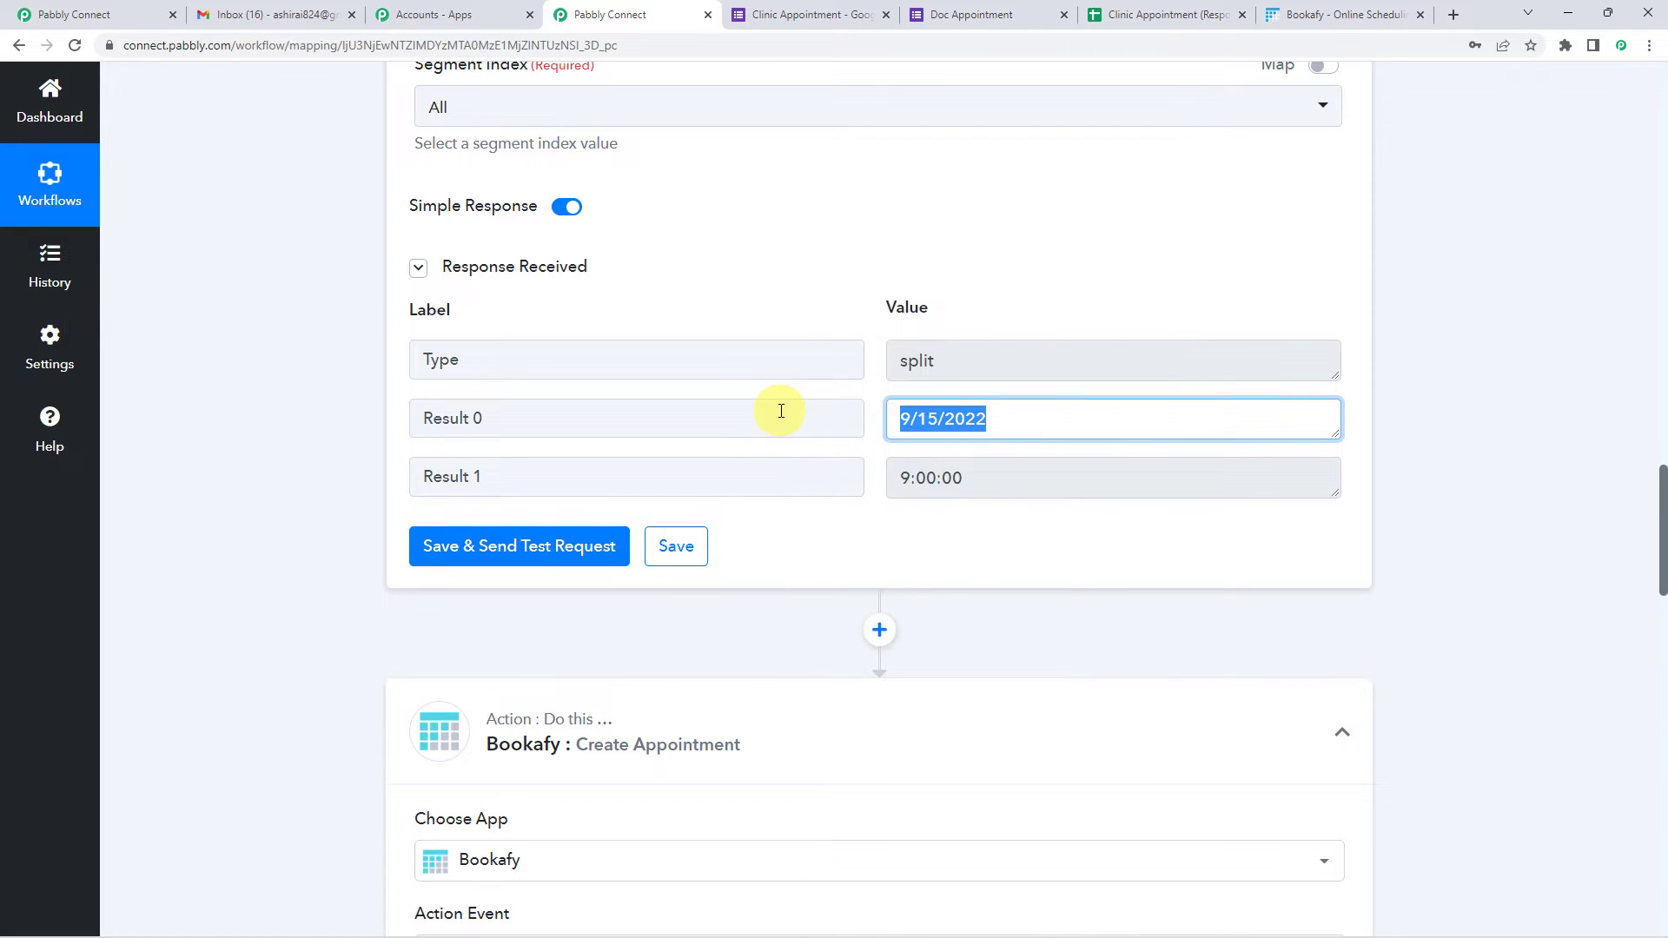
pyautogui.scroll(-6, 781, 410)
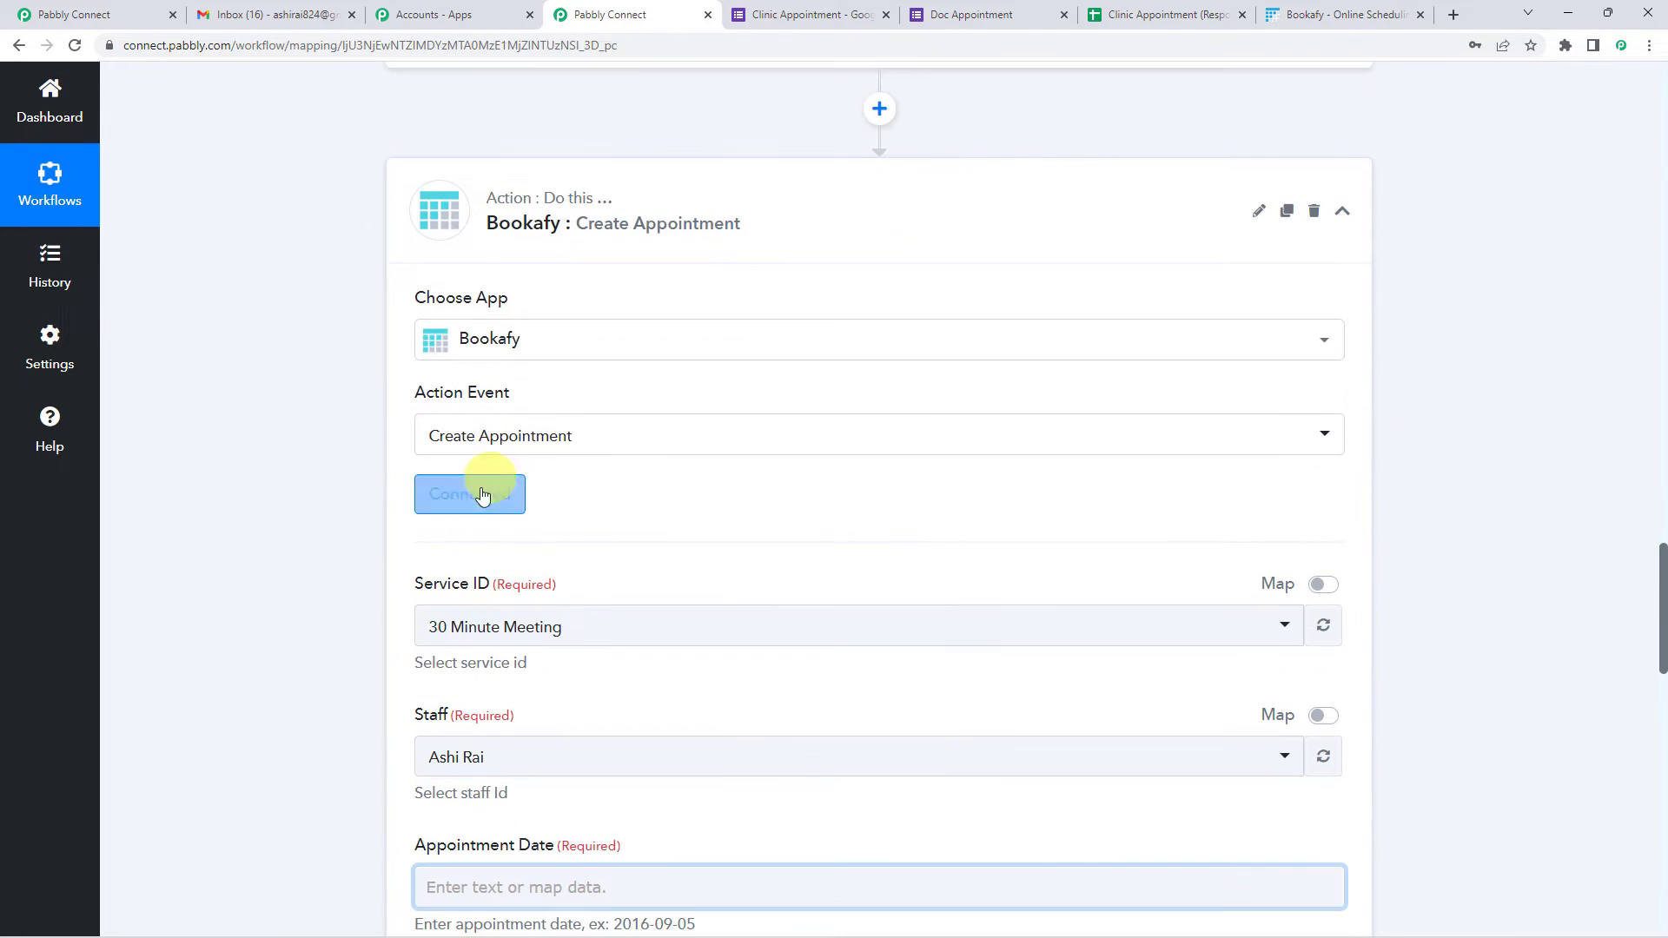
pyautogui.scroll(1, 484, 491)
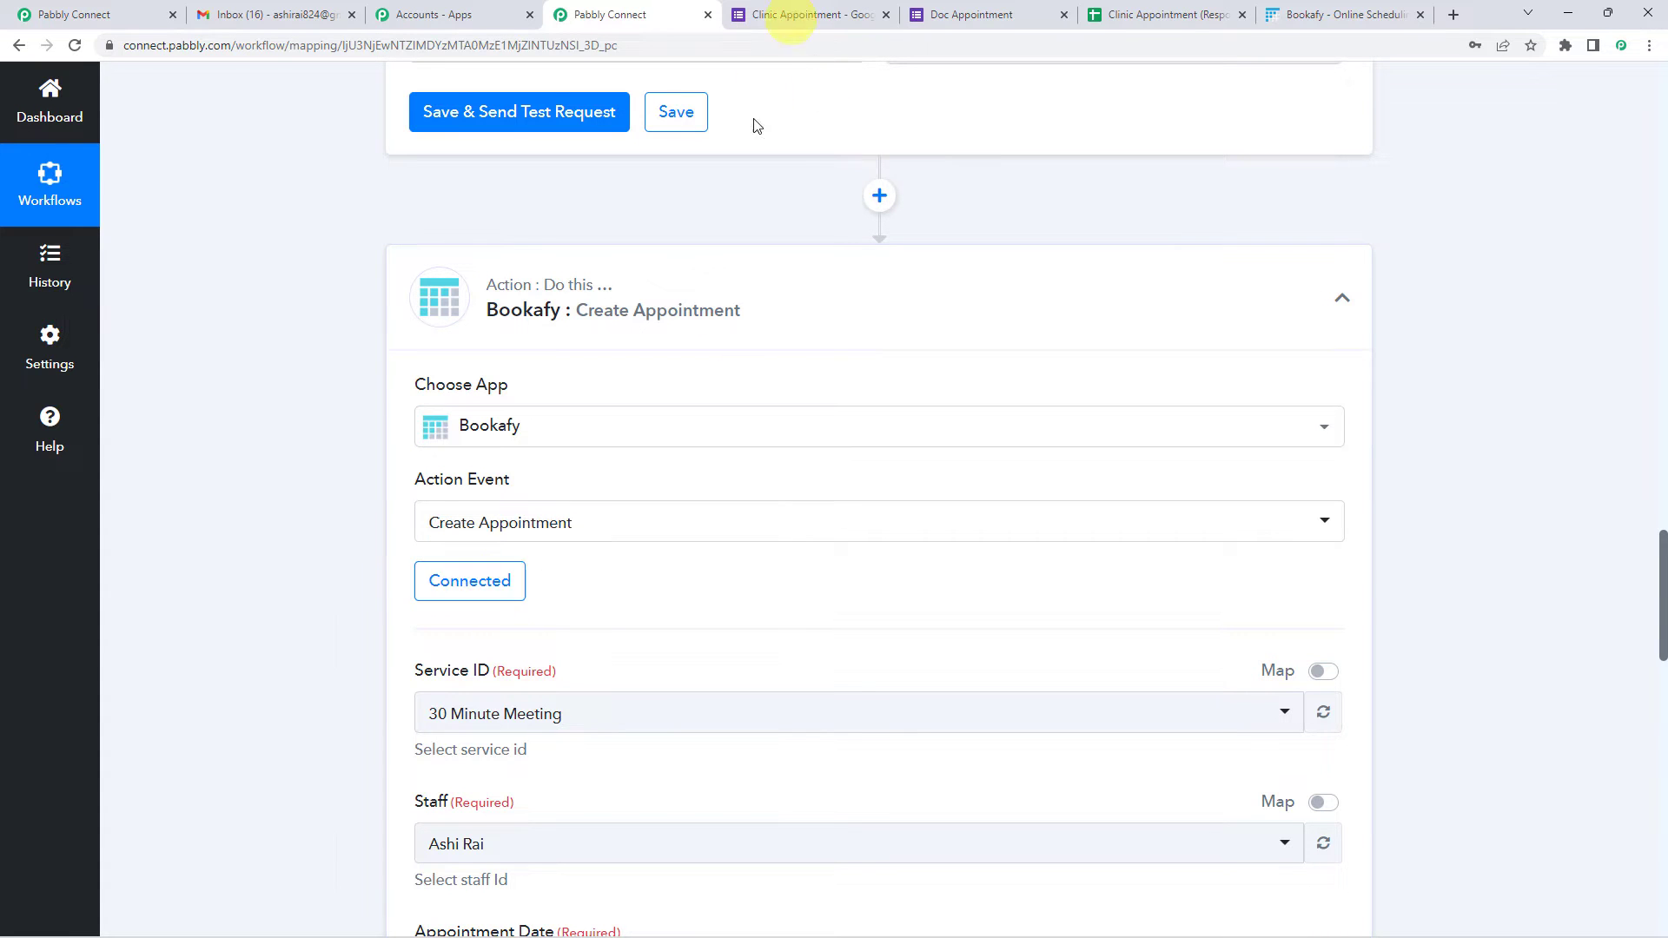
# - Re-save the Bookafy action's existing connection, Bookafy #7, to refresh its fields
pyautogui.scroll(4, 705, 304)
pyautogui.scroll(-5, 488, 487)
pyautogui.click(479, 494)
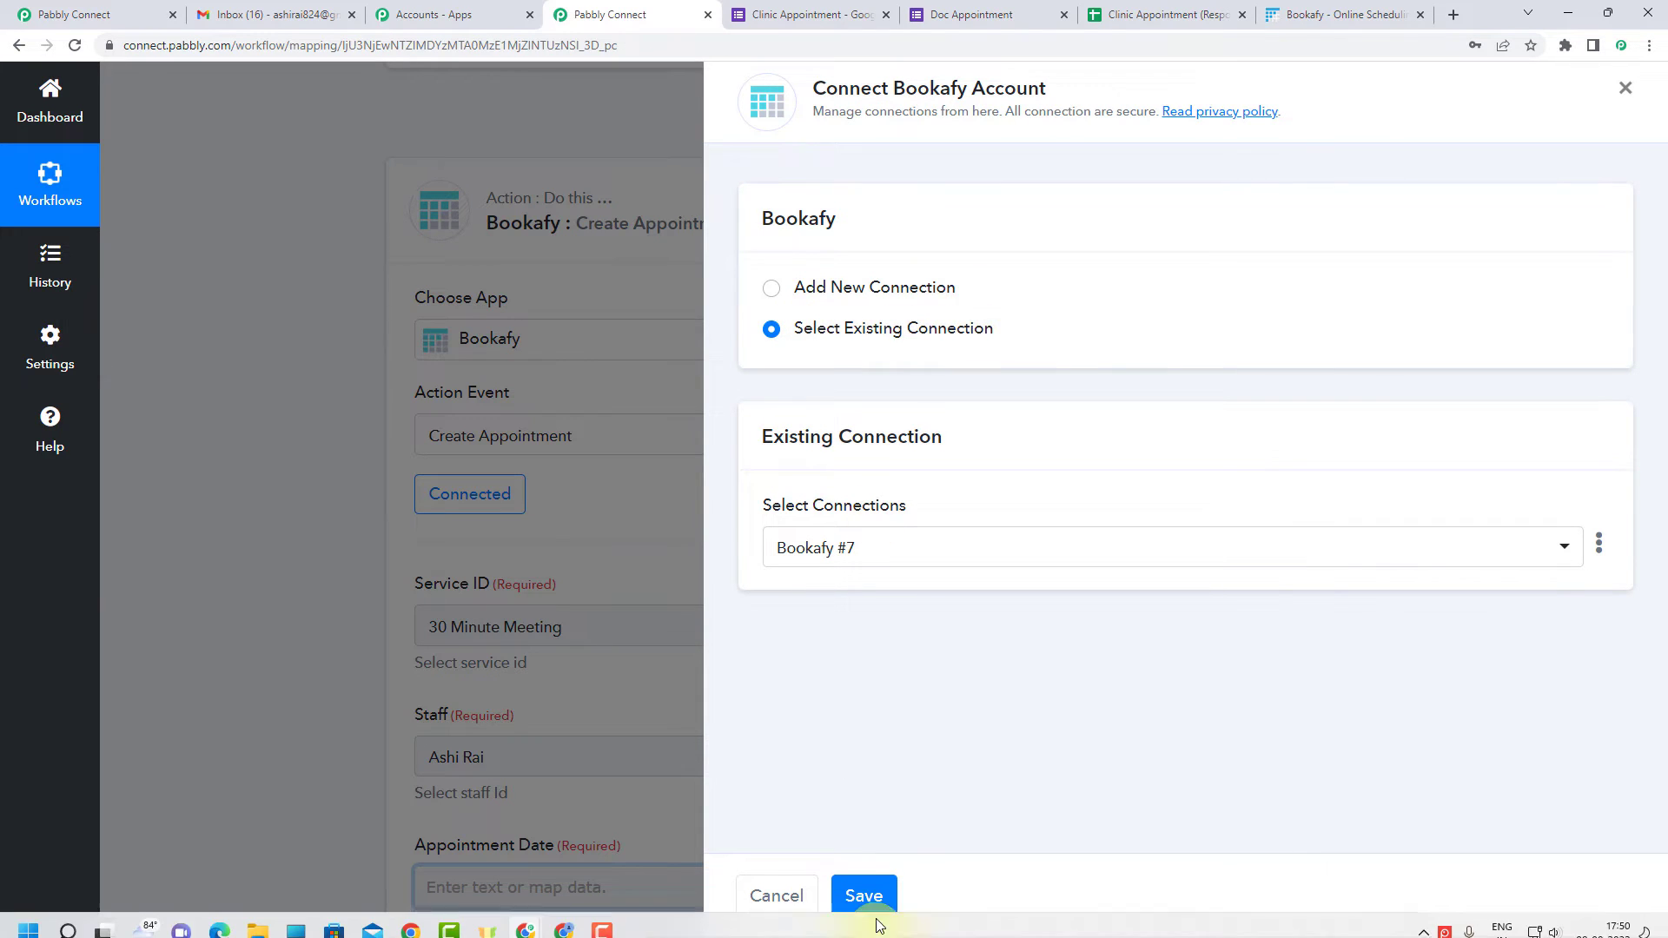
pyautogui.click(868, 889)
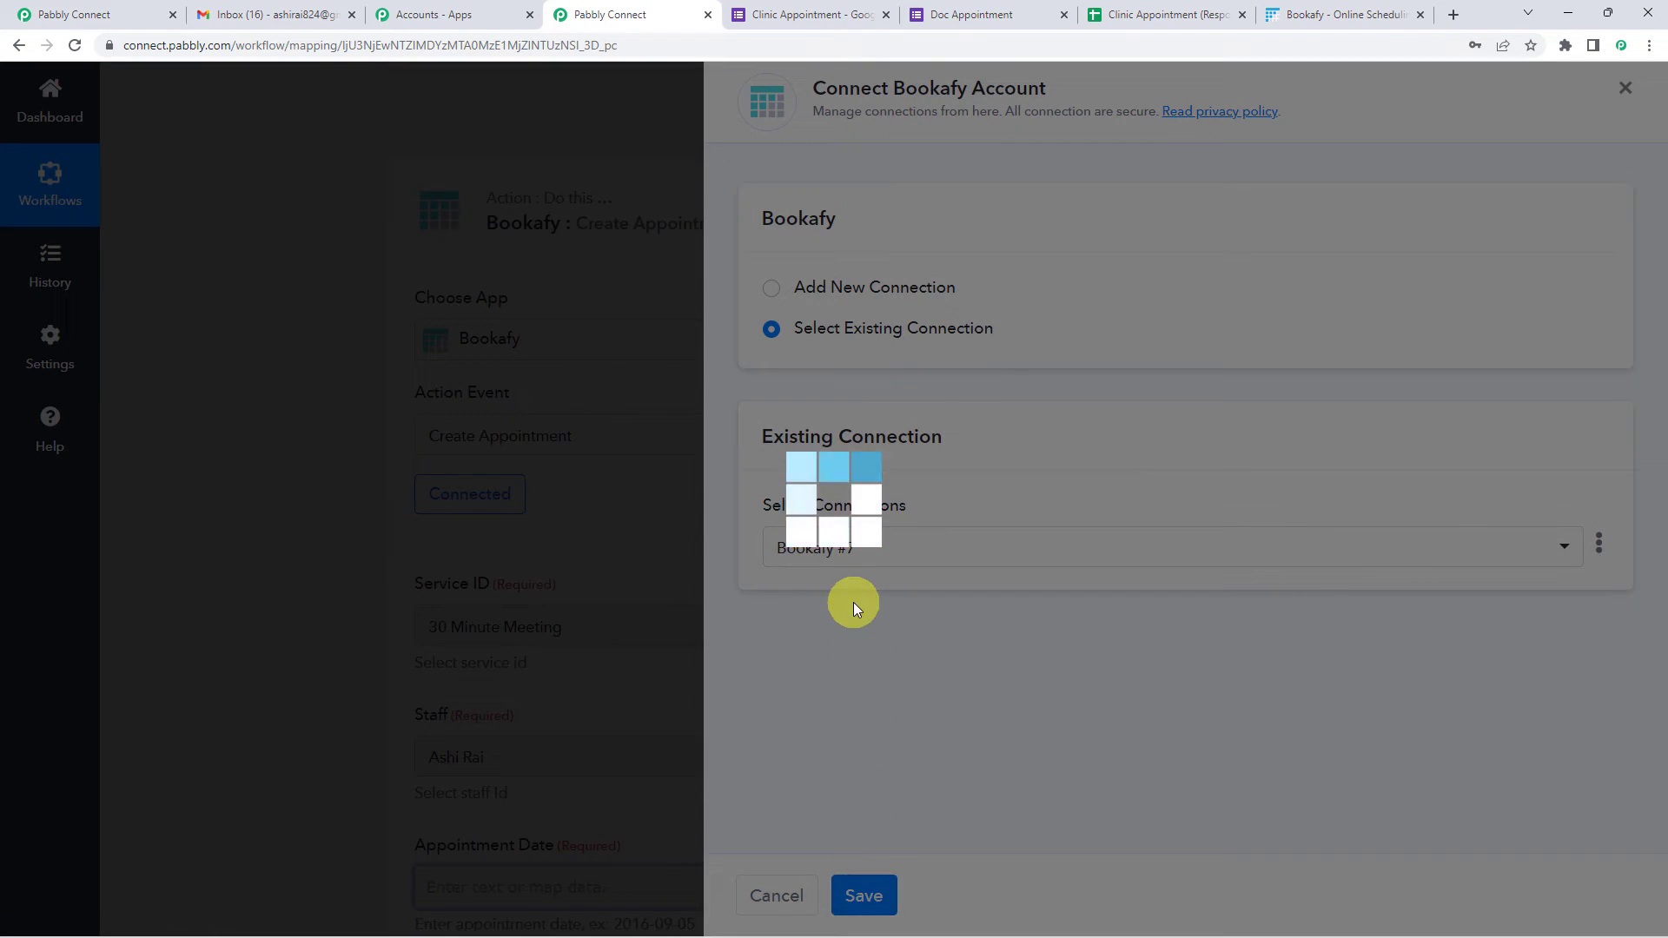
# - Map Result 0 from the Split Text step as Bookafy's Appointment Date
pyautogui.scroll(-5, 599, 430)
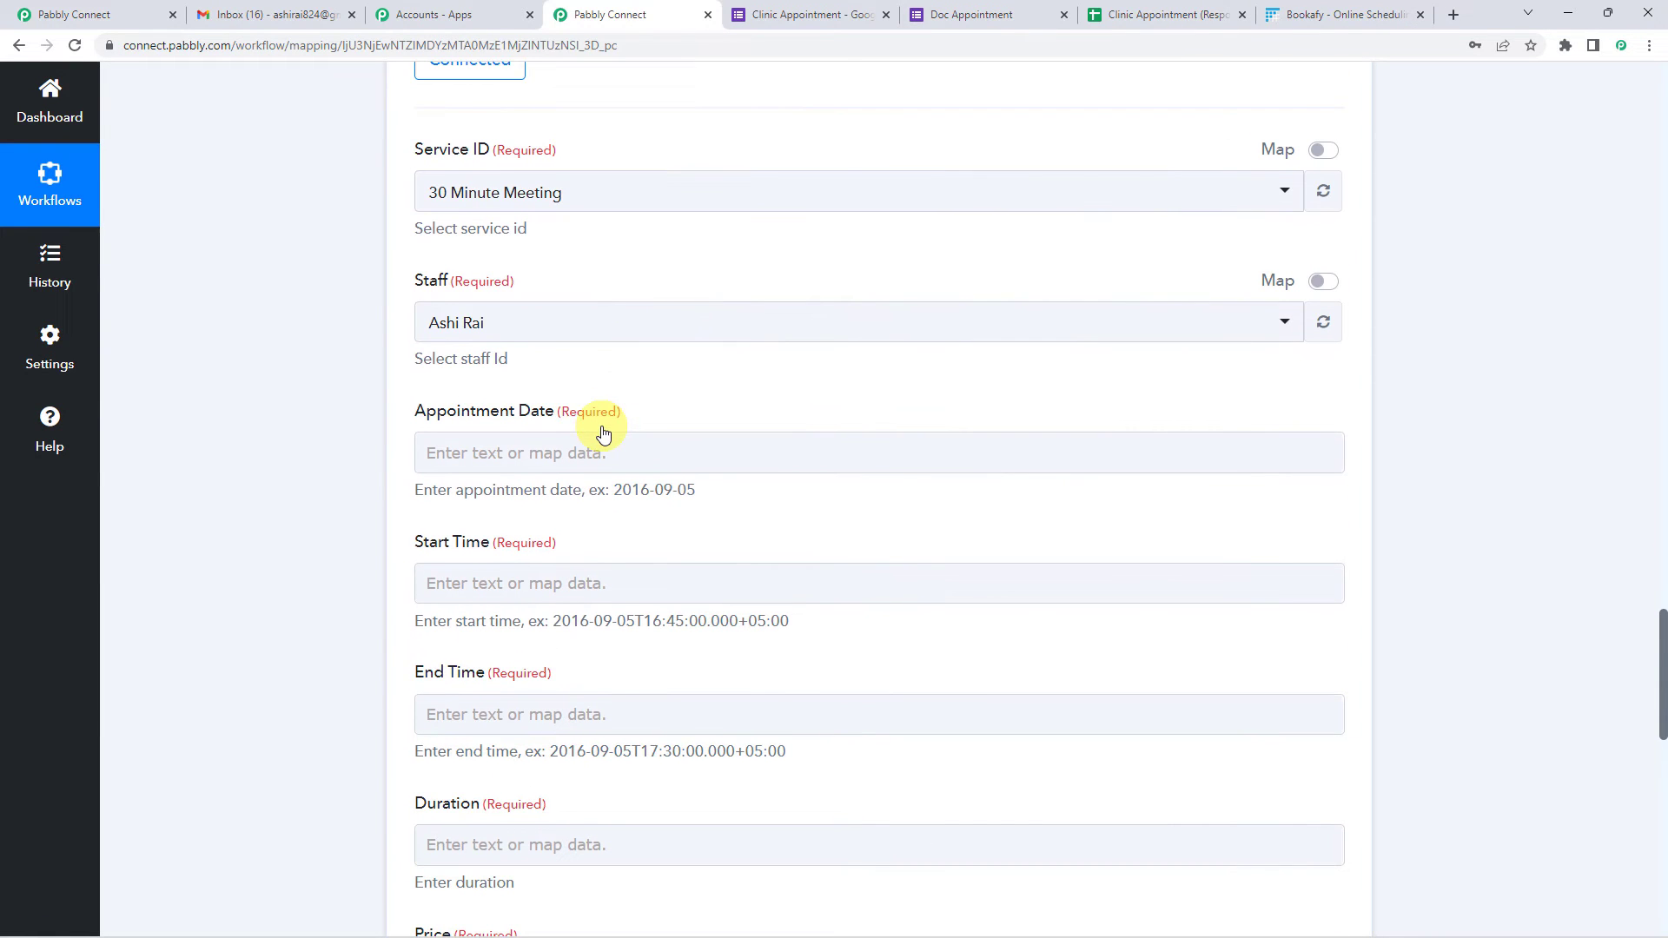
pyautogui.click(526, 452)
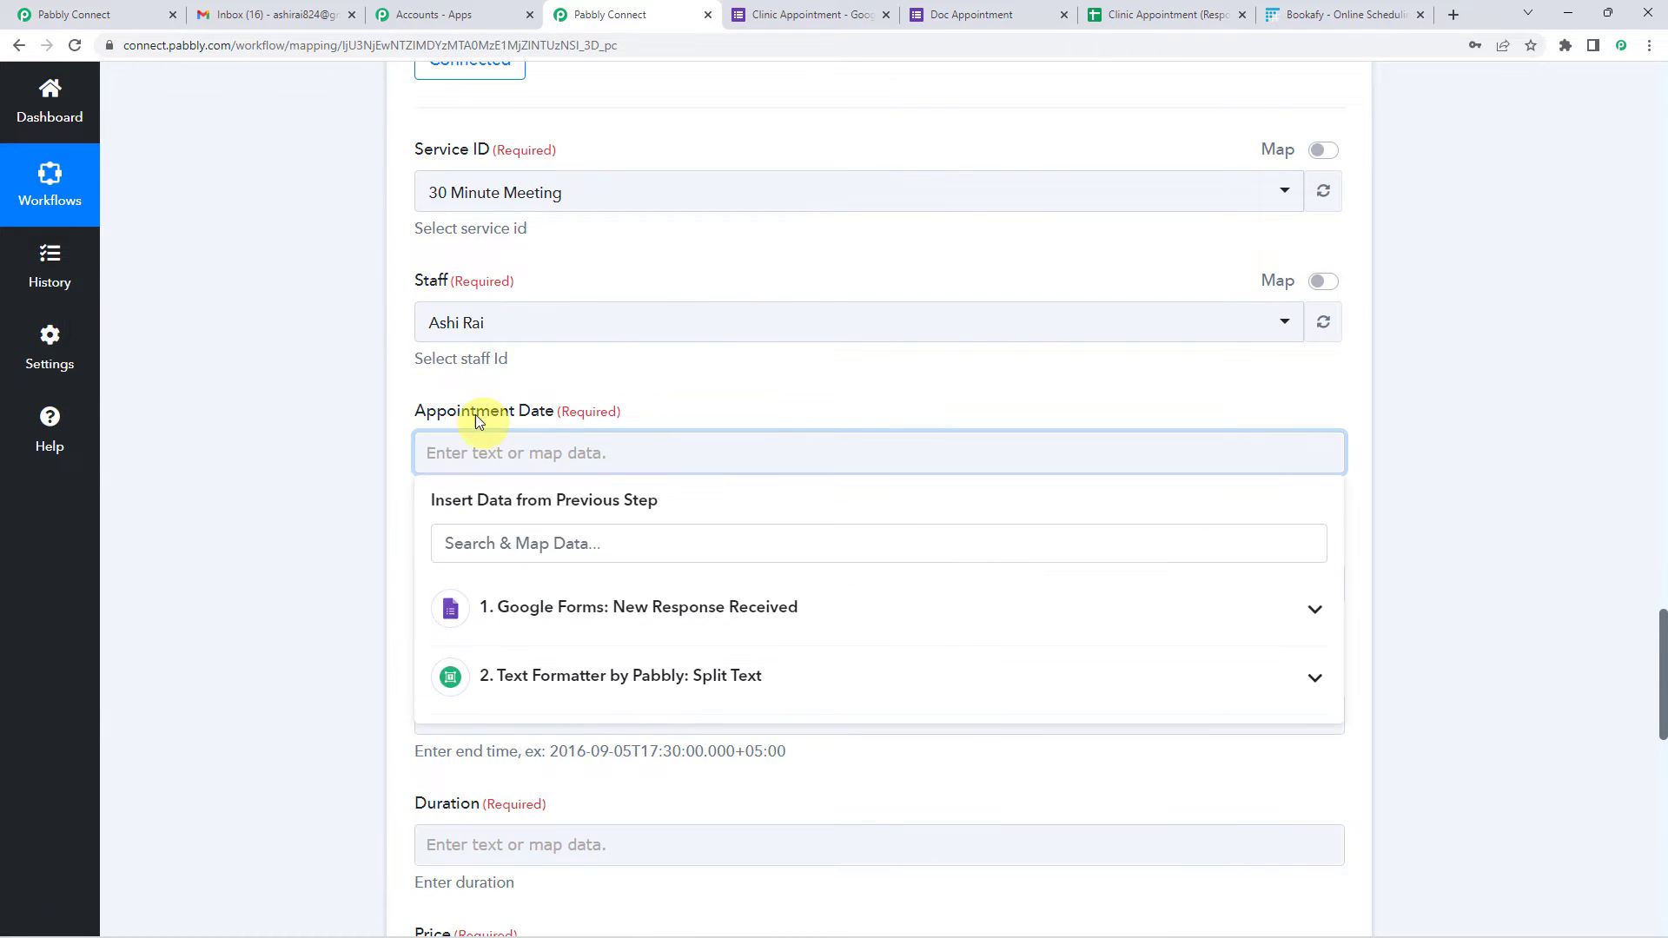
pyautogui.click(608, 691)
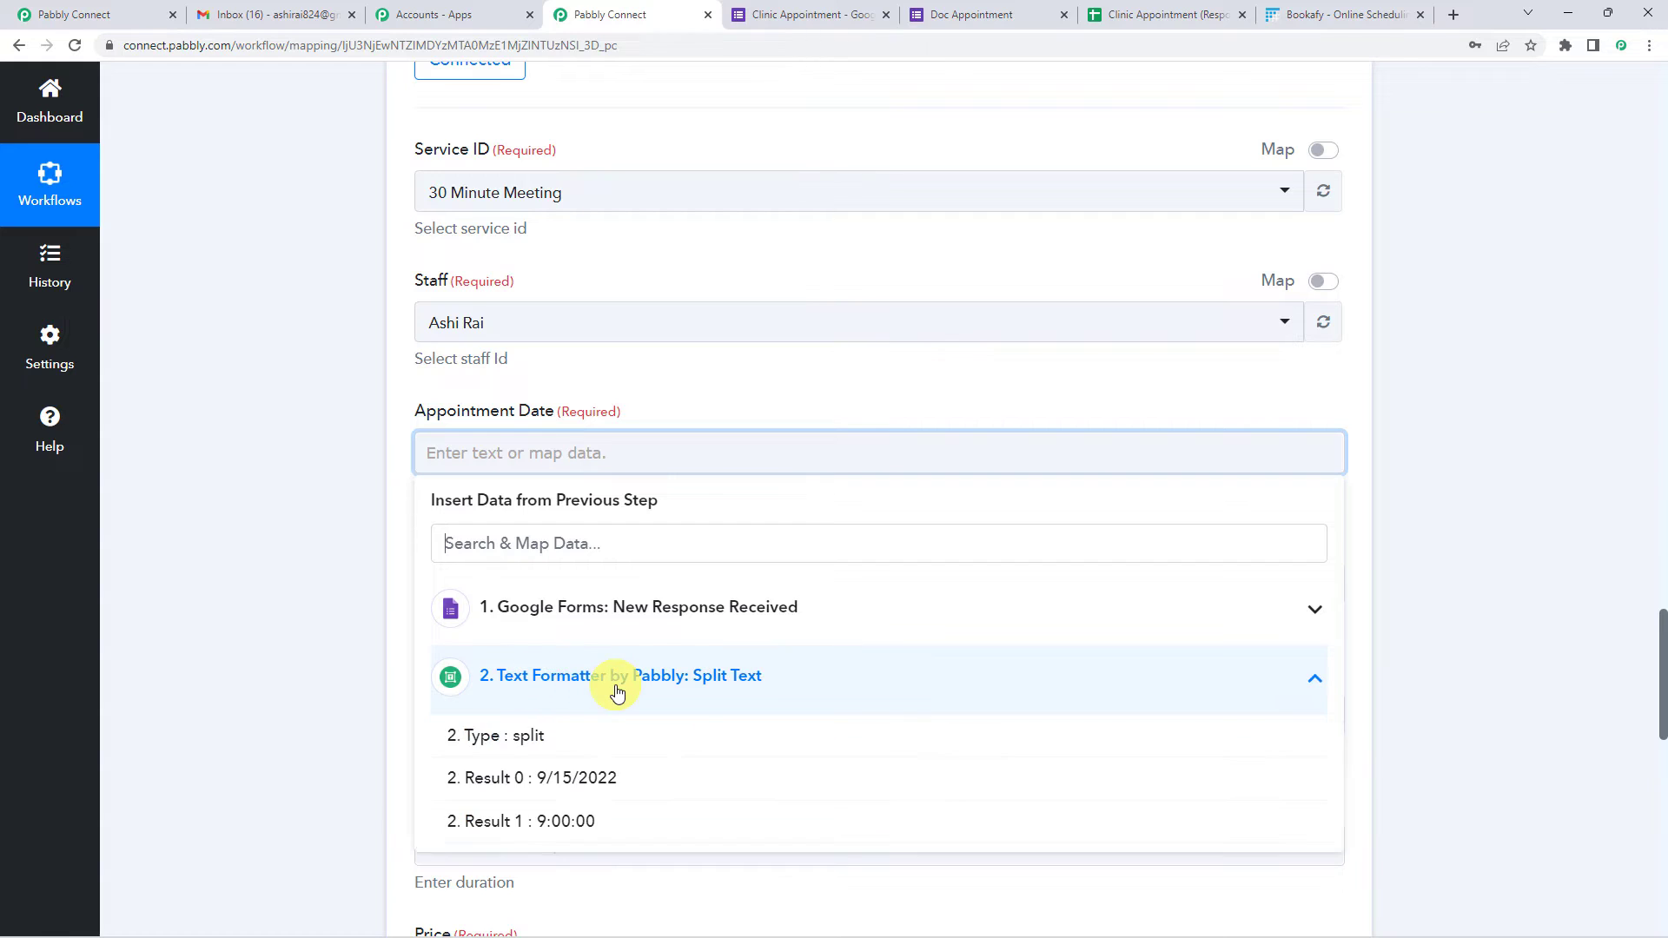
pyautogui.click(573, 786)
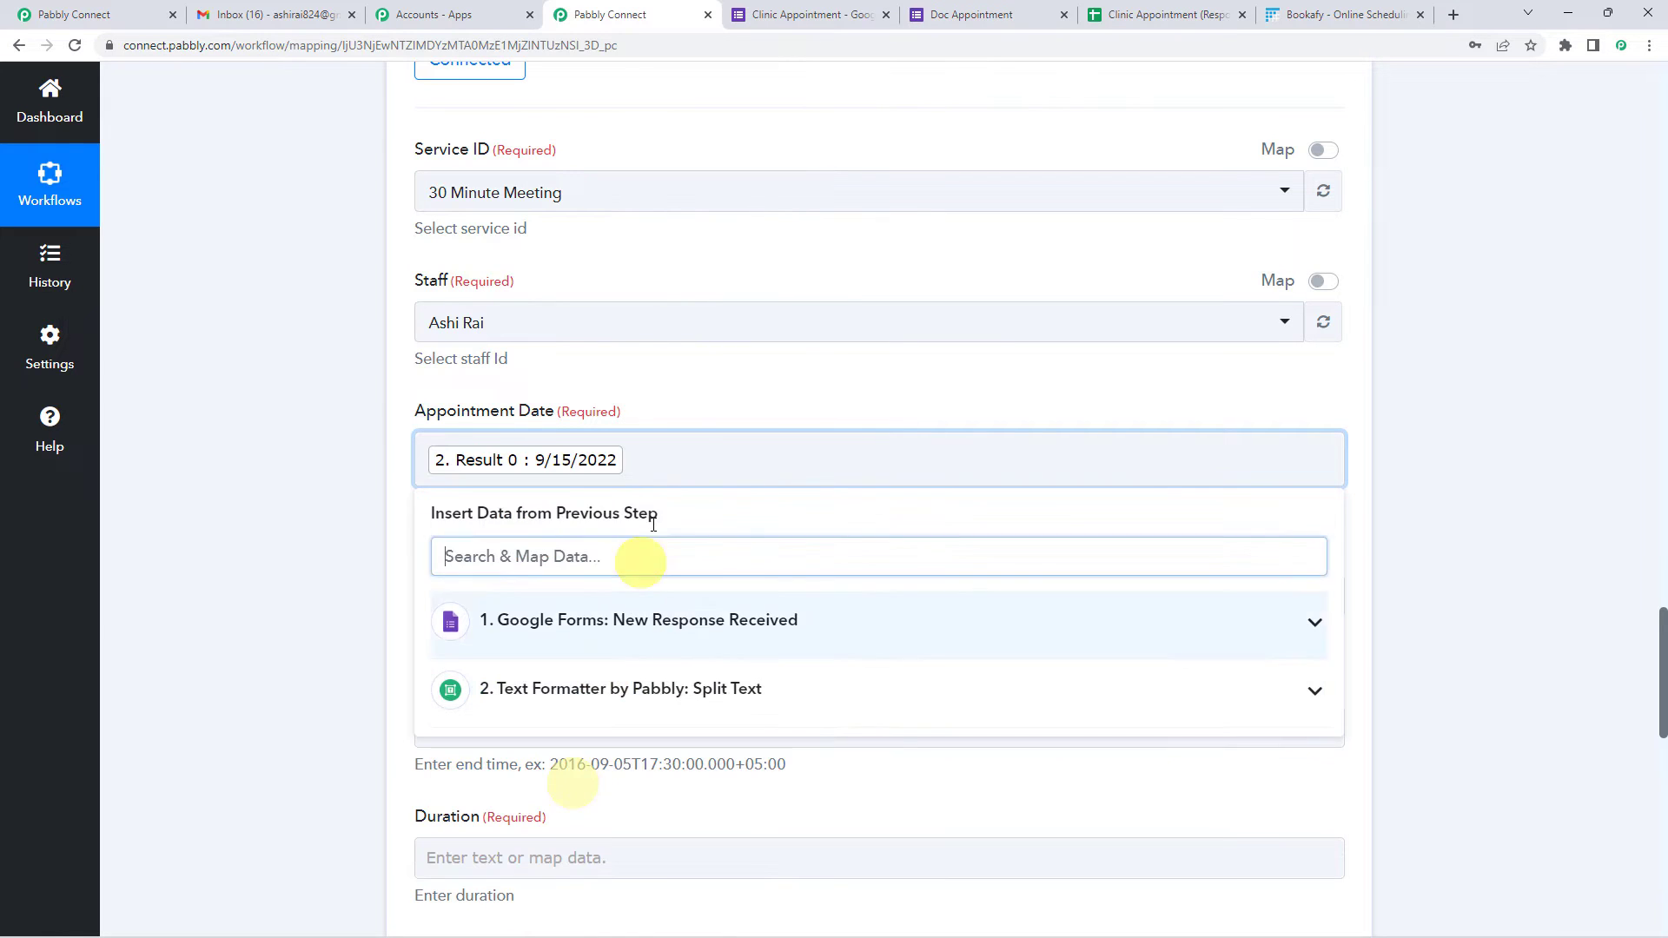
pyautogui.click(706, 398)
# - Compare the form's Date An Time Of Appointment value with the example format under Bookafy's Start Time
pyautogui.scroll(-1, 608, 434)
pyautogui.click(483, 511)
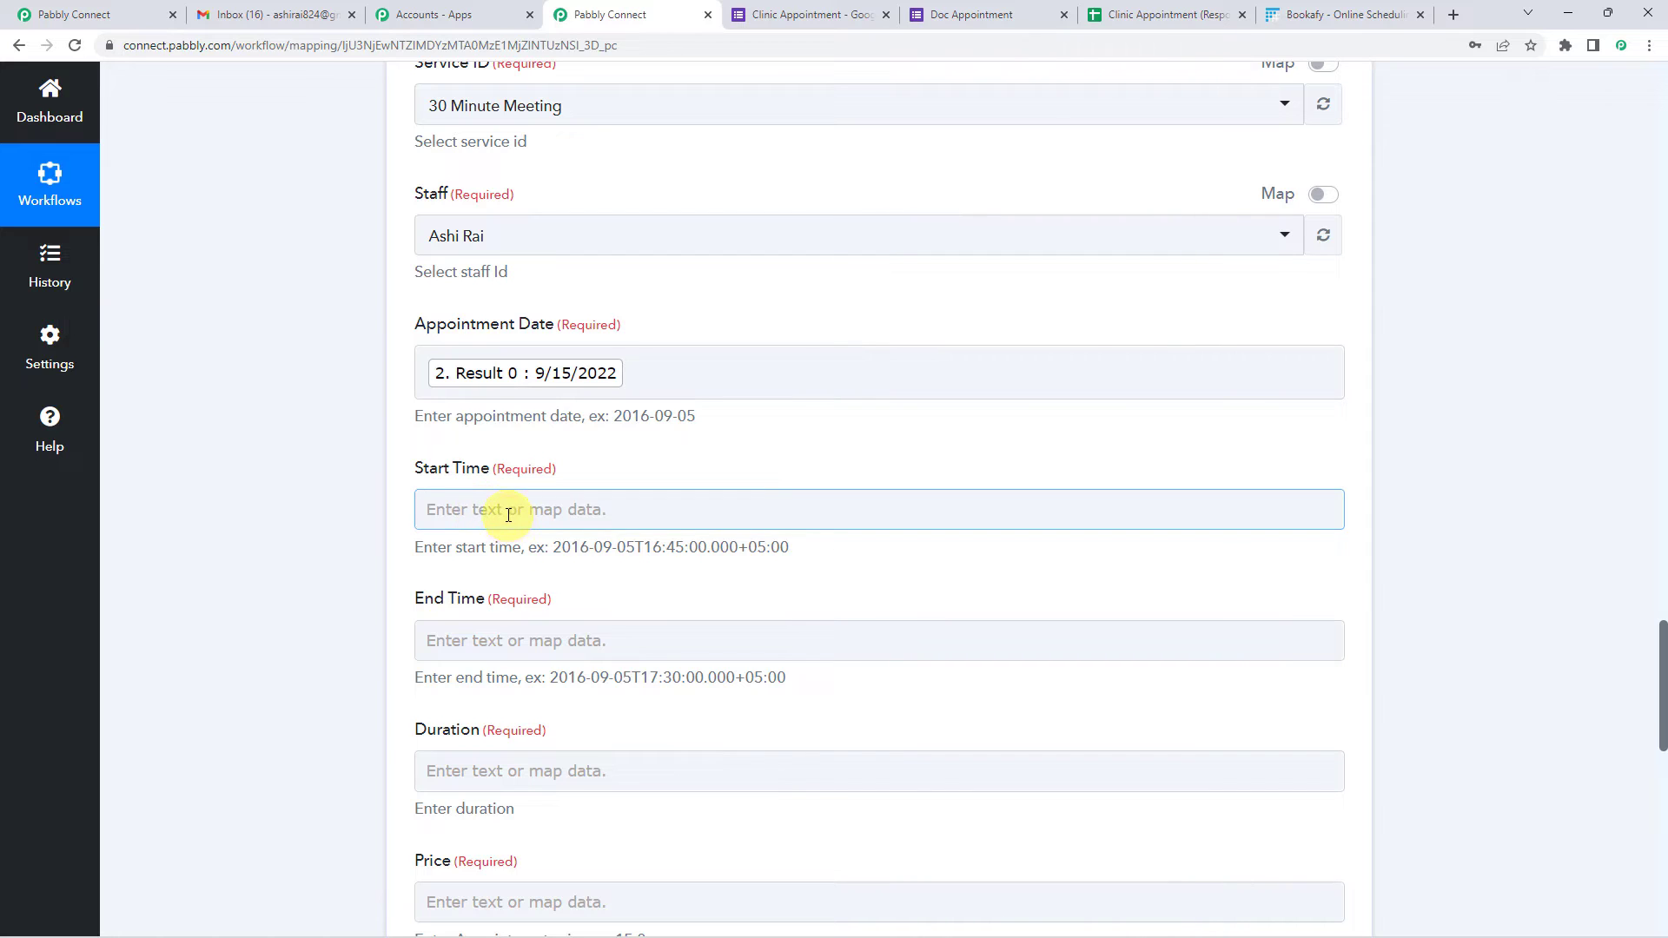
pyautogui.click(584, 663)
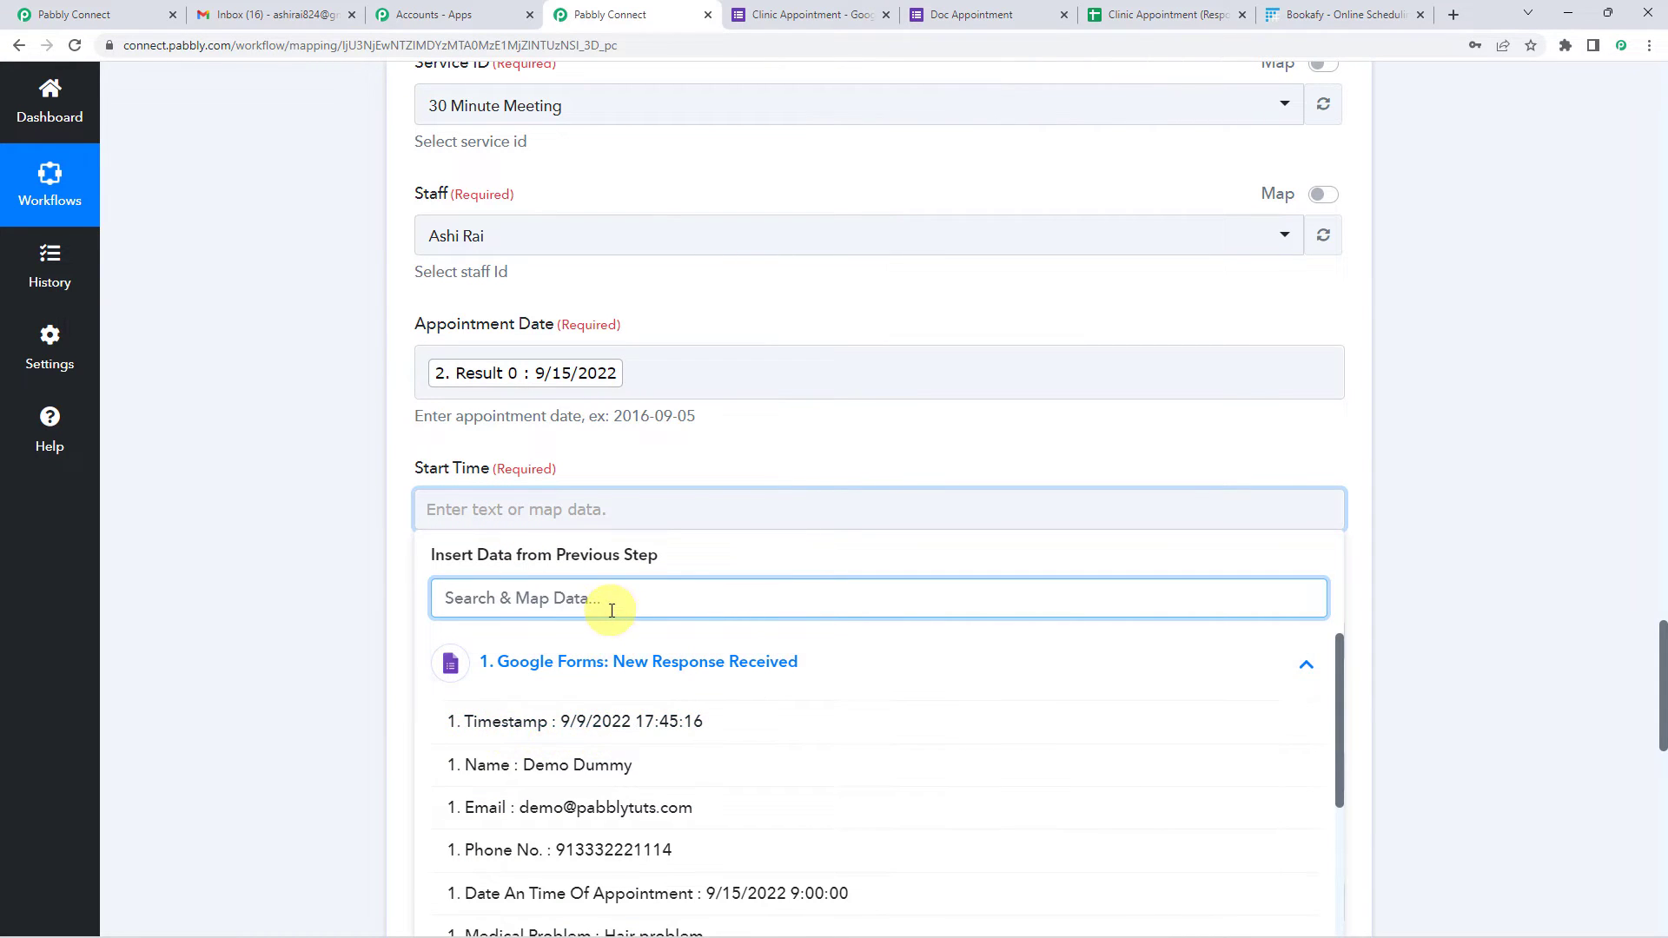
pyautogui.scroll(-2, 600, 769)
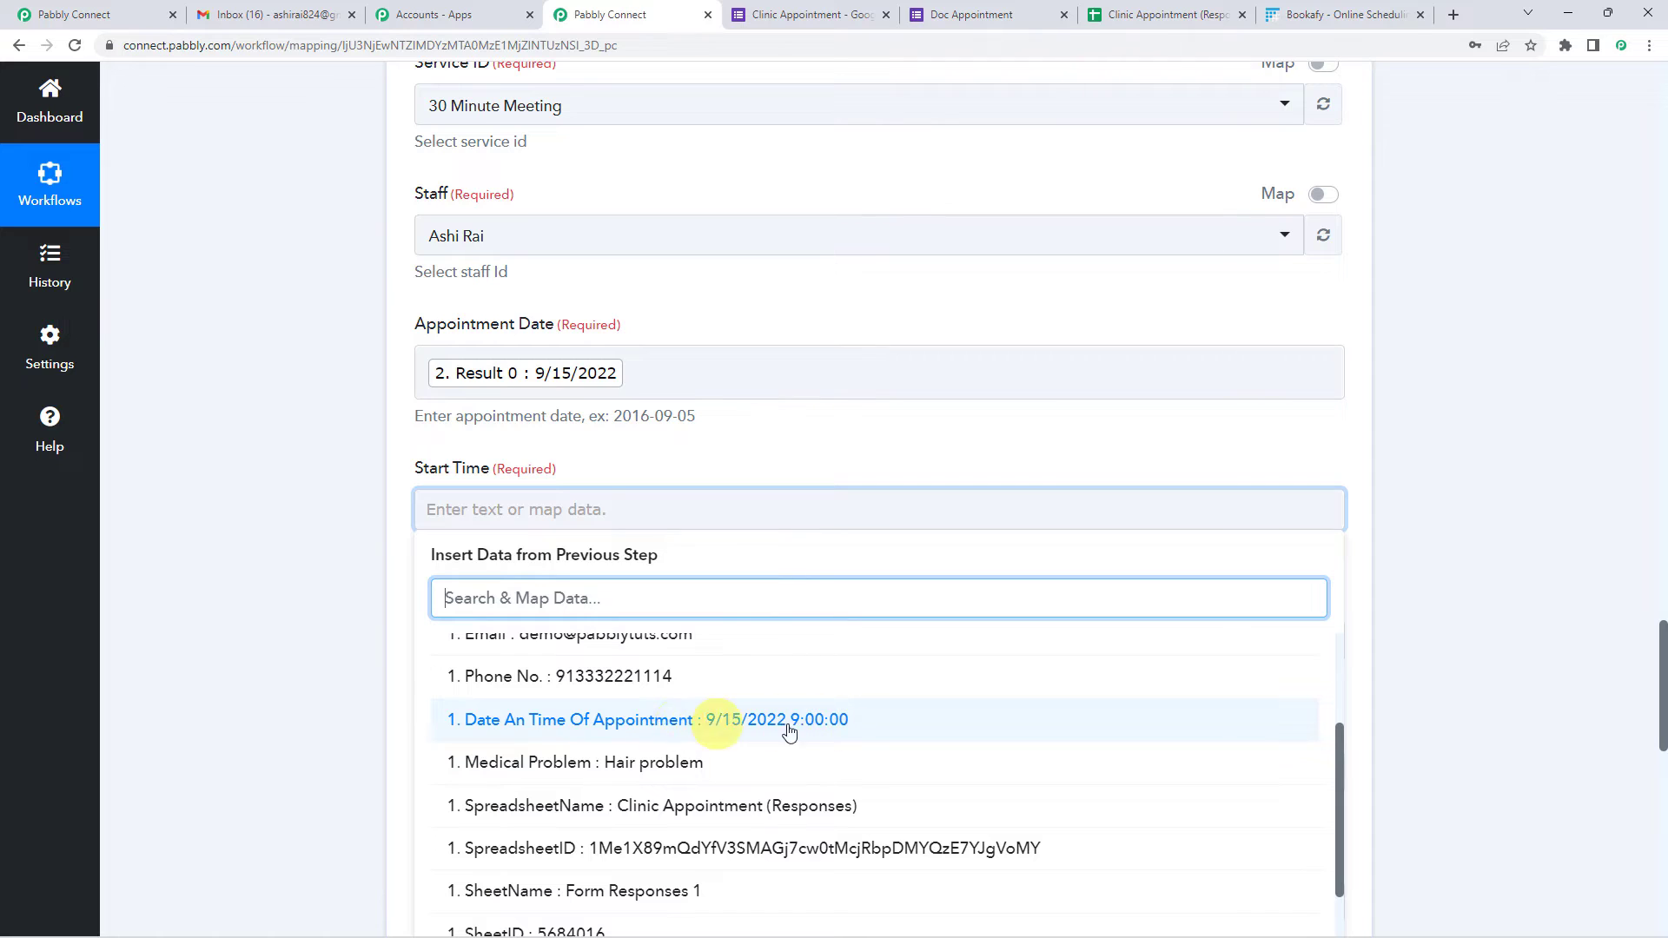
pyautogui.click(726, 474)
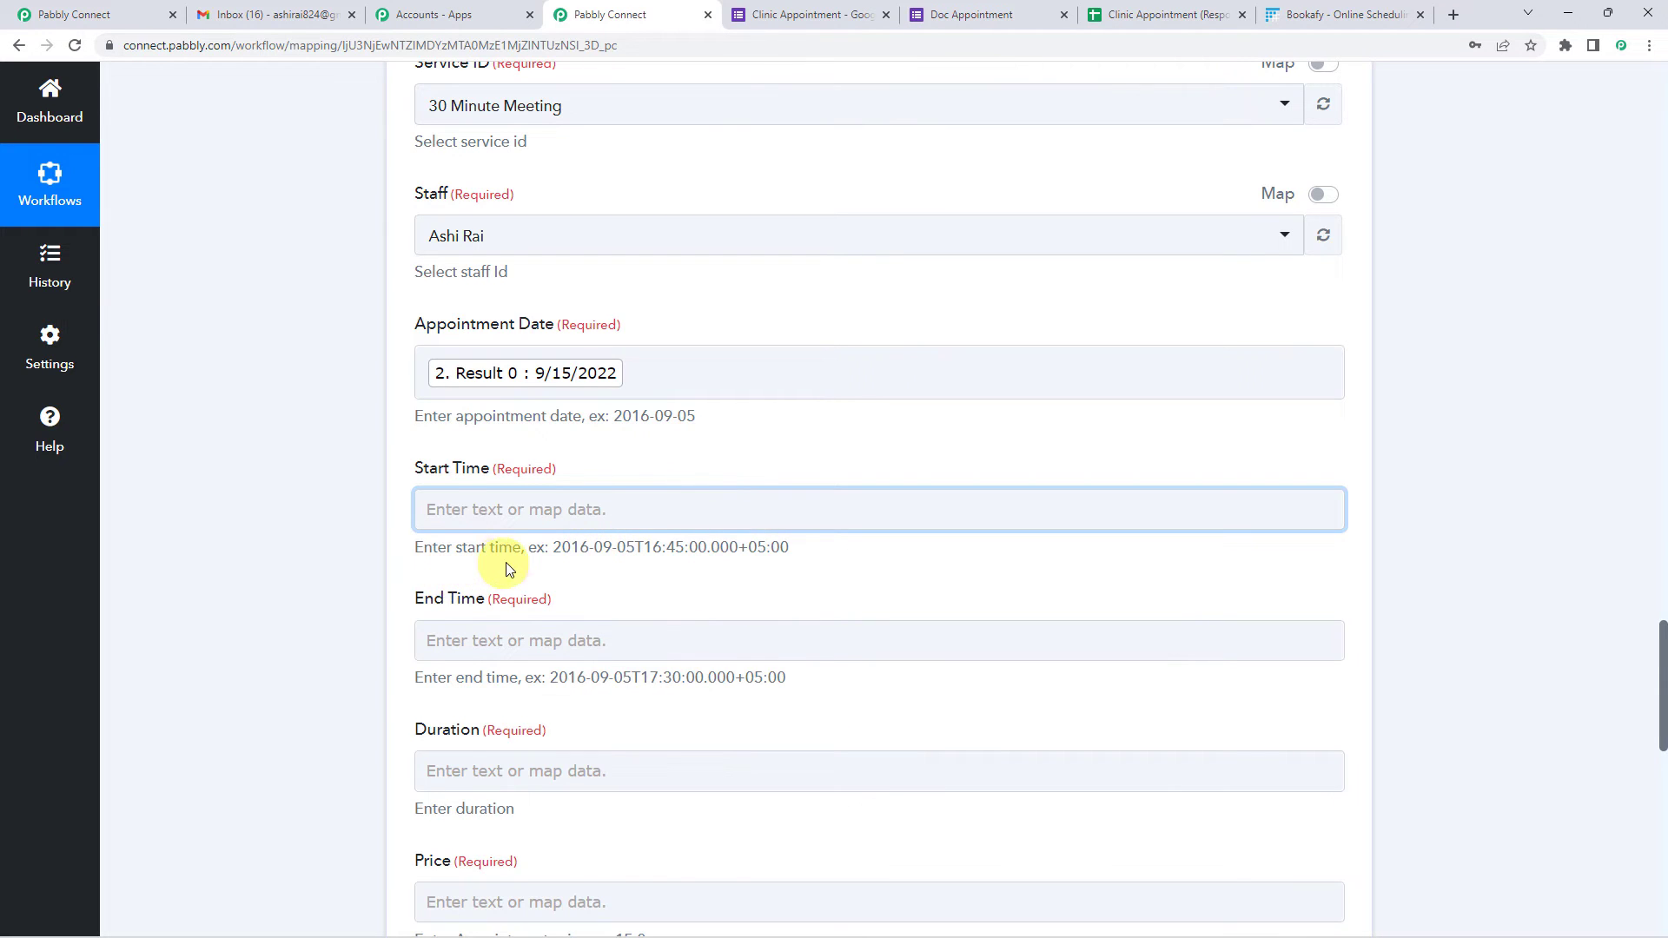
pyautogui.moveTo(560, 547); pyautogui.dragTo(668, 553)
pyautogui.click(566, 549)
pyautogui.click(641, 554)
pyautogui.moveTo(646, 549); pyautogui.dragTo(714, 581)
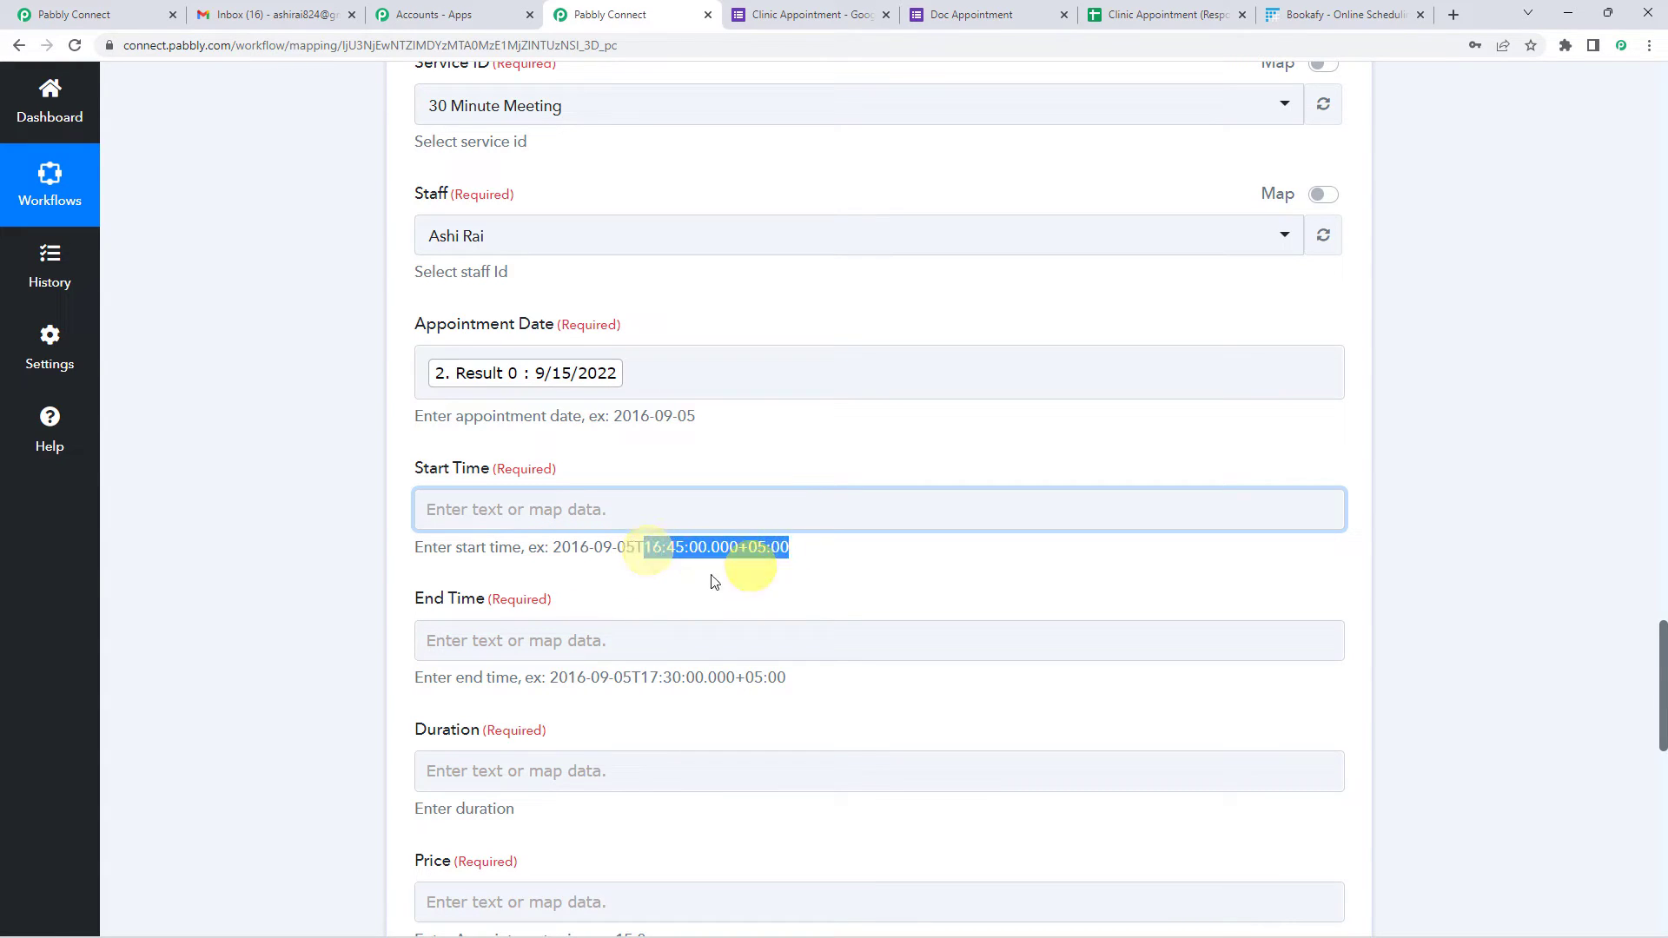
# - Add a Date/Time Formatter by Pabbly action with the Format Date with Time Zone event before Bookafy, and connect it
pyautogui.scroll(10, 646, 583)
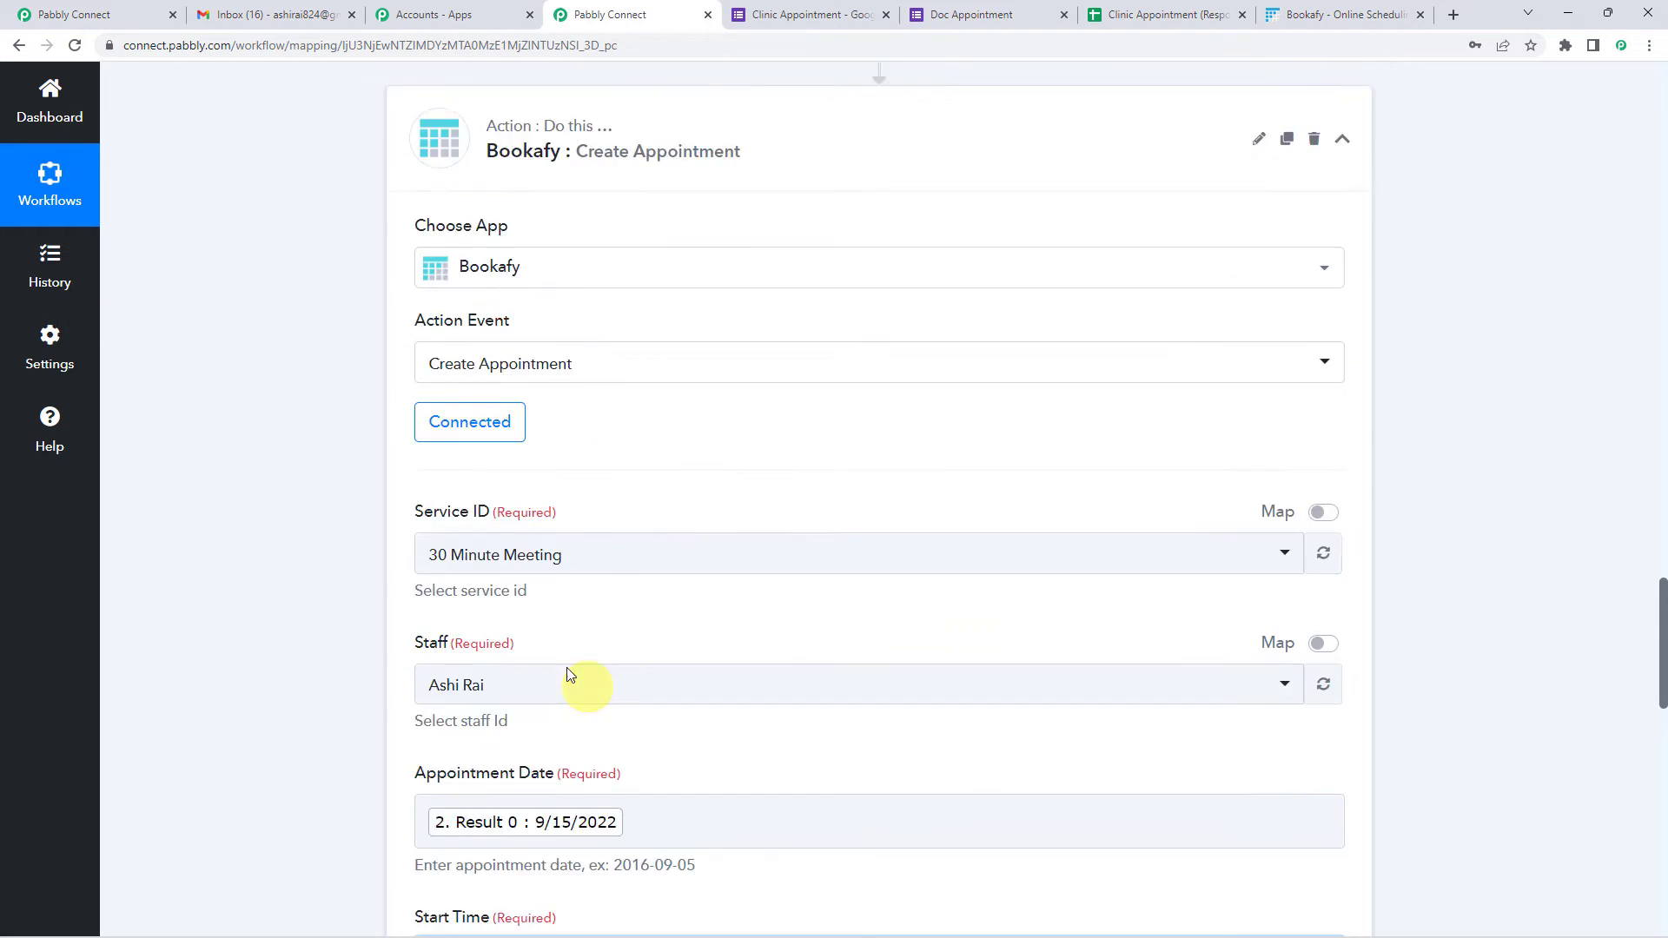
pyautogui.click(879, 458)
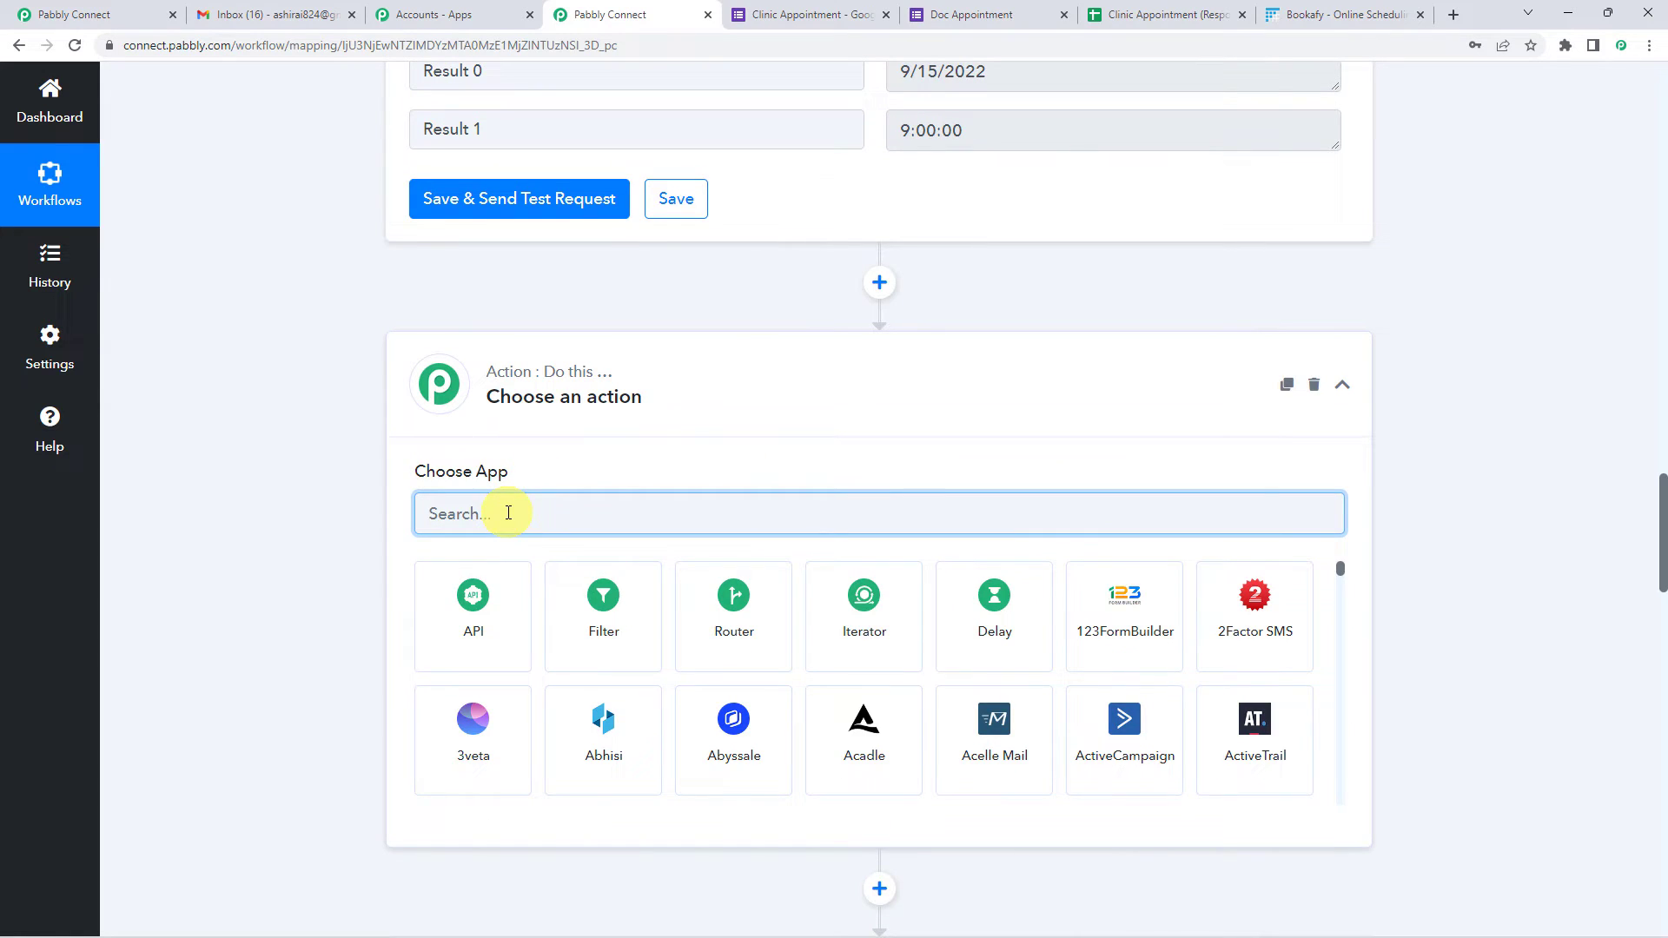
pyautogui.write('da')
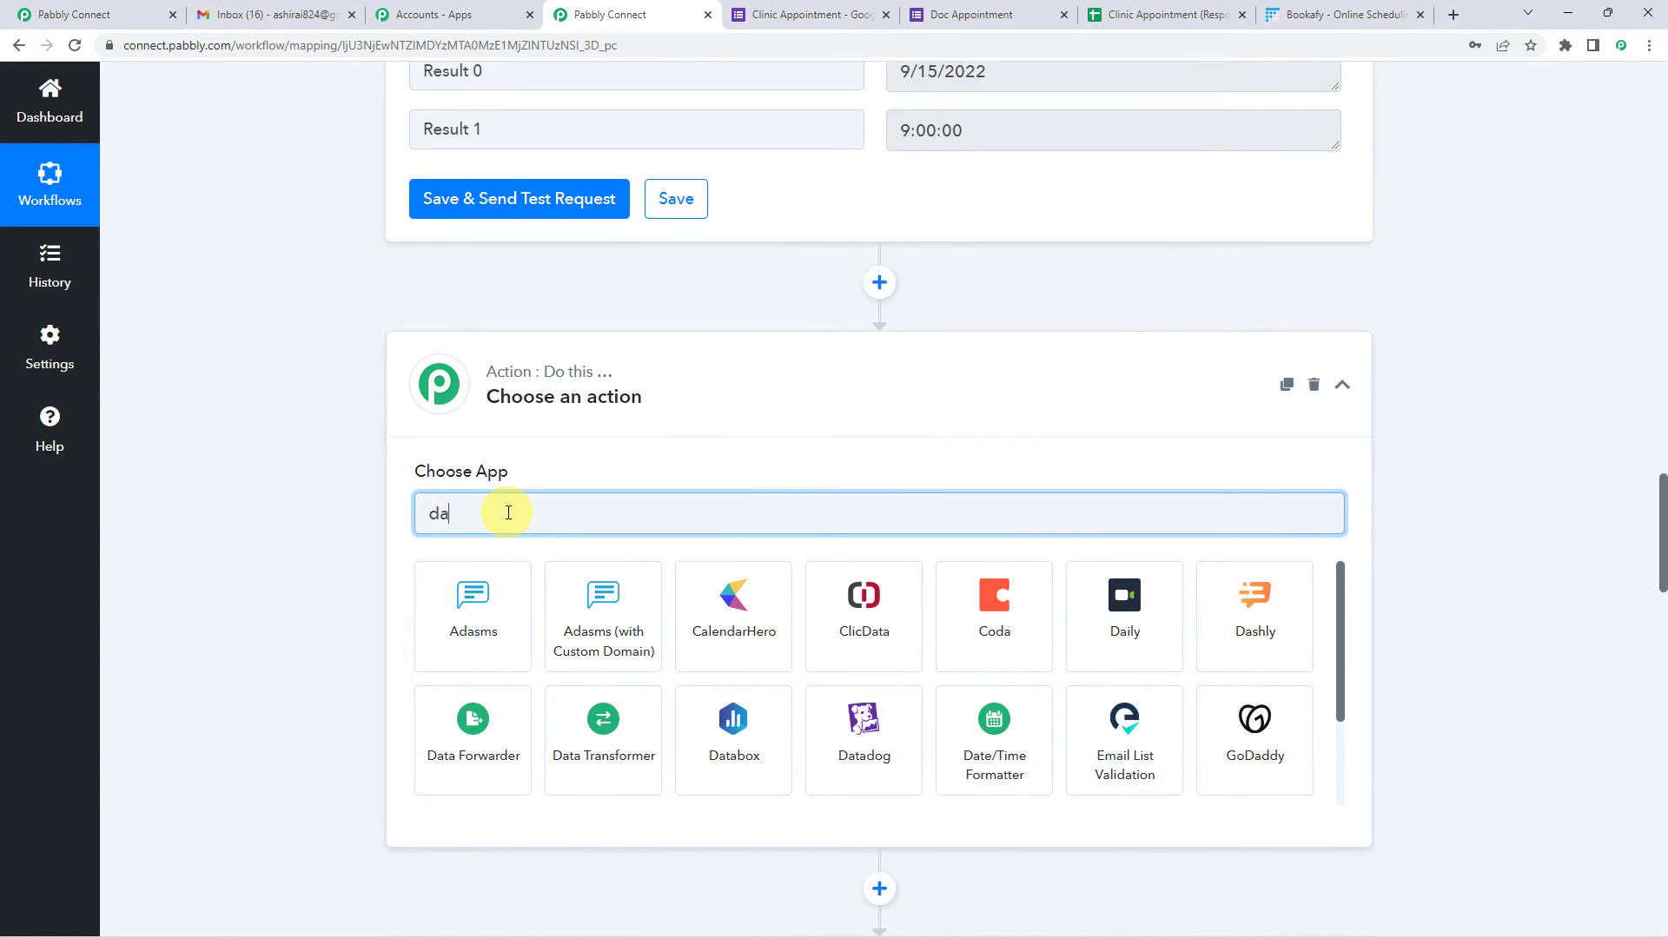
pyautogui.write('te')
pyautogui.click(475, 648)
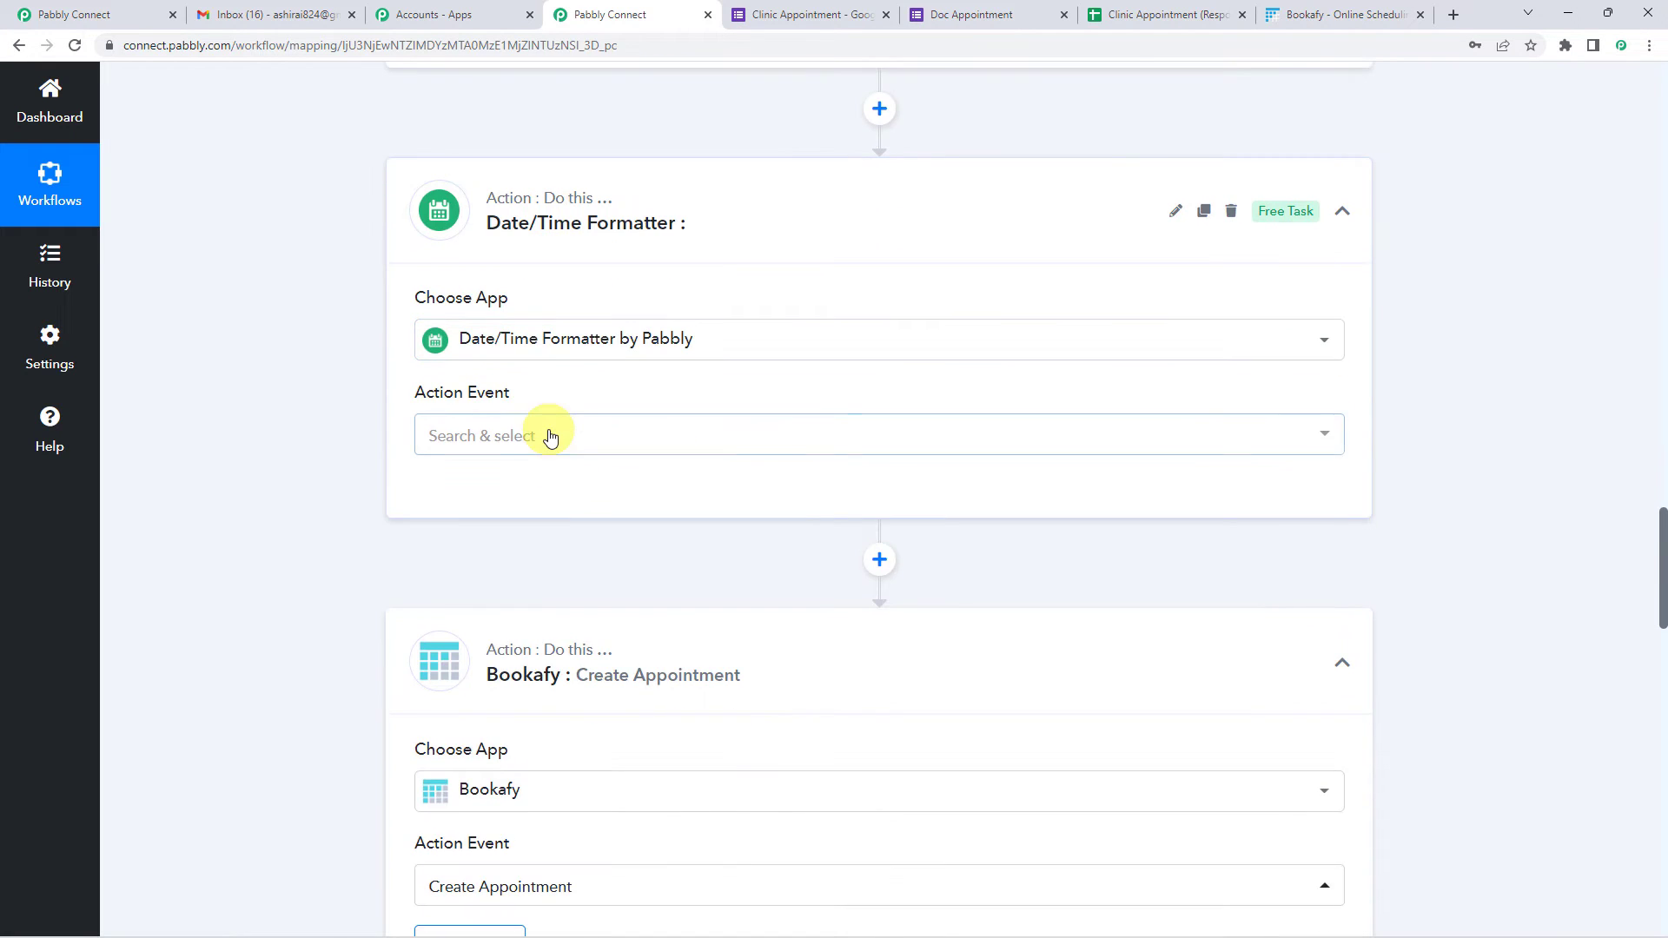
pyautogui.click(549, 435)
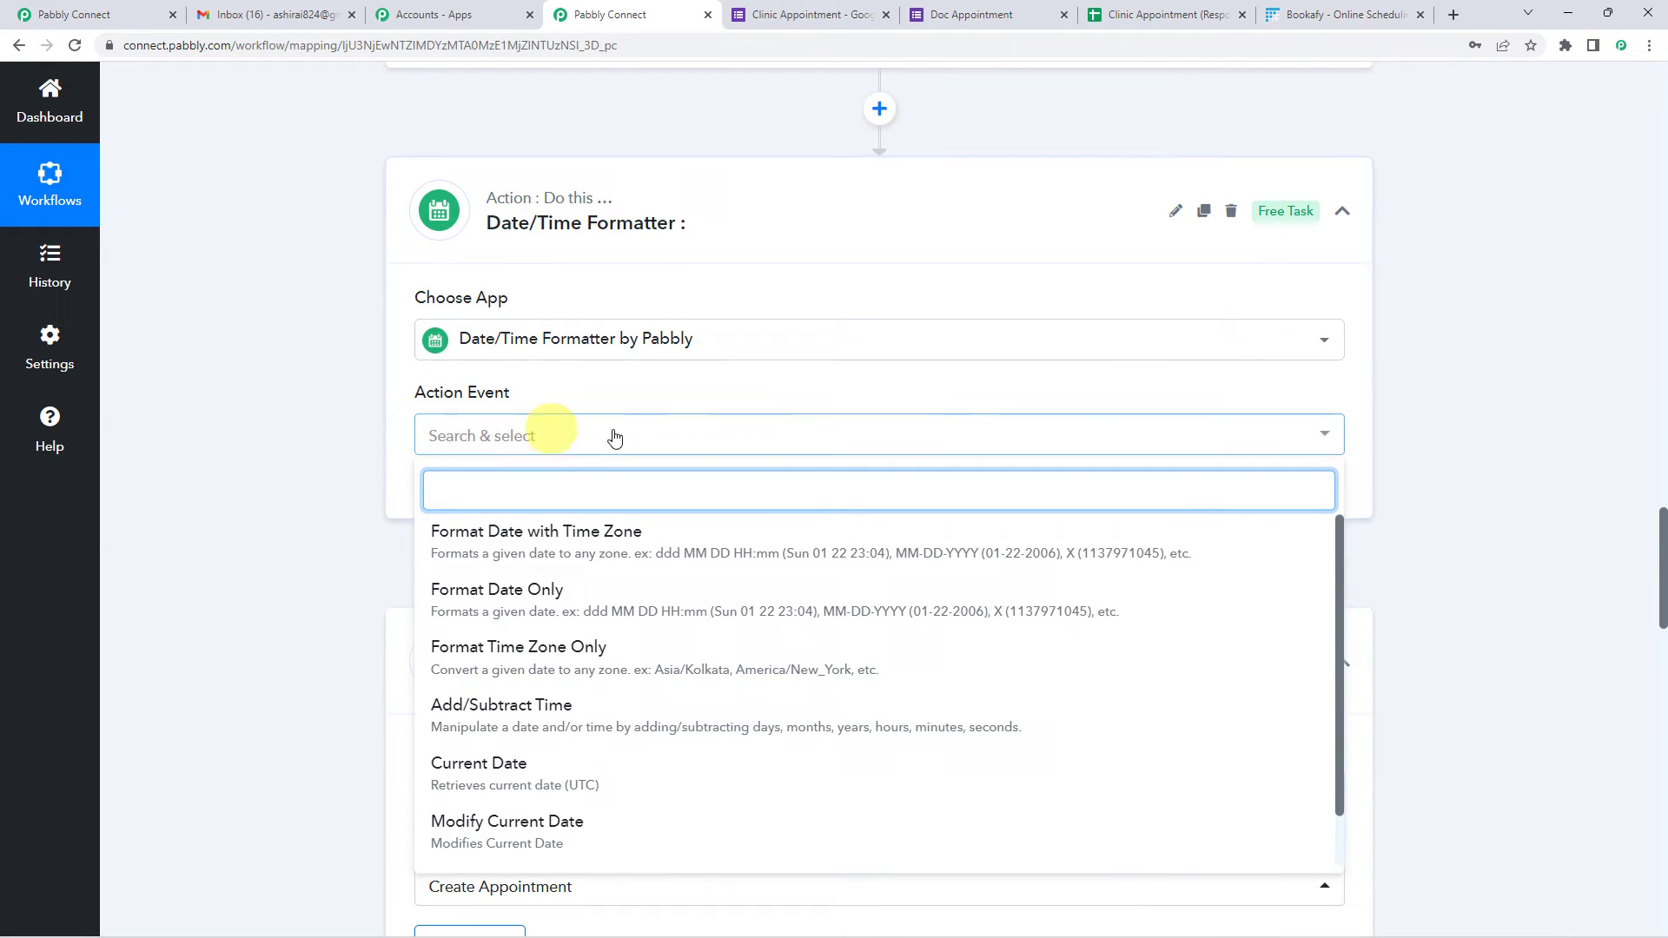
pyautogui.click(574, 538)
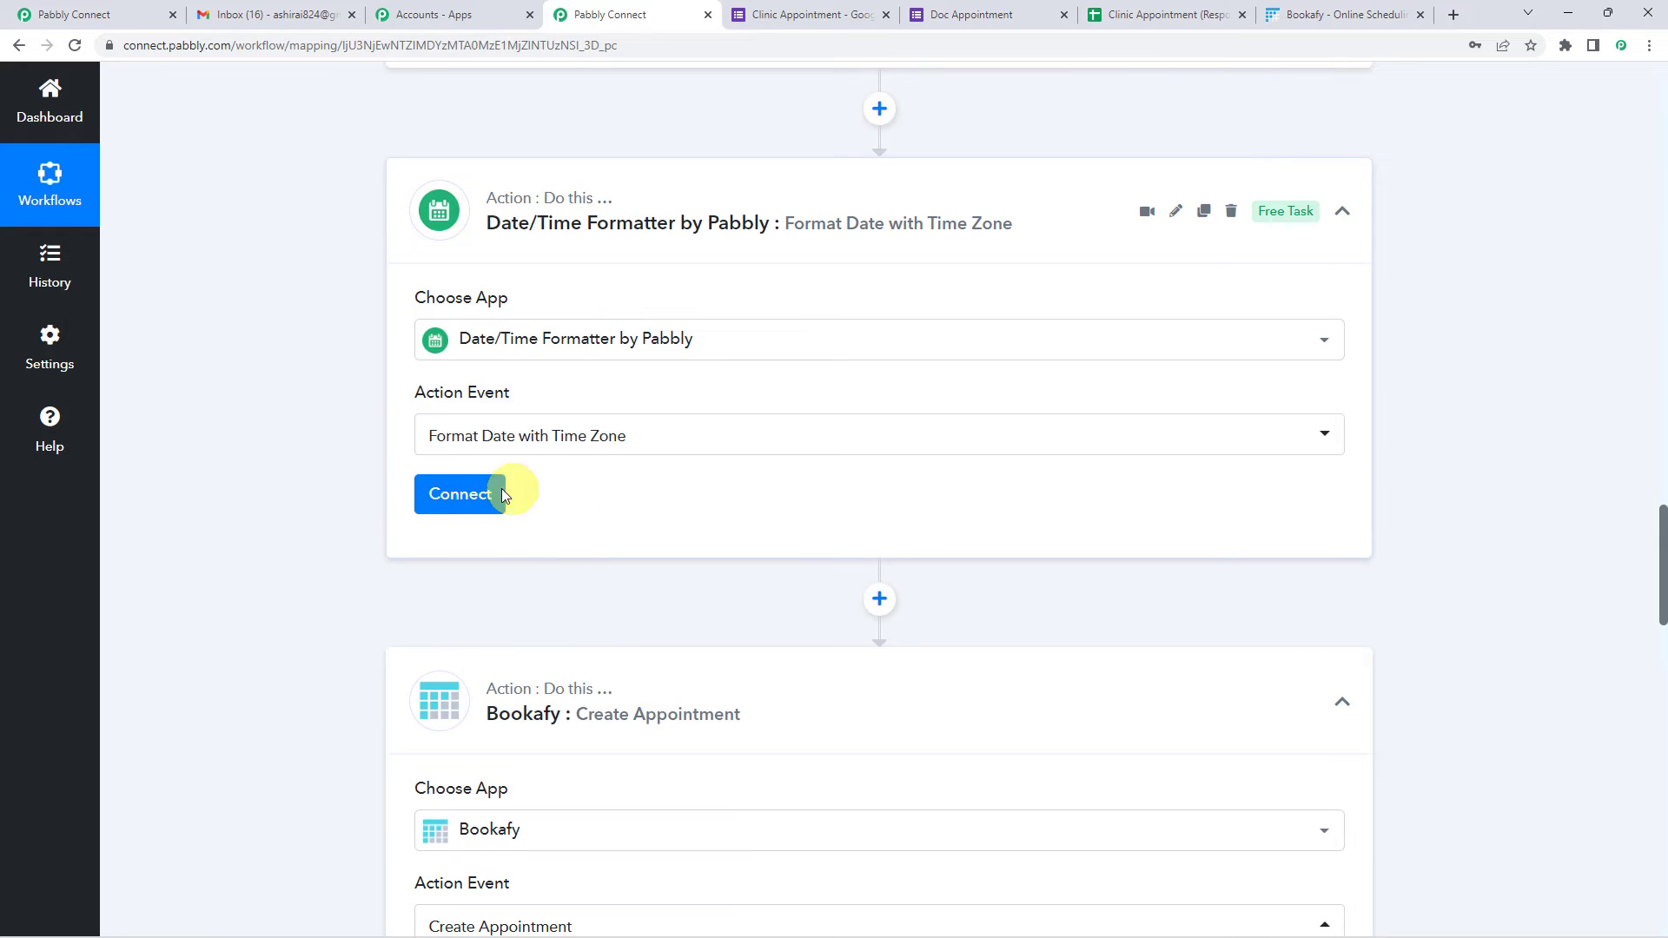
pyautogui.click(501, 493)
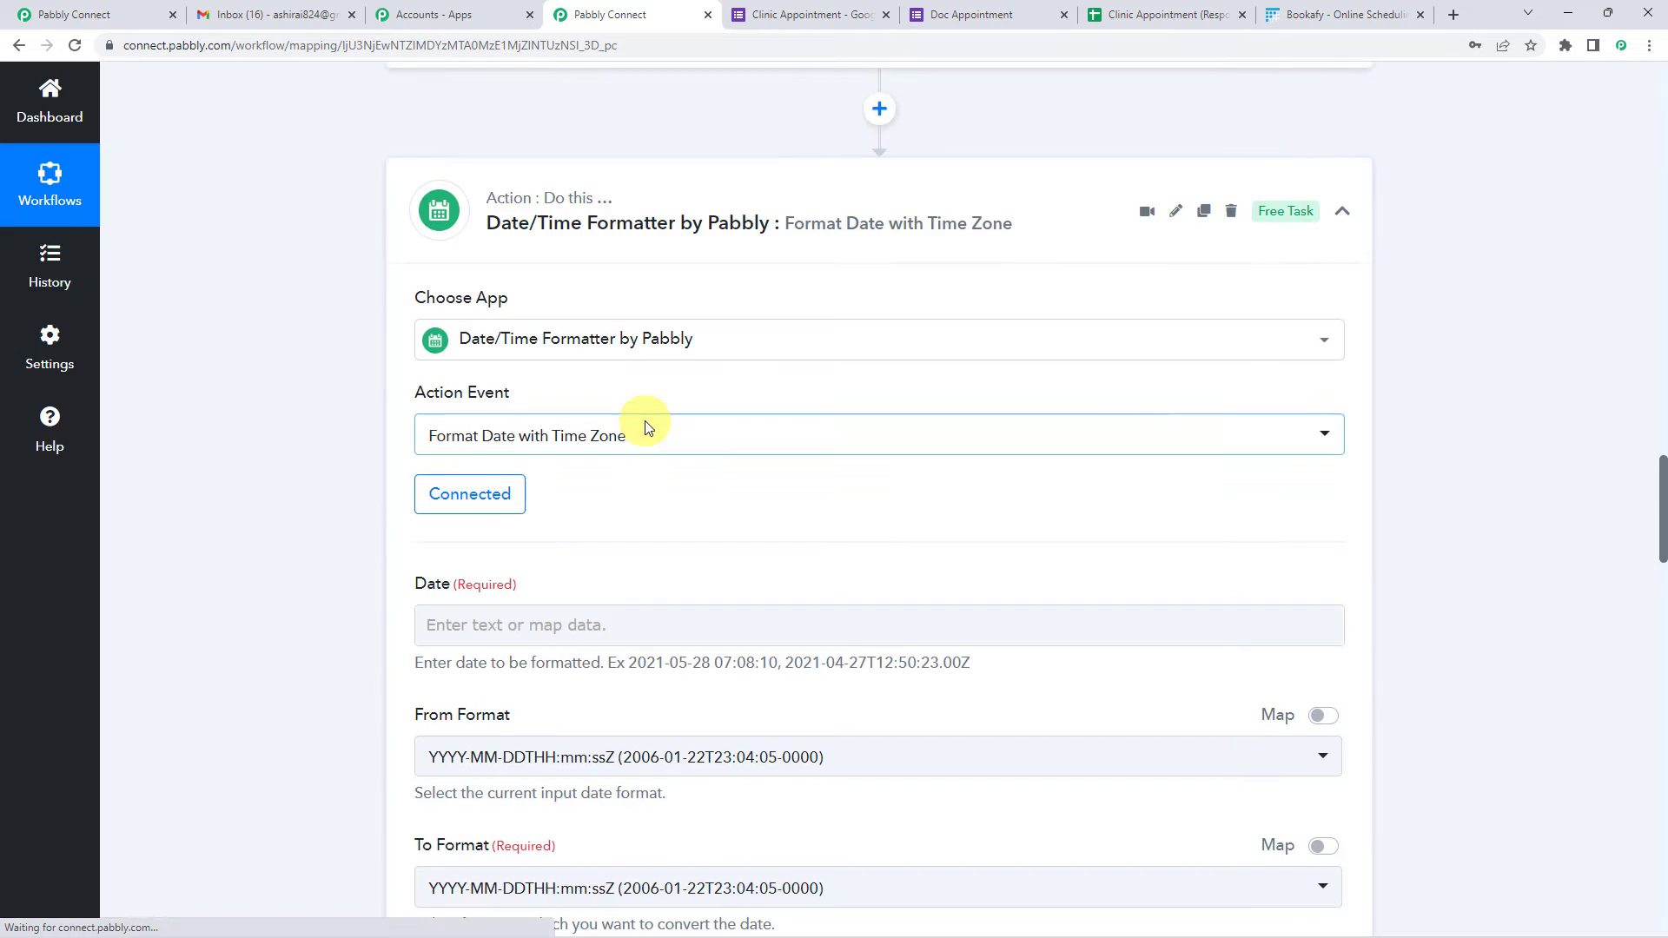
# - Map Date An Time Of Appointment from the Google Forms response as the formatter's Date
pyautogui.scroll(-3, 647, 425)
pyautogui.click(564, 365)
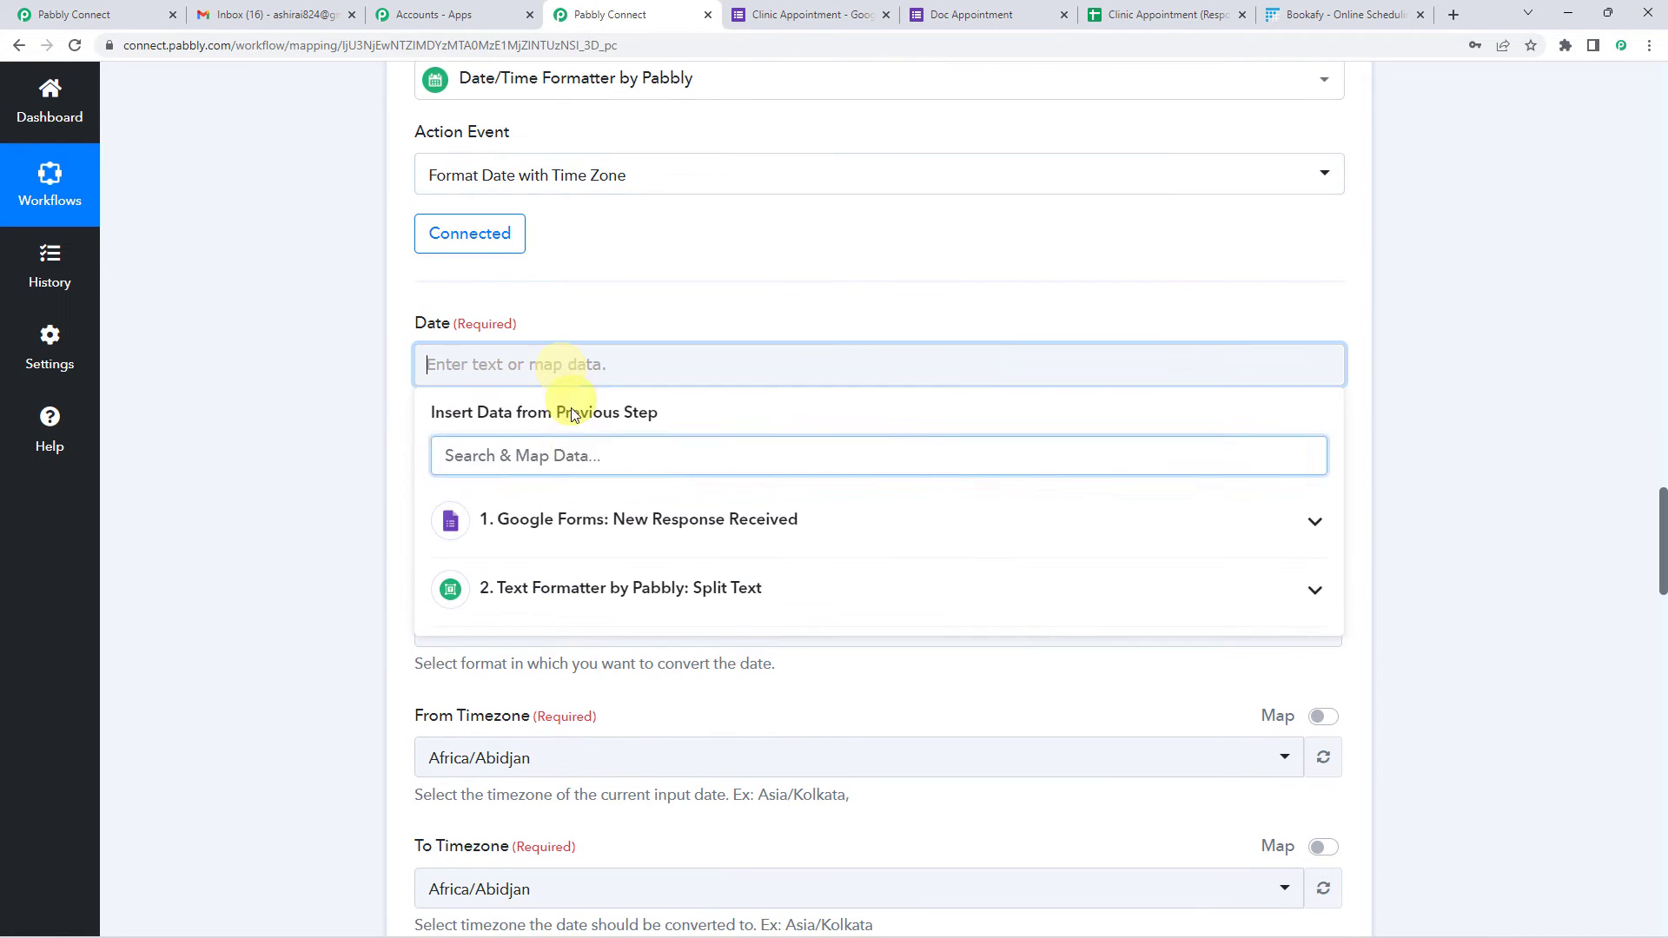
pyautogui.click(576, 521)
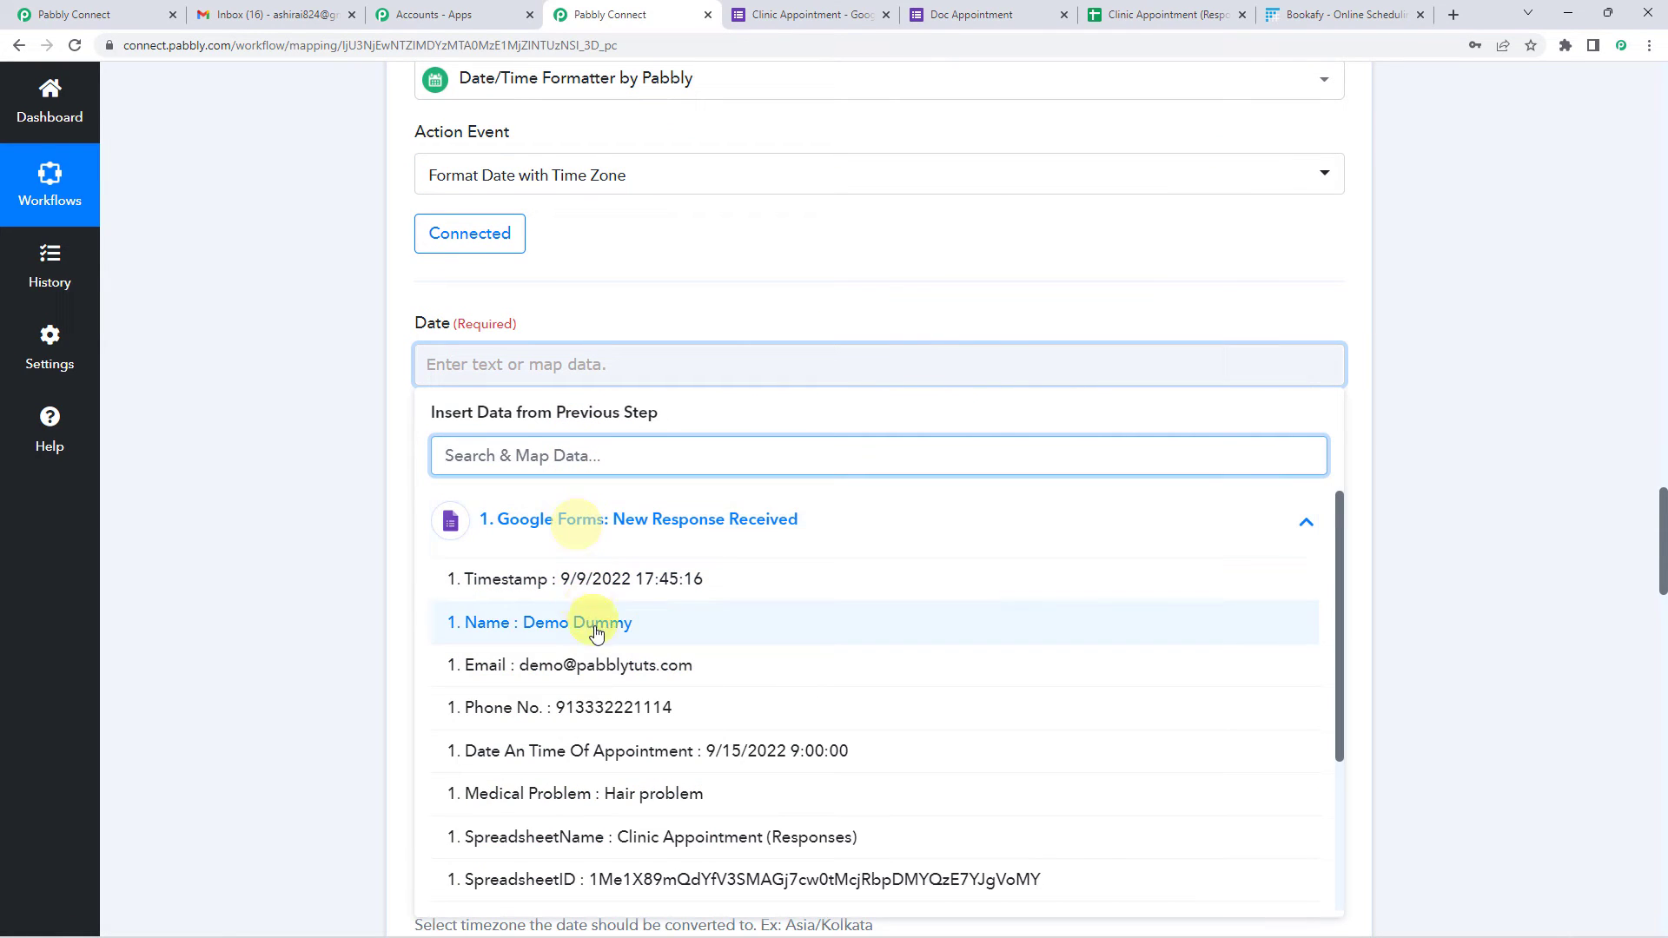
pyautogui.click(676, 761)
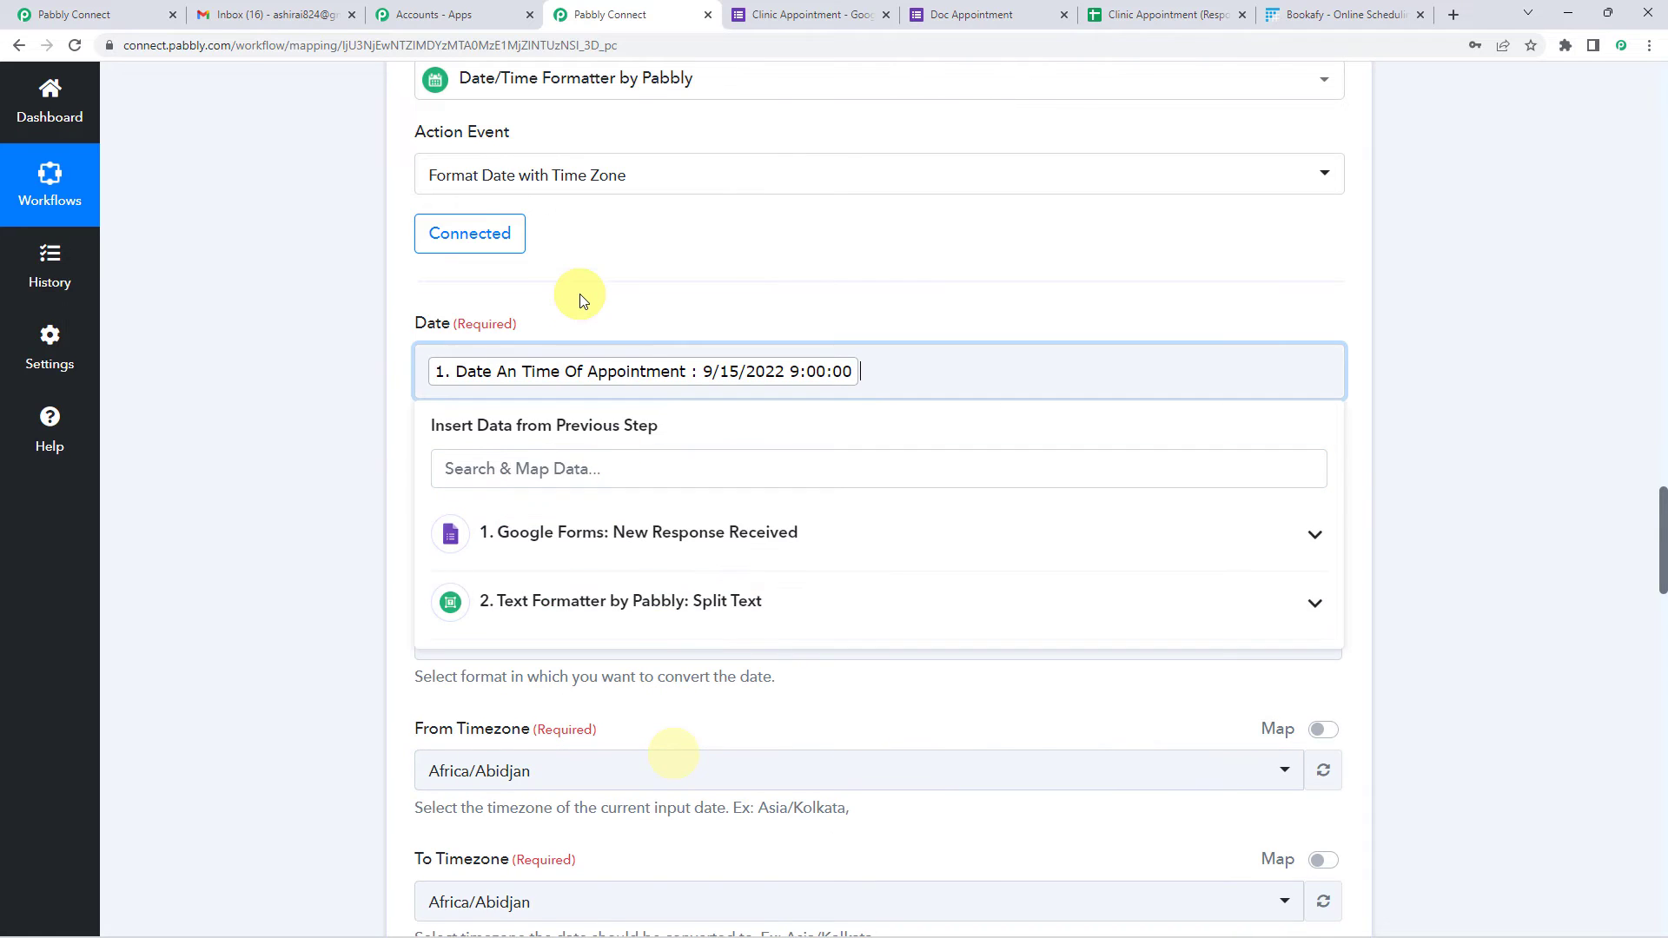
pyautogui.click(580, 294)
# - Set the formatter's From Format to MM-DD-YYYY HH:mm:ss Z
pyautogui.scroll(-1, 556, 330)
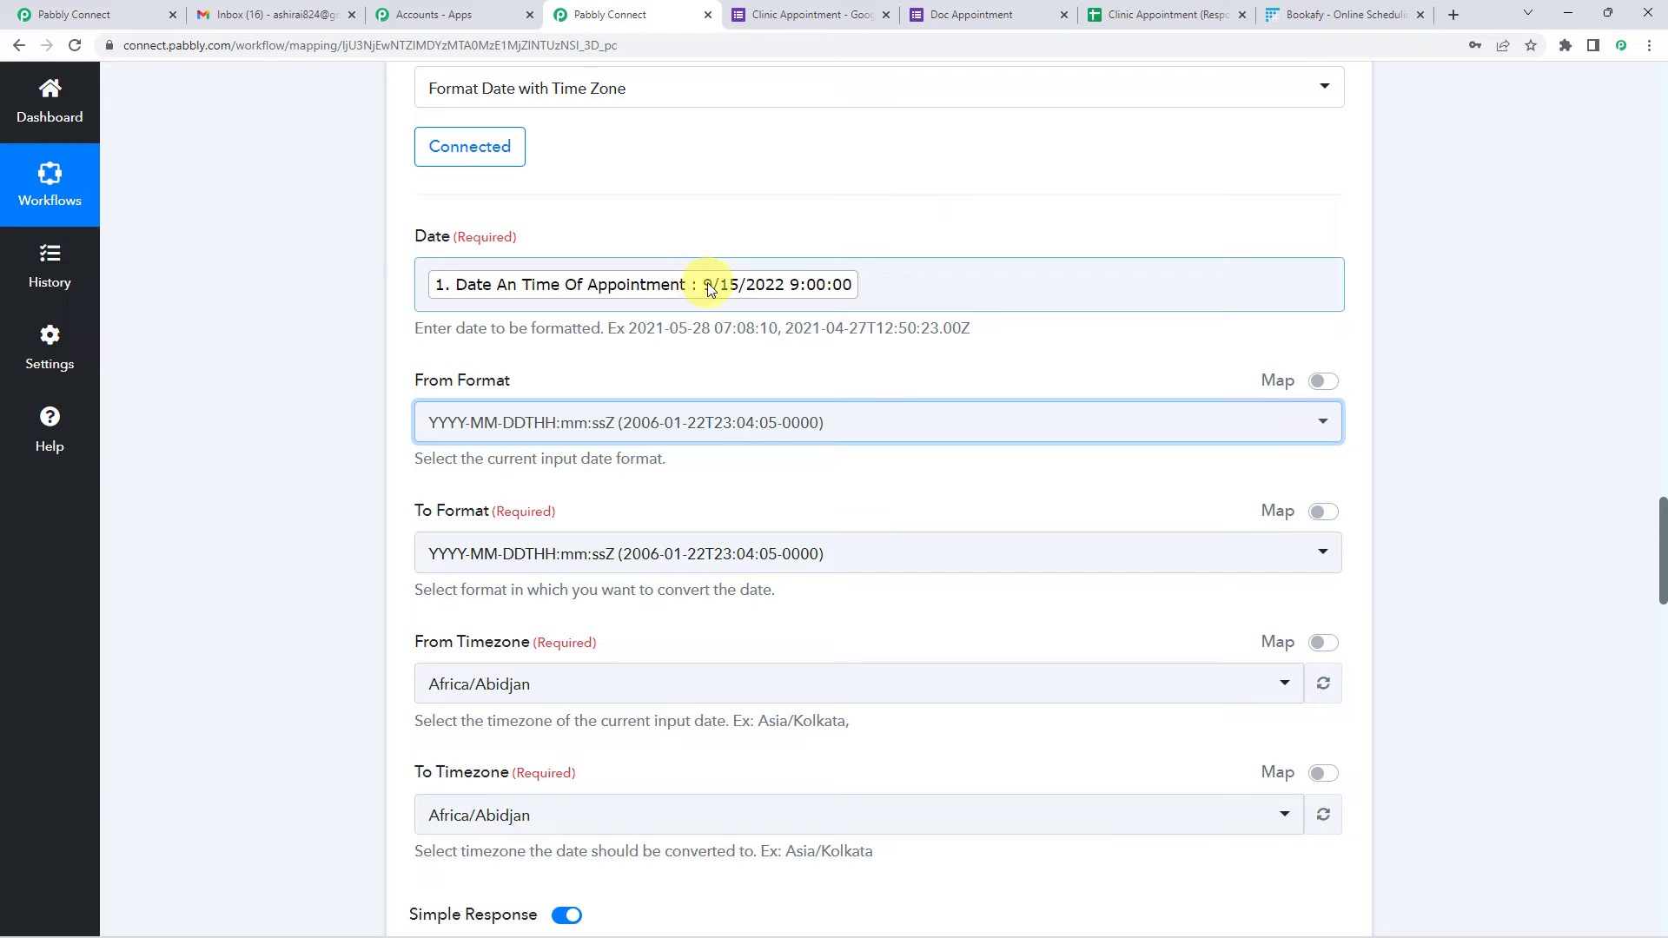
pyautogui.click(596, 422)
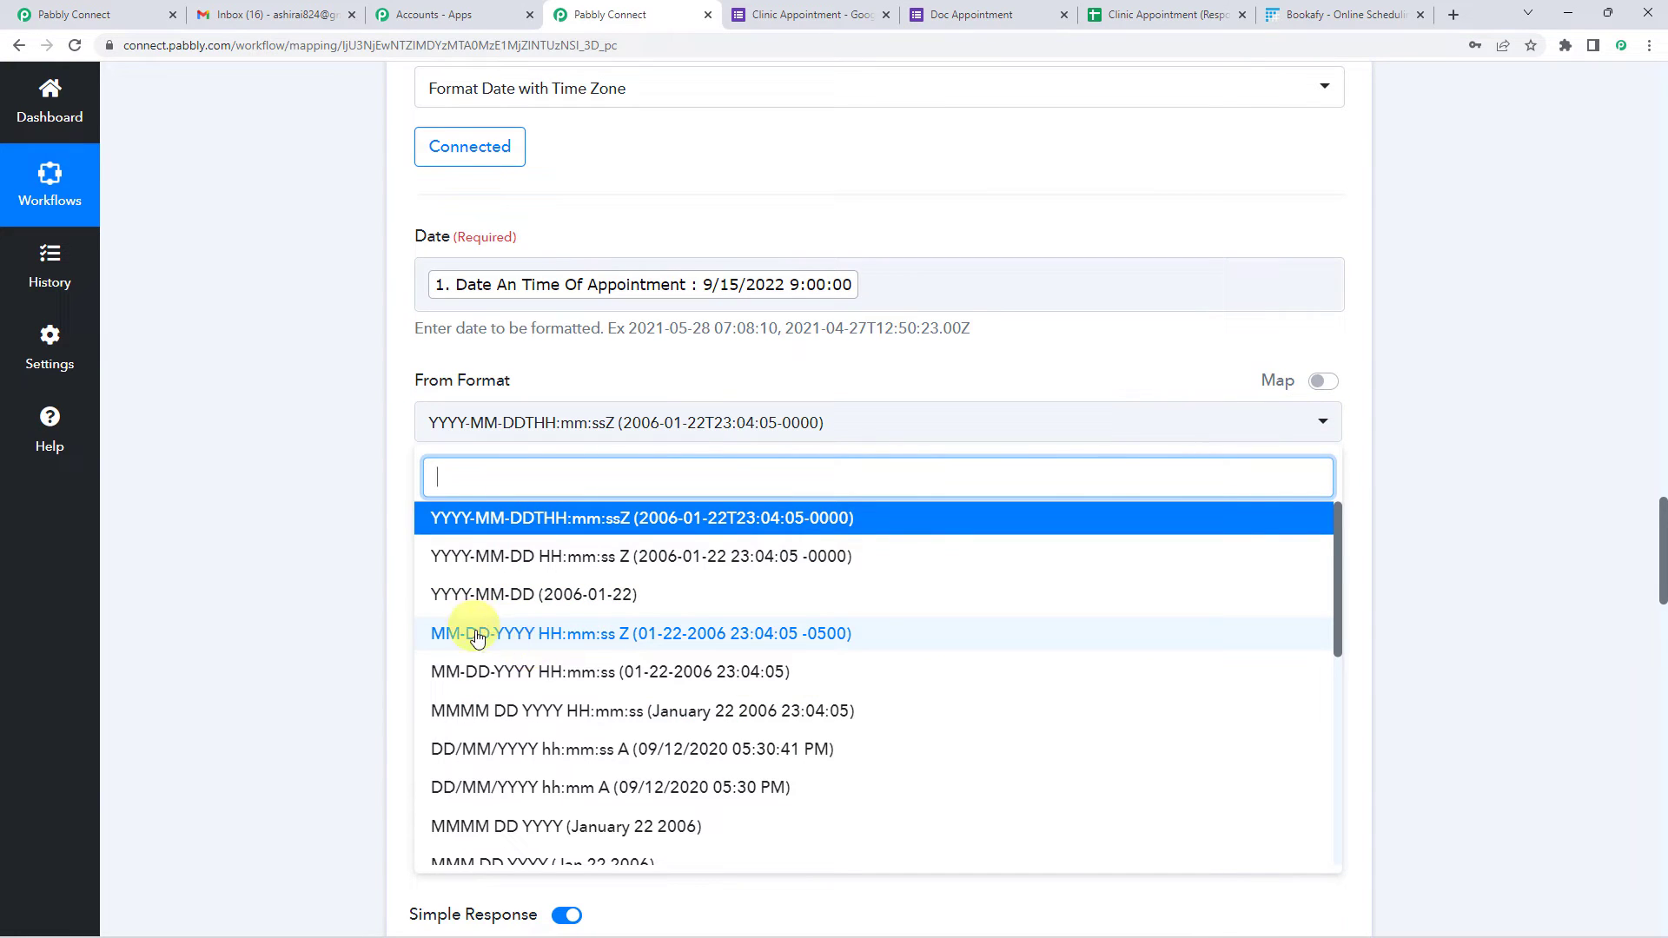
pyautogui.click(558, 641)
pyautogui.scroll(-2, 560, 280)
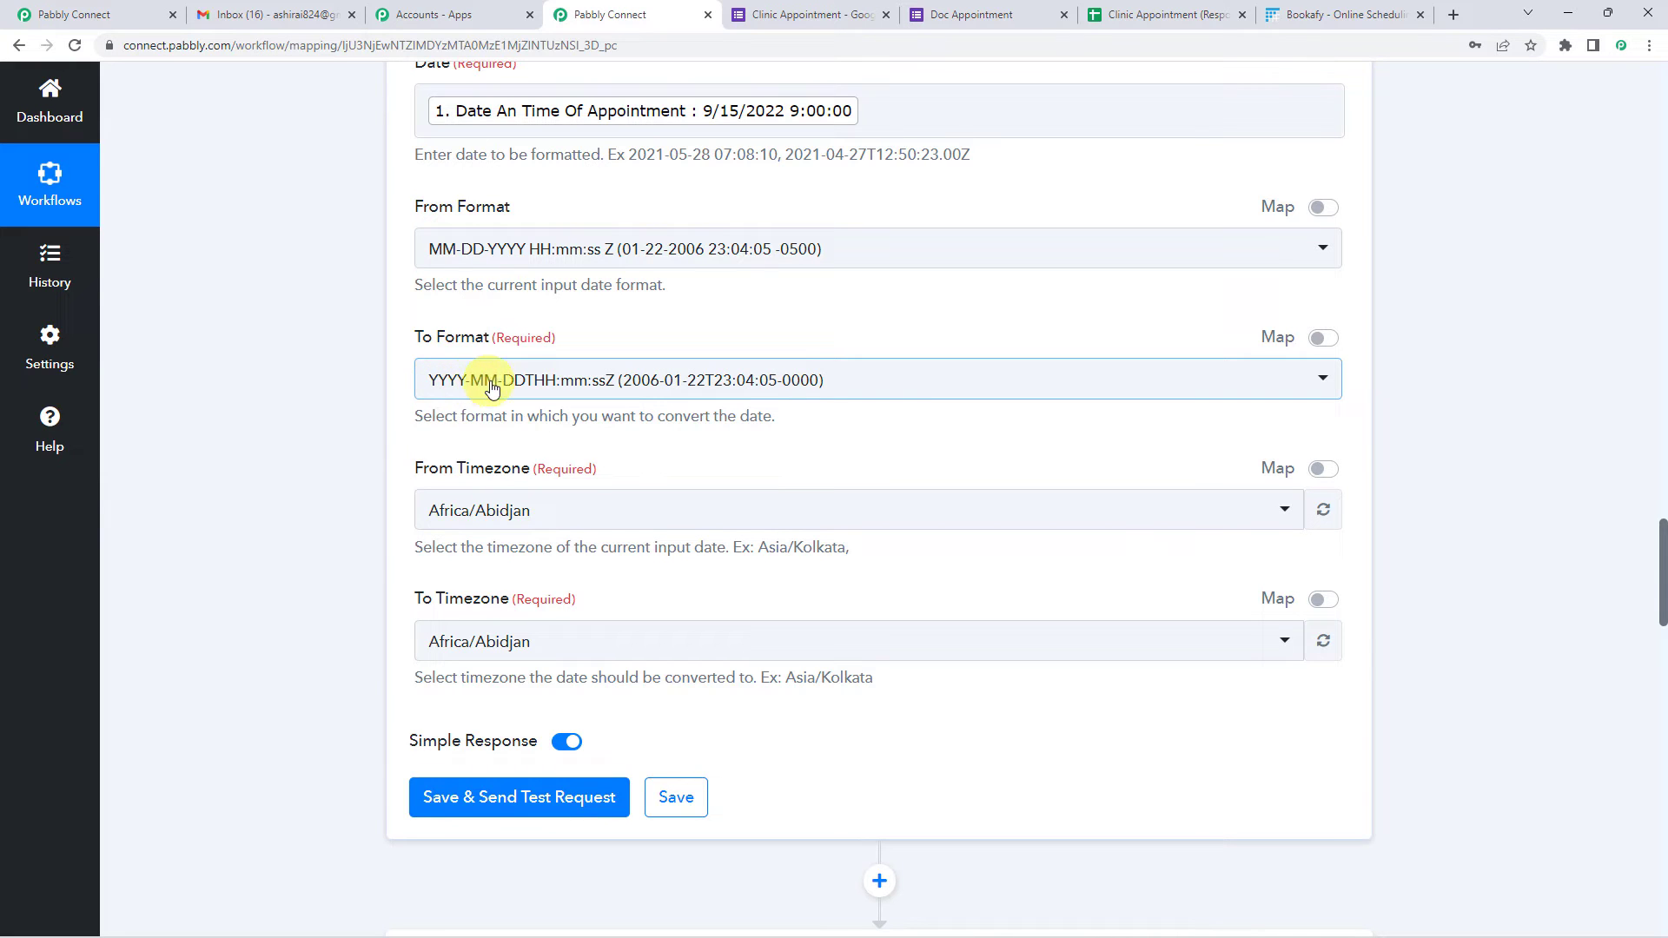
# - Set both the From Timezone and the To Timezone of the formatter to Asia/Kolkata
pyautogui.scroll(-1, 504, 461)
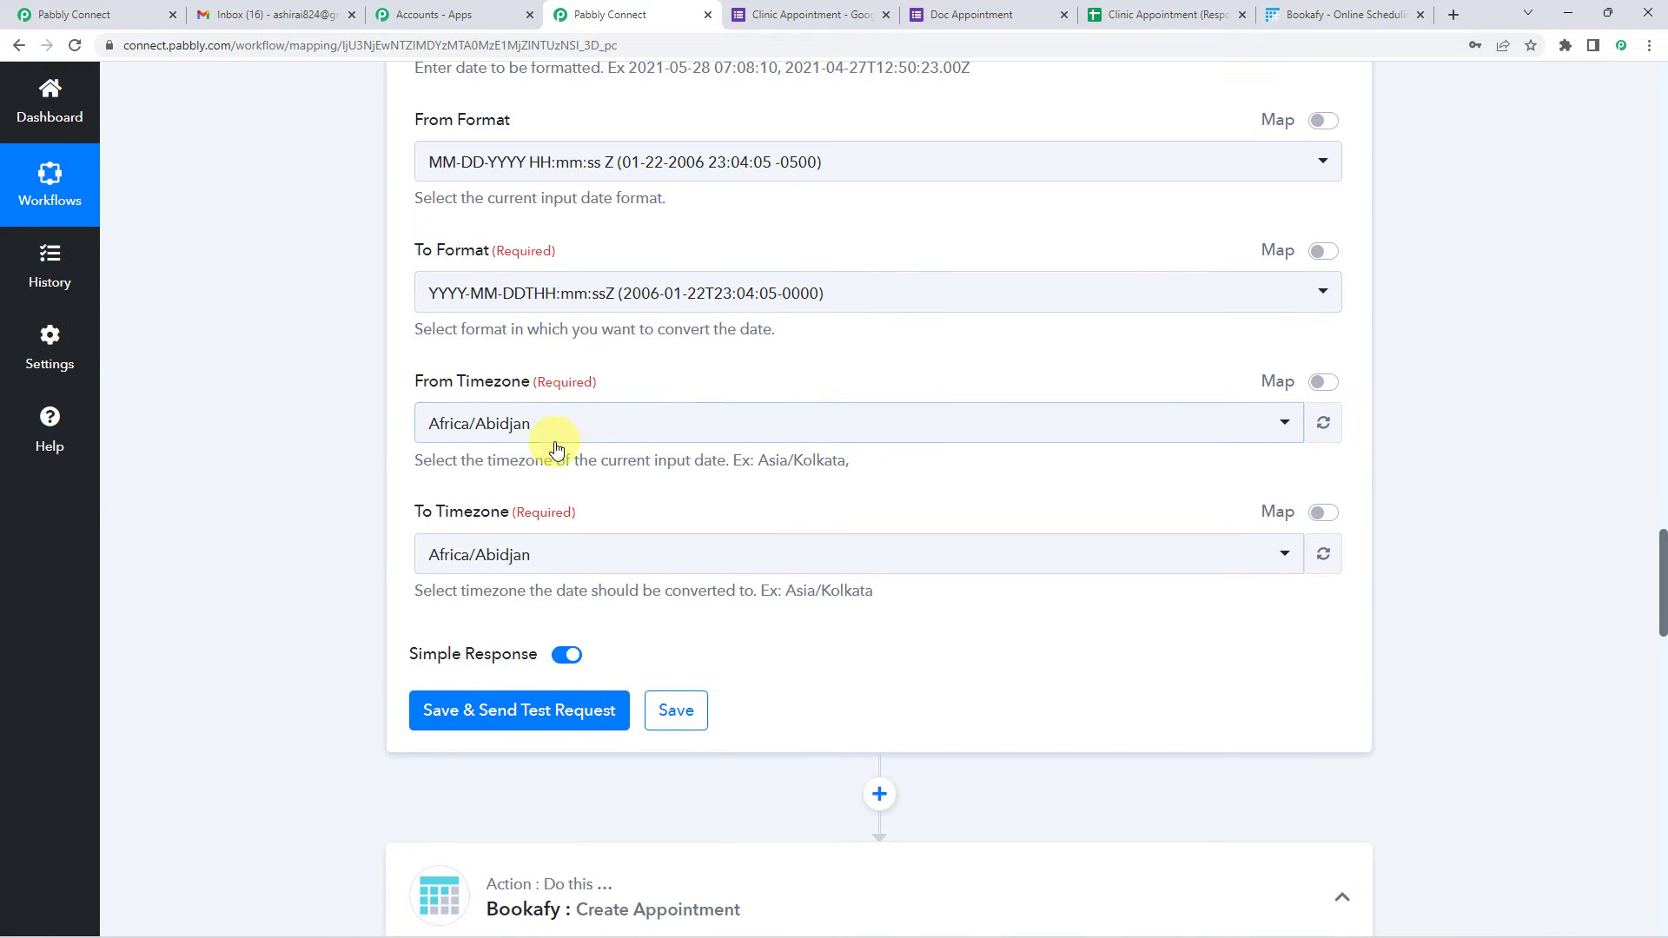
pyautogui.click(502, 436)
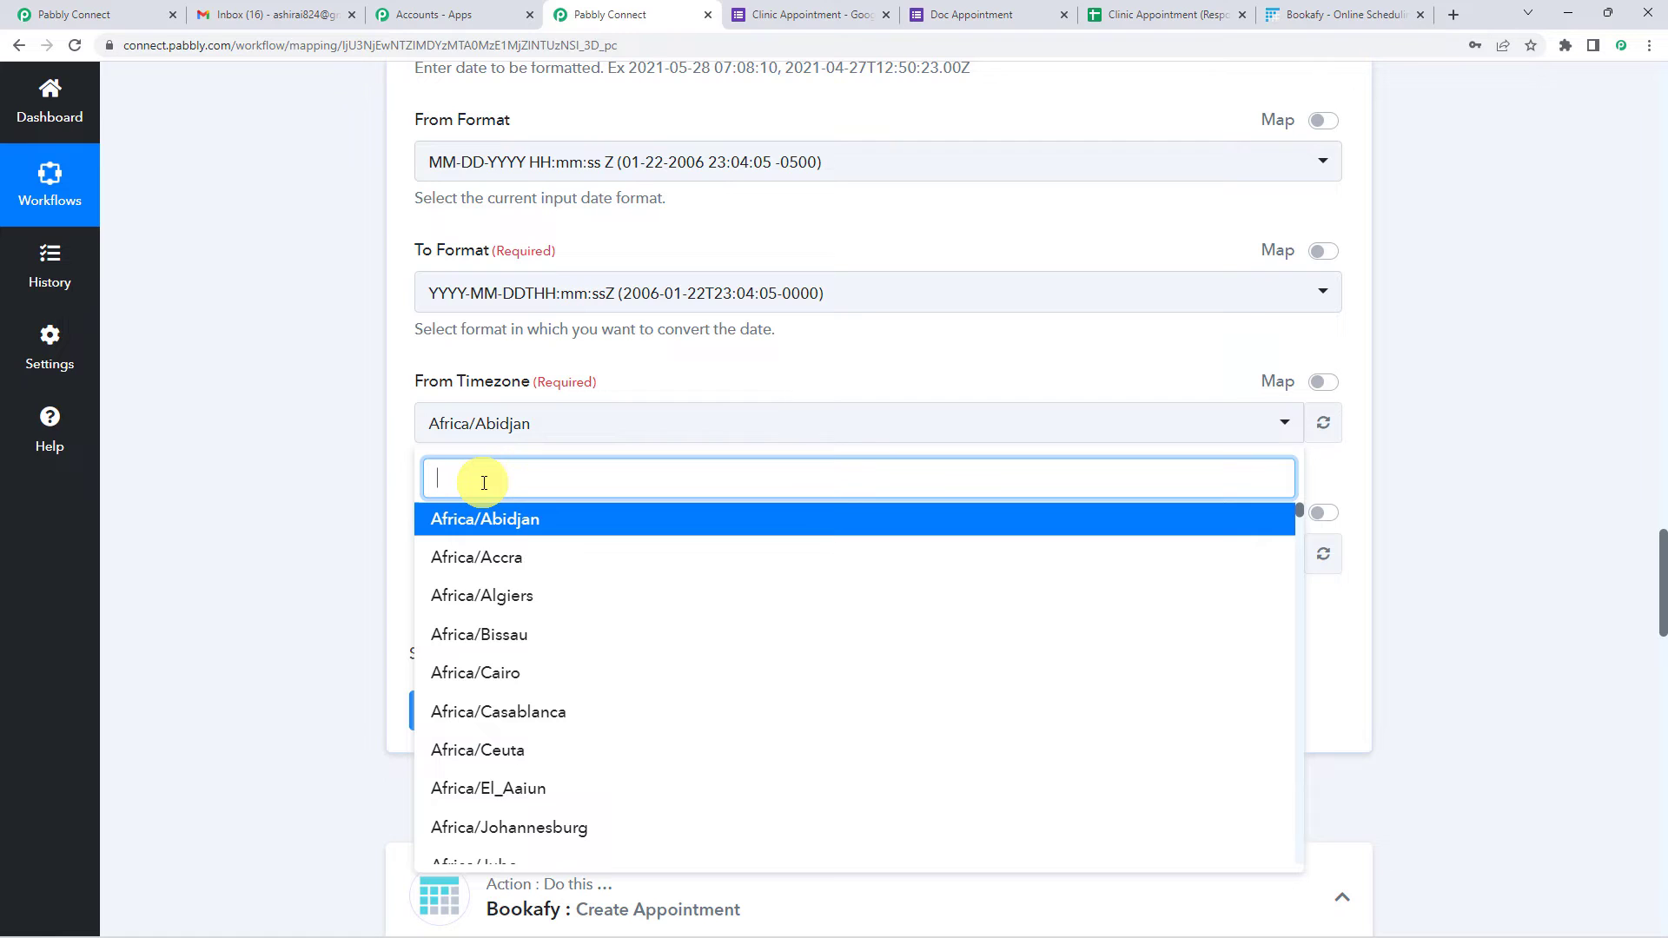
pyautogui.write('KOL')
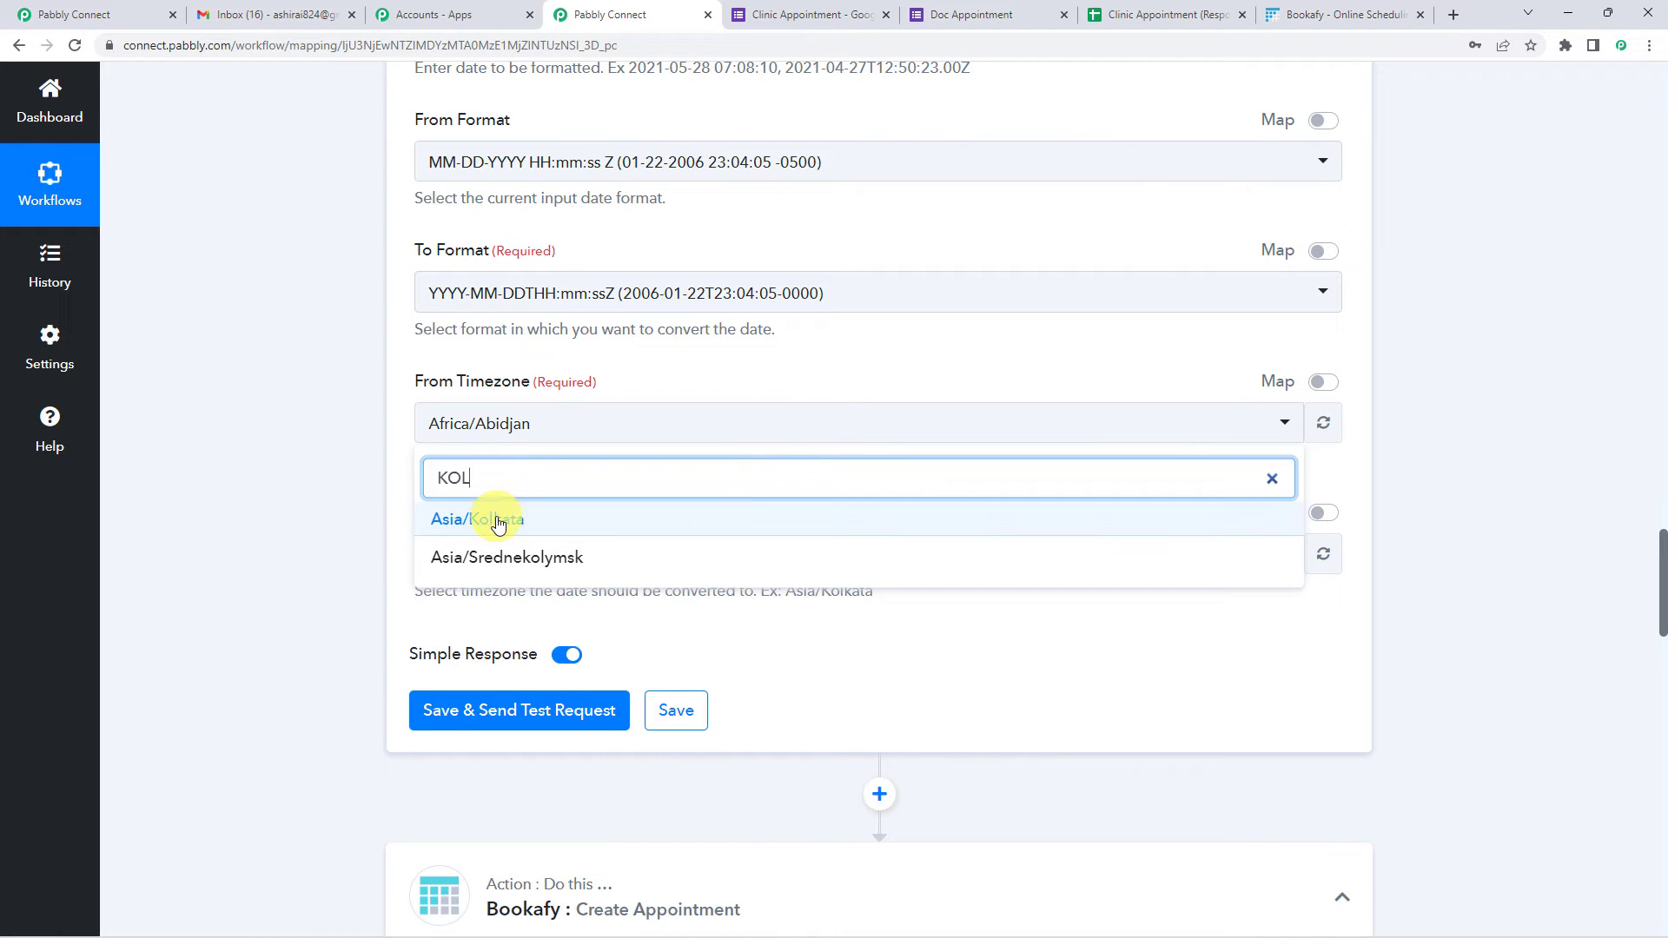
pyautogui.click(484, 518)
pyautogui.scroll(-2, 610, 384)
pyautogui.click(473, 391)
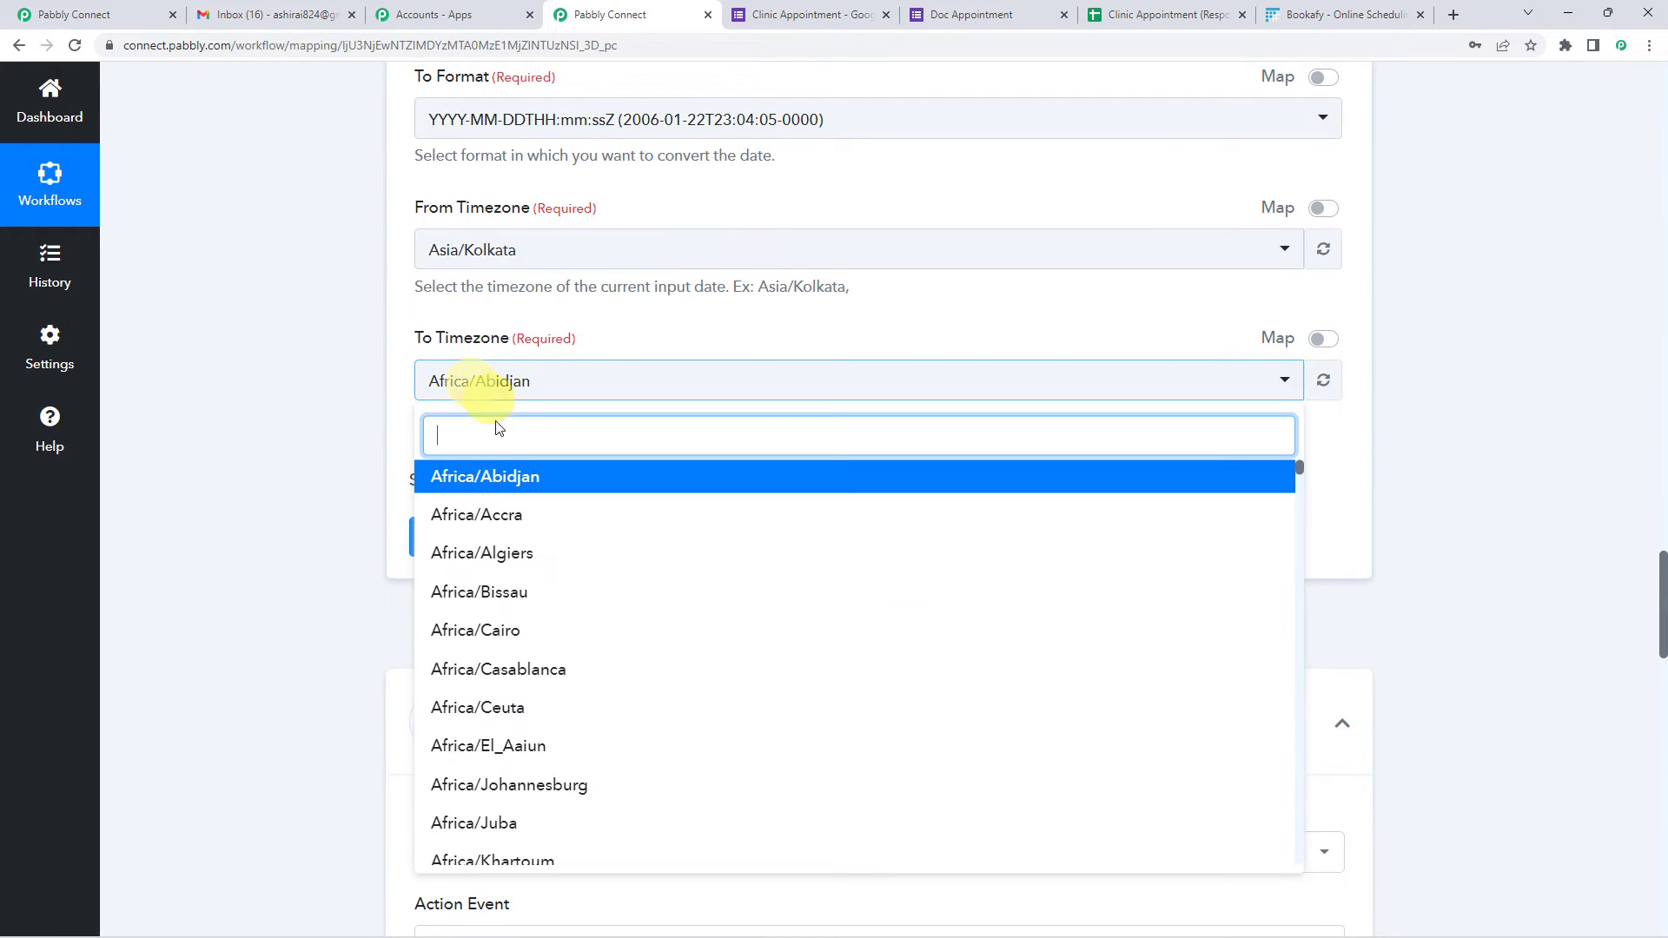
pyautogui.write('KOL')
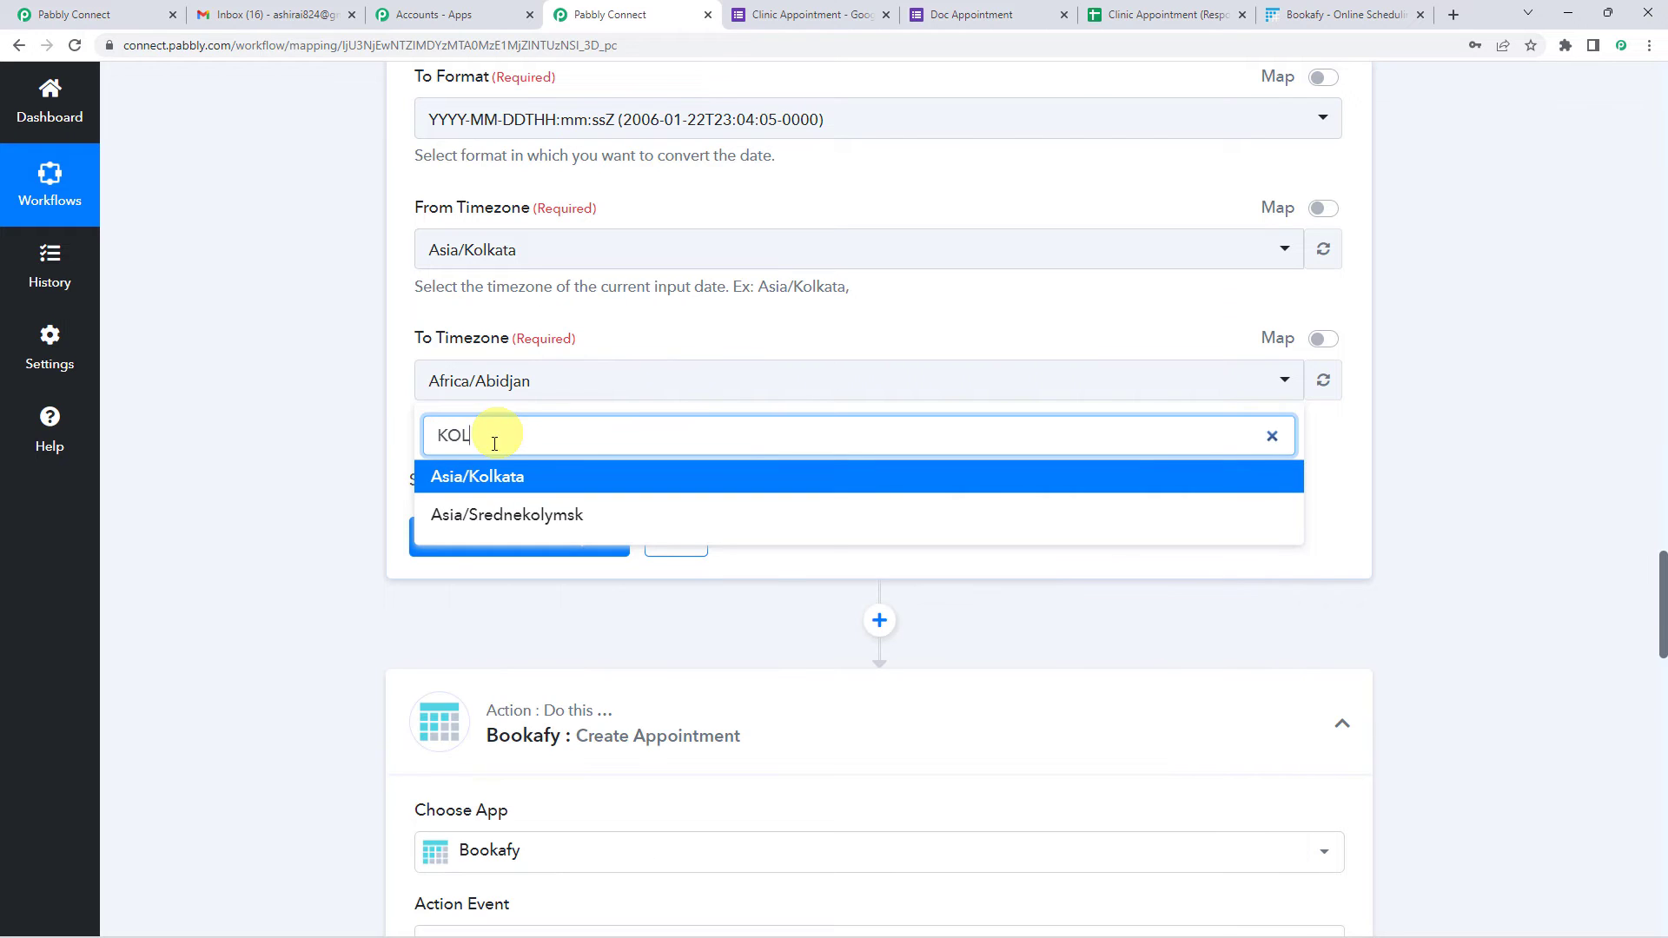
pyautogui.click(549, 478)
# - Save the date formatter action with a test request and check the formatted date in its response
pyautogui.scroll(2, 488, 390)
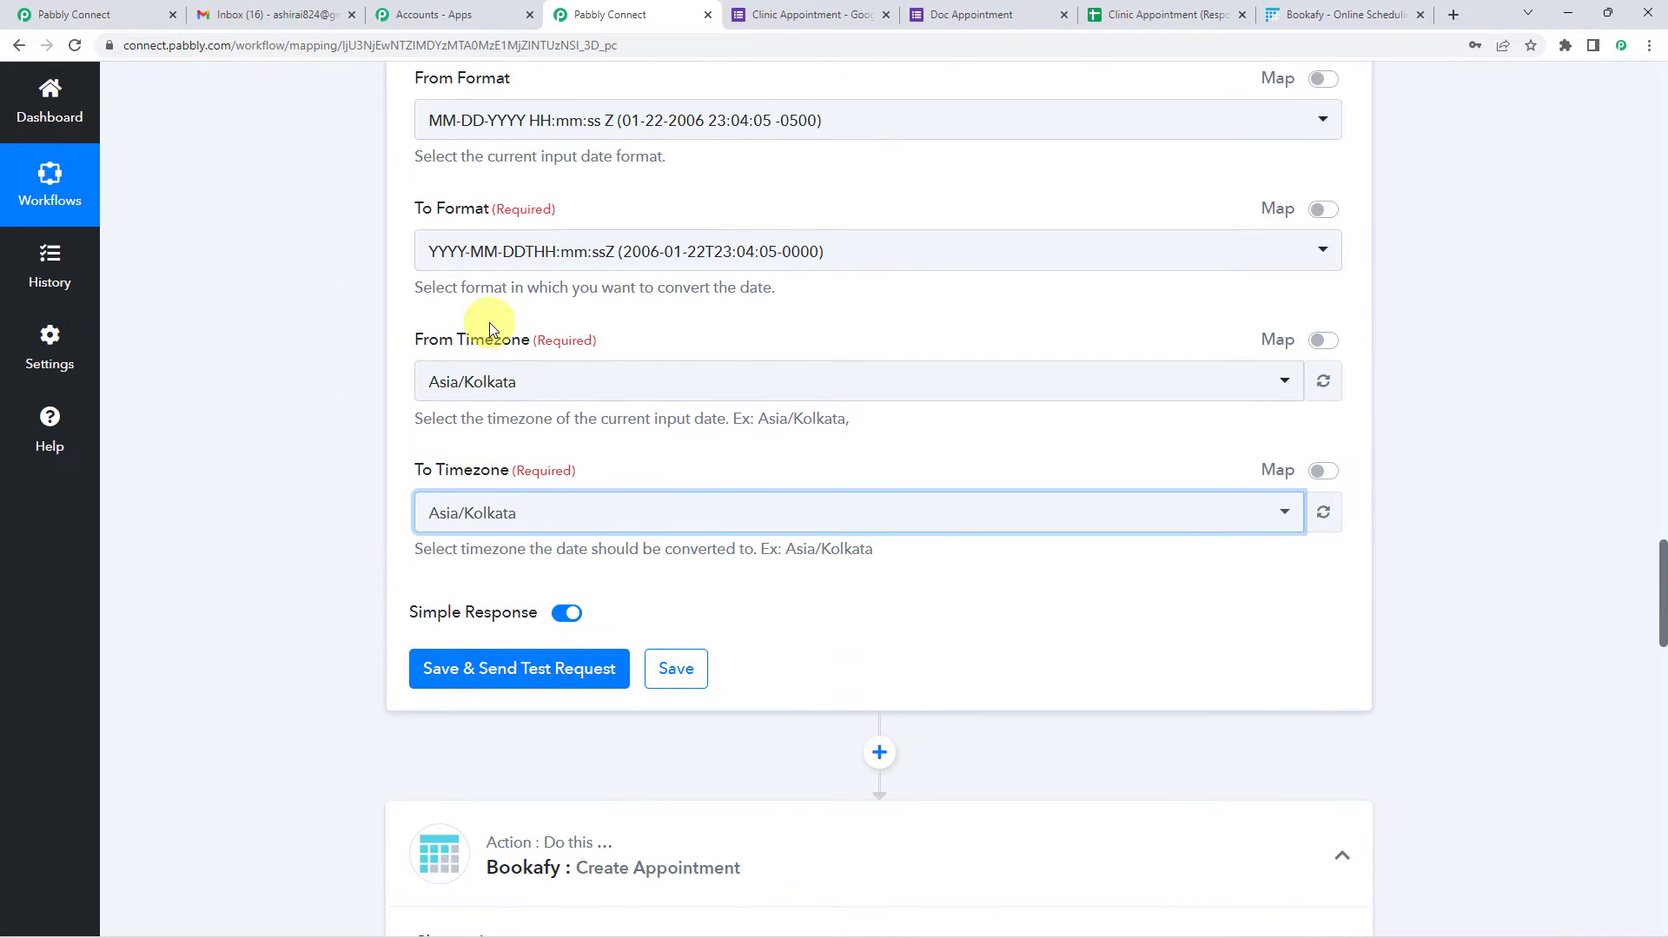
pyautogui.scroll(2, 488, 462)
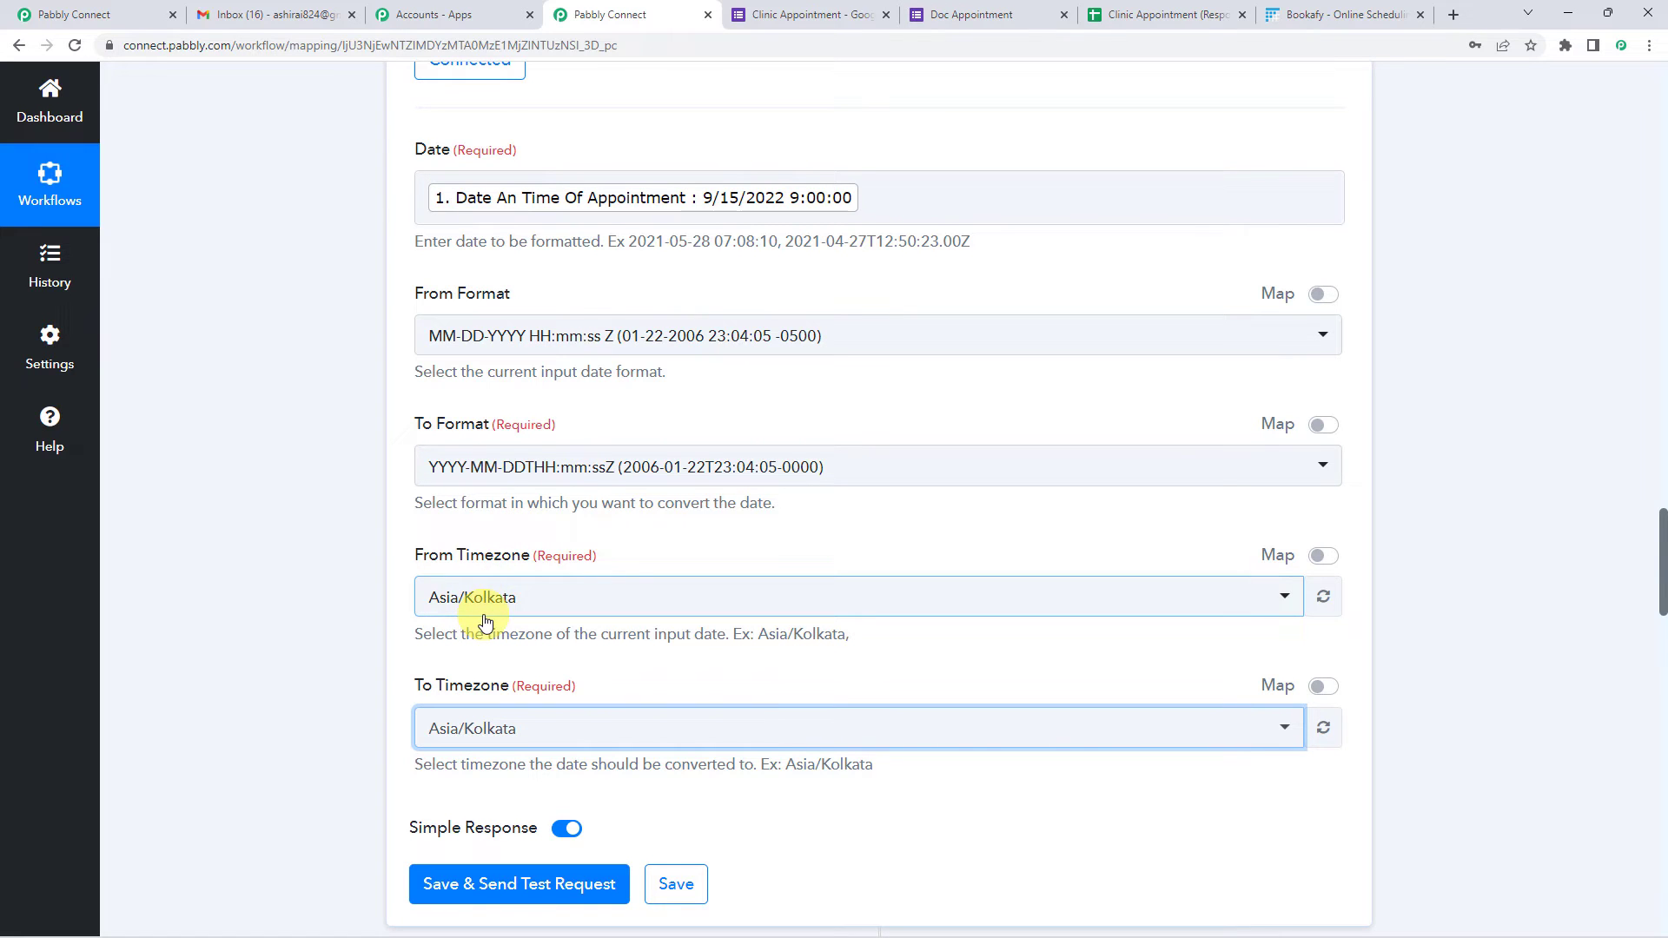
pyautogui.scroll(-4, 485, 621)
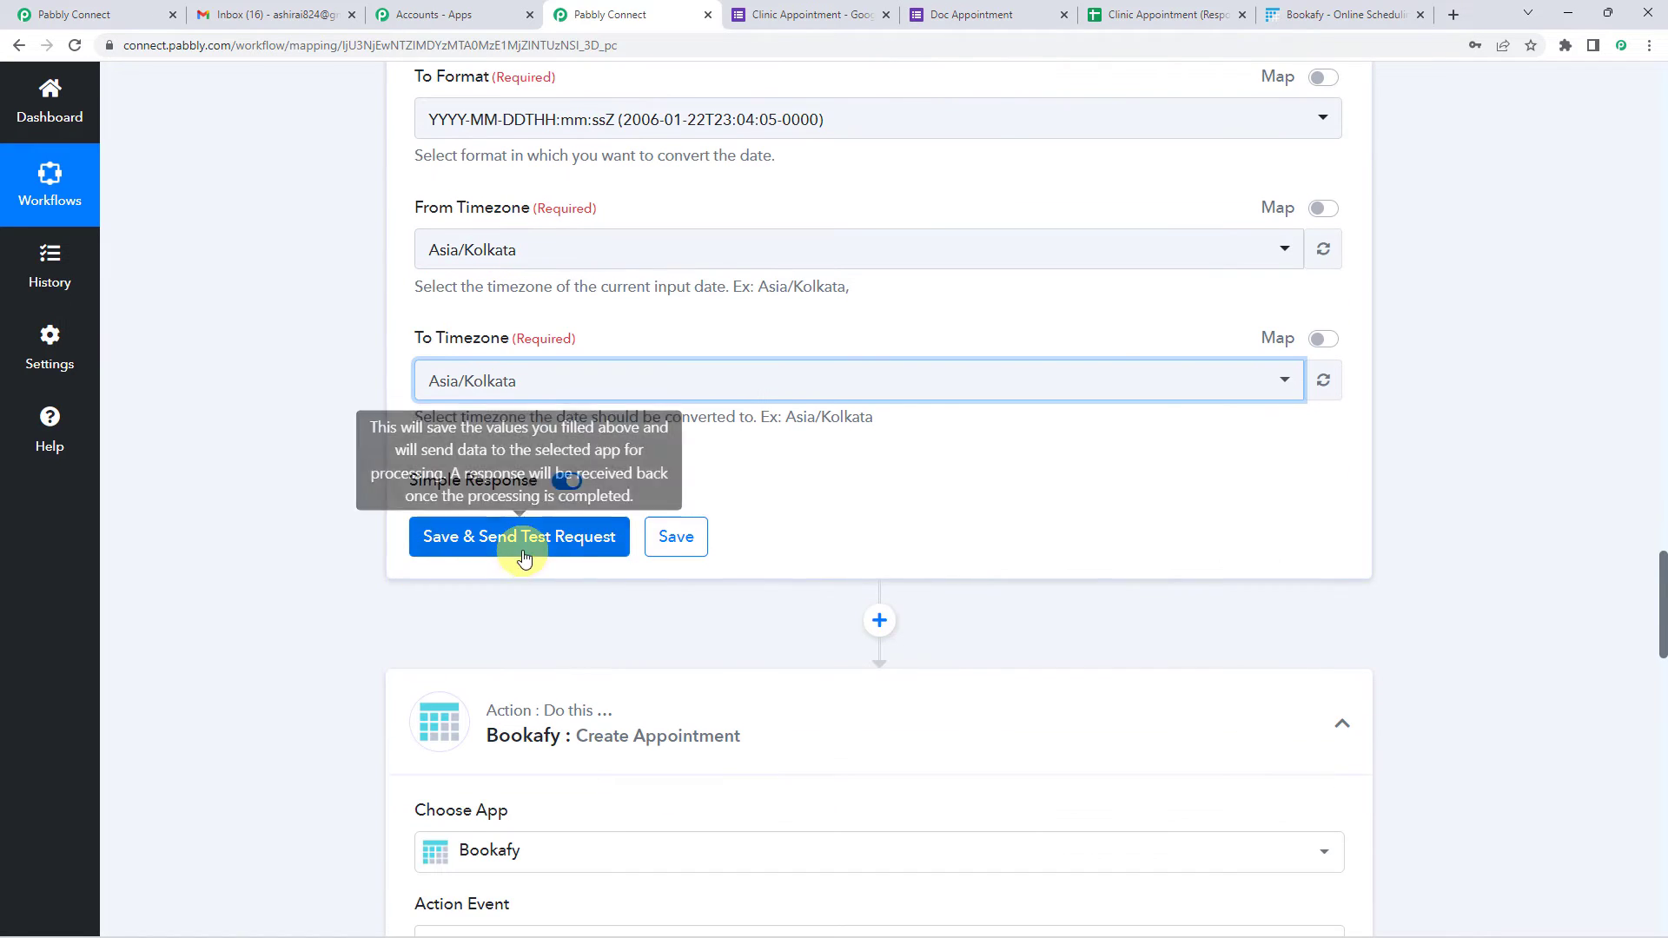
pyautogui.click(520, 539)
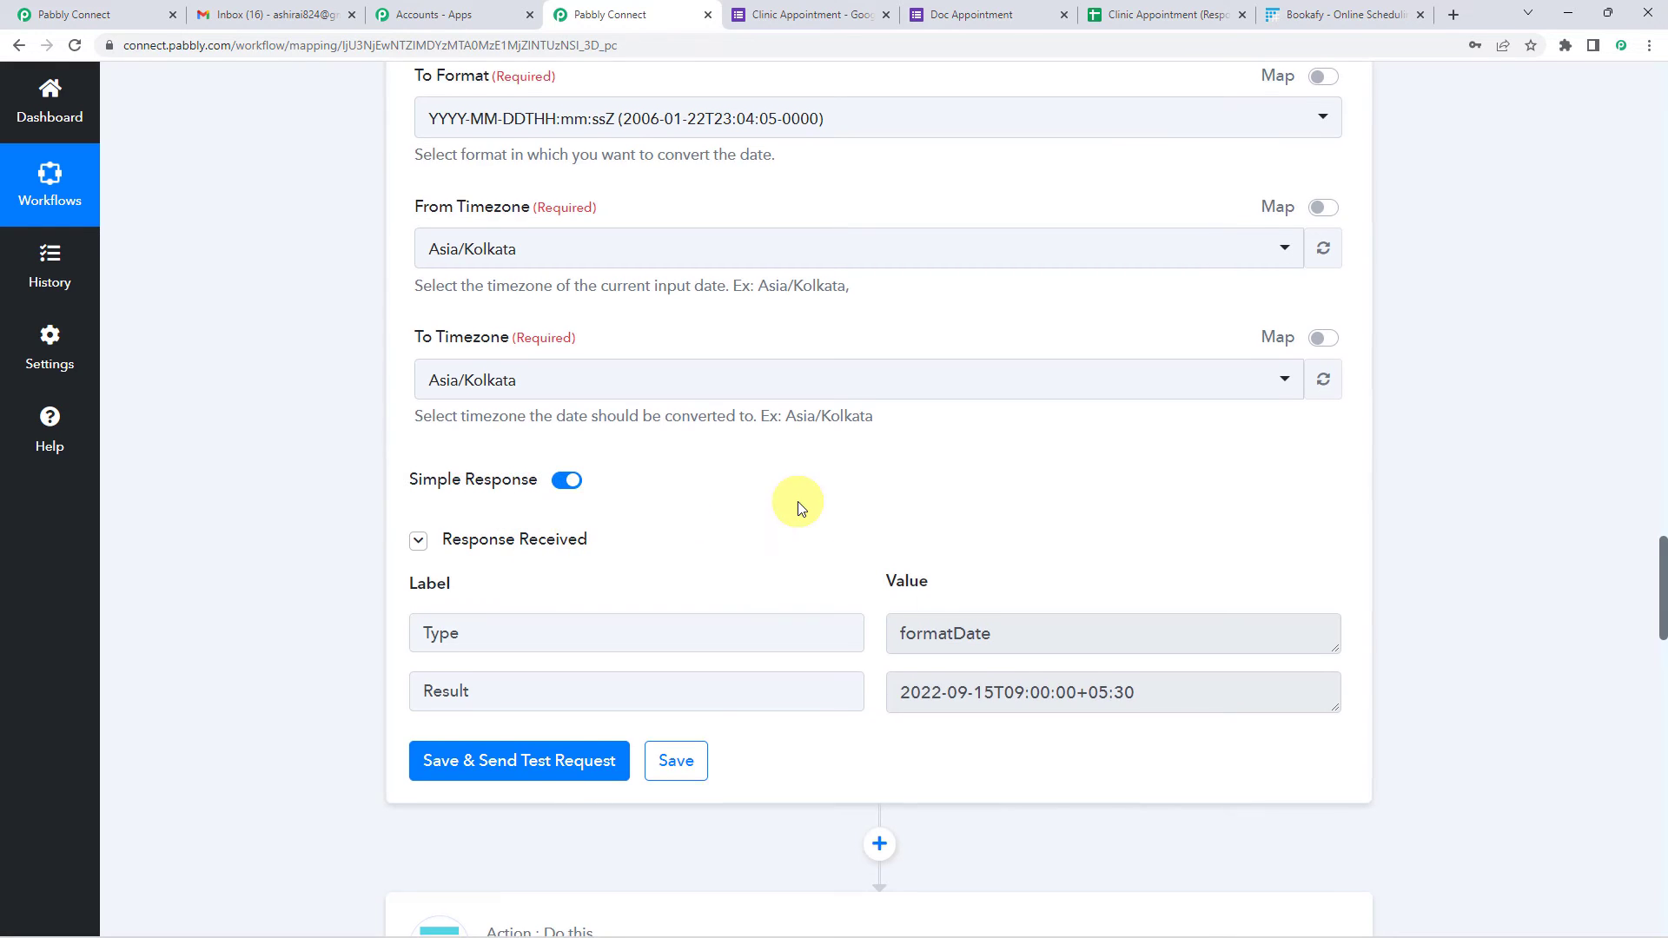
pyautogui.scroll(-2, 795, 506)
pyautogui.moveTo(904, 522); pyautogui.dragTo(1147, 522)
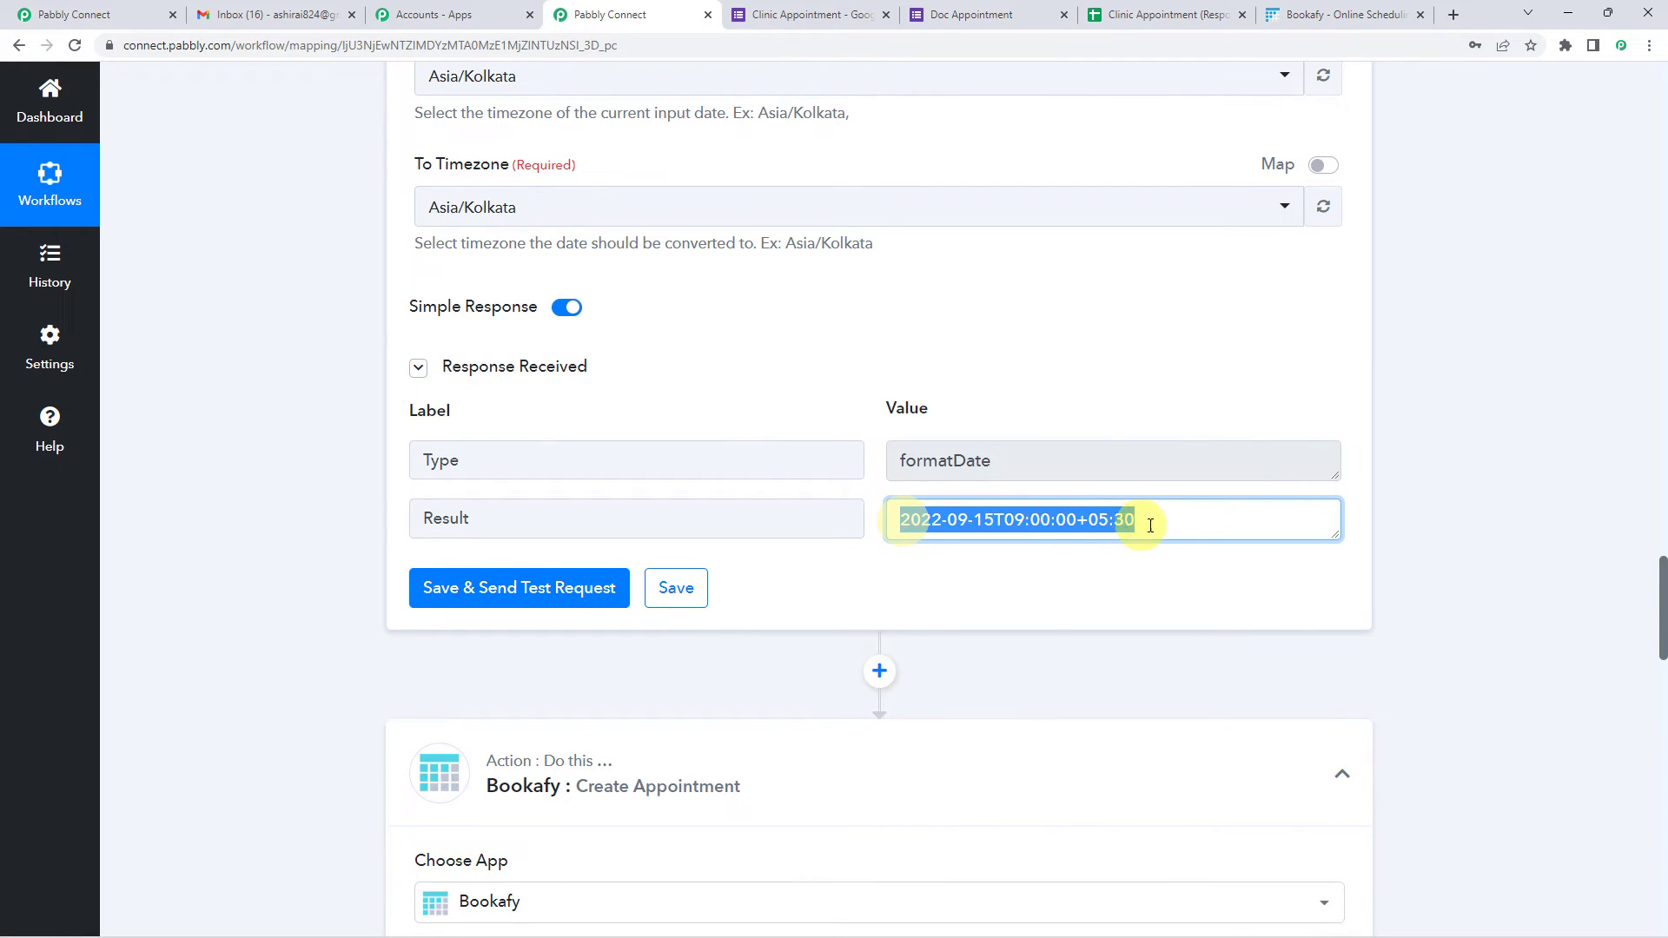
pyautogui.click(925, 522)
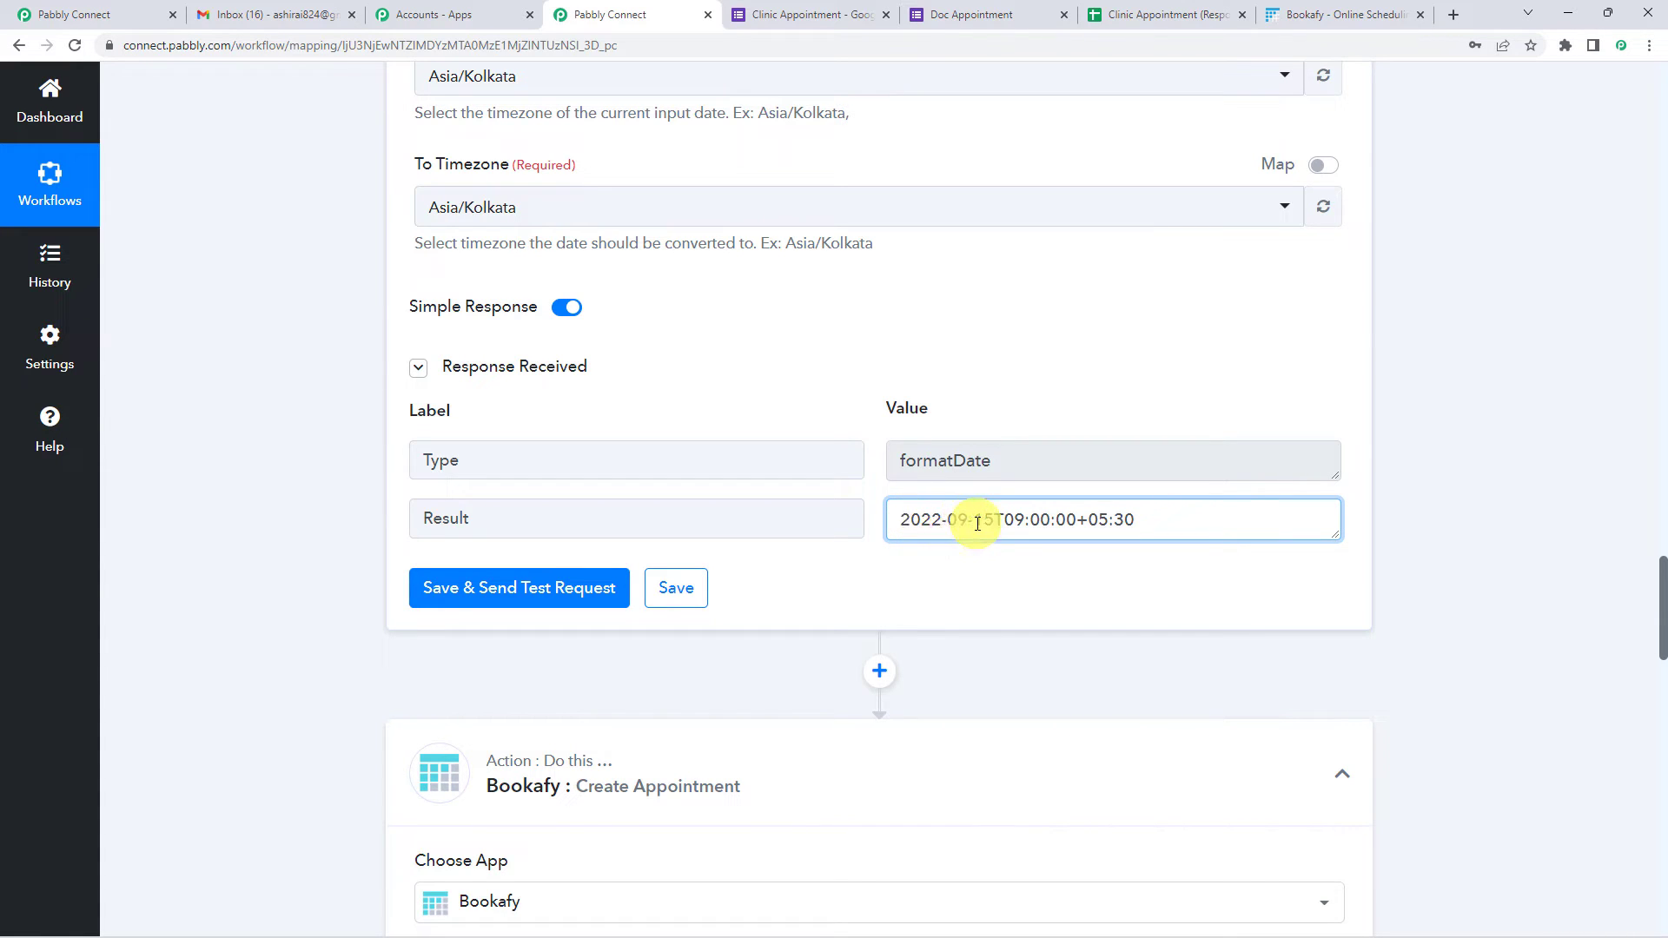
# - Compare the formatted date result with the example formats of the Start Time and End Time fields in the Bookafy action
pyautogui.click(1018, 523)
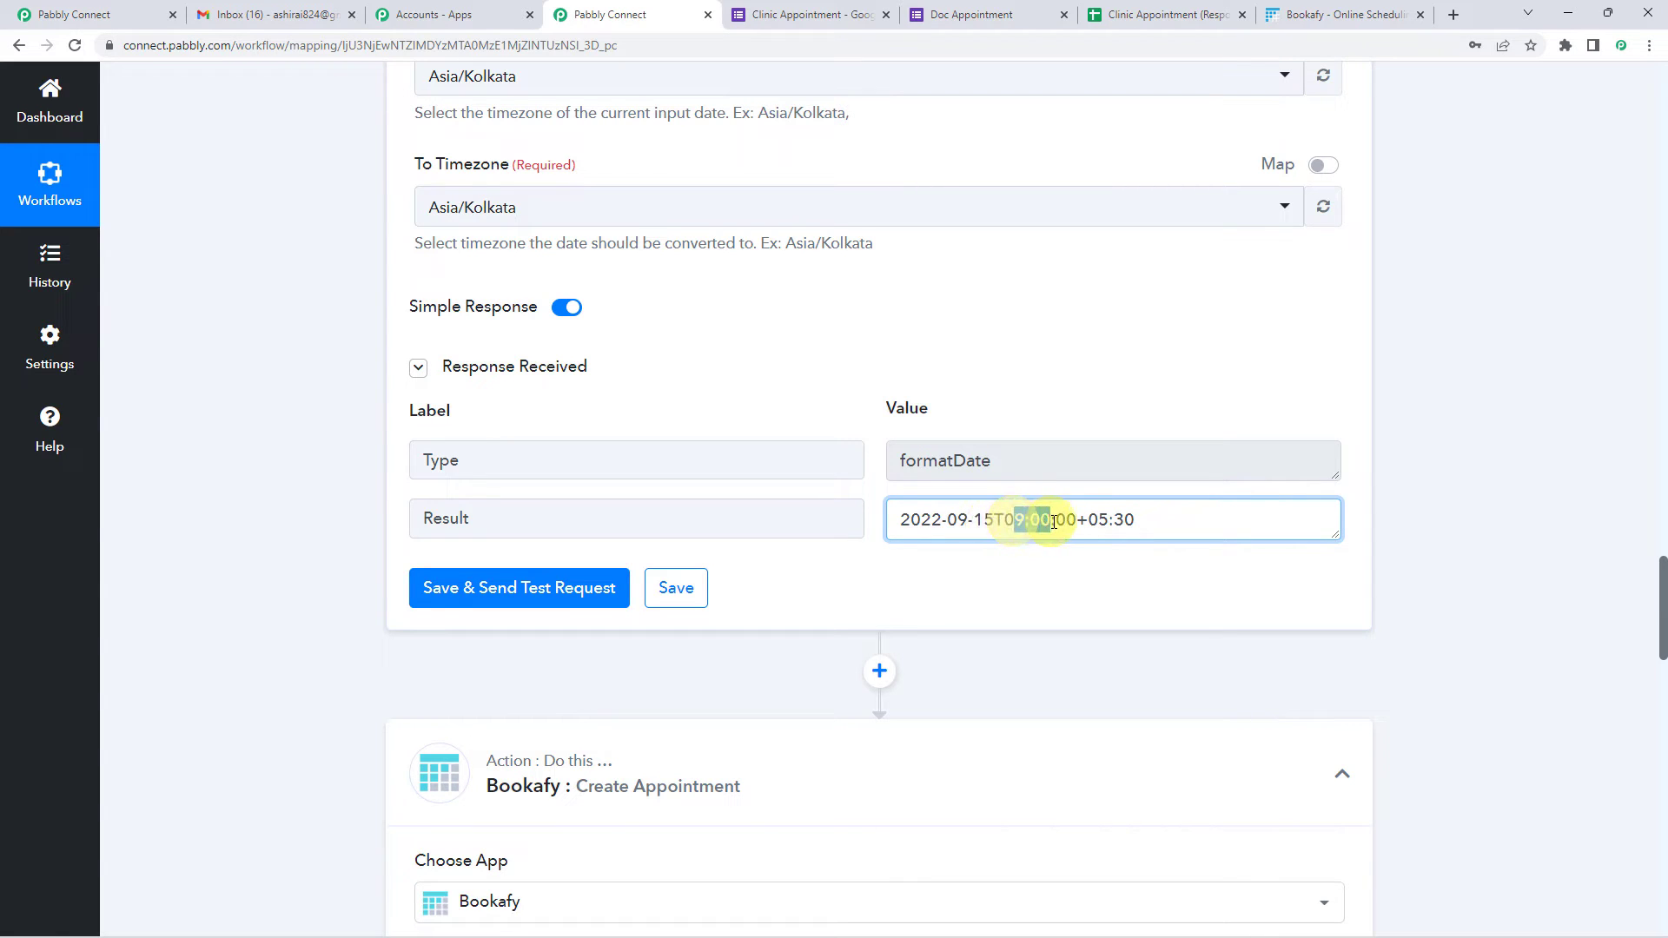
pyautogui.click(1020, 522)
pyautogui.scroll(-2, 1016, 510)
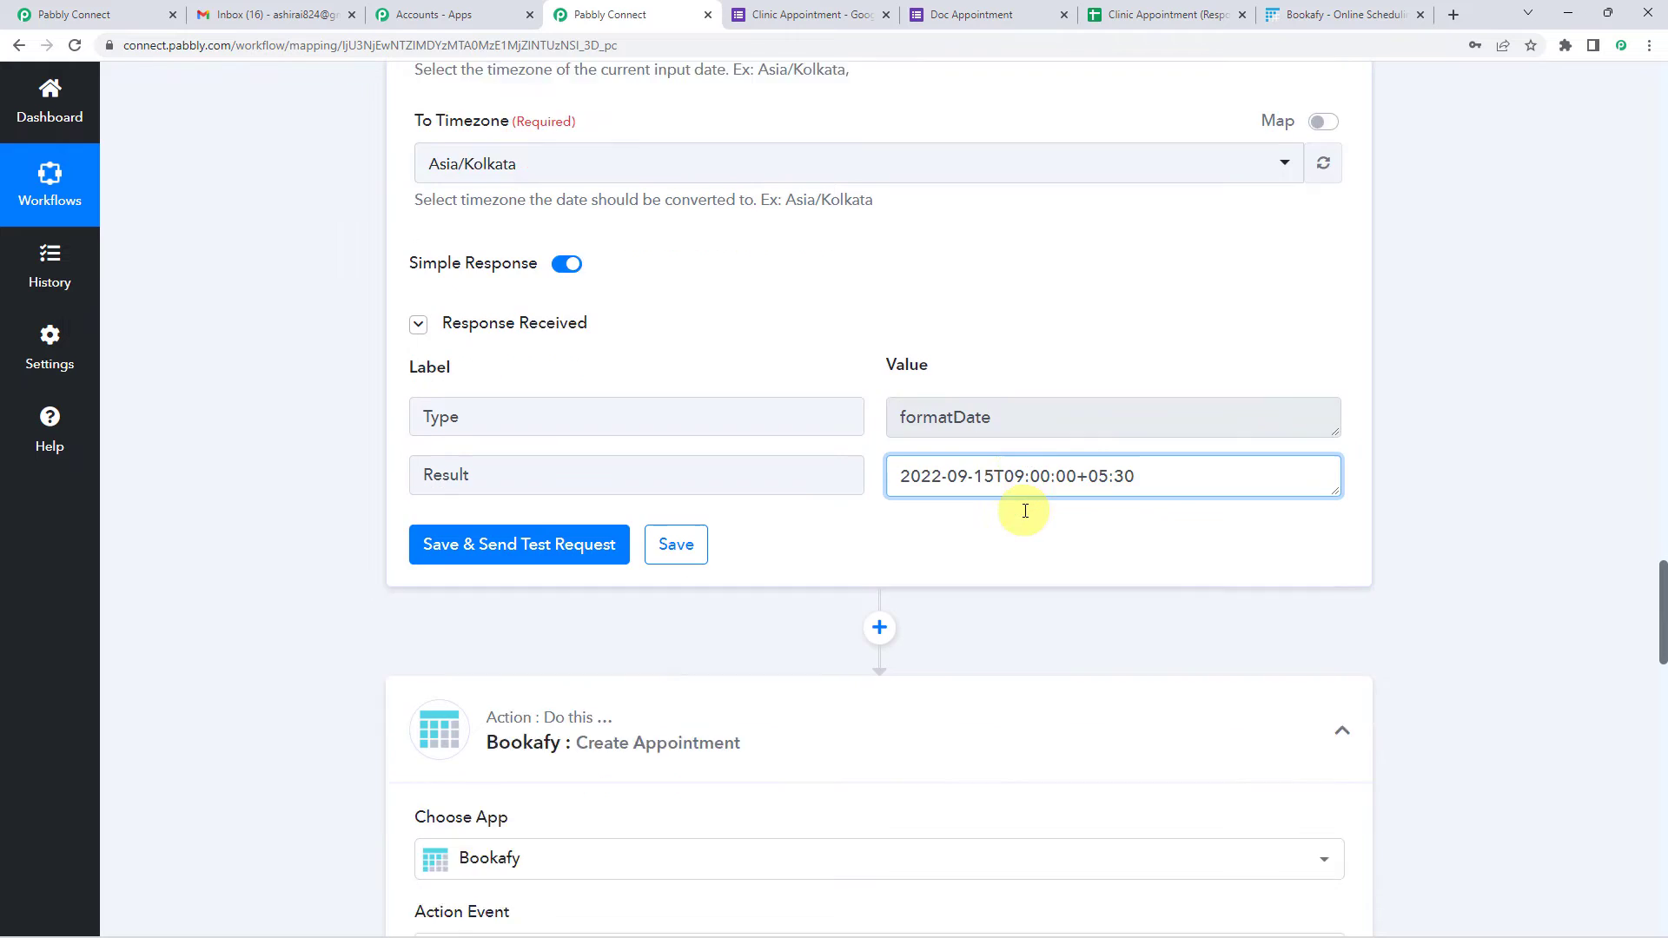
pyautogui.scroll(-5, 569, 577)
pyautogui.scroll(-7, 572, 575)
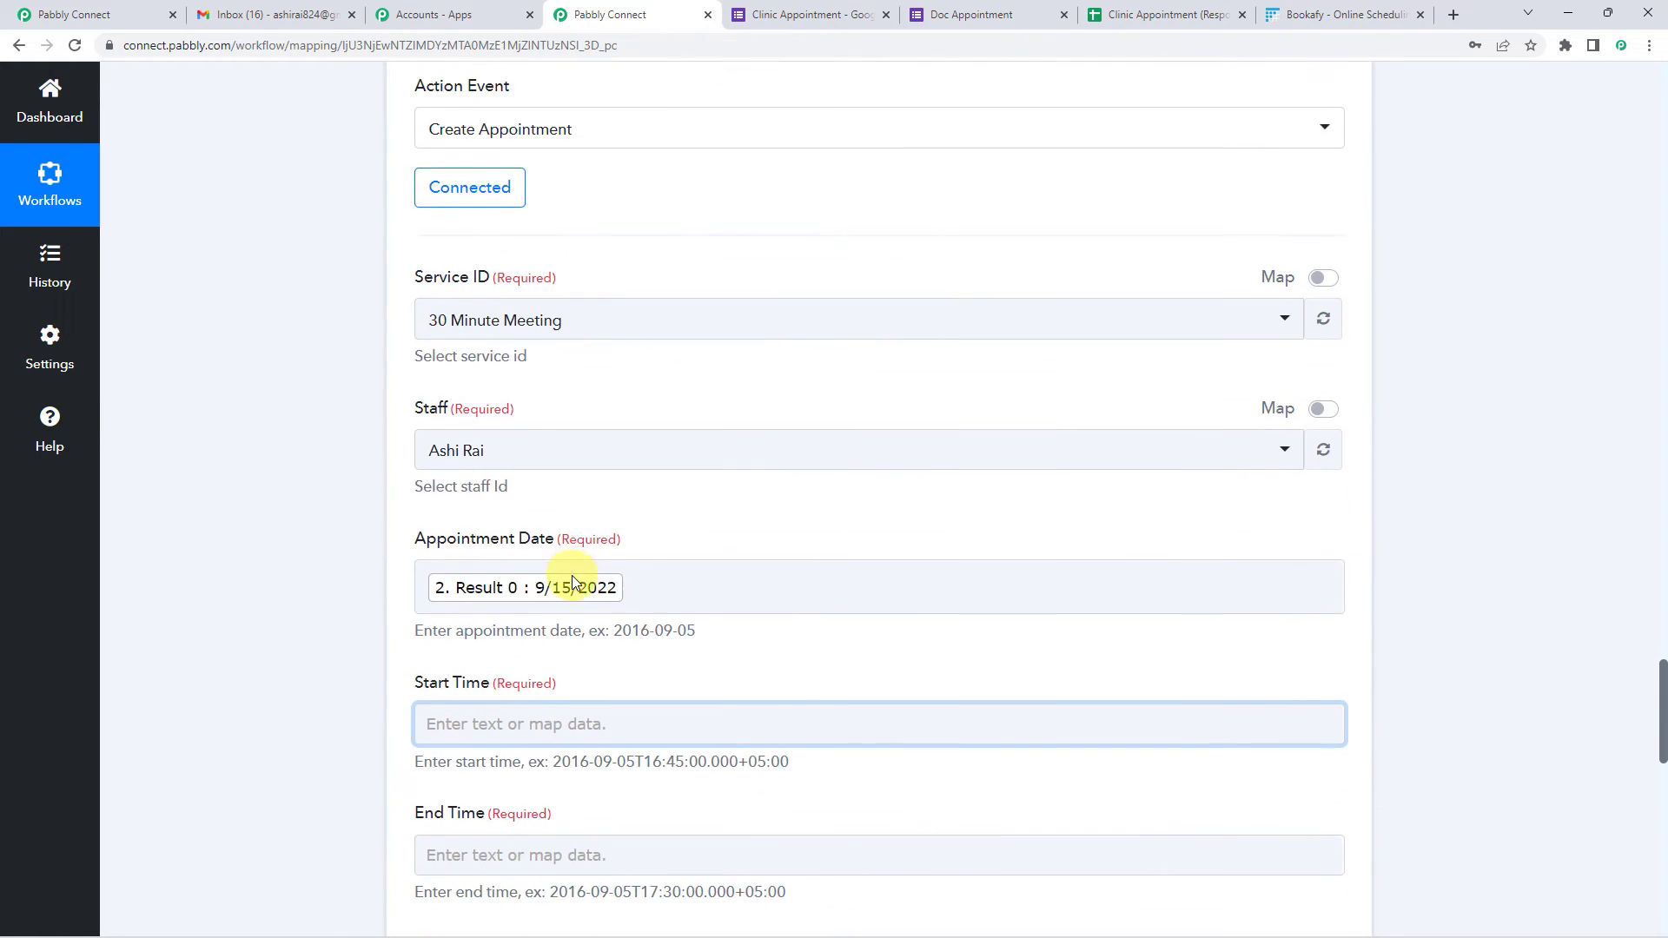
pyautogui.click(575, 375)
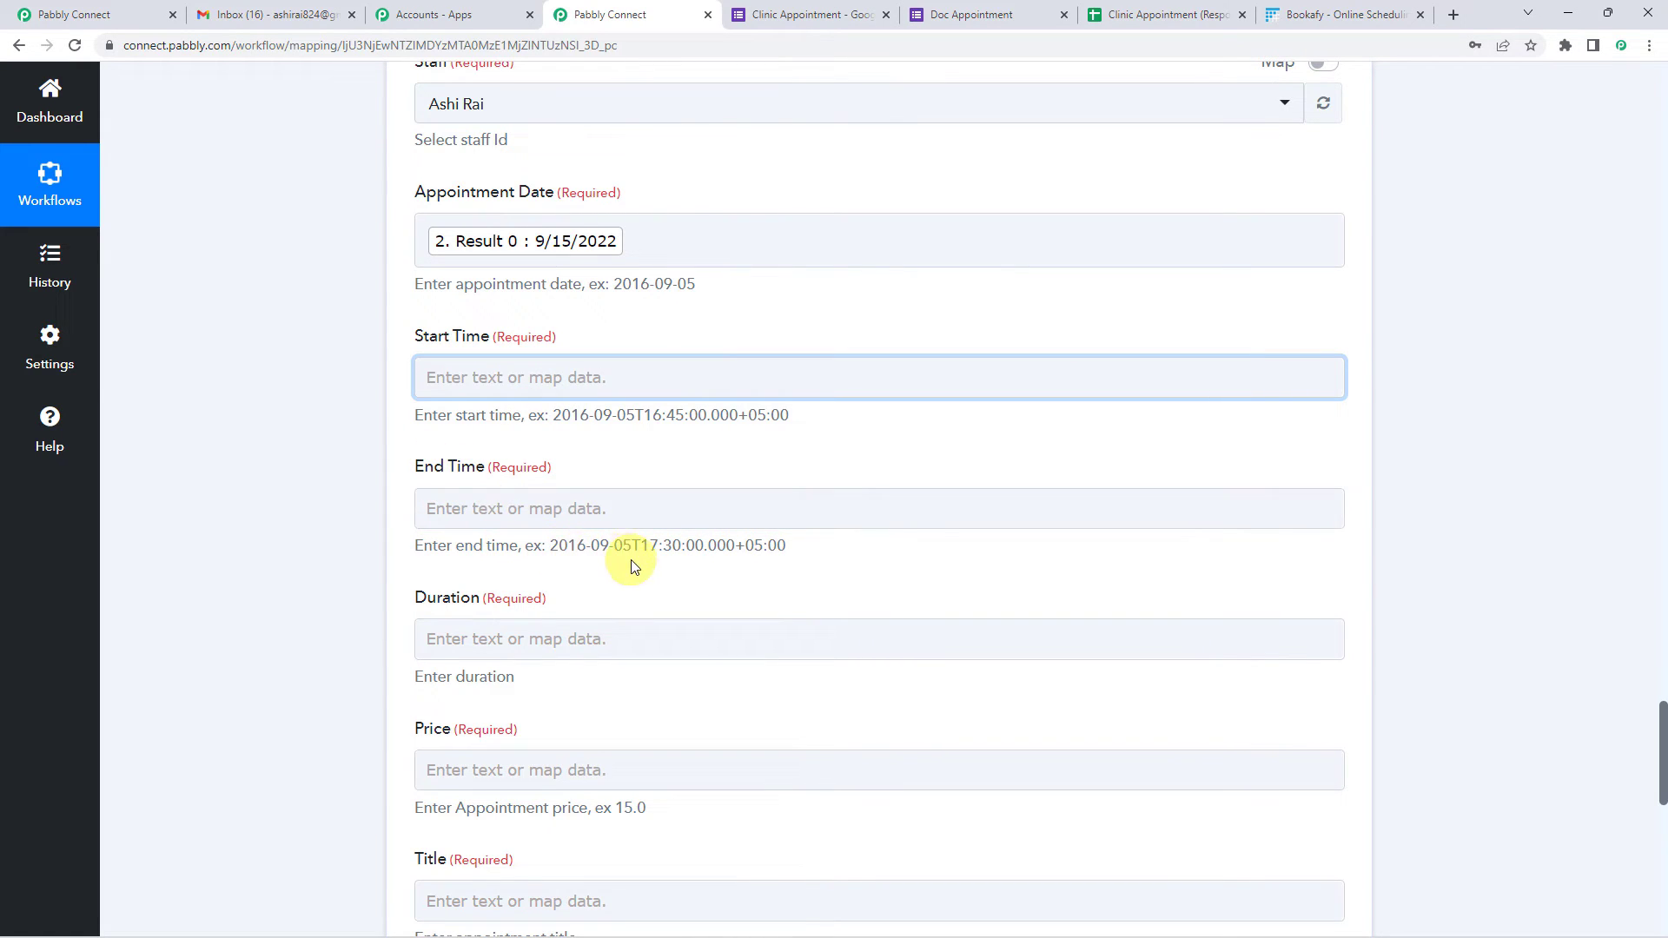
pyautogui.moveTo(509, 546); pyautogui.dragTo(812, 553)
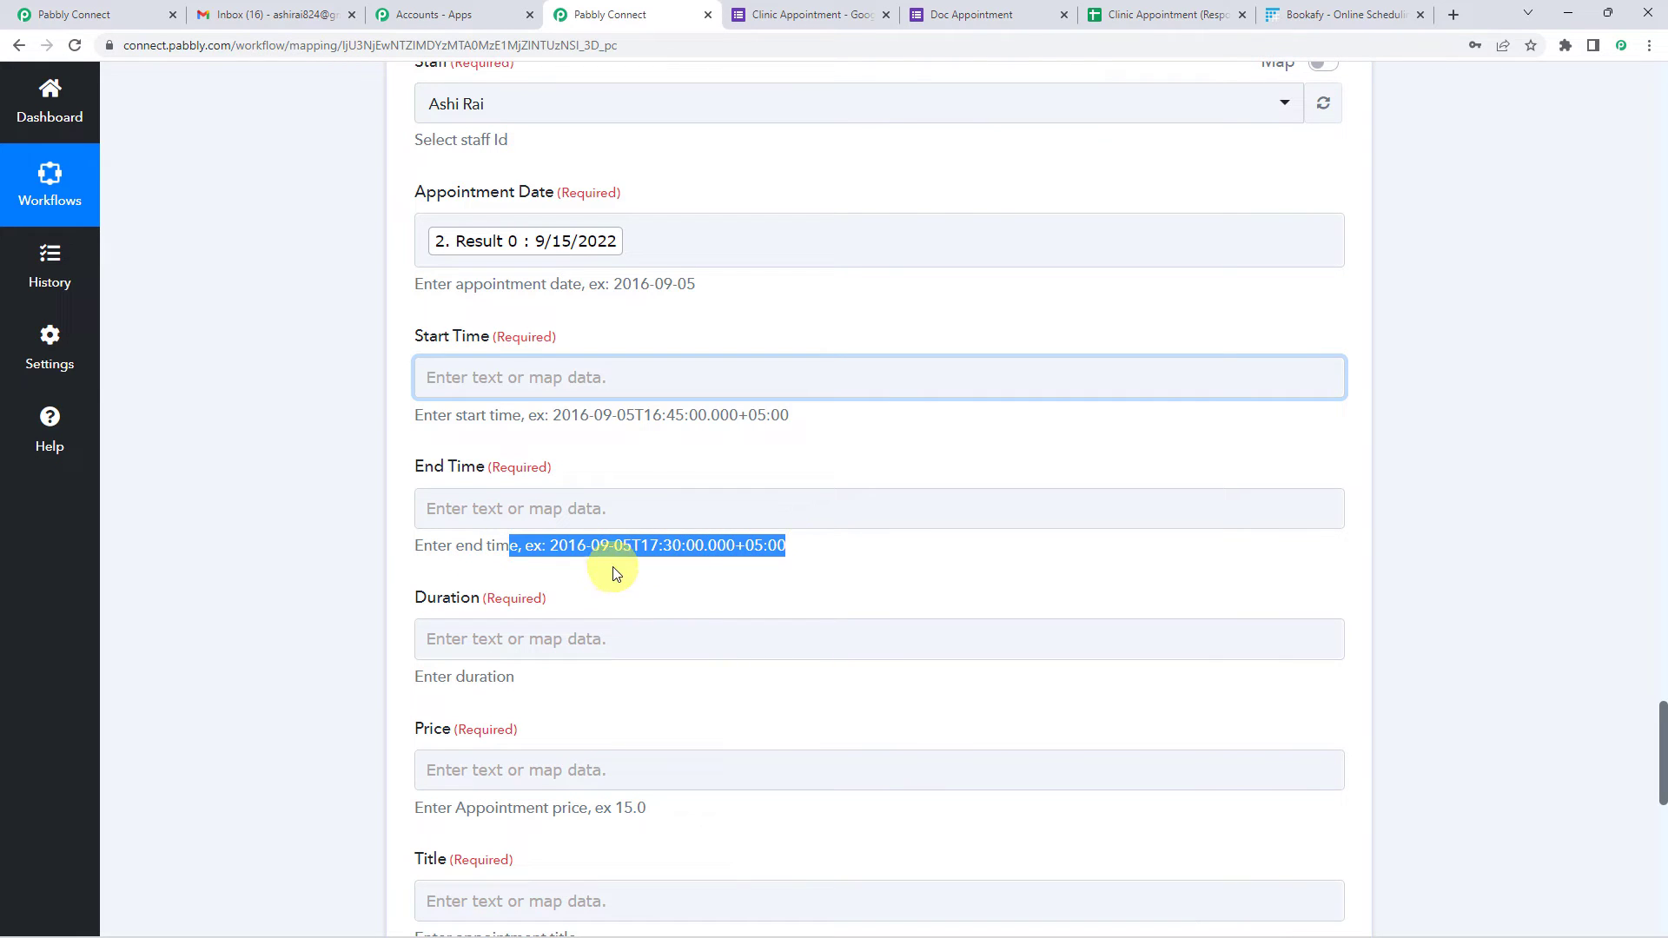
# - Add a Date/Time Formatter by Pabbly action between the existing date formatter and the Bookafy action
pyautogui.scroll(5, 652, 564)
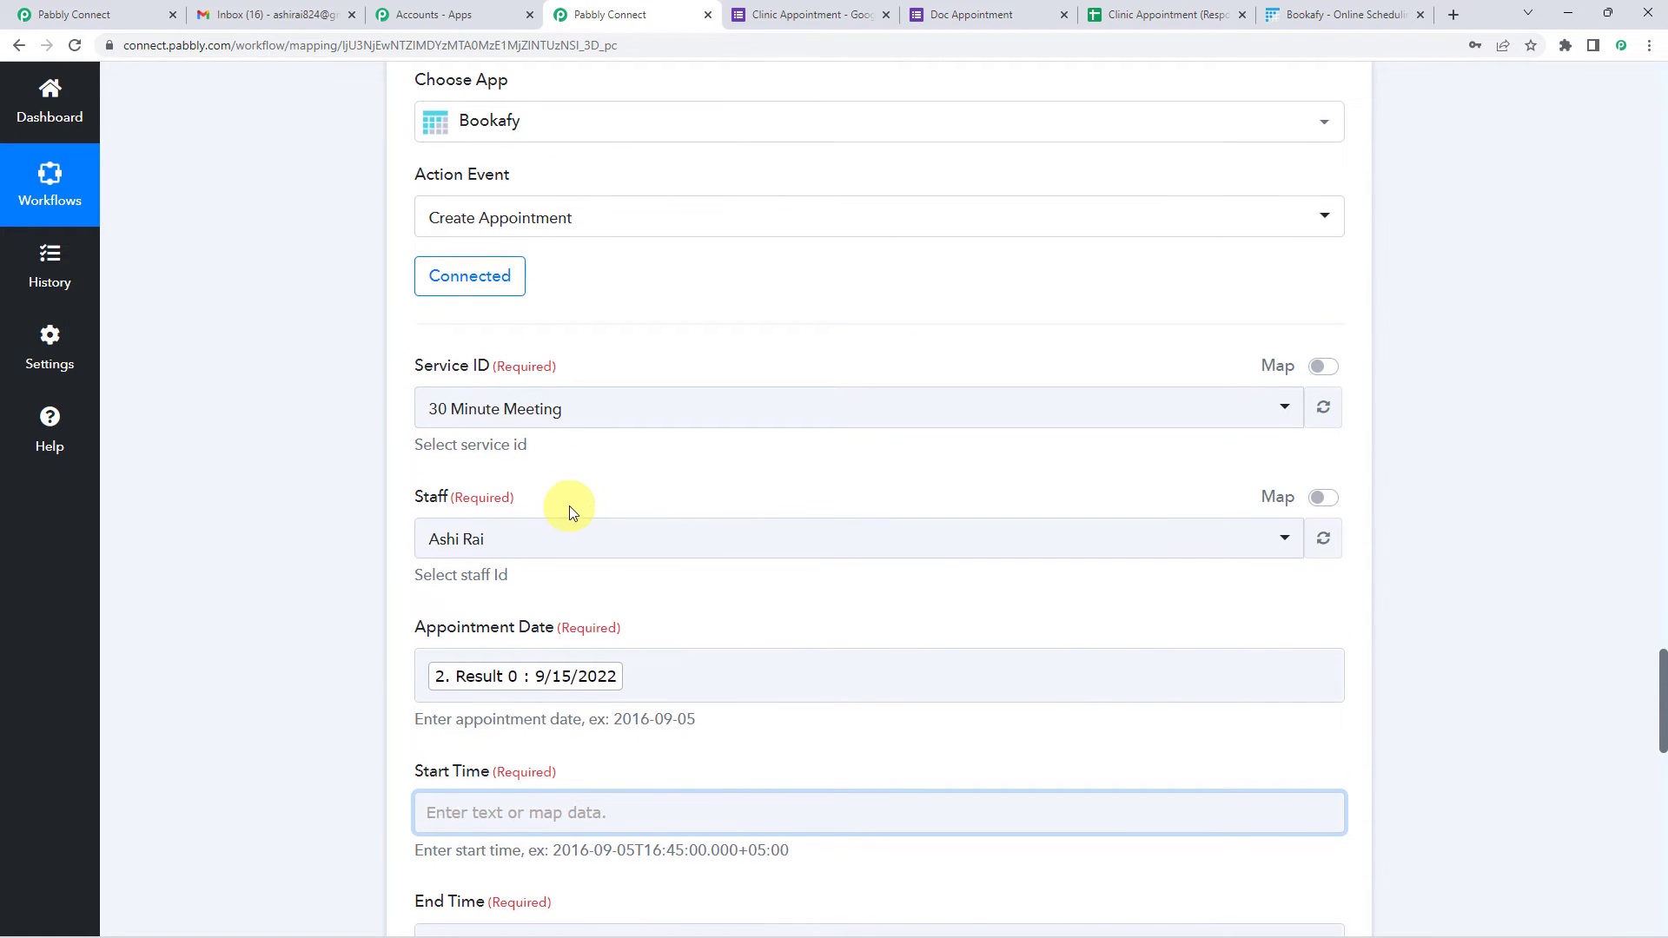
pyautogui.scroll(4, 569, 508)
pyautogui.scroll(3, 570, 512)
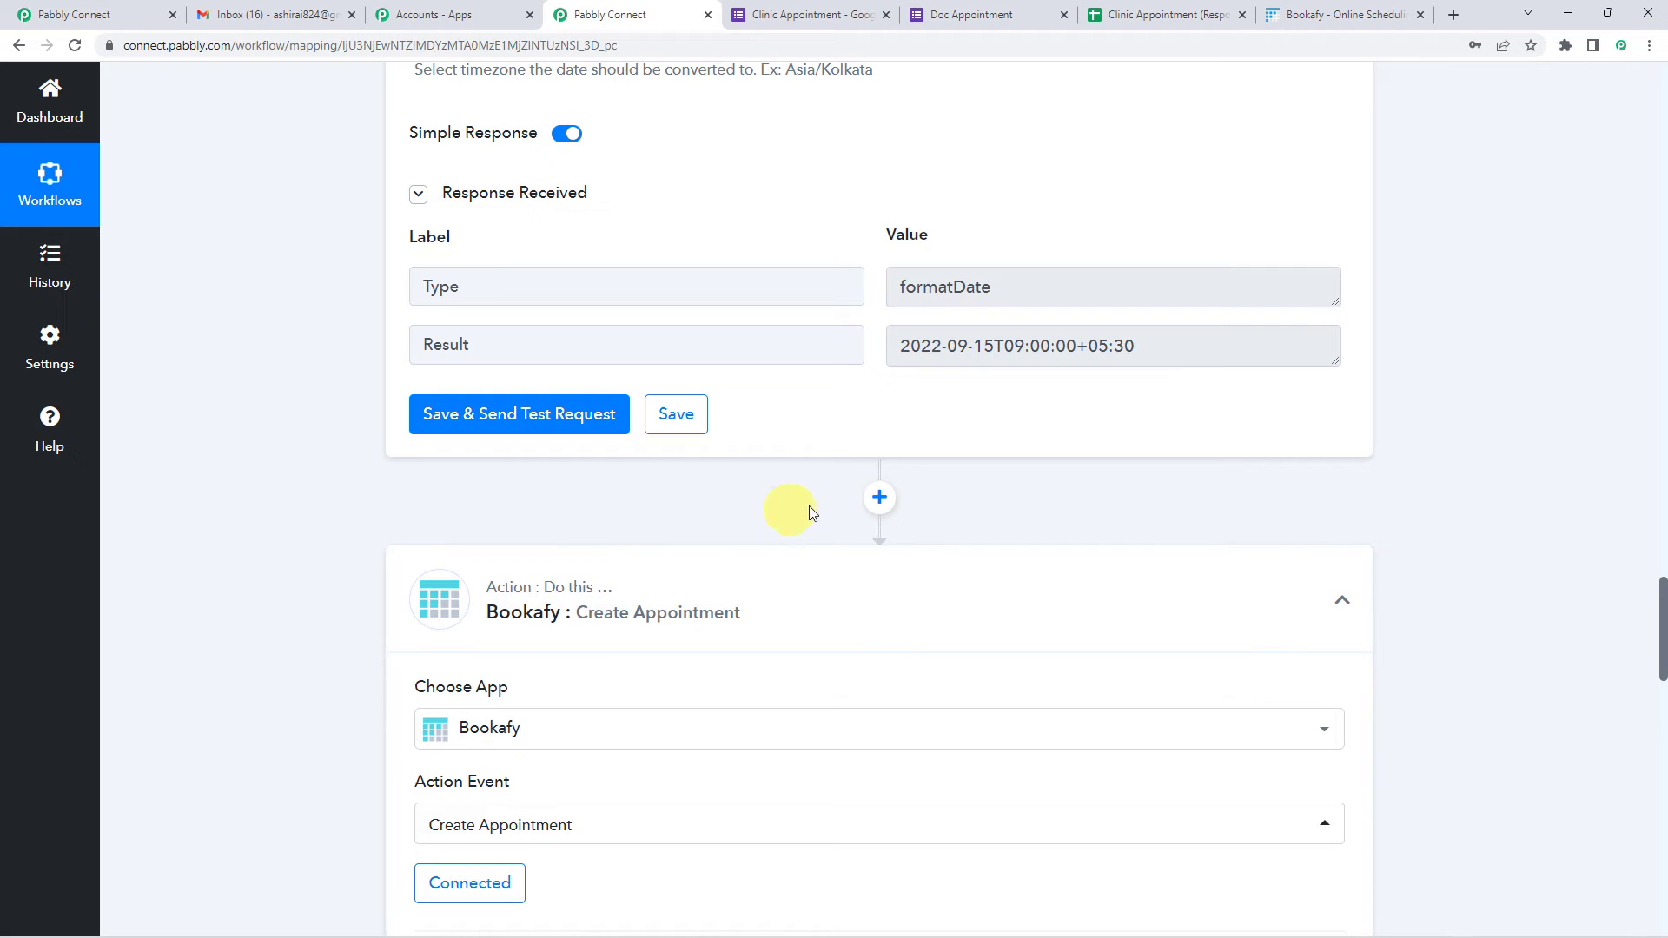
pyautogui.click(880, 498)
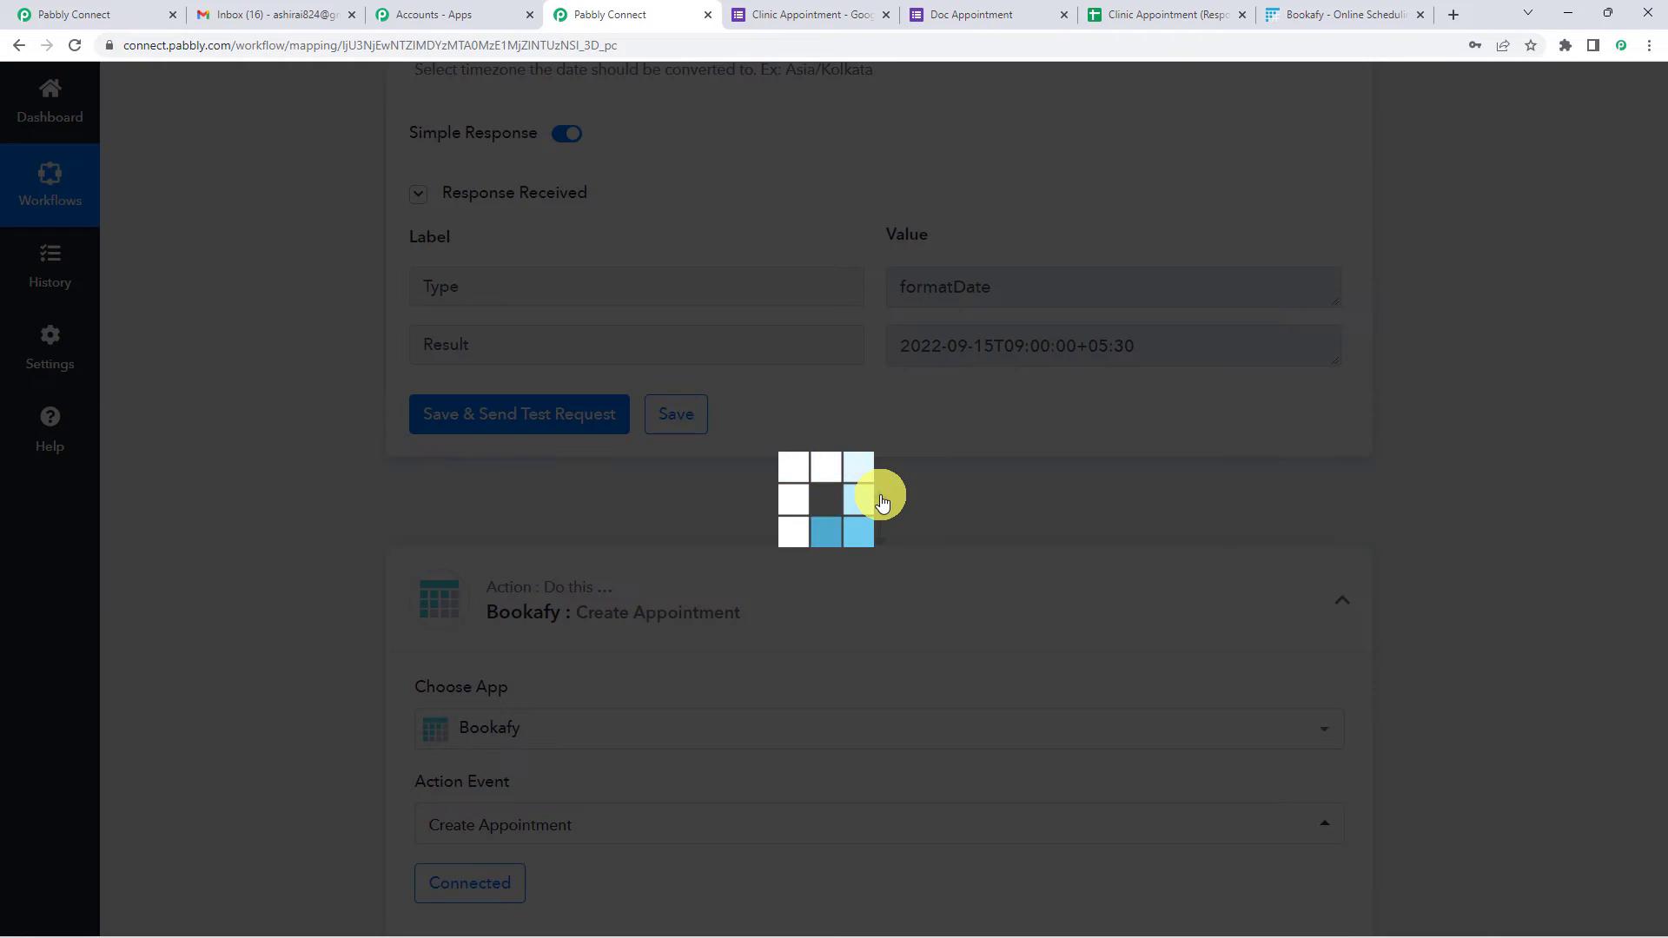
pyautogui.scroll(-2, 661, 521)
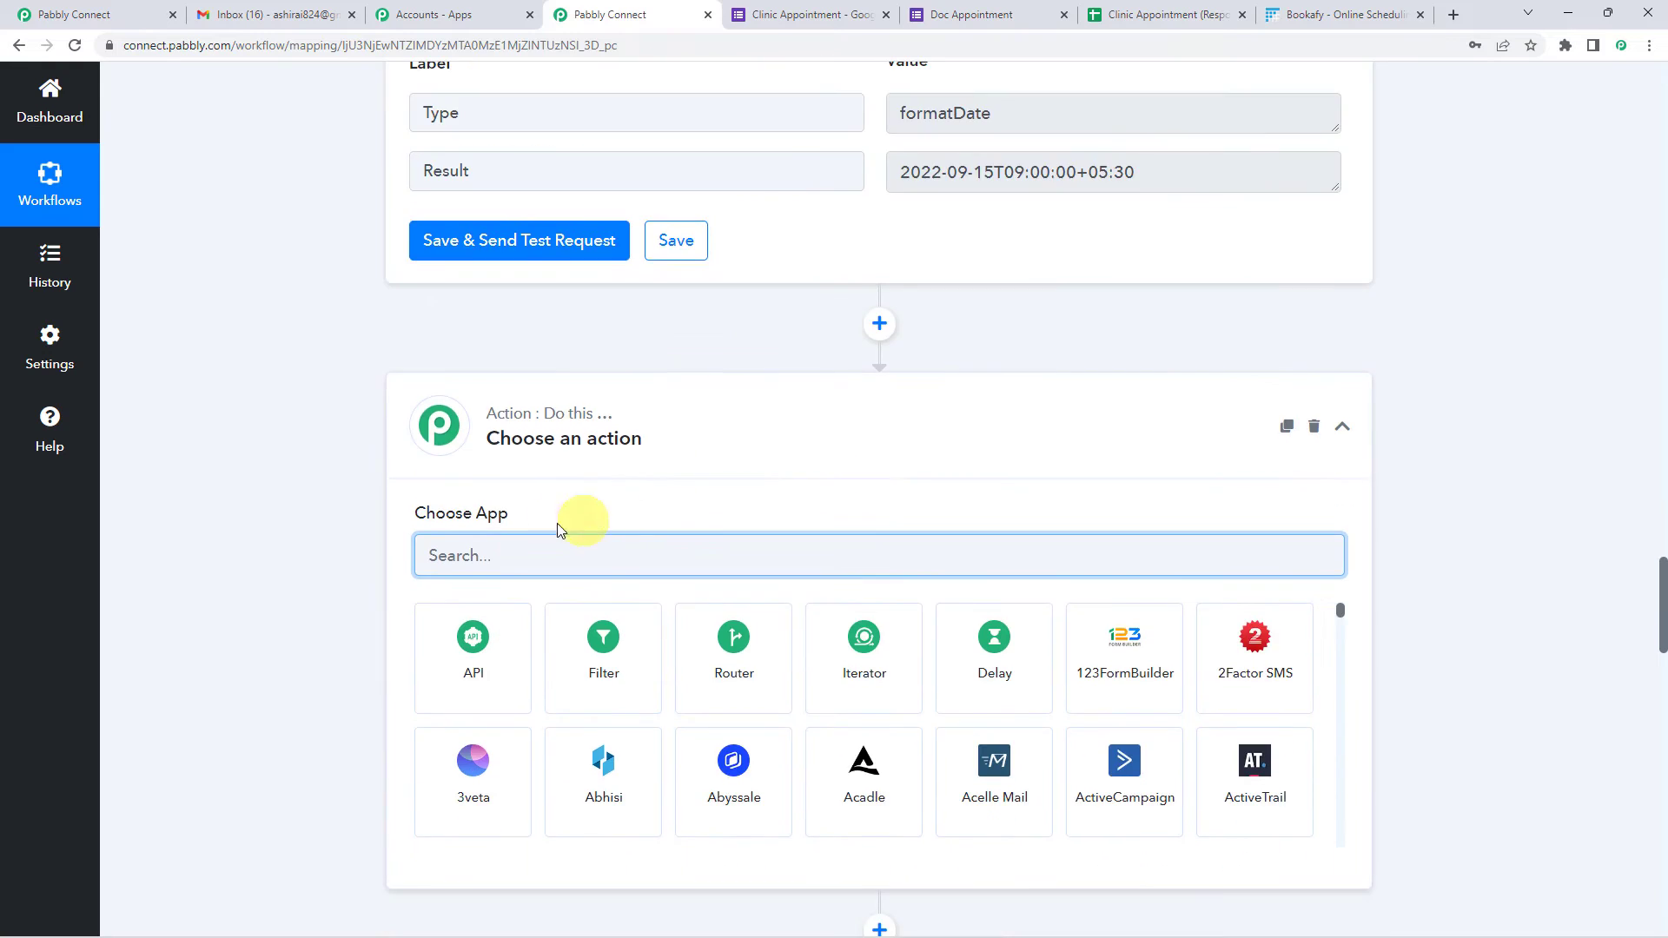
pyautogui.write('DATE')
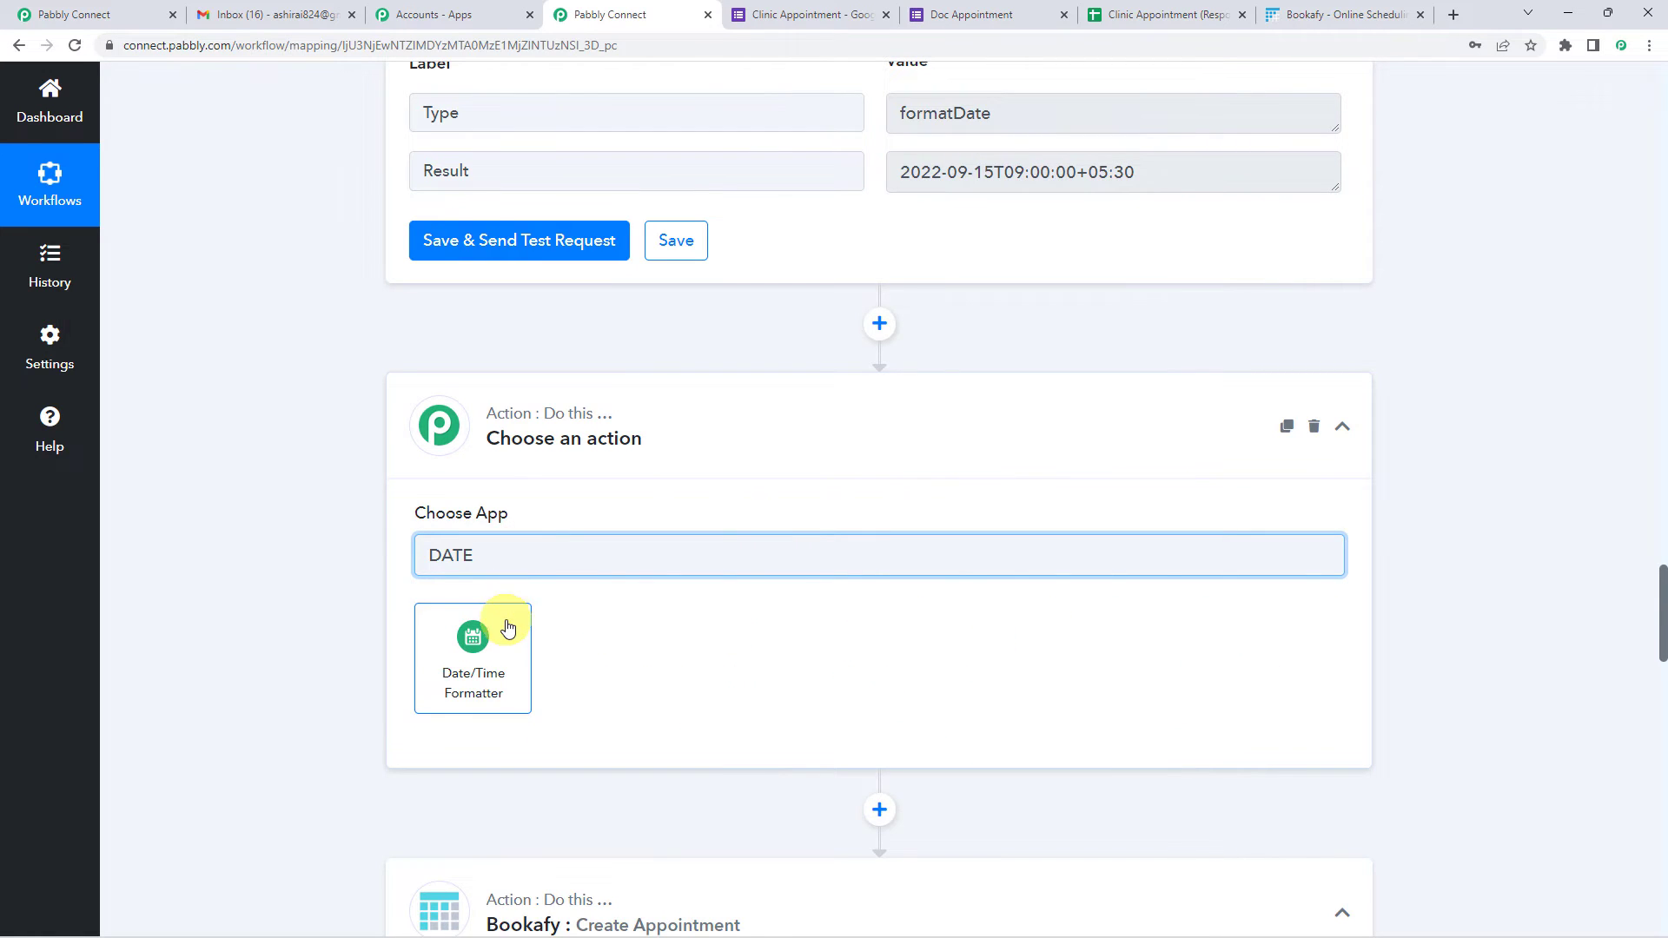
pyautogui.click(508, 627)
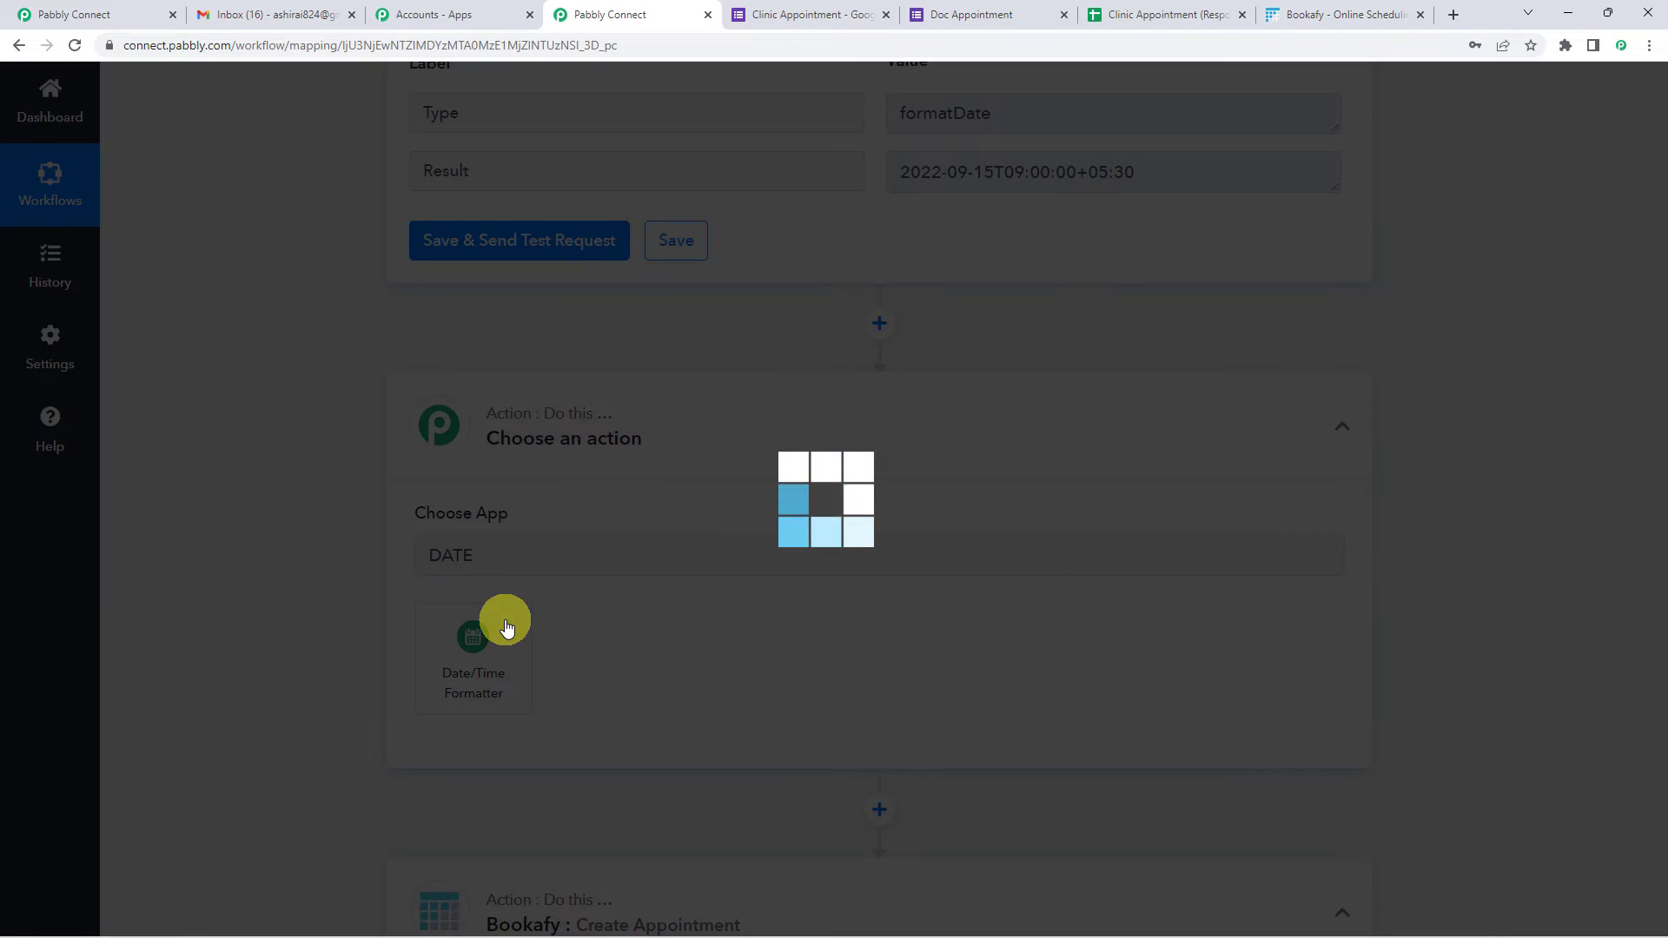
# - Set the new formatter's action event to Add/Subtract Time and connect it
pyautogui.scroll(-1, 556, 617)
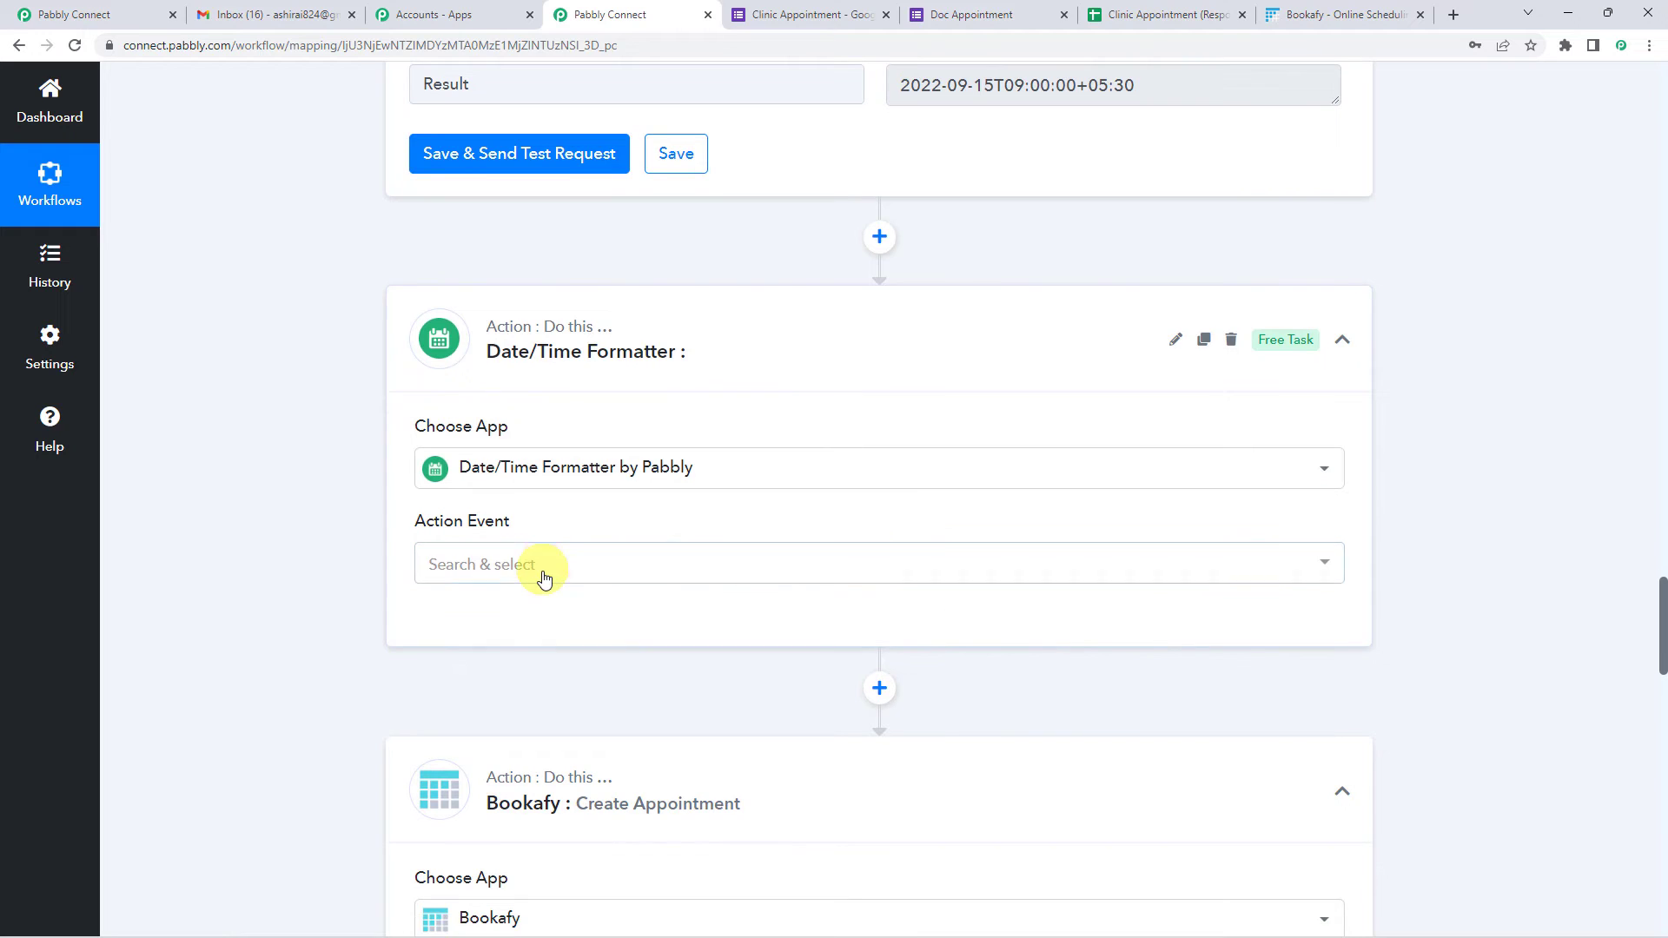
pyautogui.click(543, 574)
pyautogui.scroll(-1, 548, 563)
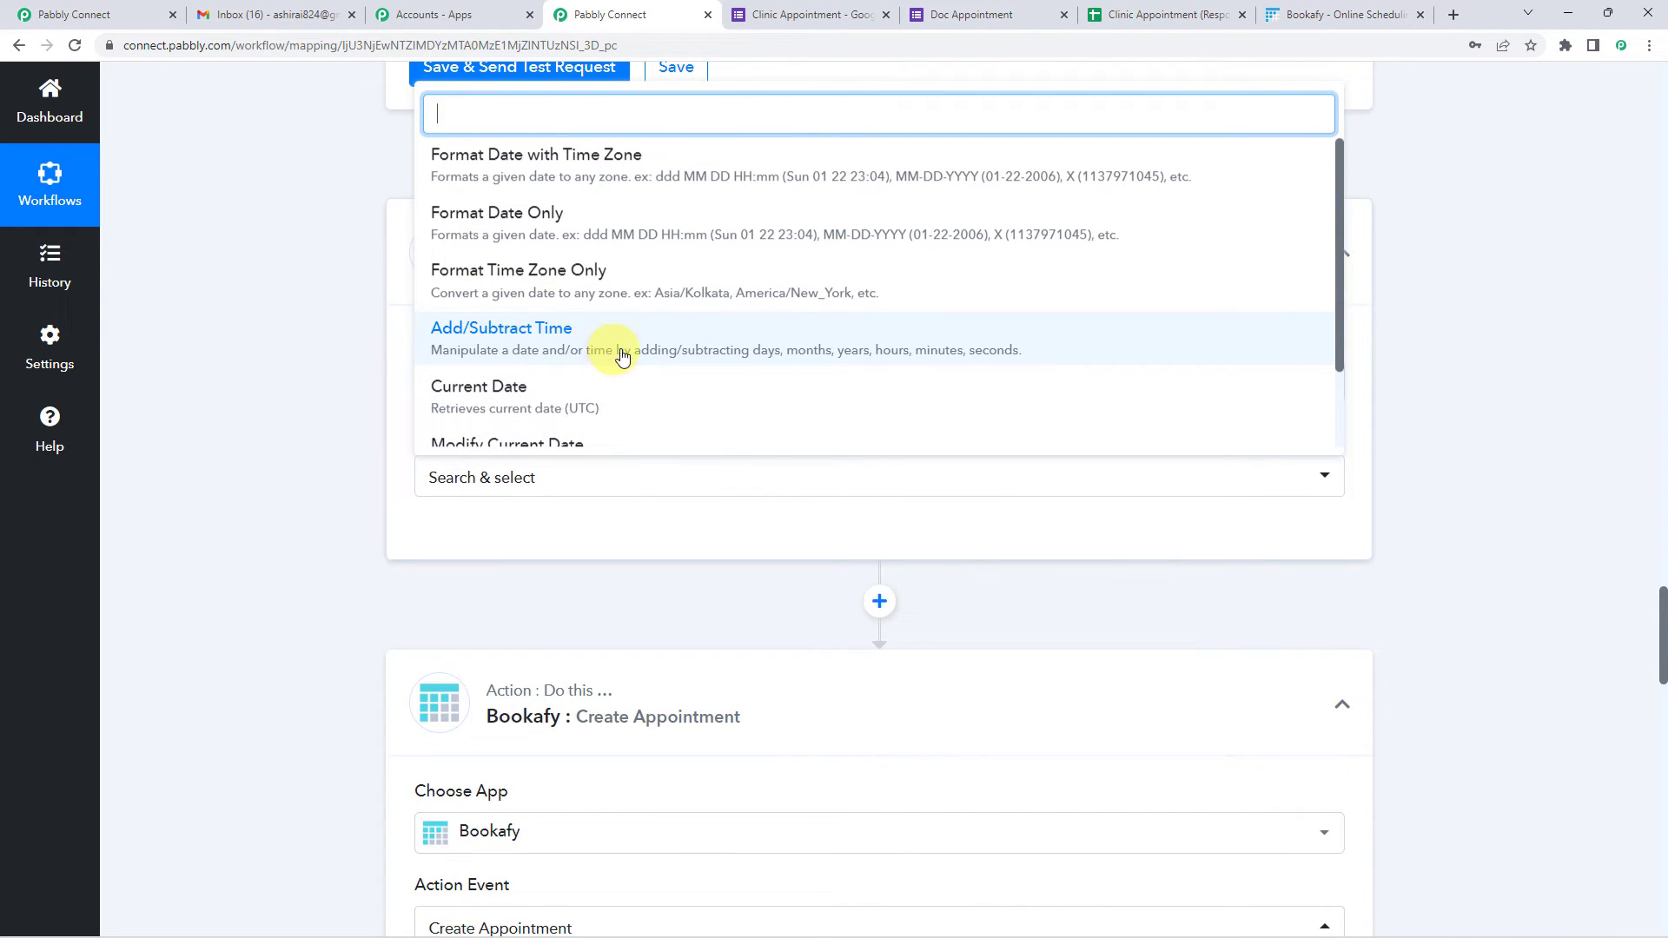
pyautogui.click(655, 346)
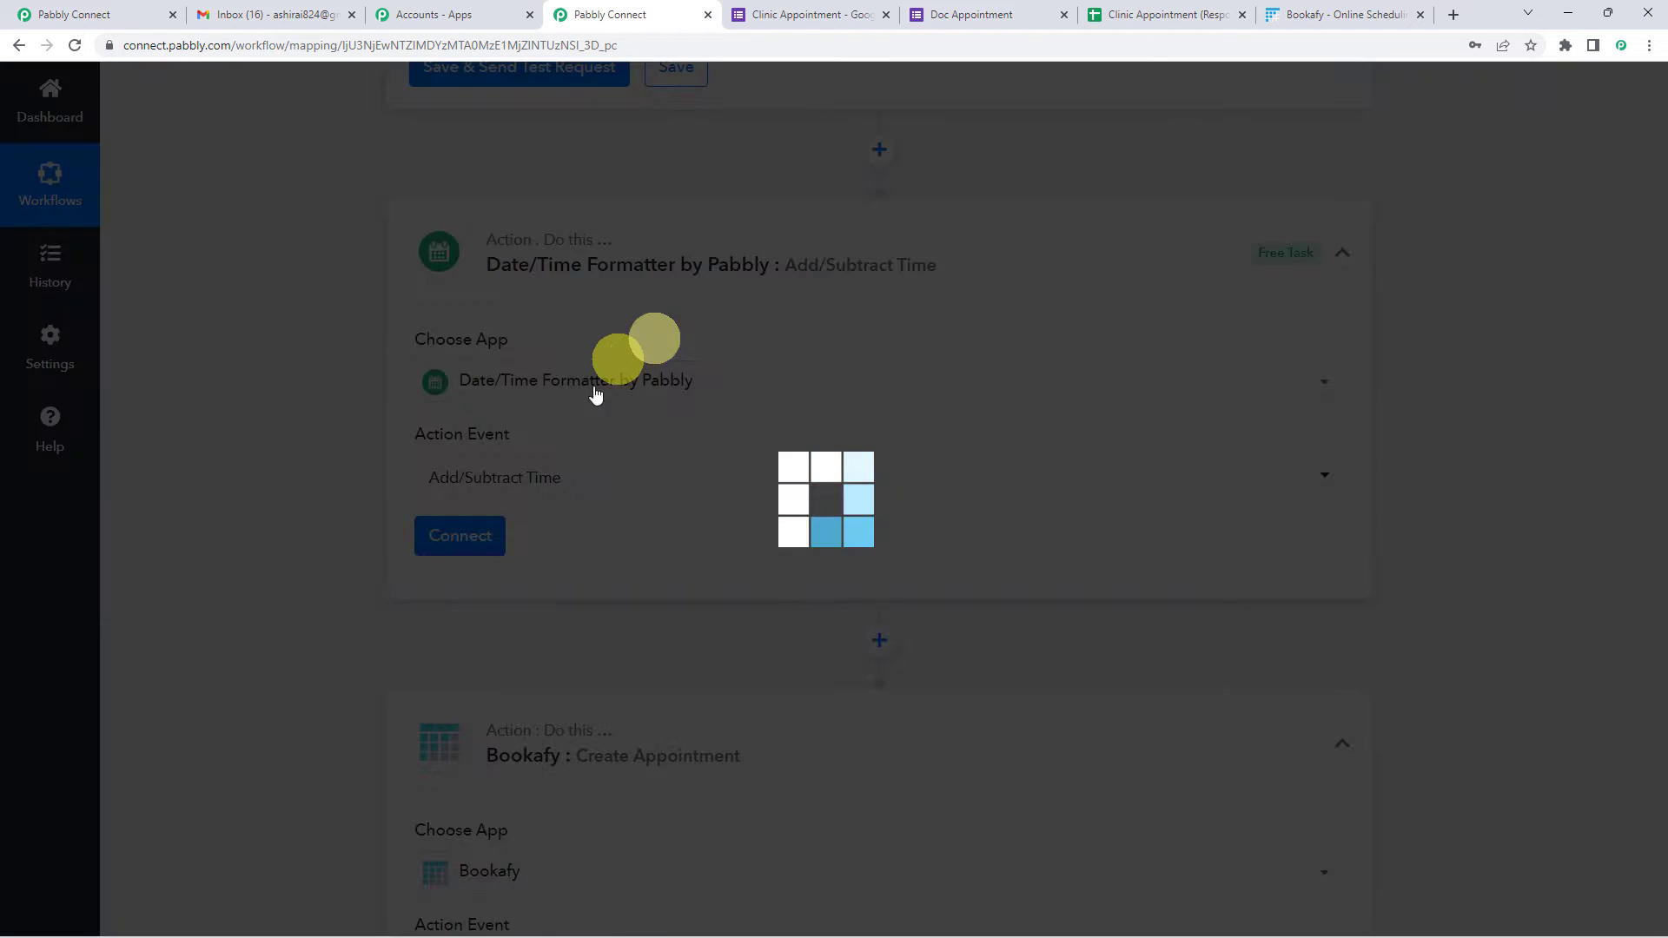
pyautogui.scroll(-1, 577, 470)
pyautogui.click(484, 376)
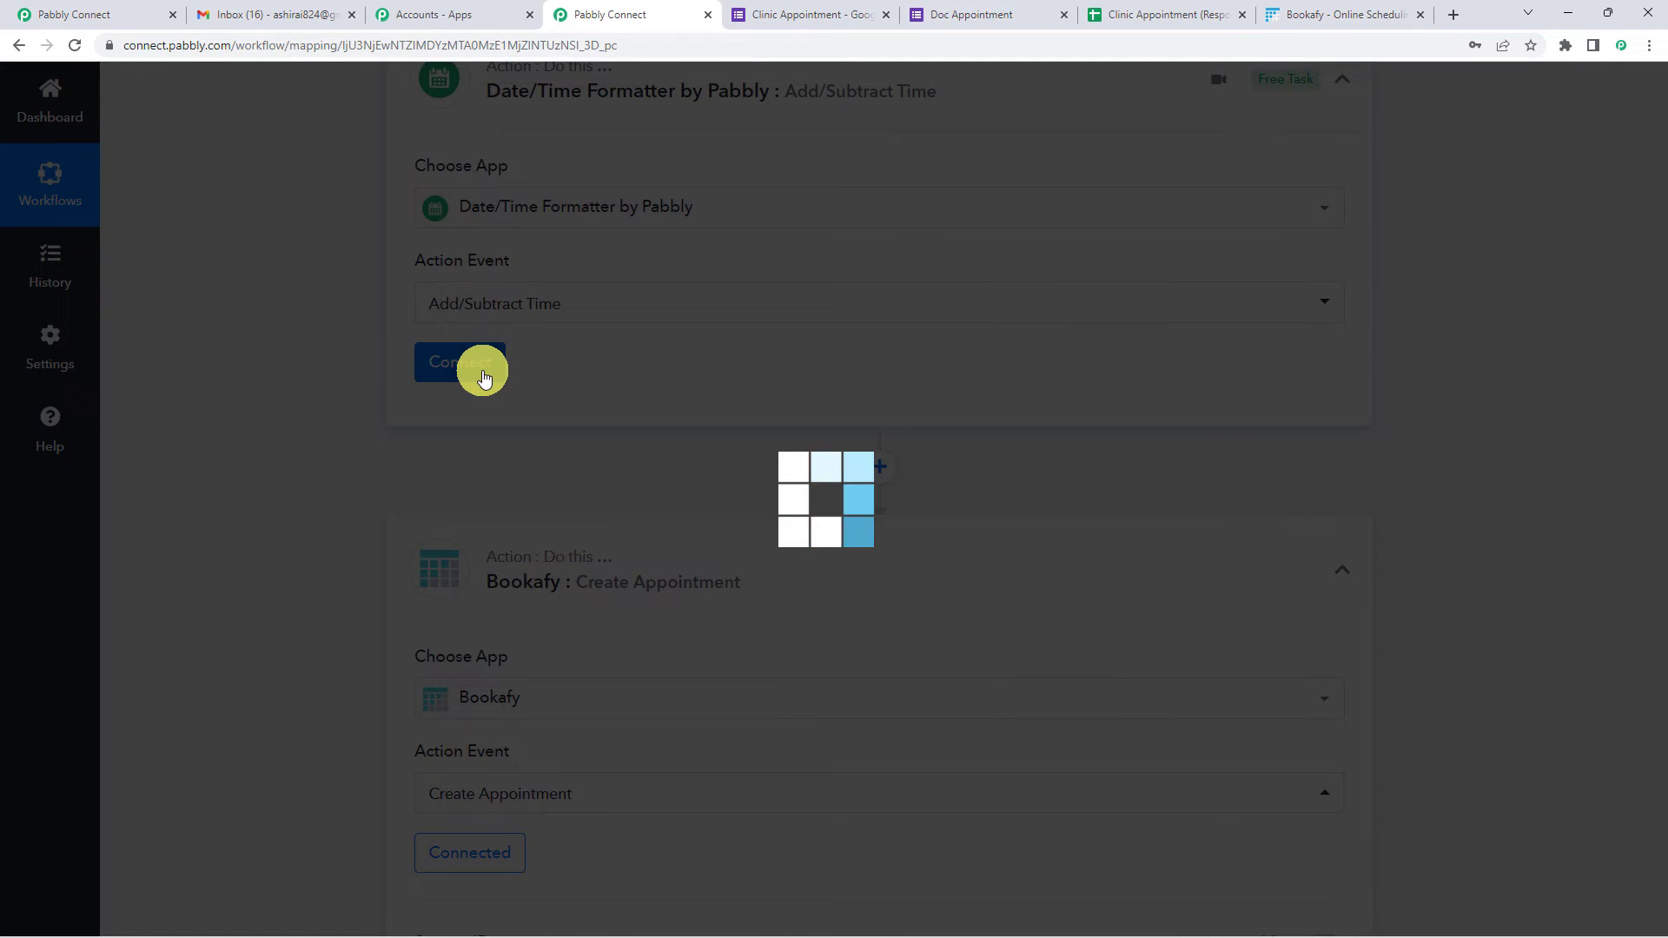
pyautogui.scroll(-2, 547, 383)
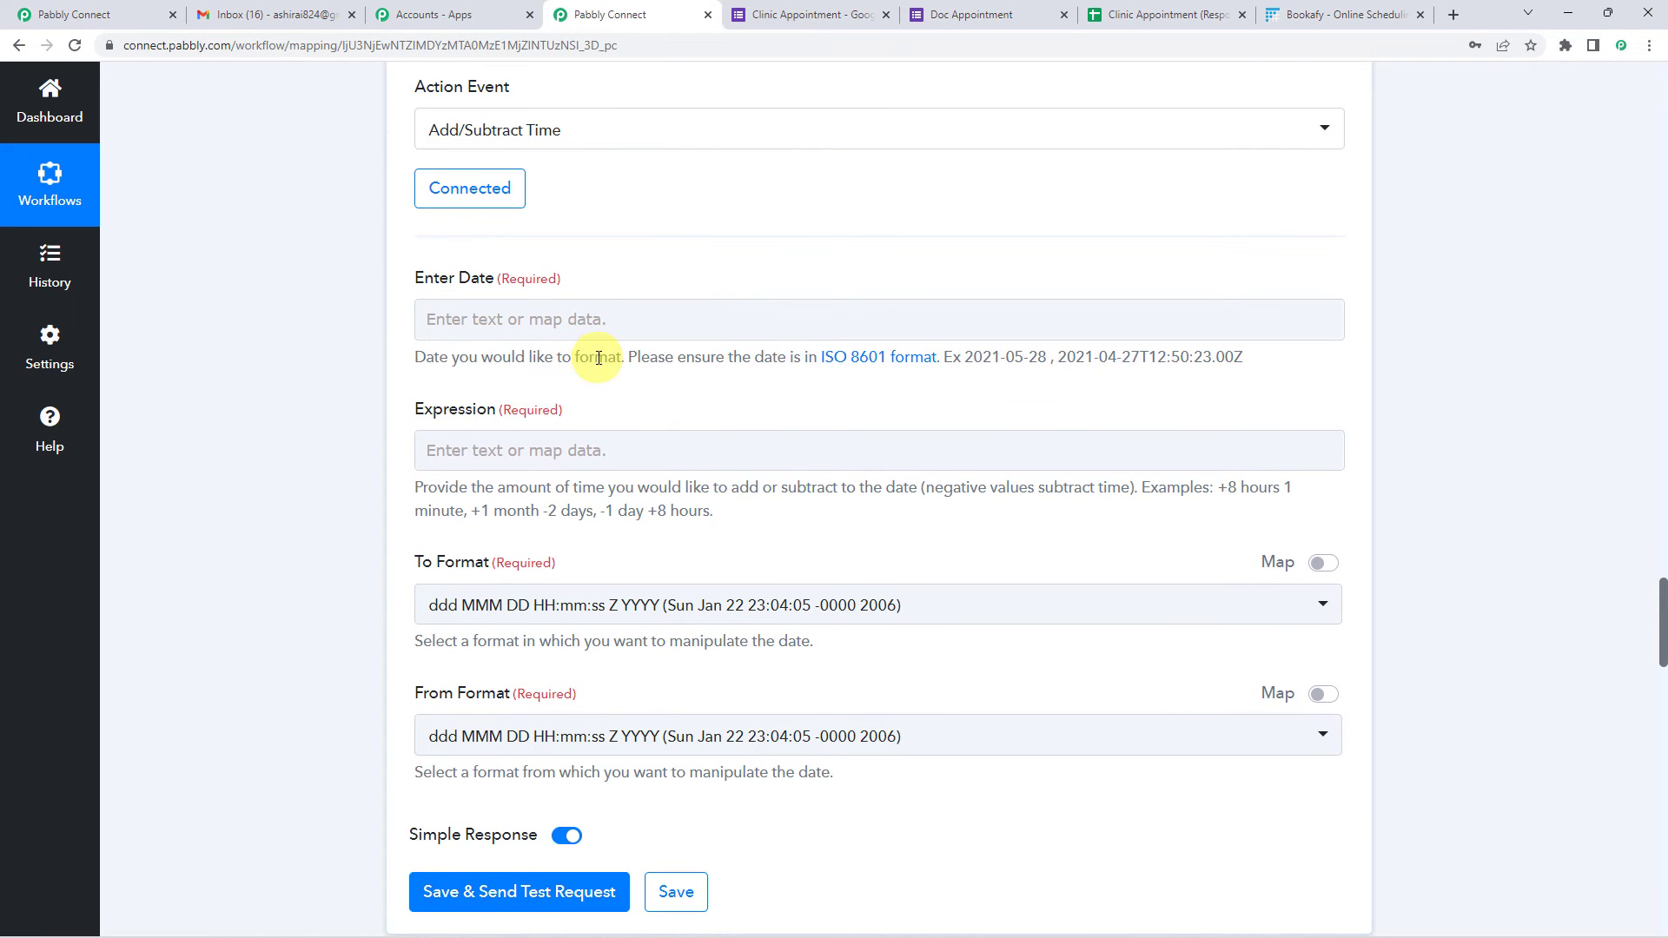
# - Map the Result of the Format Date with Time Zone step as the date and set the Expression to +30 minutes
pyautogui.click(575, 324)
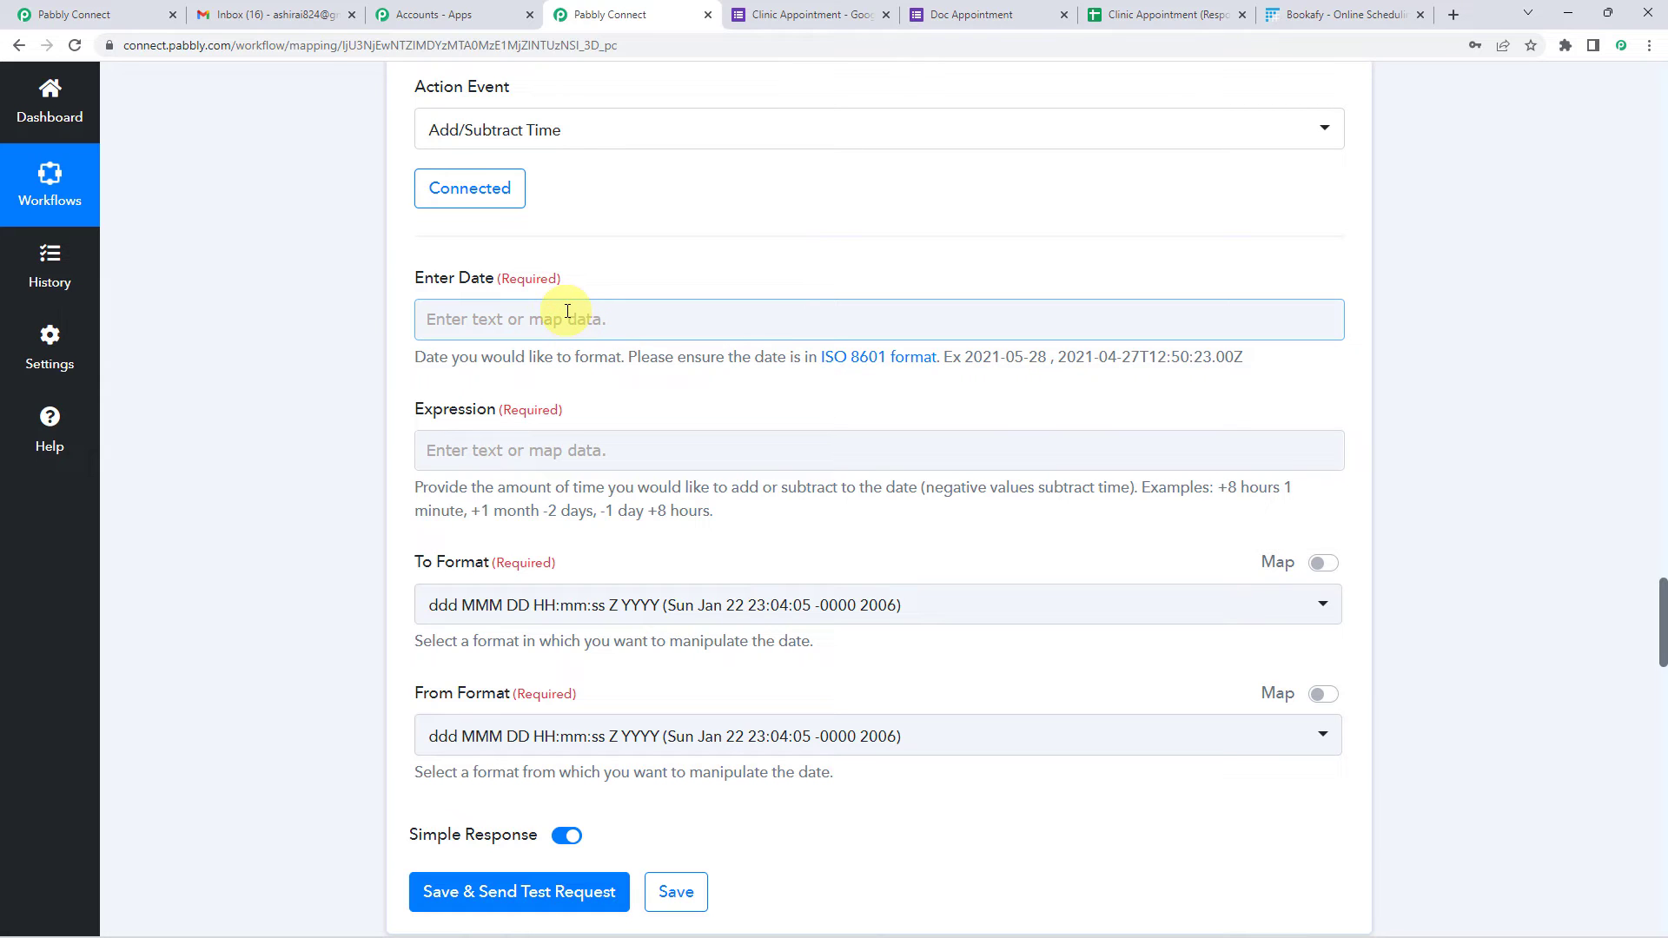
pyautogui.click(519, 318)
pyautogui.click(608, 610)
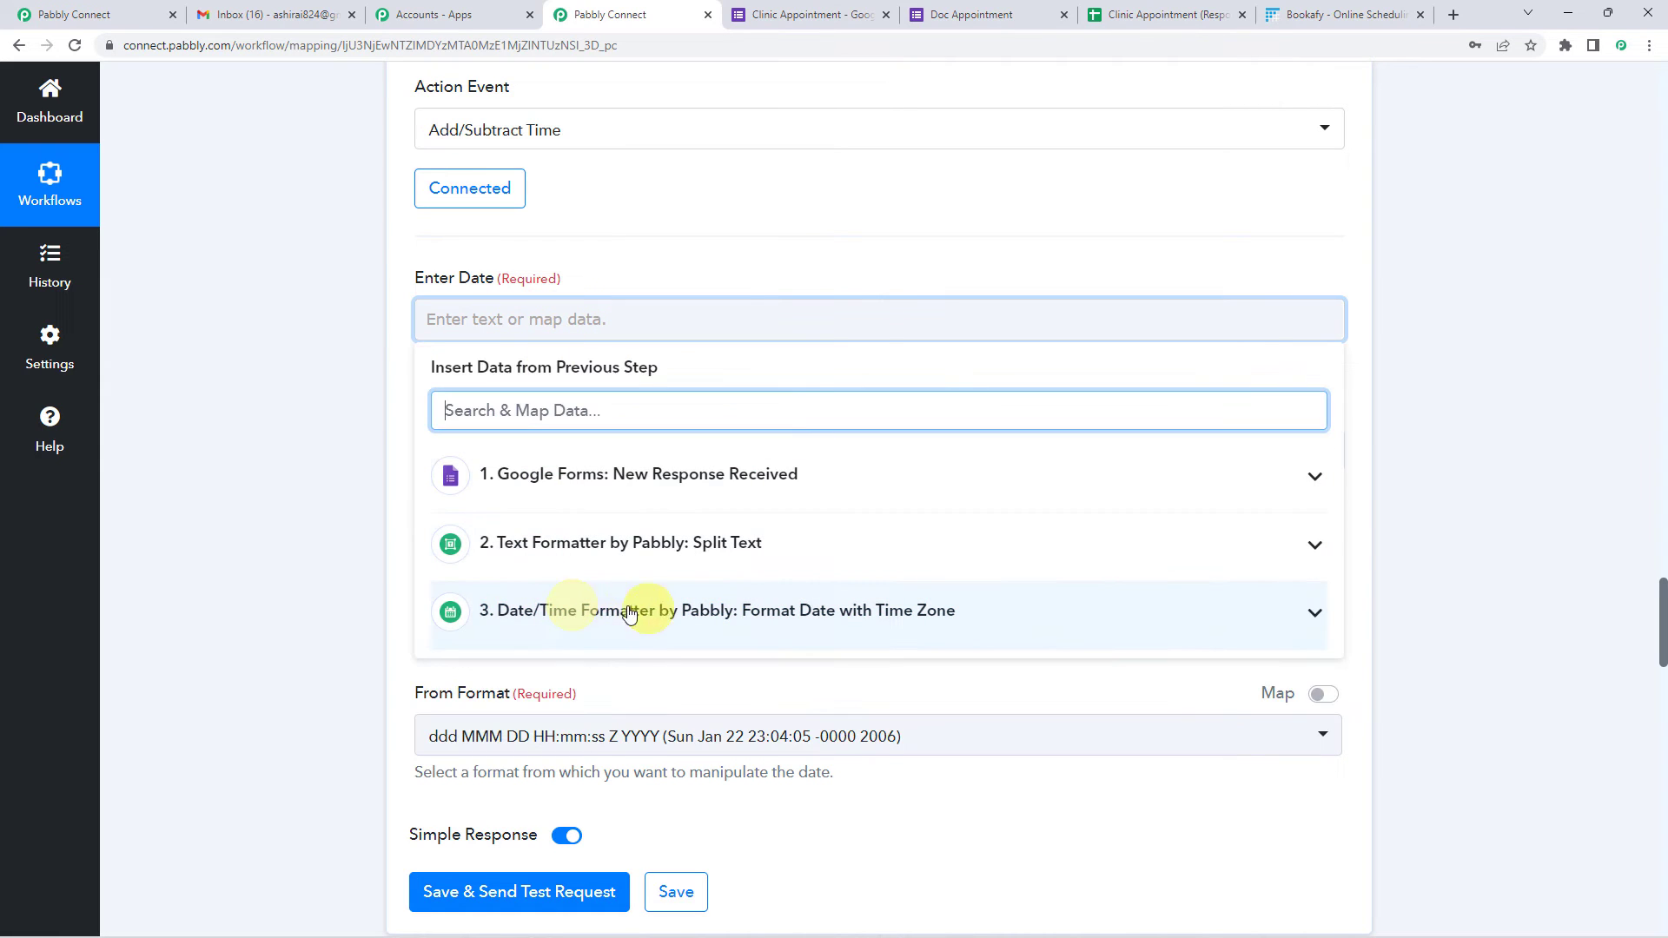
pyautogui.click(732, 612)
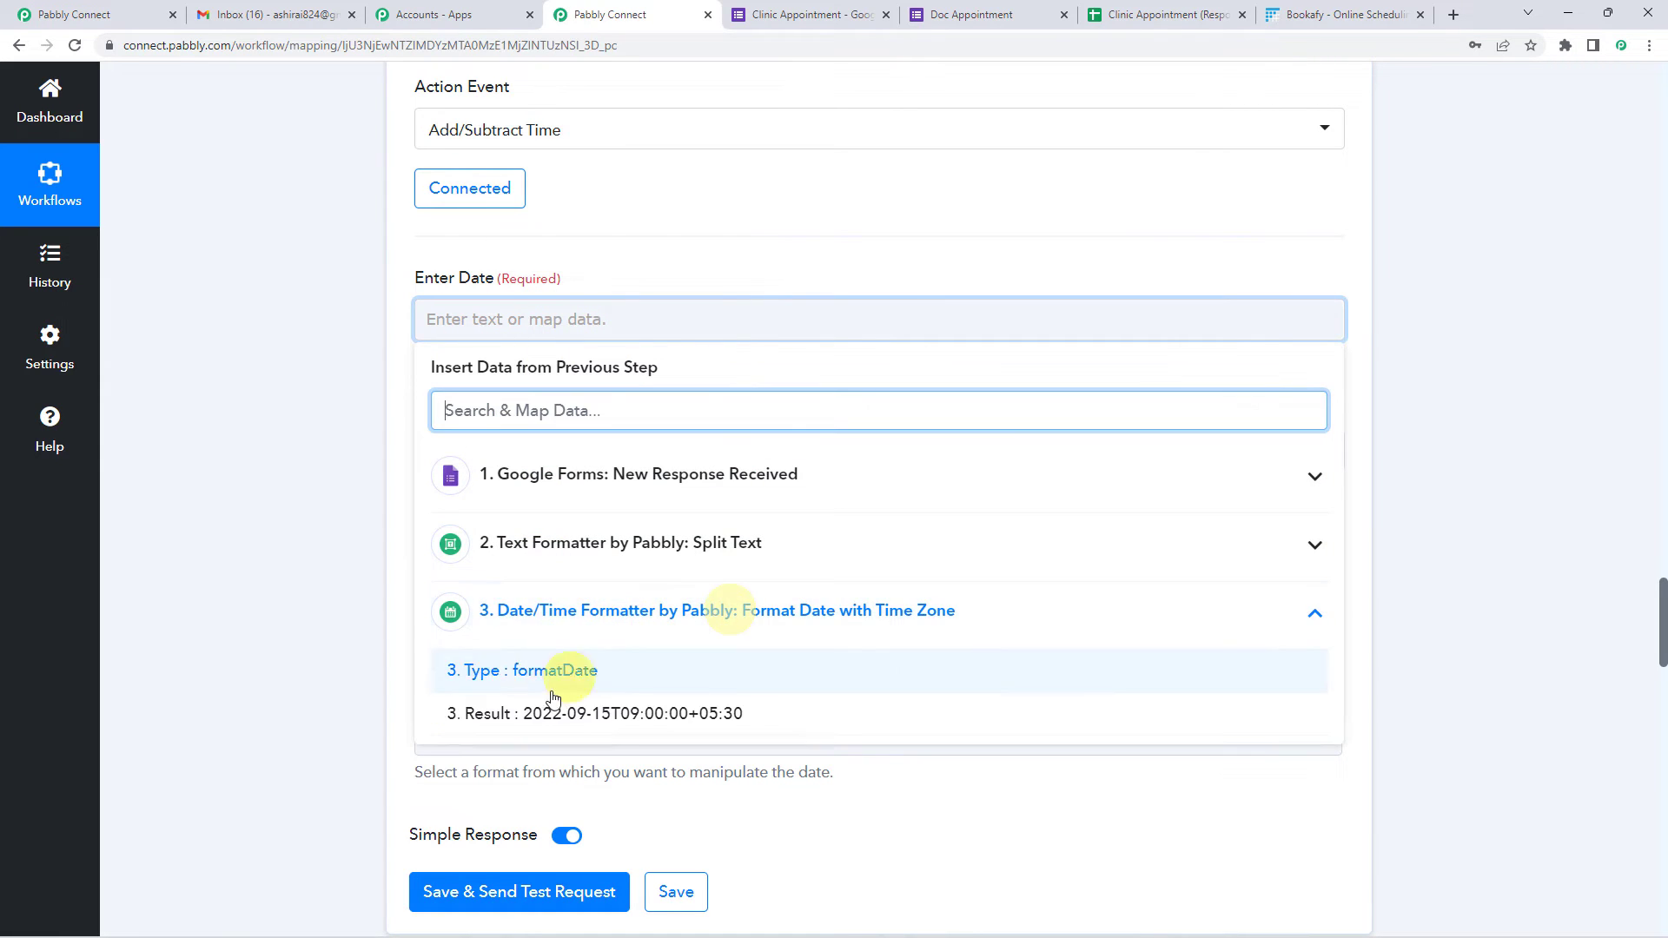
pyautogui.click(614, 714)
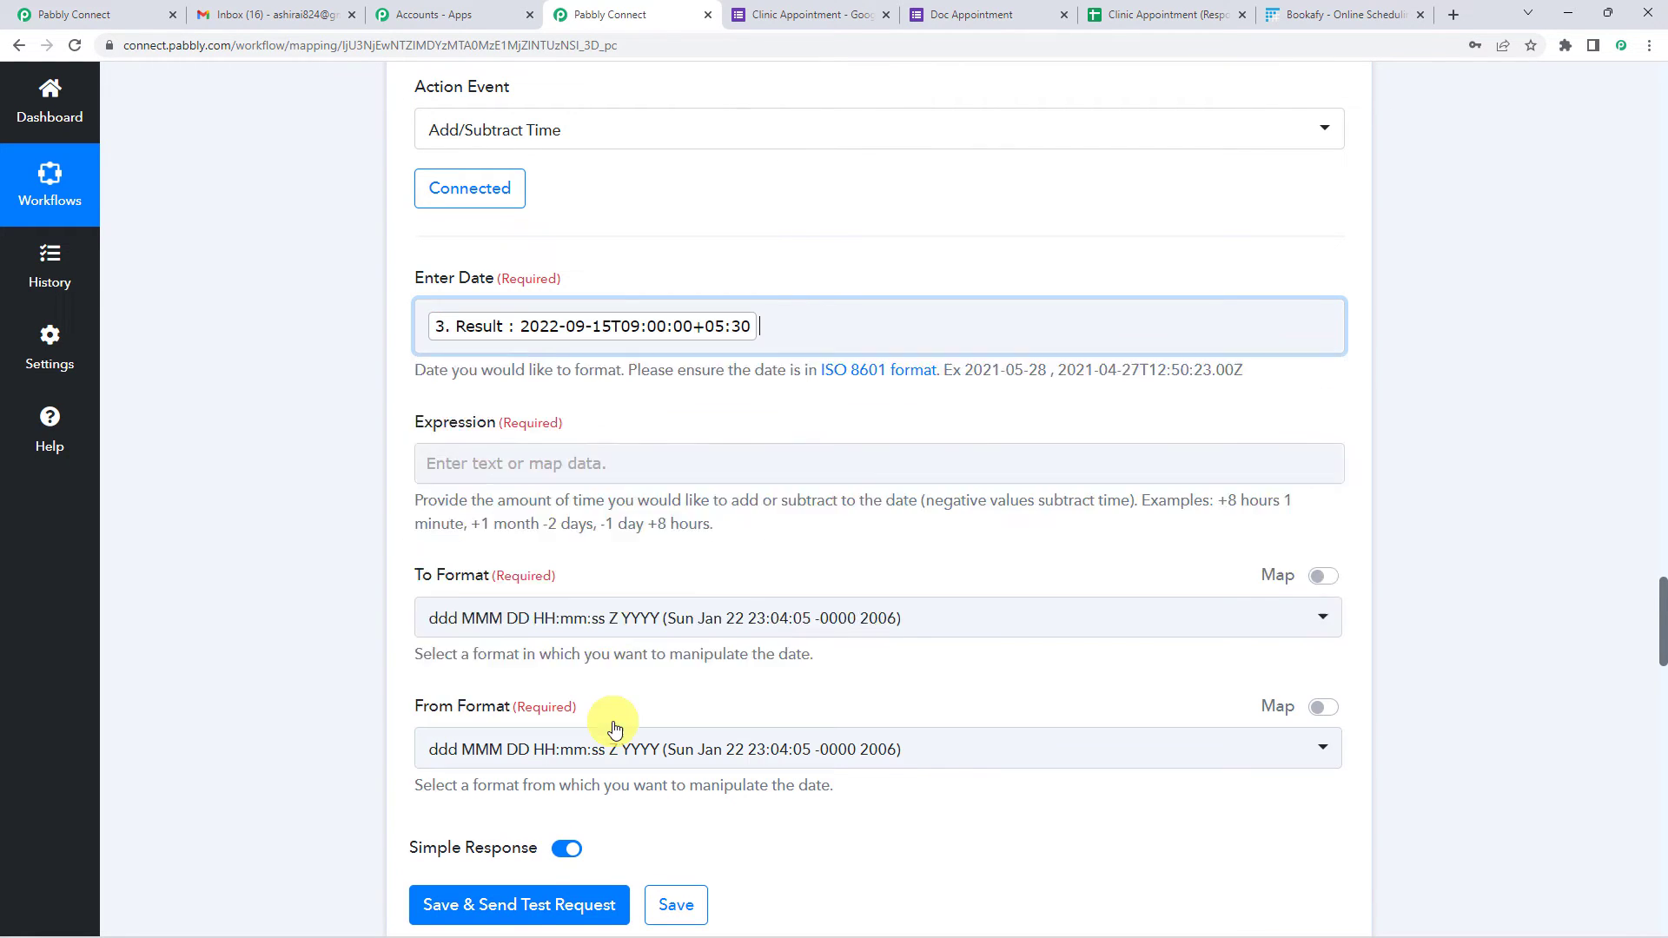
pyautogui.click(813, 243)
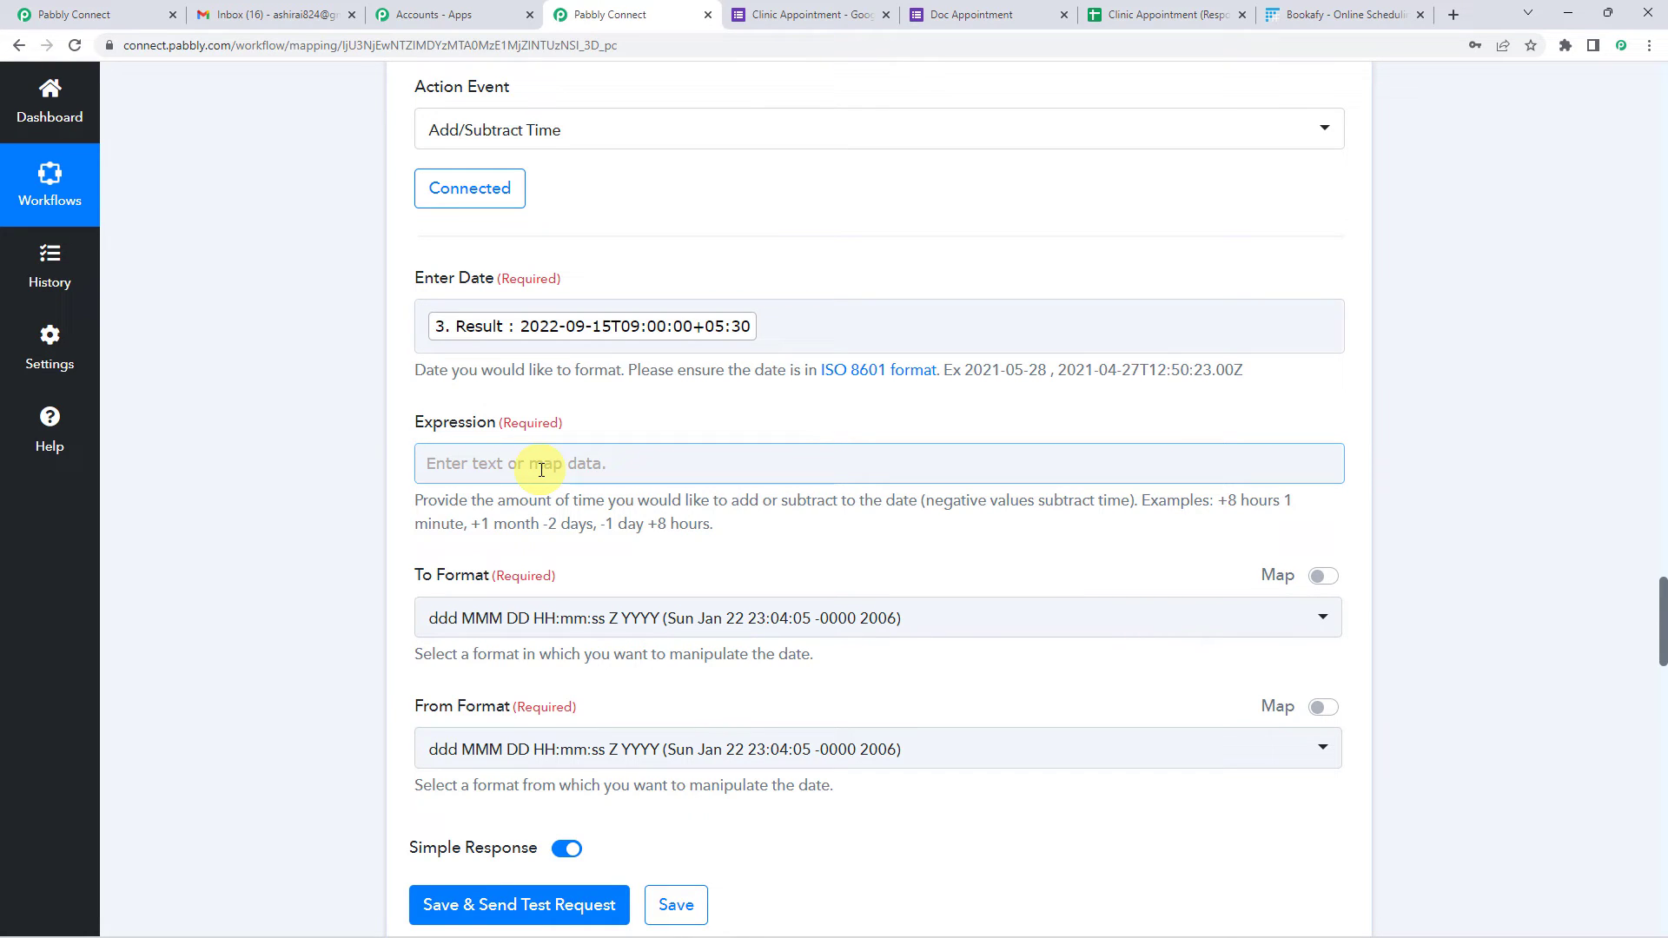
pyautogui.click(541, 470)
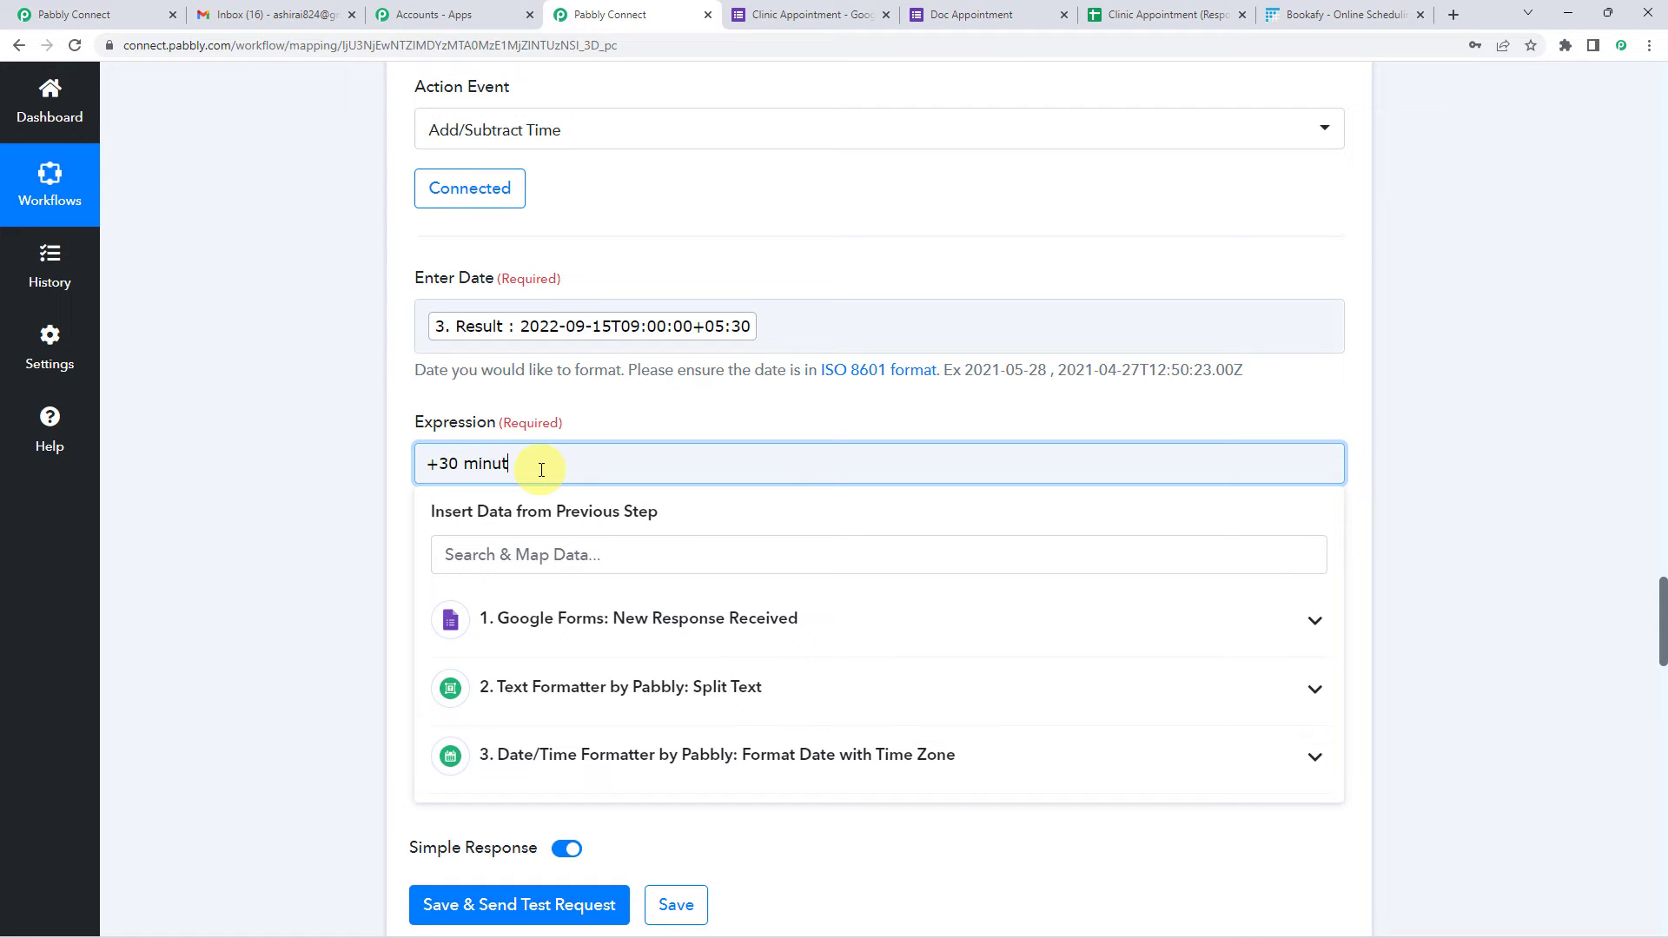
pyautogui.click(645, 422)
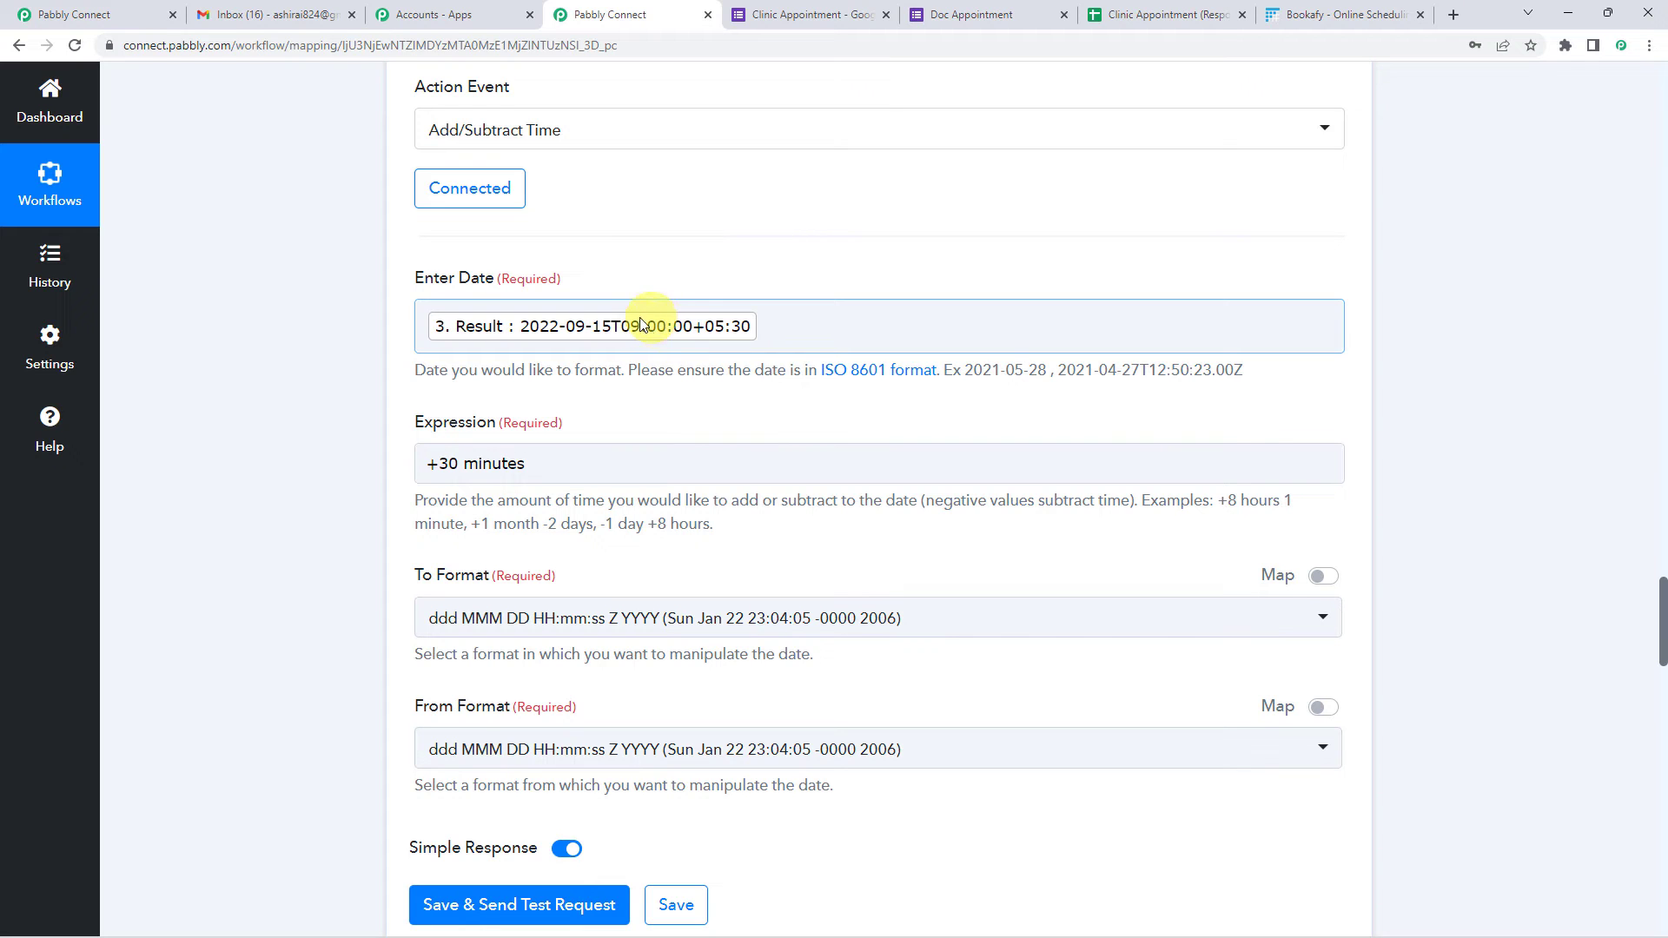
# - Set the To Format of the Add/Subtract Time action to YYYY-MM-DDTHH:mm:ssZ
pyautogui.scroll(-15, 644, 349)
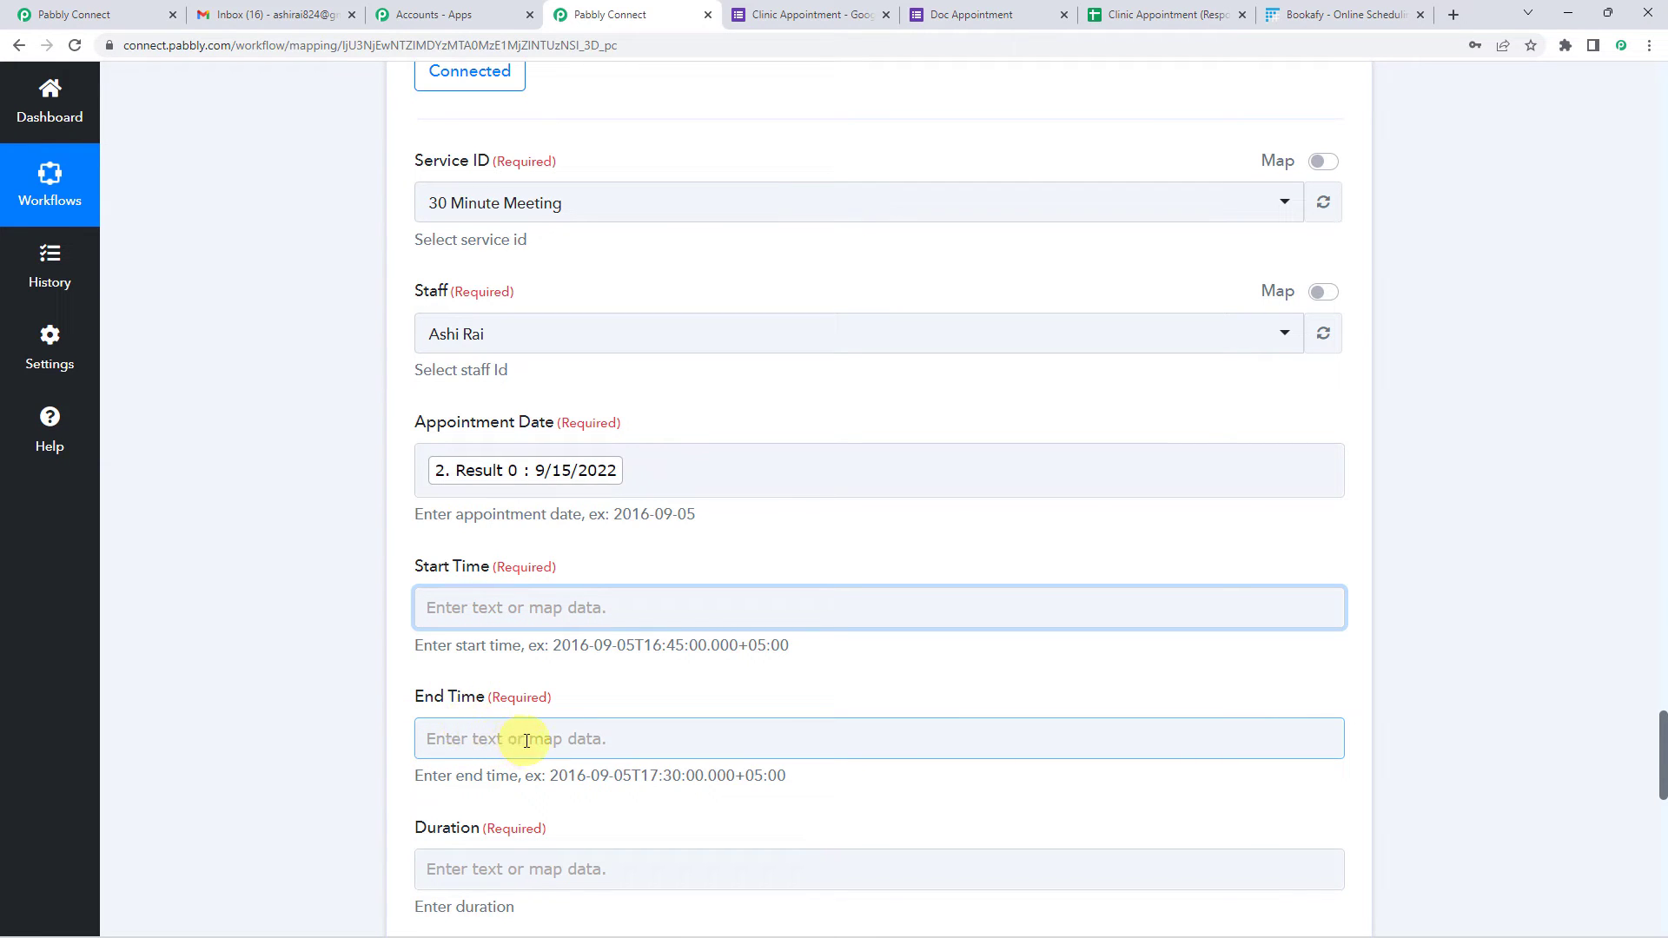
pyautogui.scroll(8, 352, 612)
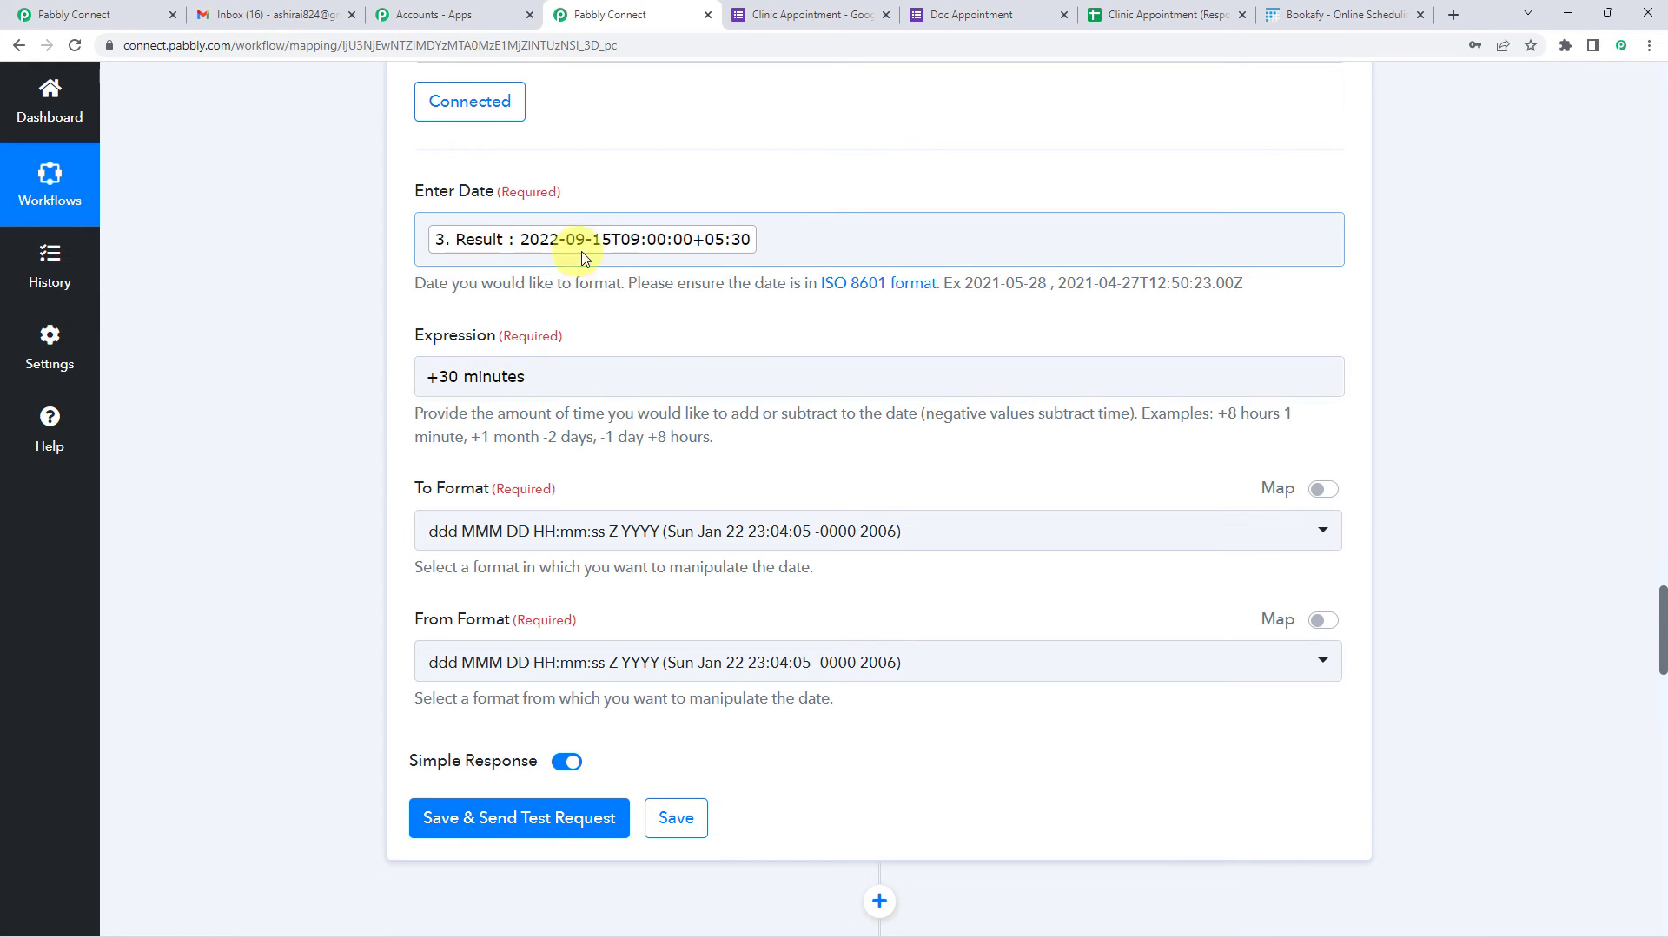
pyautogui.scroll(-2, 503, 533)
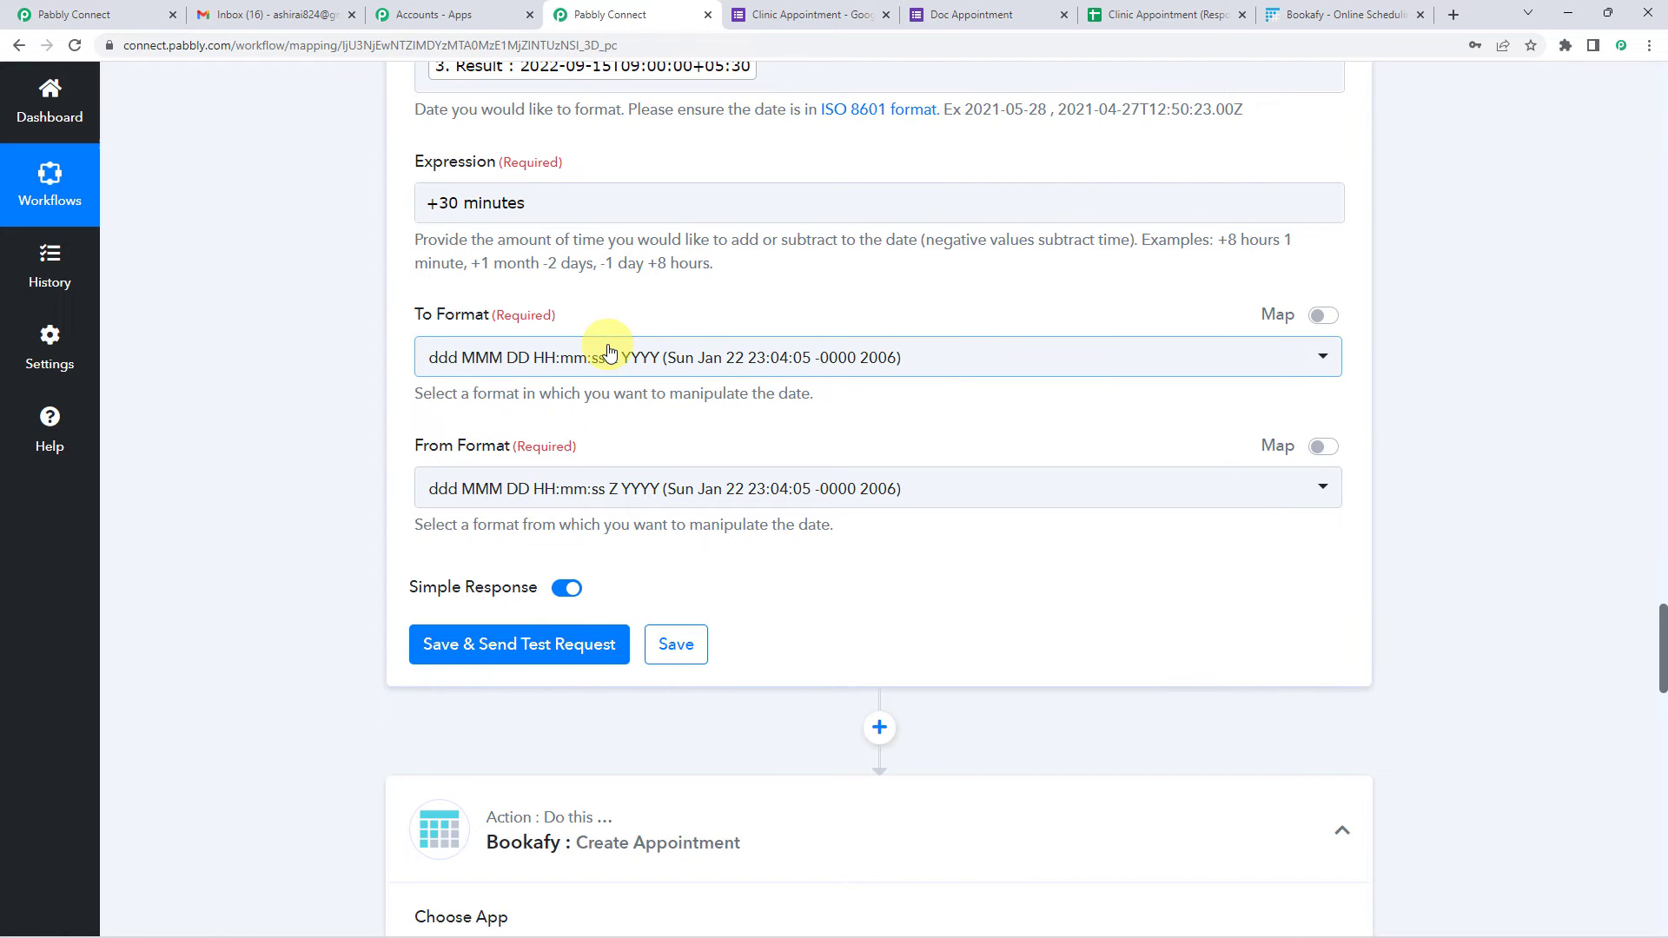
pyautogui.scroll(1, 607, 354)
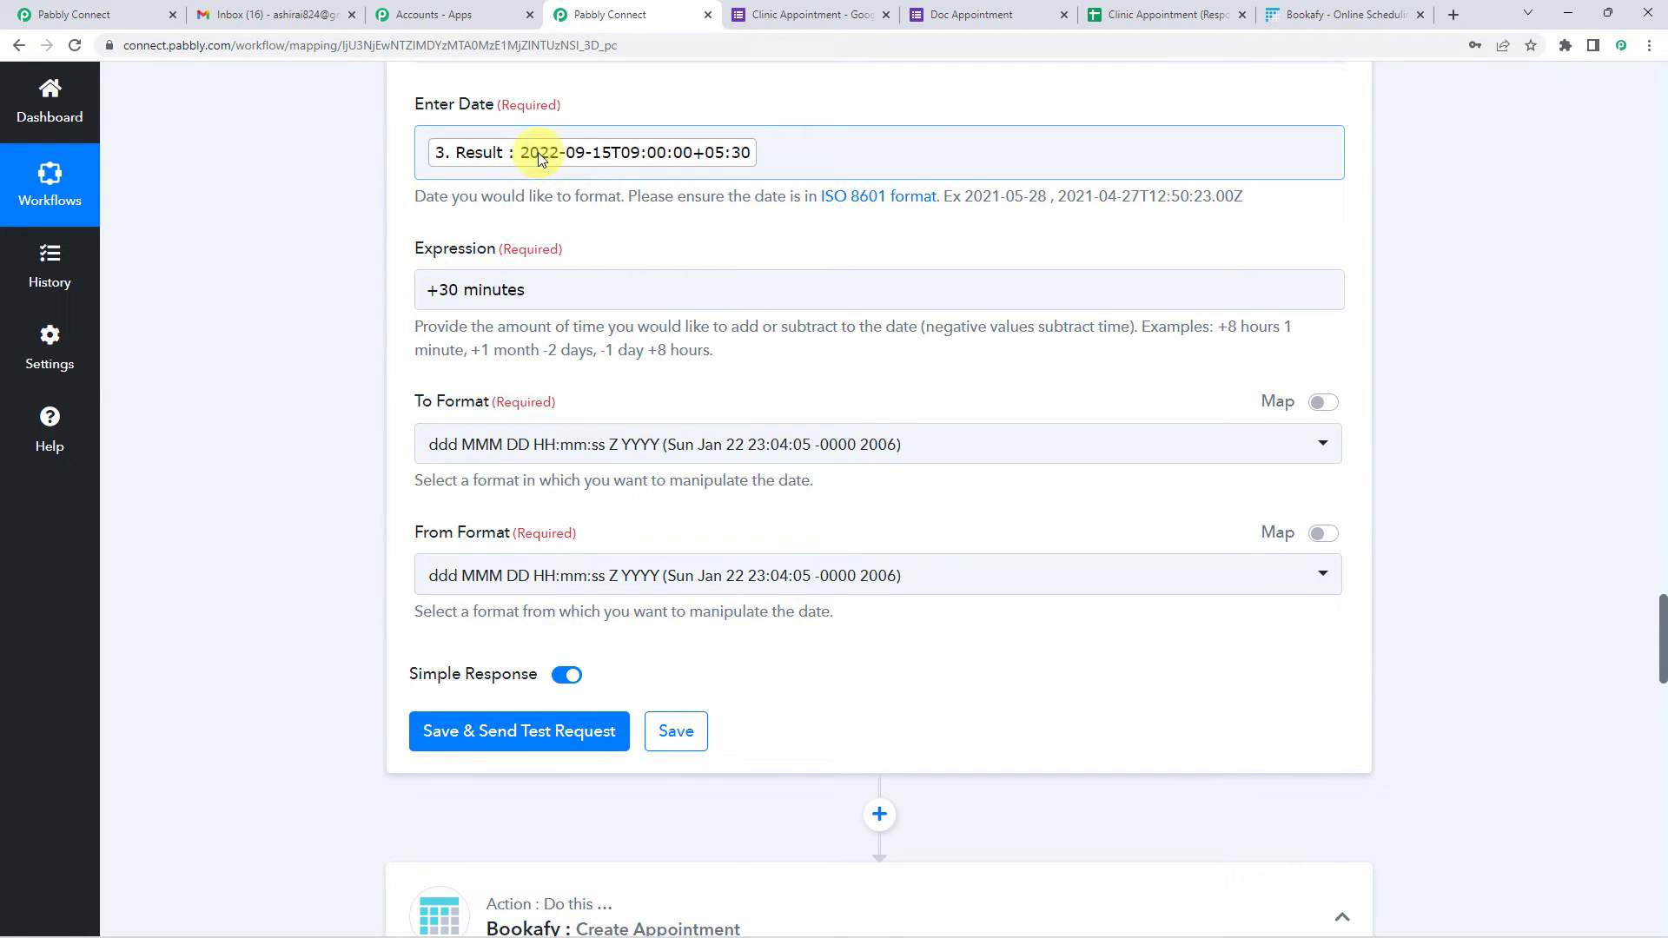
pyautogui.click(533, 459)
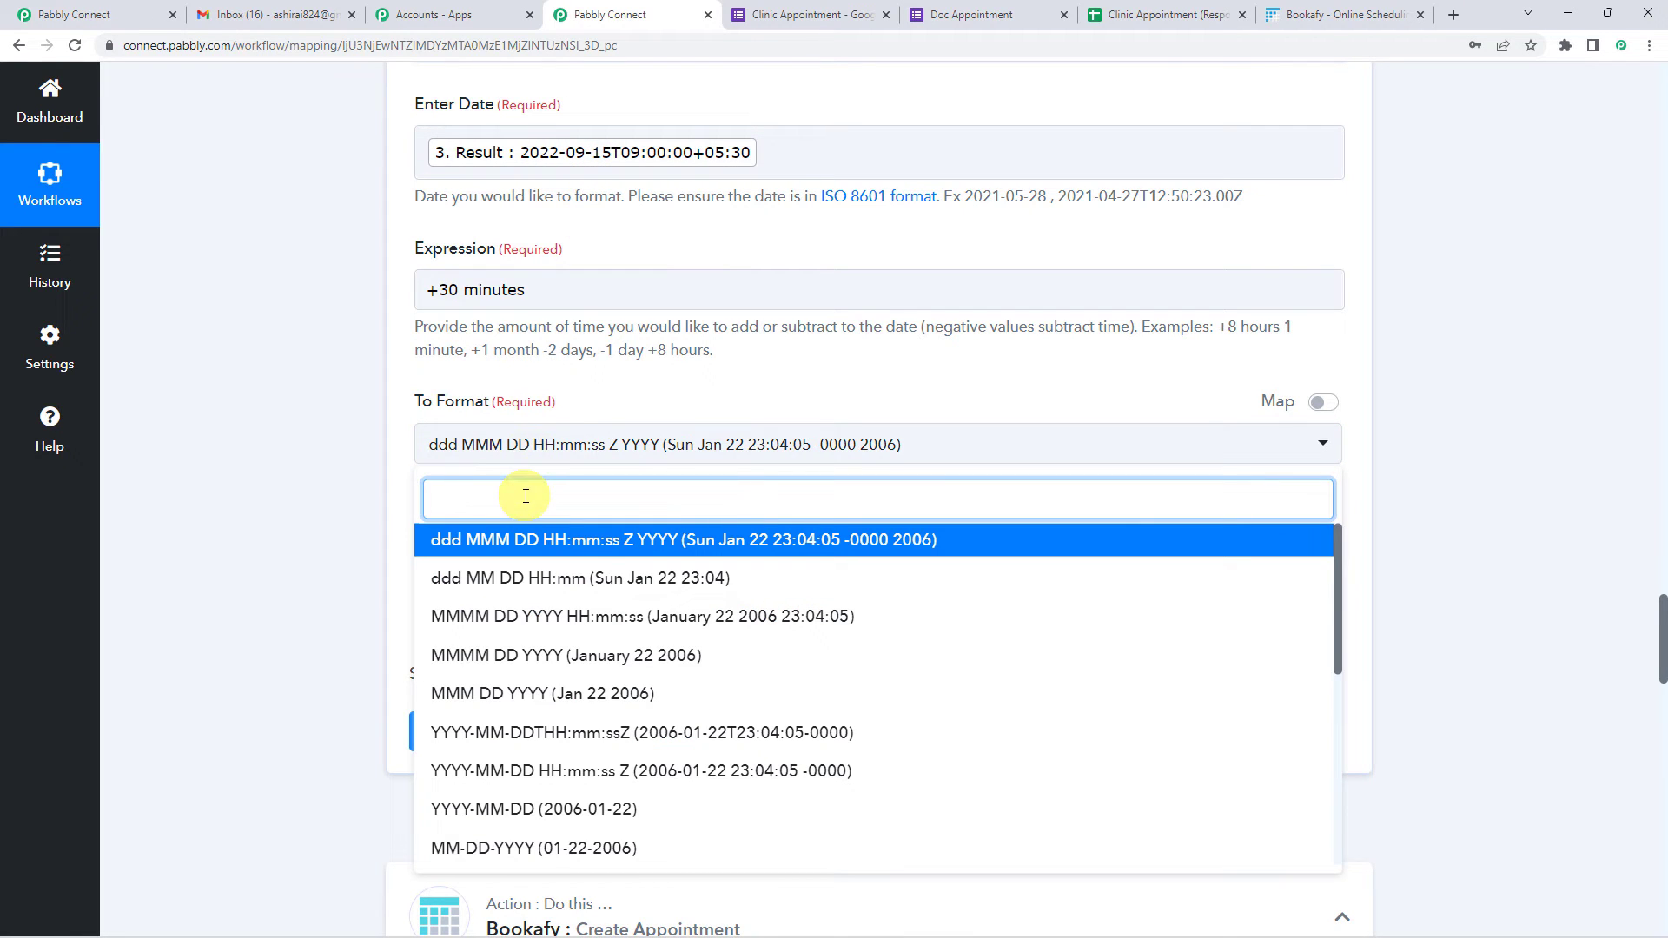
pyautogui.write('t')
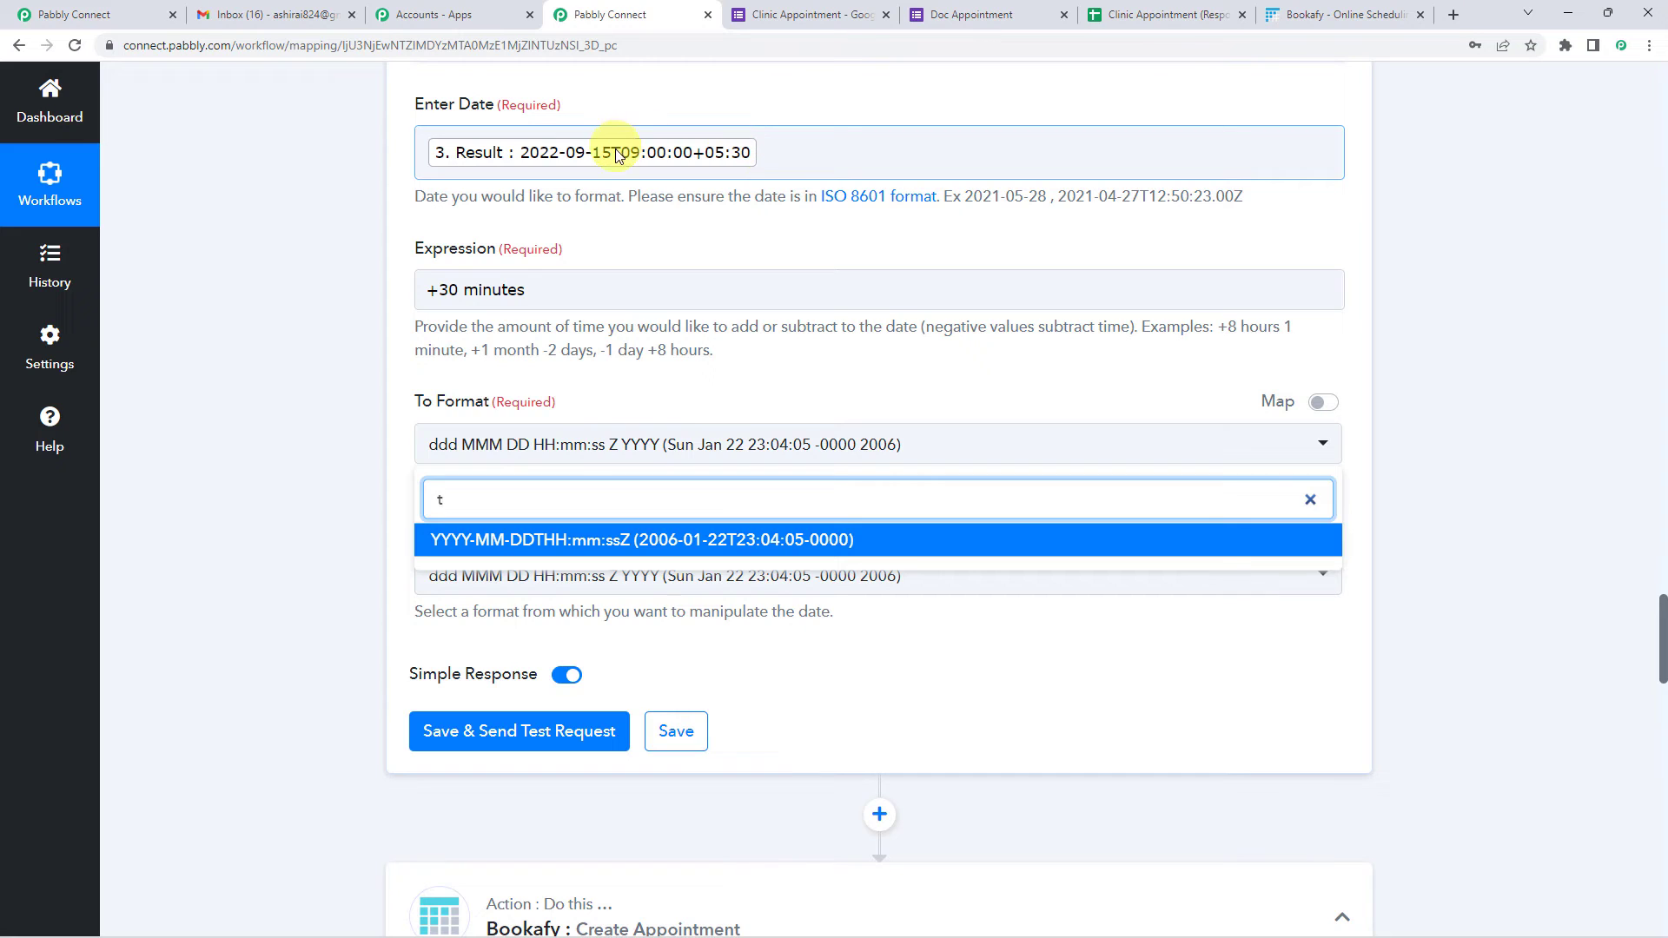
pyautogui.click(566, 540)
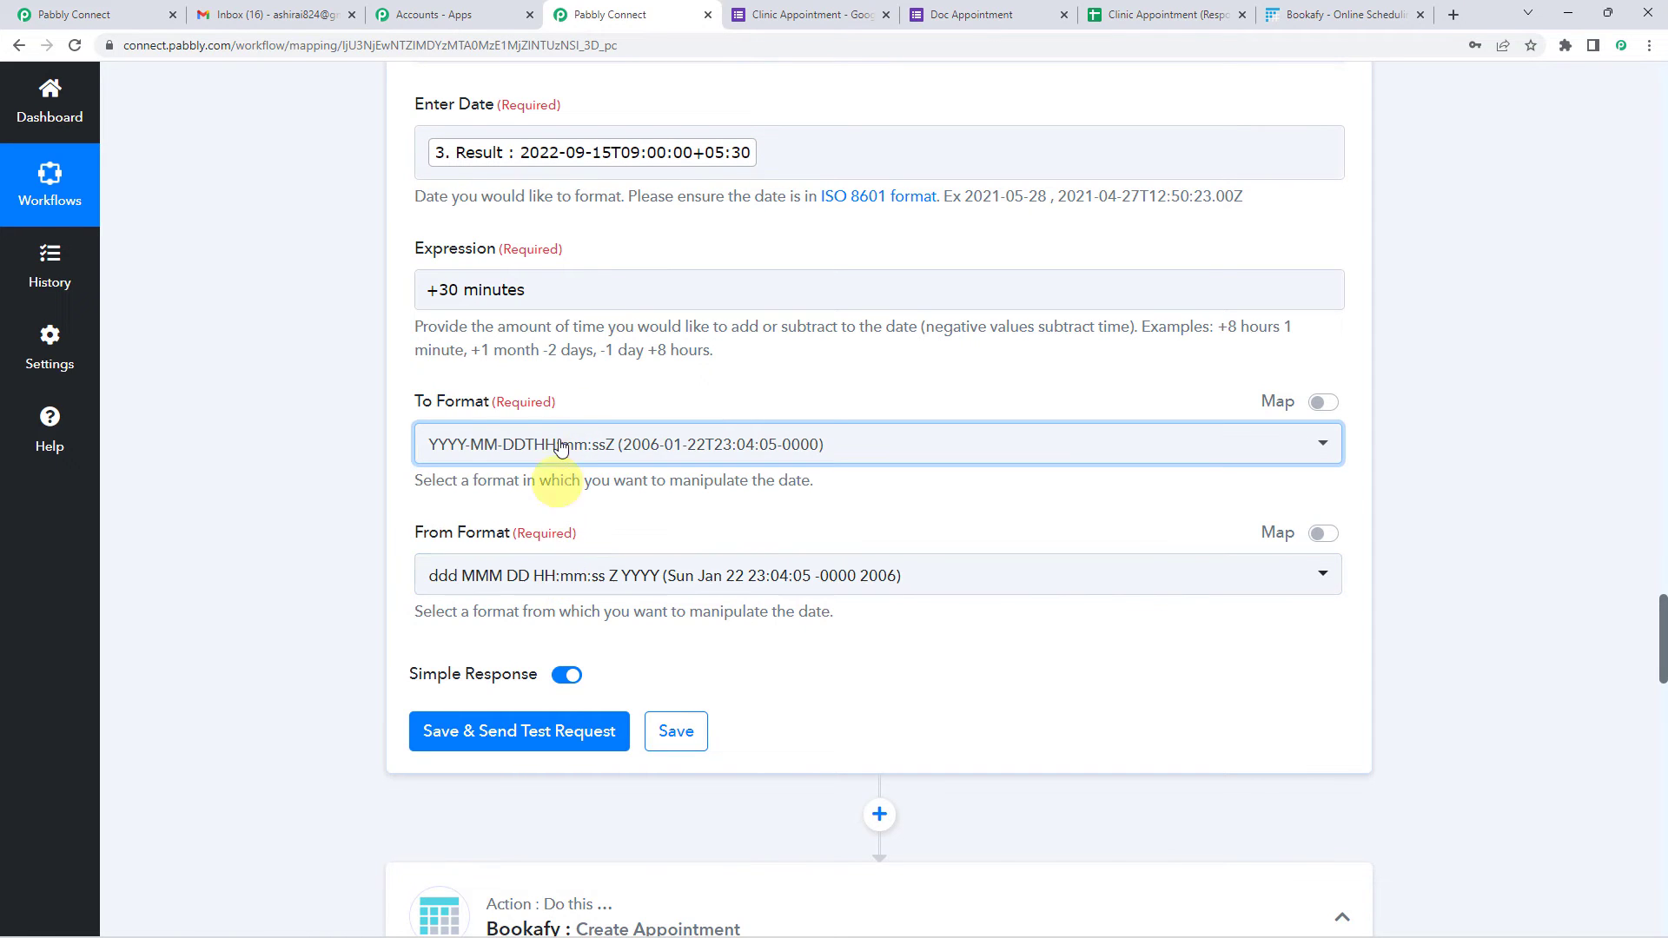
# - Set the From Format of the Add/Subtract Time action to YYYY-MM-DDTHH:mm:ssZ
pyautogui.scroll(-1, 560, 445)
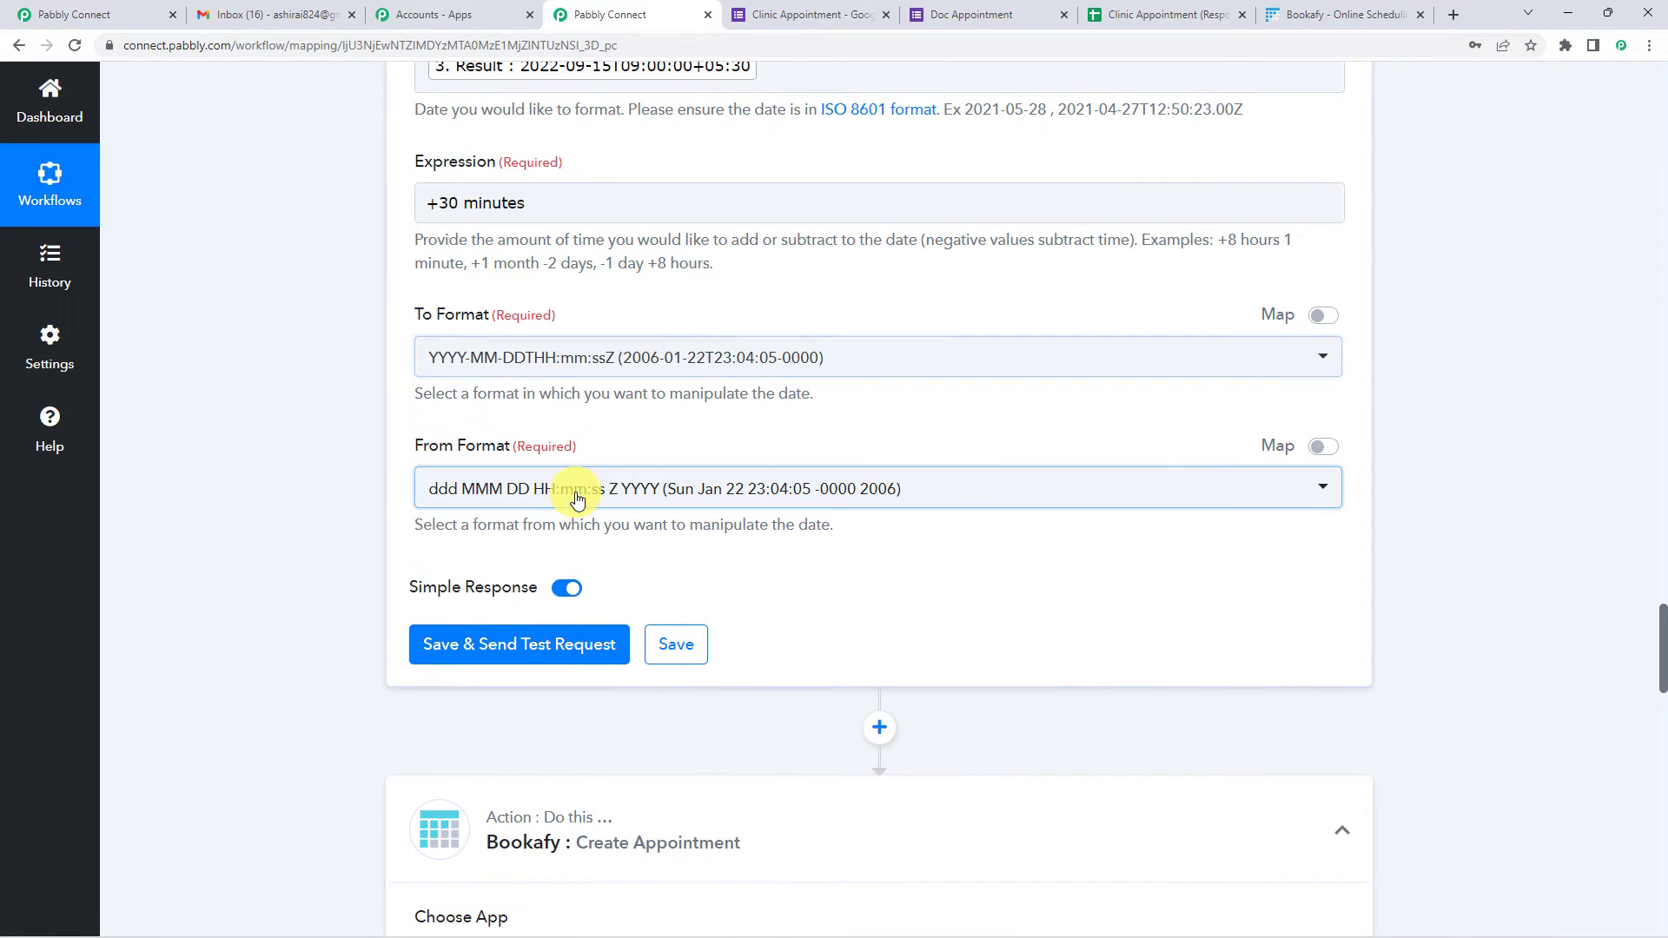
pyautogui.click(569, 489)
pyautogui.write('t')
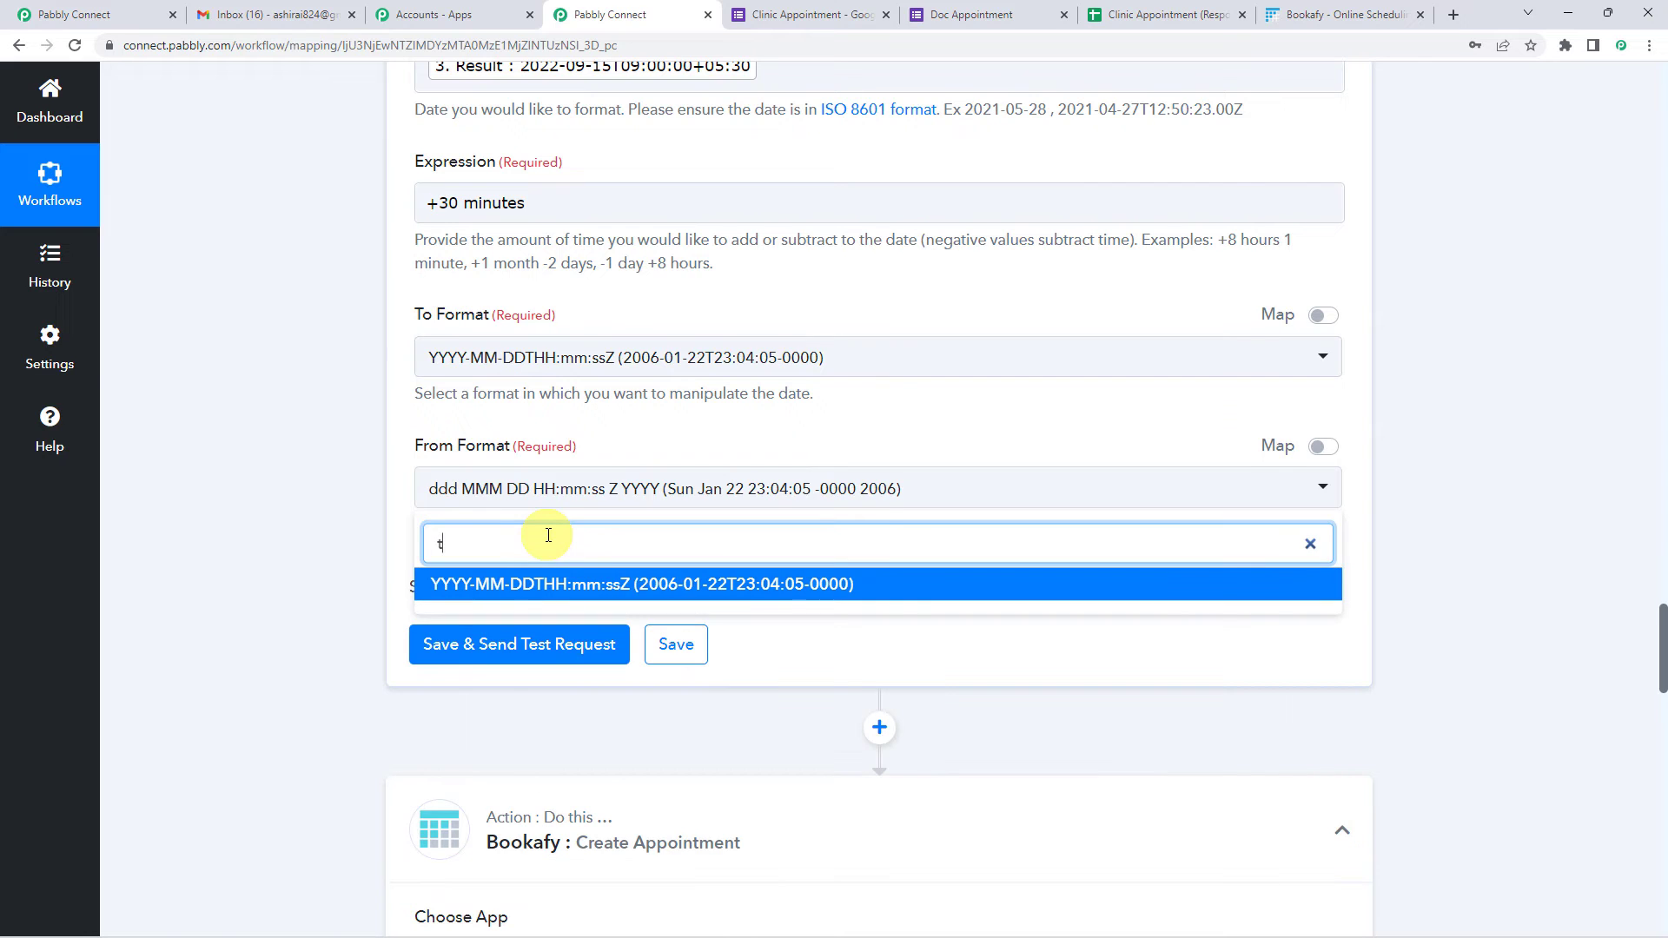
pyautogui.click(517, 578)
# - Save the Add/Subtract Time action with a test request and check the result in its response
pyautogui.scroll(-1, 540, 448)
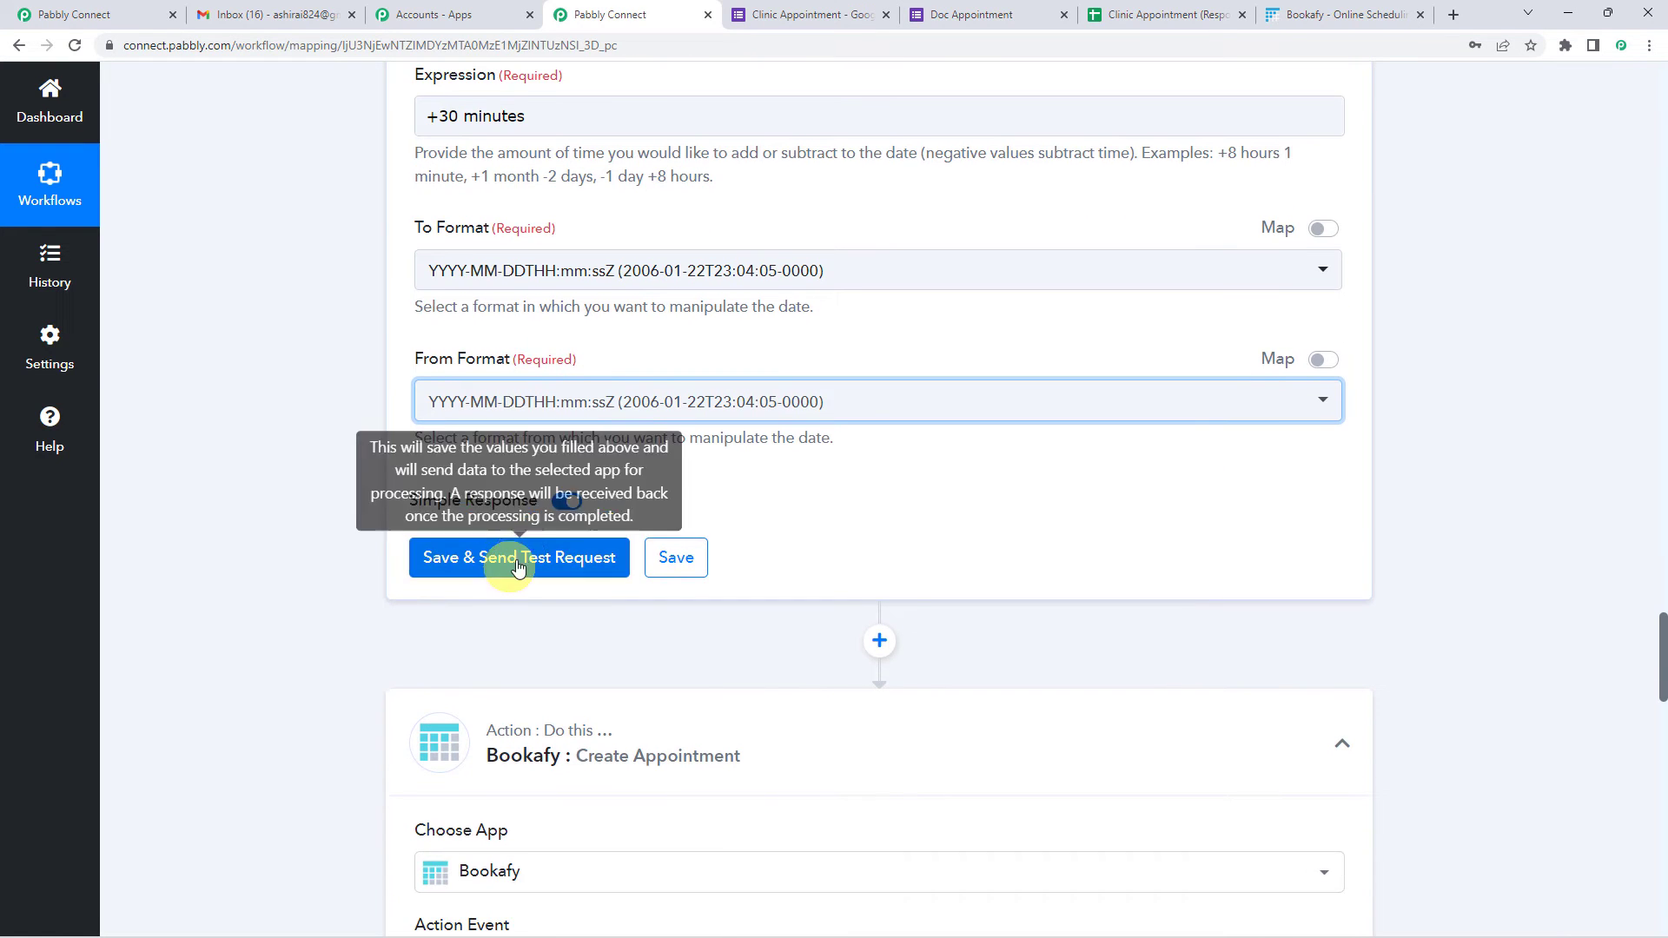
pyautogui.click(520, 561)
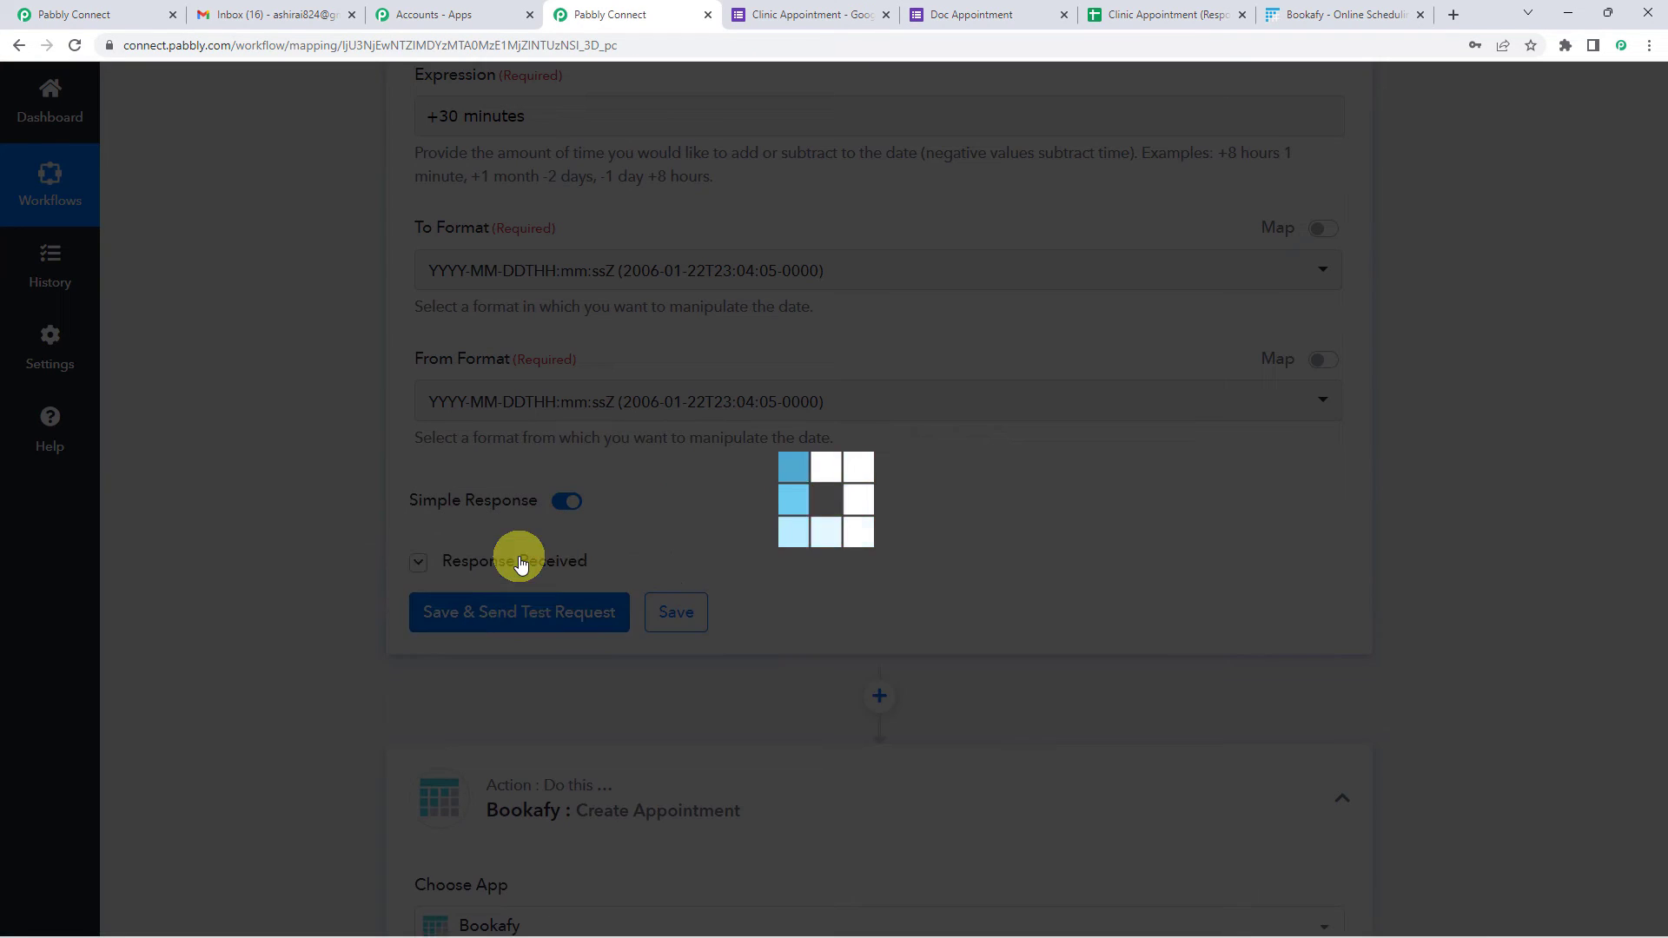
pyautogui.scroll(-2, 918, 580)
pyautogui.scroll(-1, 921, 573)
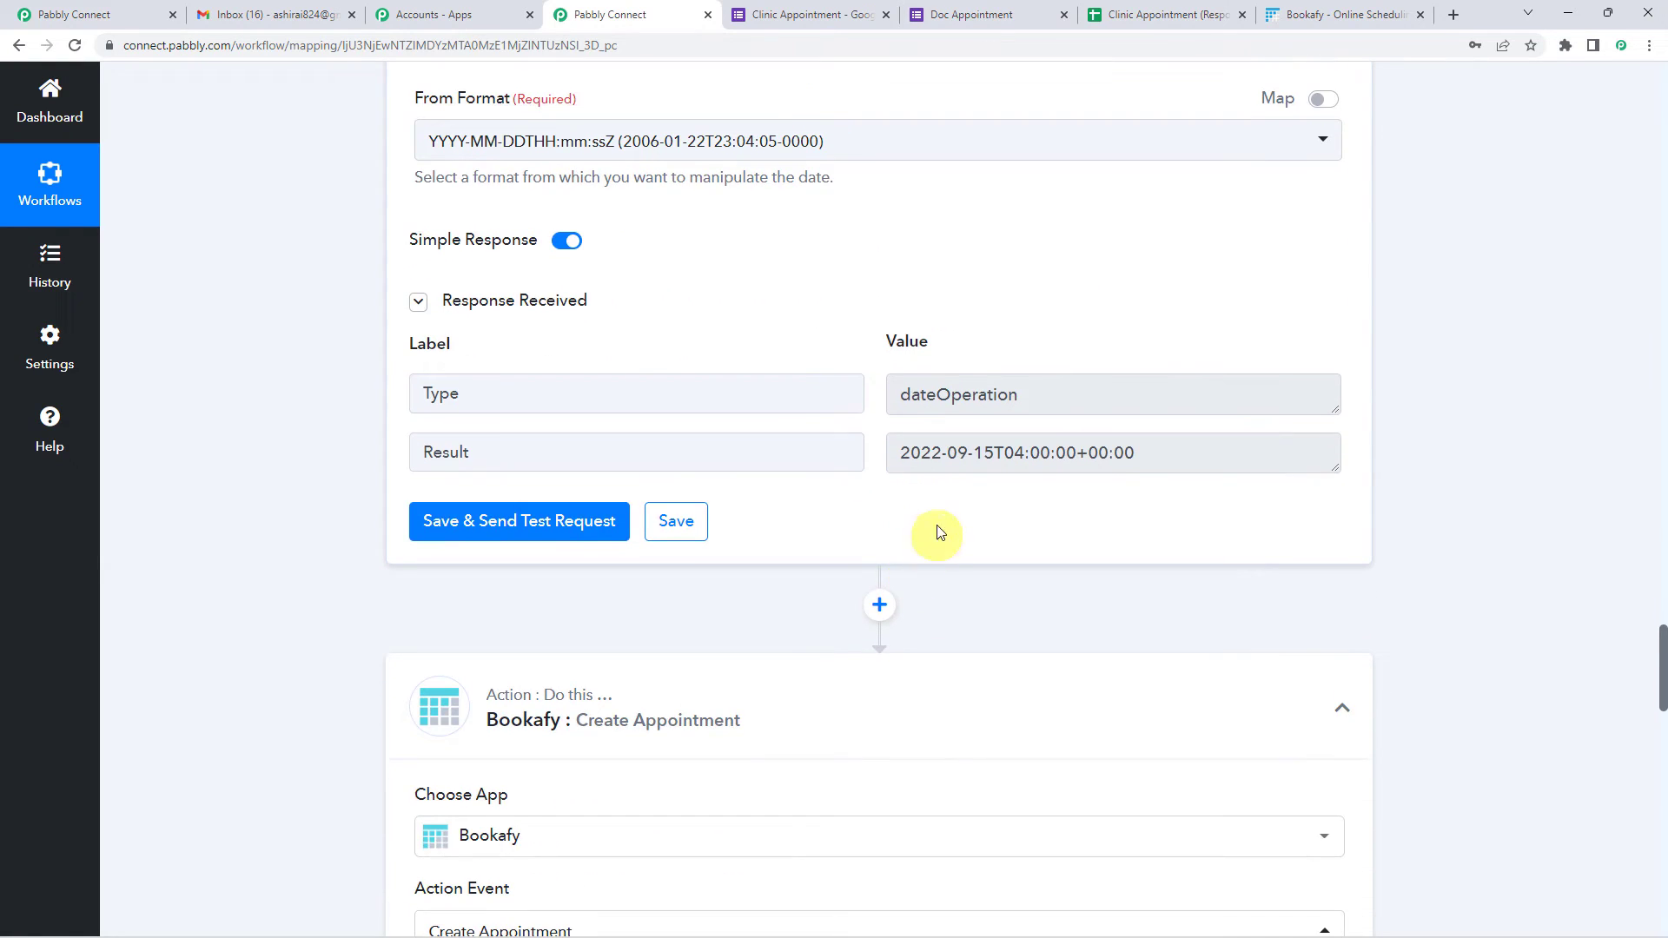
# - Examine the time portion and offset of the Add/Subtract Time action's Result value
pyautogui.moveTo(906, 457); pyautogui.dragTo(1154, 454)
pyautogui.click(1018, 461)
pyautogui.moveTo(1018, 461); pyautogui.dragTo(1066, 457)
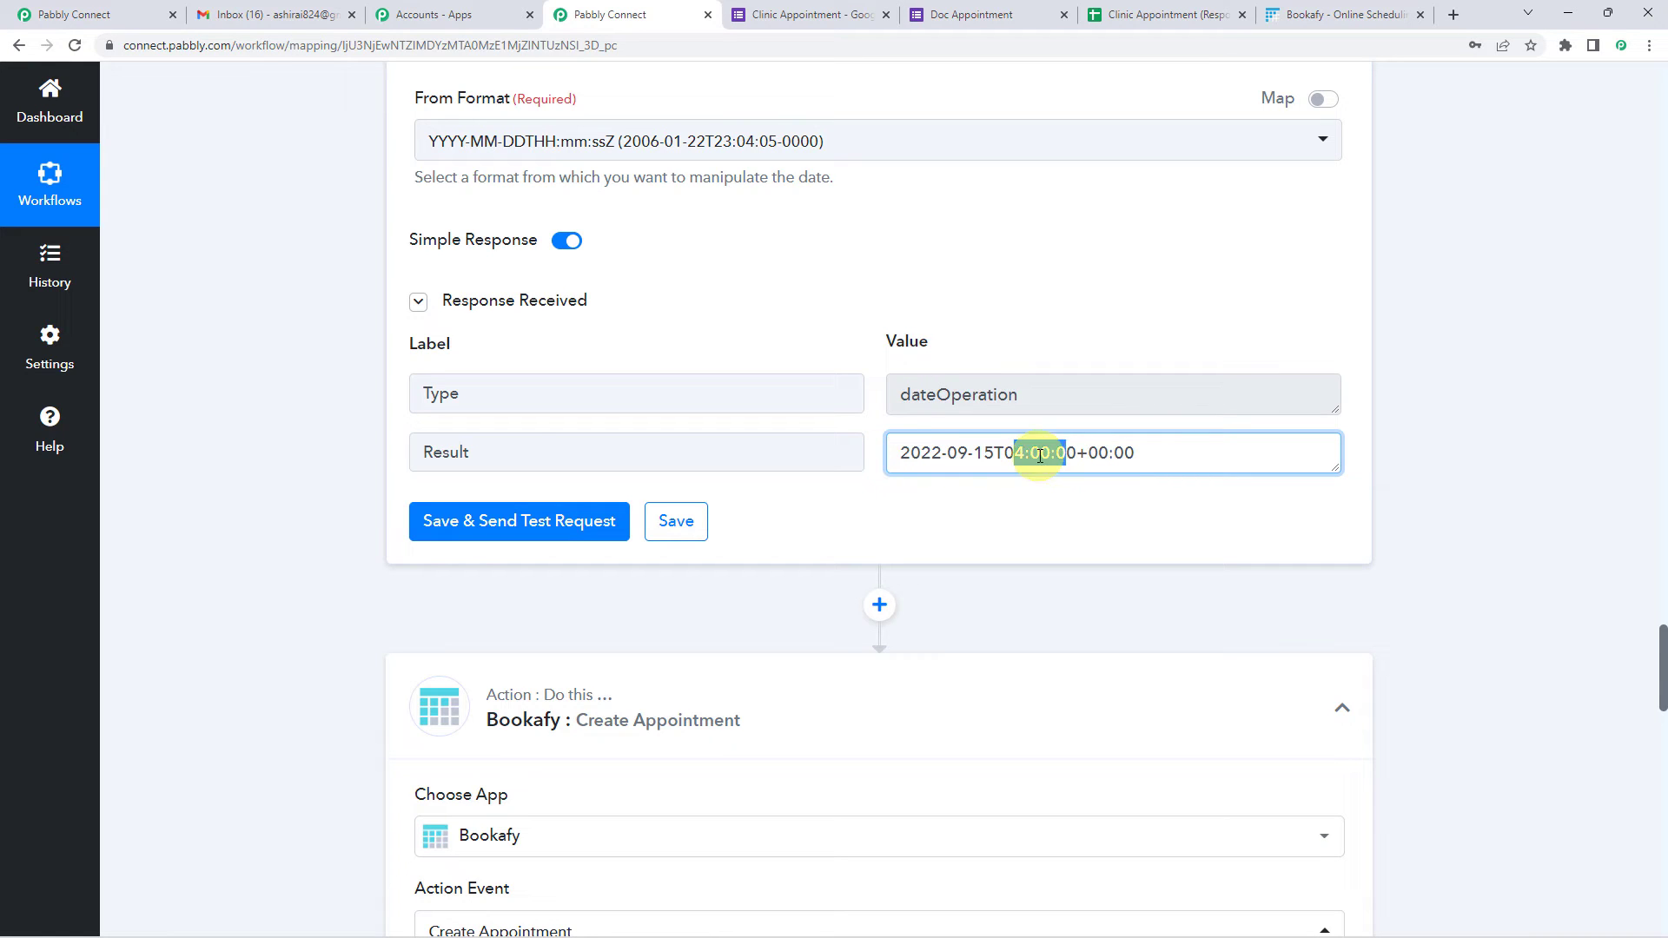
pyautogui.click(1009, 454)
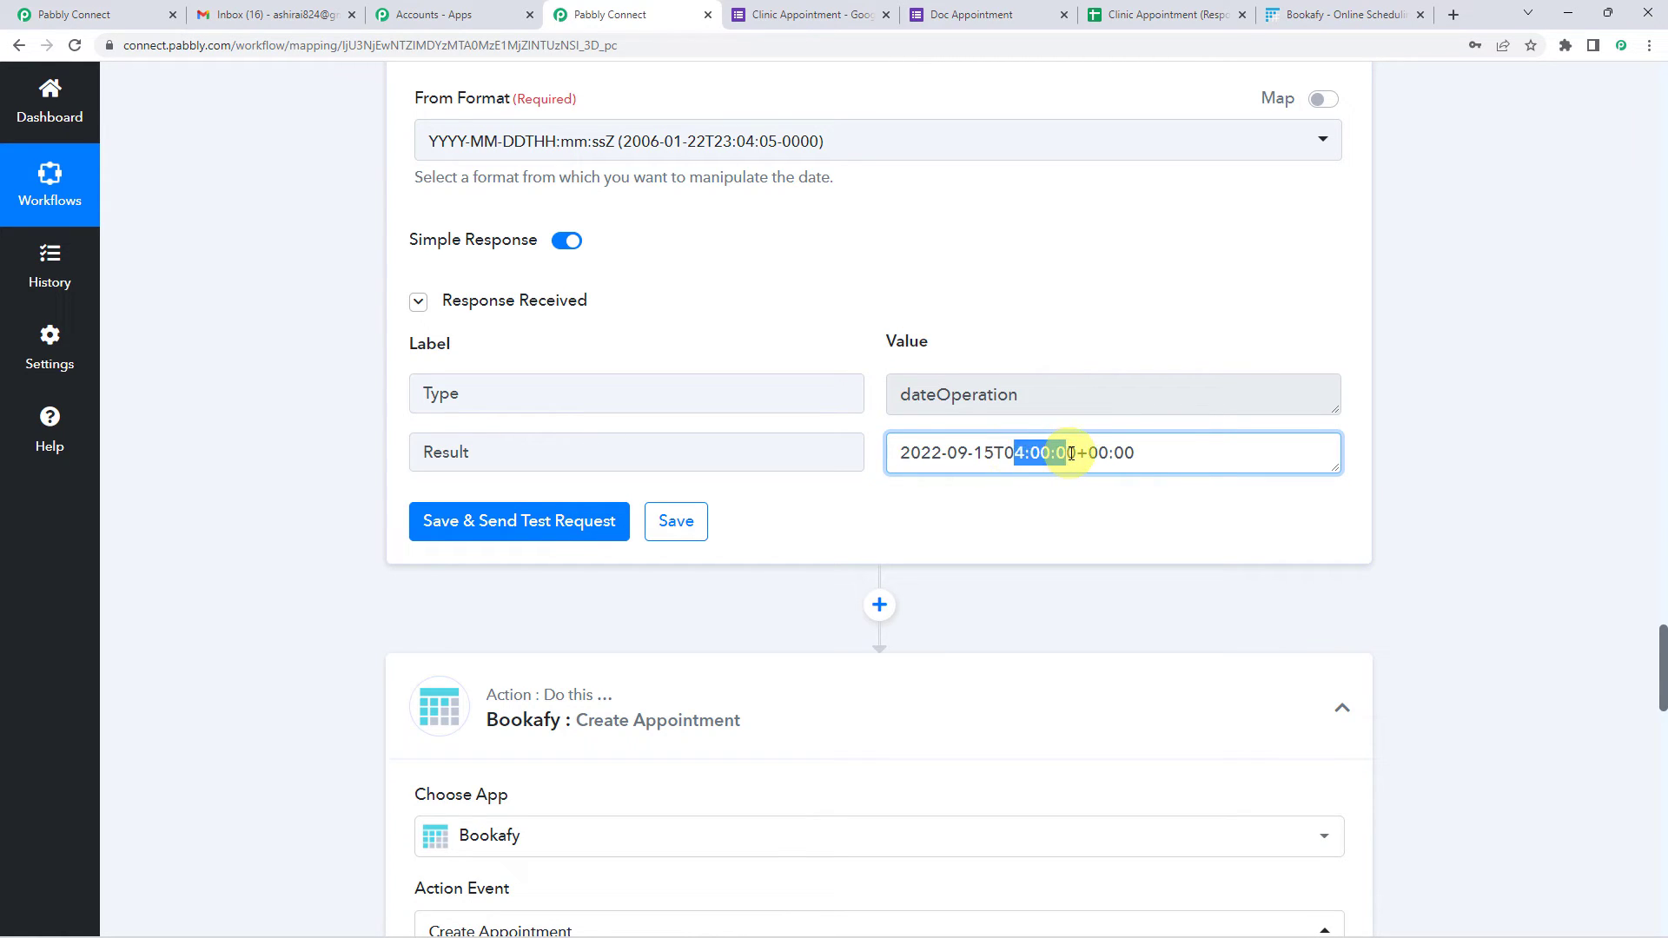
pyautogui.scroll(-2, 1033, 452)
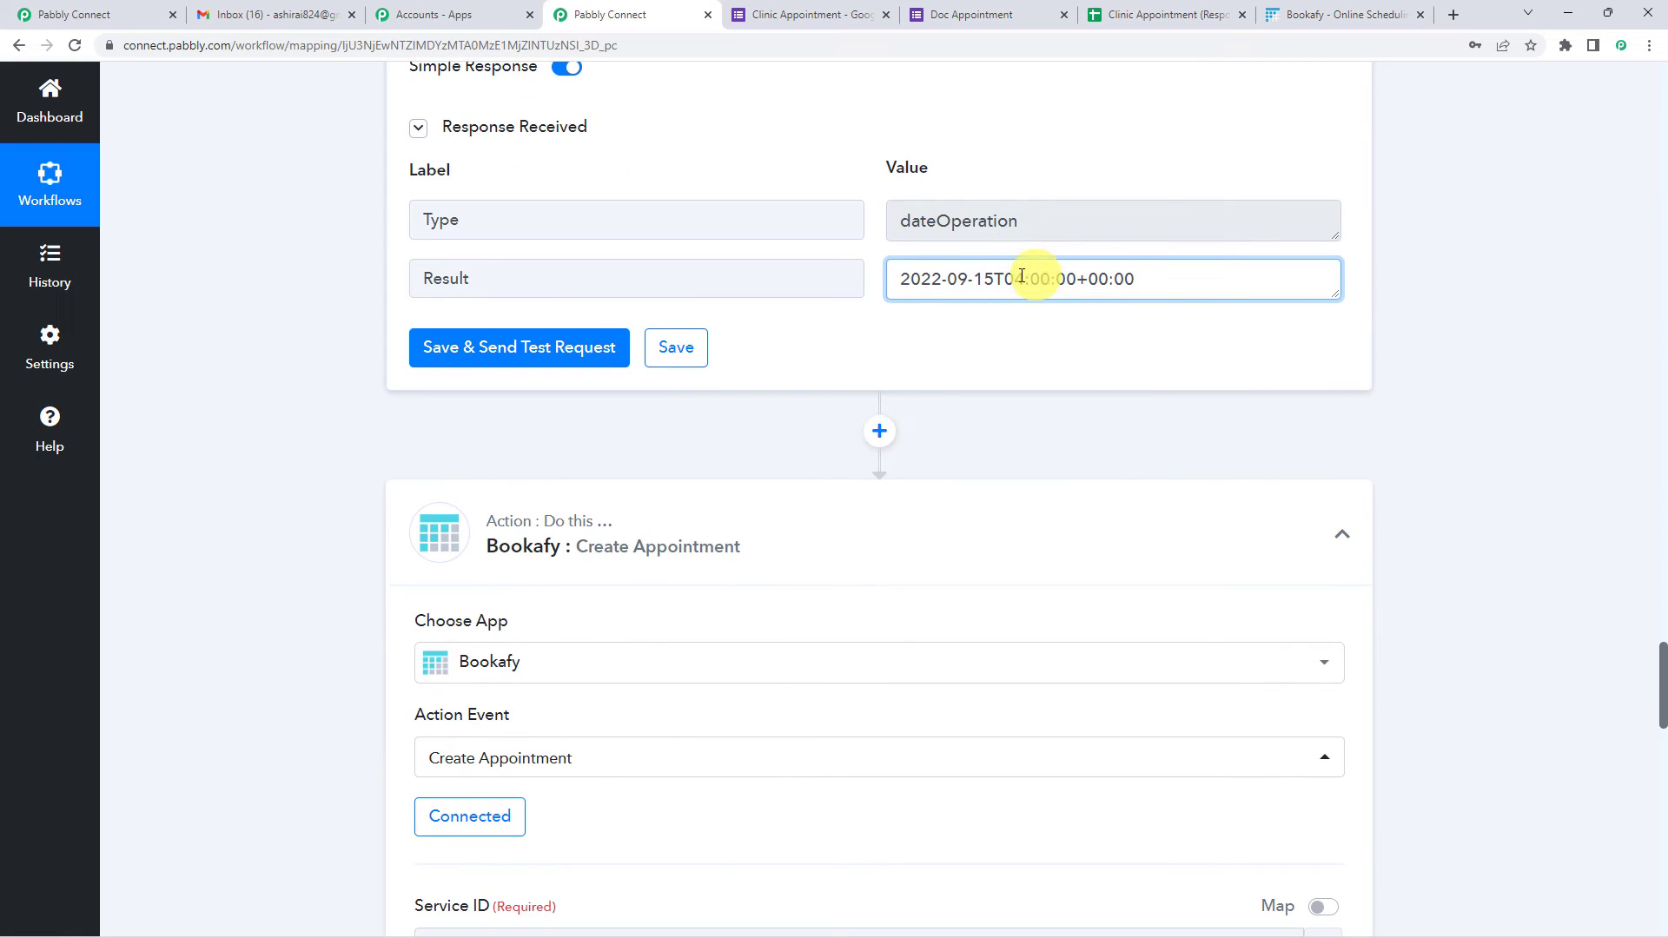
pyautogui.moveTo(1017, 282); pyautogui.dragTo(1084, 281)
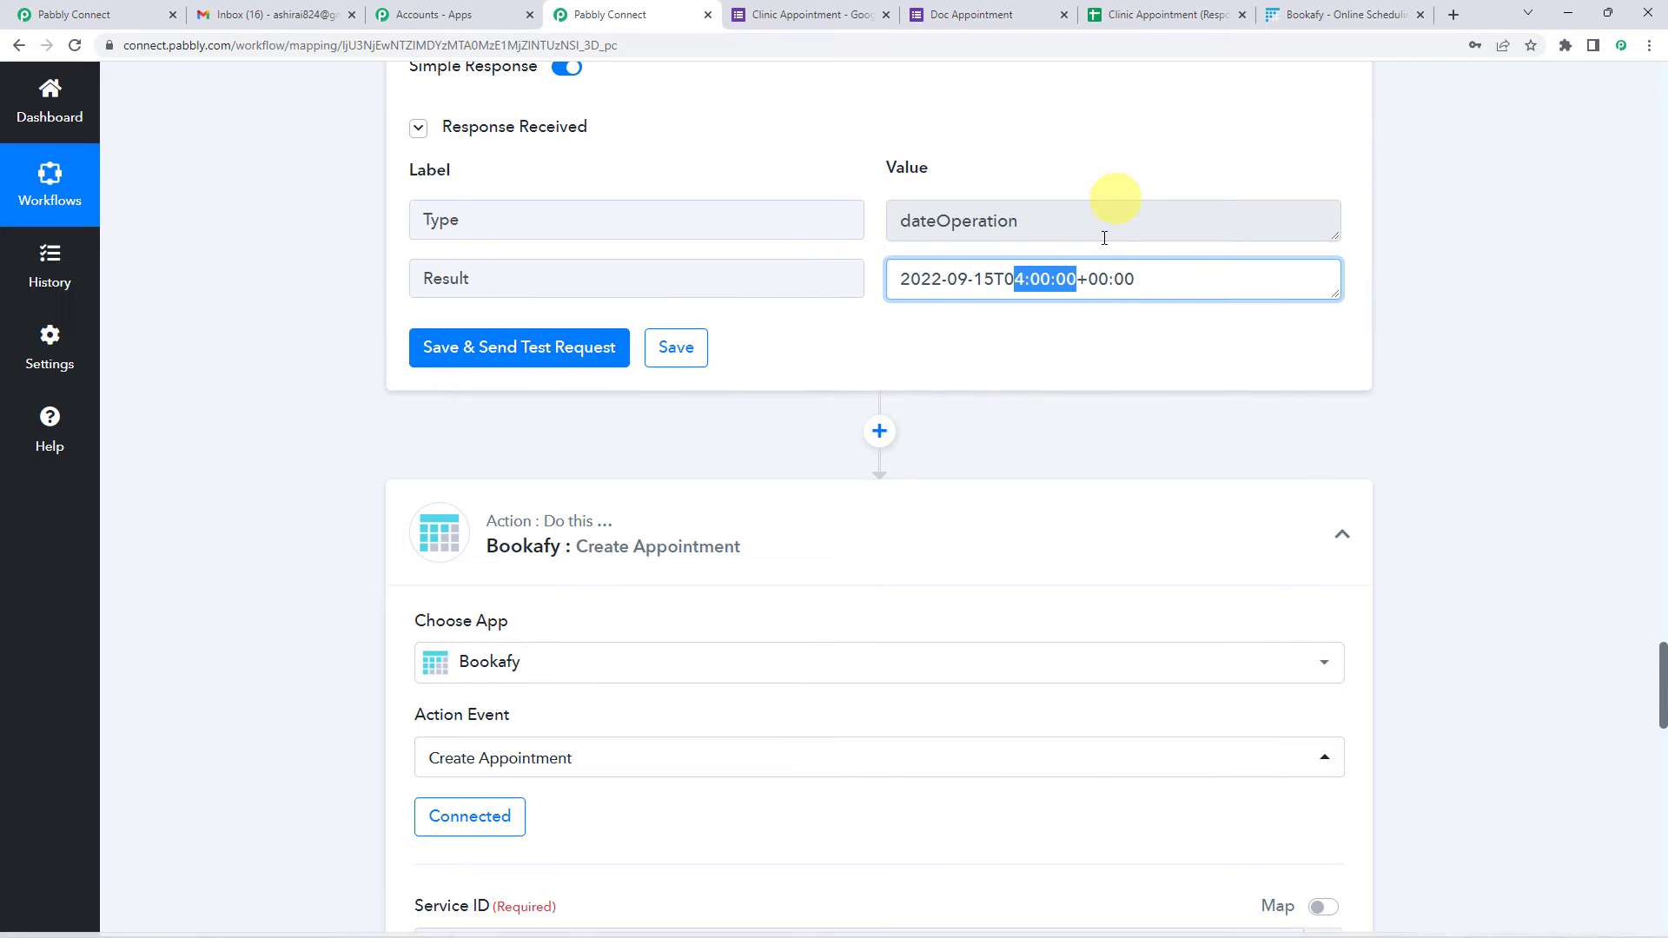
# - Add a Date/Time Formatter action after the Add/Subtract Time step with the event Format Date with Time Zone and connect it
pyautogui.click(879, 432)
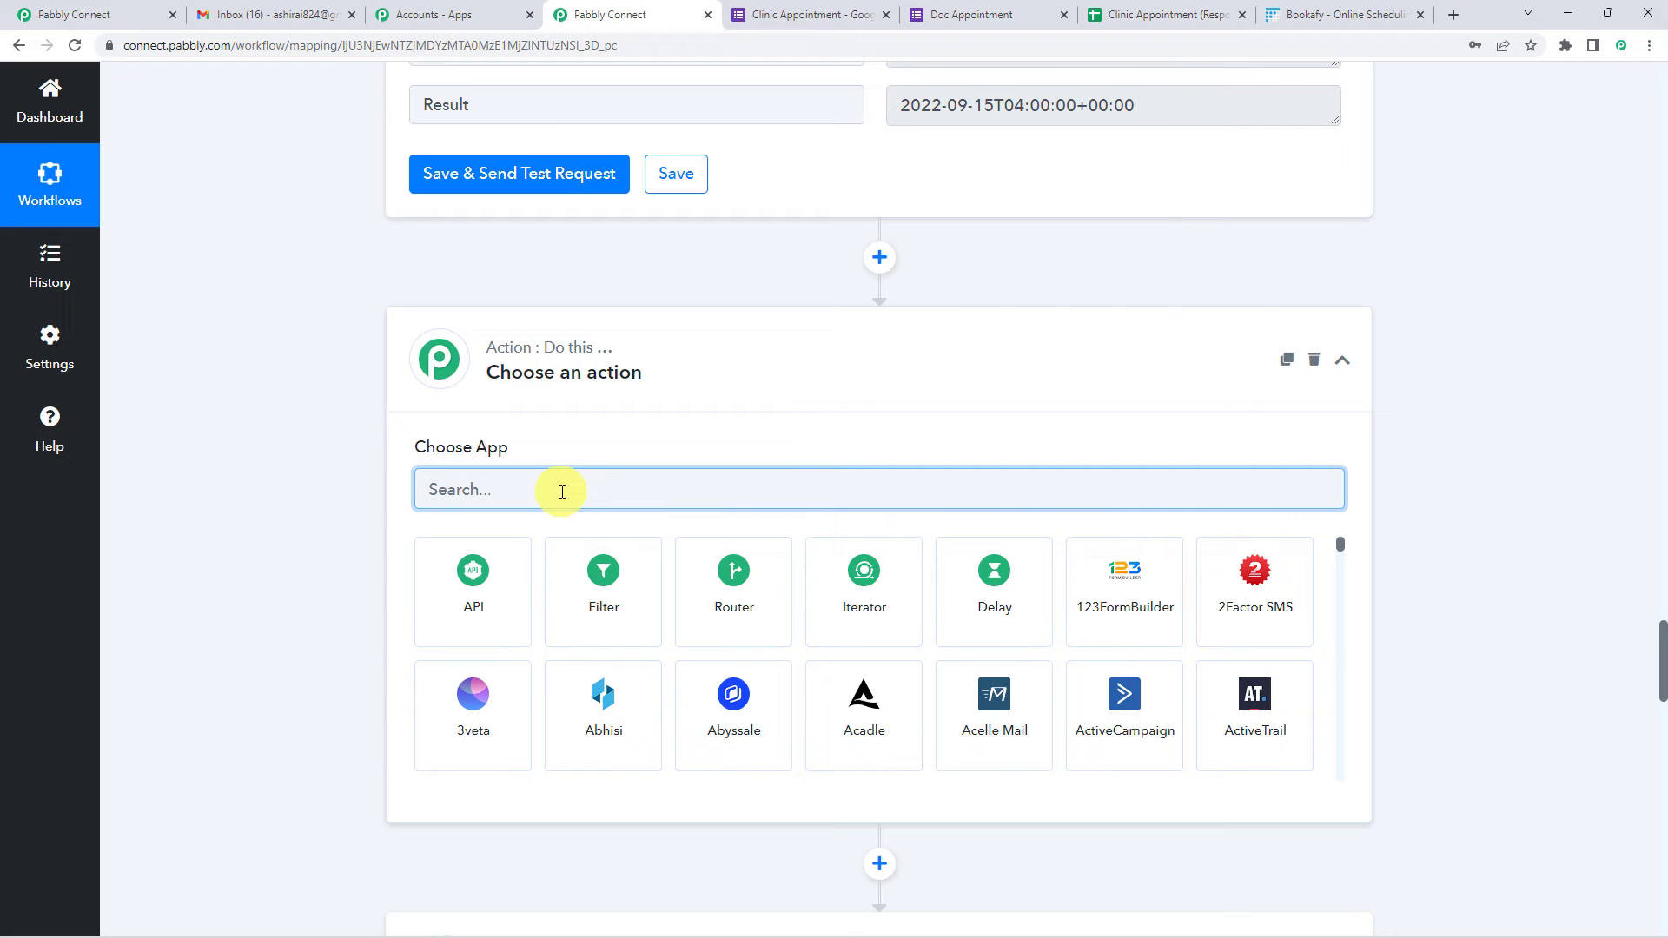
pyautogui.write('dat')
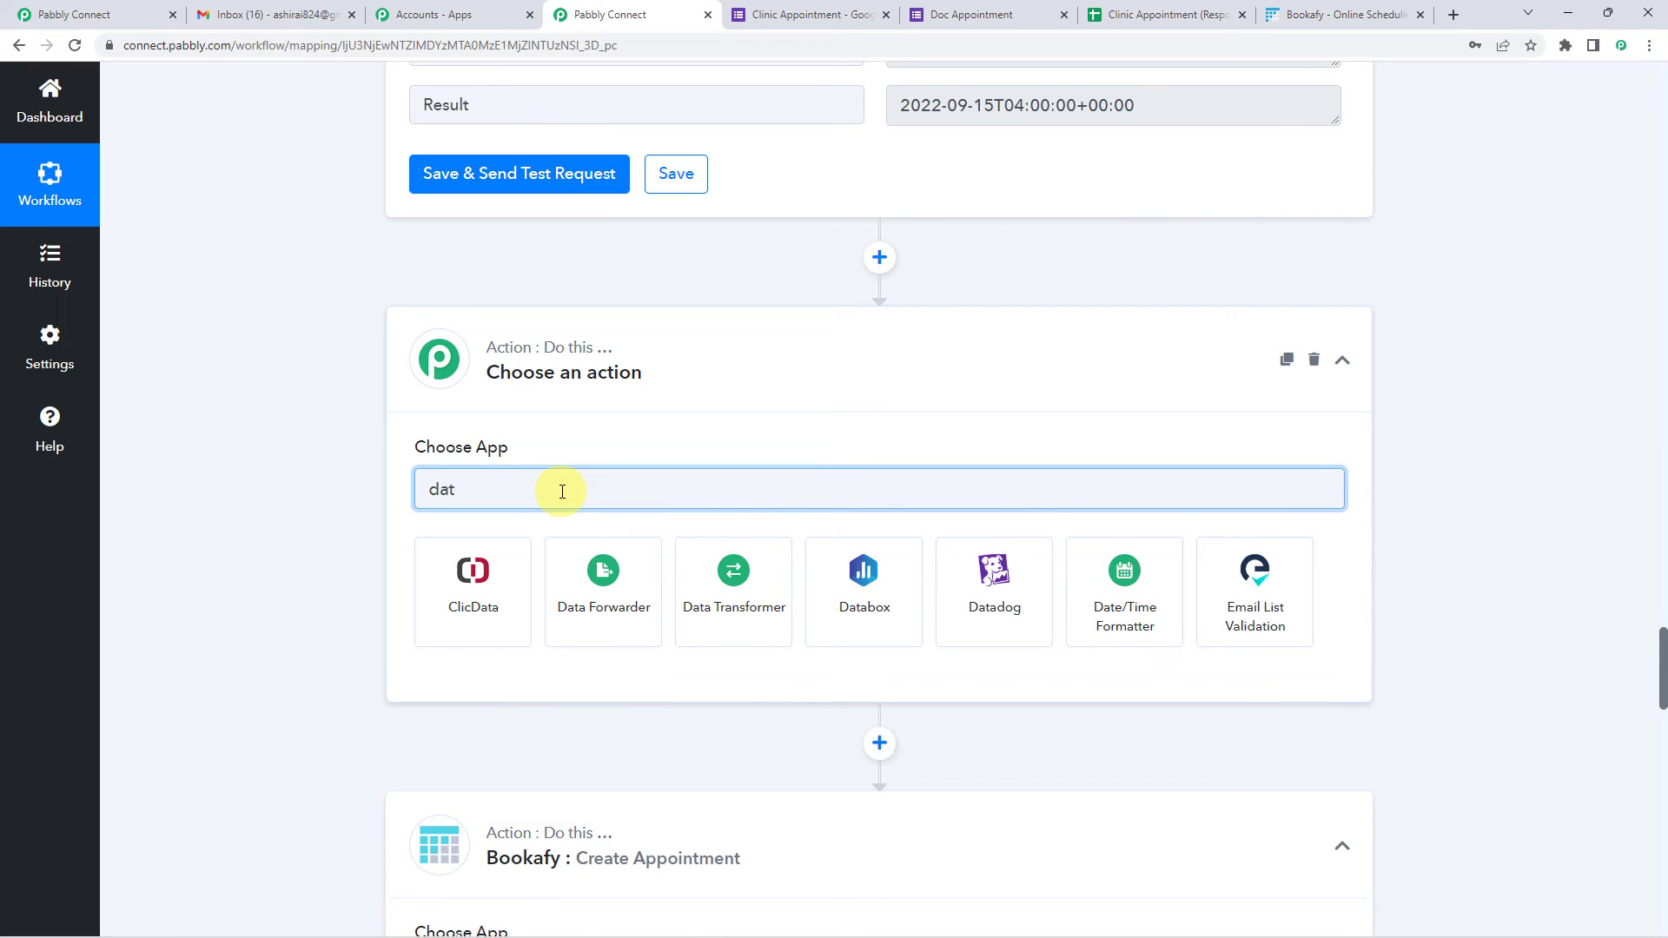
pyautogui.write('e')
pyautogui.click(518, 587)
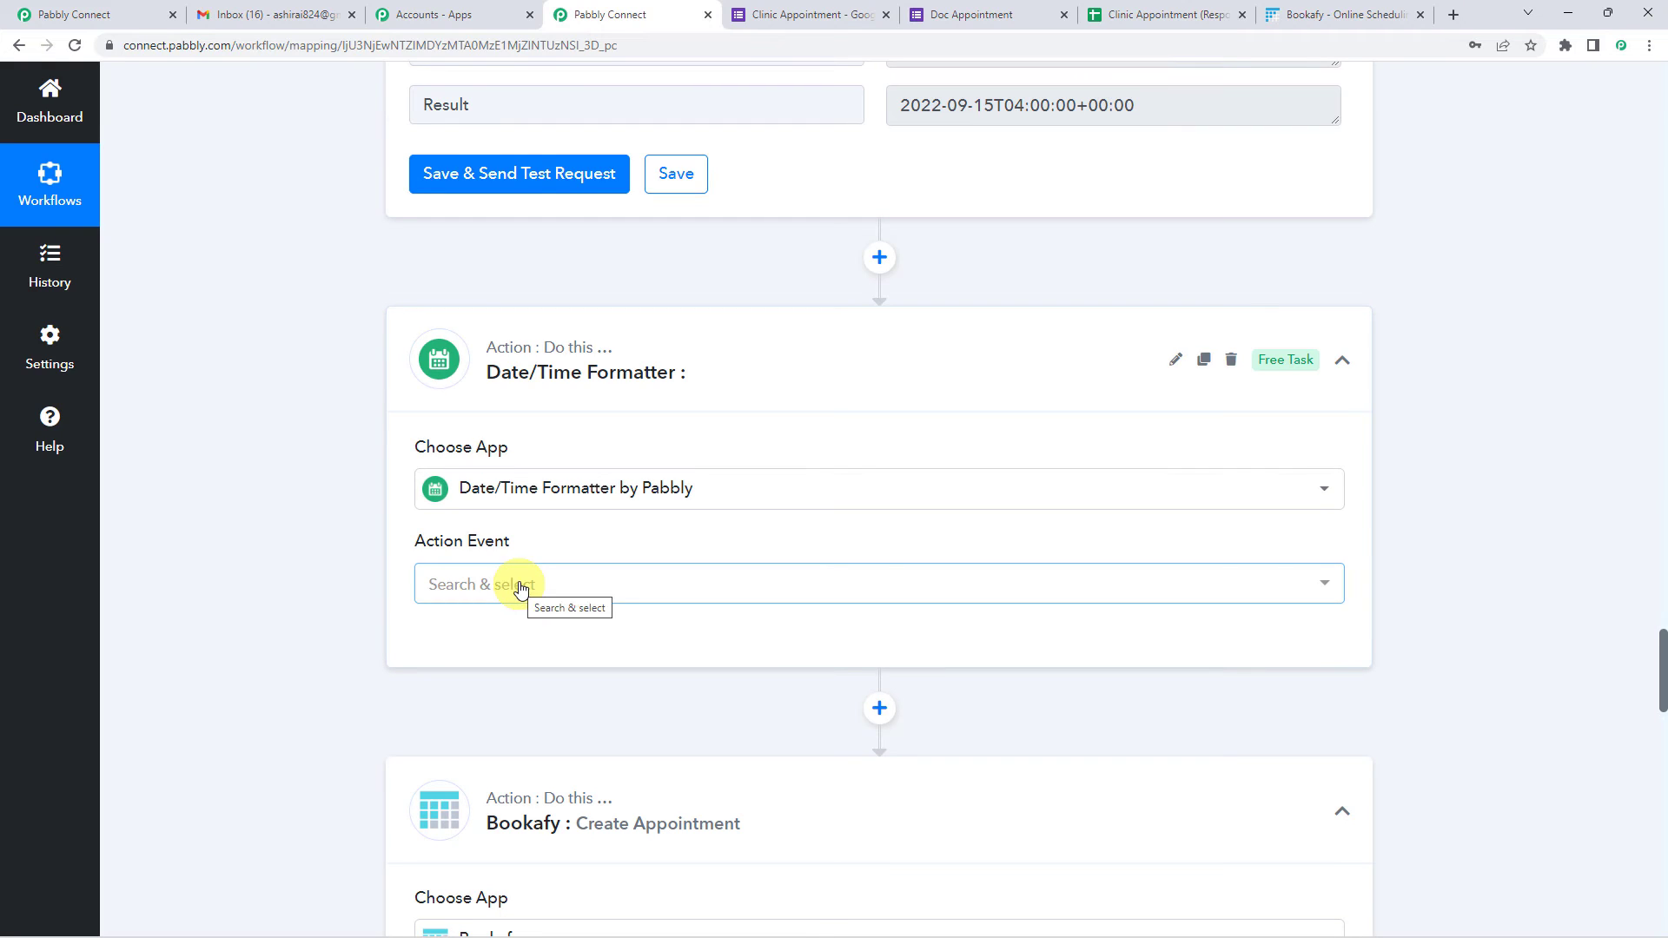
pyautogui.click(514, 600)
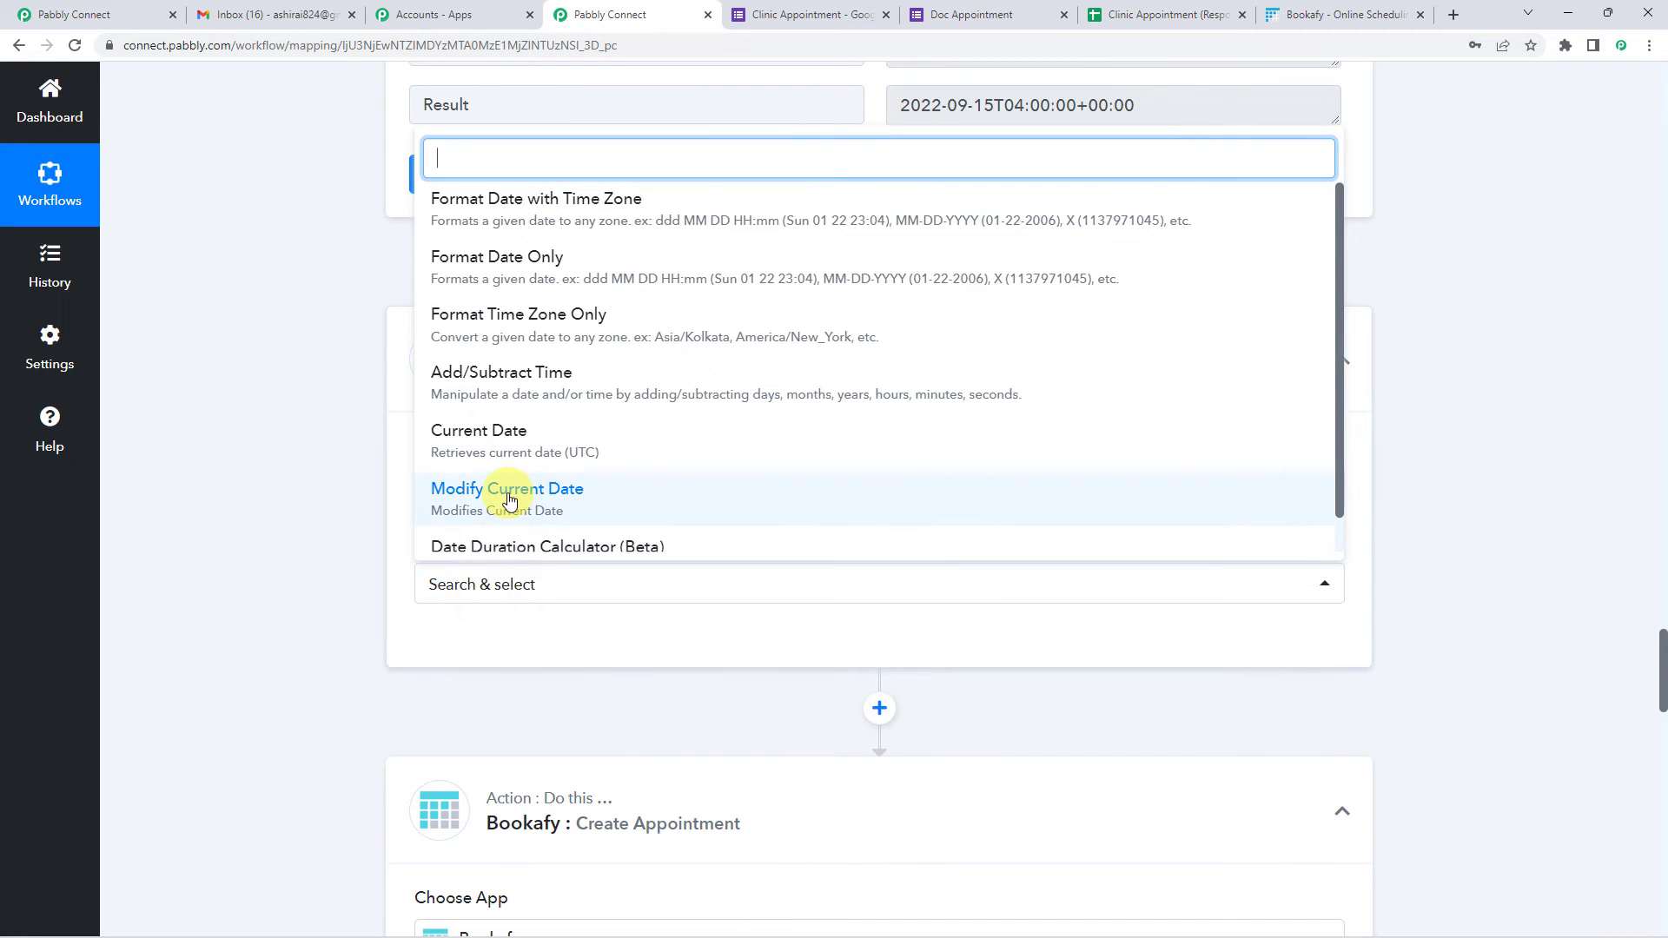
pyautogui.click(577, 212)
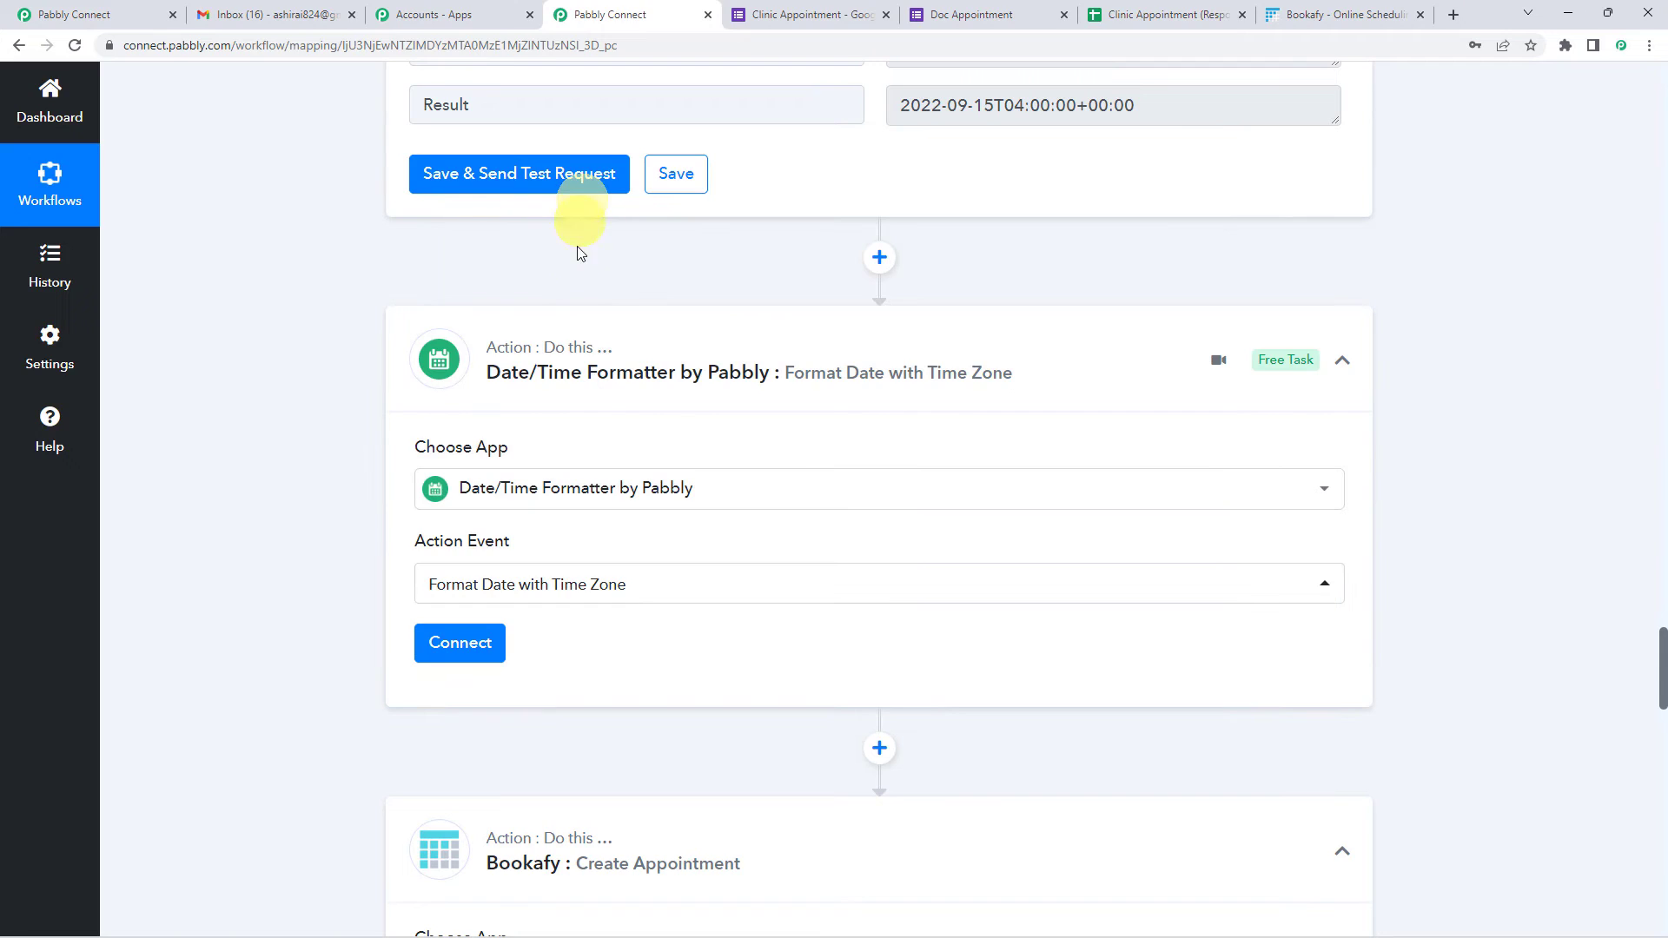
pyautogui.click(458, 382)
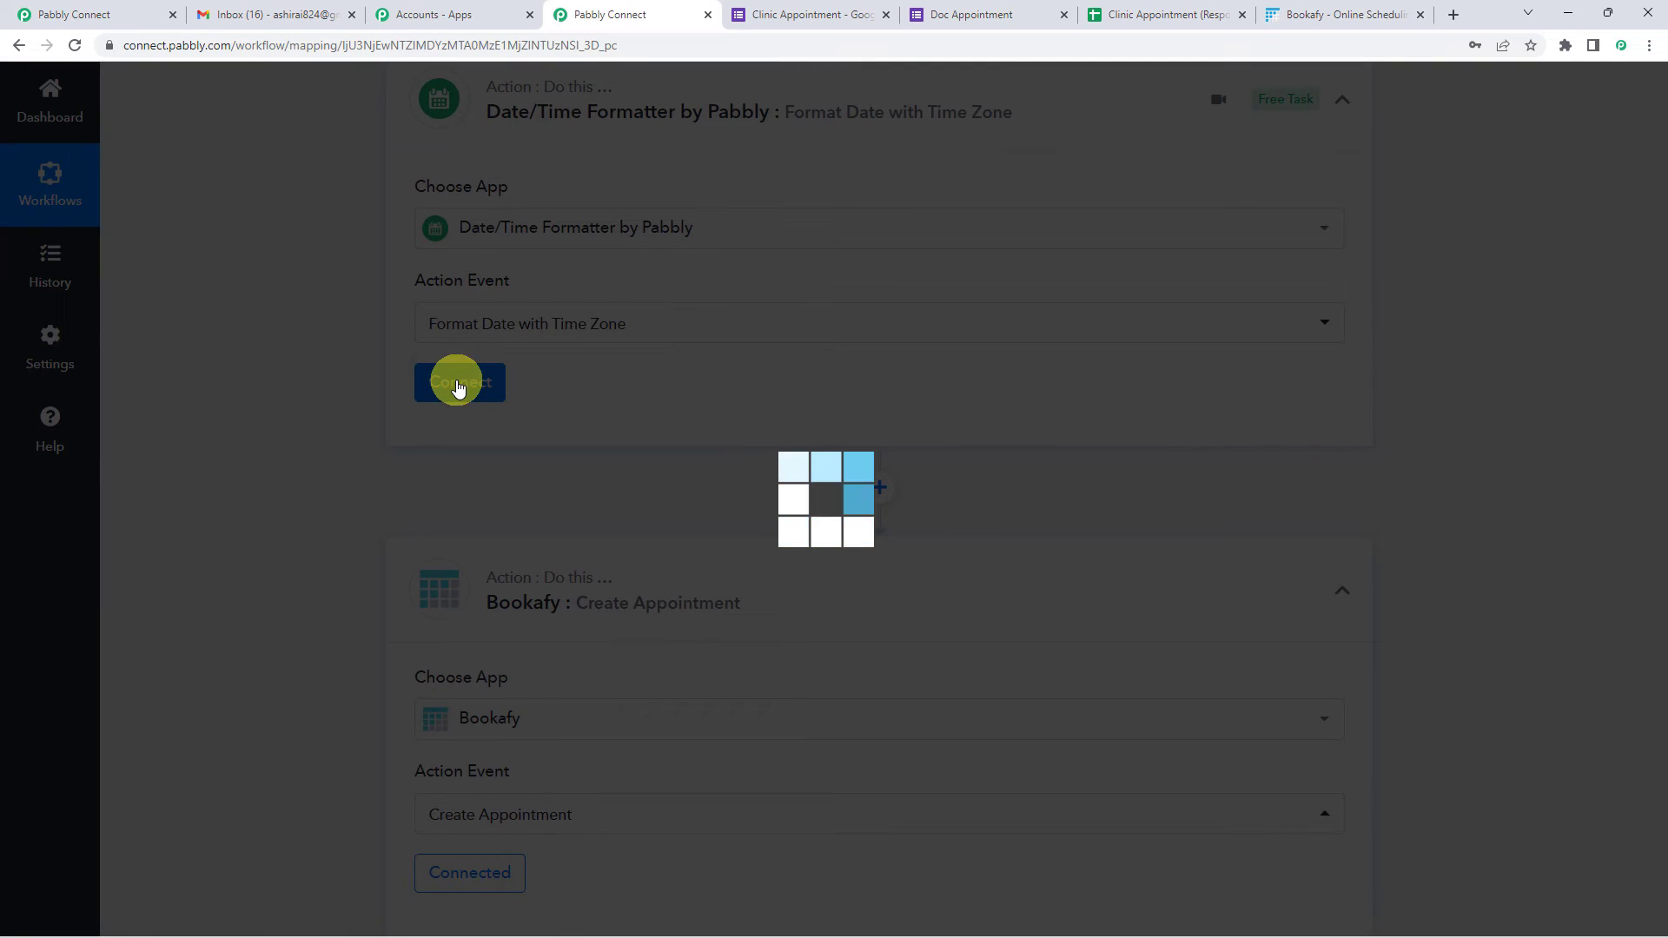
# - Map the Result of the Add/Subtract Time step as the Date of the new Format Date with Time Zone action
pyautogui.scroll(-2, 567, 334)
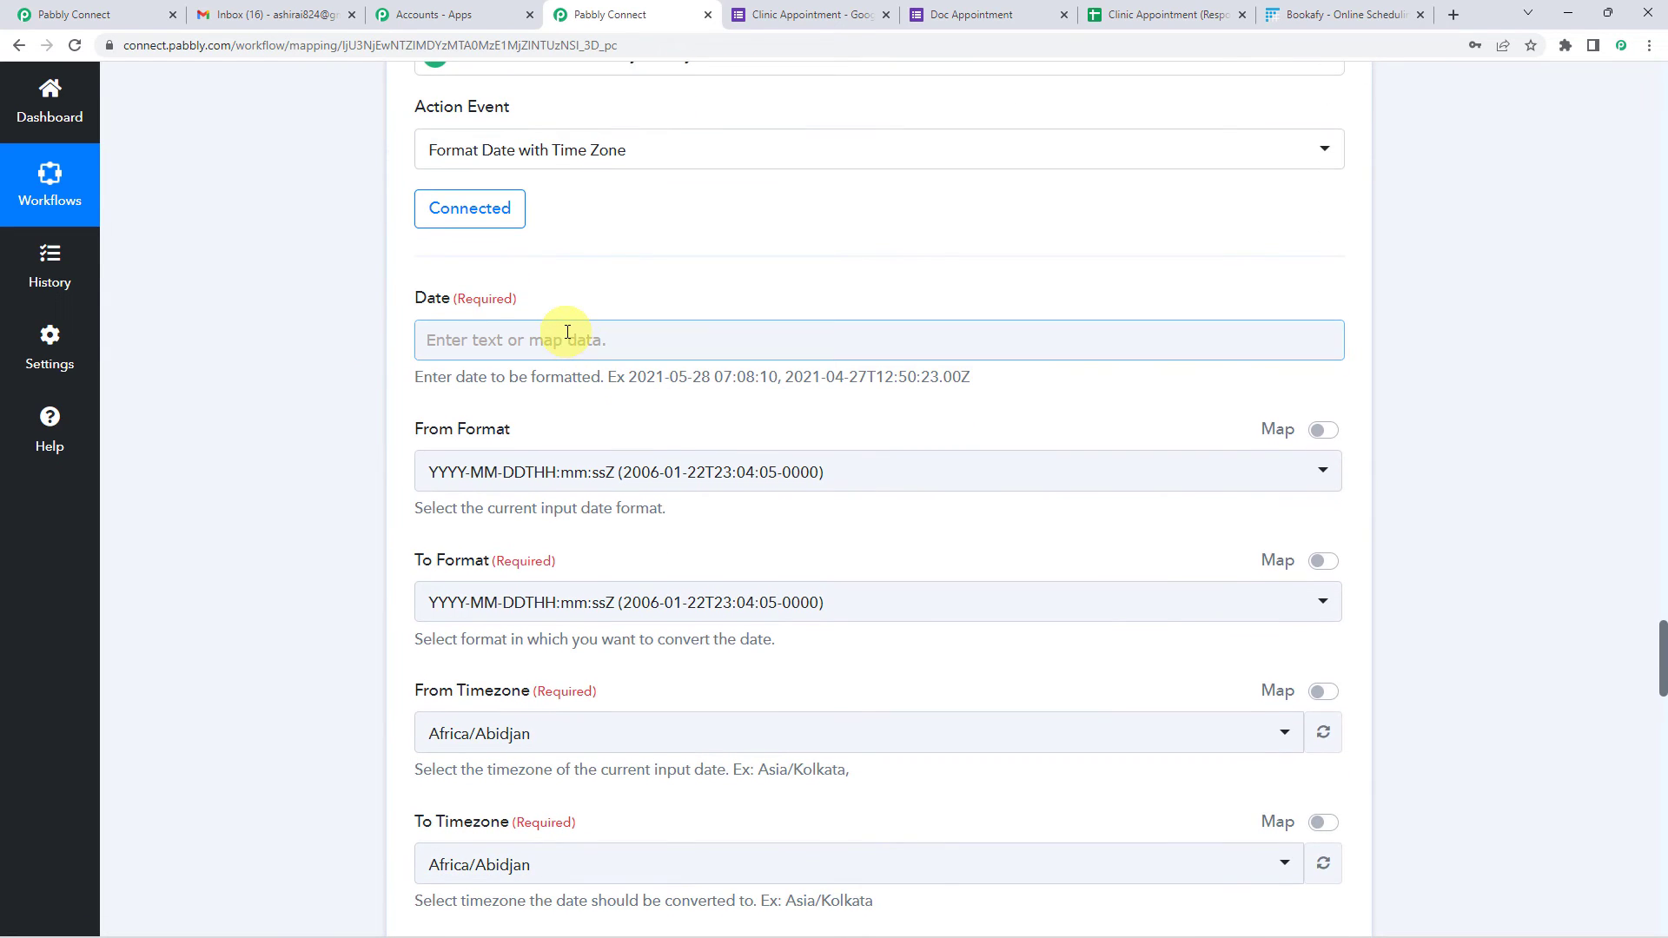
pyautogui.click(567, 333)
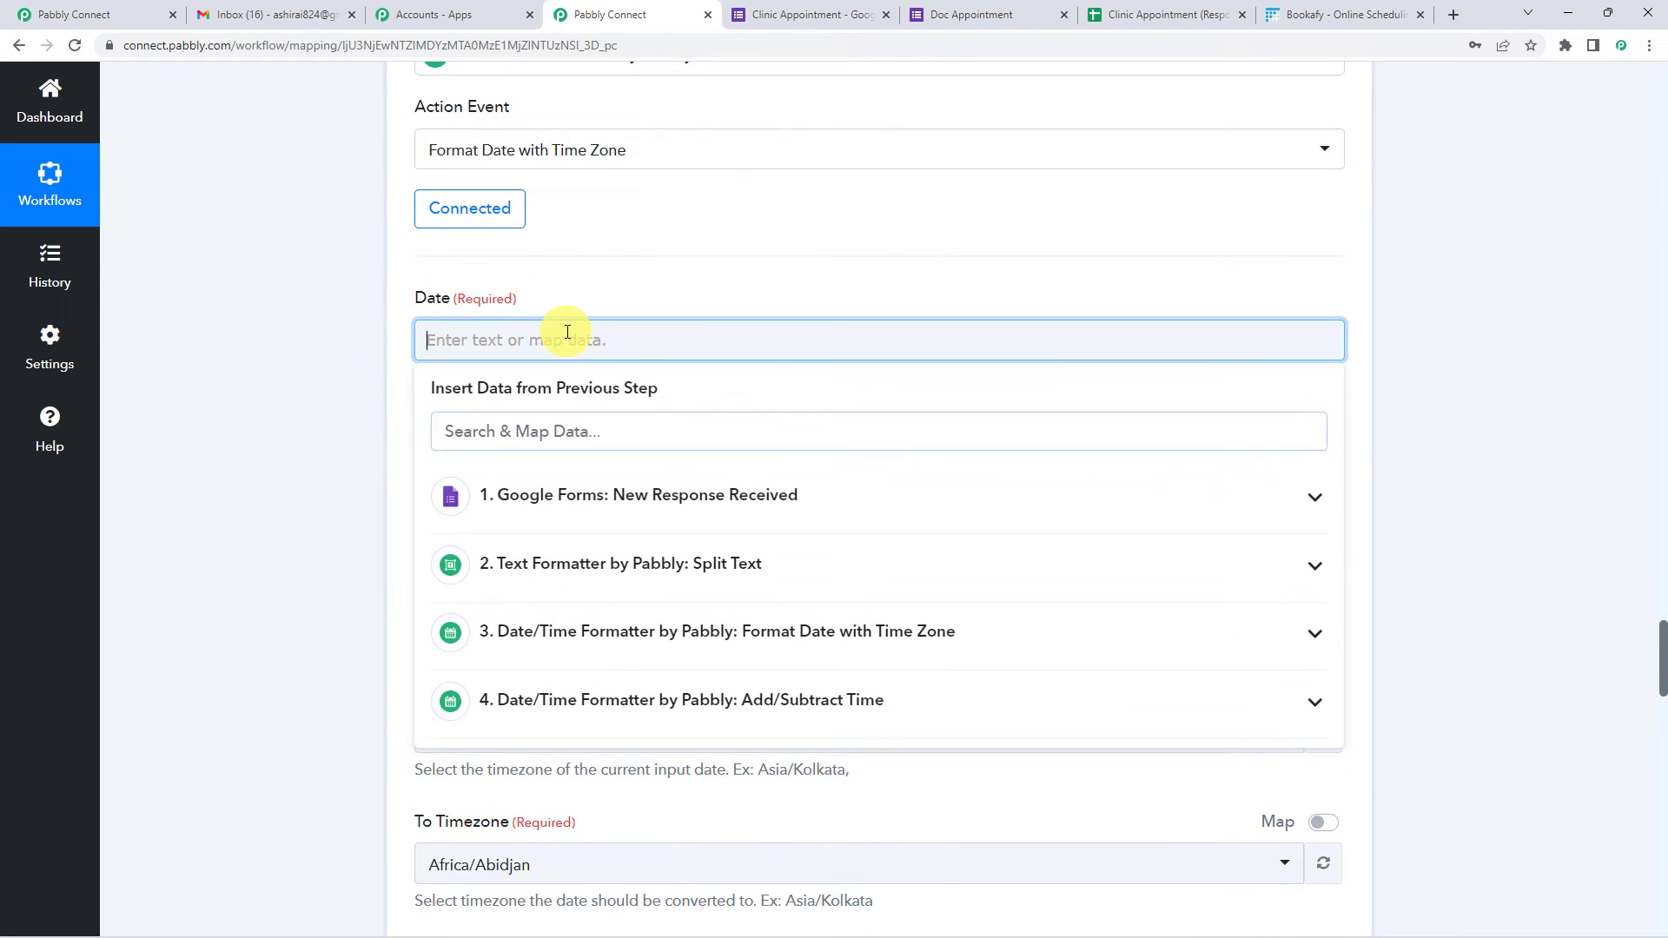
pyautogui.click(640, 714)
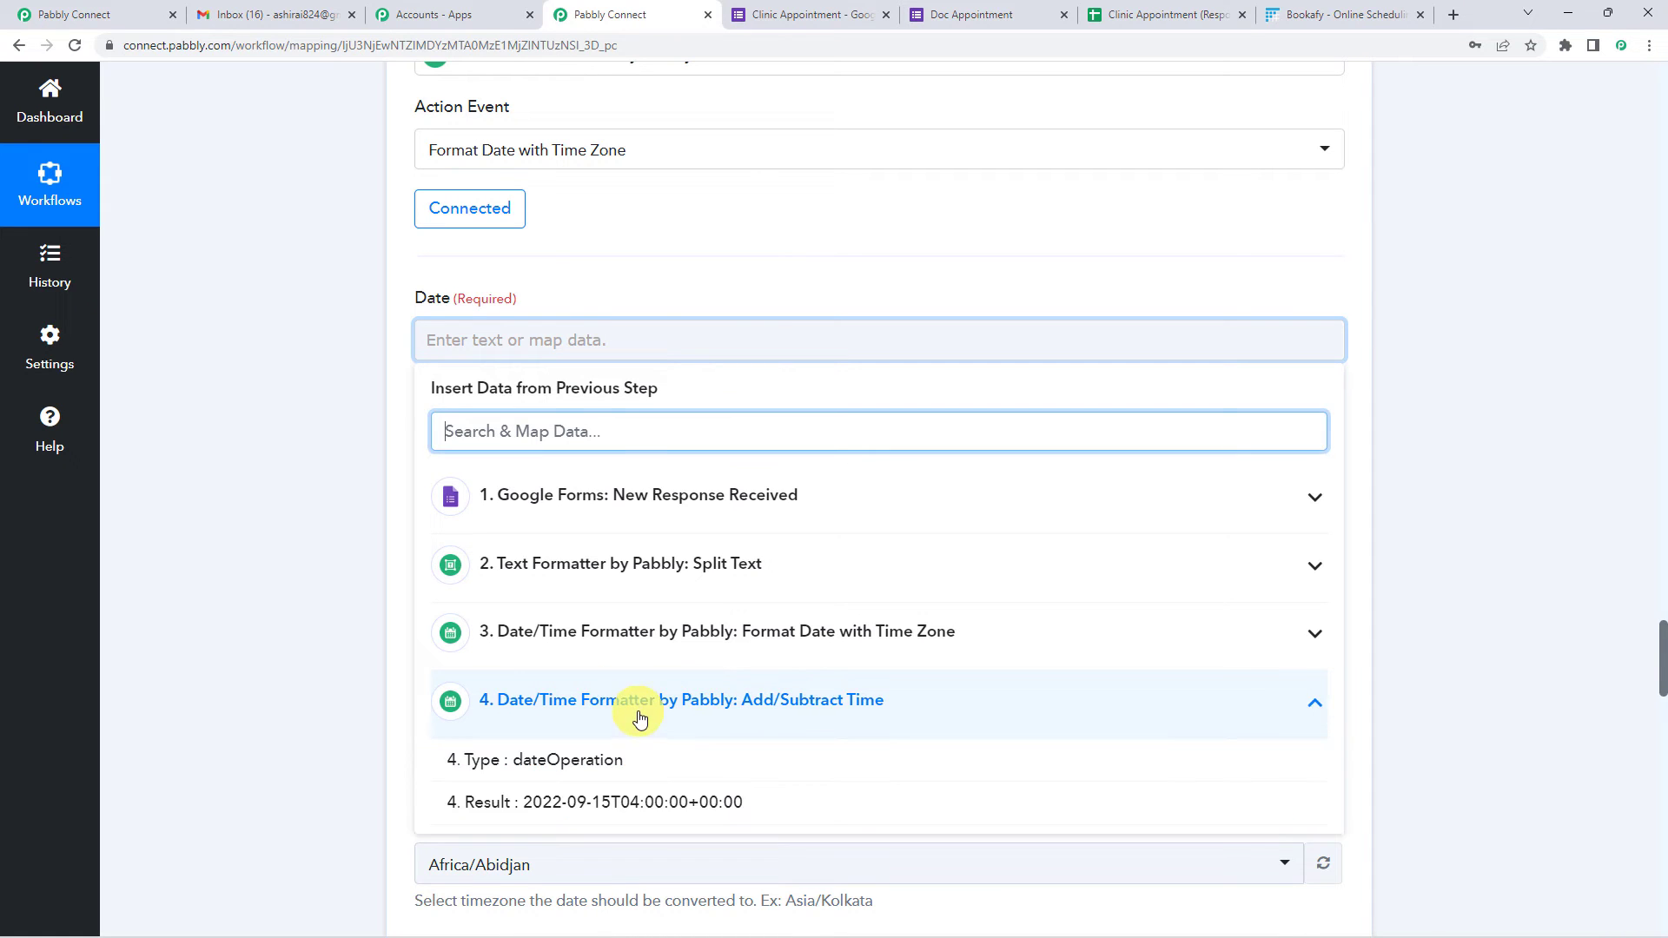
pyautogui.scroll(-2, 640, 708)
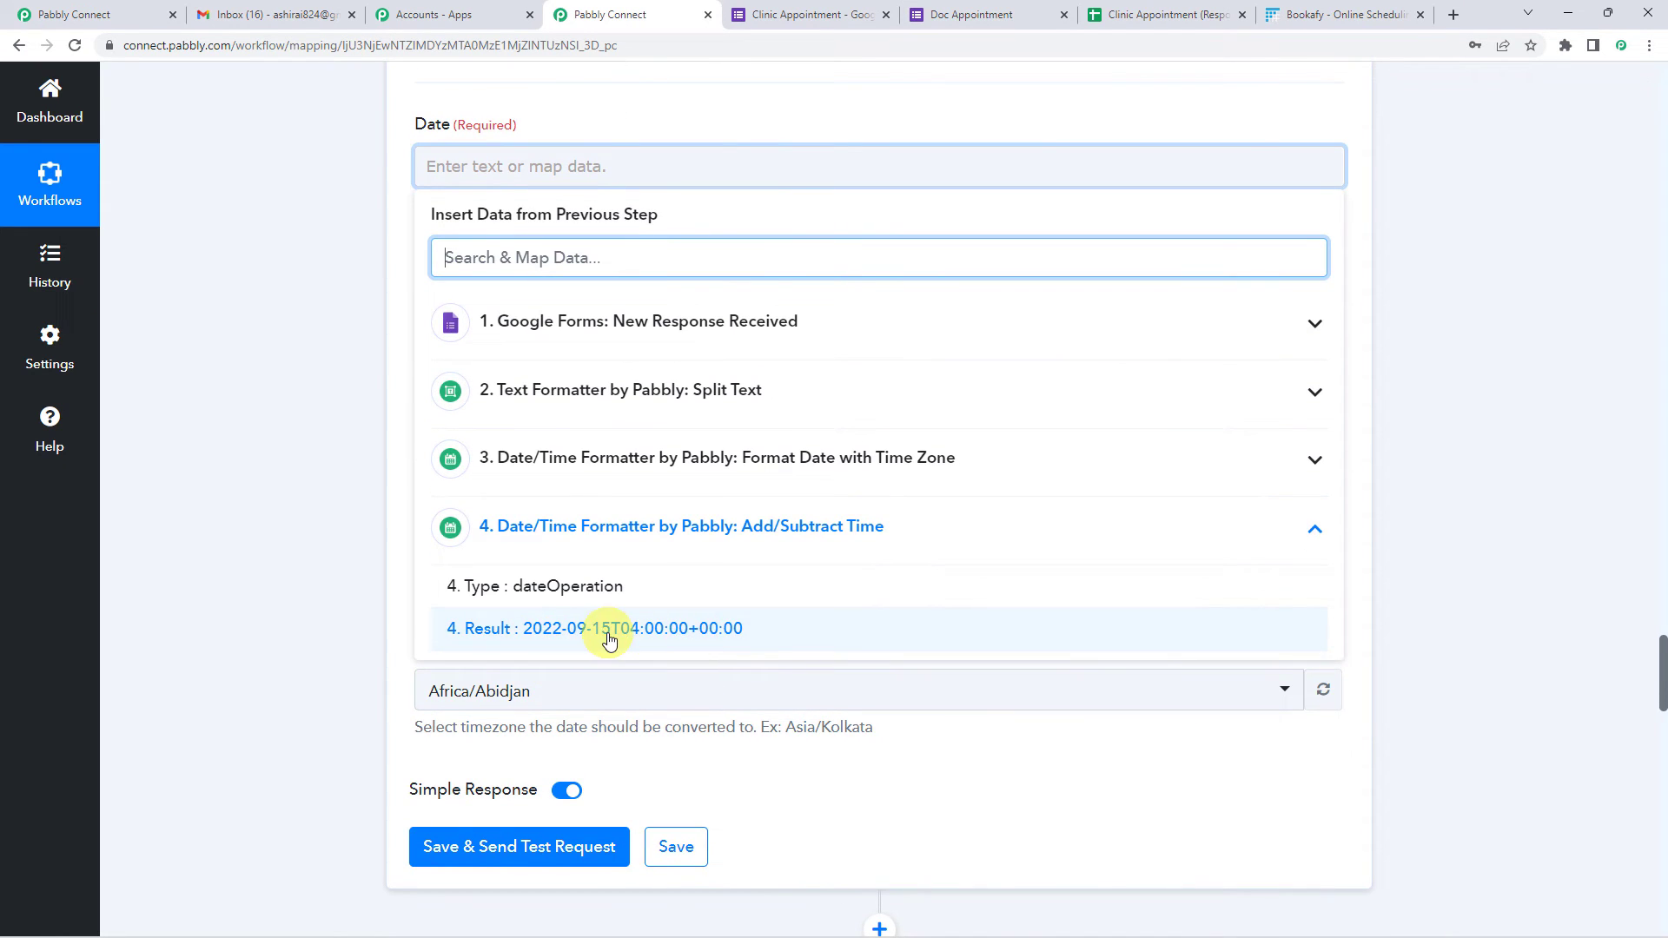
pyautogui.click(563, 641)
pyautogui.click(409, 262)
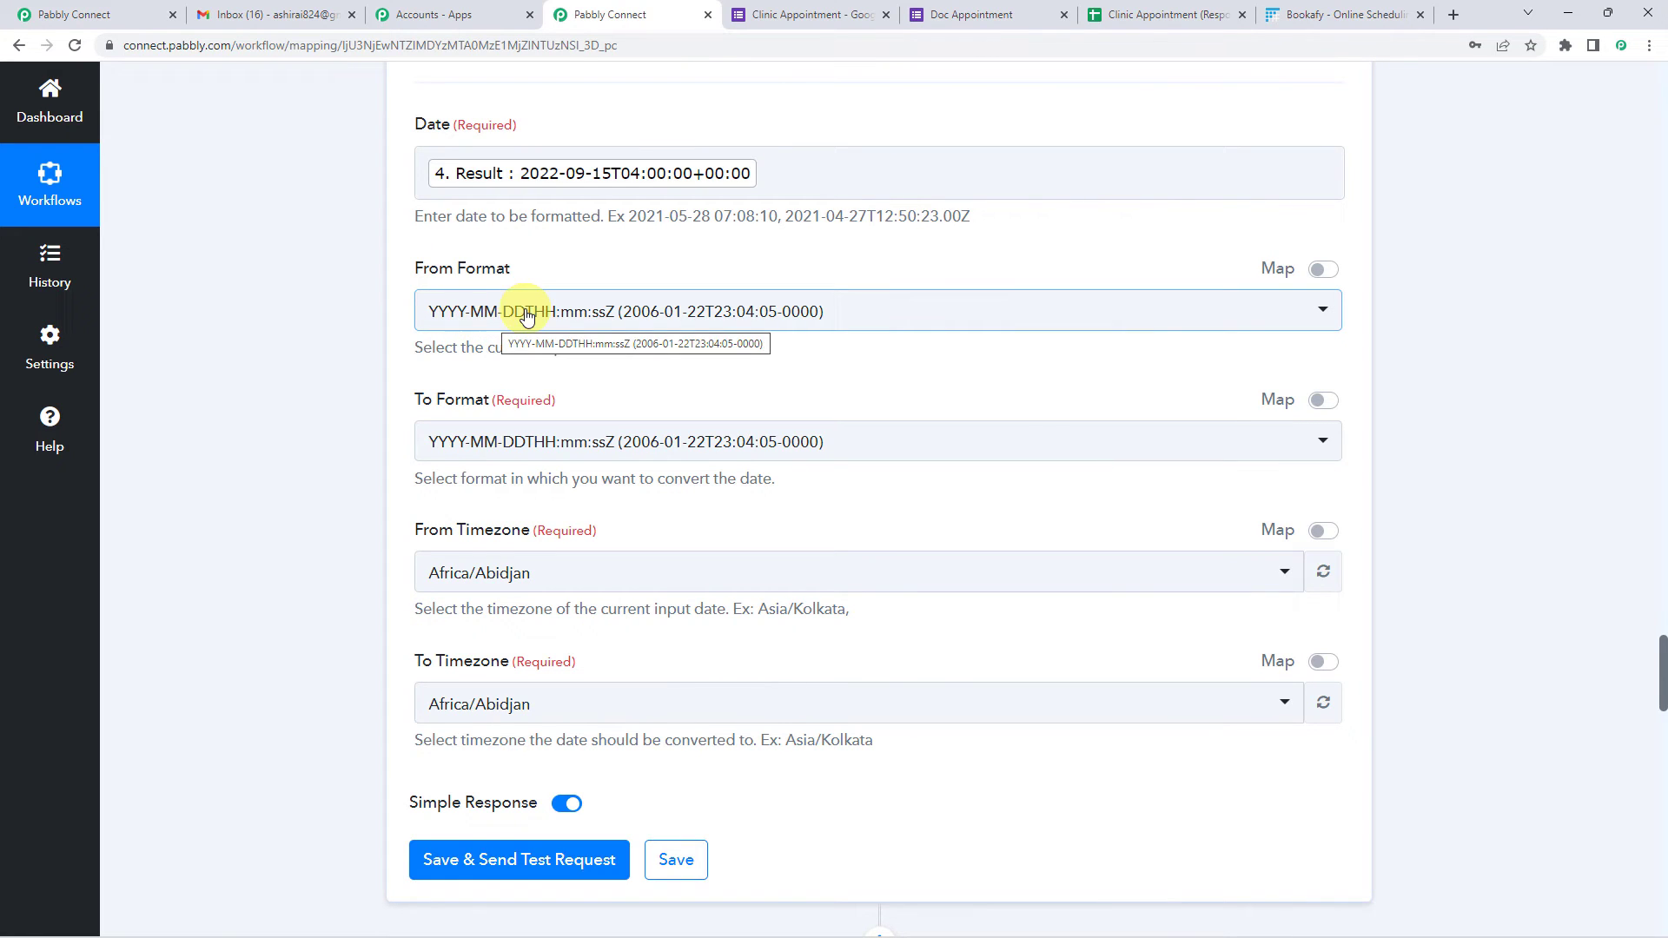
# - Set the action's From Timezone to Etc/UTC and its To Timezone to Asia/Kolkata
pyautogui.scroll(-2, 547, 495)
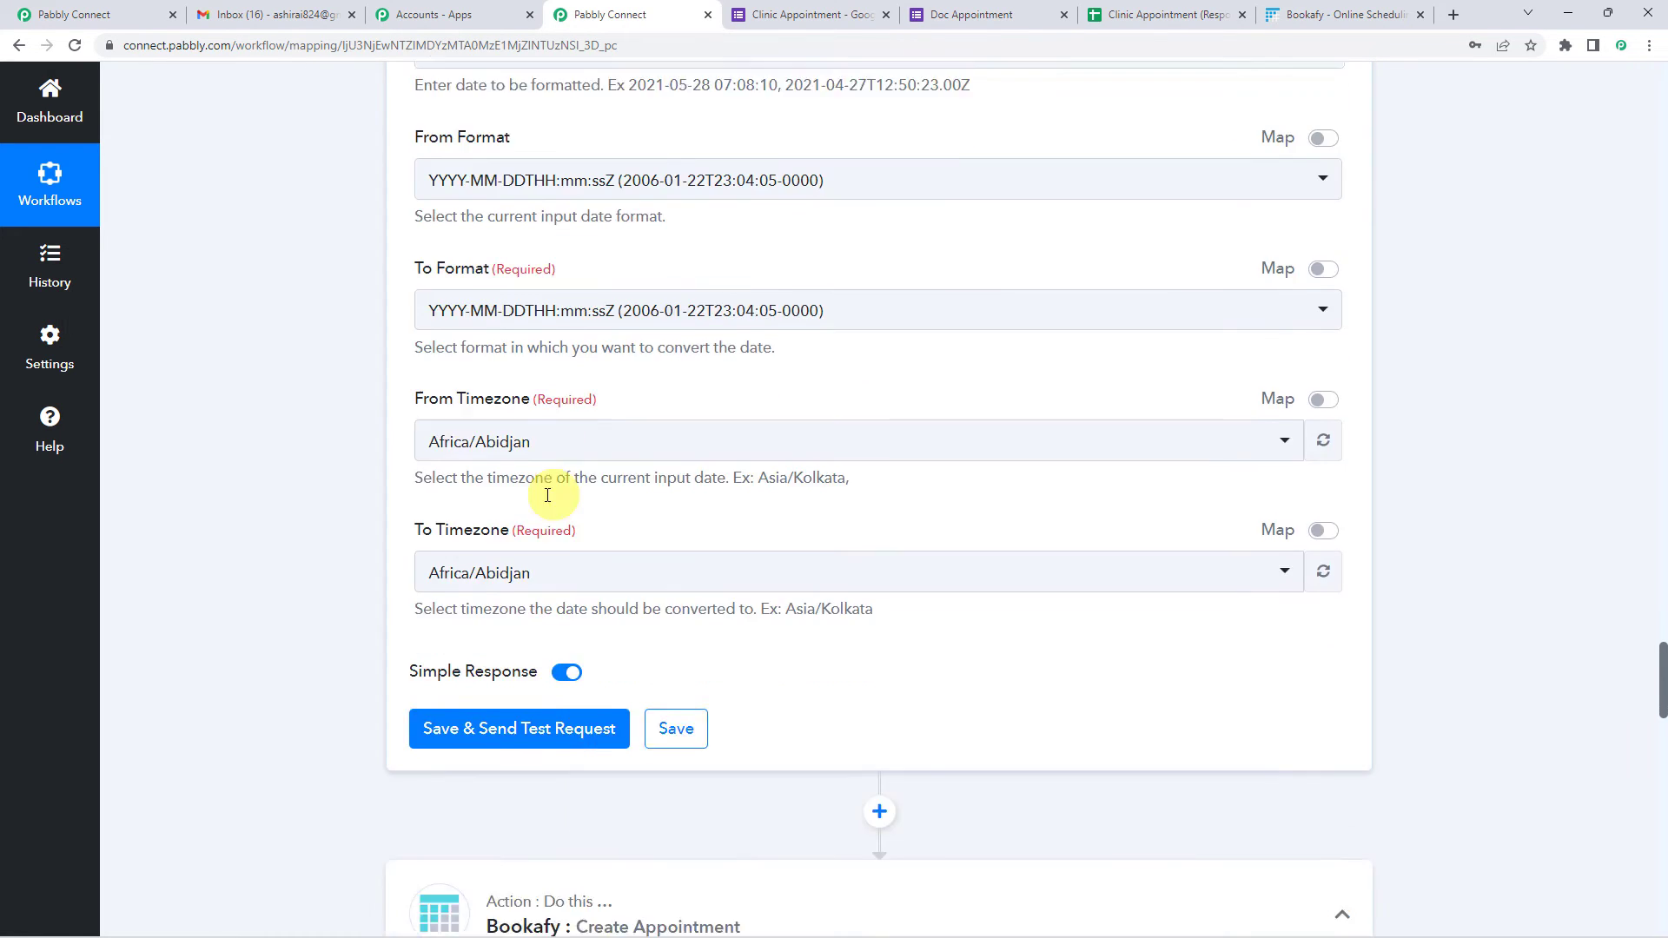
pyautogui.click(508, 401)
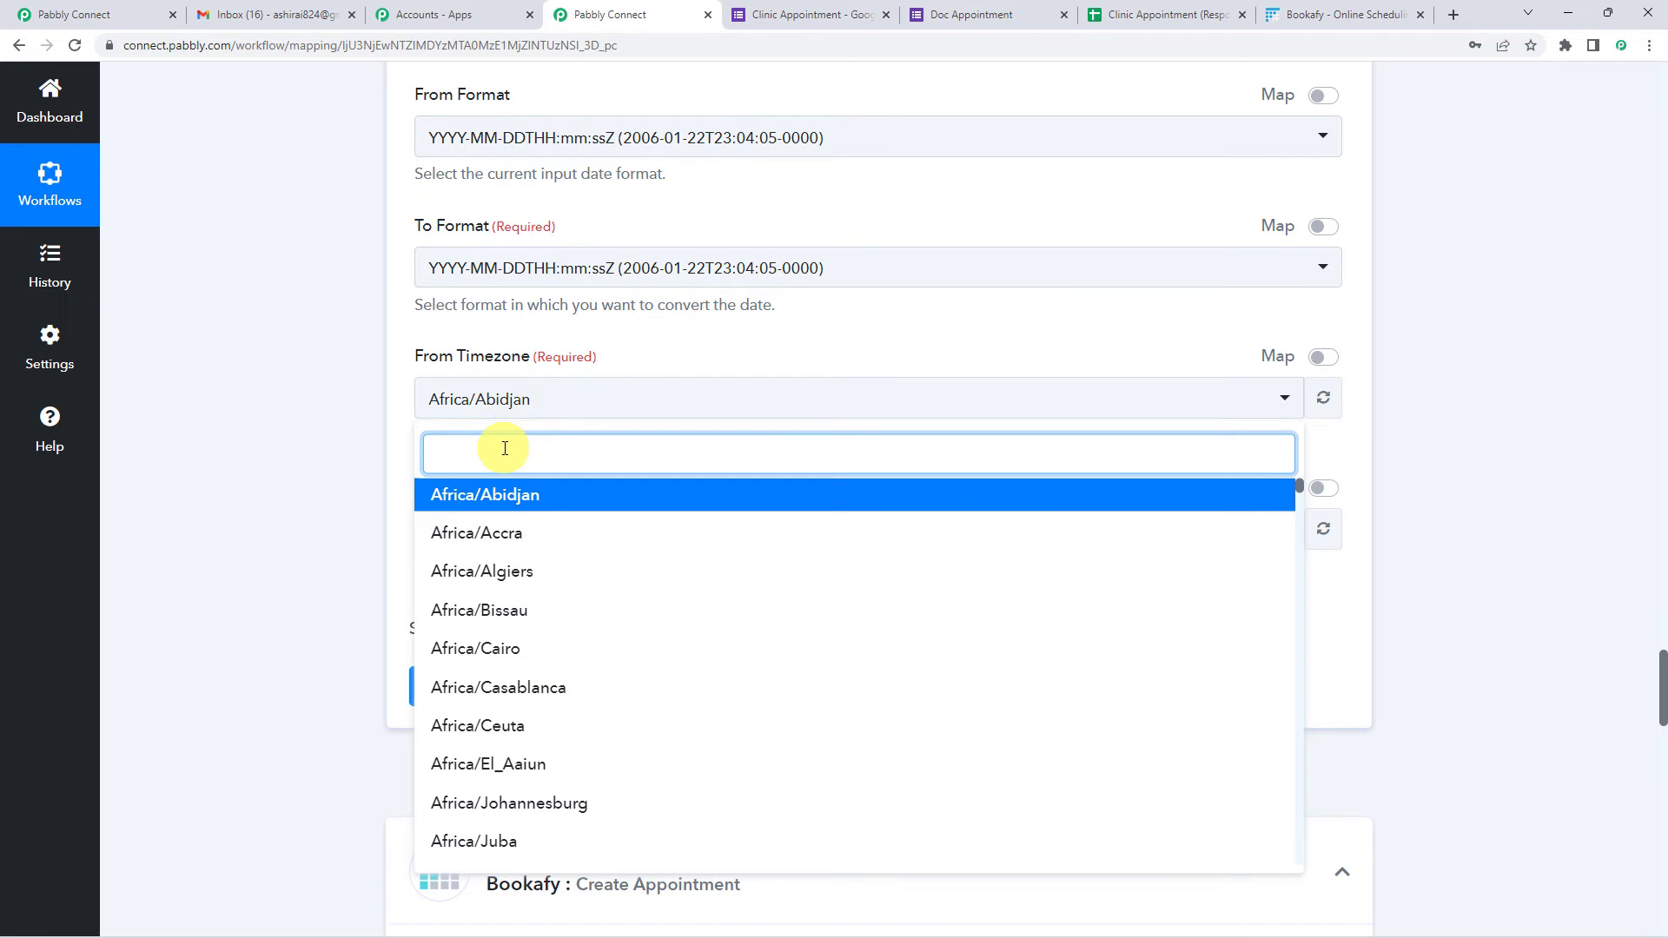
pyautogui.write('utc')
pyautogui.click(488, 494)
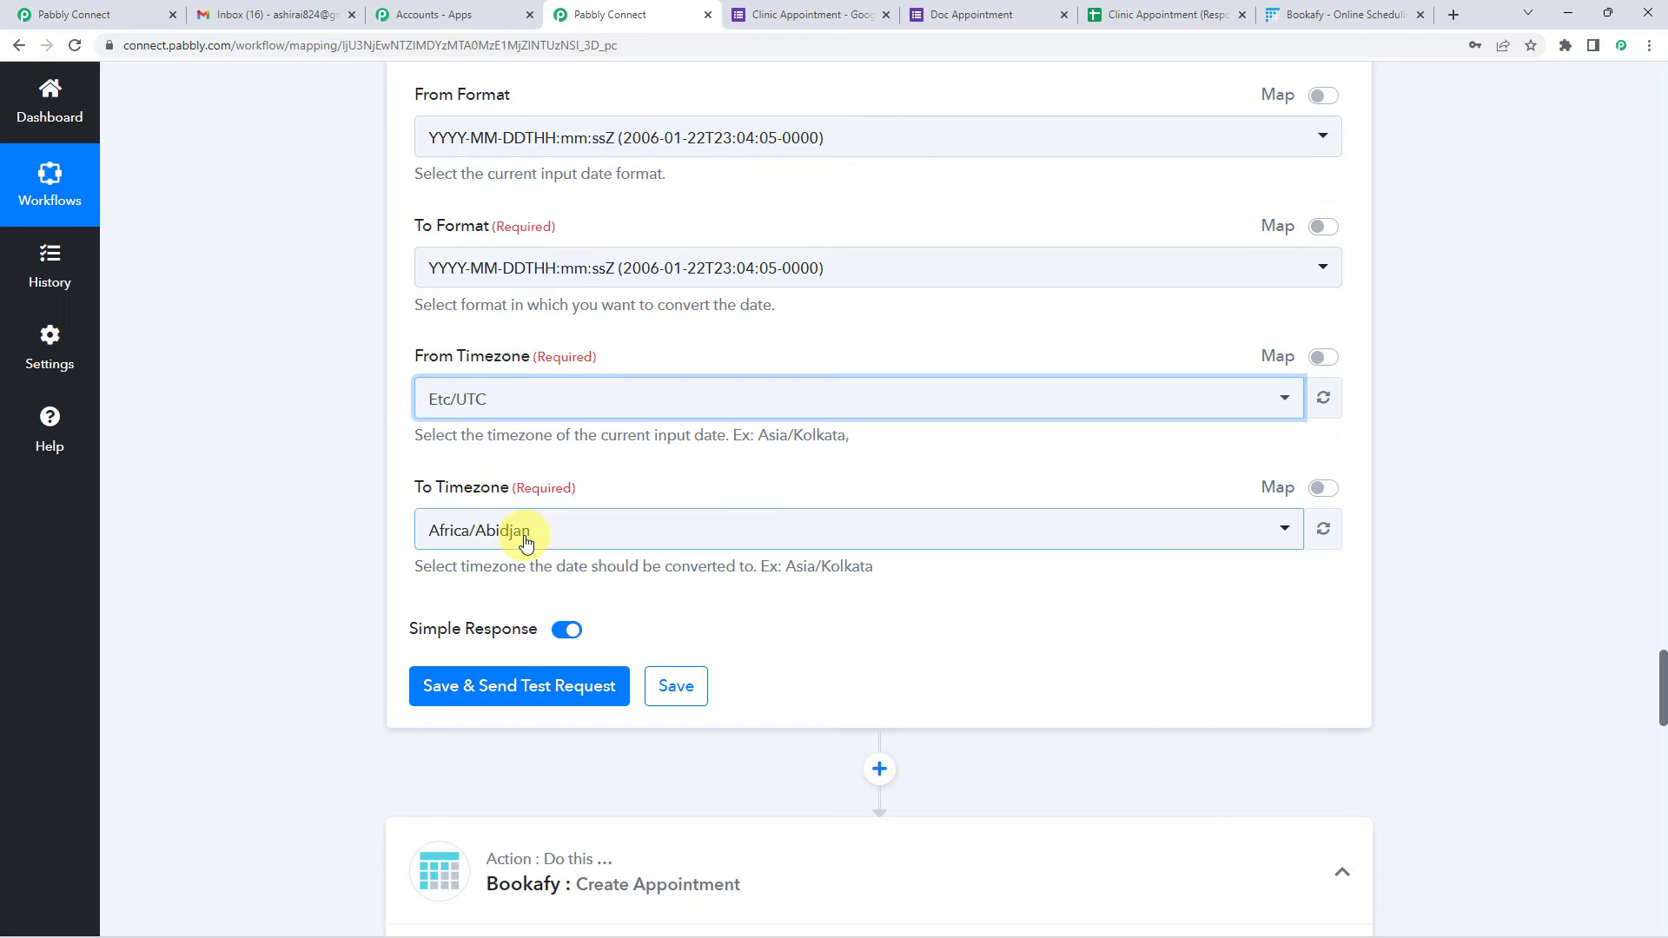
pyautogui.click(469, 531)
pyautogui.write('kol')
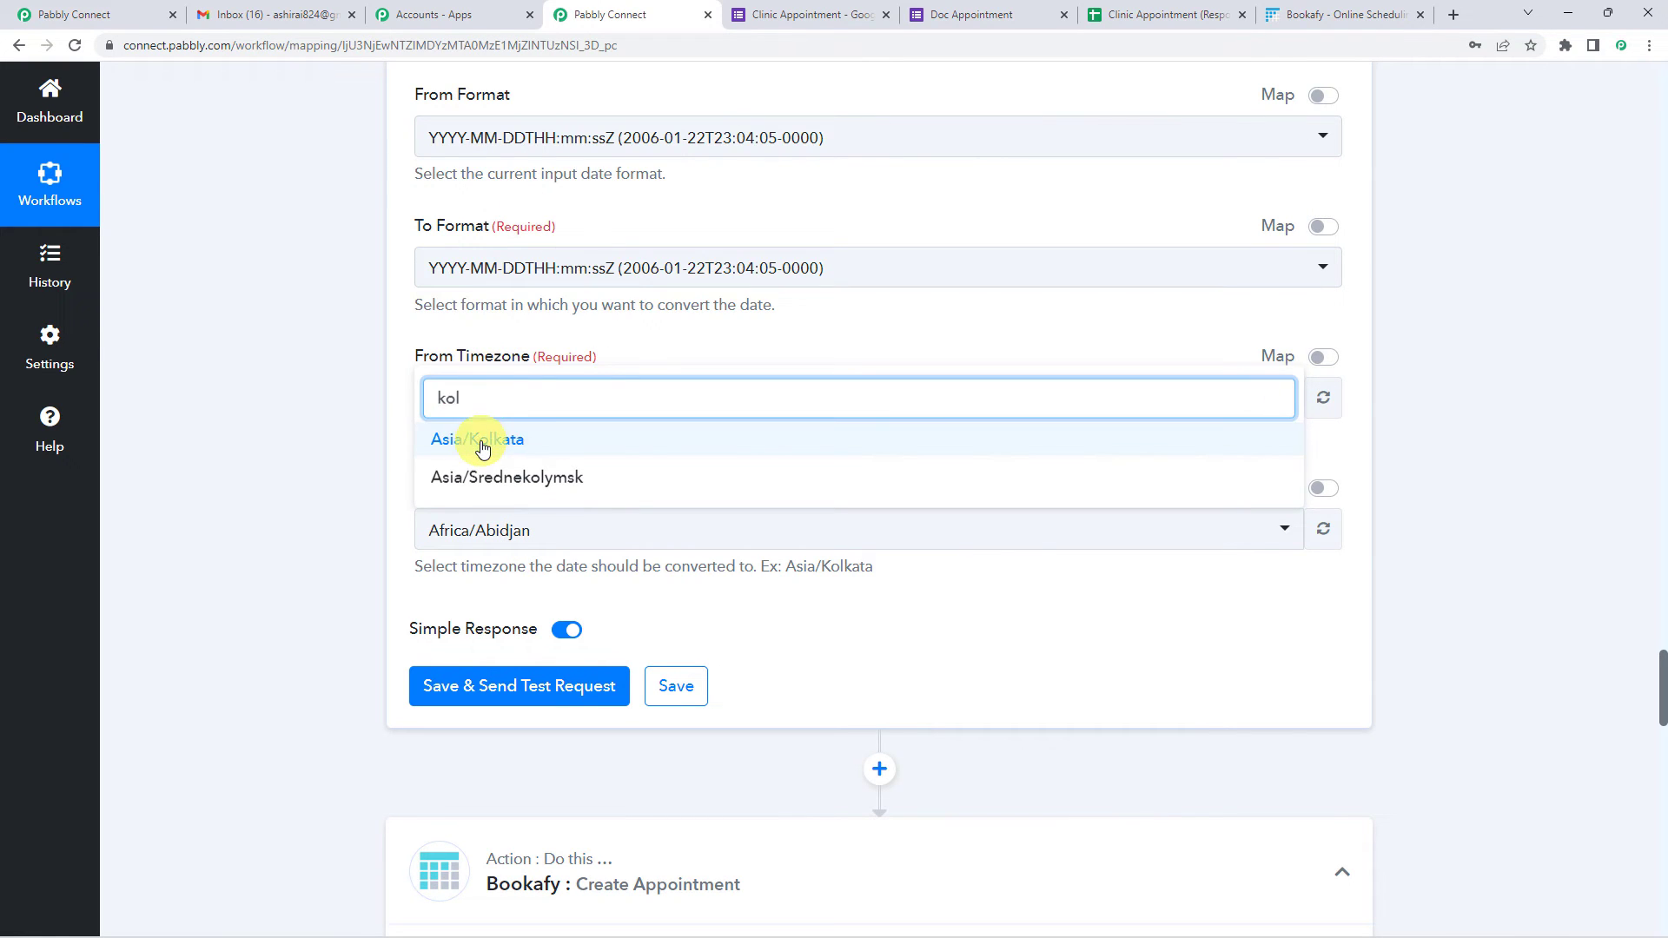
pyautogui.click(478, 441)
# - Save the second Format Date with Time Zone action with a test request and check the time in its Result
pyautogui.click(508, 695)
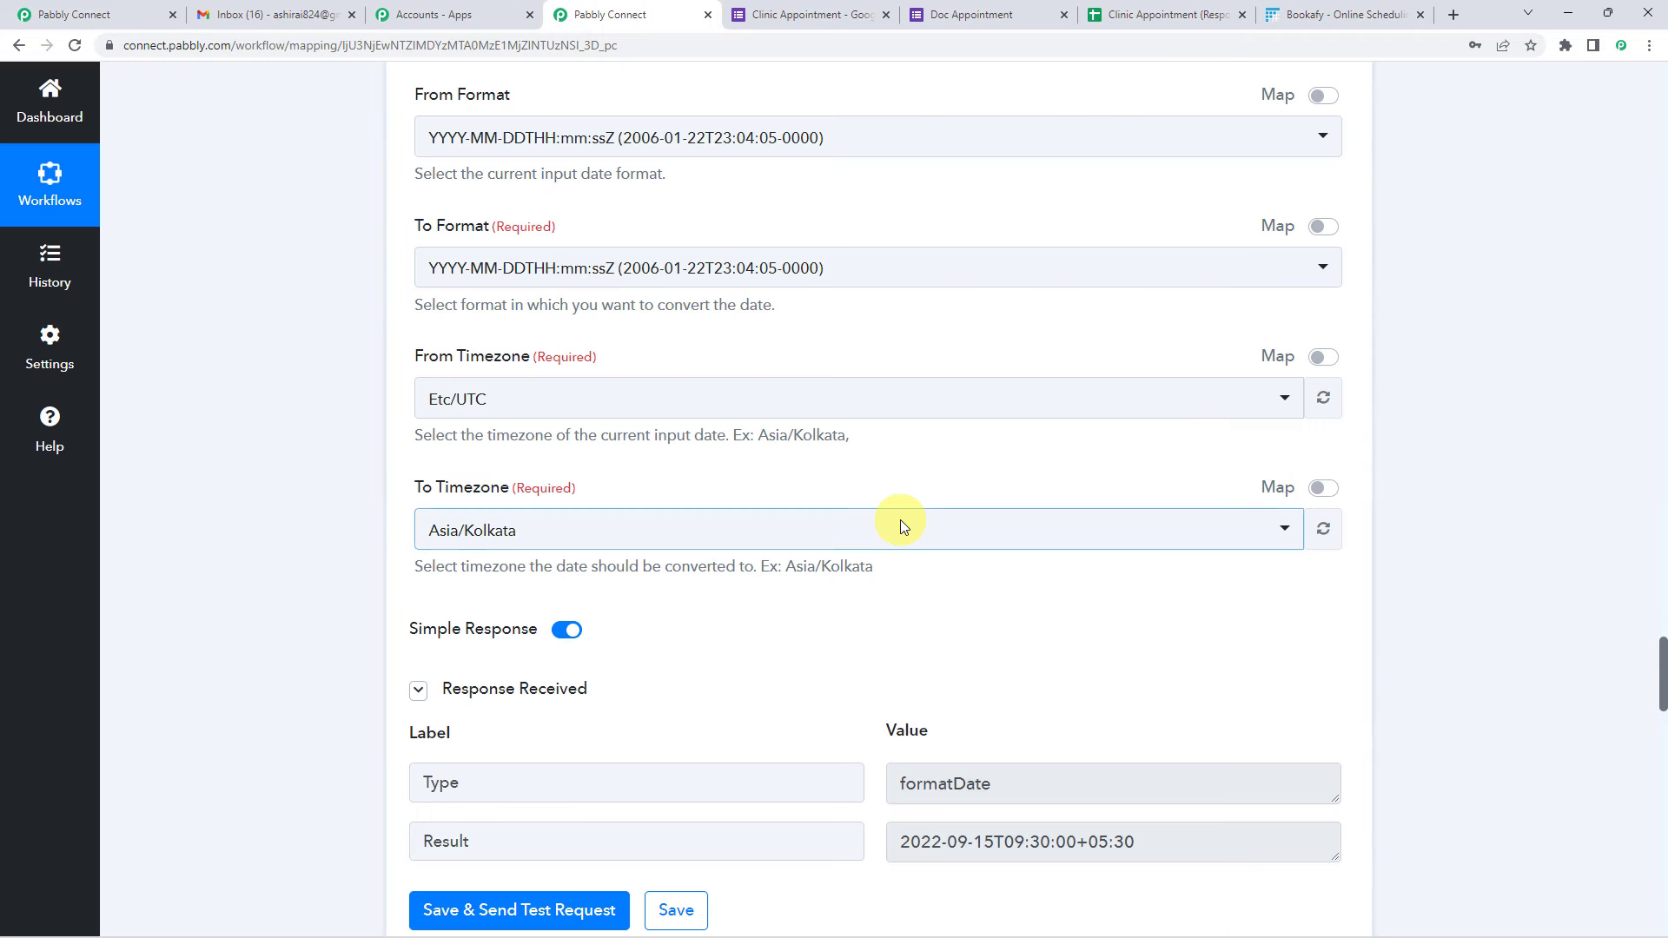
pyautogui.scroll(-3, 900, 519)
pyautogui.click(1017, 560)
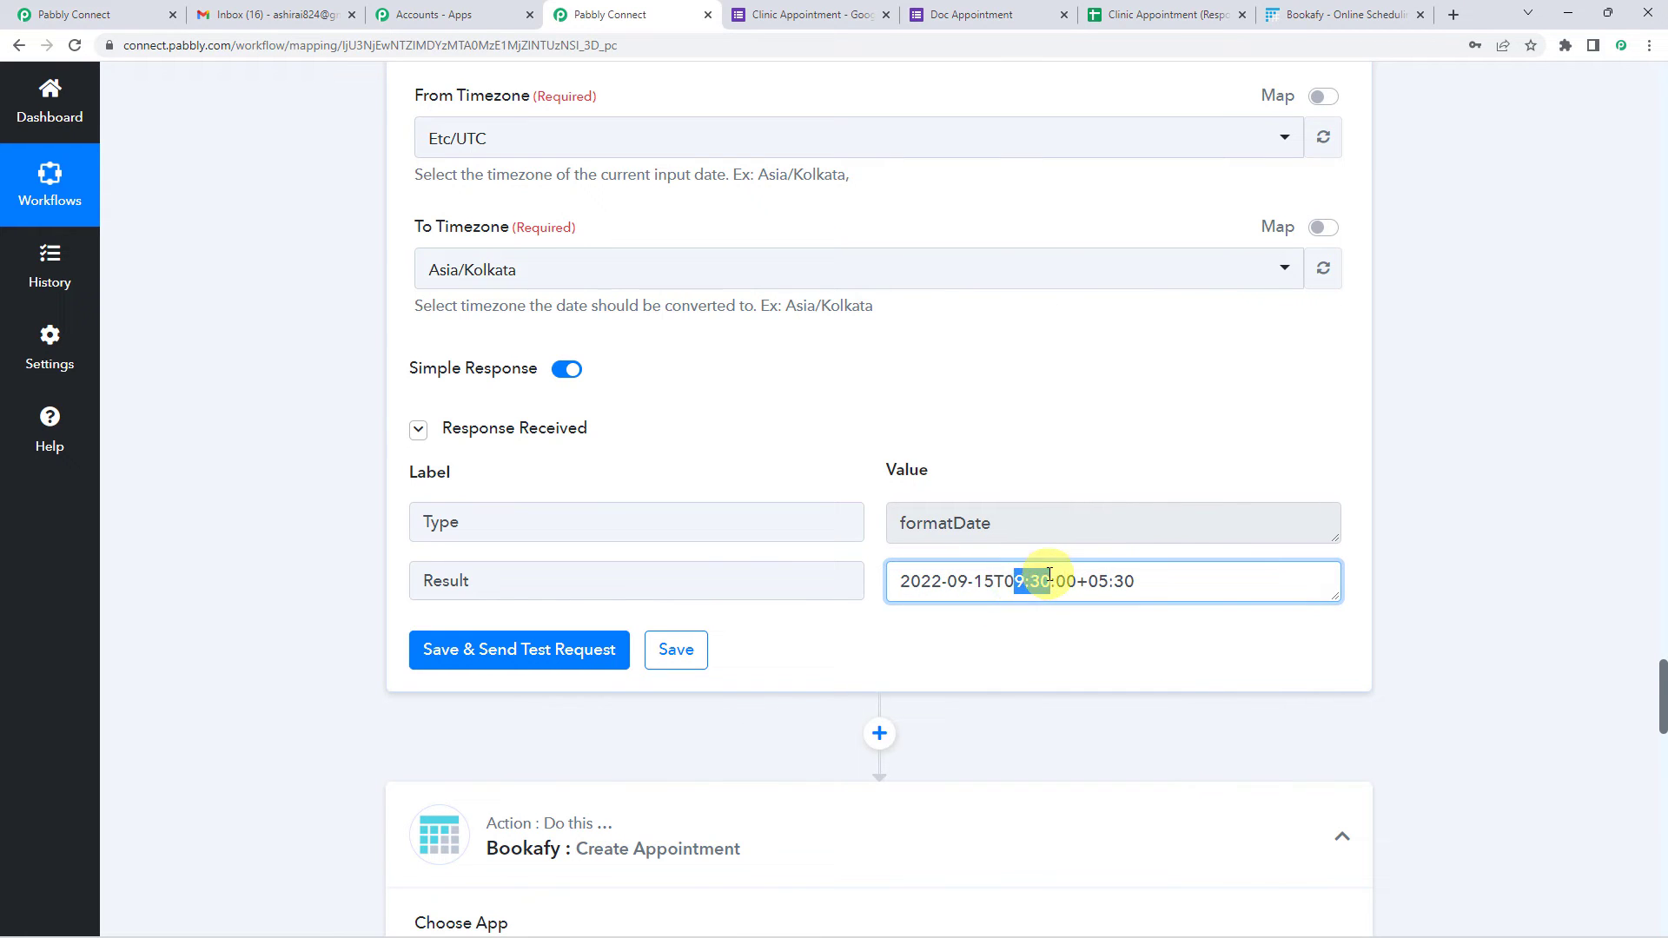
# - Compare the newly formatted end time with the start date and expression used in the Add/Subtract Time action
pyautogui.scroll(15, 372, 530)
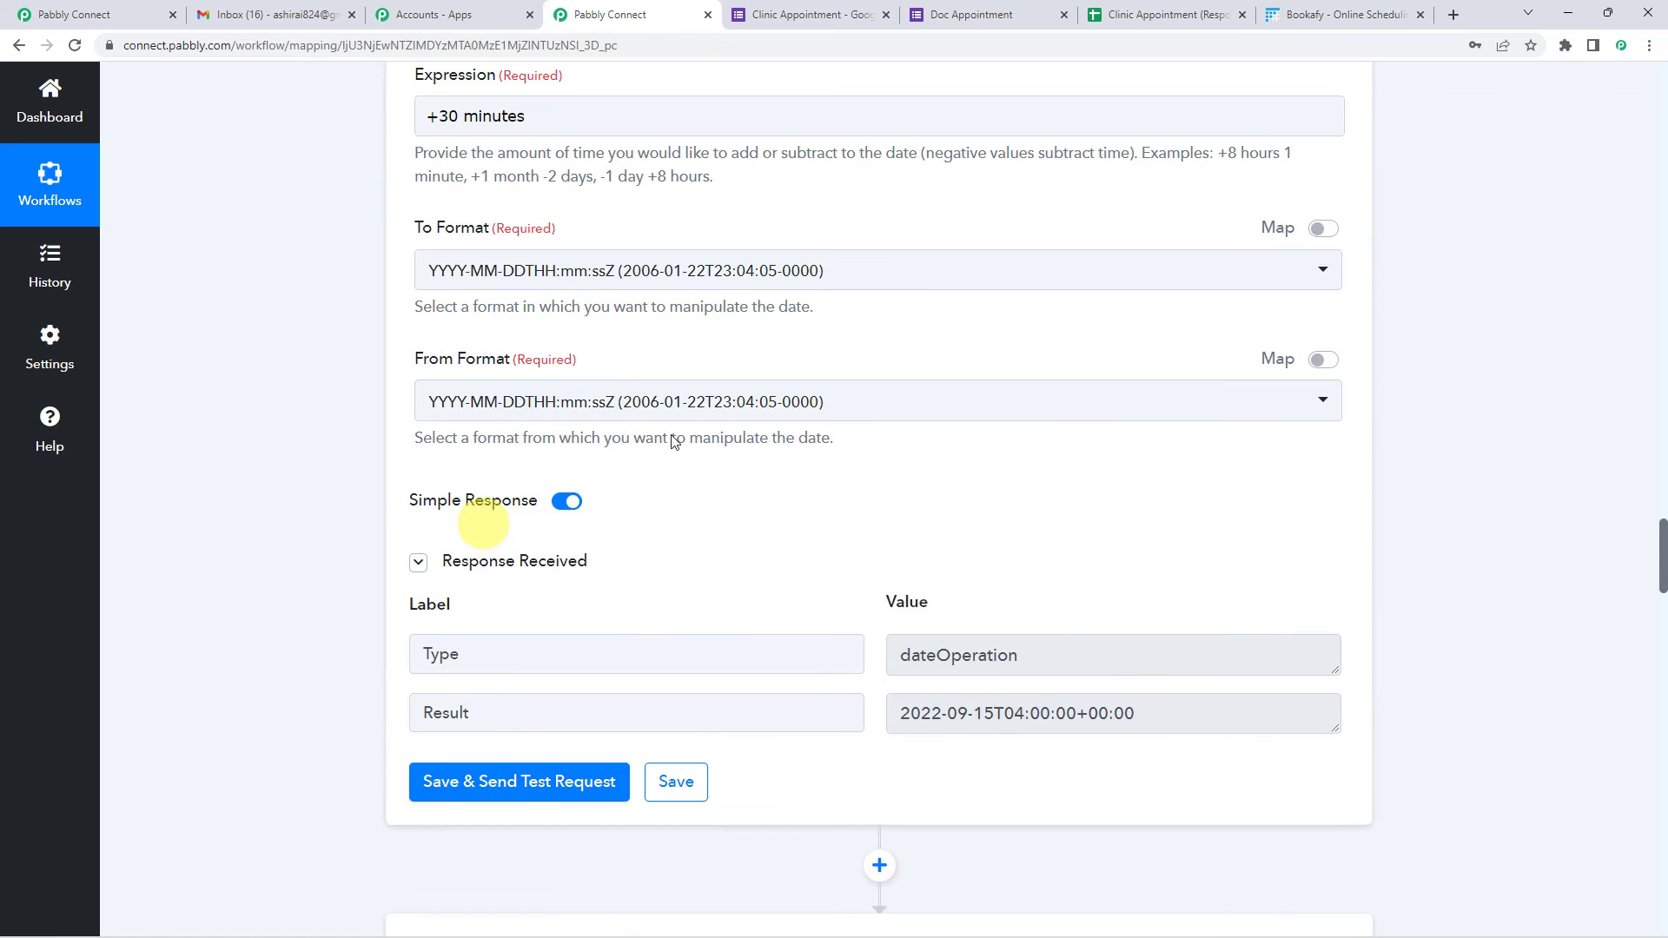
pyautogui.scroll(3, 674, 441)
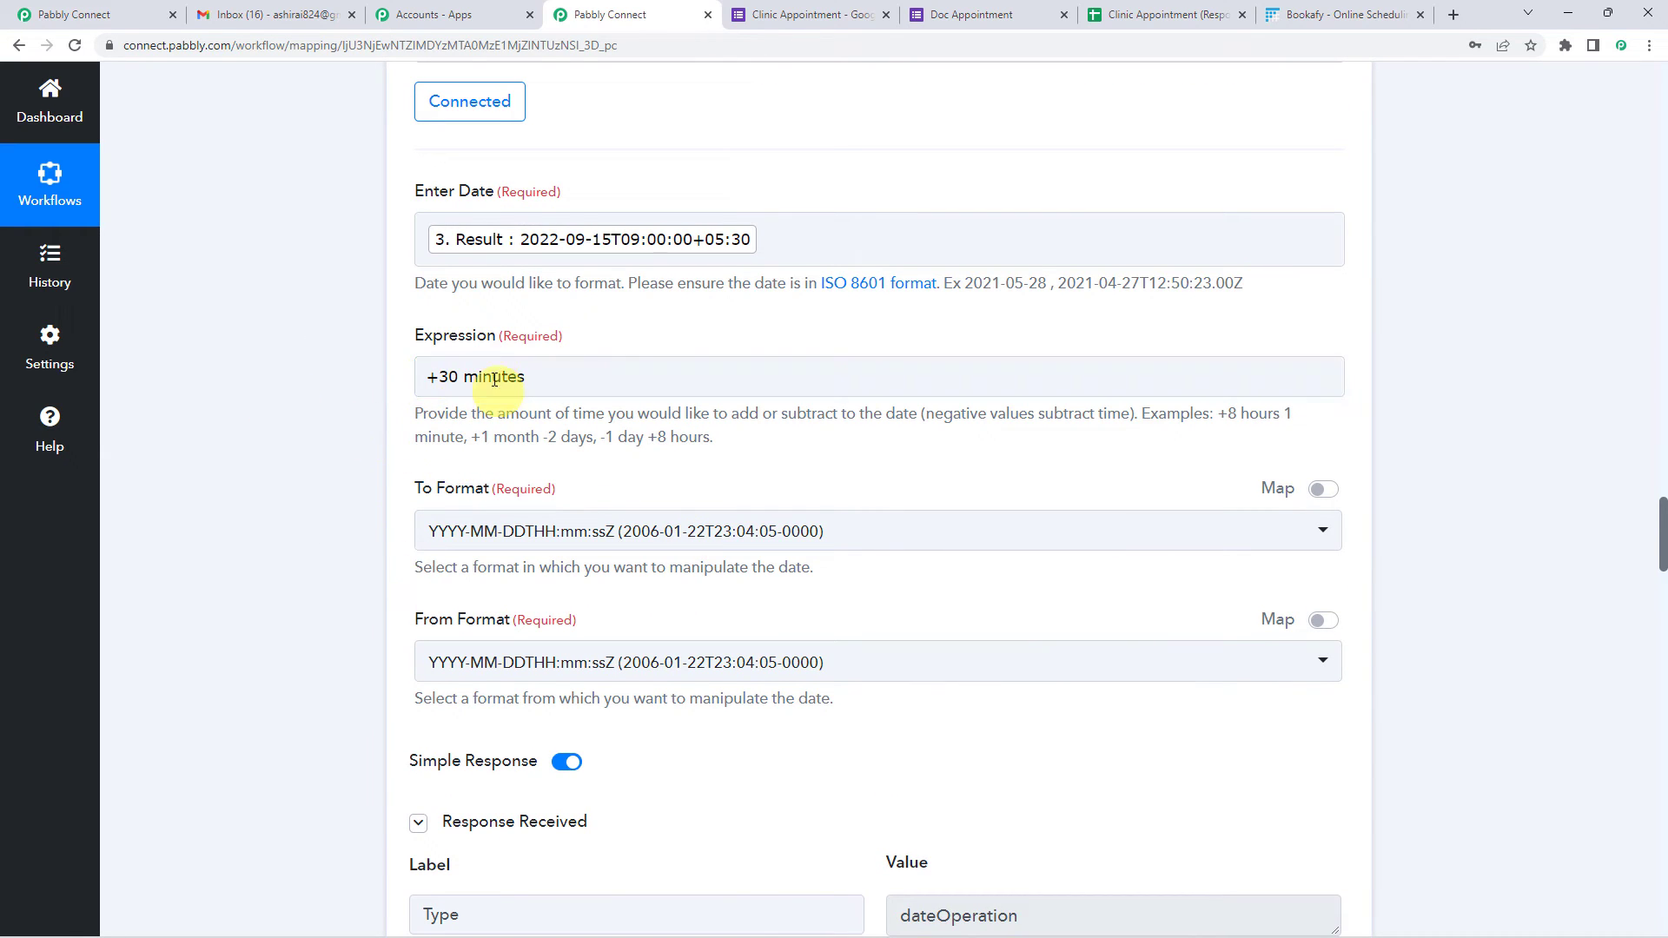
pyautogui.click(650, 250)
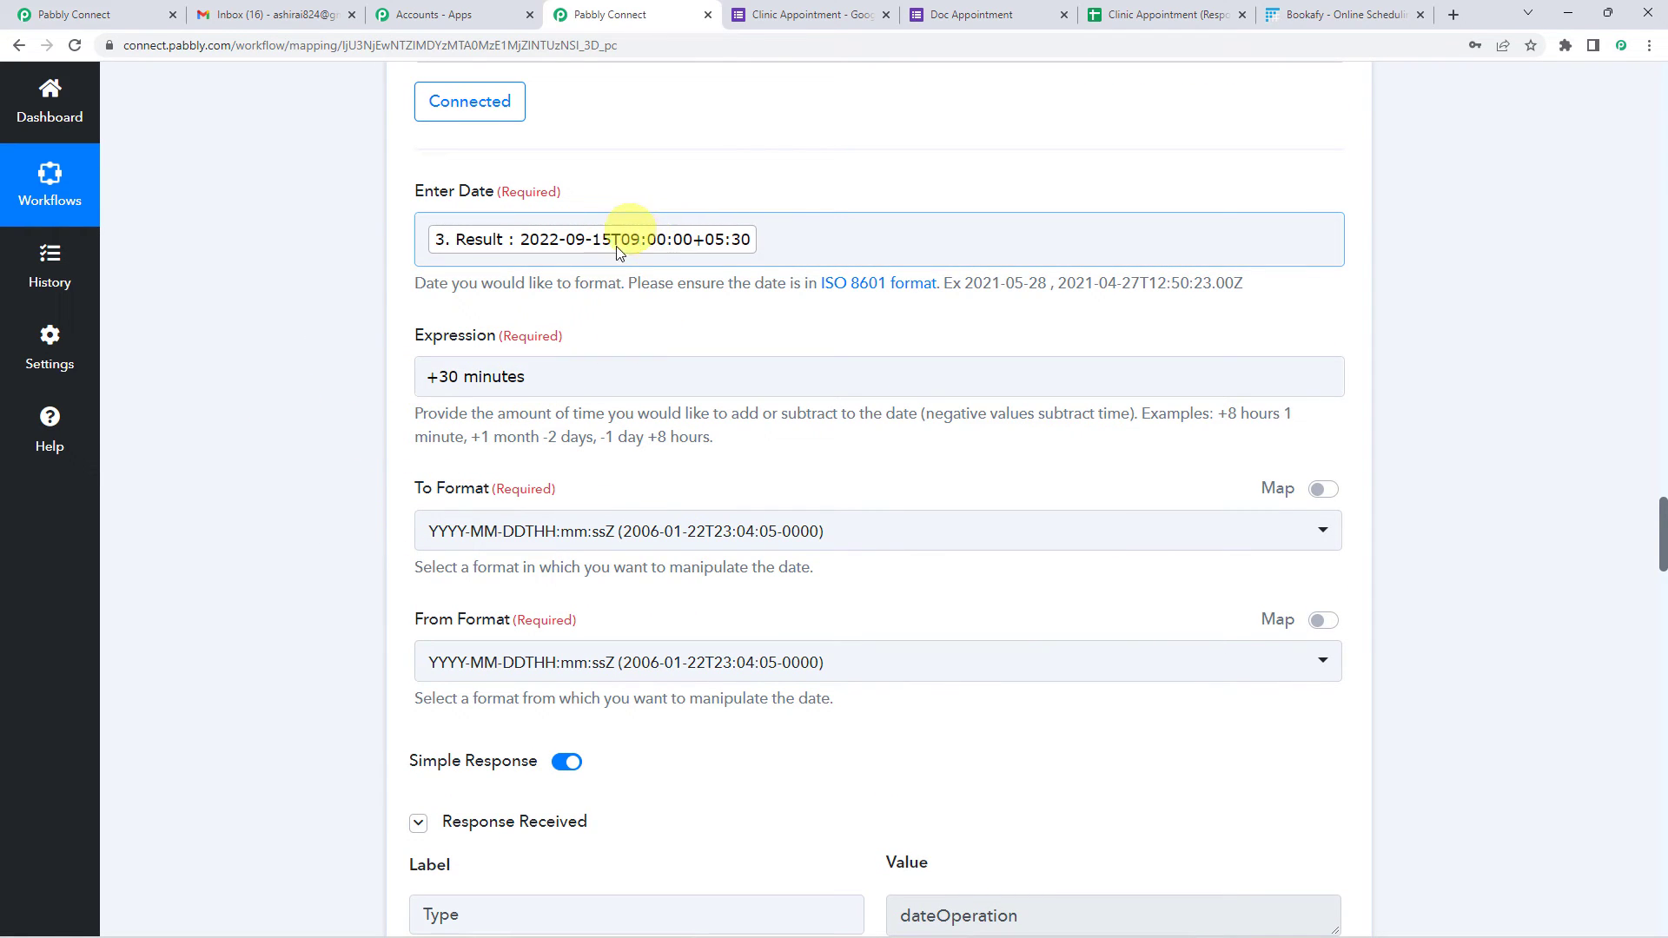
pyautogui.scroll(-20, 335, 454)
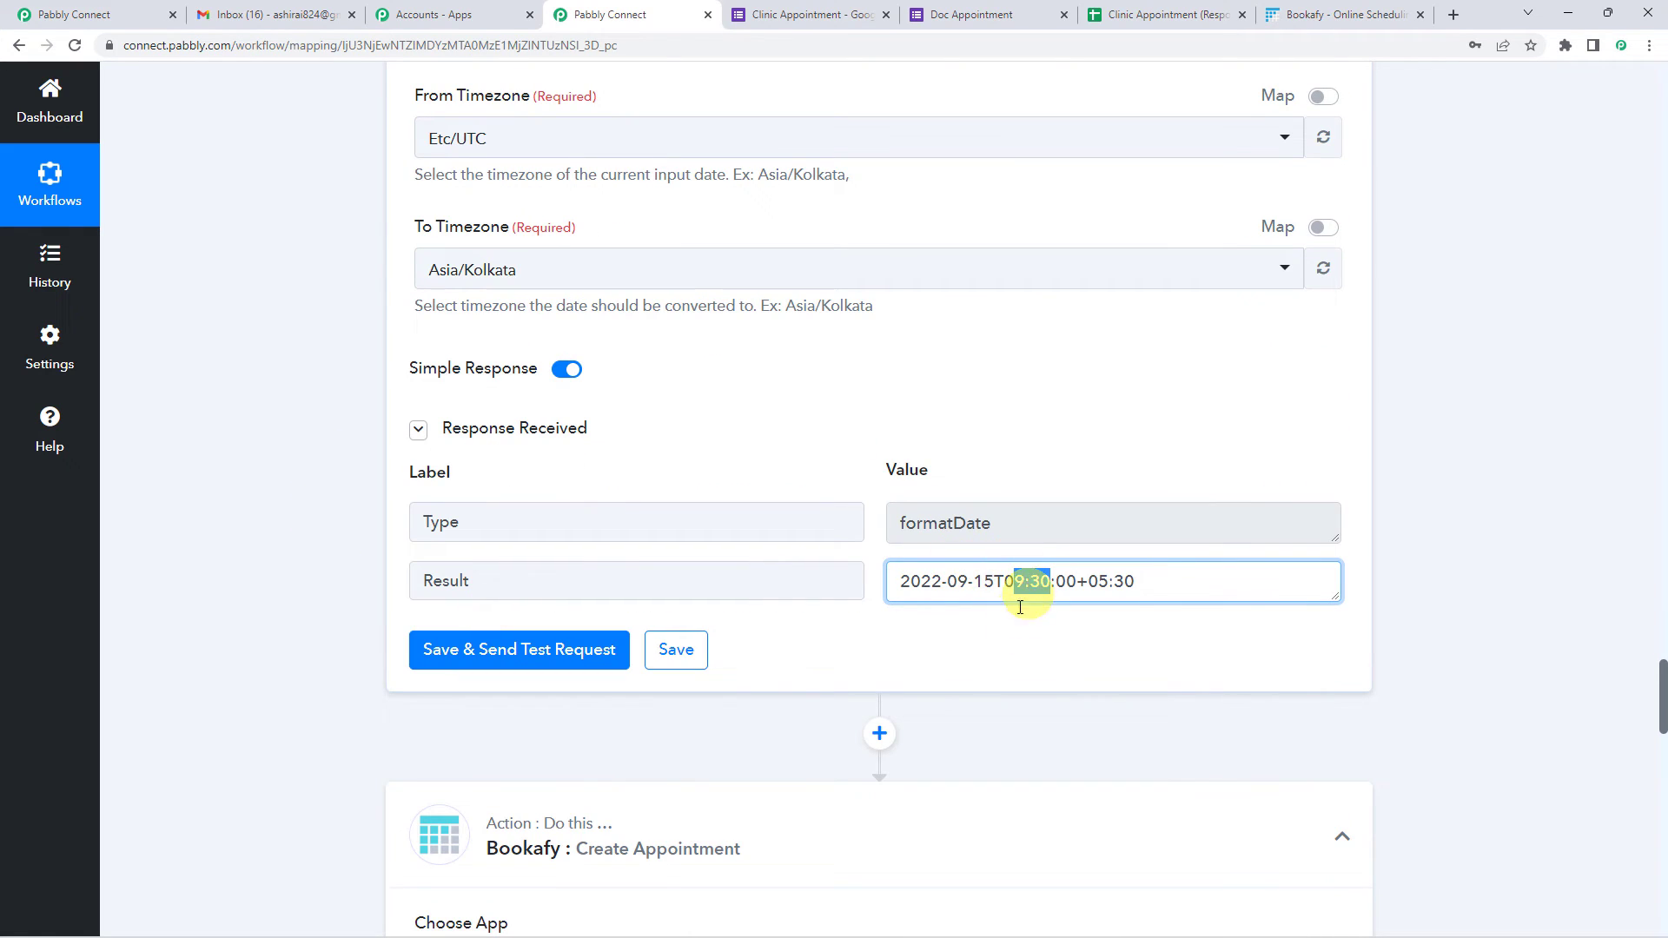
pyautogui.scroll(4, 403, 535)
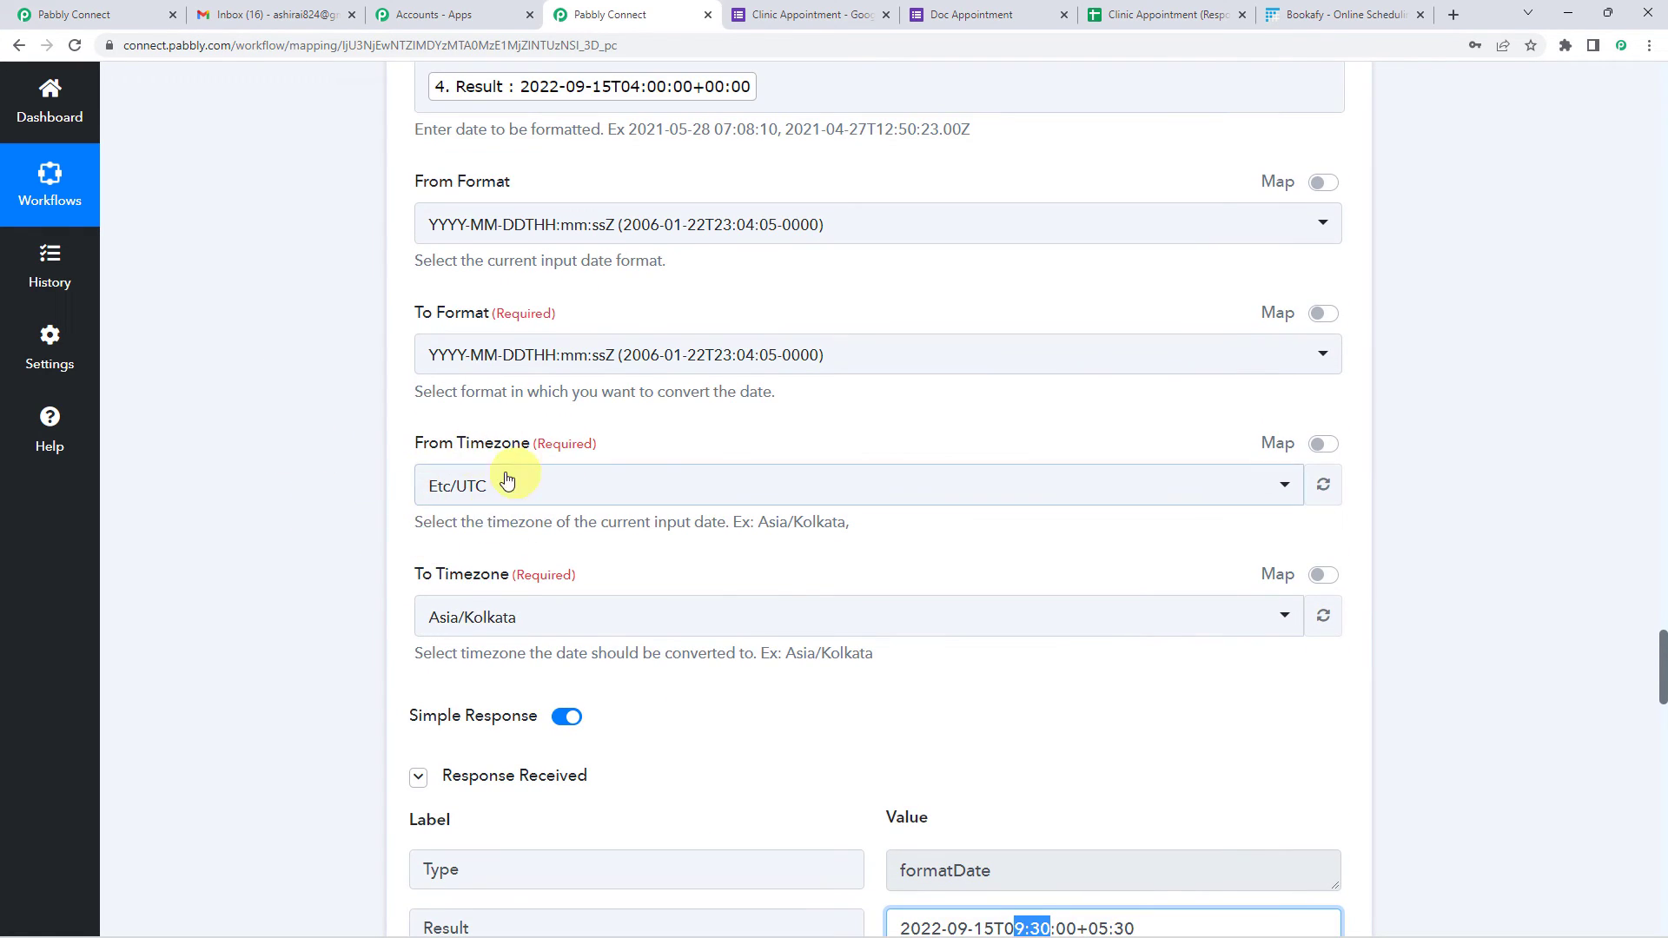
pyautogui.scroll(-4, 596, 521)
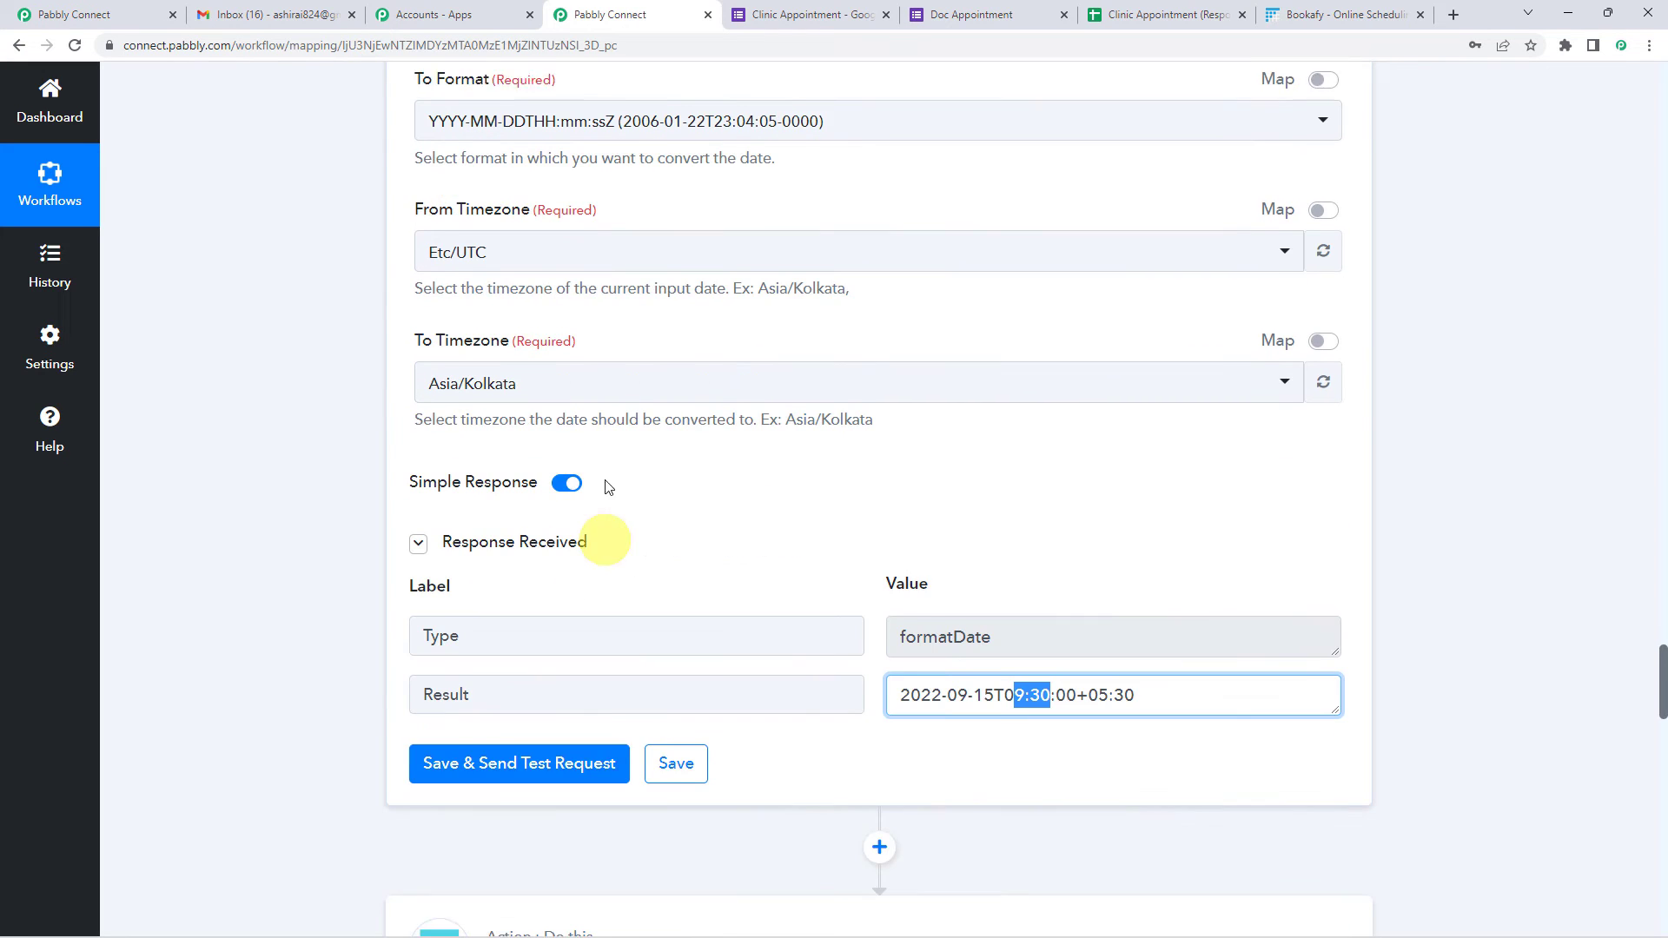
pyautogui.scroll(-3, 825, 503)
pyautogui.click(959, 465)
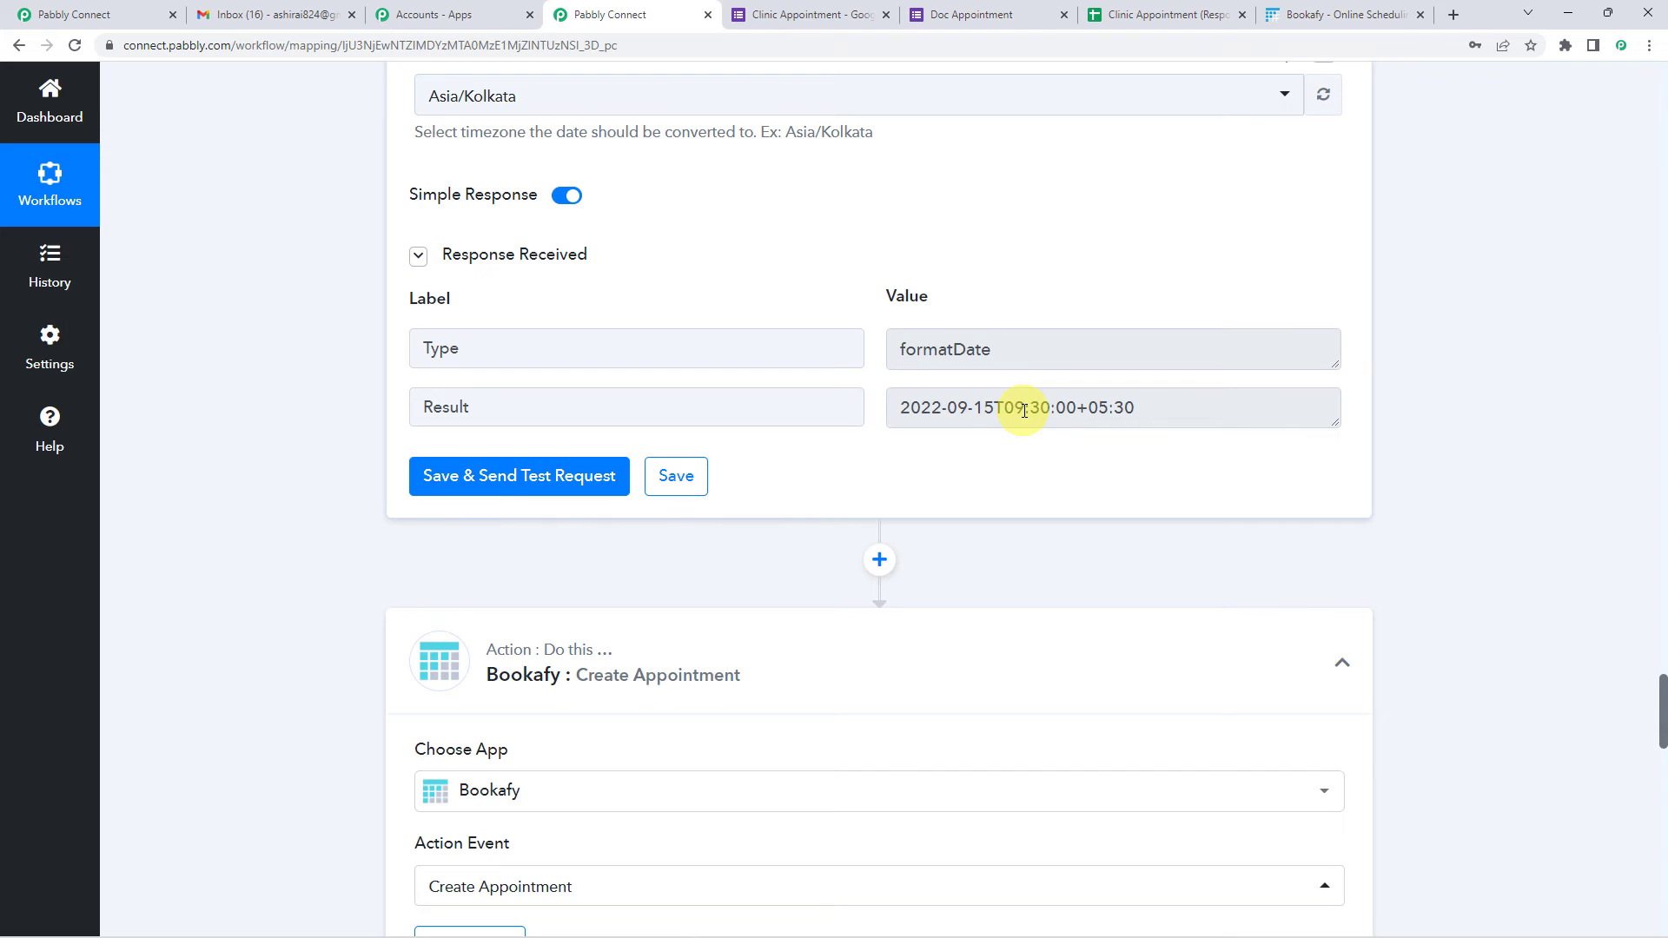
# - Reconnect the Bookafy Create Appointment action through the existing connection Bookafy #7
pyautogui.scroll(-4, 1024, 410)
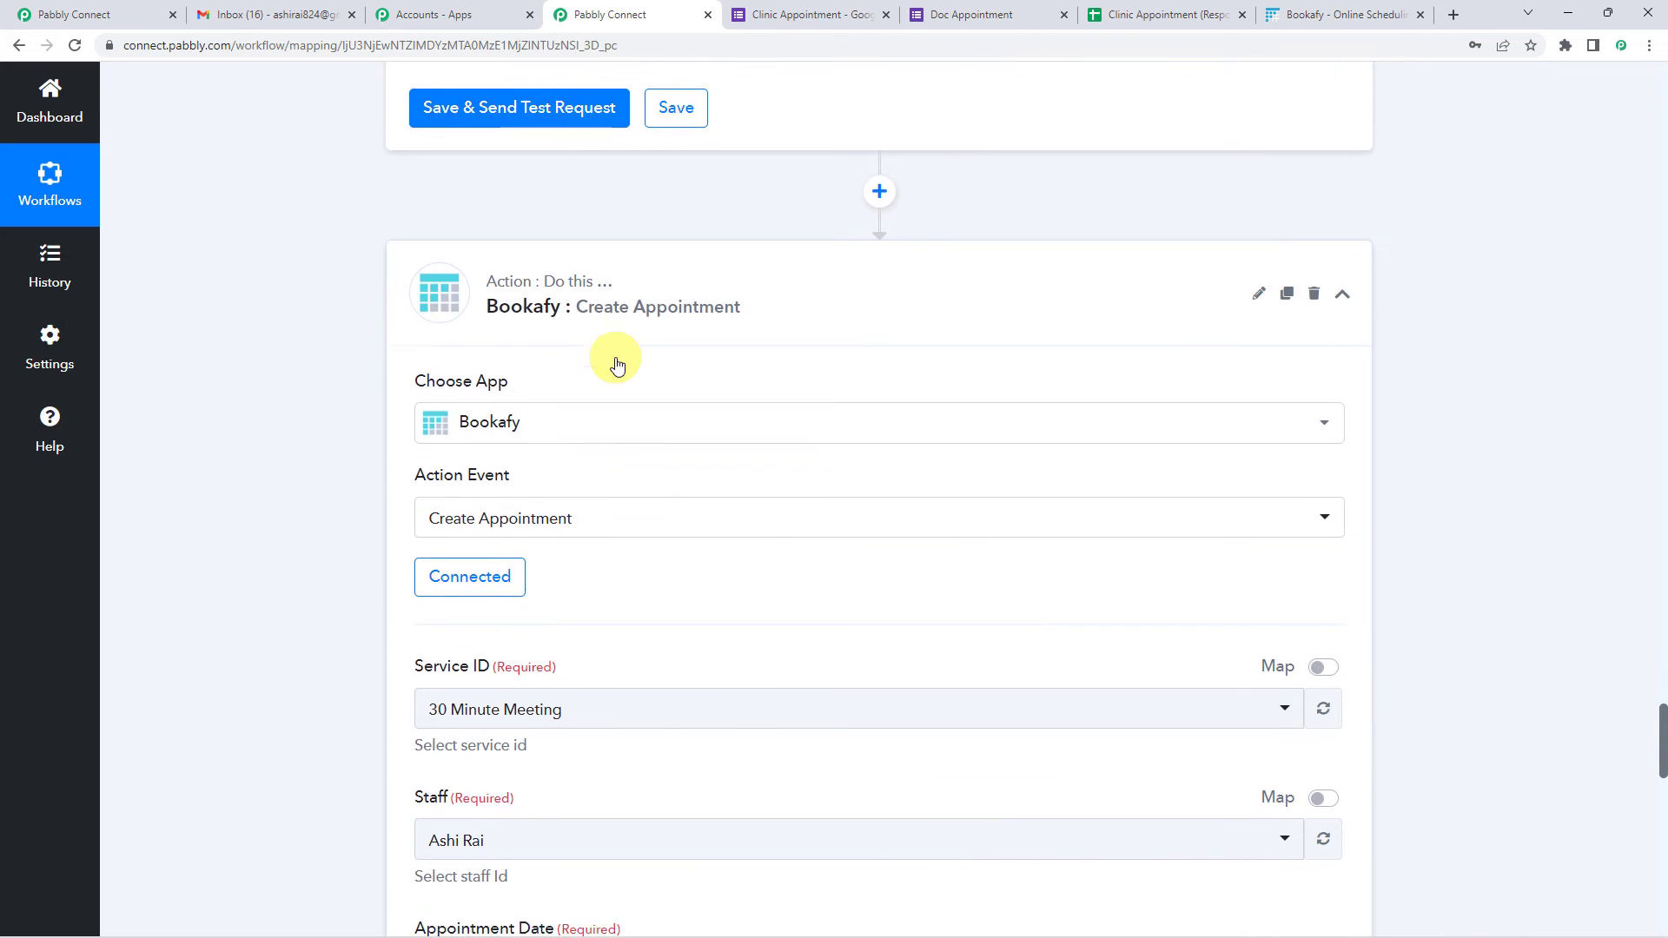
pyautogui.scroll(-2, 617, 365)
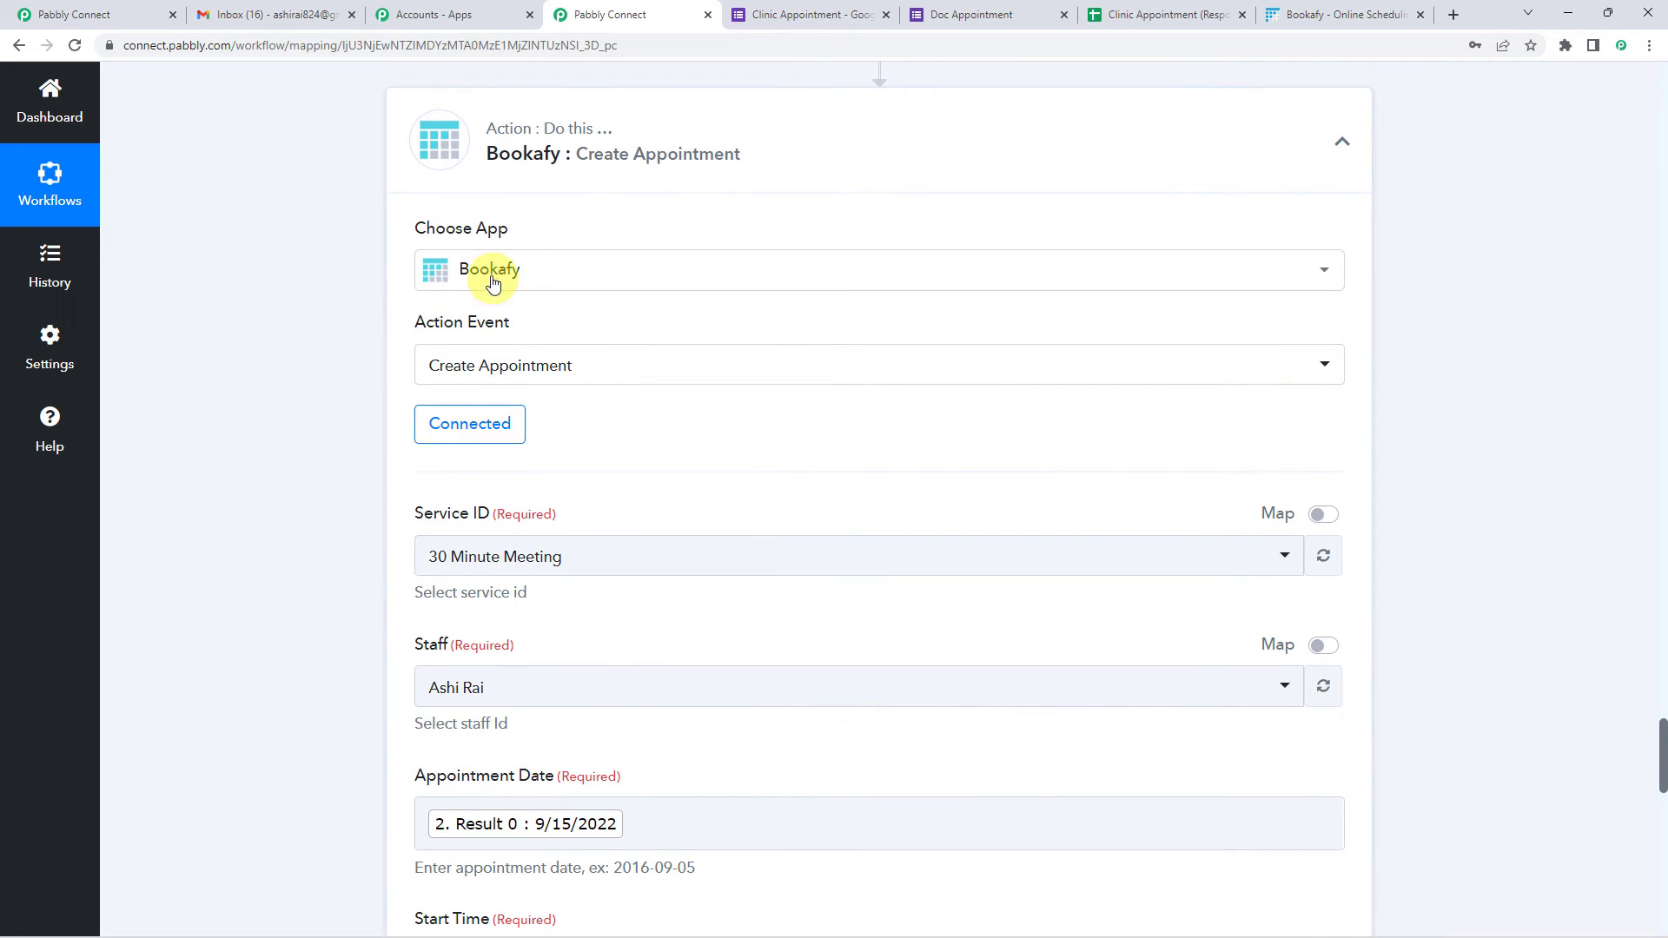
pyautogui.click(479, 443)
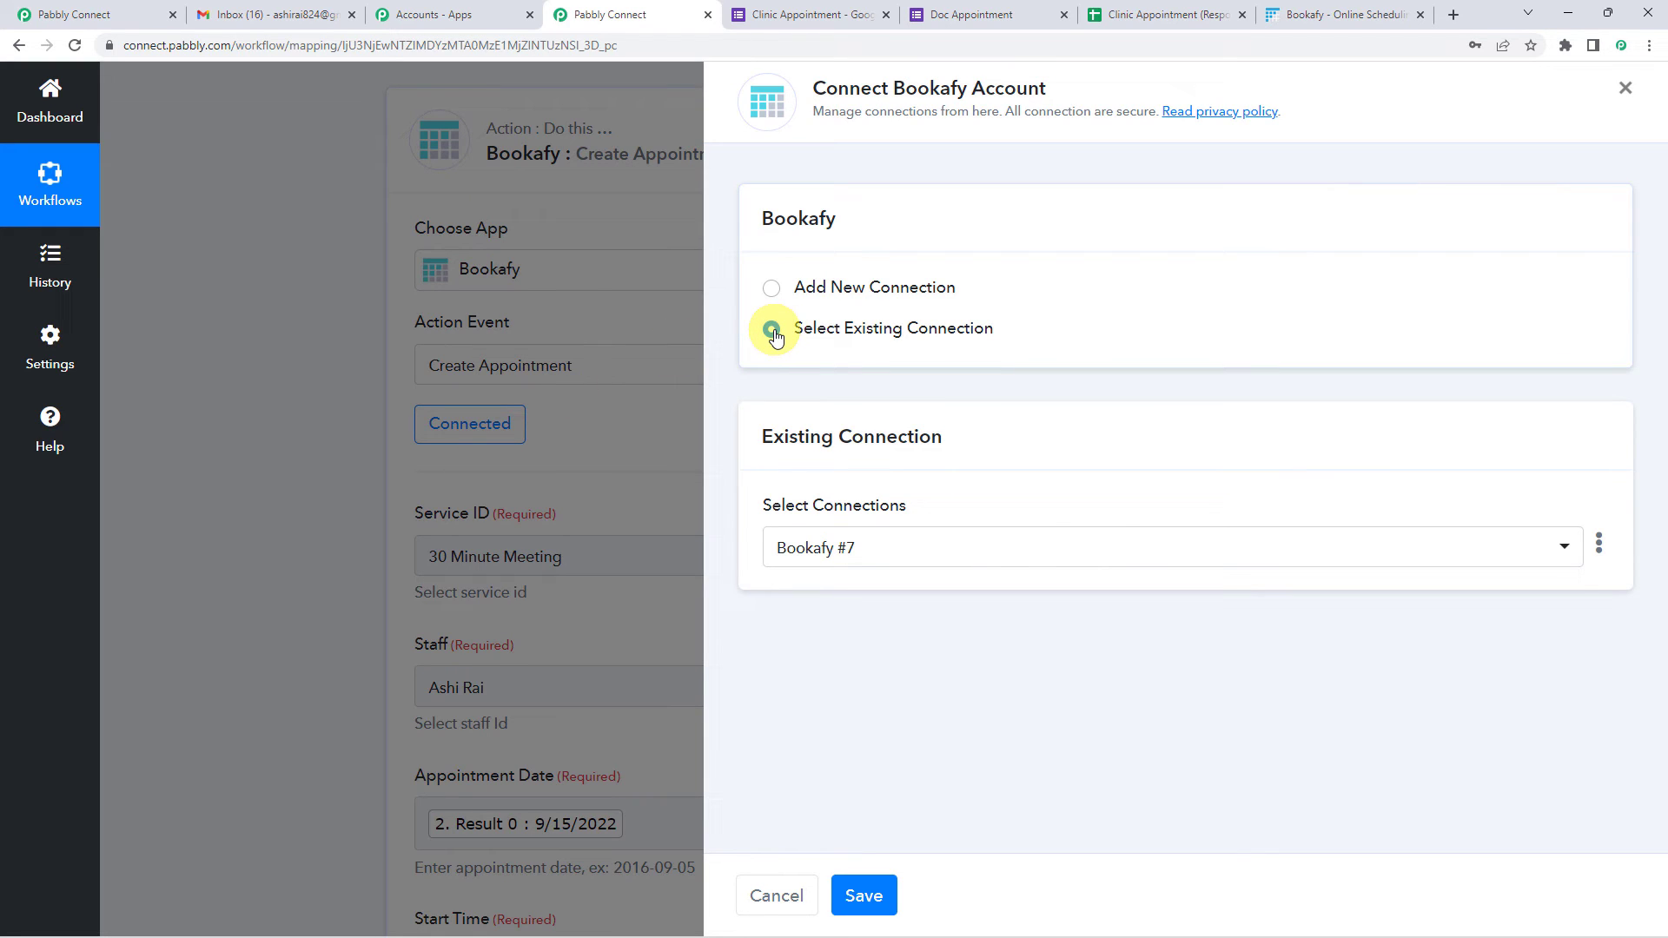
pyautogui.click(861, 896)
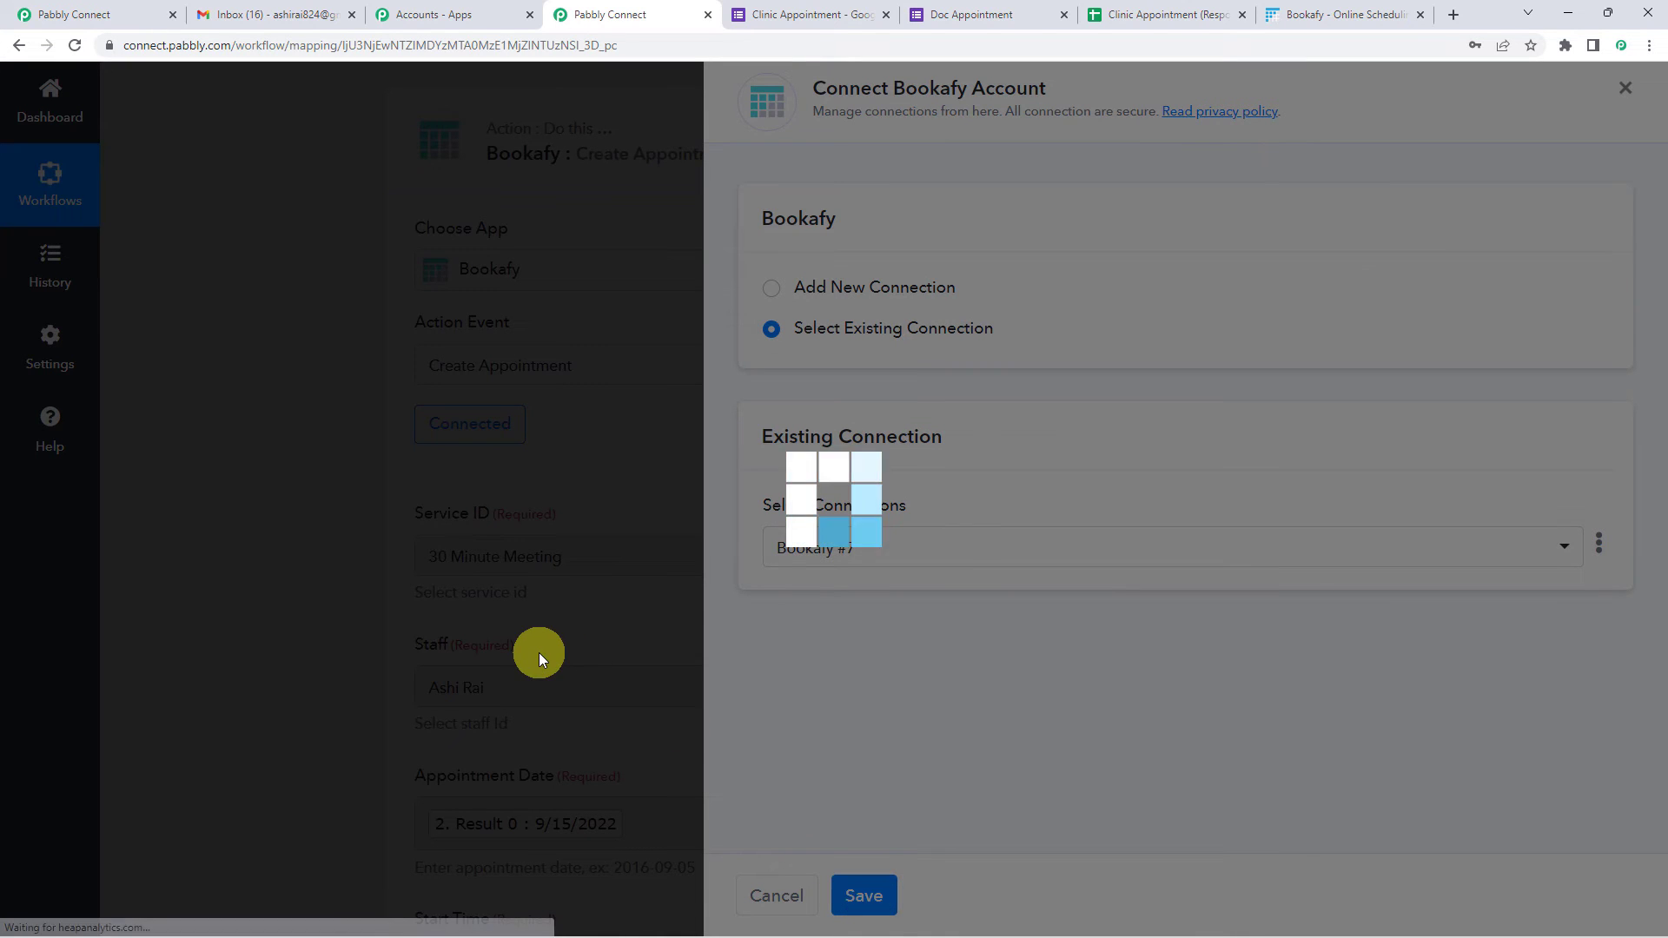
# - Map the Bookafy appointment's Start Time to the Result of step 3, Format Date with Time Zone, and compare it with the example format
pyautogui.scroll(-4, 540, 653)
pyautogui.scroll(-2, 635, 457)
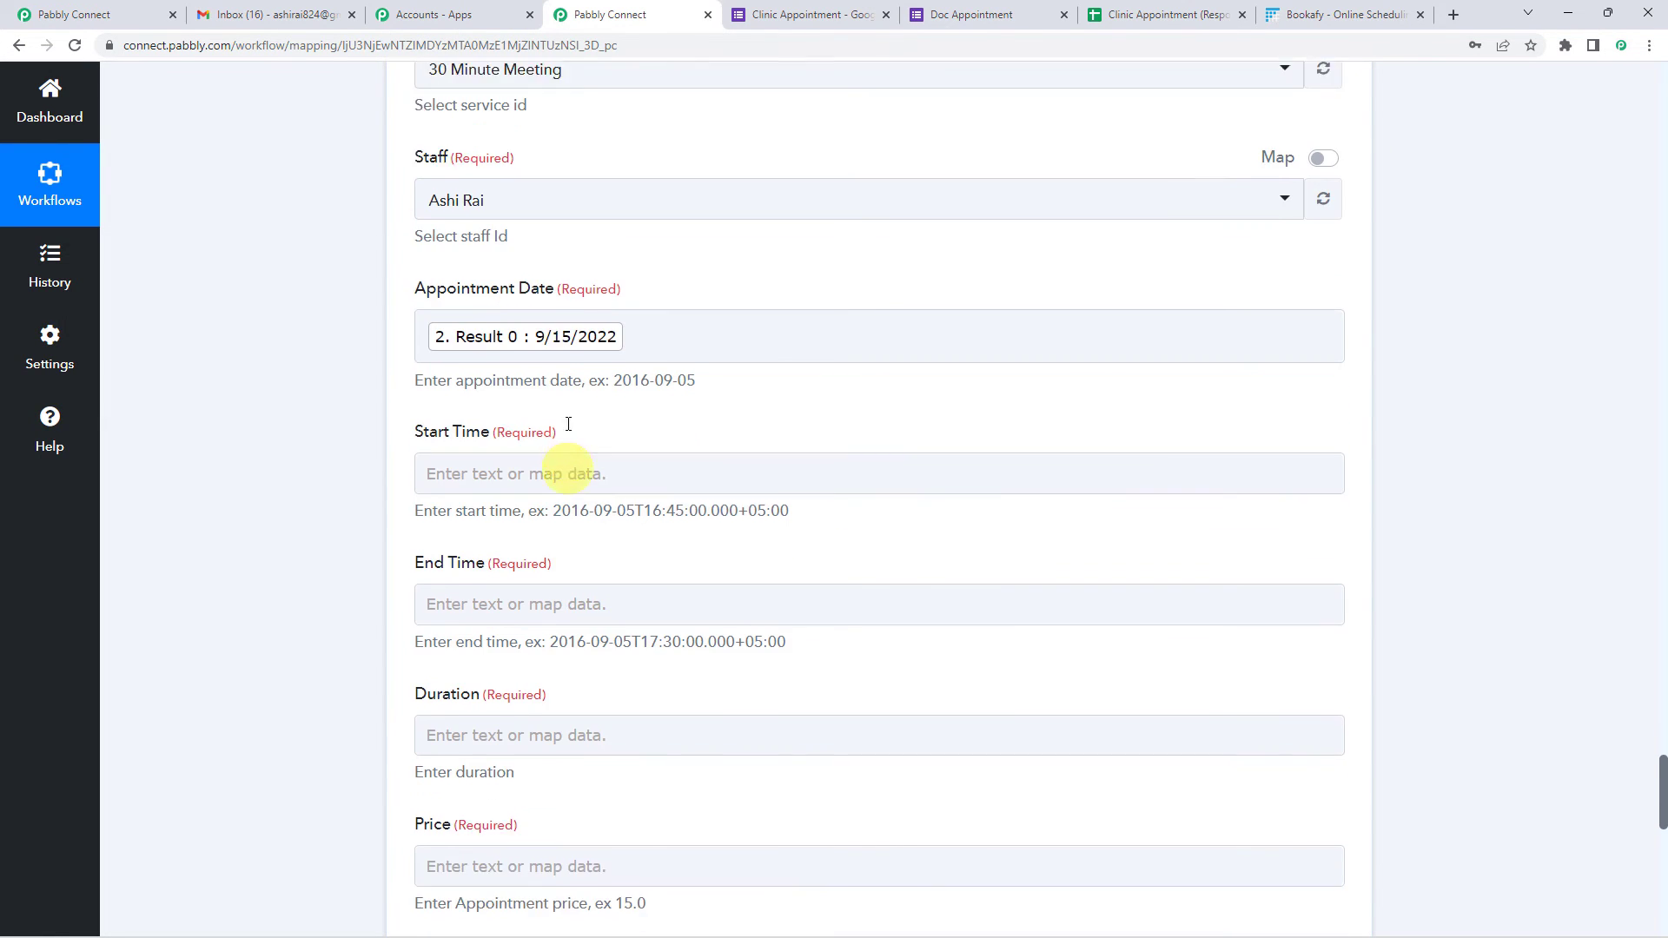
pyautogui.click(574, 440)
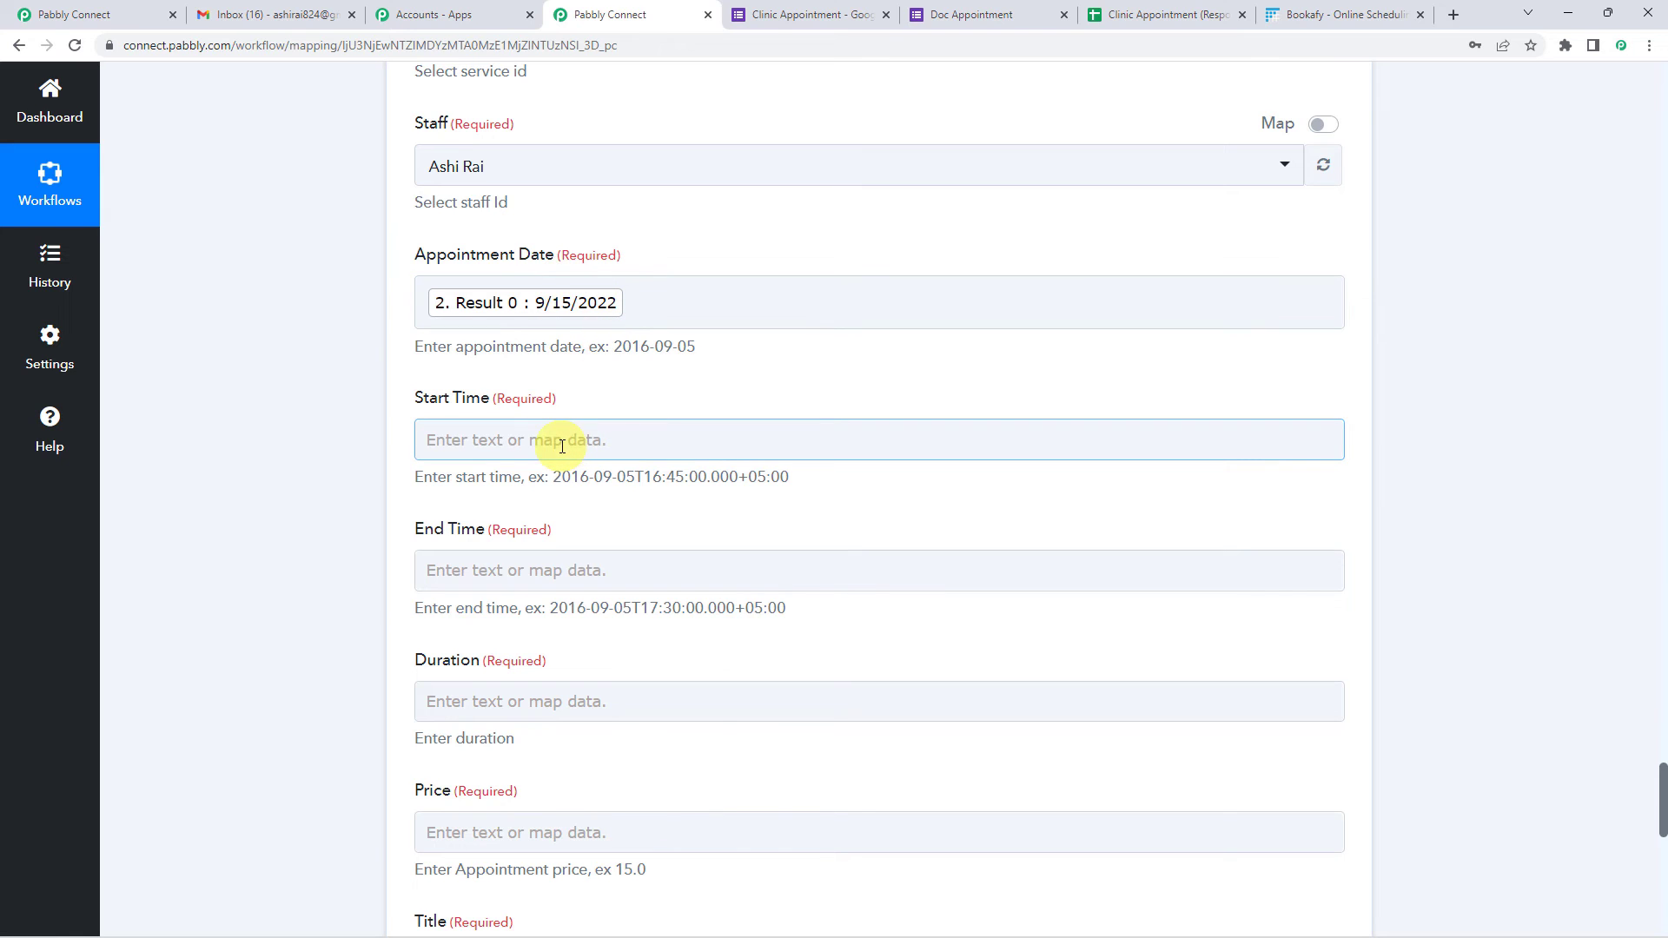
pyautogui.click(562, 445)
pyautogui.scroll(-1, 556, 439)
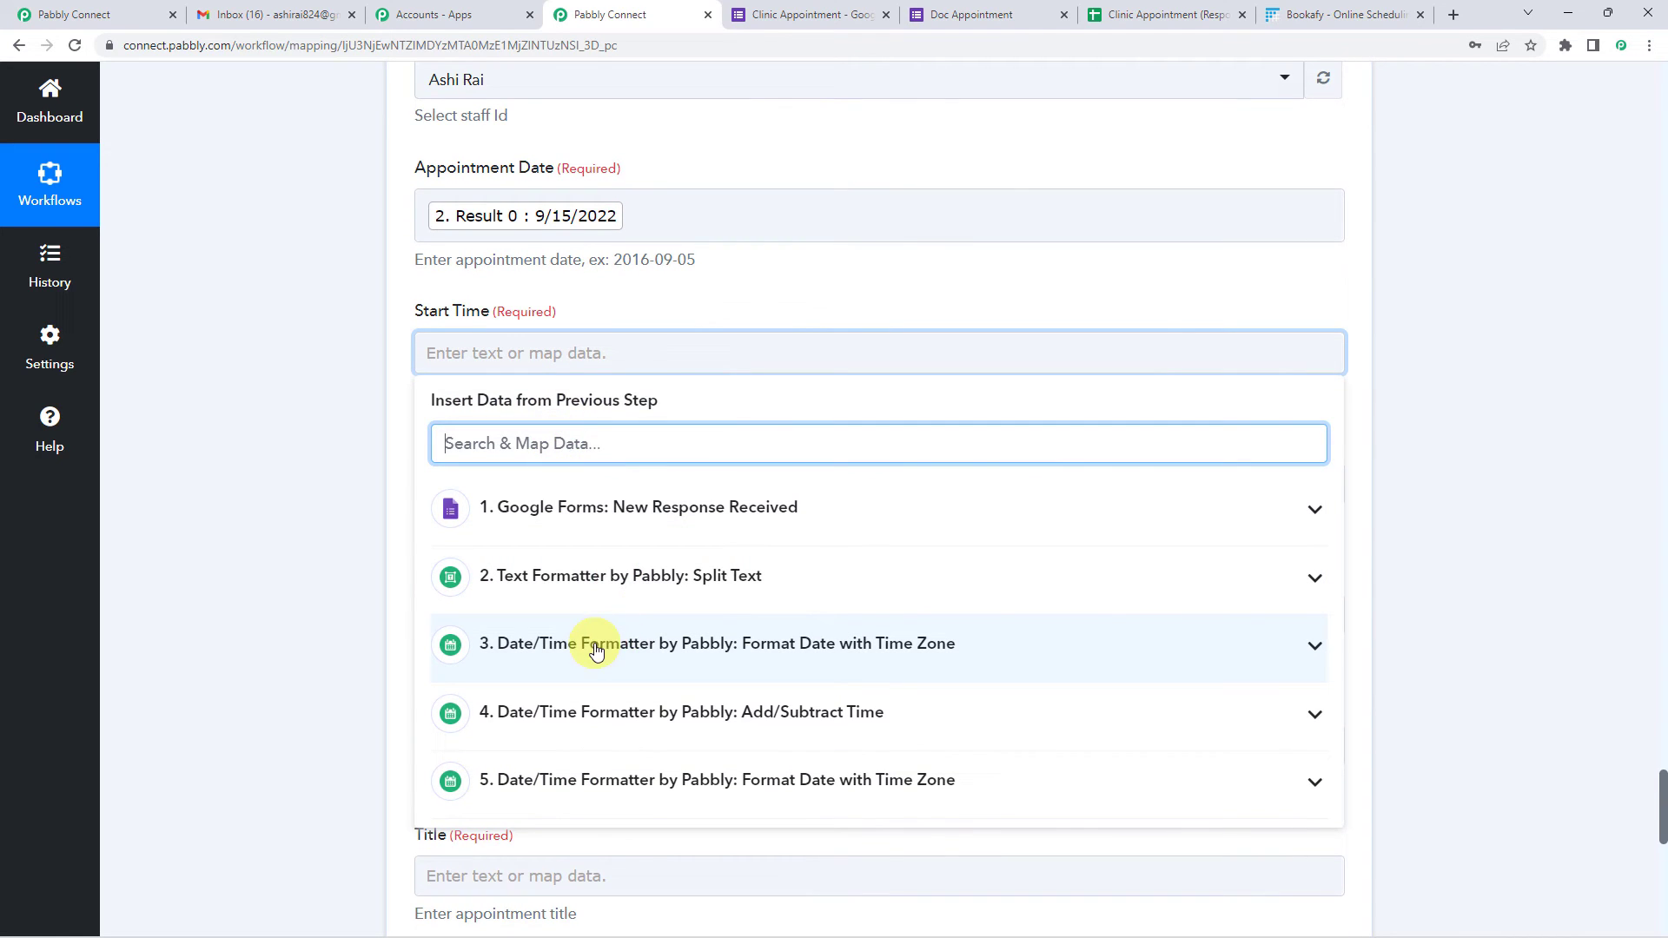
pyautogui.click(650, 646)
pyautogui.scroll(-1, 649, 657)
pyautogui.scroll(-1, 650, 657)
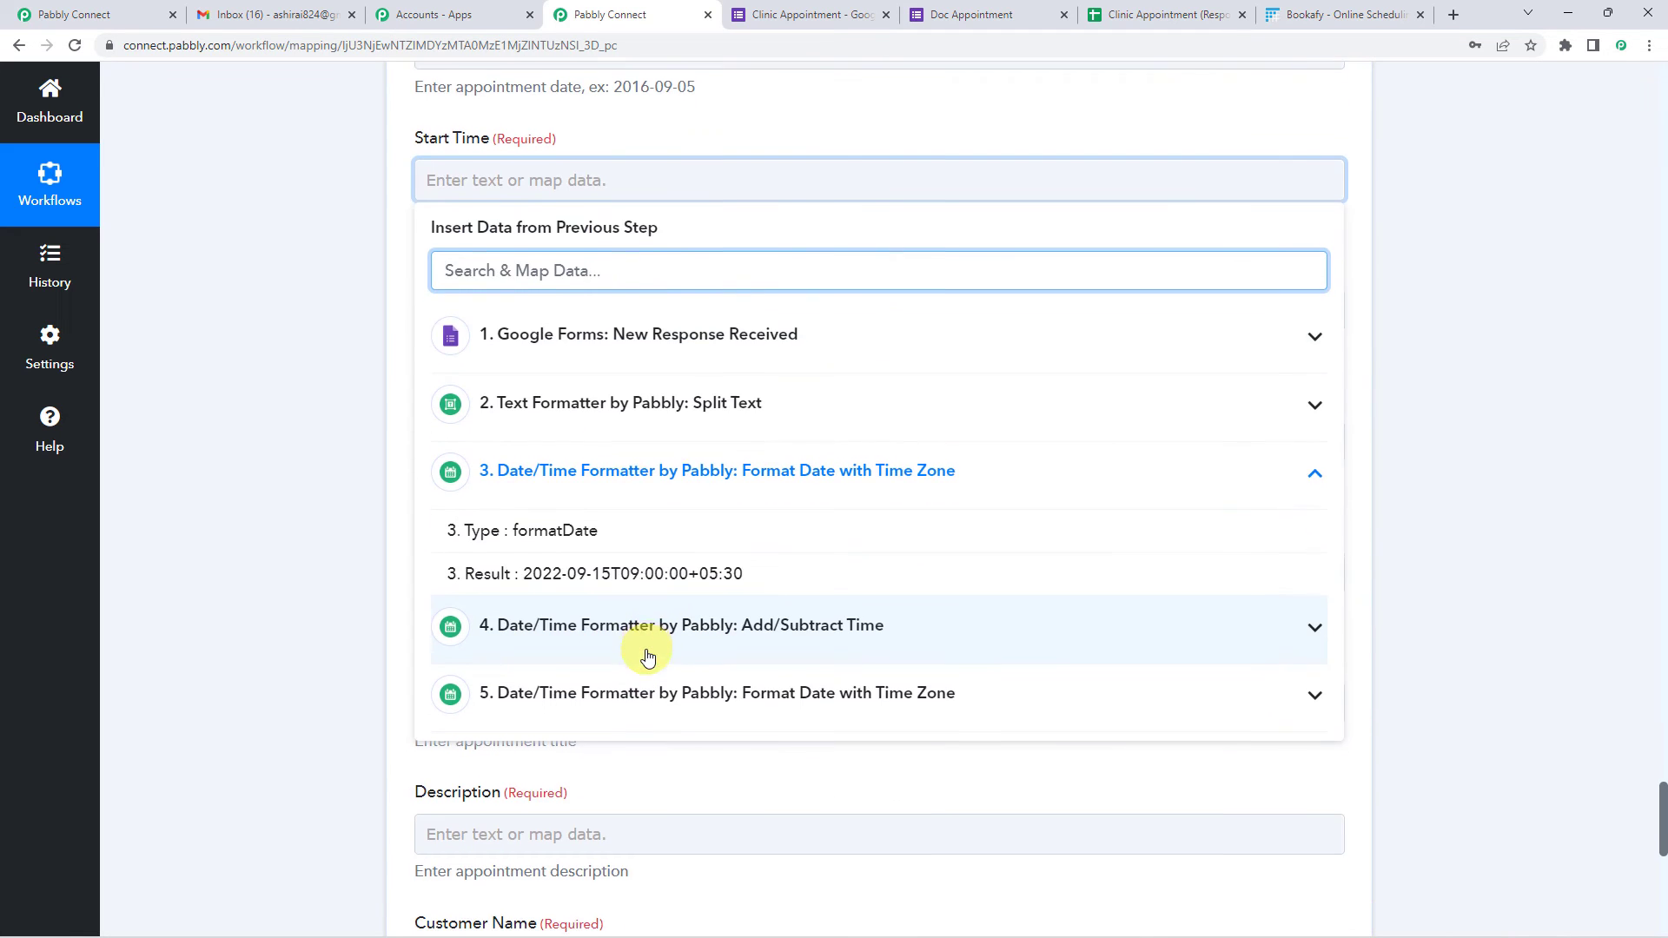
pyautogui.click(588, 573)
pyautogui.click(351, 257)
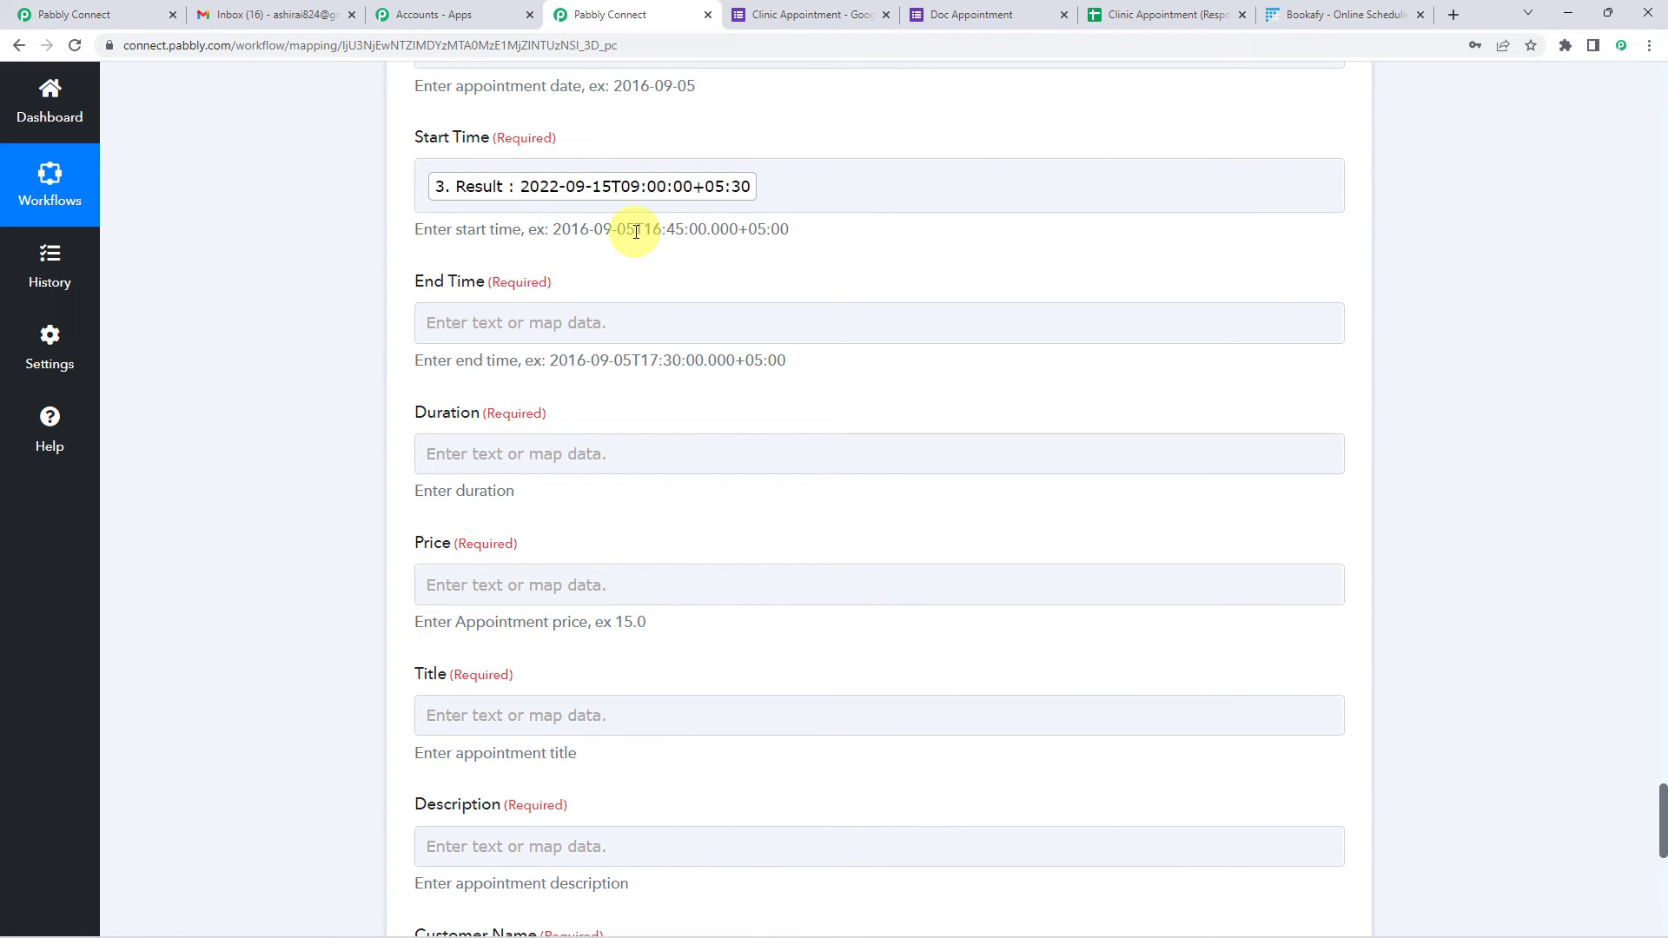
pyautogui.moveTo(641, 227); pyautogui.dragTo(808, 227)
pyautogui.click(681, 264)
# - Map the appointment's End Time to the Result of step 5, Format Date with Time Zone
pyautogui.click(533, 324)
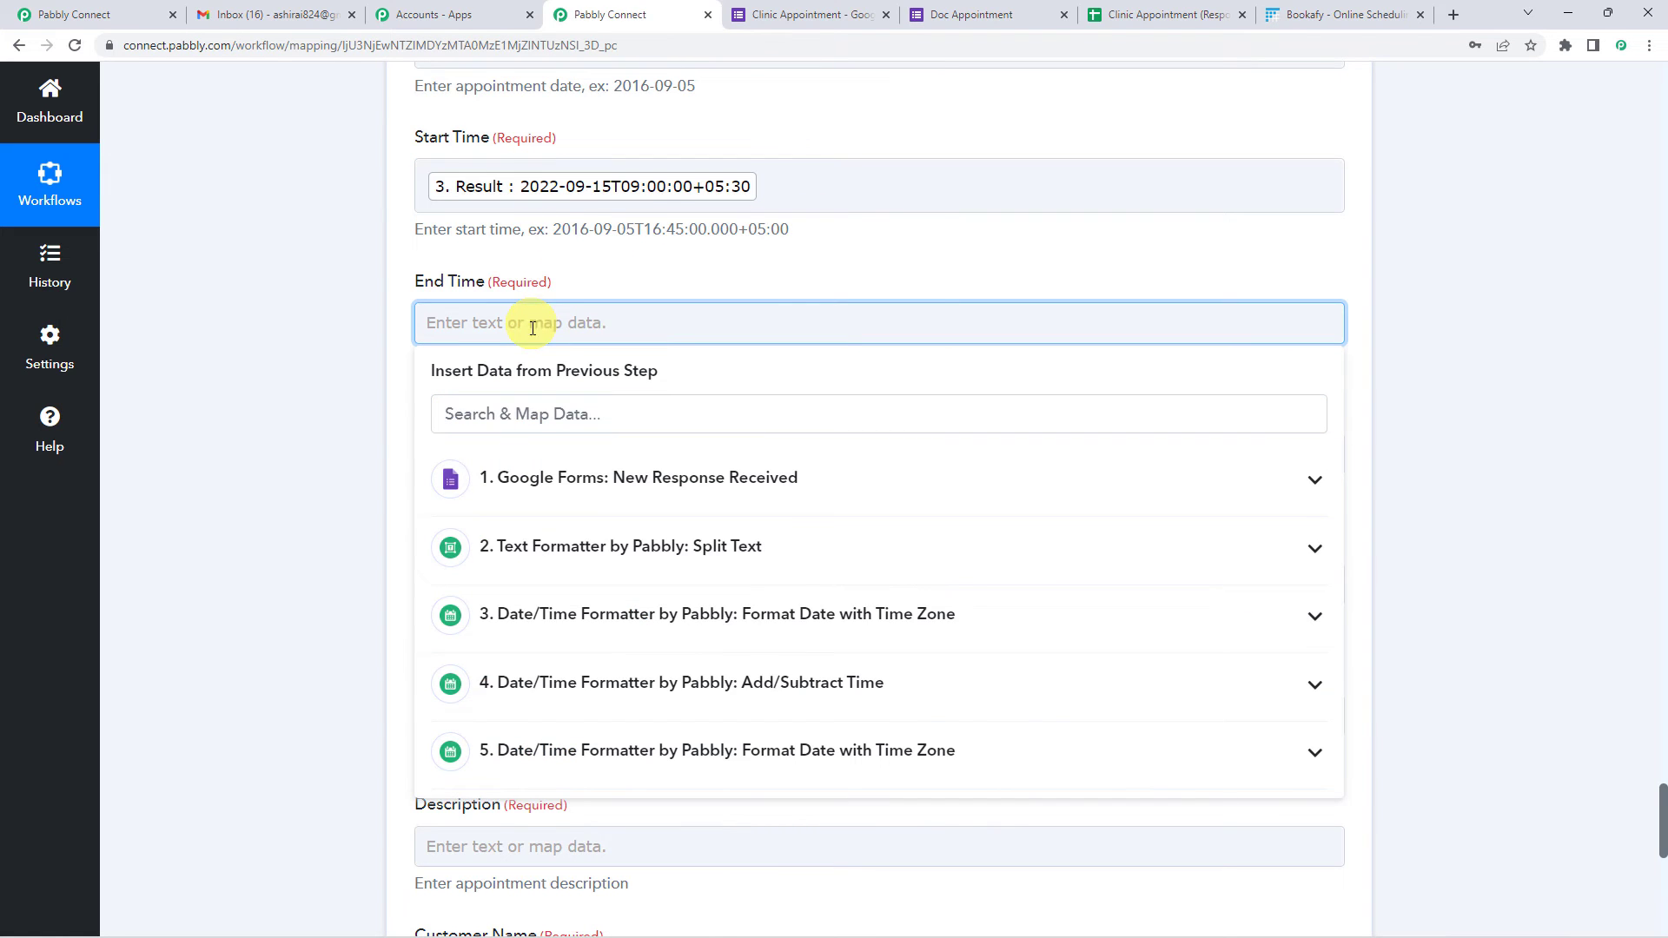
pyautogui.click(590, 769)
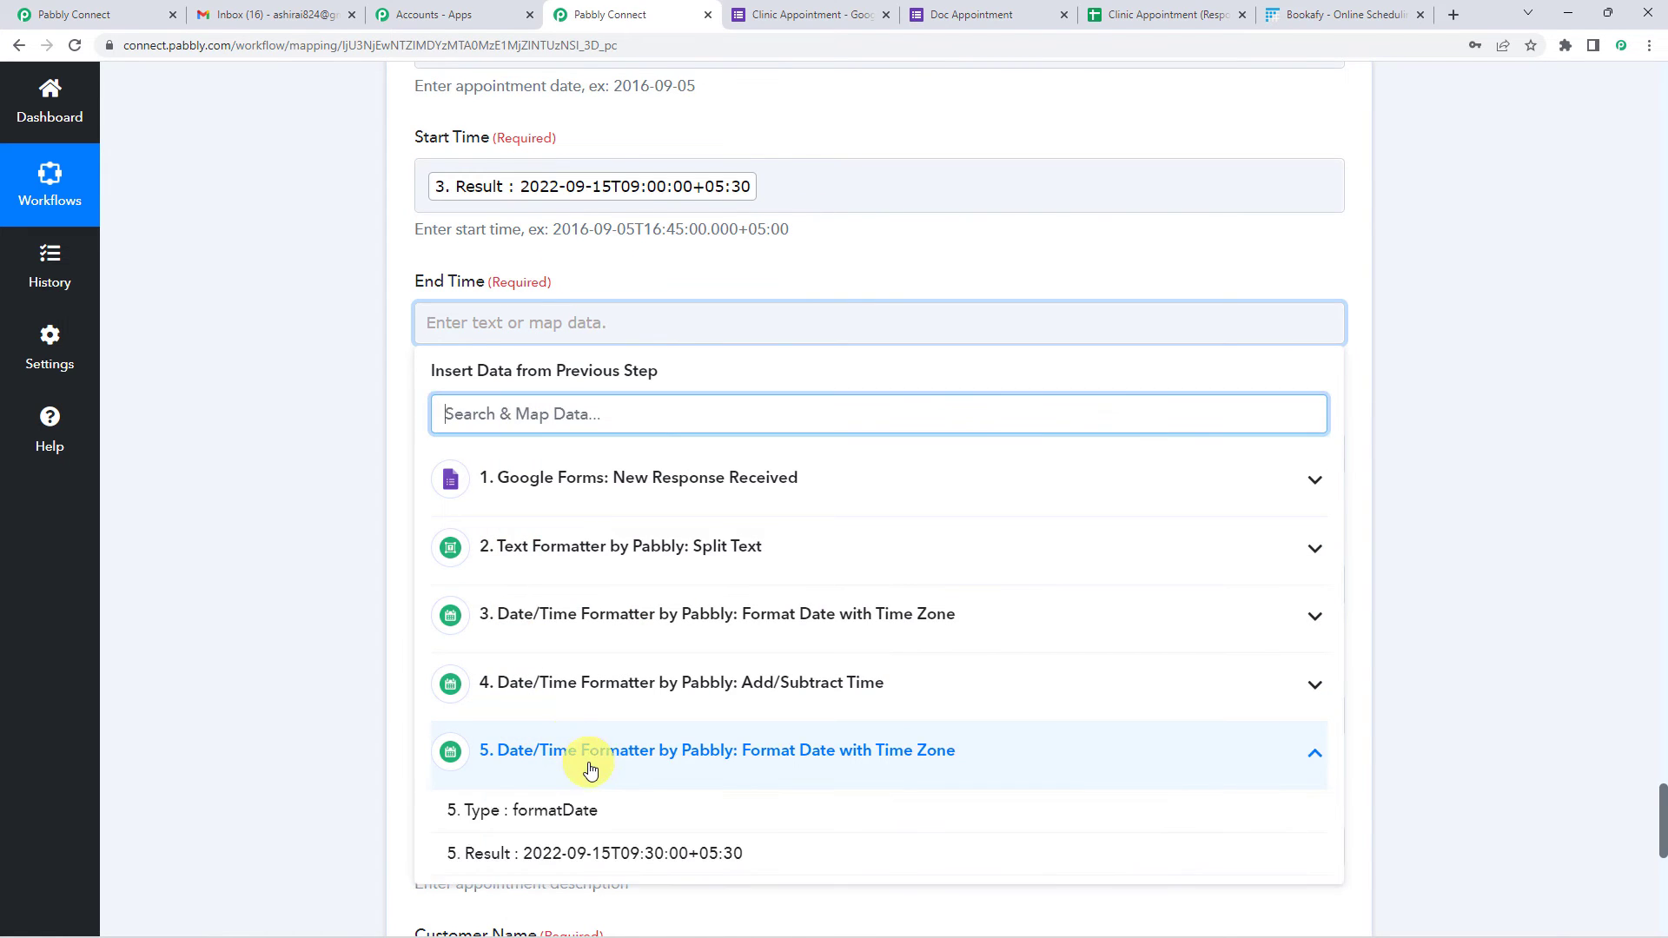
pyautogui.click(660, 858)
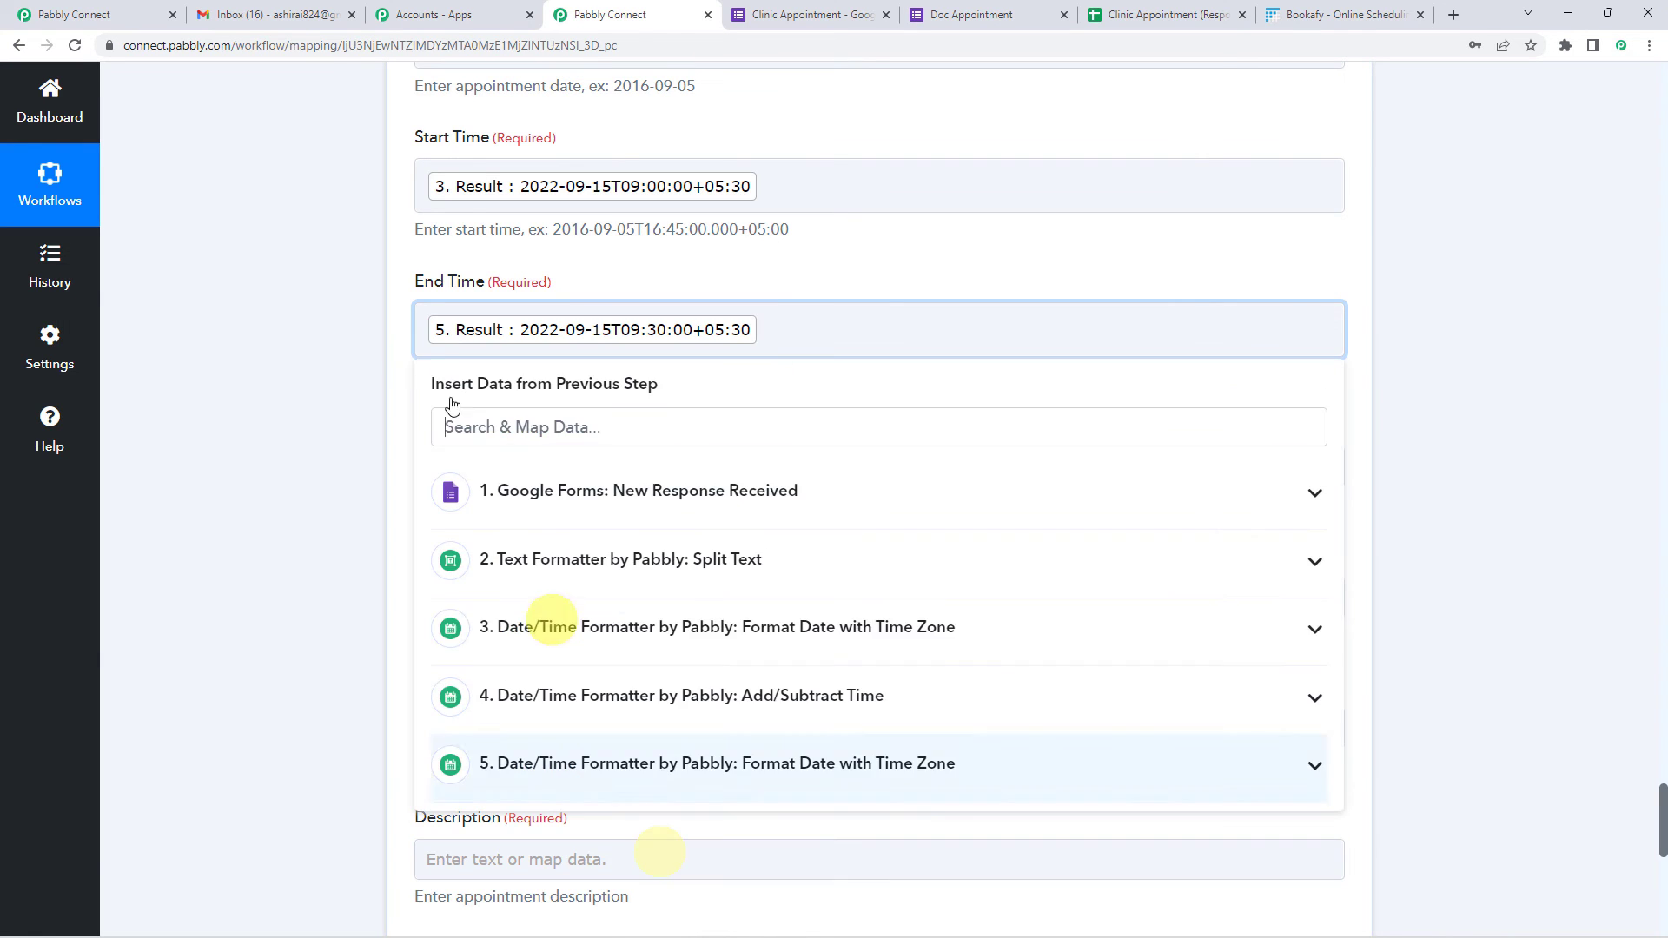
pyautogui.click(398, 331)
pyautogui.scroll(3, 398, 331)
pyautogui.scroll(-1, 365, 603)
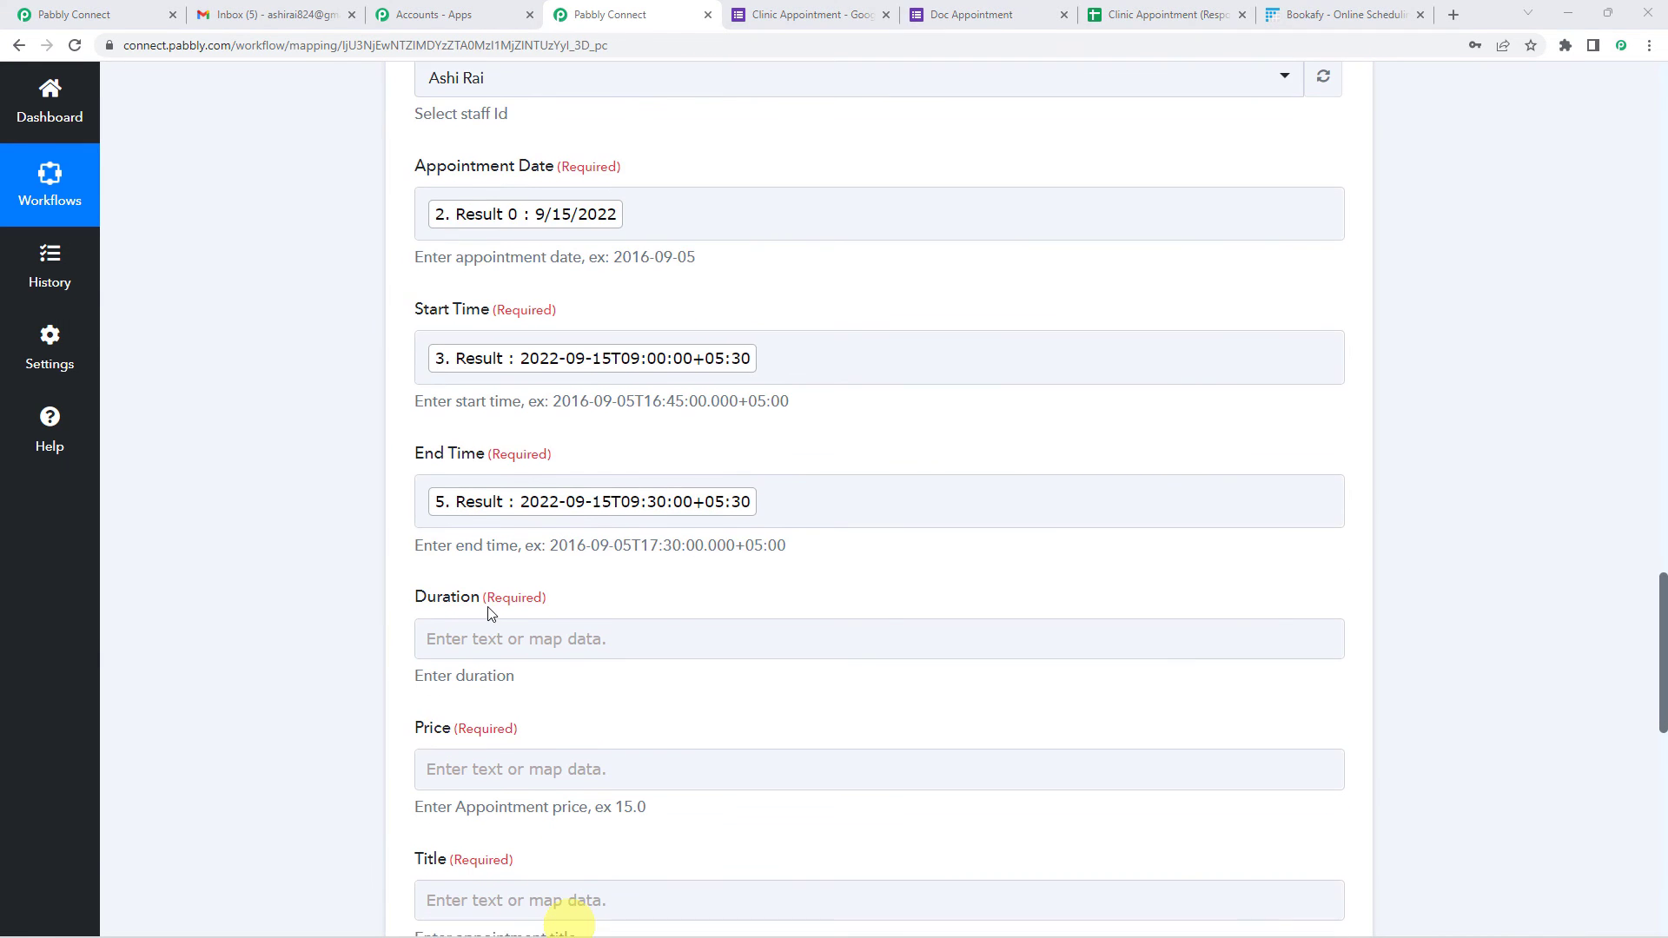
# - Set the appointment's Duration to 30 minutes
pyautogui.click(475, 637)
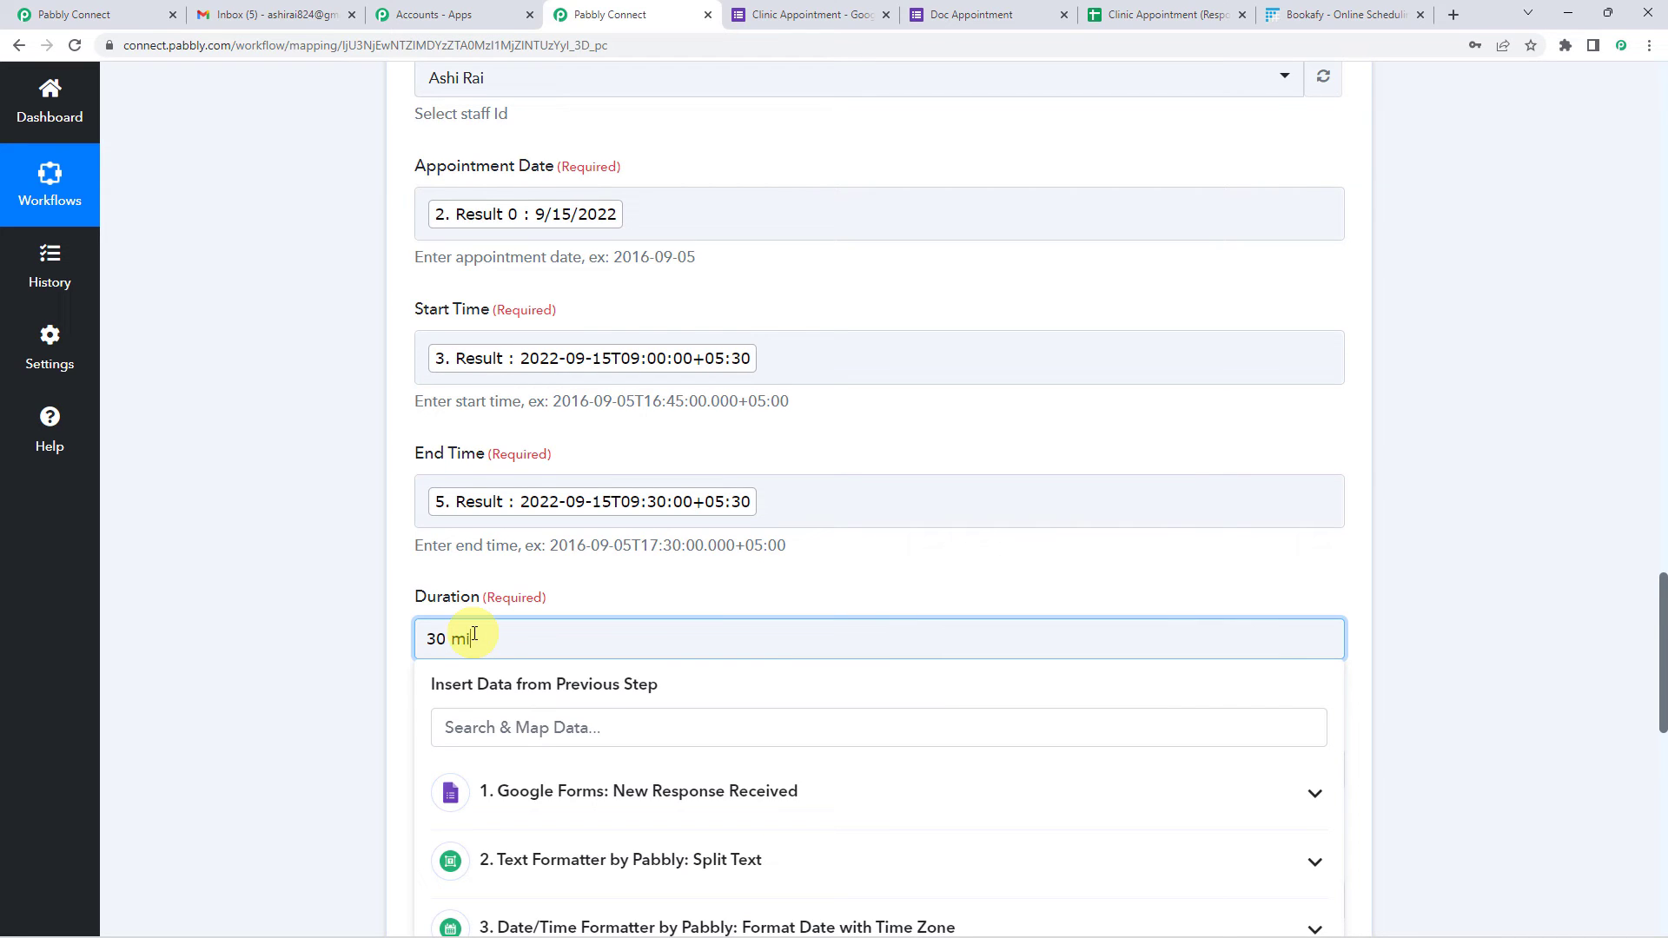
pyautogui.write('30 minutes')
pyautogui.click(376, 600)
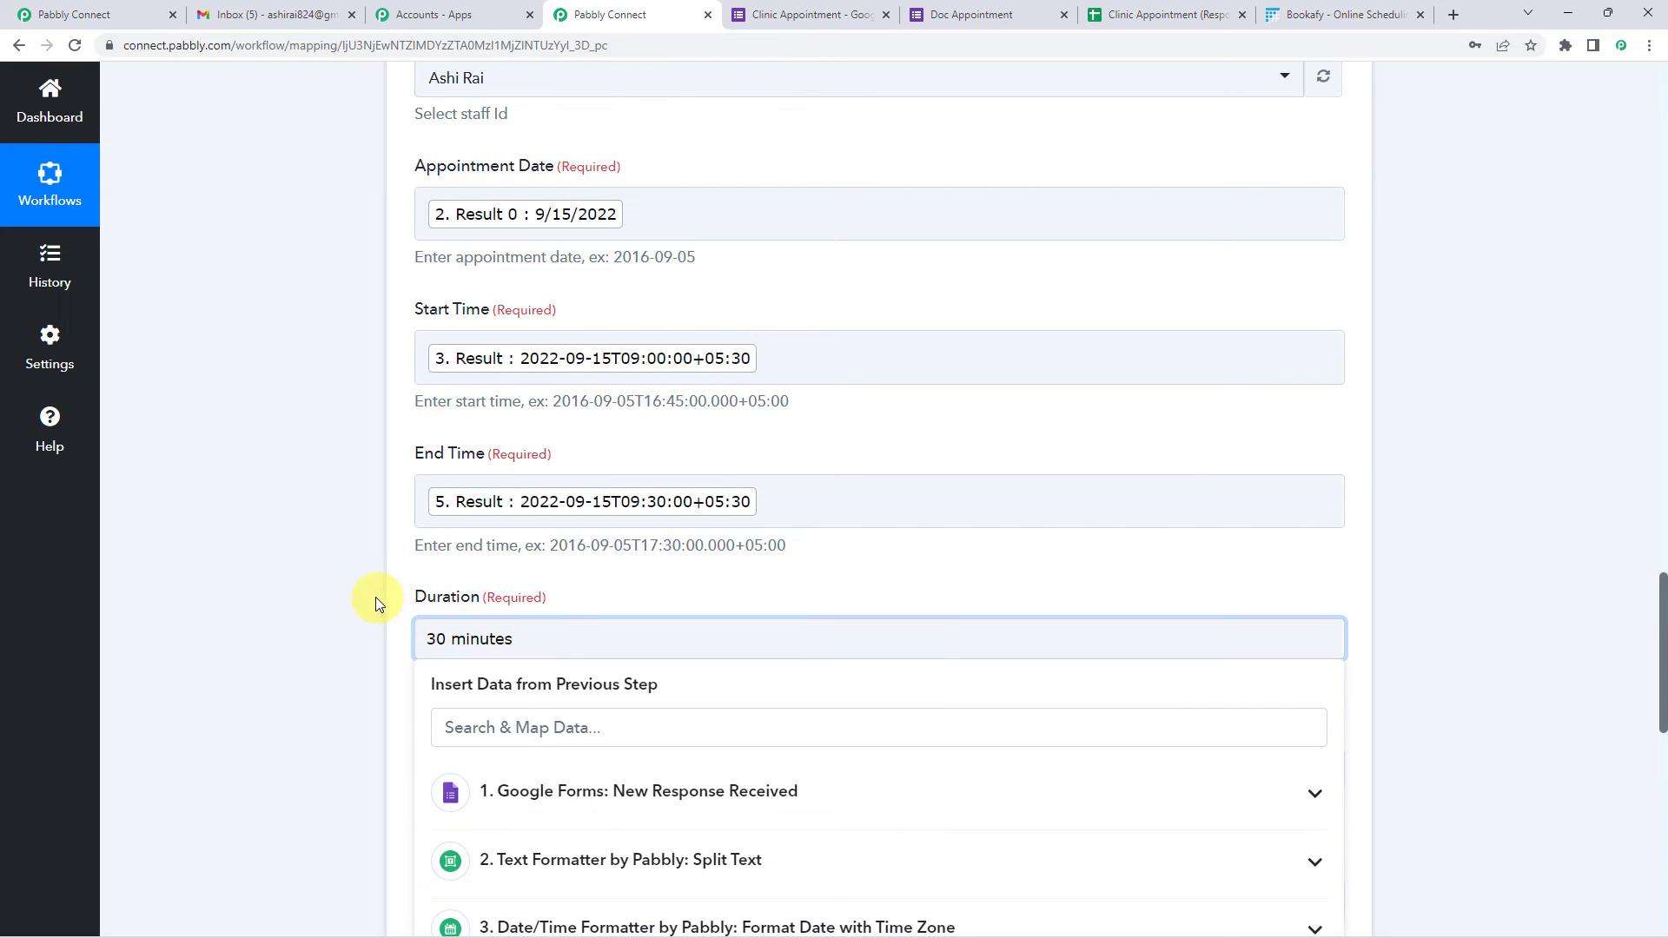
# - Check the example format for the Appointment Date and remove the mapped Split Text date from that field
pyautogui.scroll(1, 375, 597)
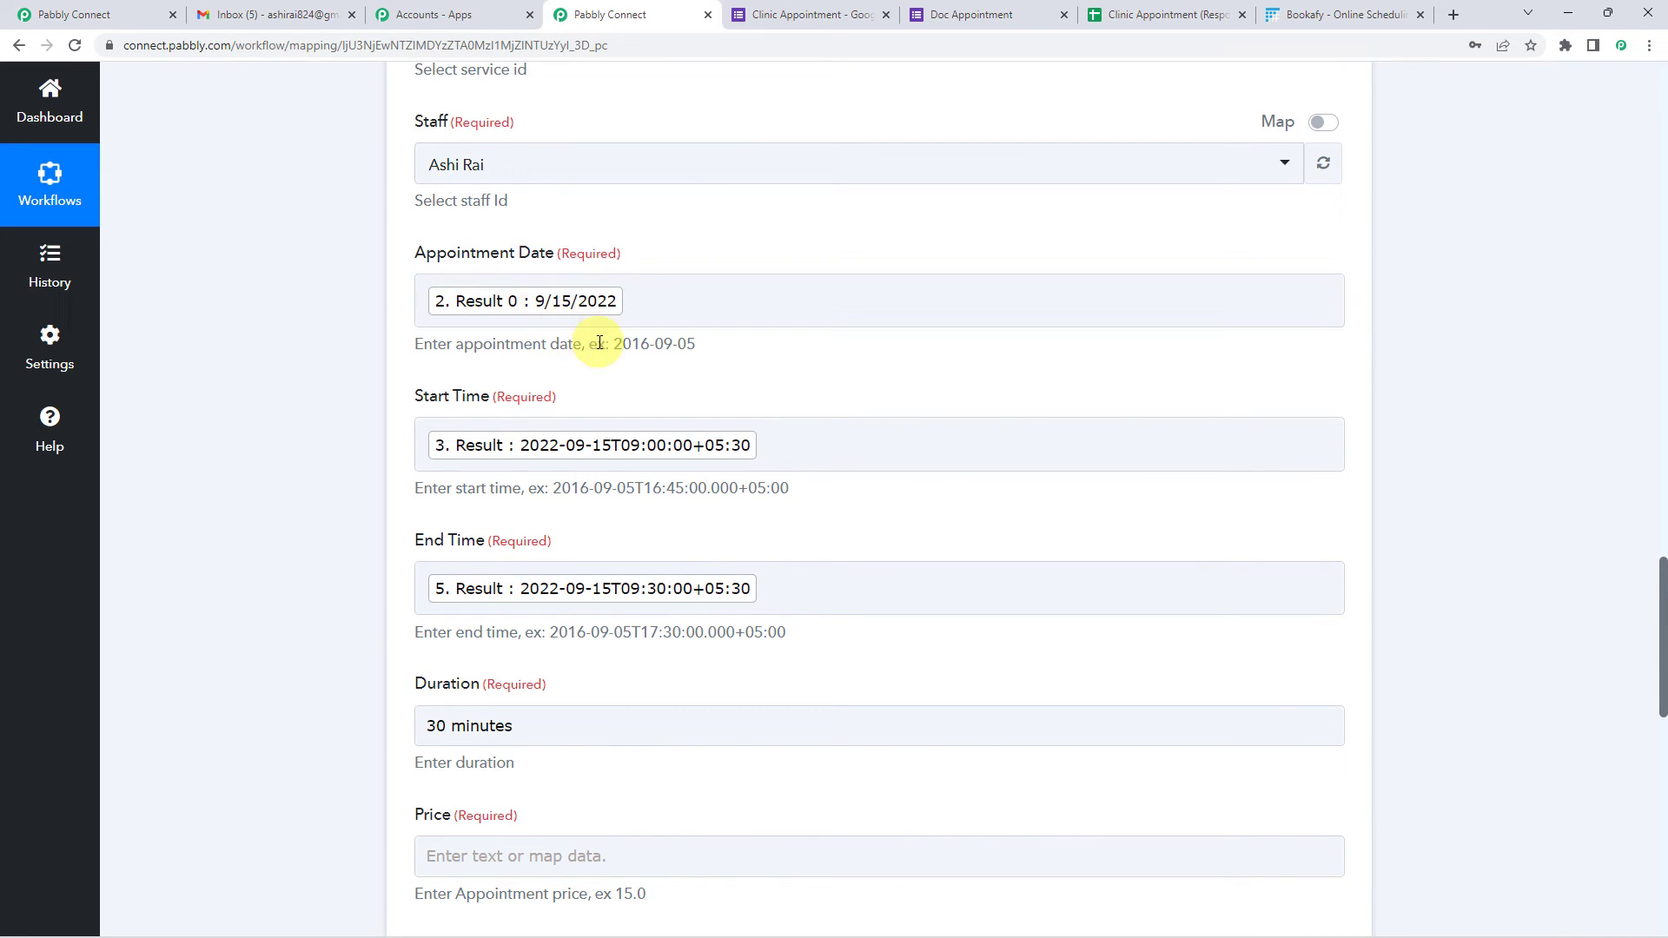
pyautogui.moveTo(609, 343); pyautogui.dragTo(700, 342)
pyautogui.click(628, 348)
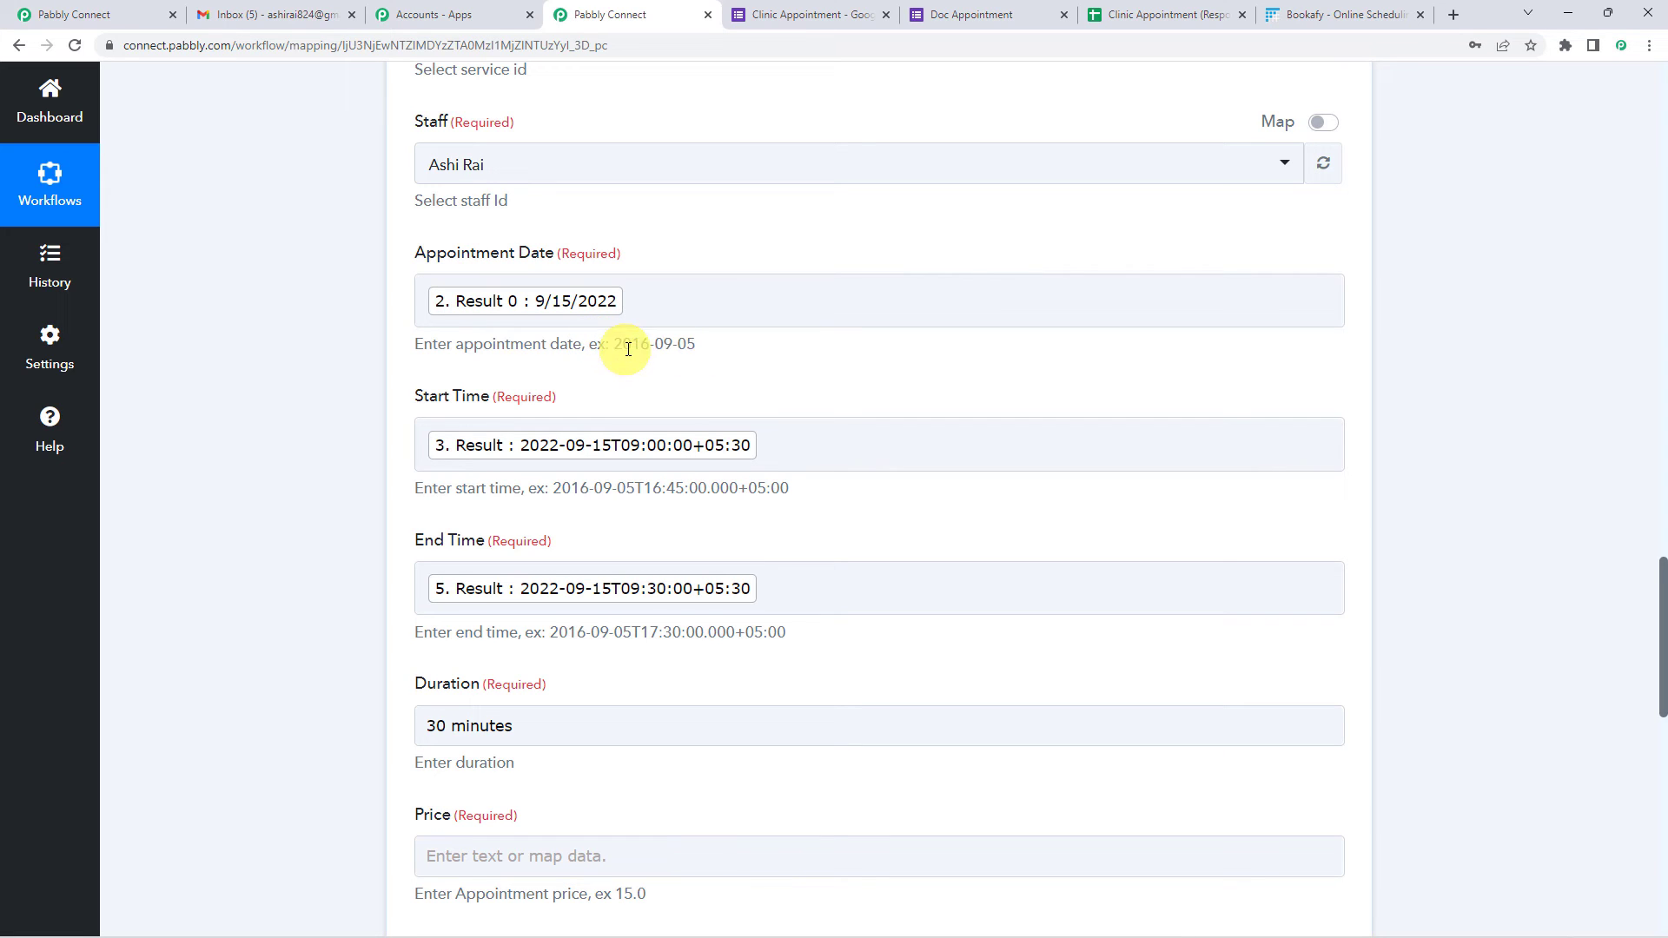
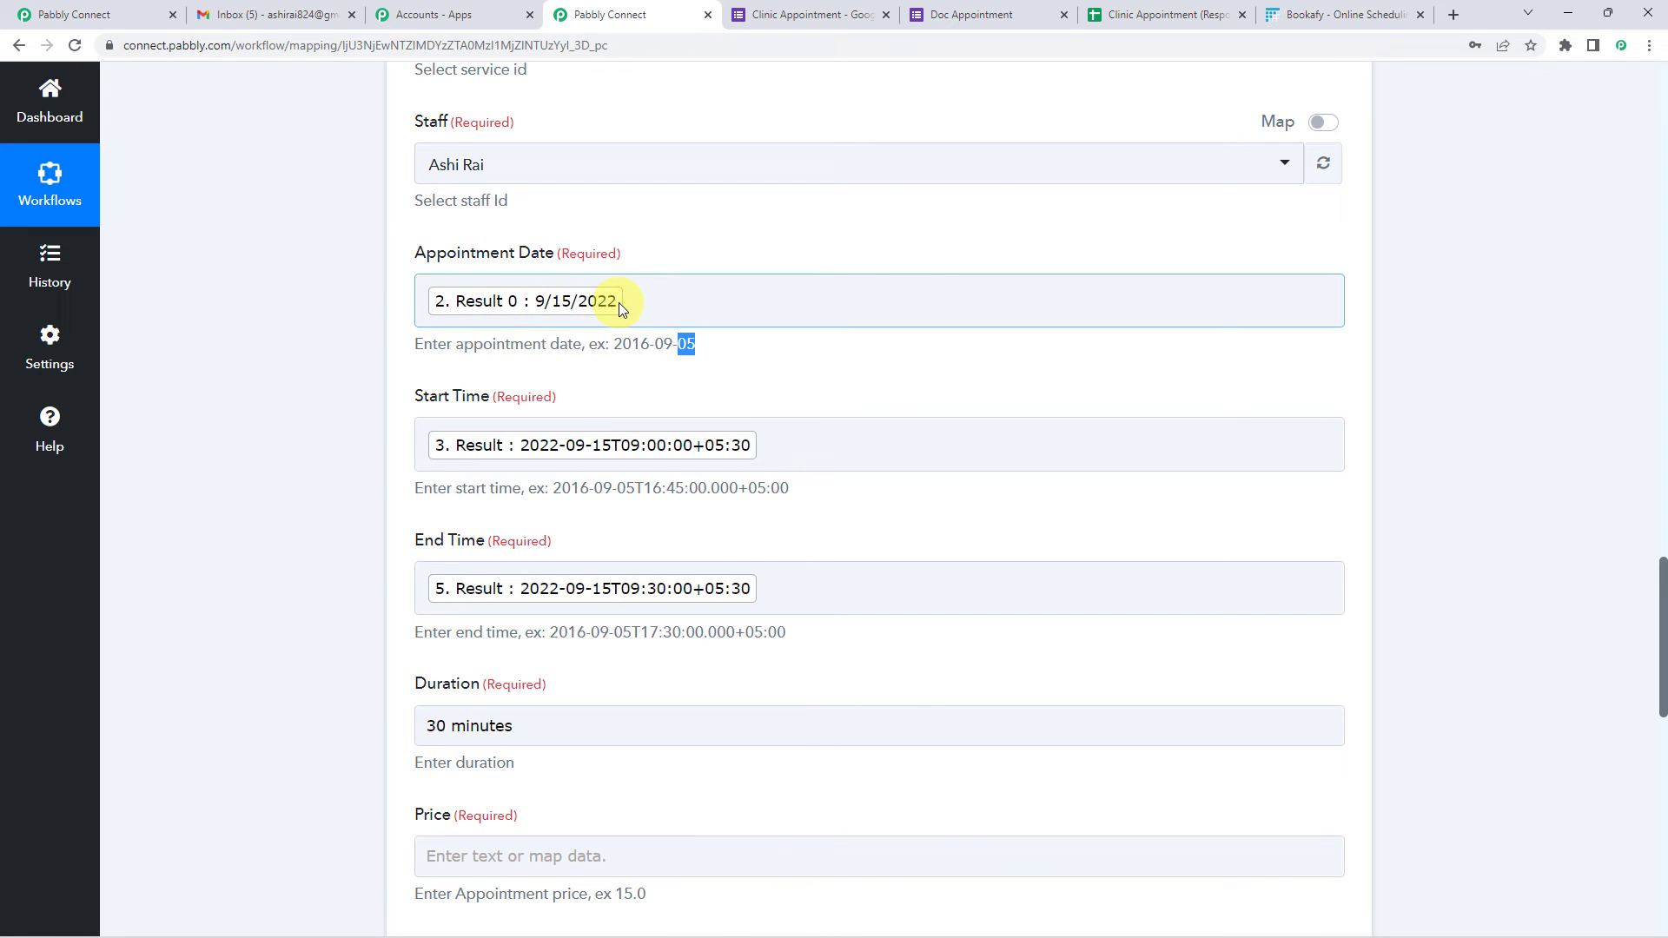
pyautogui.click(647, 303)
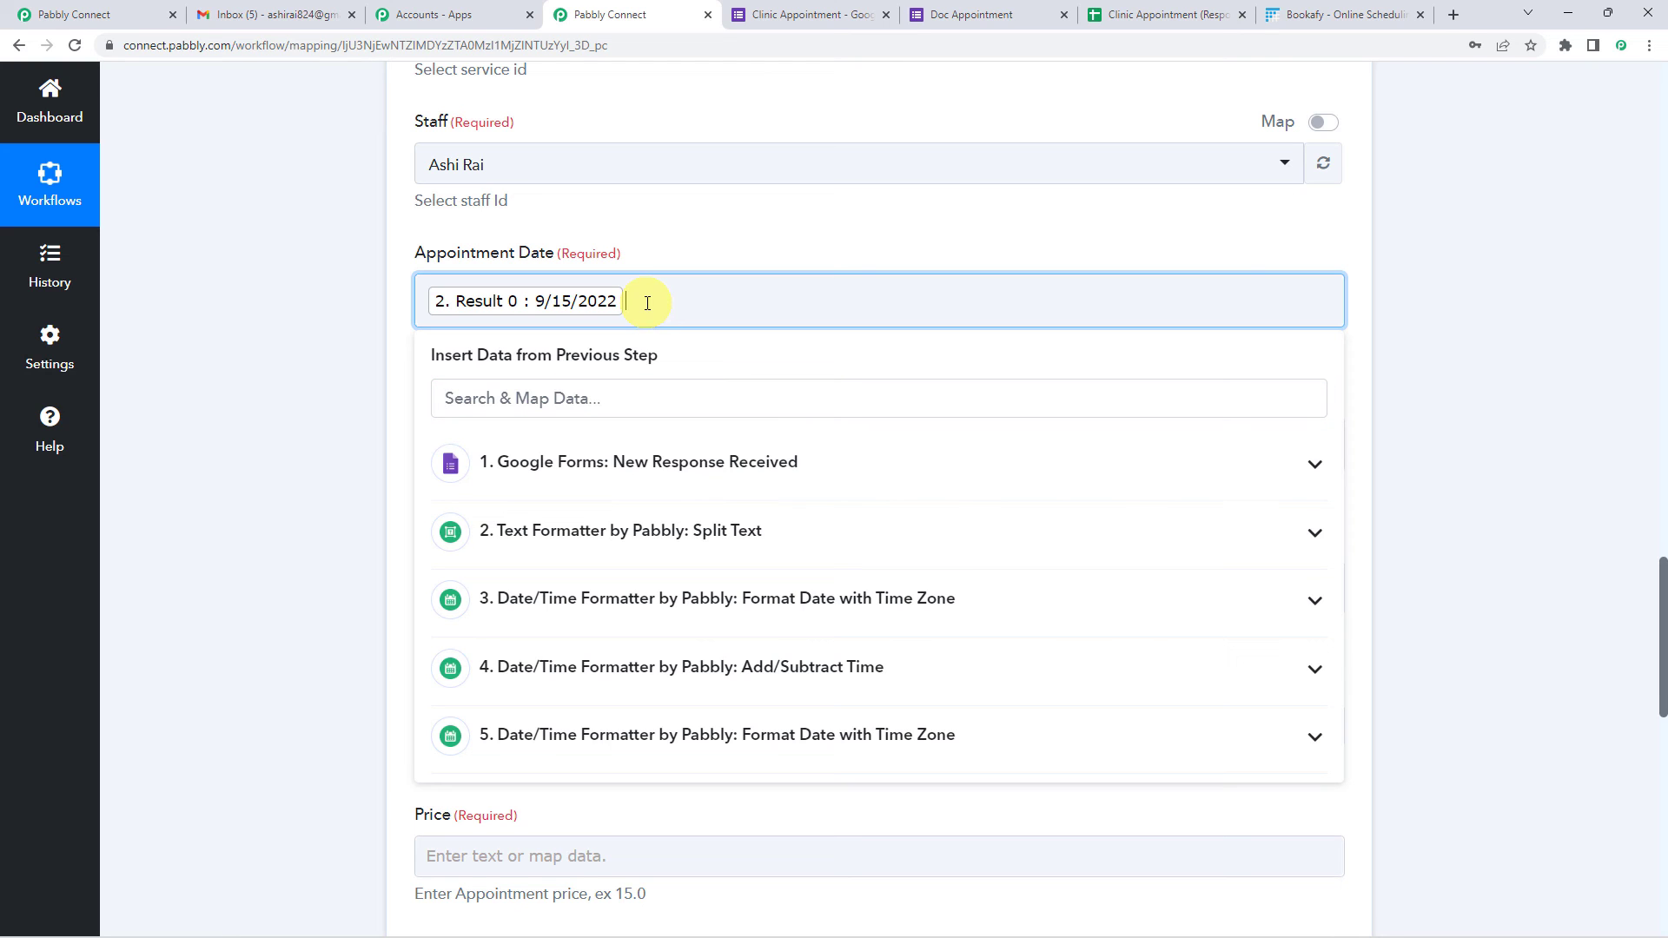
pyautogui.press('BackSpace')
pyautogui.click(323, 365)
# - Insert a Date/Time Formatter action with the Format Date Only event between step 5 and the Bookafy action, and connect it
pyautogui.scroll(2, 324, 365)
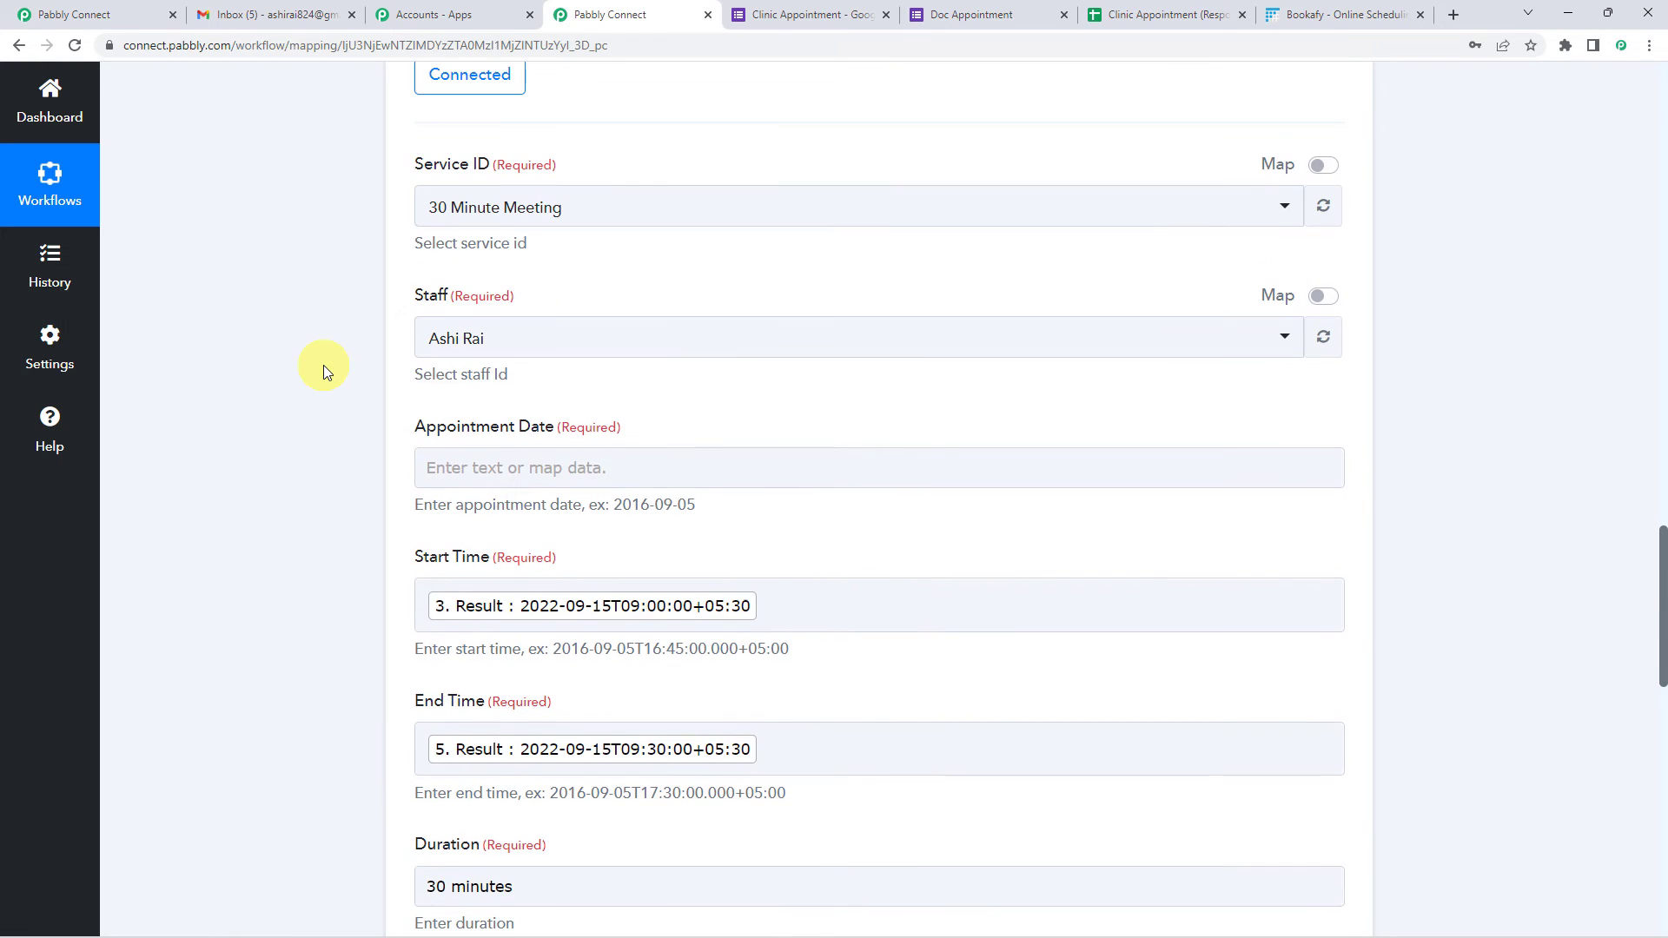
pyautogui.scroll(5, 342, 457)
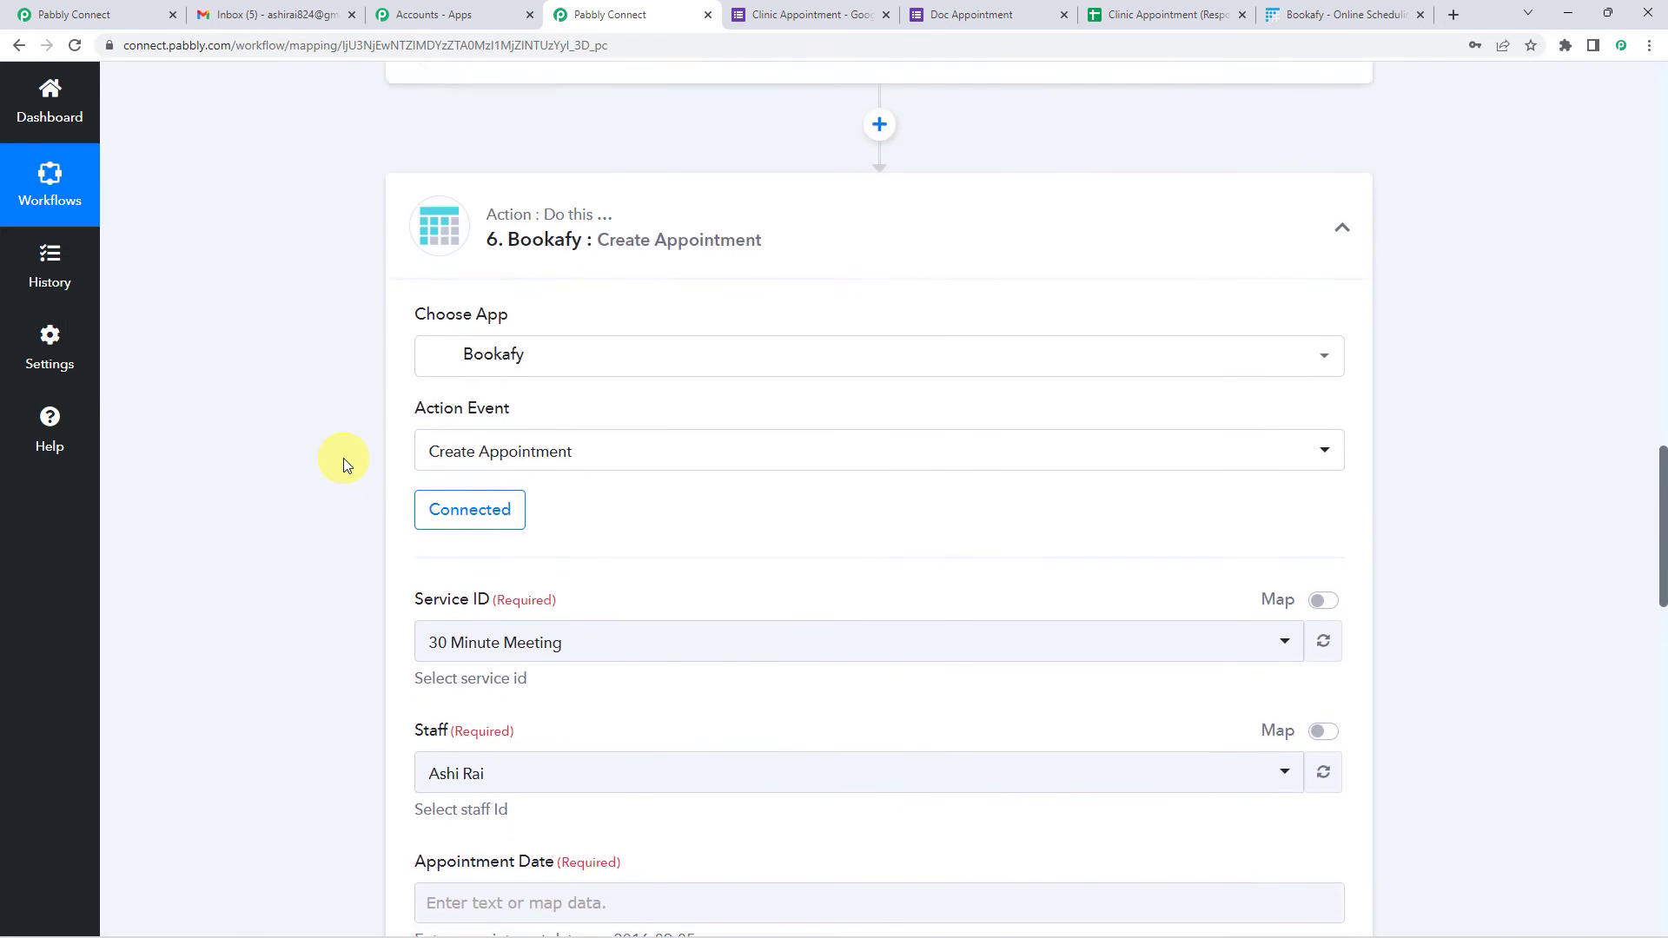
pyautogui.scroll(1, 343, 456)
pyautogui.click(879, 210)
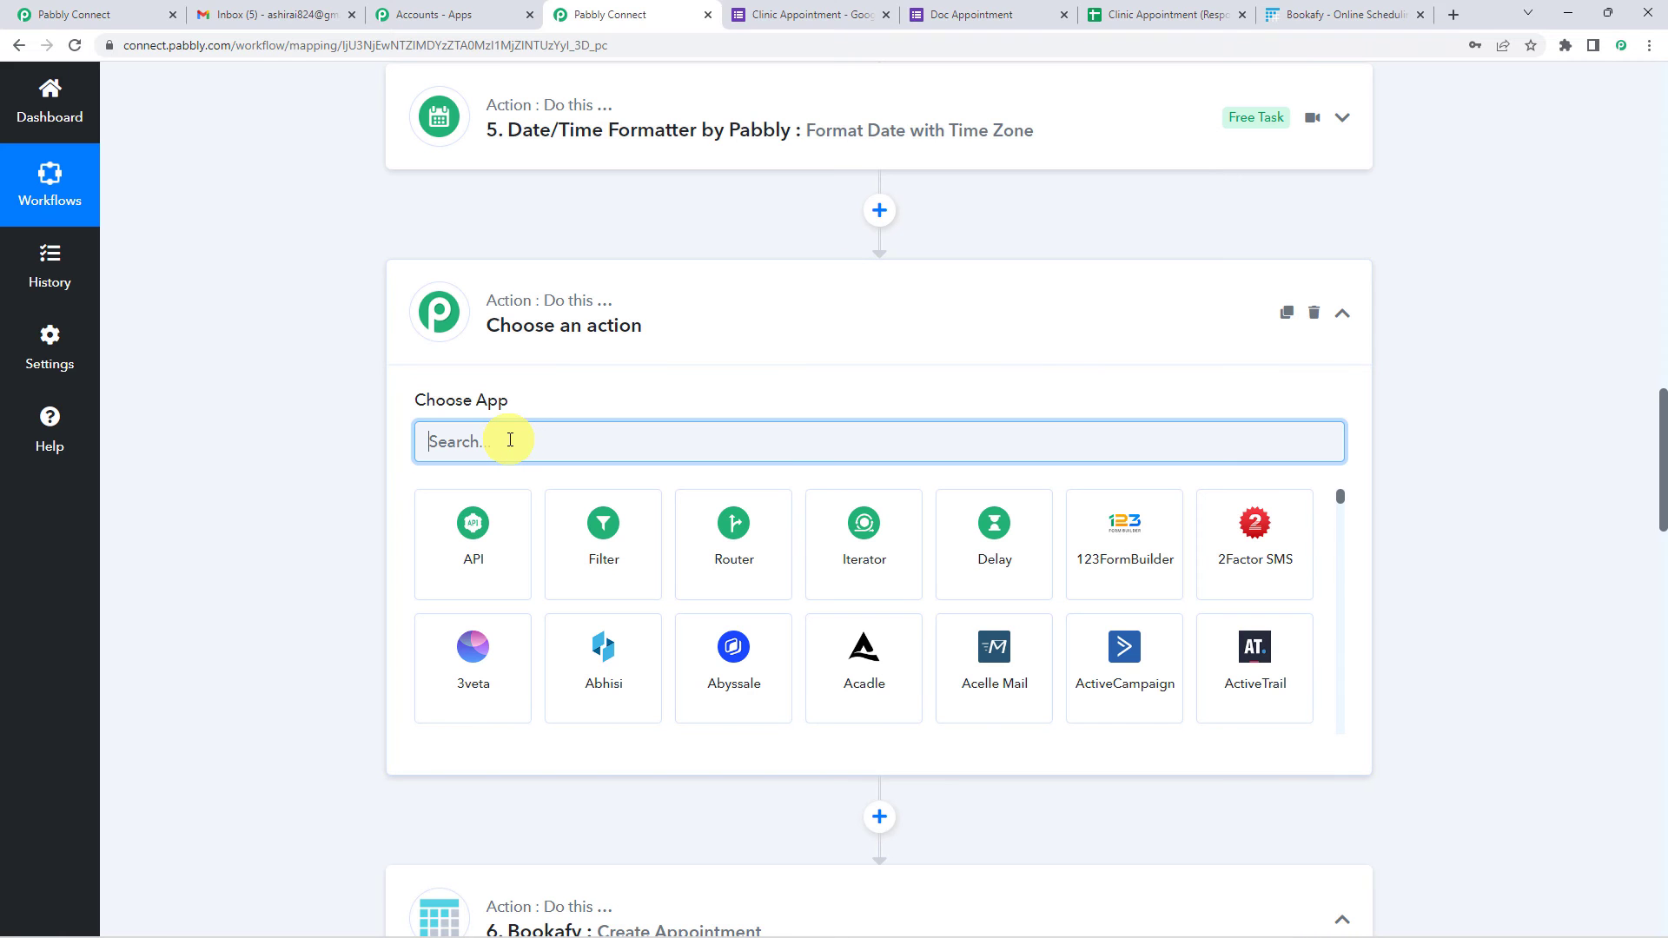
pyautogui.write('dat')
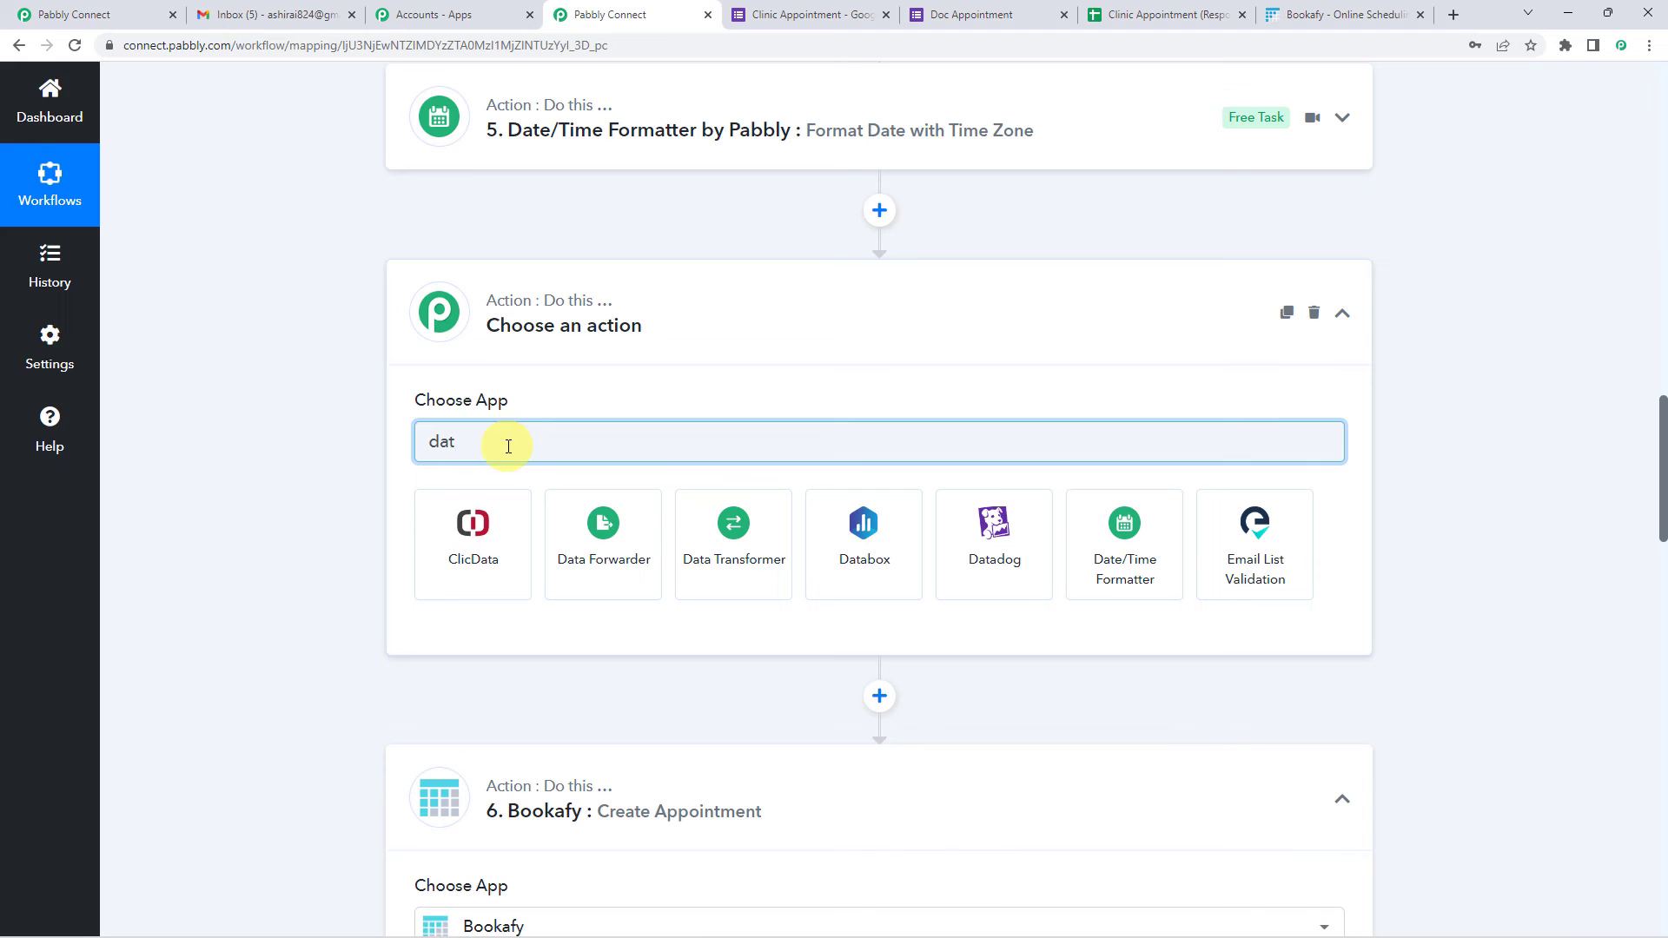
pyautogui.write('e')
pyautogui.click(500, 551)
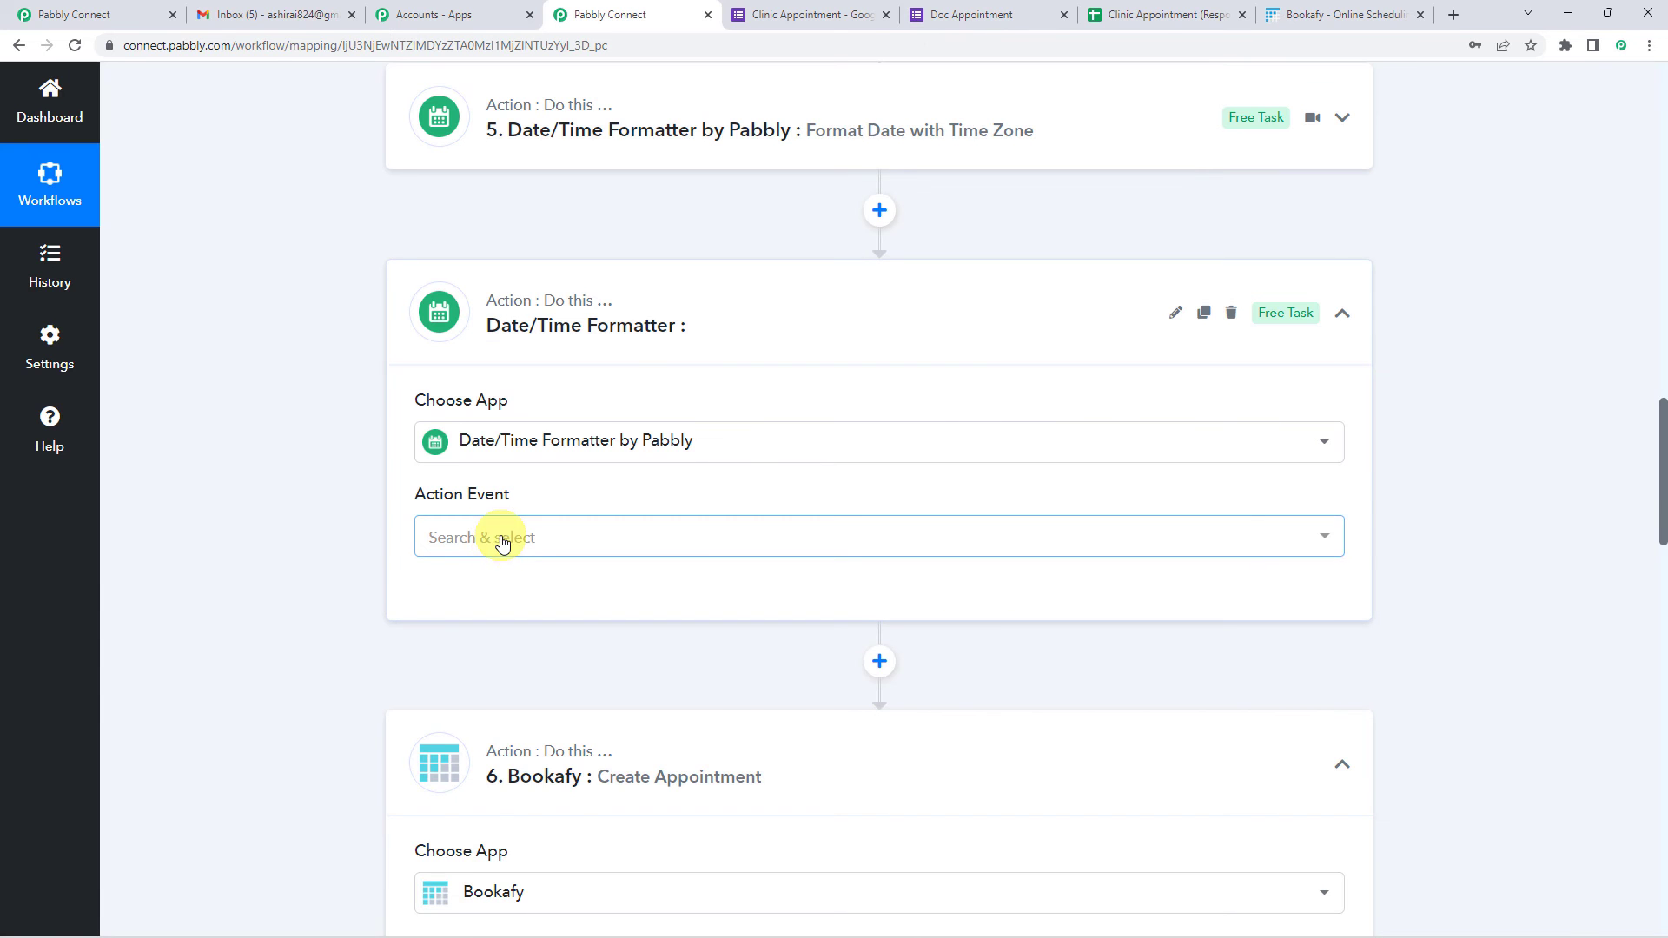
pyautogui.click(499, 537)
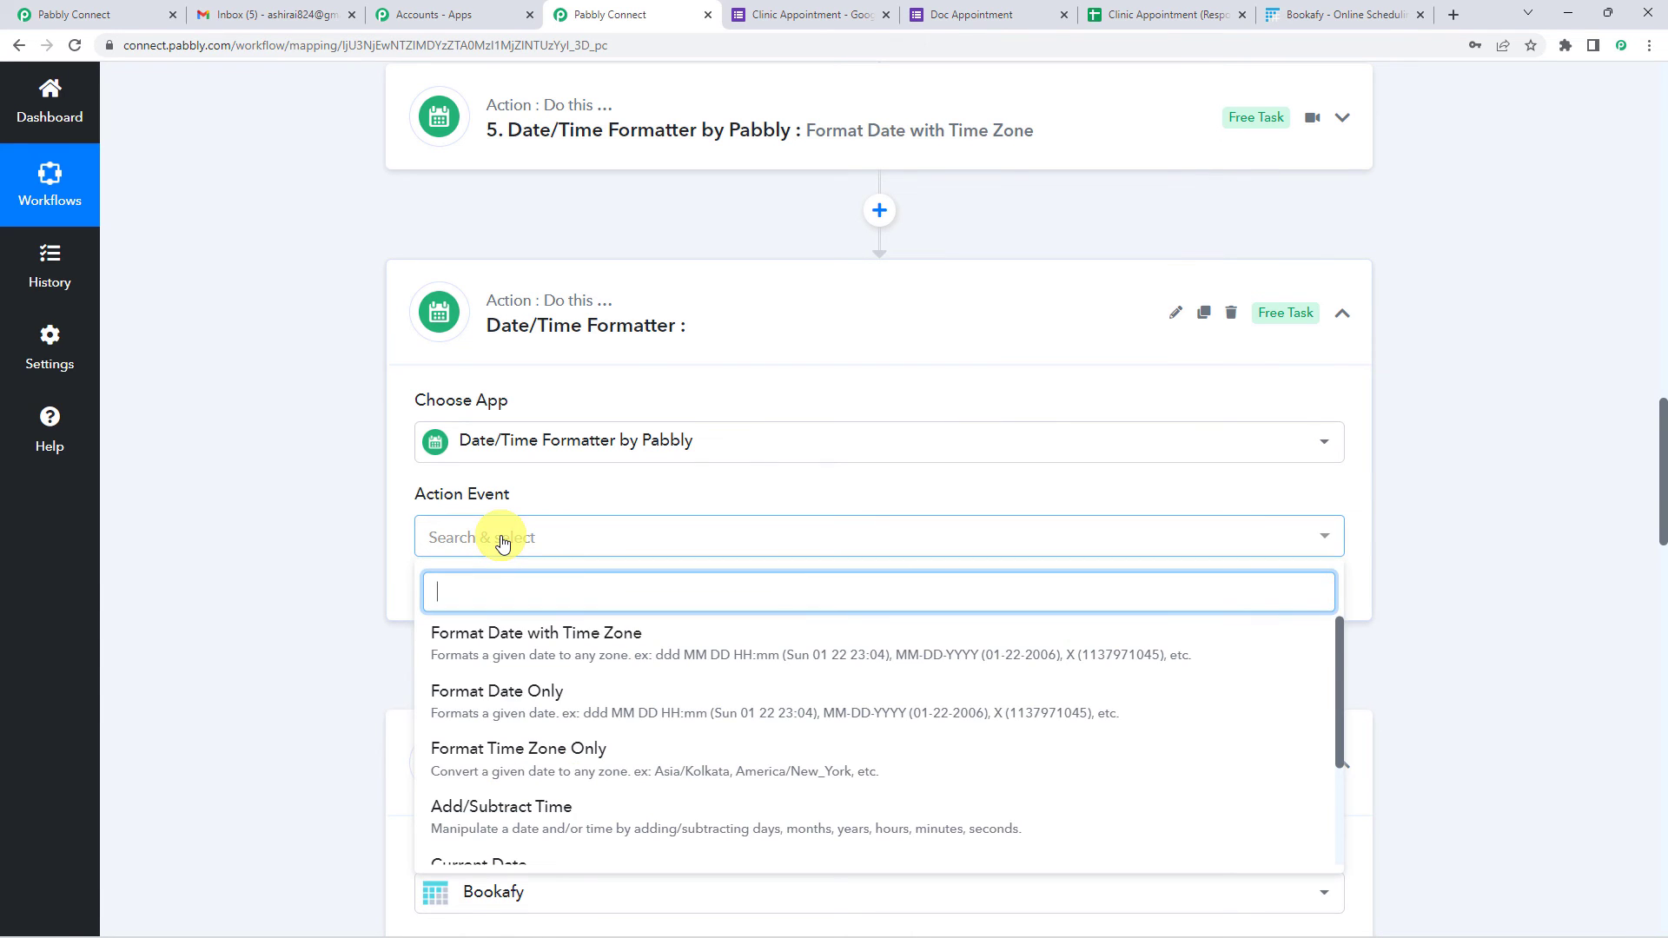
pyautogui.click(468, 696)
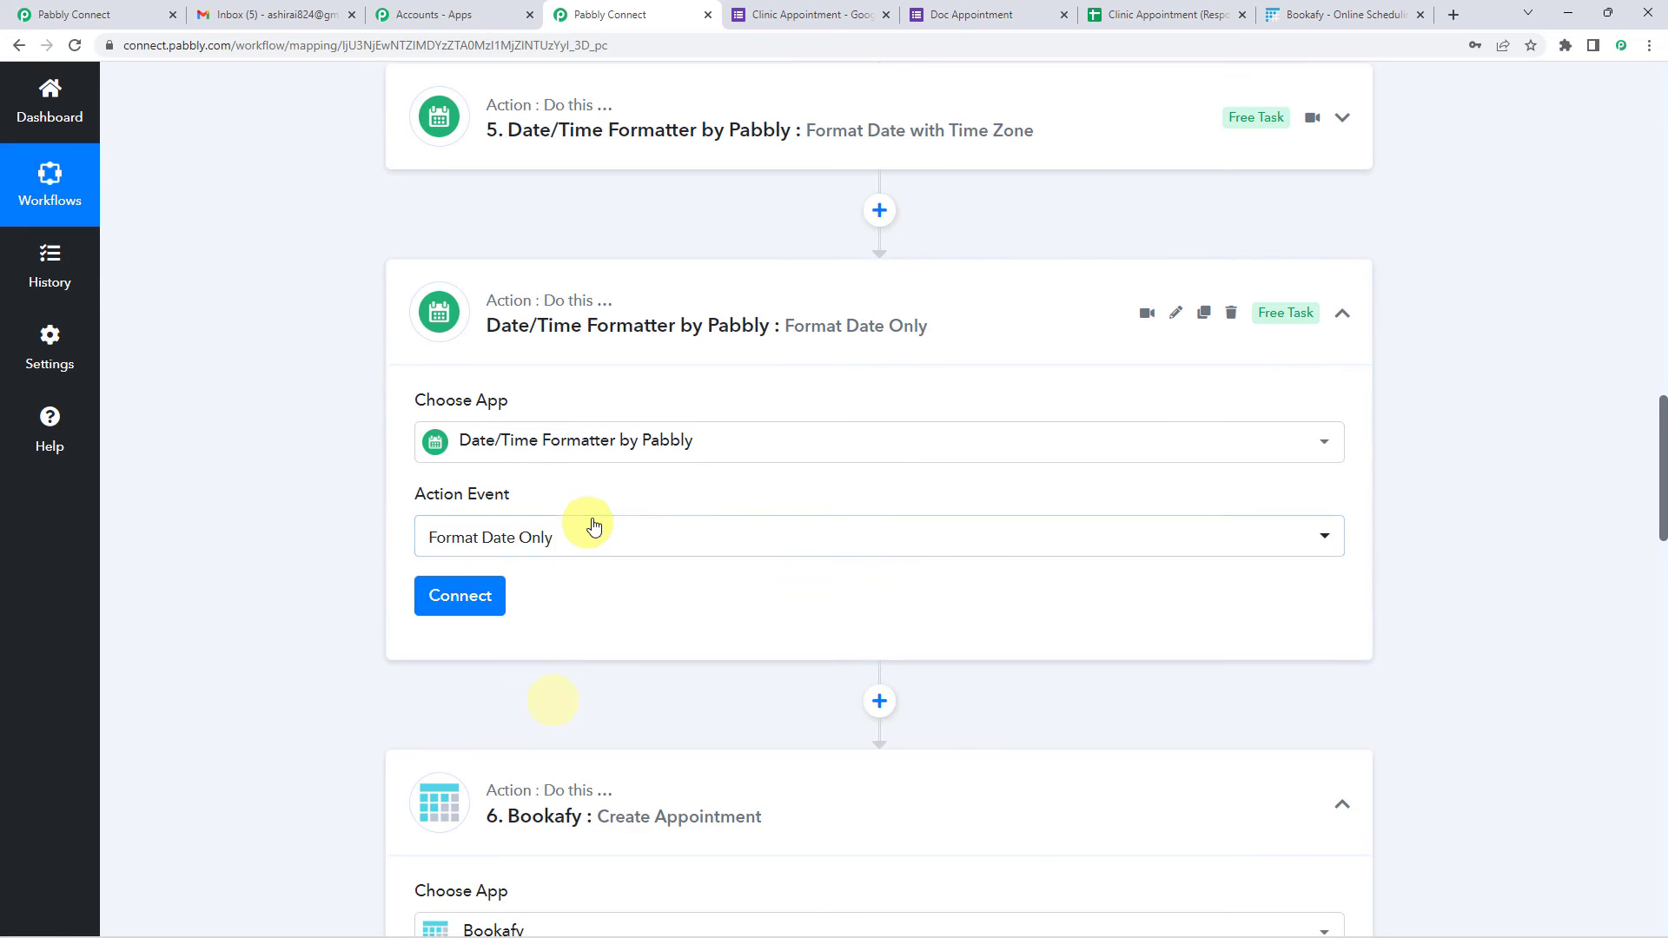
pyautogui.scroll(-1, 556, 521)
pyautogui.click(495, 504)
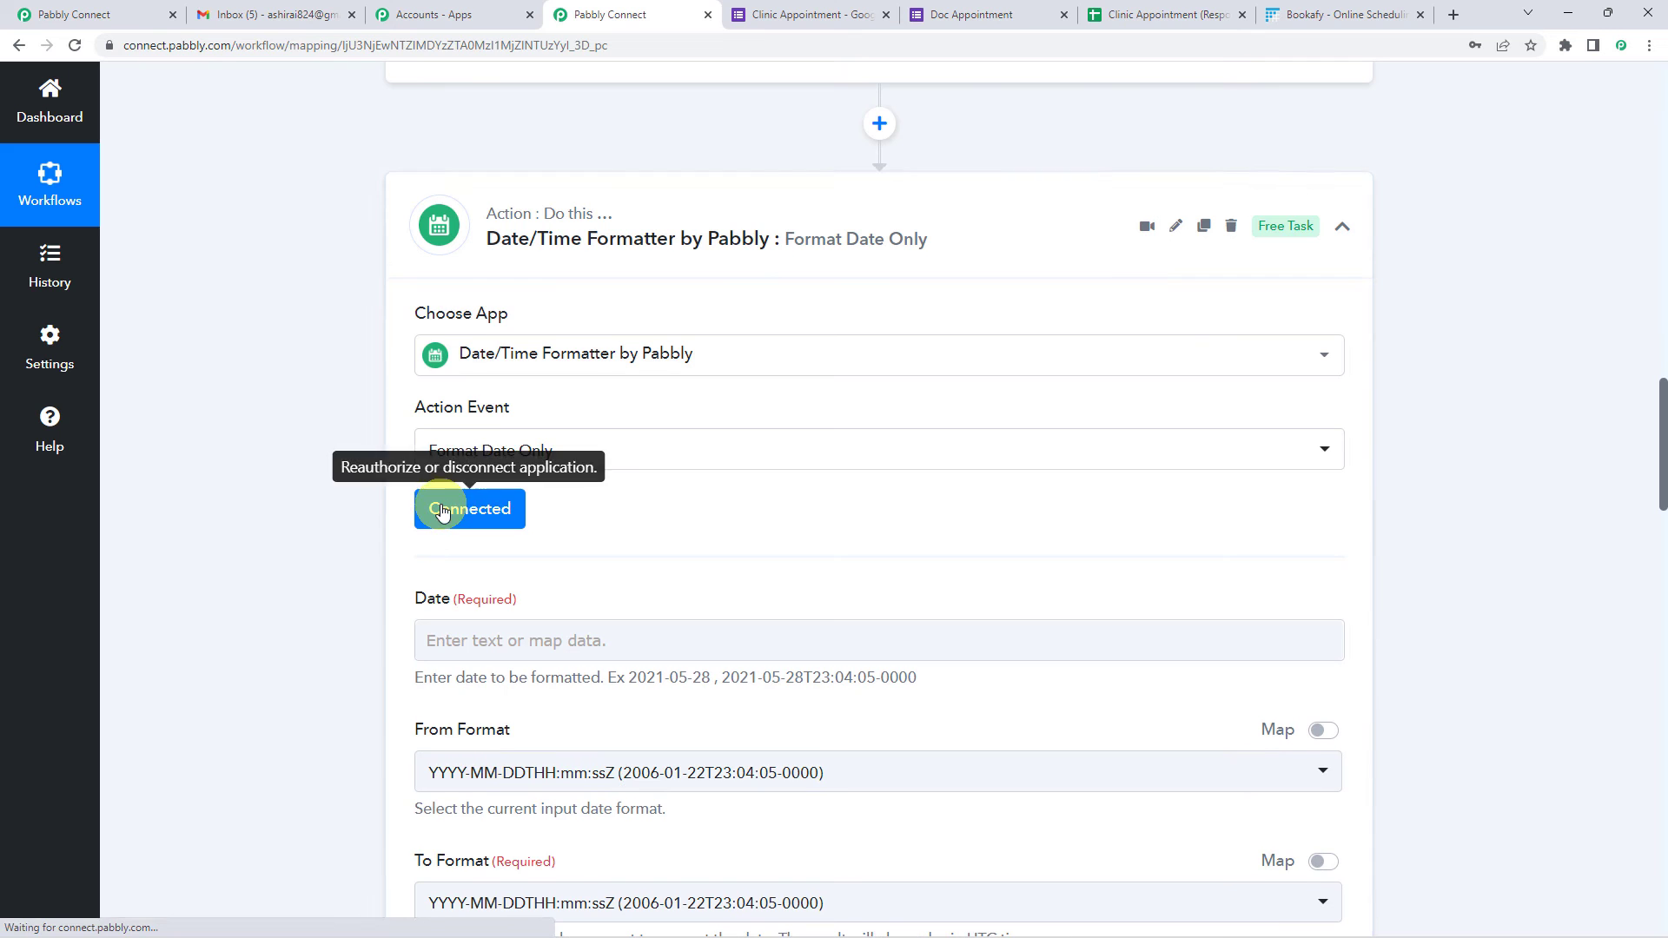
# - Map the Format Date Only action's Date to Result 0 of the Split Text step
pyautogui.scroll(-2, 522, 504)
pyautogui.click(516, 462)
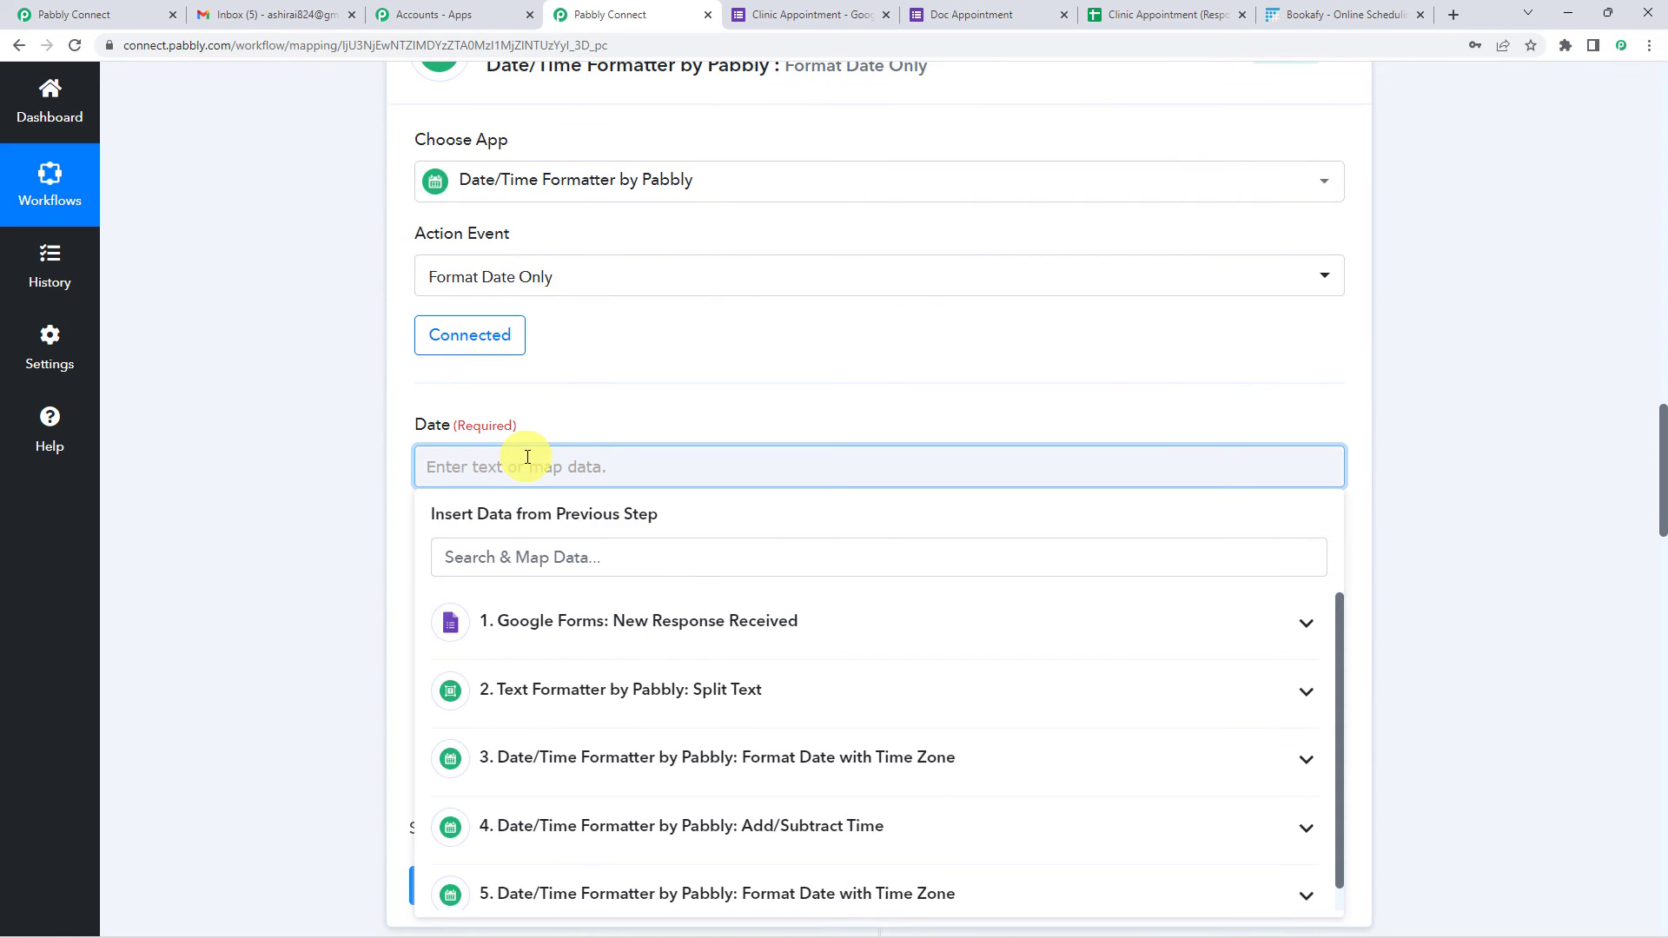
pyautogui.scroll(-1, 539, 451)
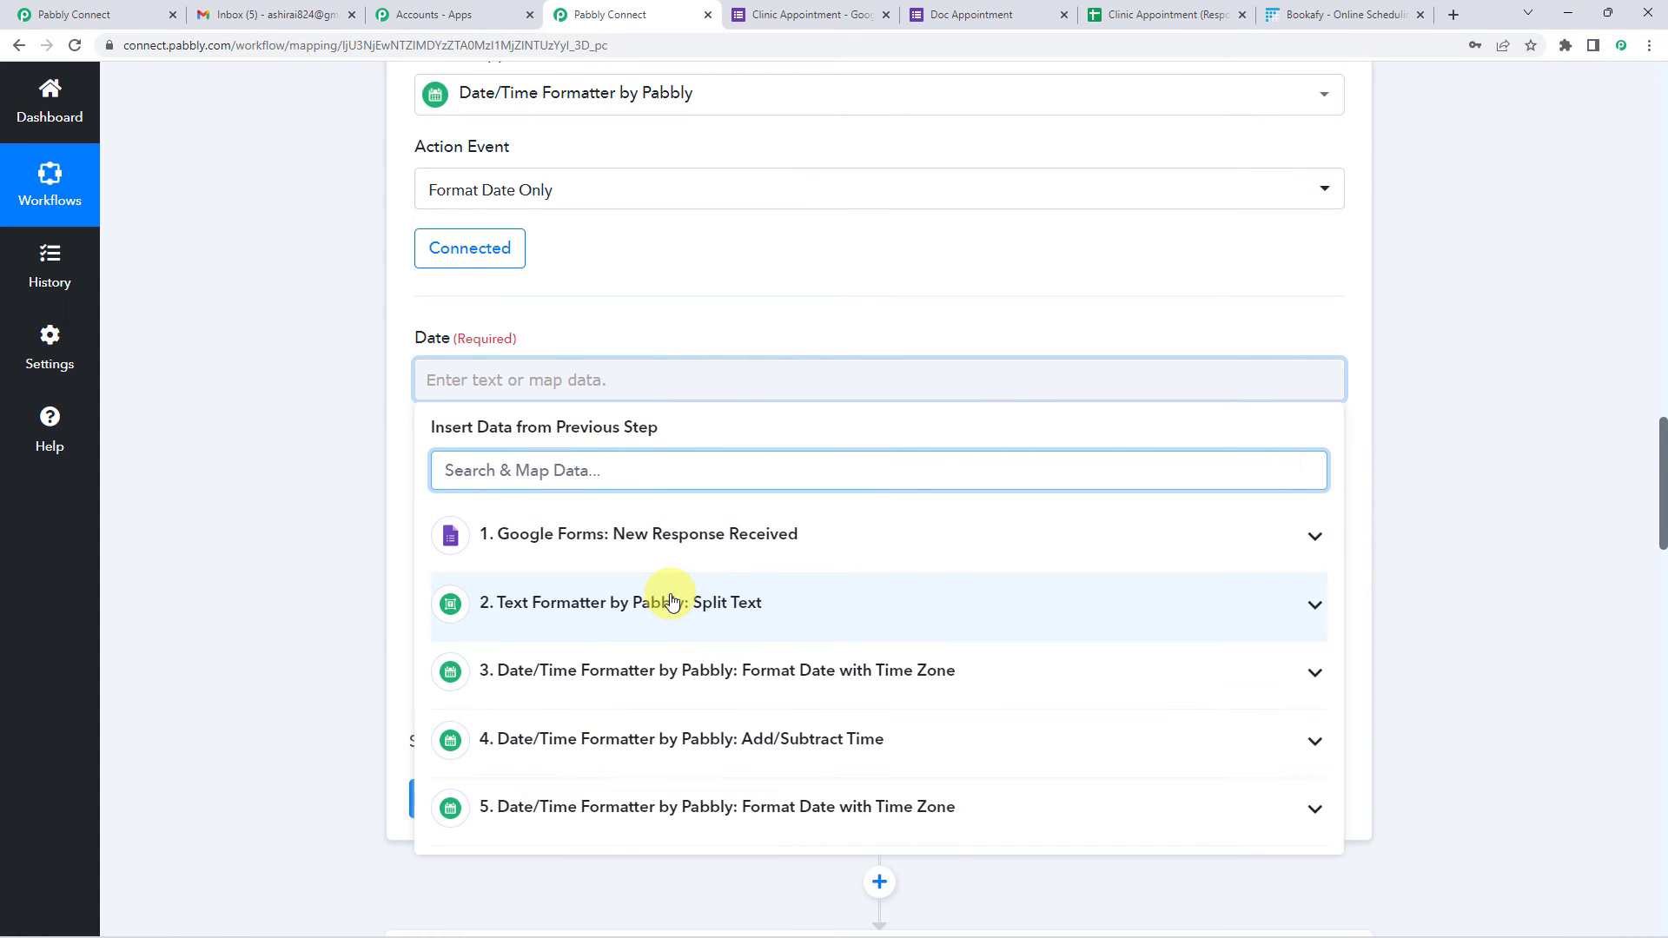
pyautogui.click(644, 608)
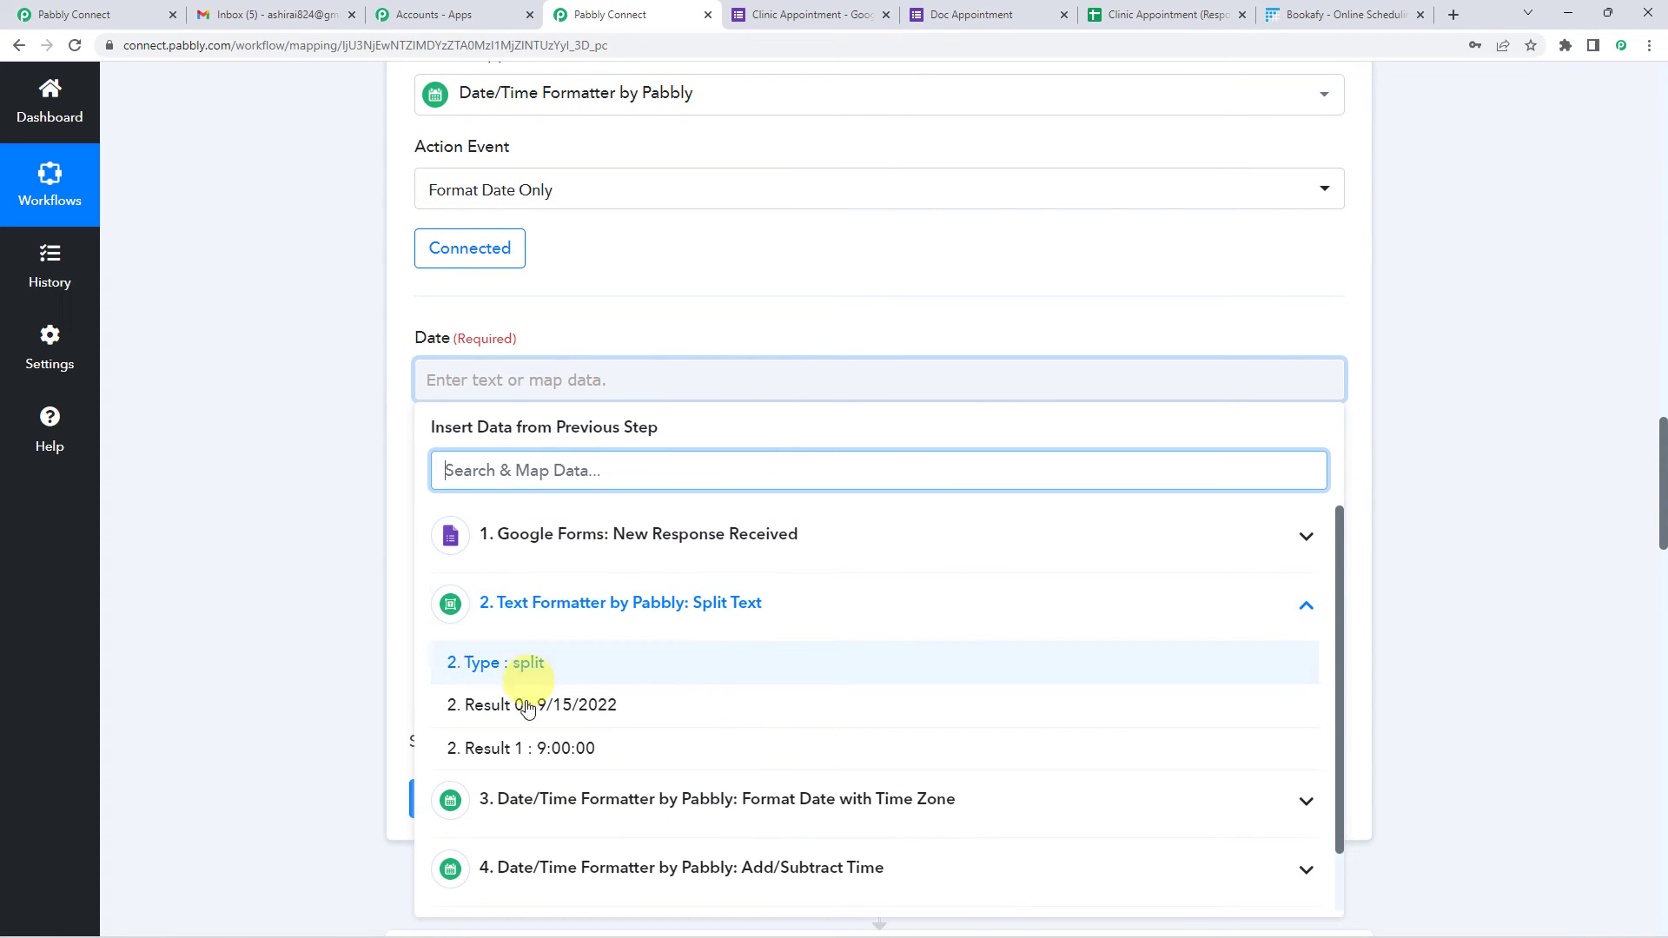
pyautogui.click(552, 714)
pyautogui.click(390, 391)
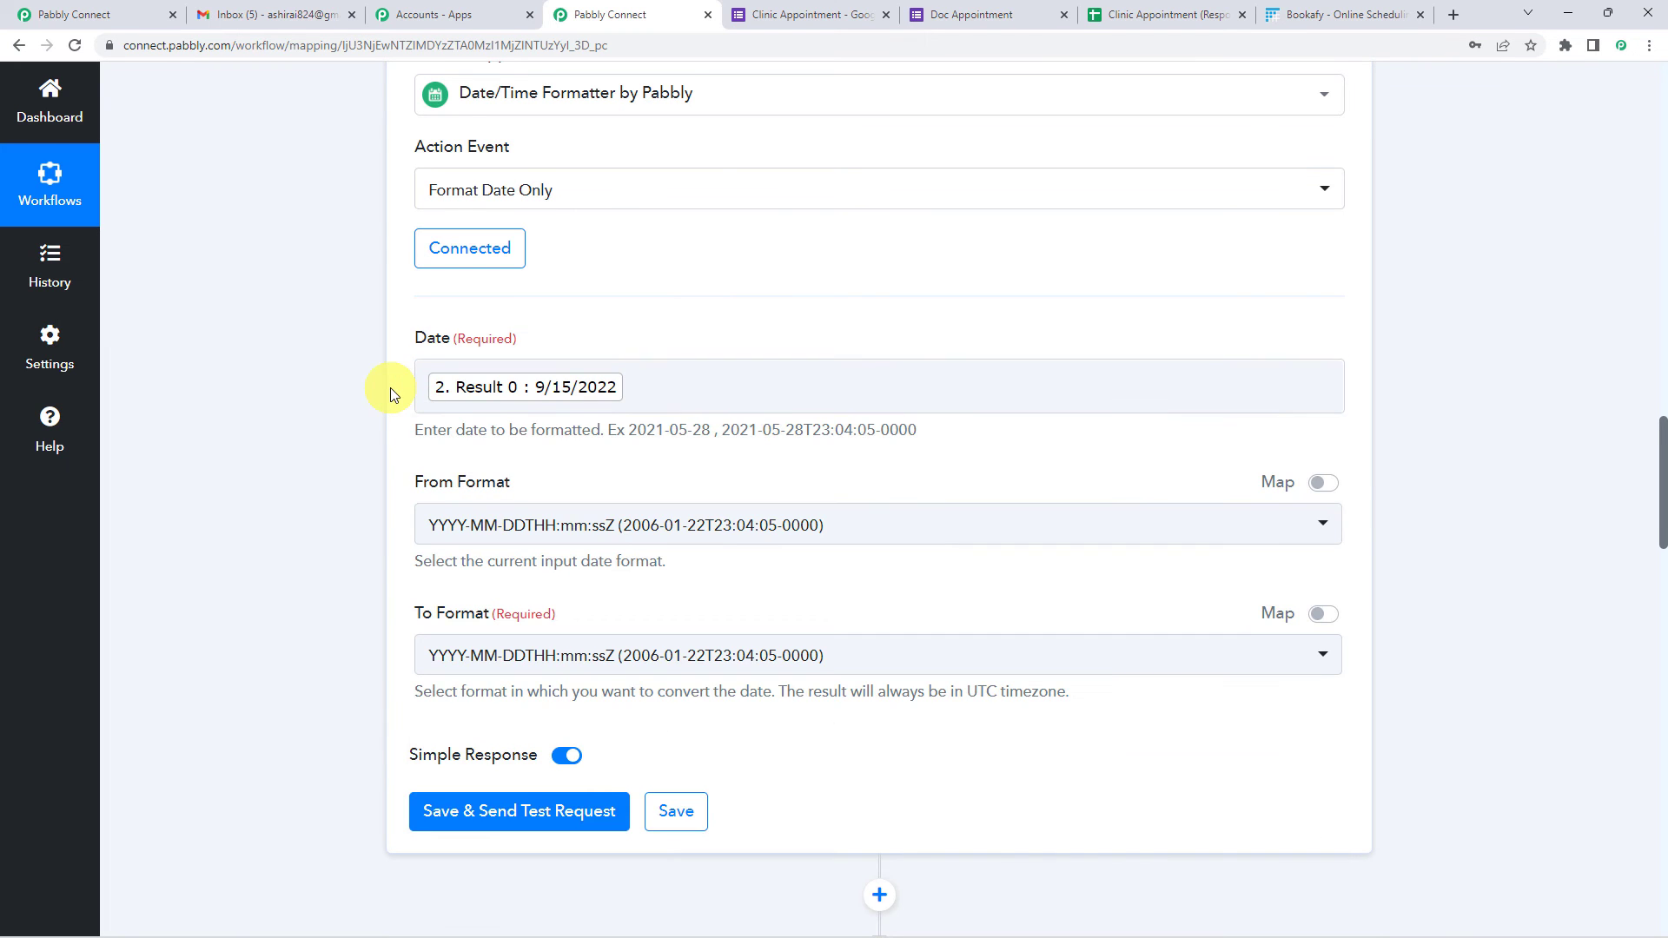
# - Set the Format Date Only action's From Format to MM/DD/YYYY
pyautogui.scroll(-1, 392, 393)
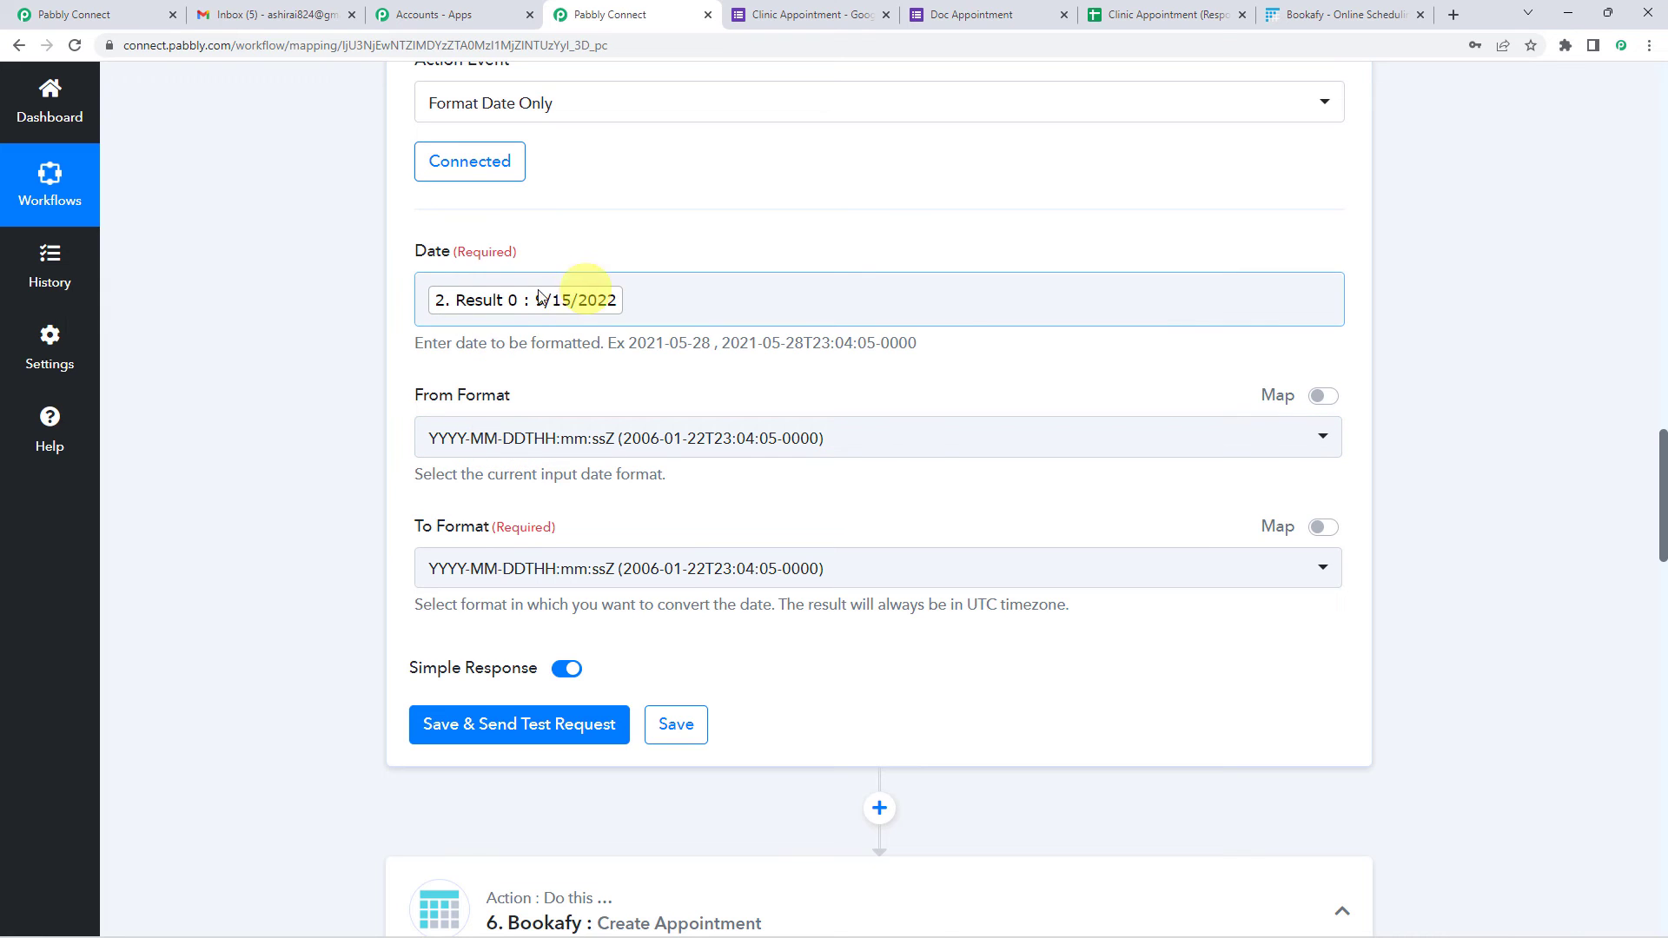
pyautogui.click(854, 443)
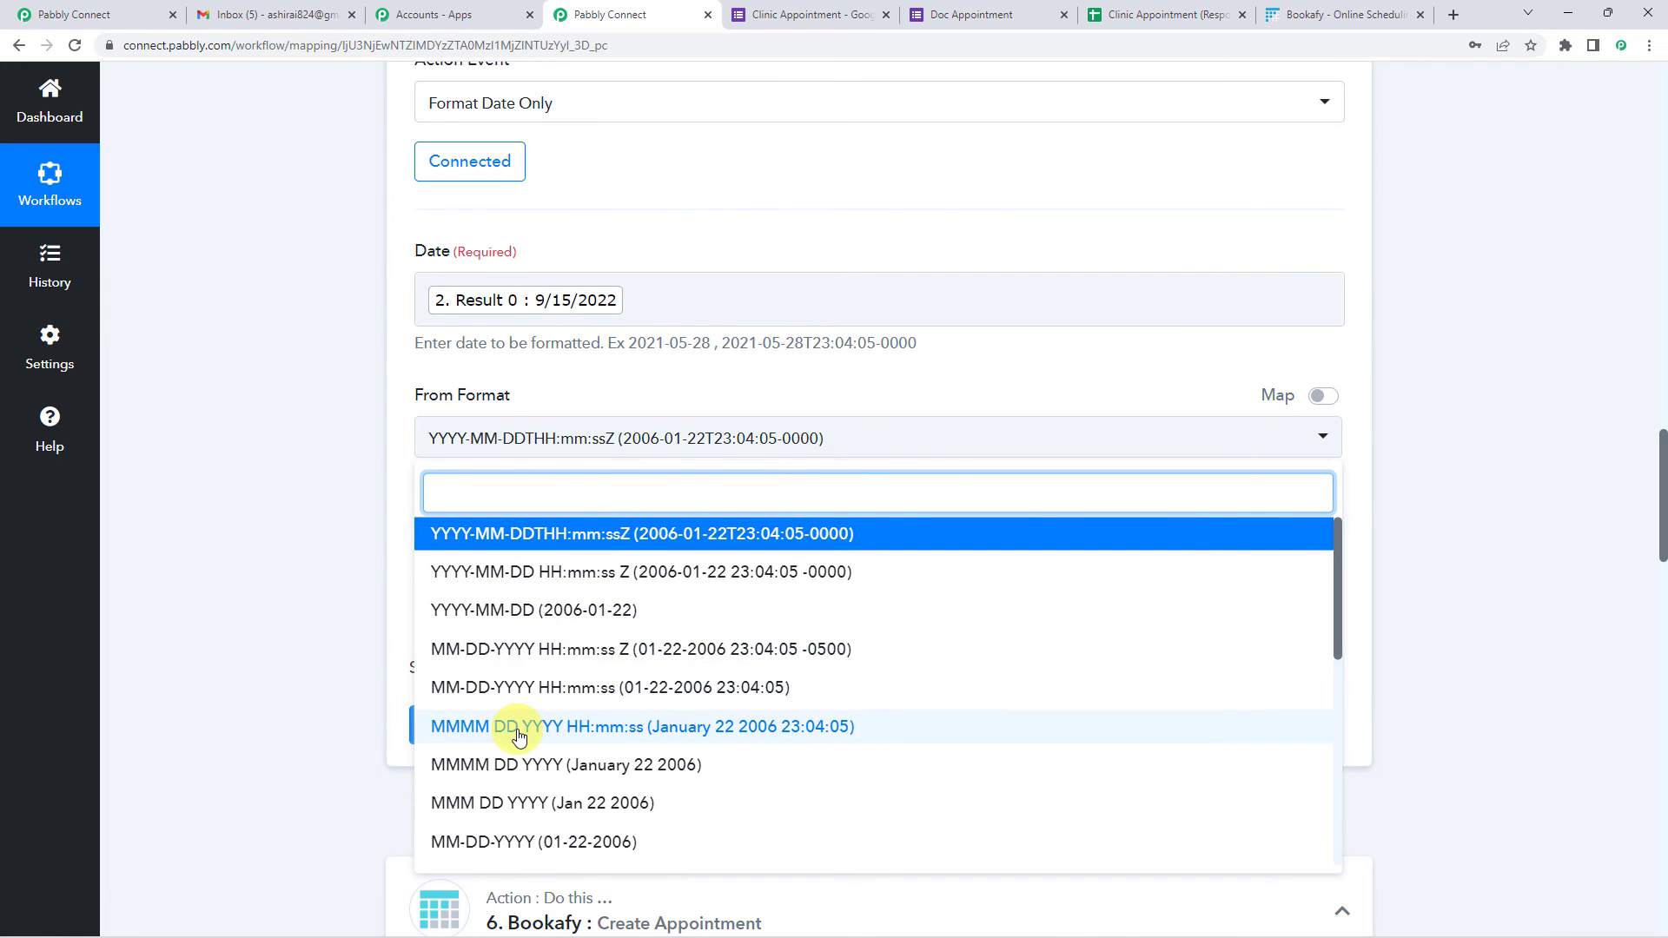
pyautogui.scroll(-1, 518, 736)
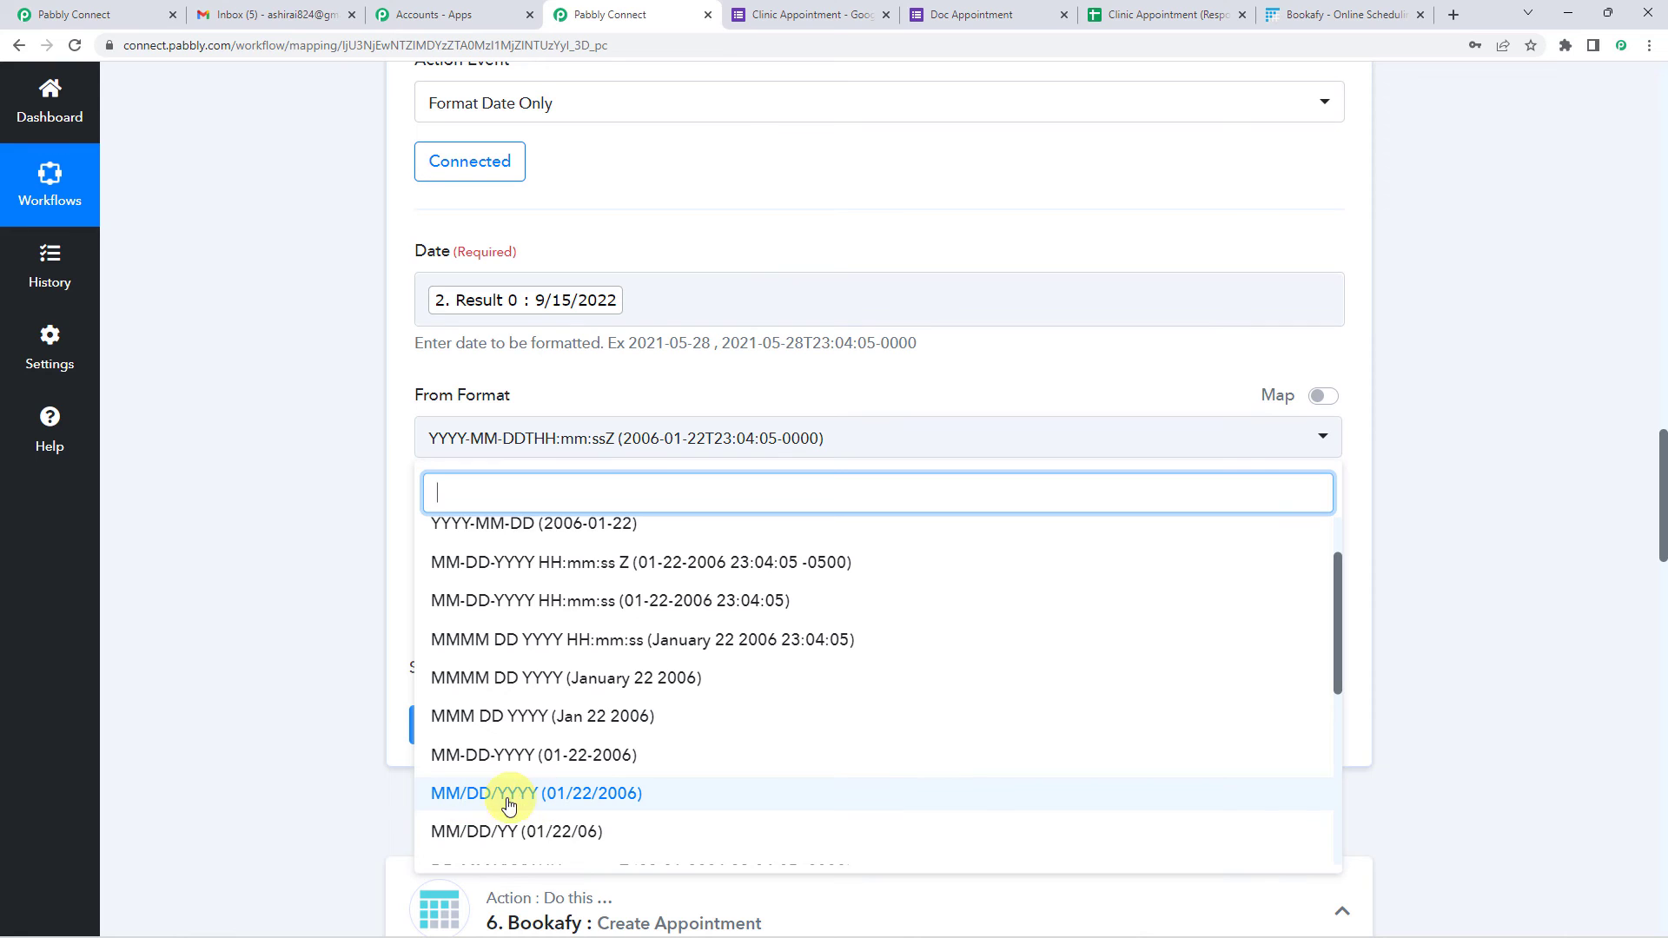
pyautogui.click(554, 798)
# - Set the Format Date Only action's To Format to YYYY-MM-DD
pyautogui.scroll(-1, 396, 473)
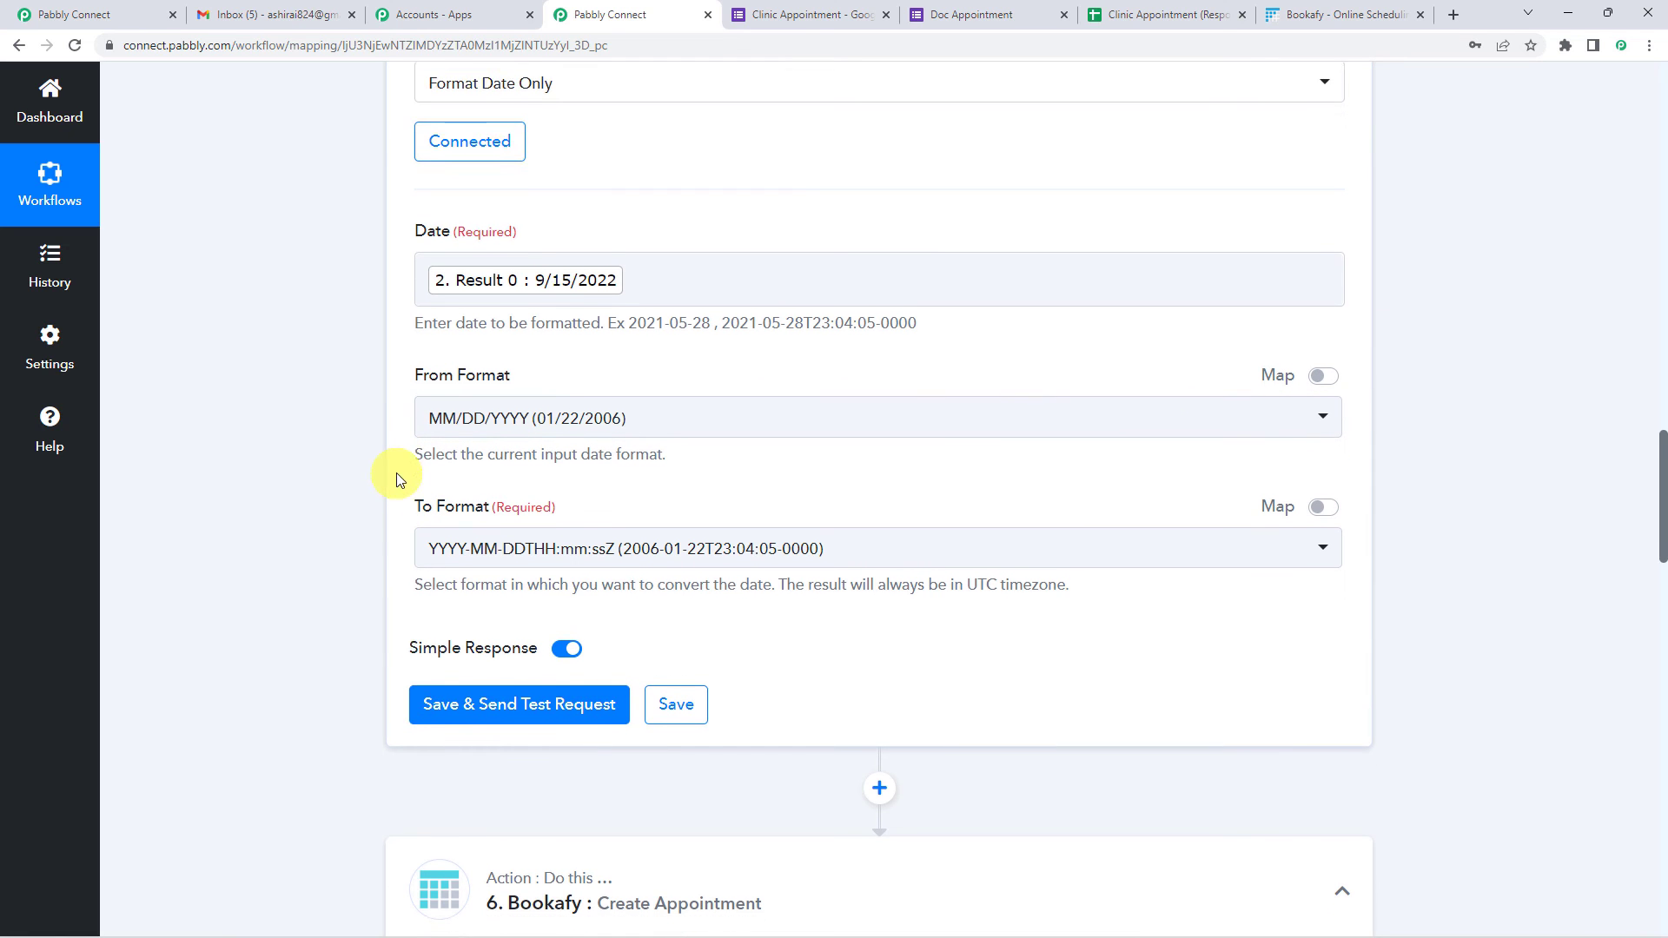
pyautogui.click(587, 488)
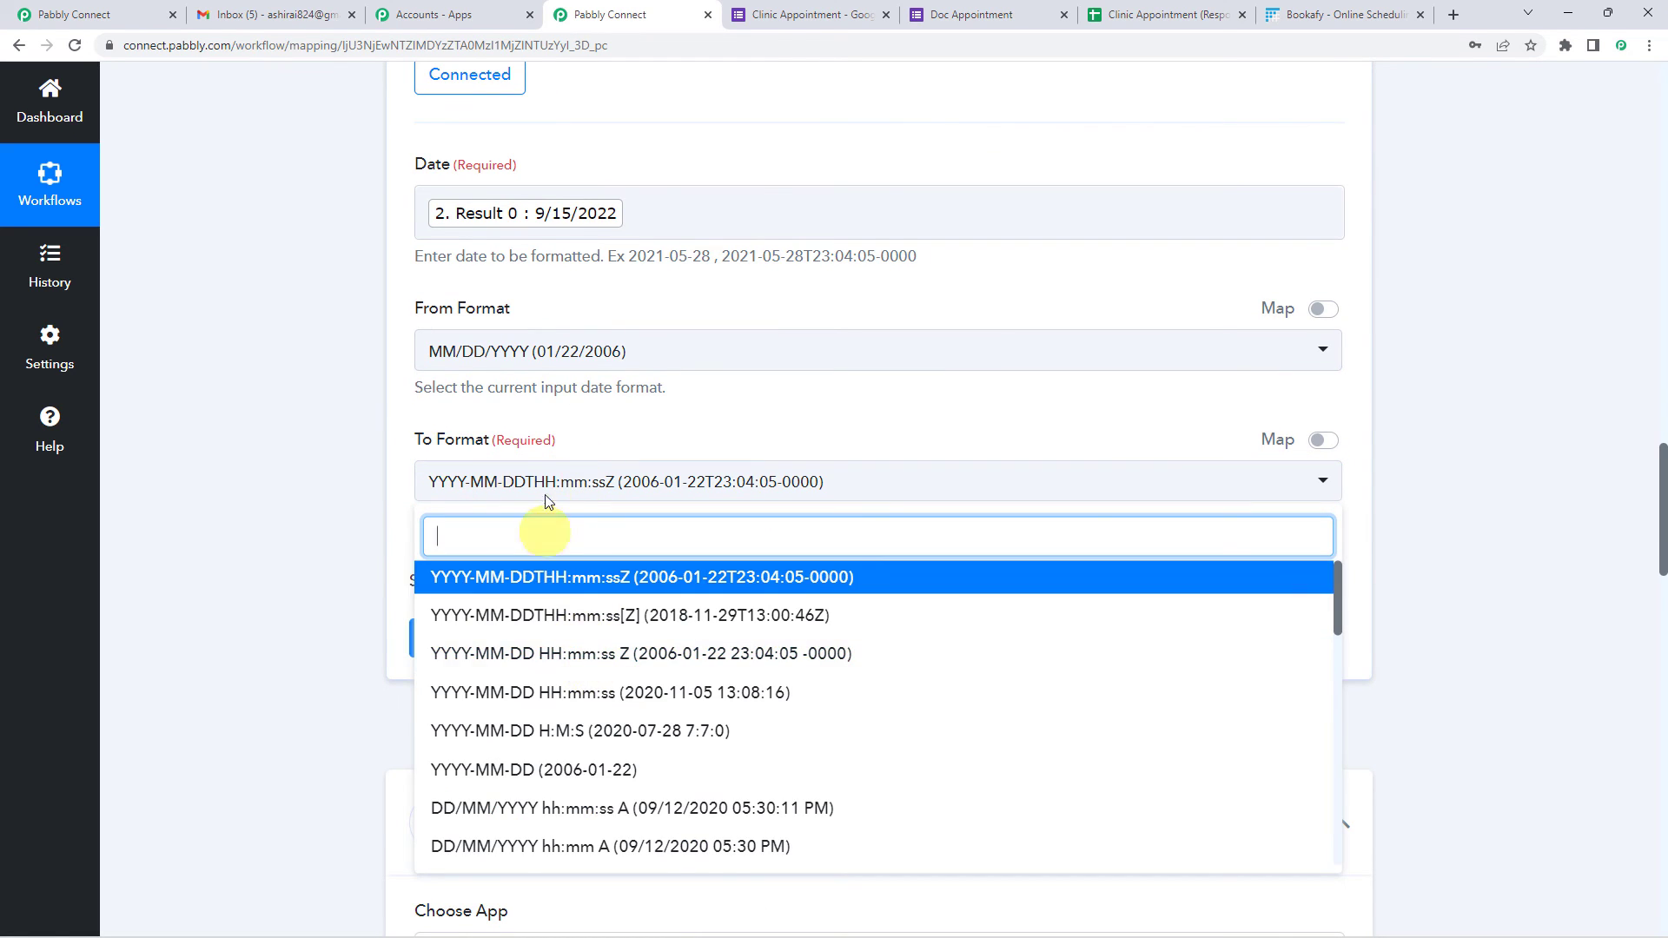
pyautogui.scroll(-1, 576, 776)
pyautogui.scroll(-4, 576, 776)
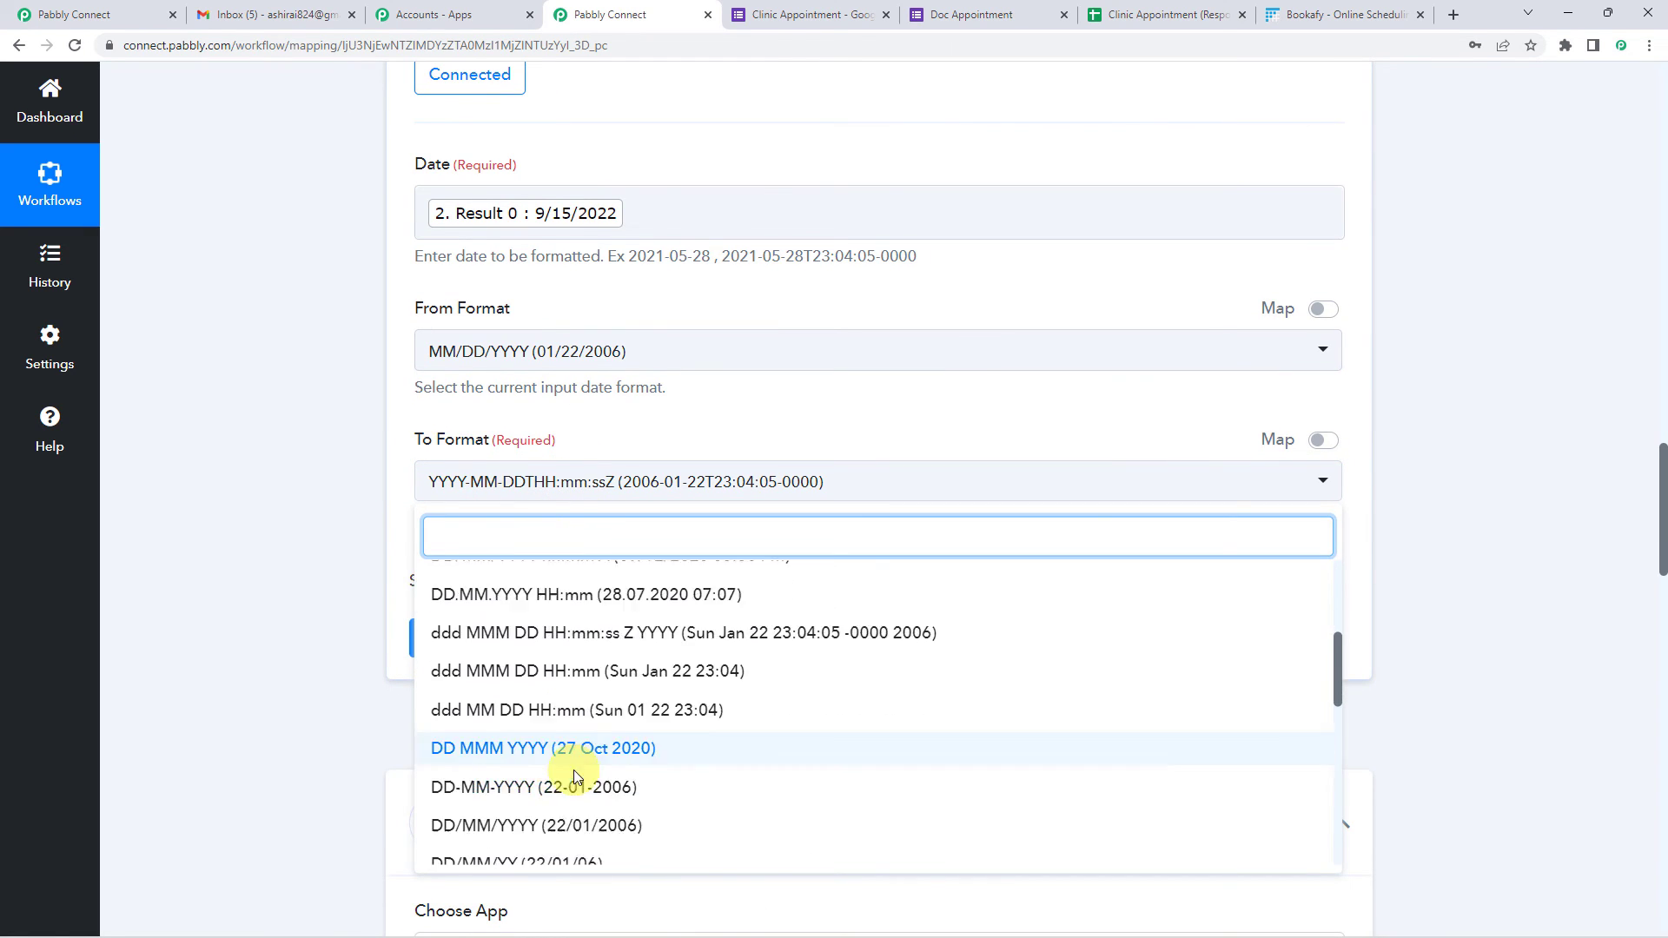
pyautogui.scroll(-1, 571, 773)
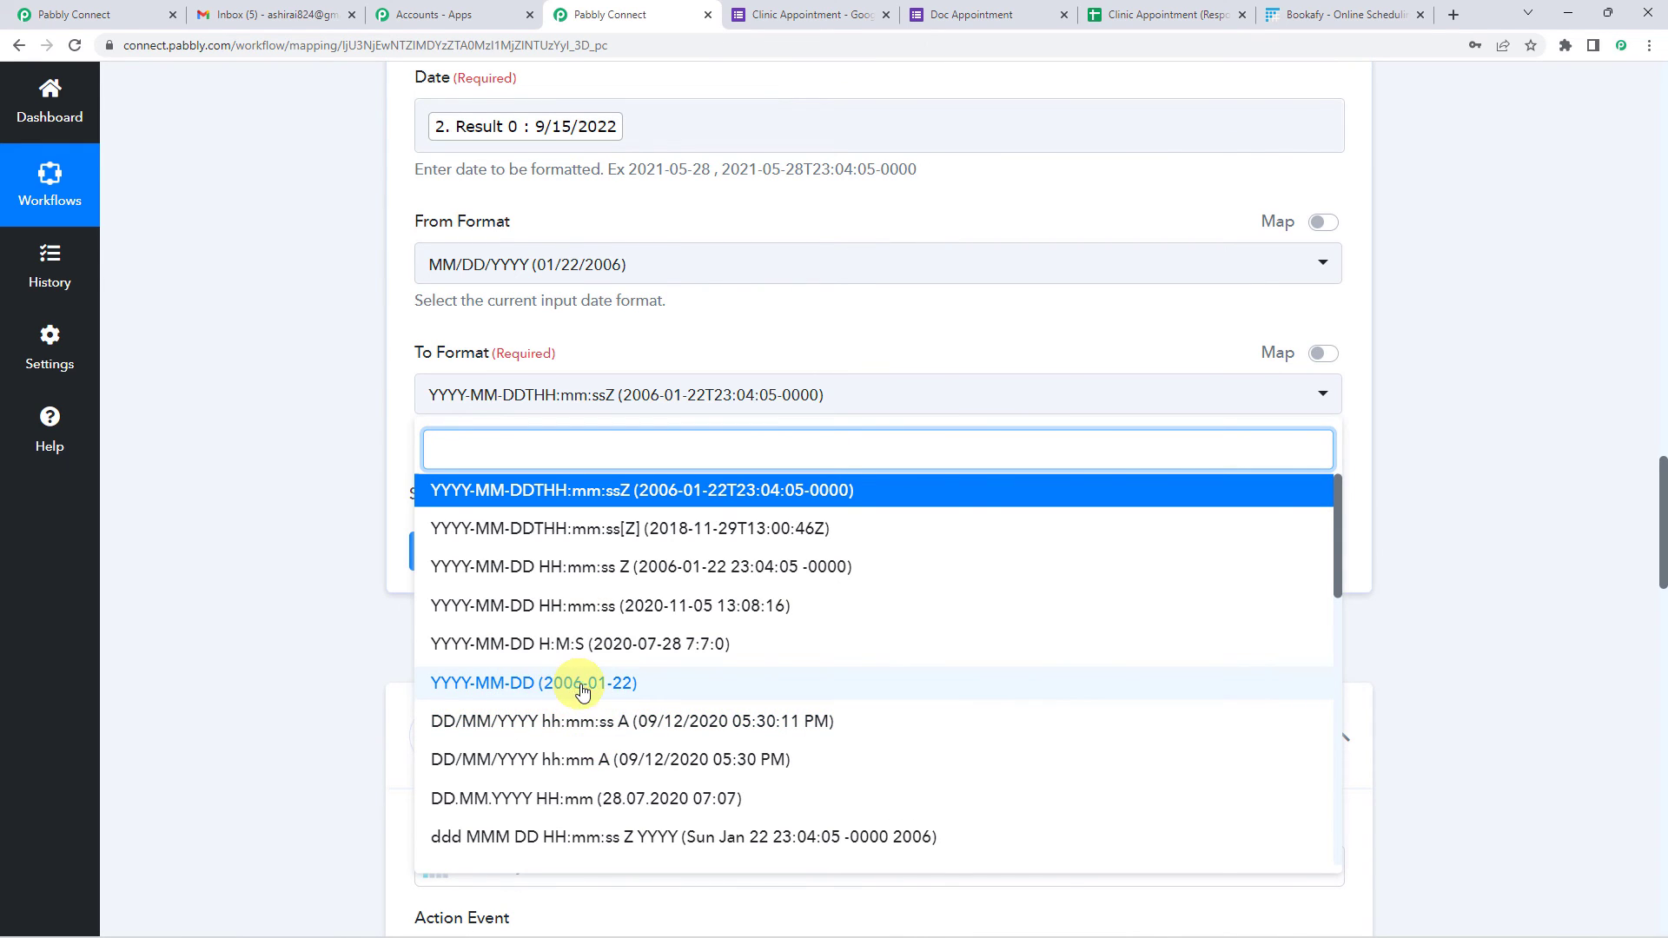
pyautogui.click(627, 686)
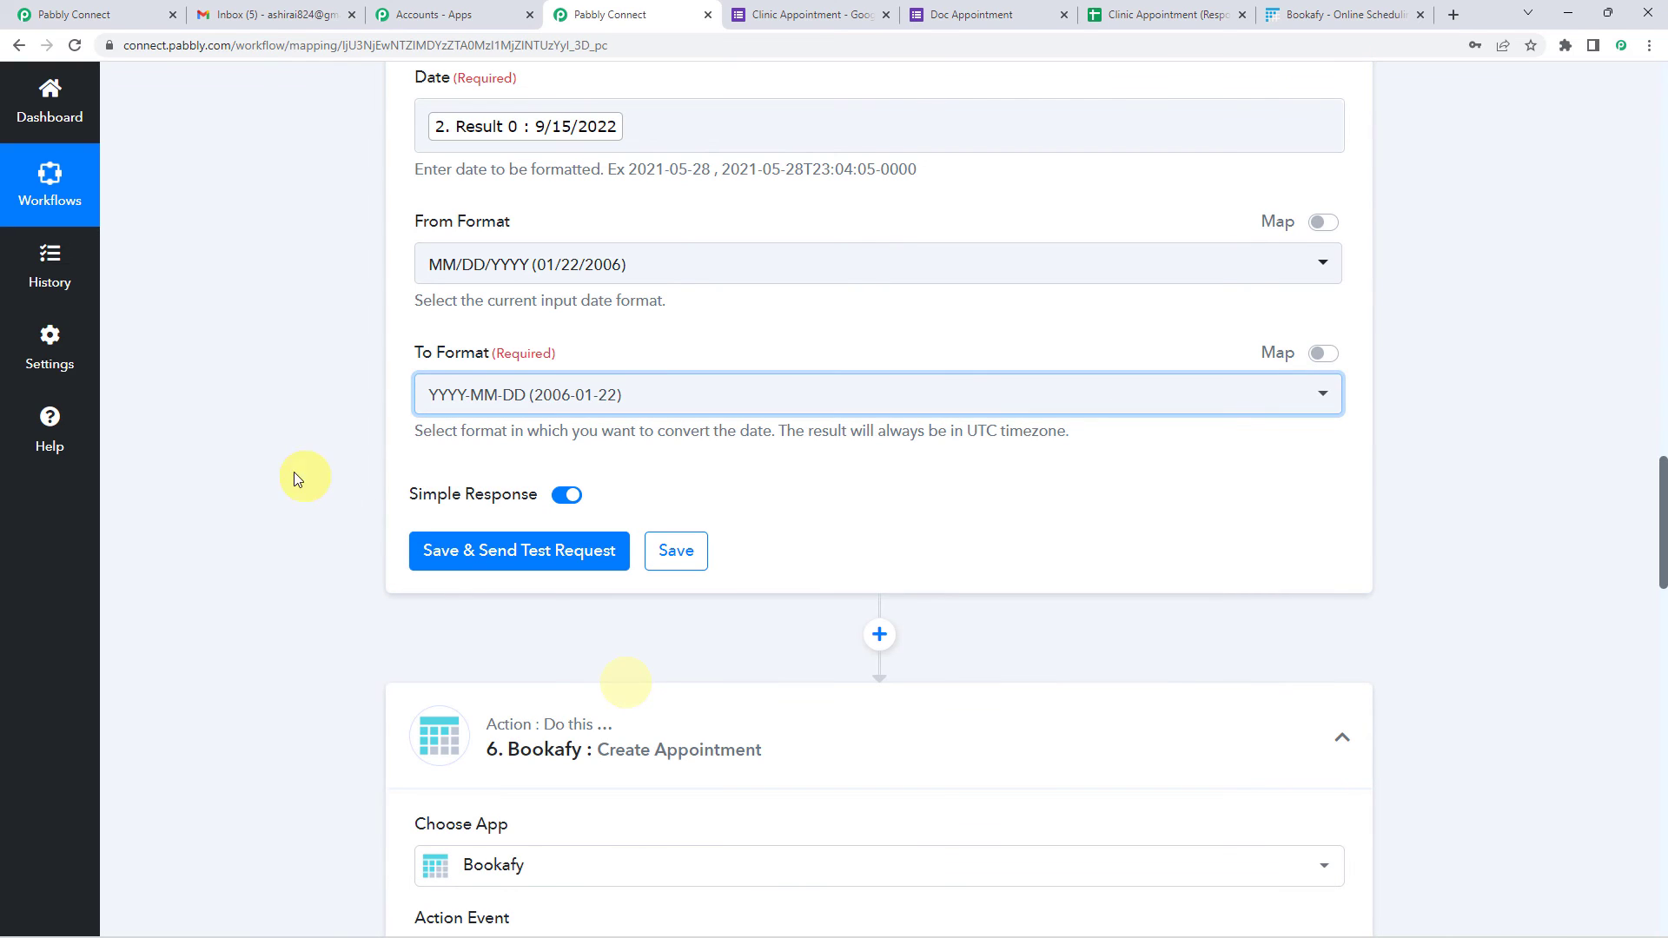
# - Save the Format Date Only action, send its test request and inspect the formatted date in the response
pyautogui.click(522, 553)
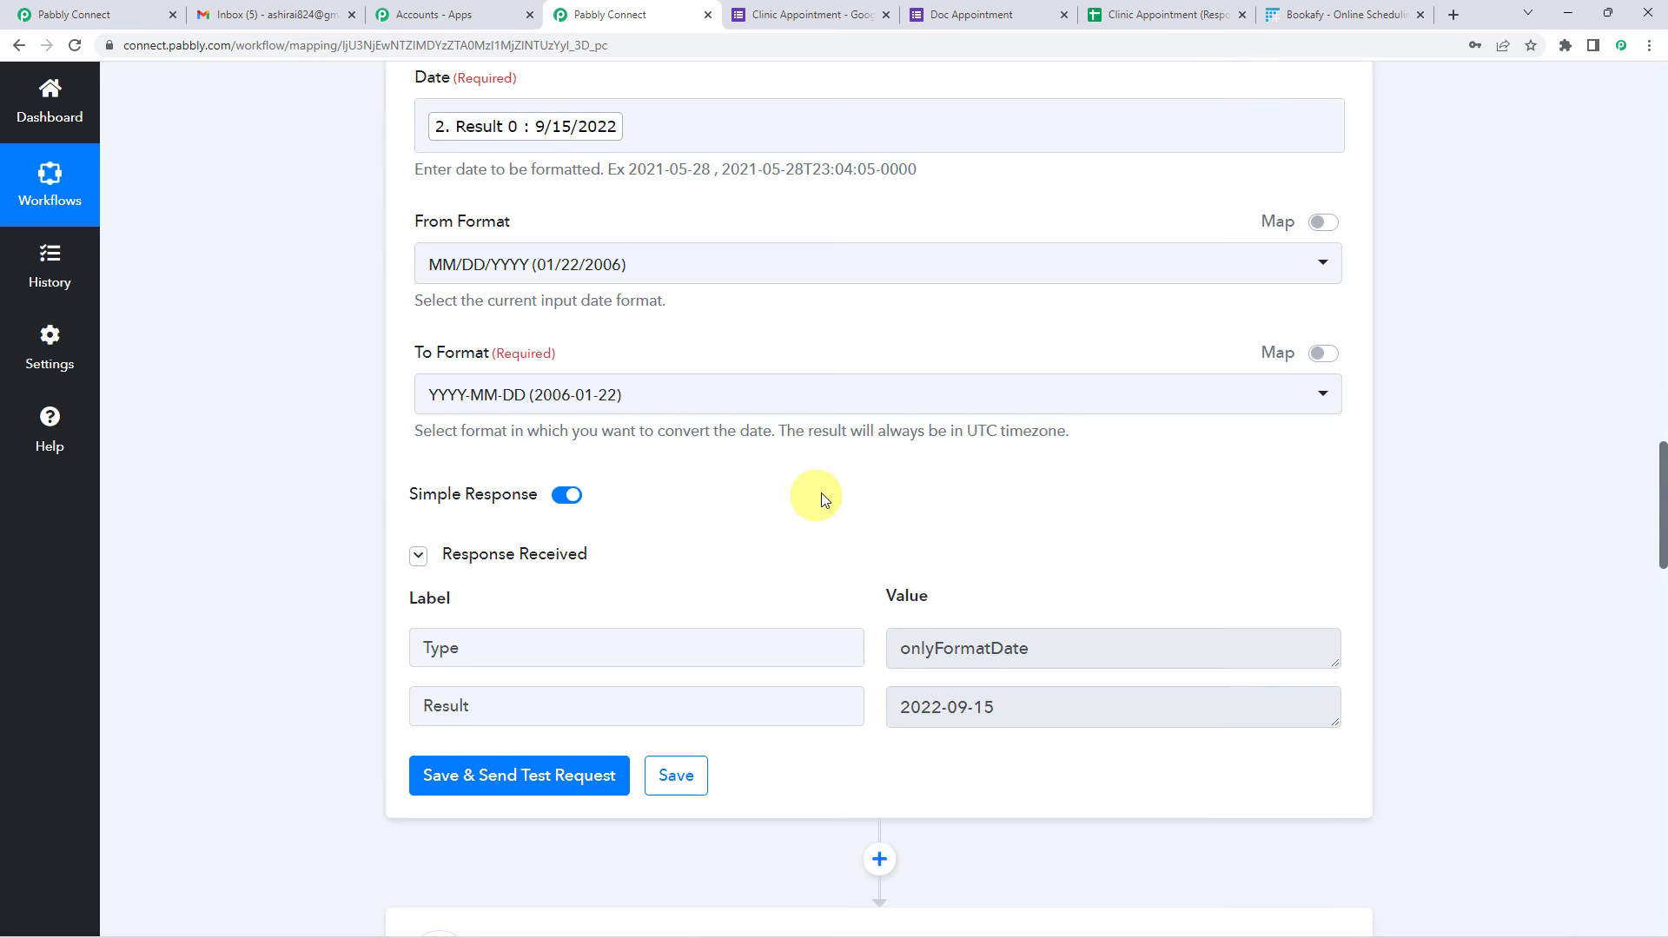
pyautogui.scroll(-2, 821, 491)
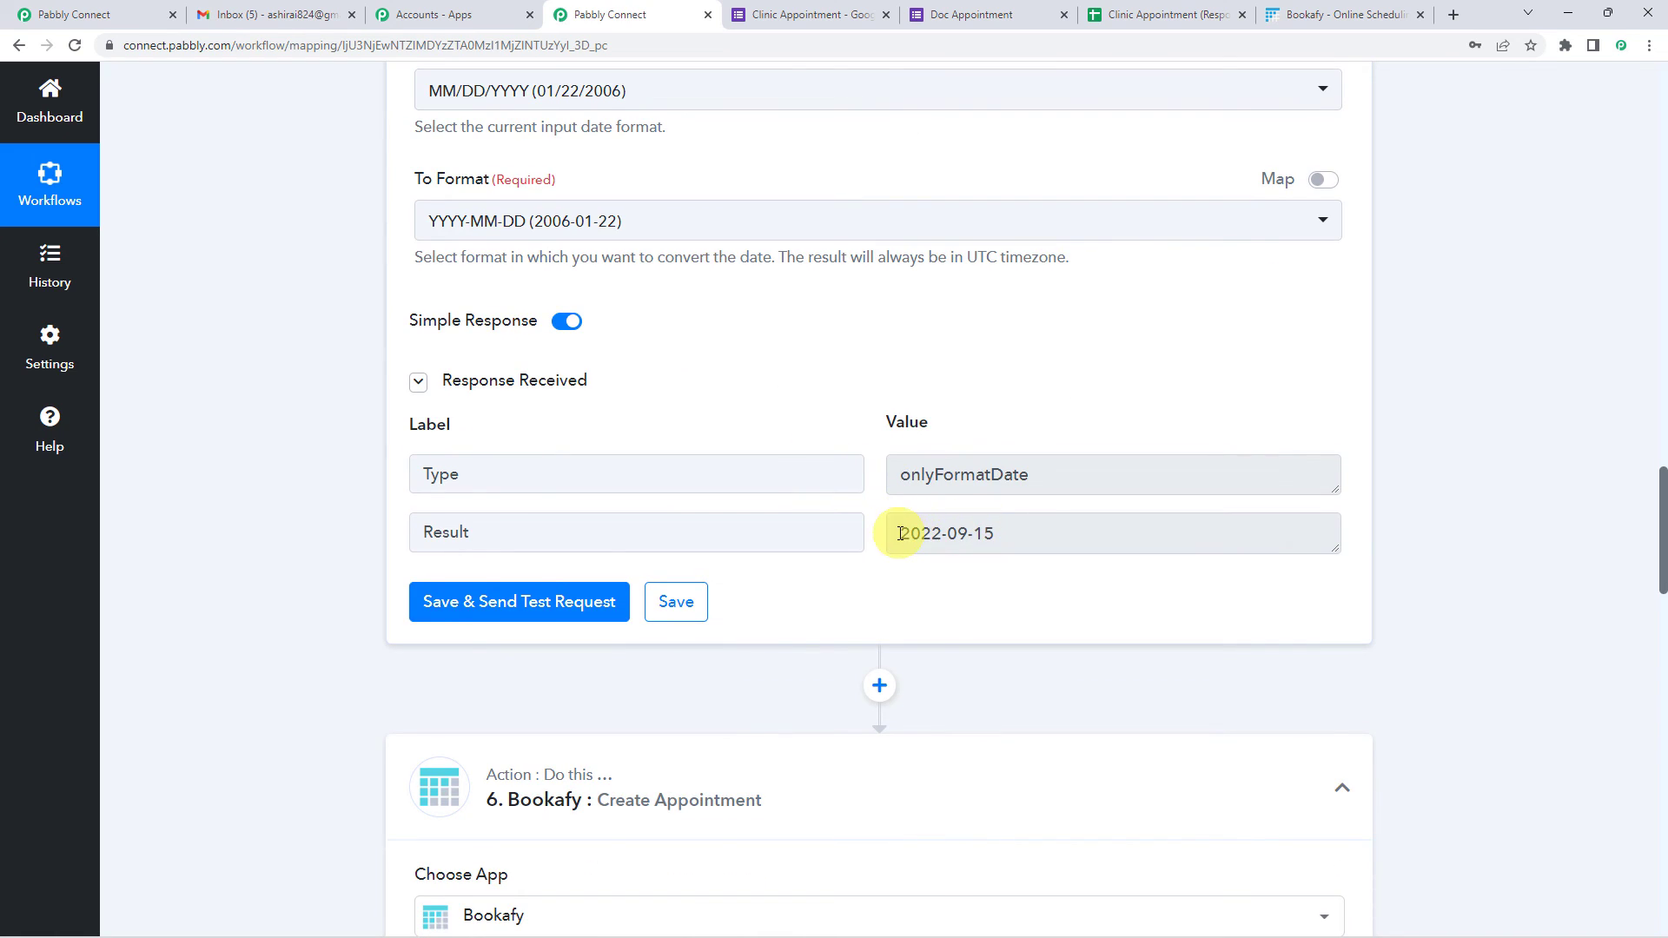
pyautogui.moveTo(900, 533); pyautogui.dragTo(997, 532)
pyautogui.click(939, 534)
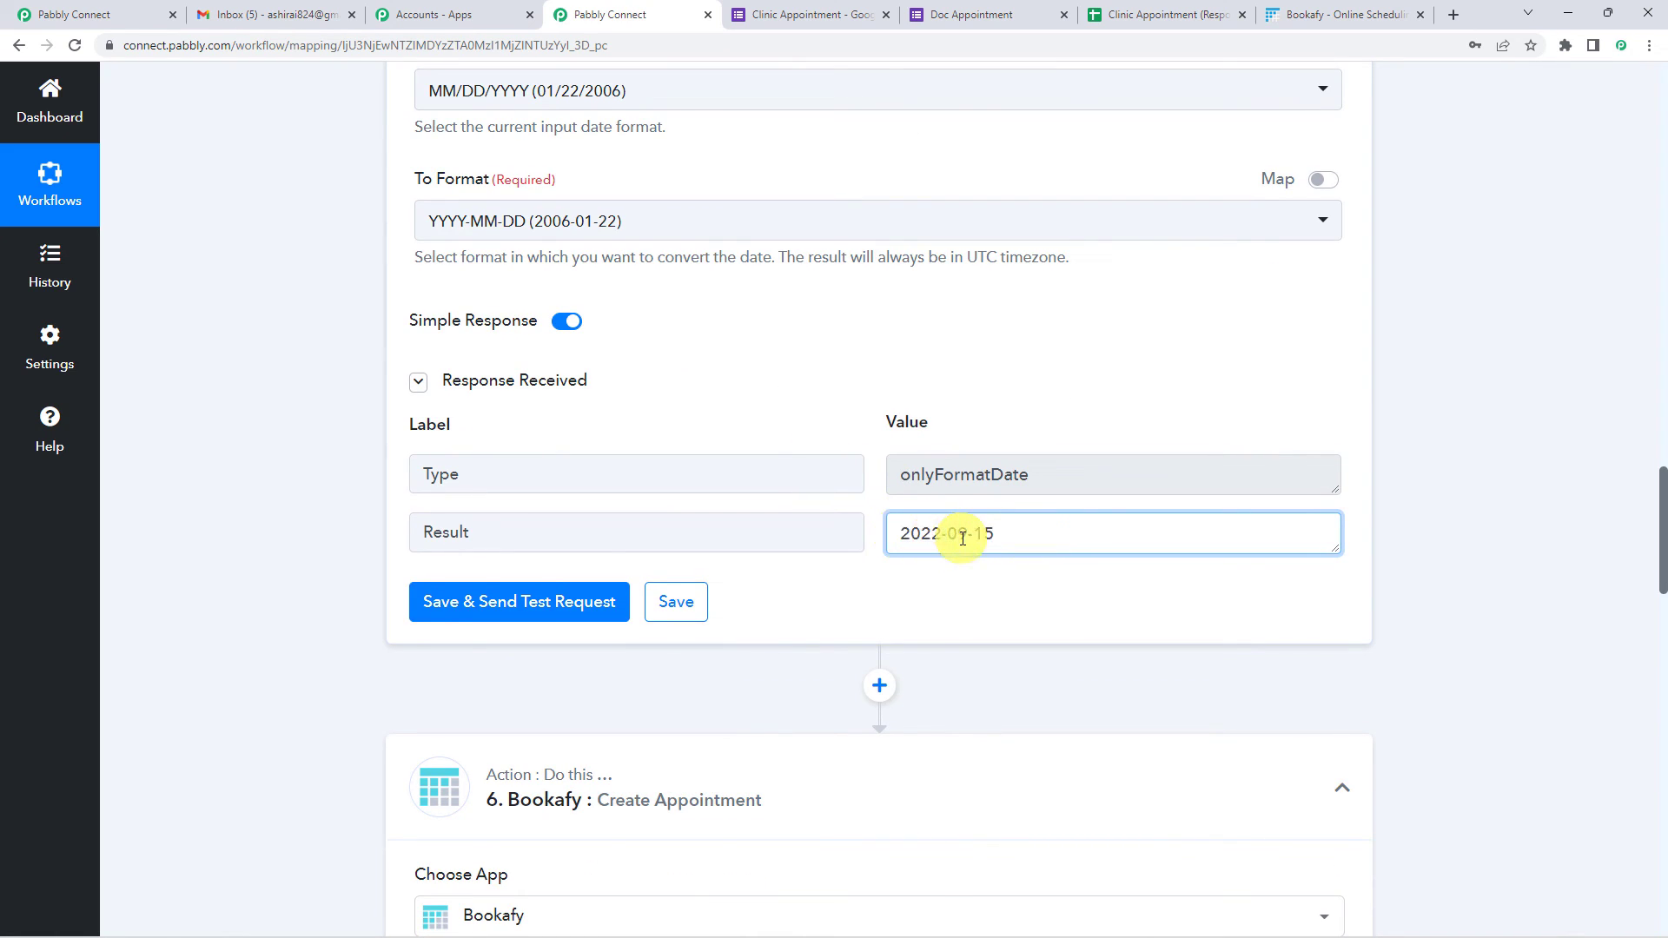
# - Reopen the Bookafy action's connection settings and save the existing Bookafy #8 connection
pyautogui.scroll(-6, 778, 514)
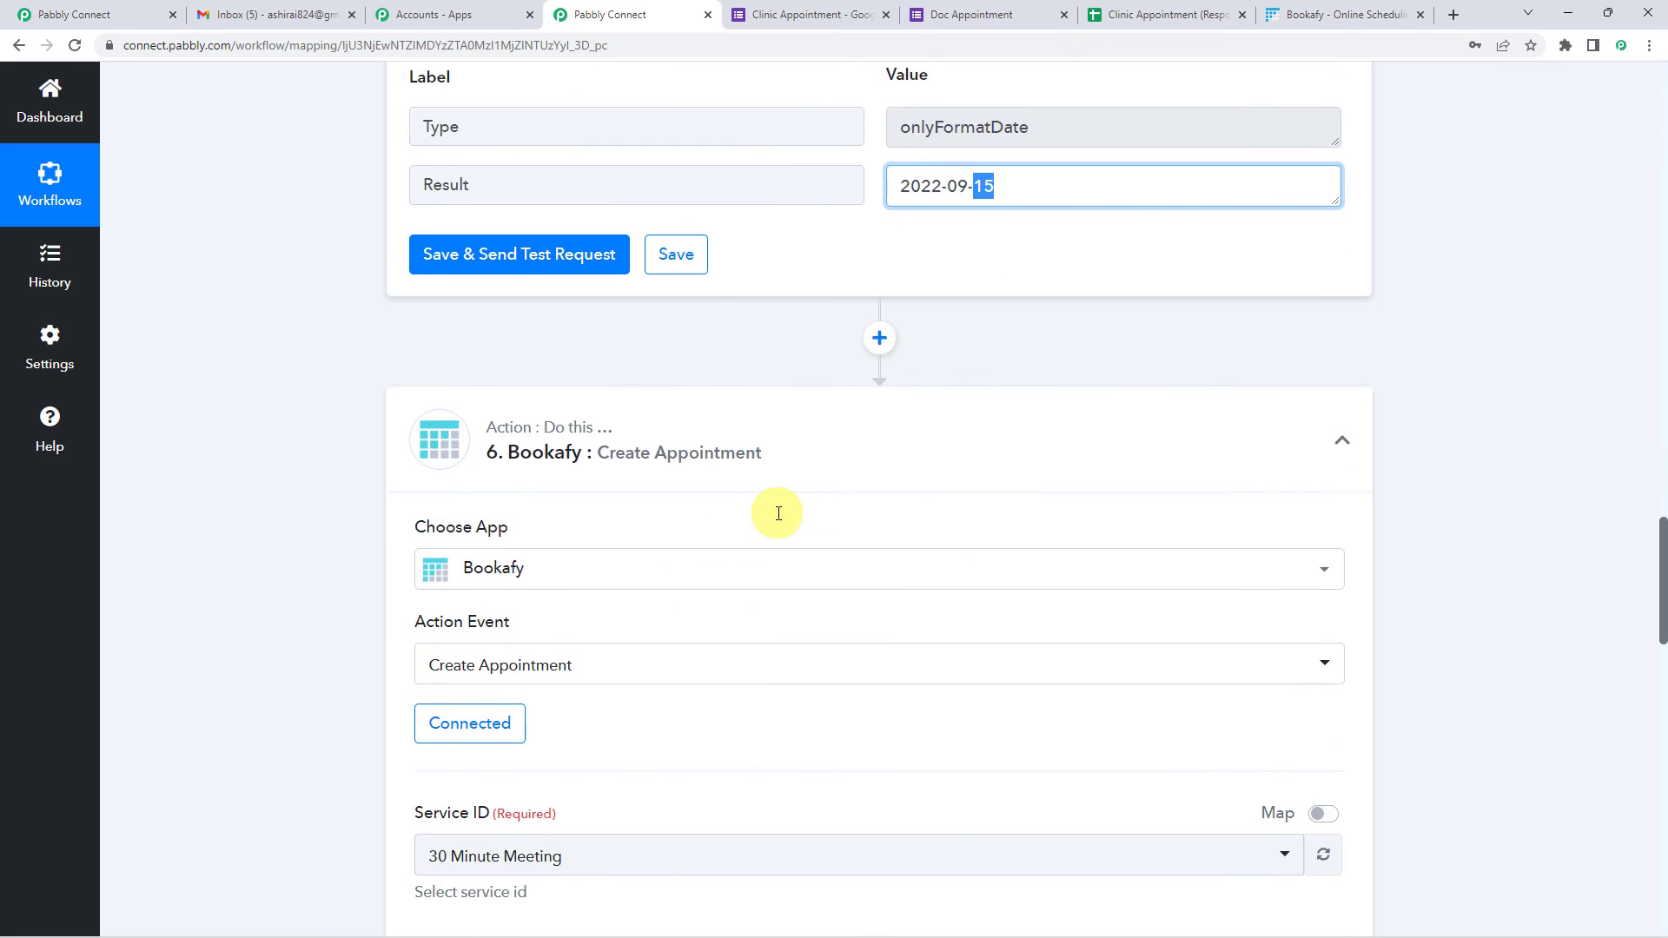
pyautogui.scroll(-2, 560, 361)
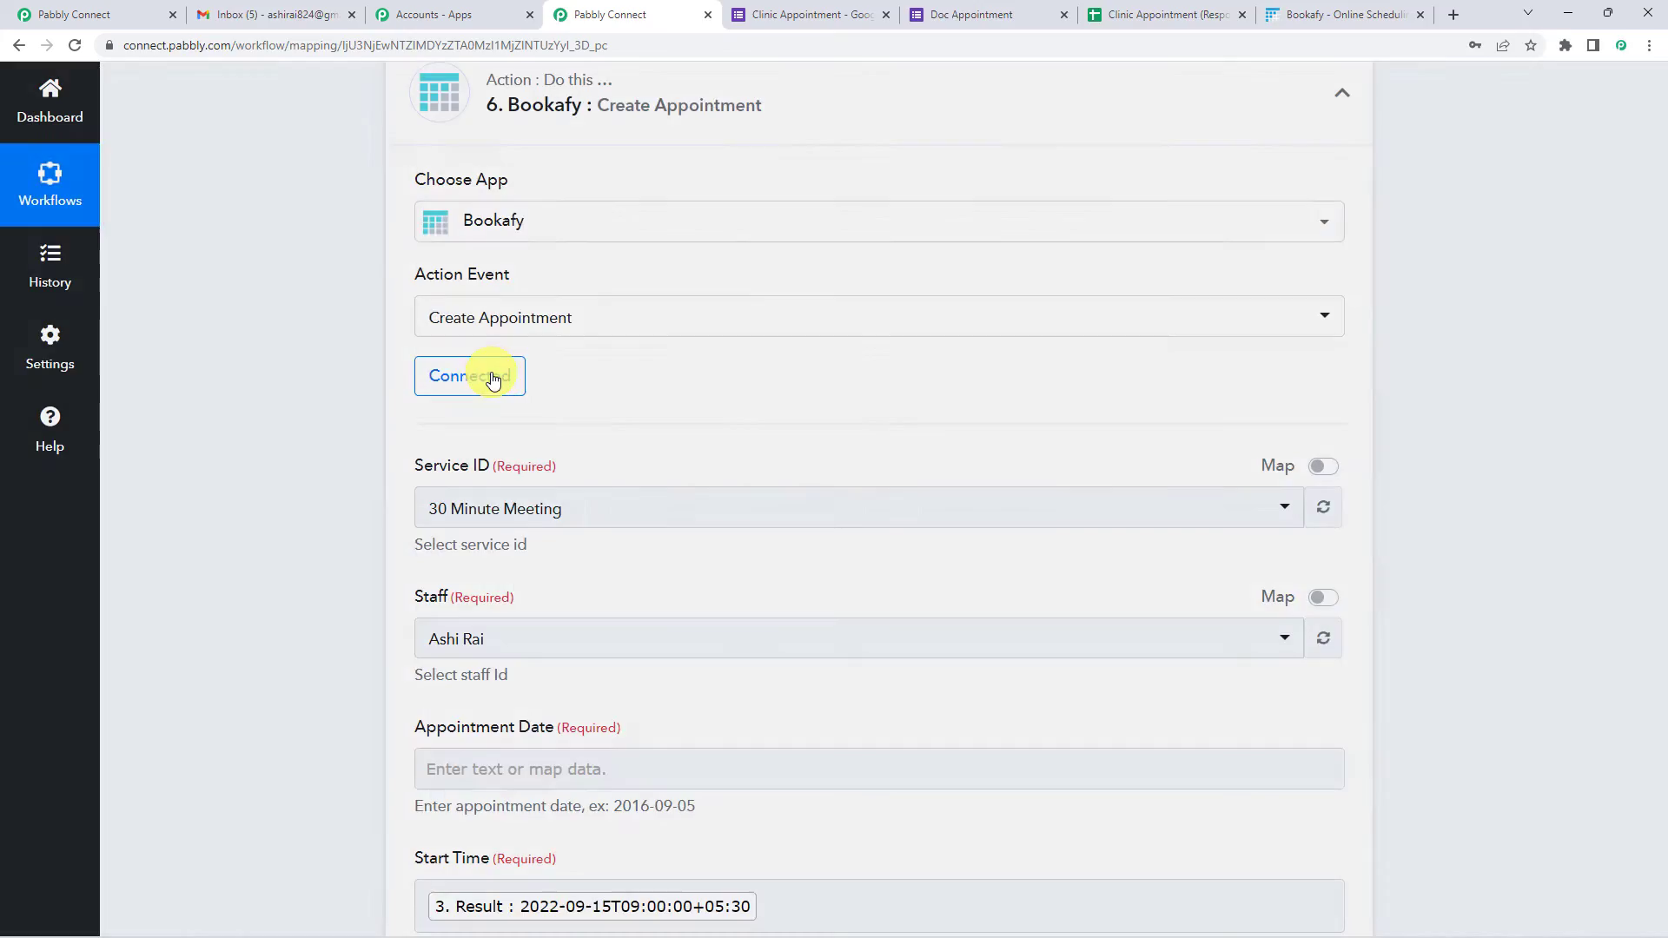
pyautogui.click(492, 379)
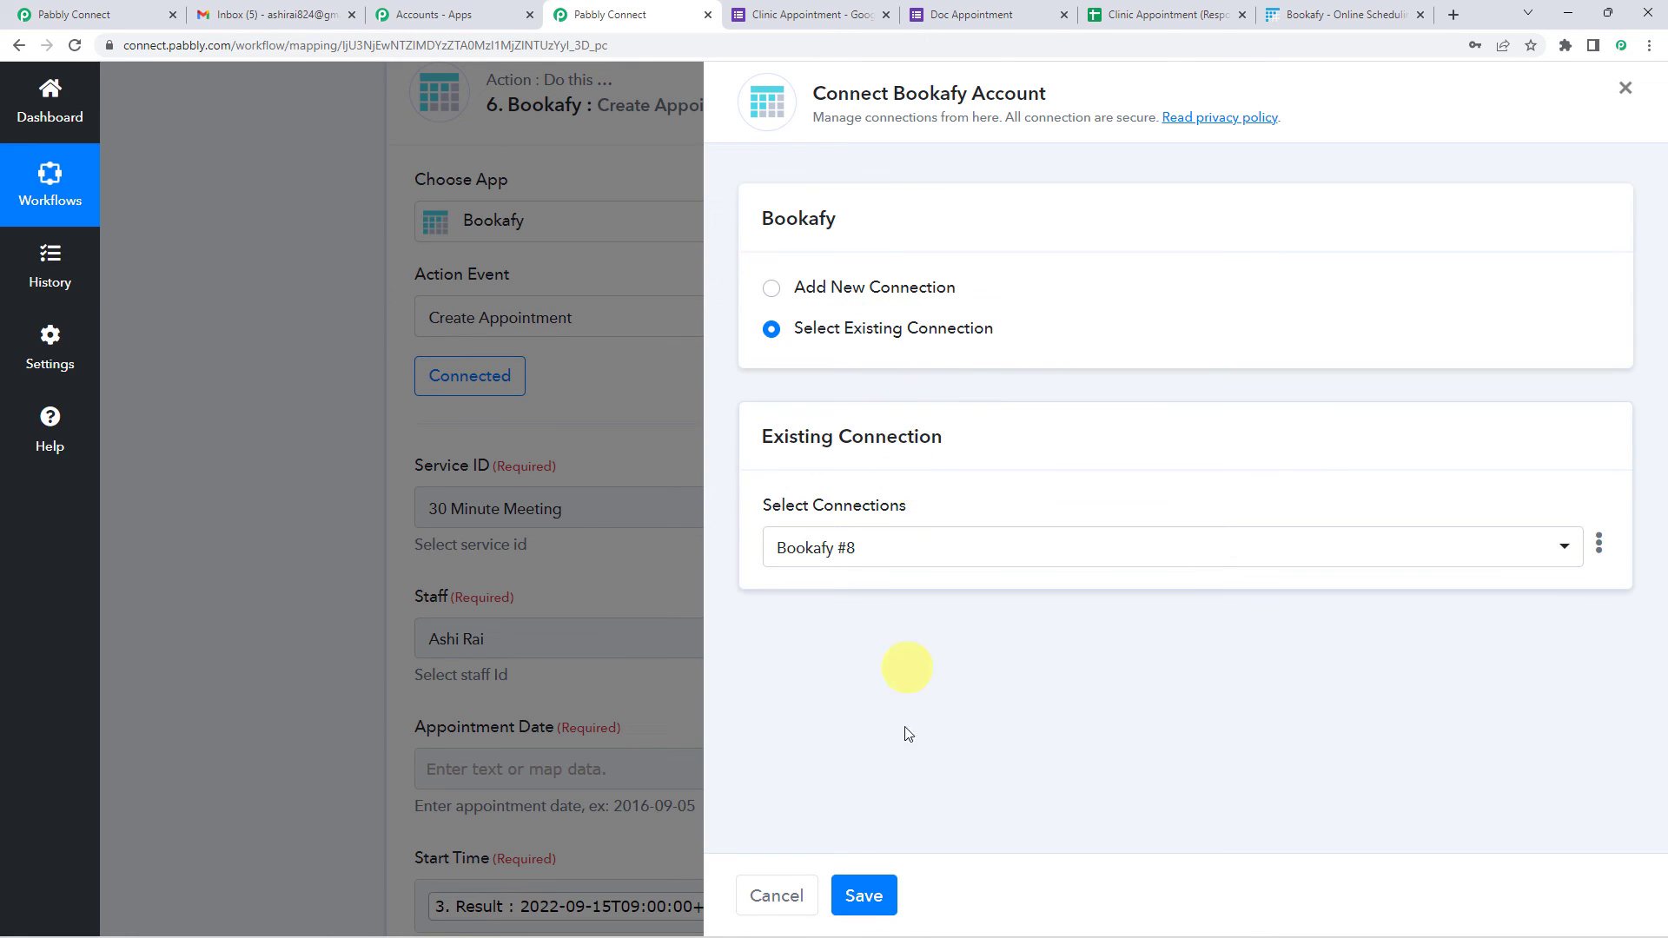
pyautogui.click(872, 903)
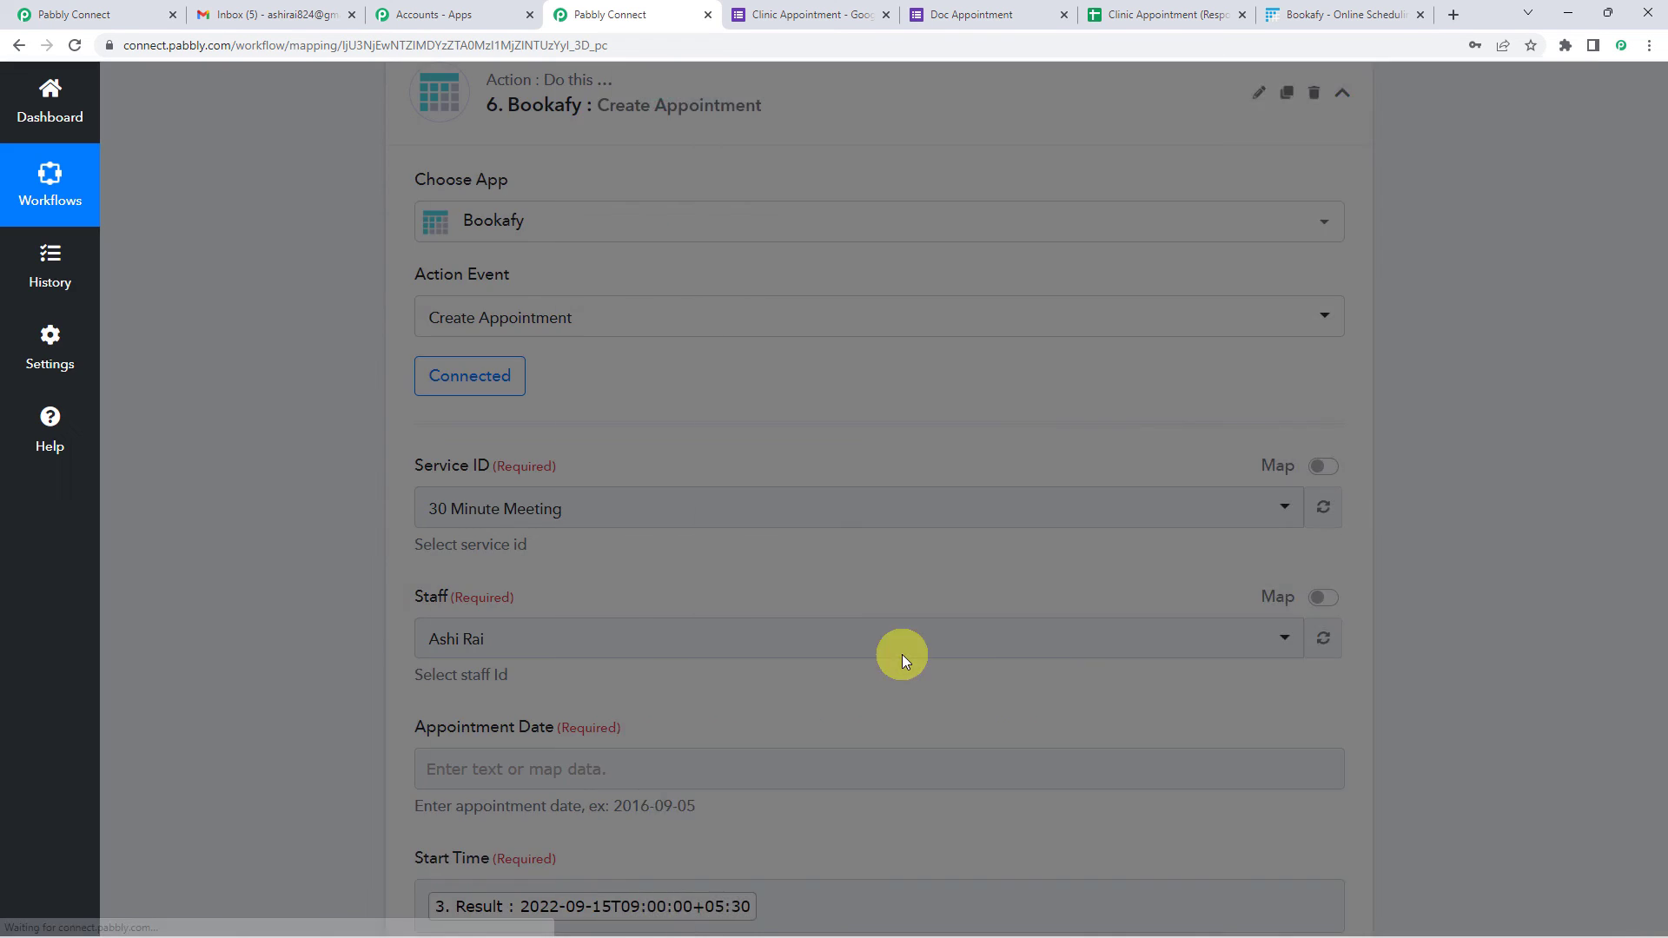
# - Map the Bookafy action's Appointment Date to the Result of the step 6 Format Date Only action
pyautogui.scroll(-3, 563, 406)
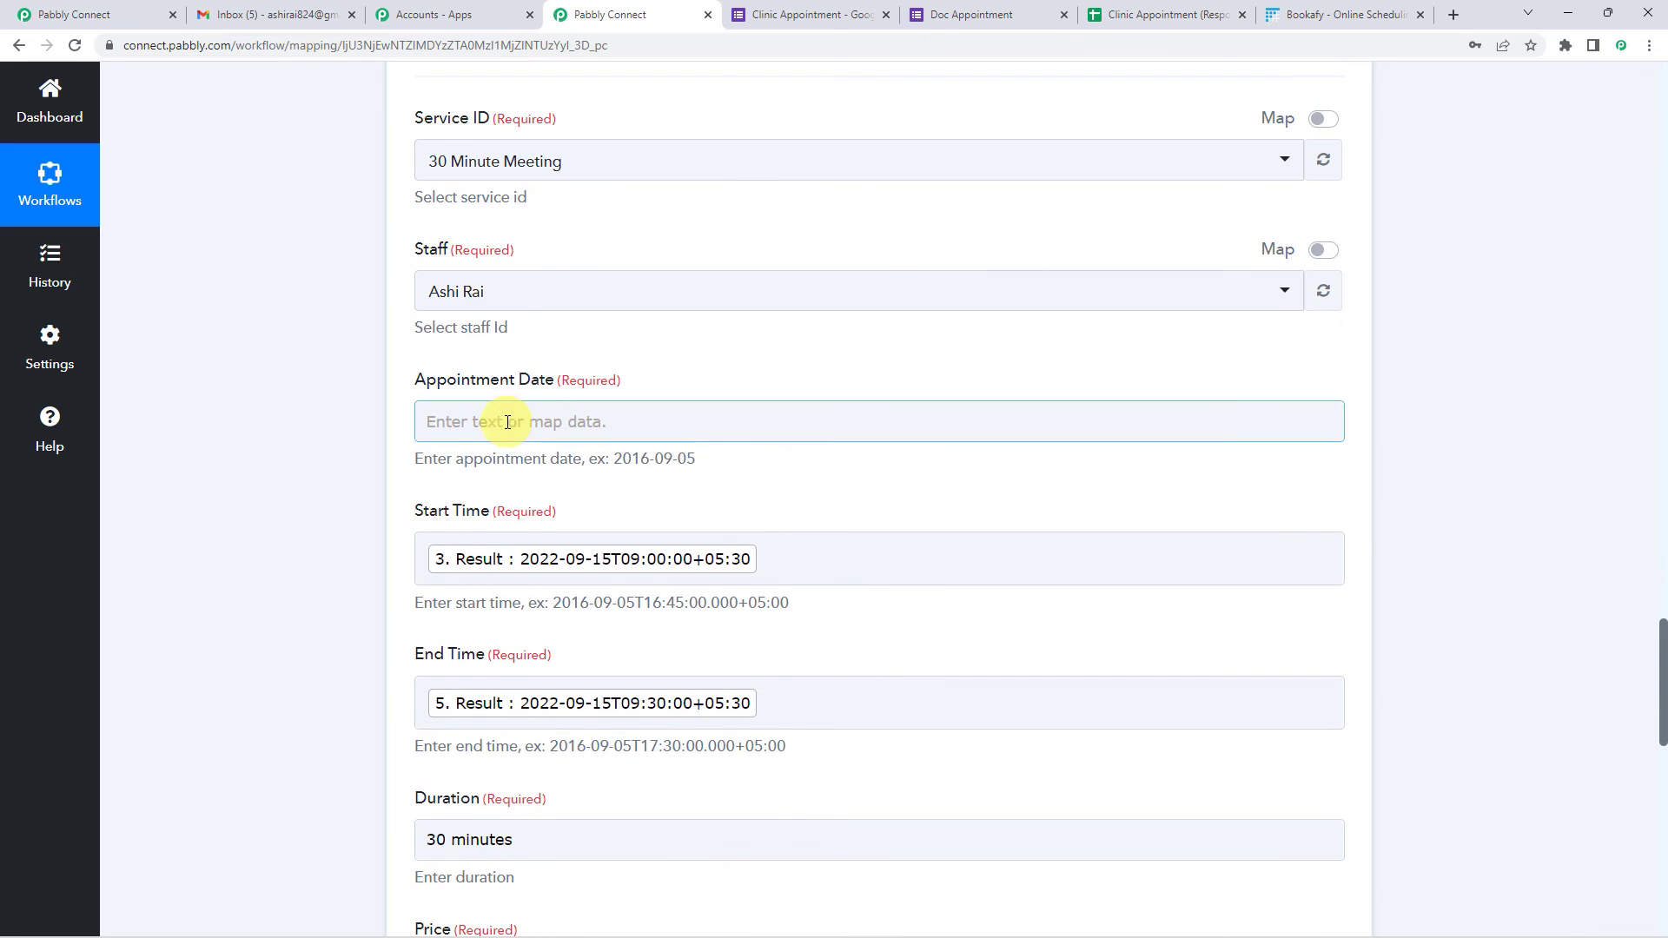
pyautogui.click(513, 417)
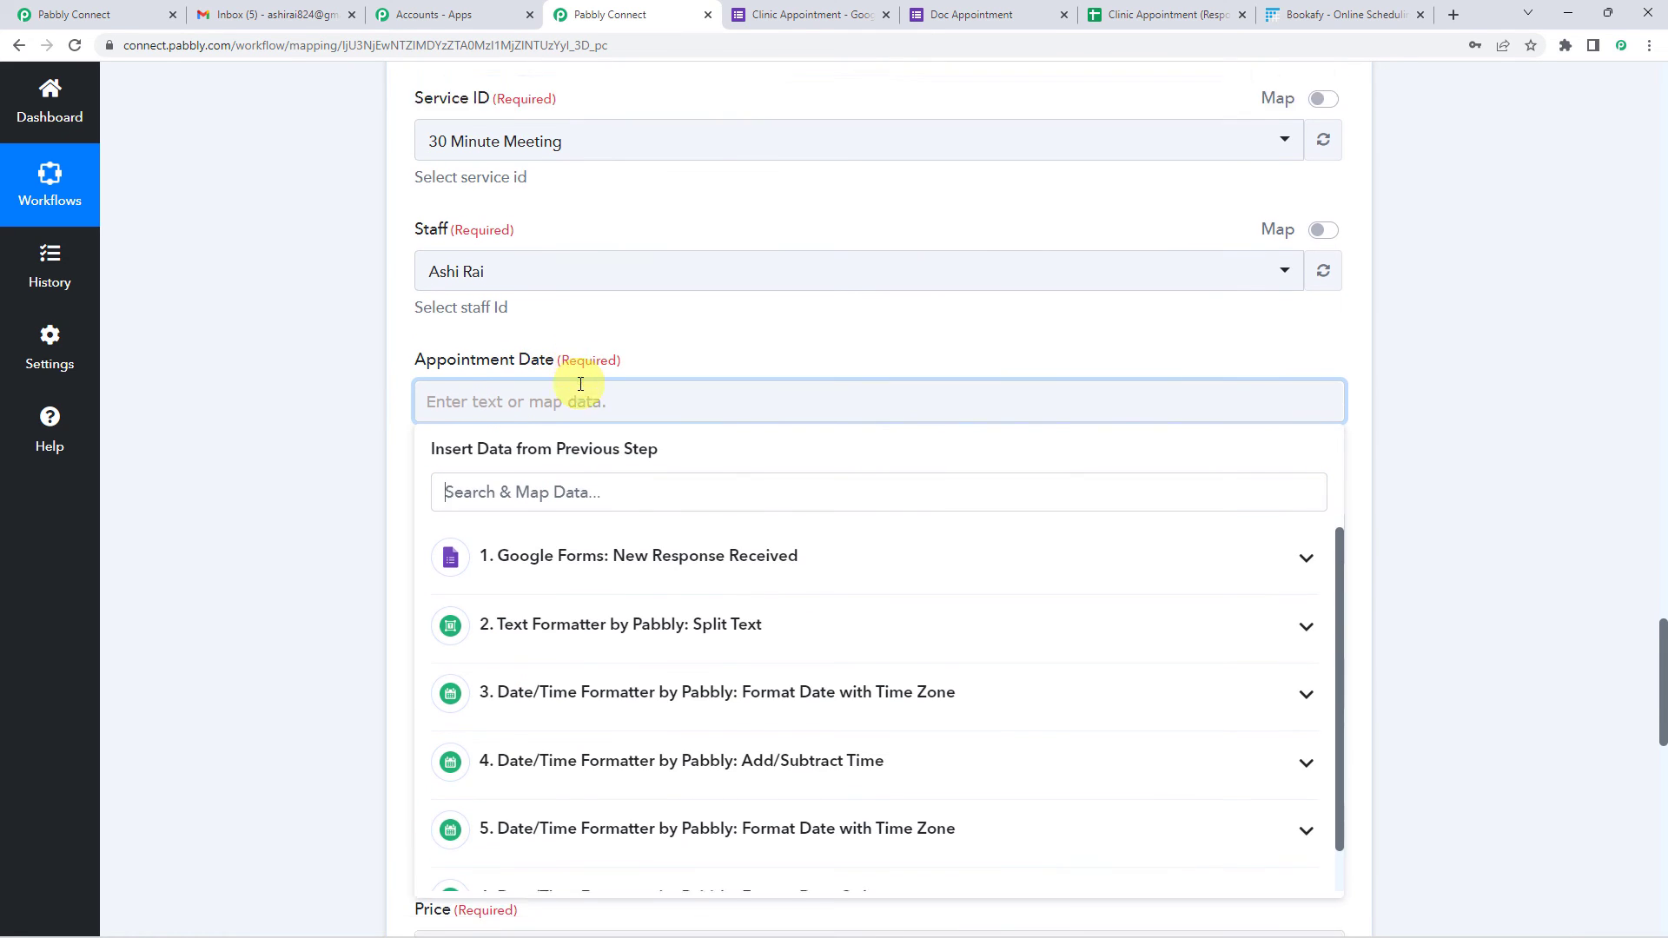
pyautogui.click(710, 847)
pyautogui.scroll(-1, 677, 808)
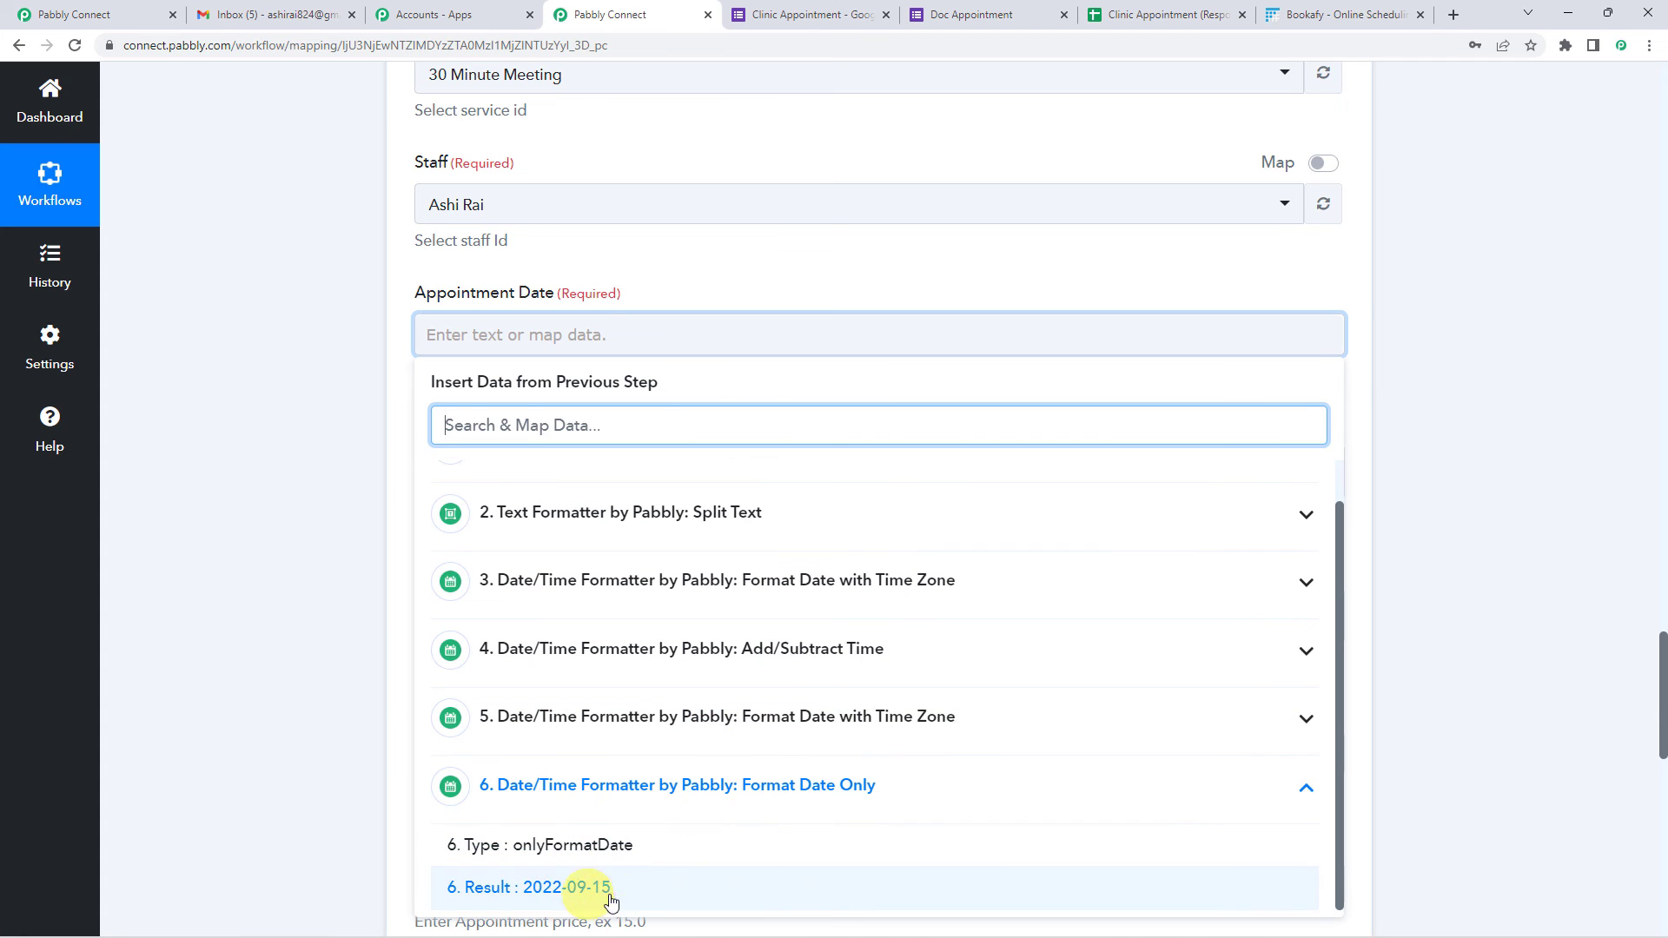
pyautogui.click(577, 899)
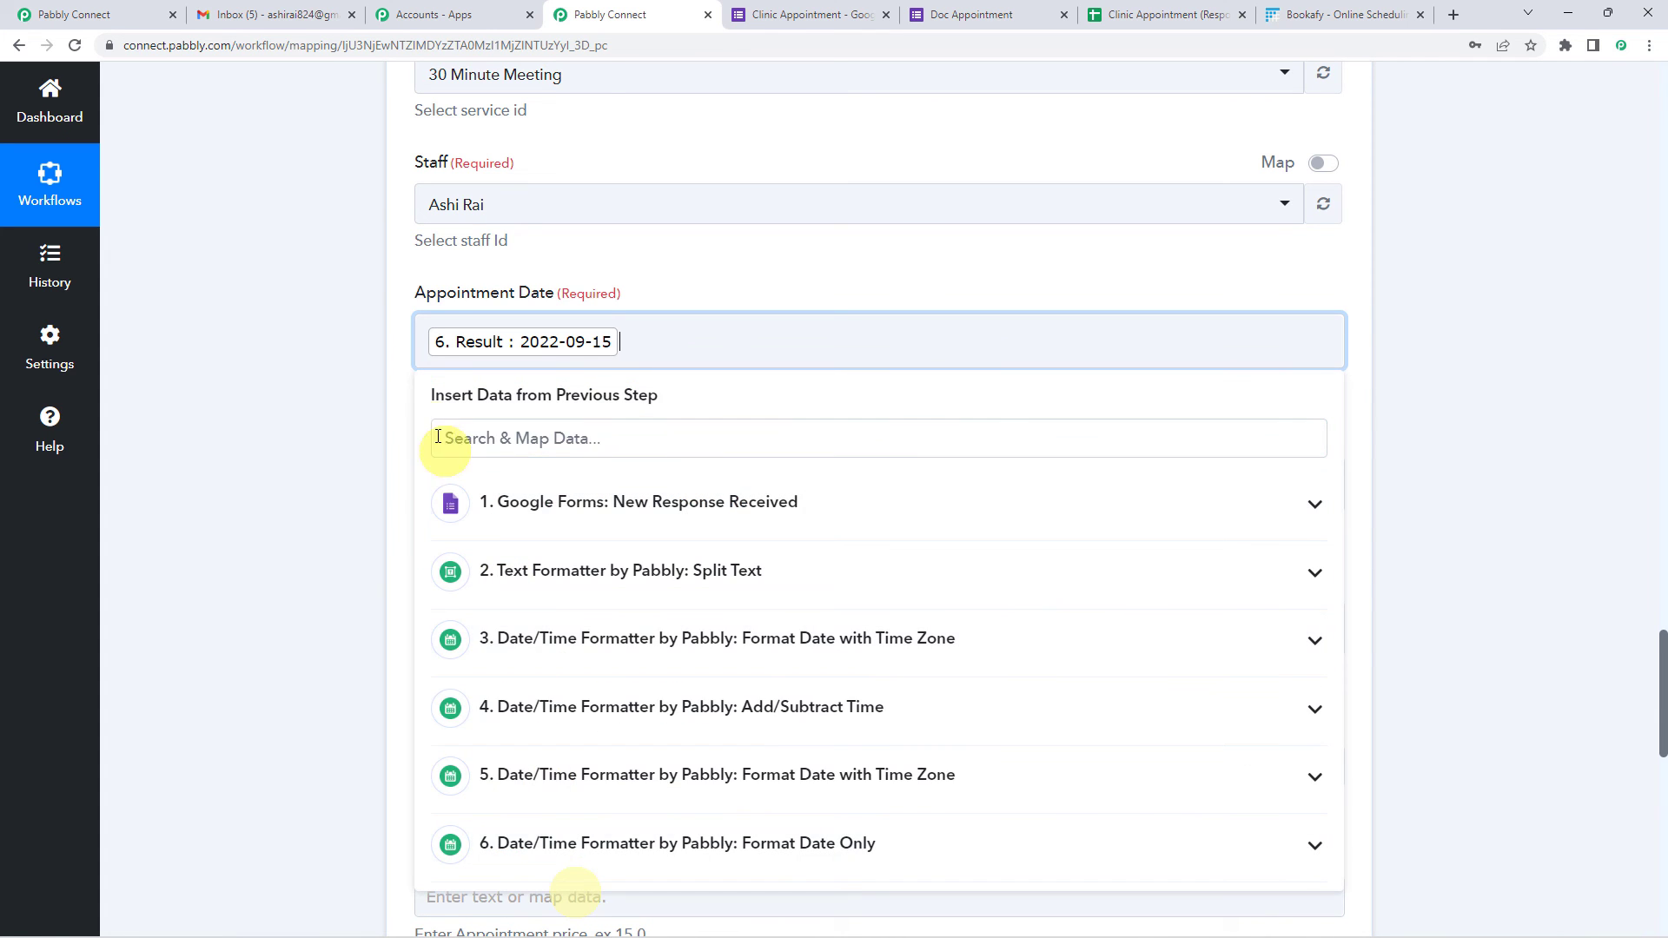
pyautogui.click(386, 361)
# - Set the appointment Price to 0 and the Title to "Hair issue" in the Bookafy action
pyautogui.scroll(-6, 599, 378)
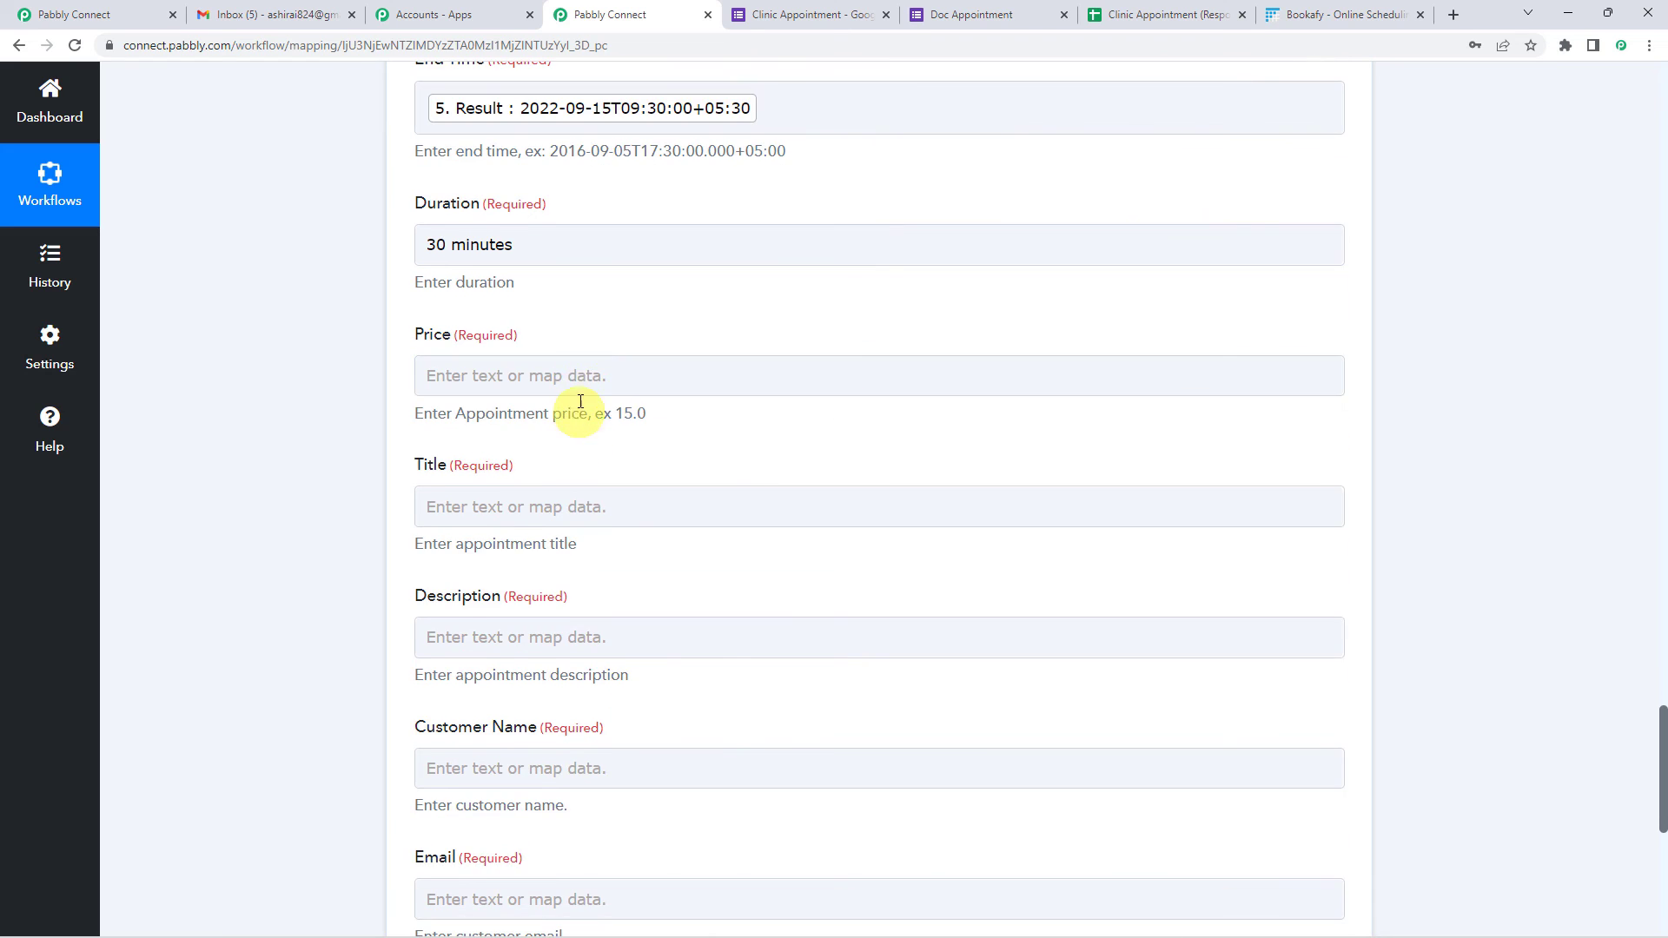
pyautogui.click(580, 380)
pyautogui.write('0')
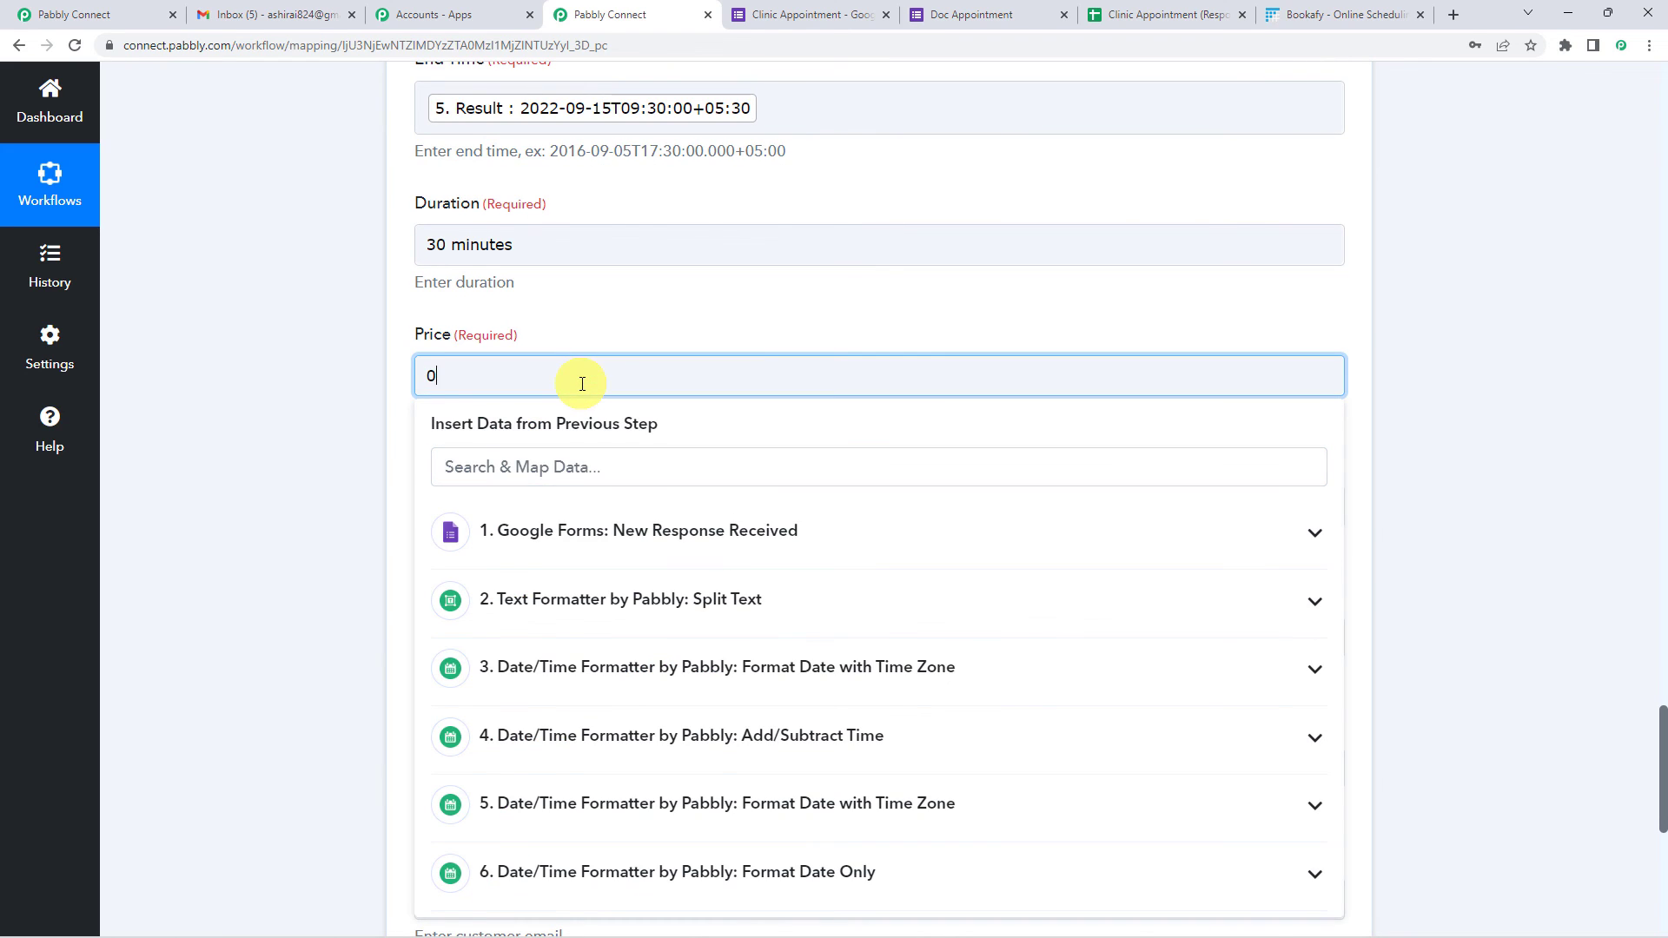
pyautogui.click(397, 431)
pyautogui.click(489, 497)
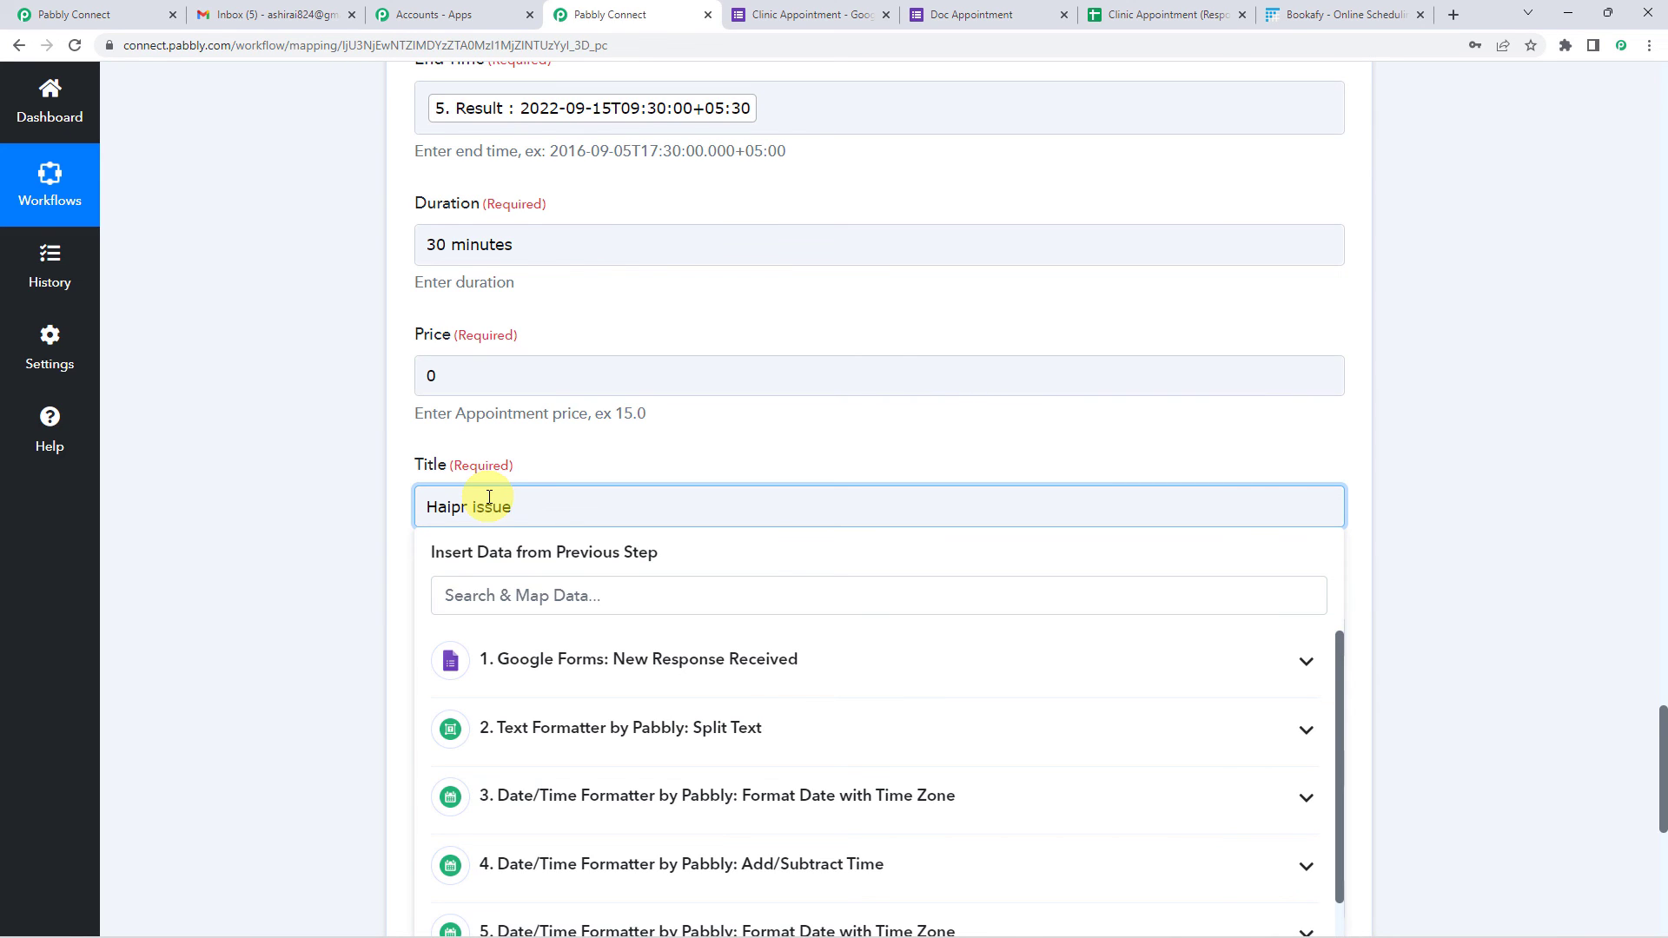
pyautogui.click(391, 513)
# - Map the appointment Description to the Medical Problem answer from the Google Forms response
pyautogui.click(499, 548)
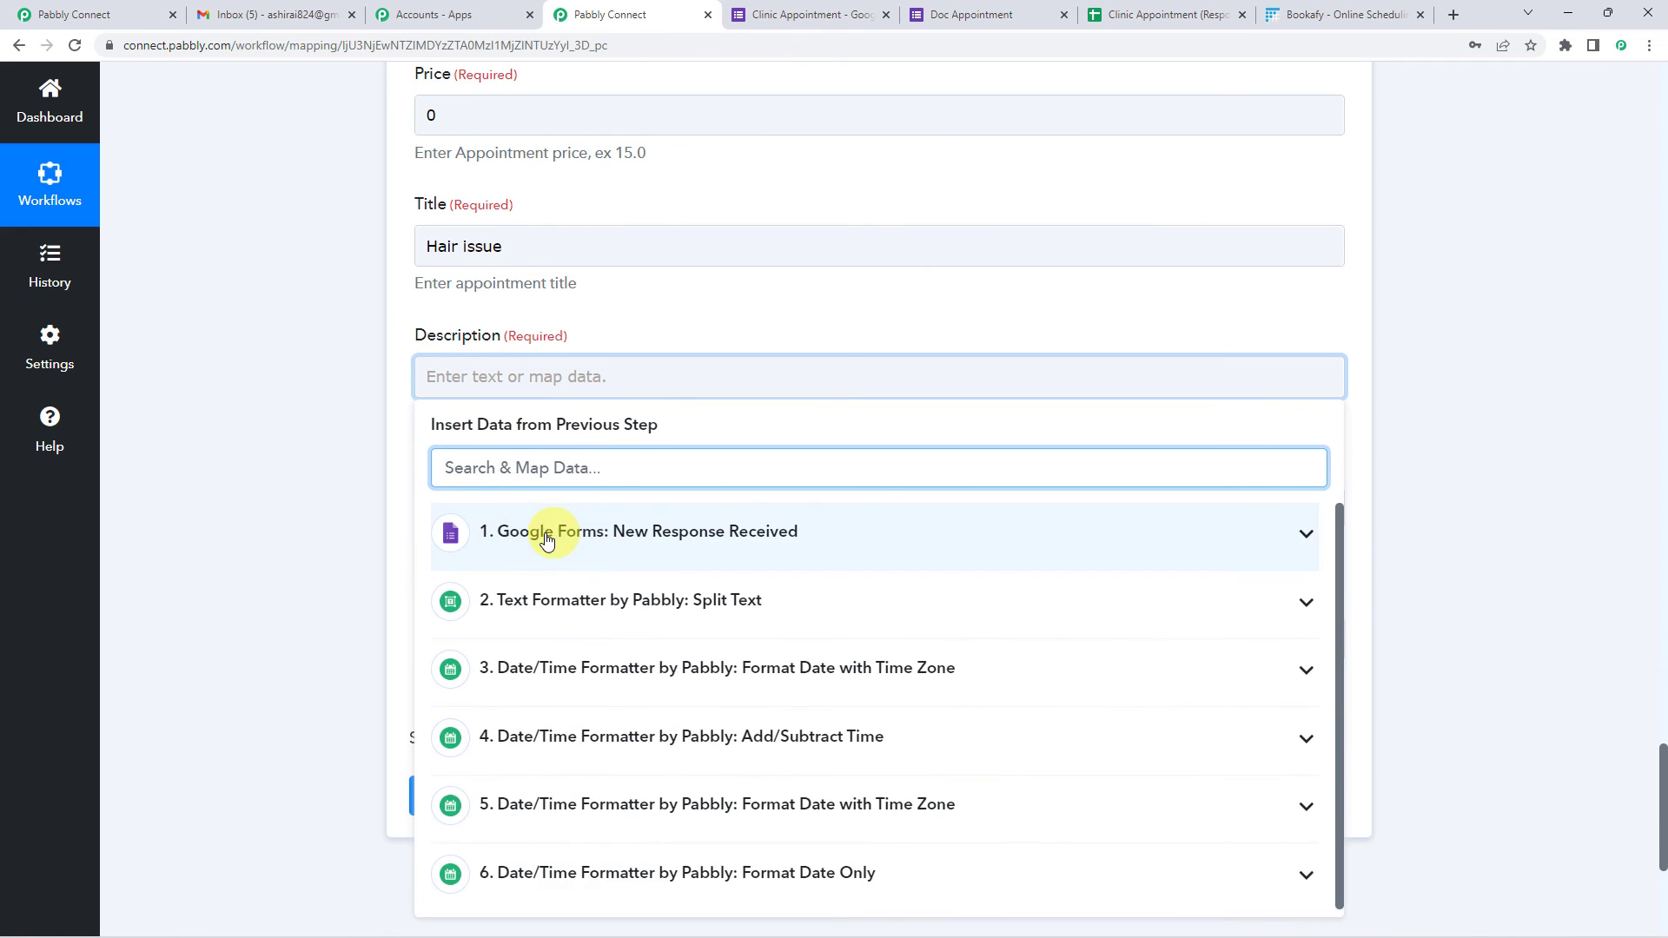
pyautogui.click(608, 533)
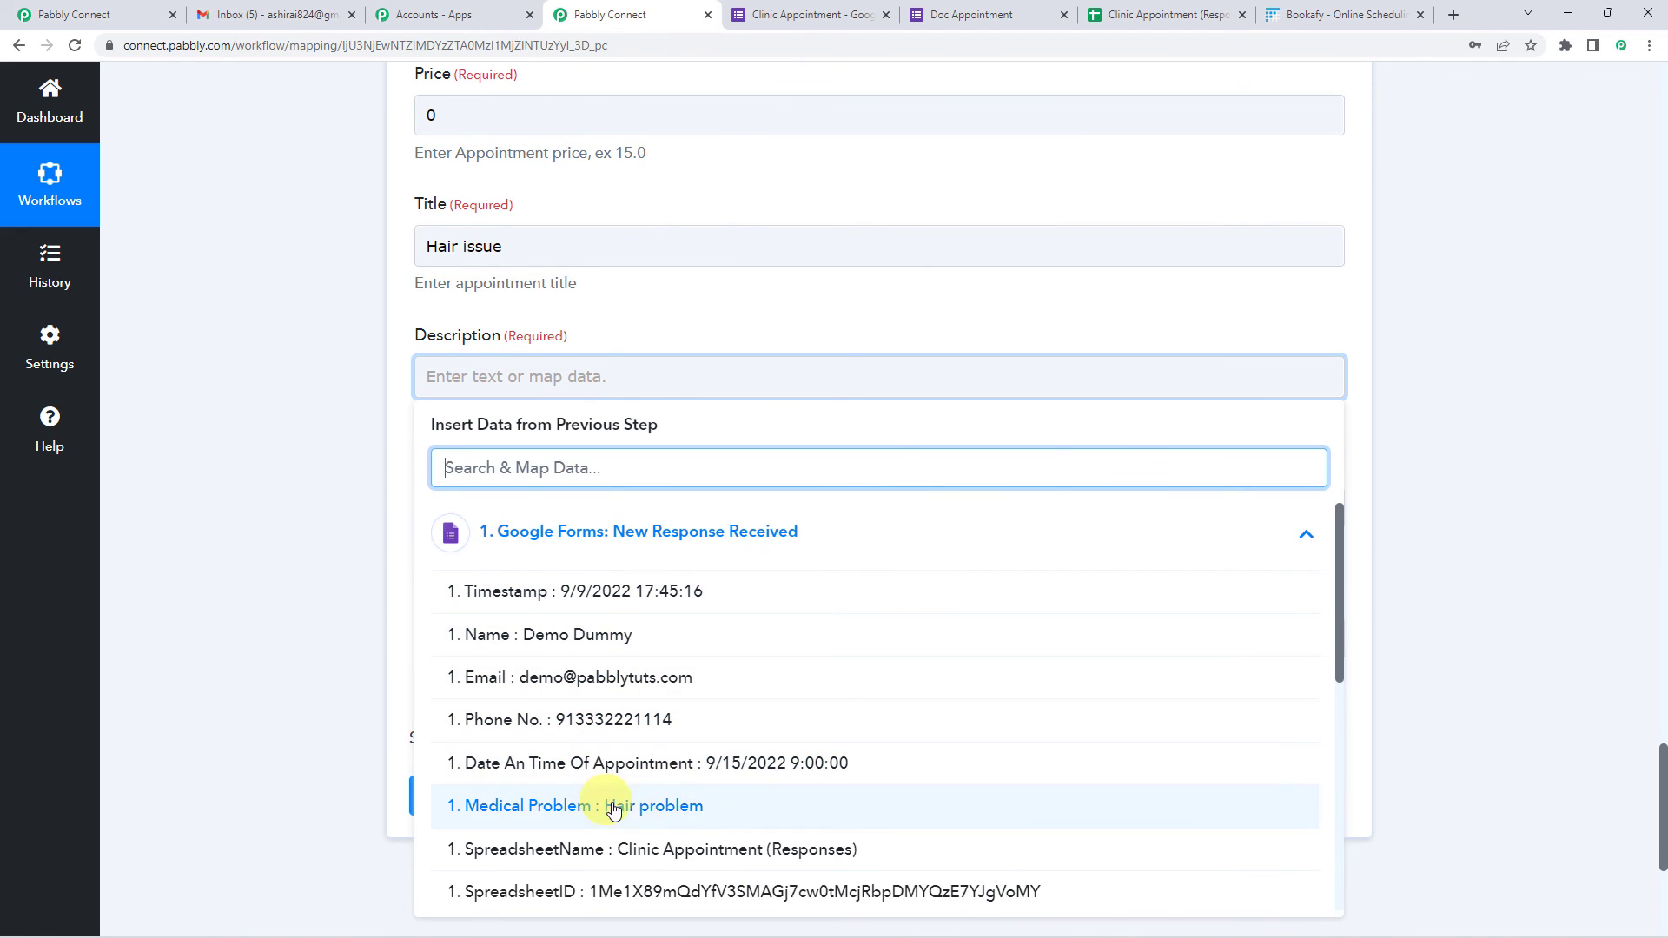
pyautogui.click(657, 817)
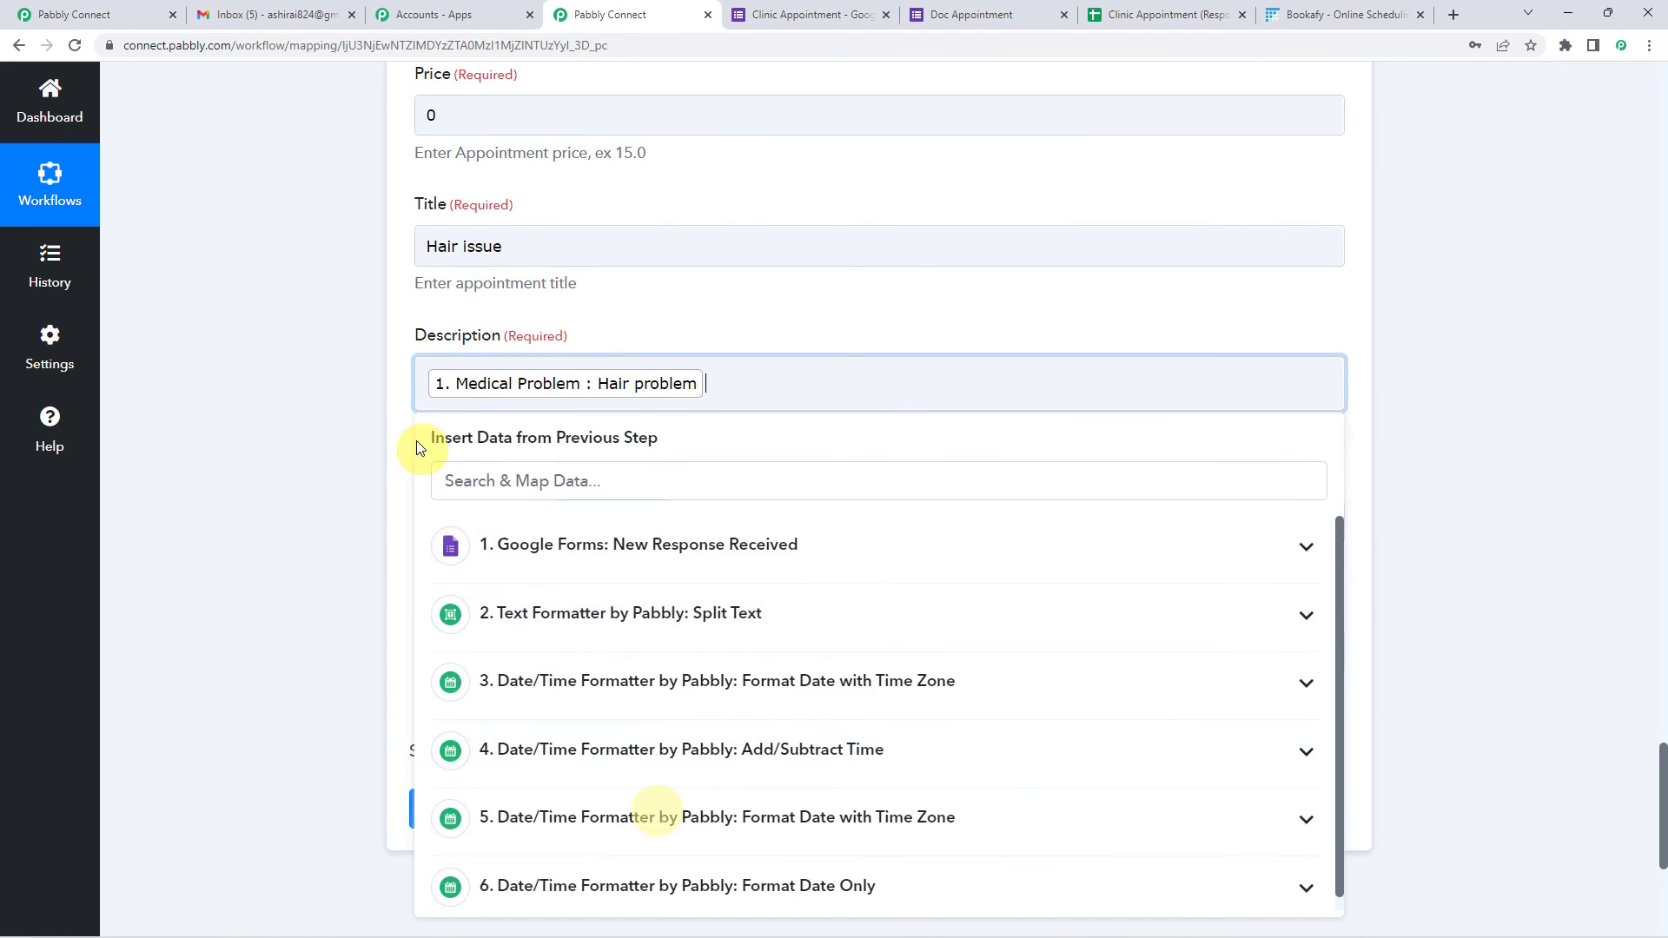
pyautogui.click(404, 419)
# - Map the Bookafy action's Customer Name to the Name answer from the Google Forms response
pyautogui.scroll(-1, 408, 422)
pyautogui.click(521, 435)
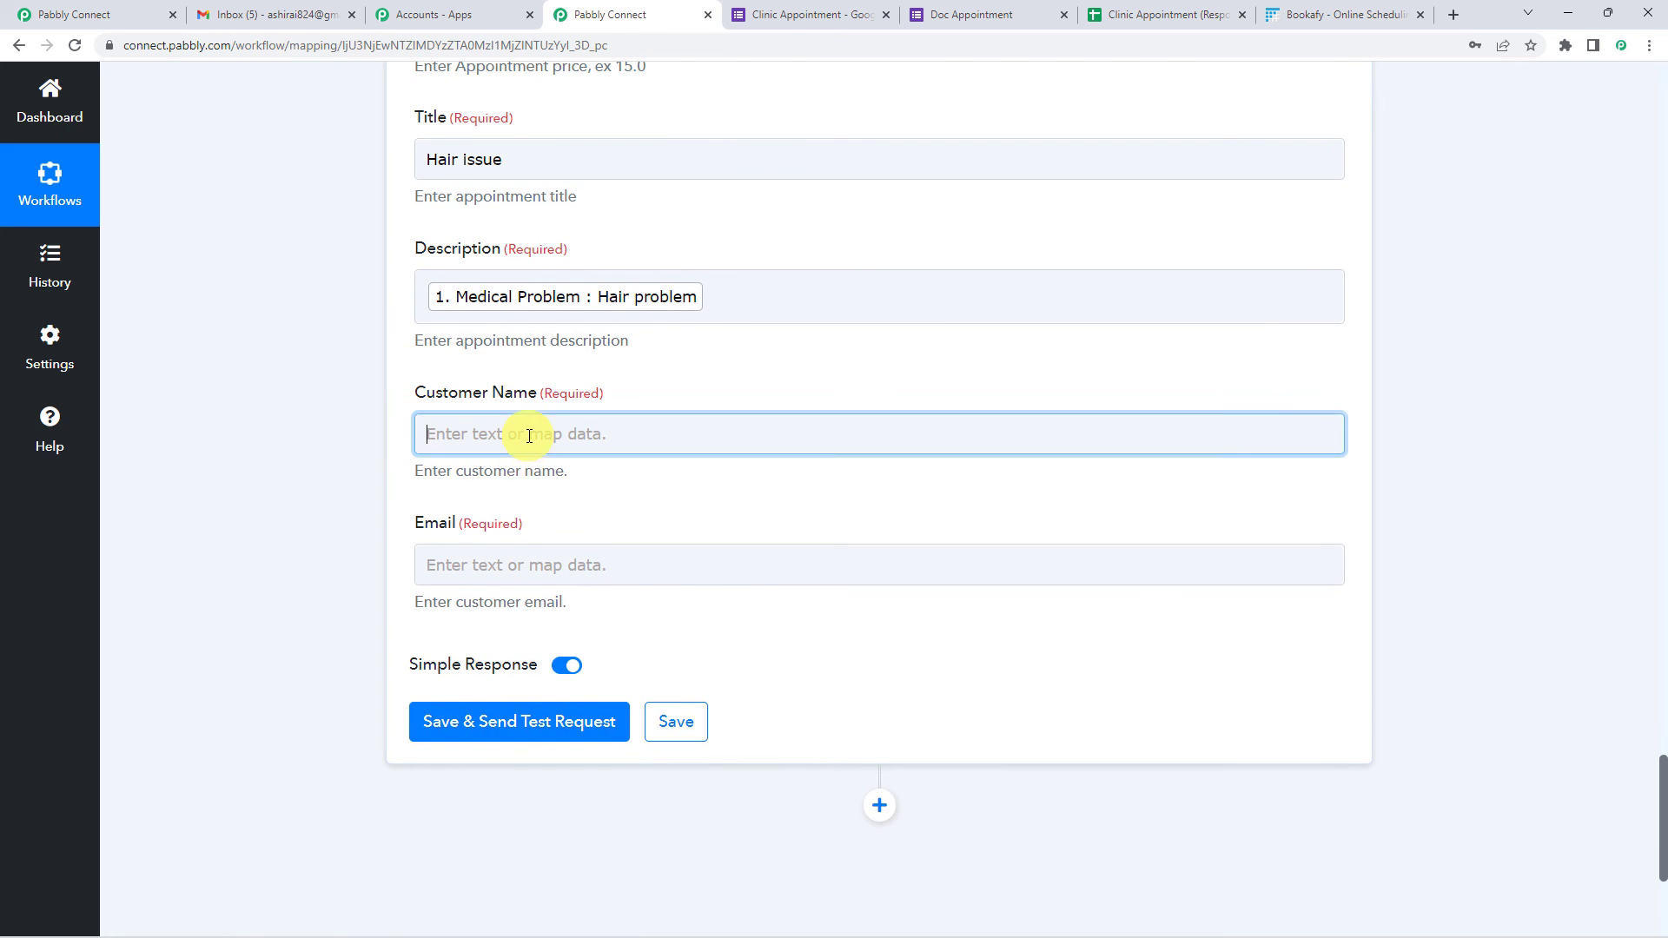
pyautogui.click(585, 593)
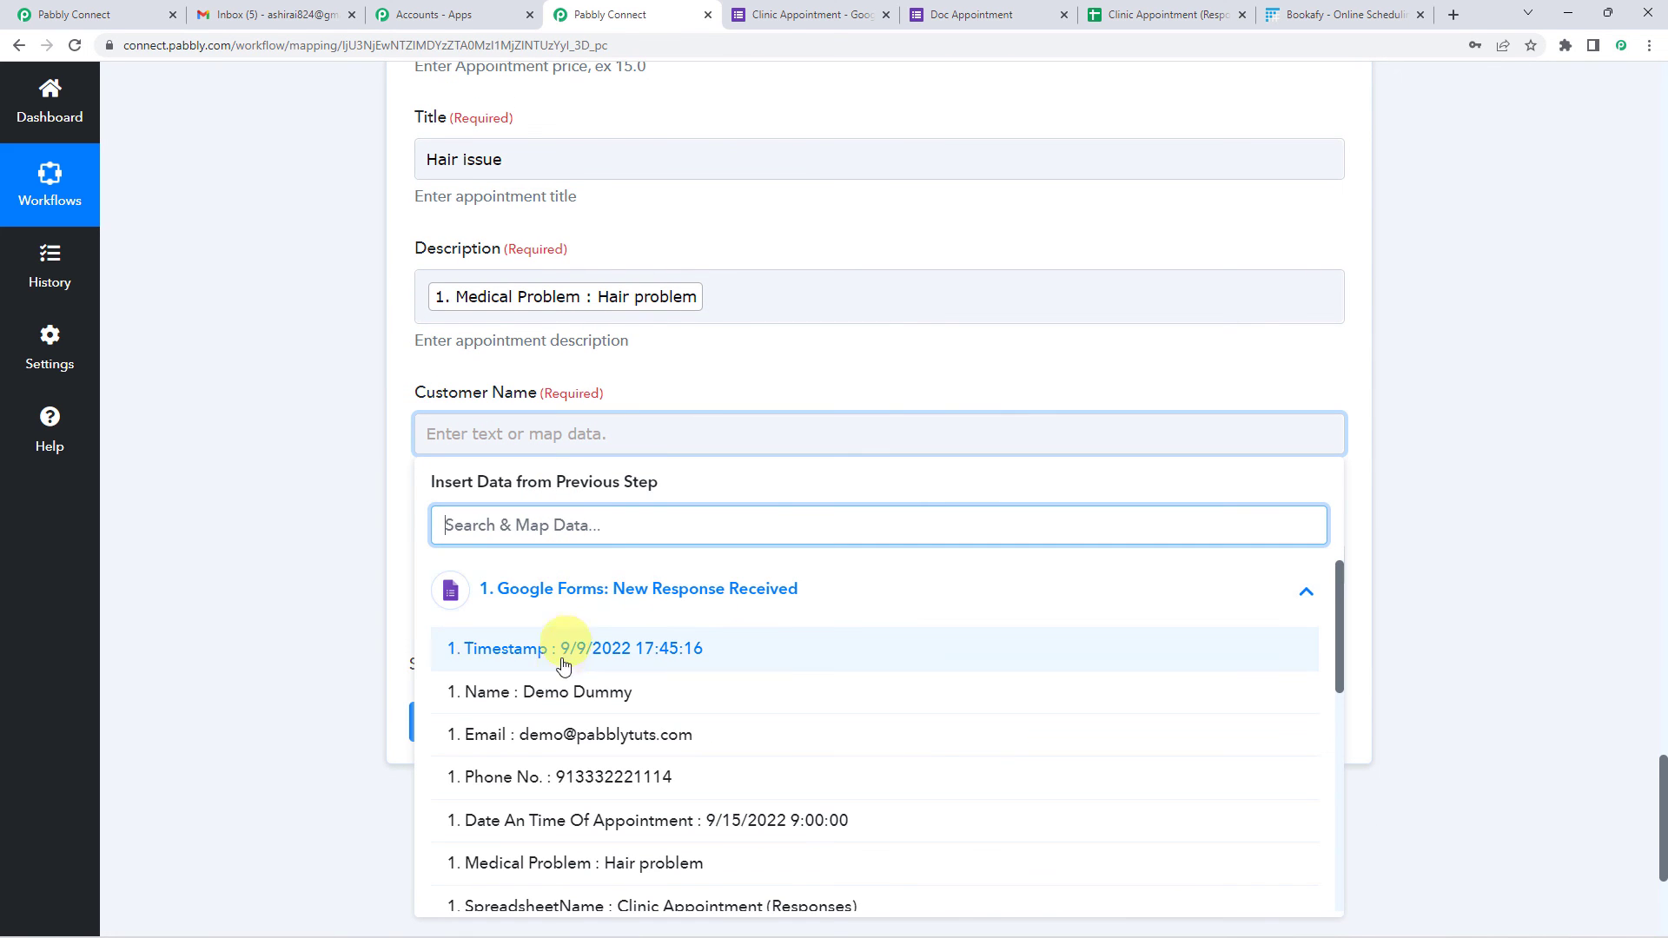
pyautogui.click(574, 695)
pyautogui.click(396, 436)
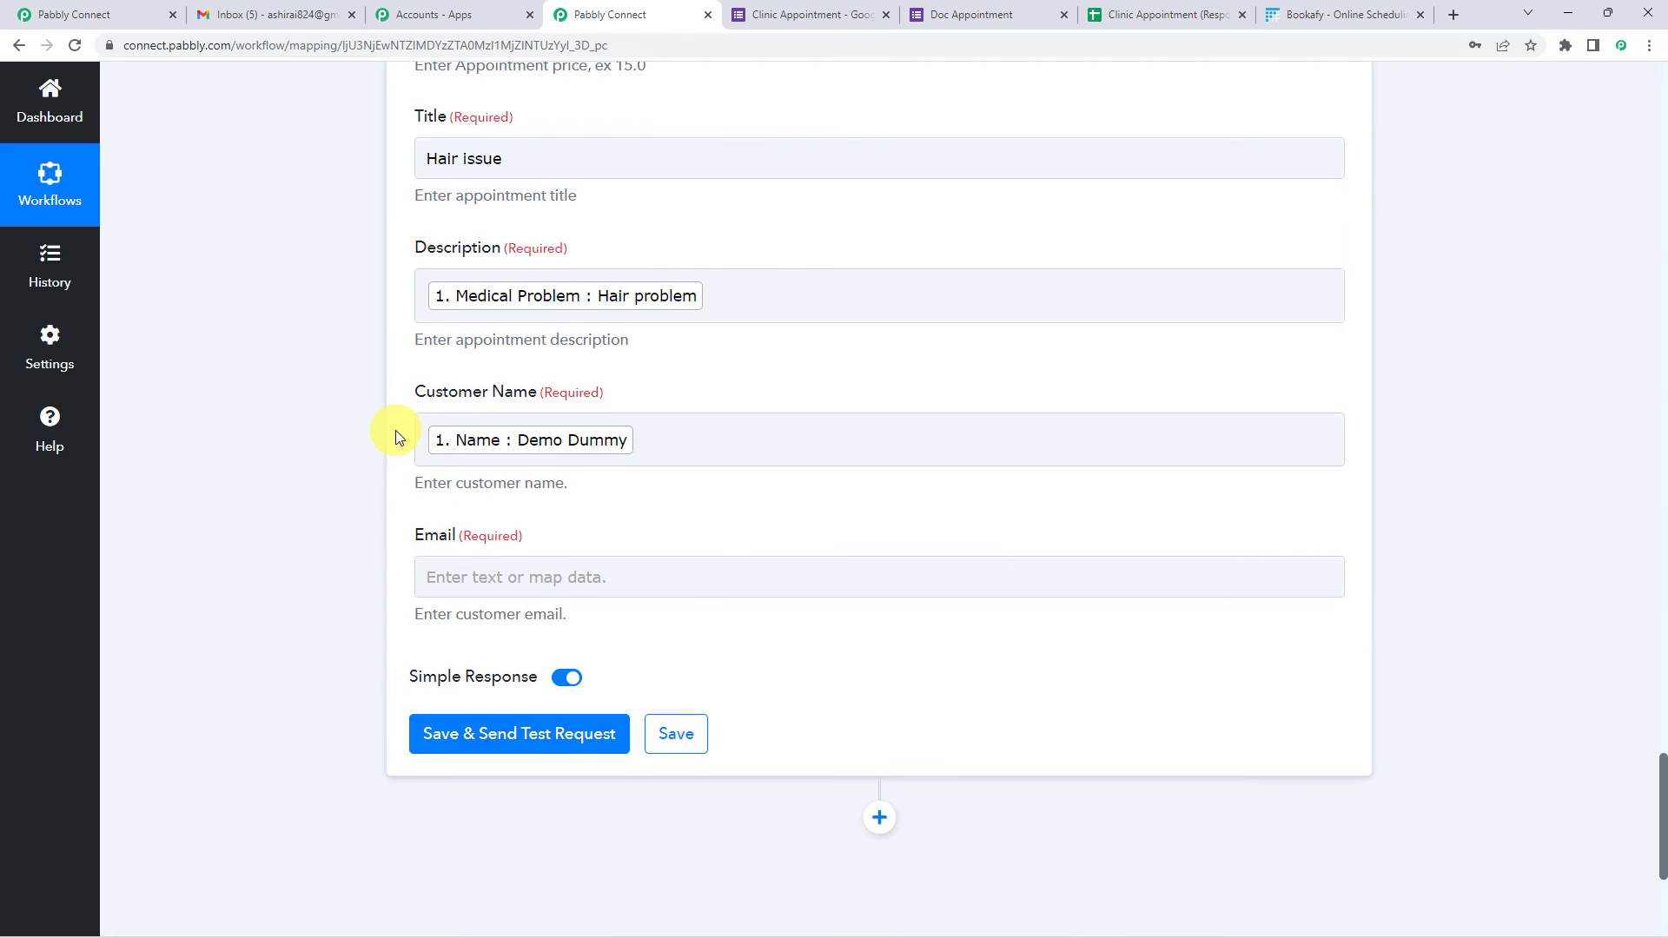
# - Map the Bookafy action's Email to the Email answer from the Google Forms response
pyautogui.scroll(-2, 452, 417)
pyautogui.click(474, 404)
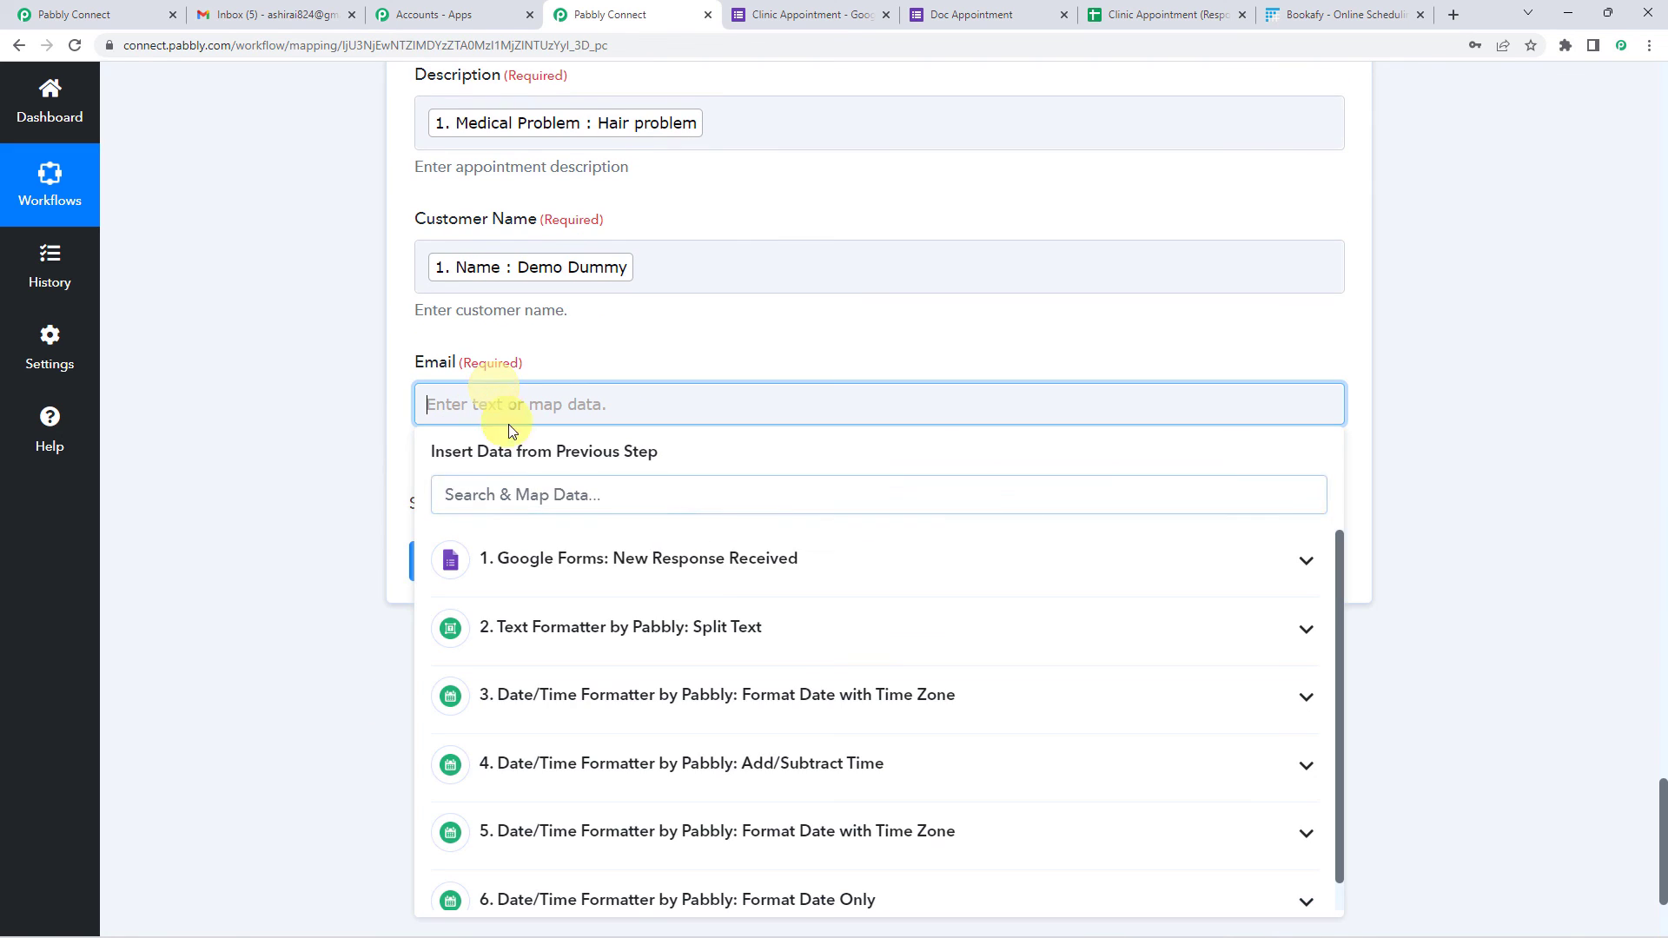
pyautogui.click(568, 566)
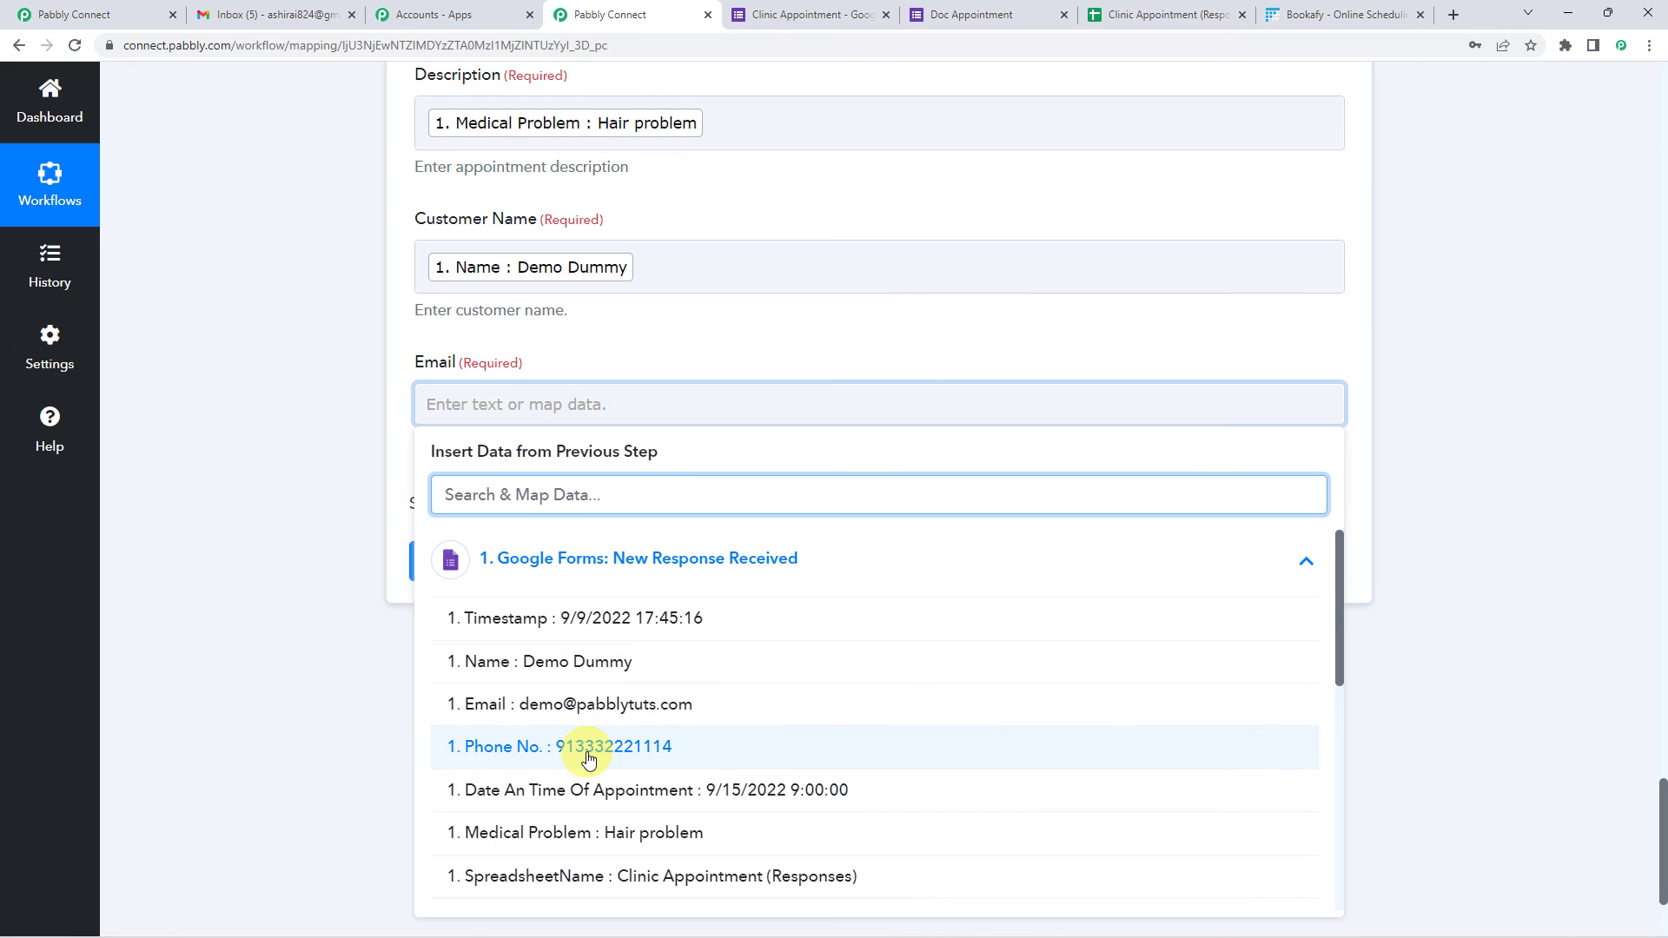
pyautogui.click(595, 704)
pyautogui.click(403, 409)
# - Review all the filled and mapped fields of the Bookafy Create Appointment action
pyautogui.scroll(15, 404, 409)
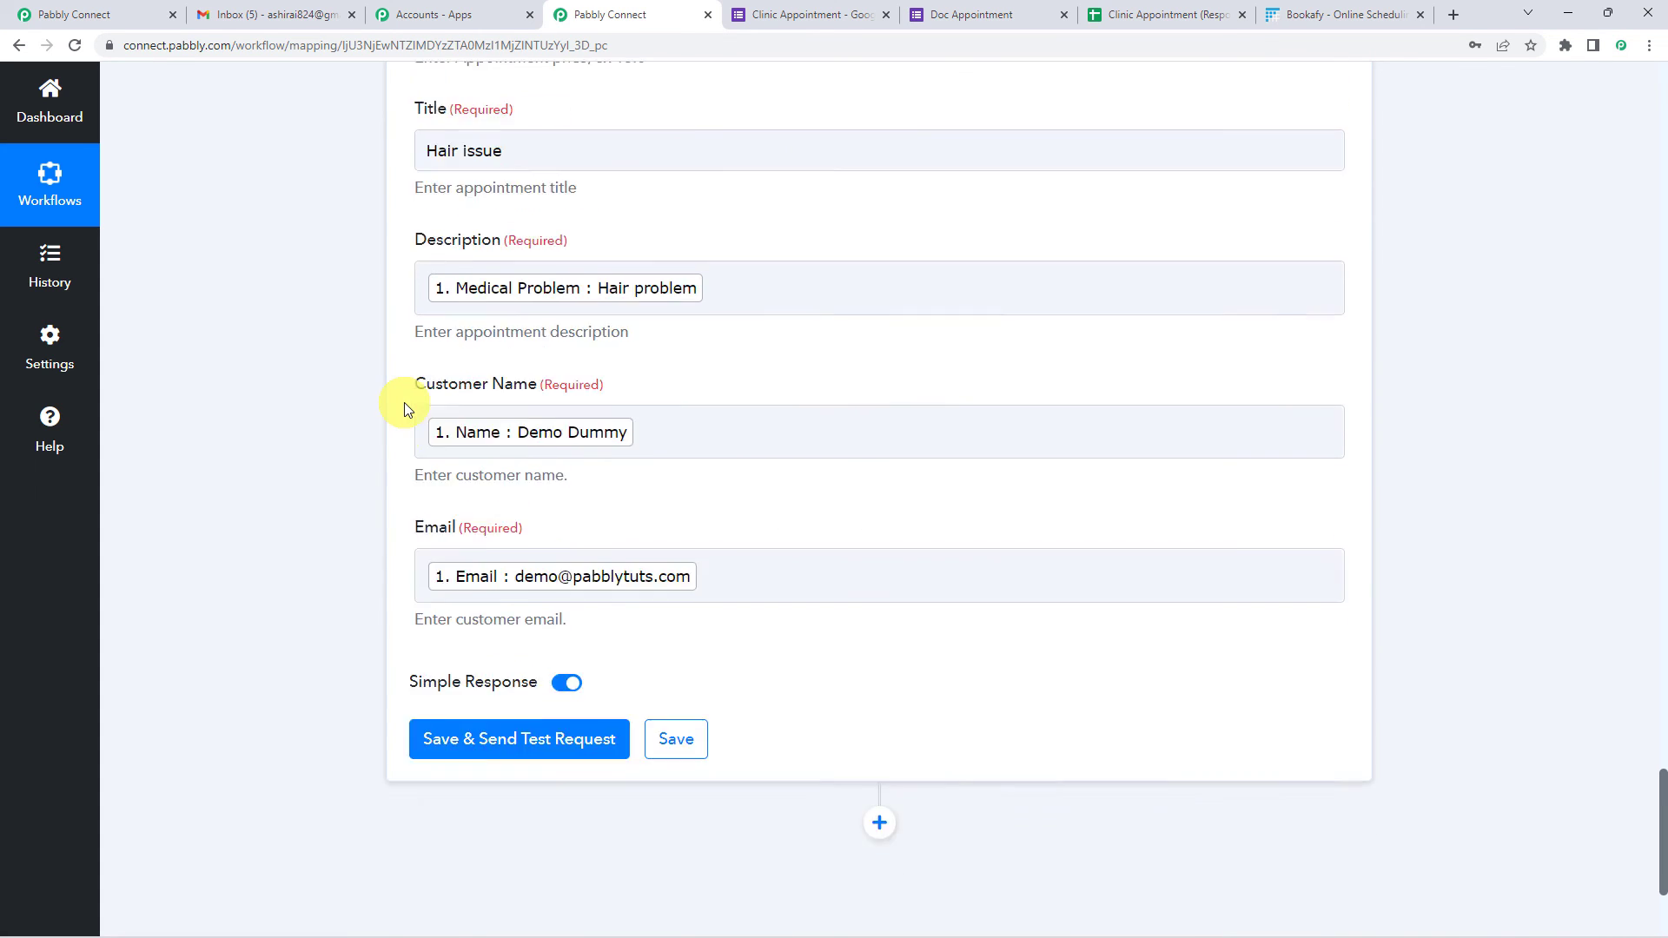
pyautogui.scroll(-13, 404, 403)
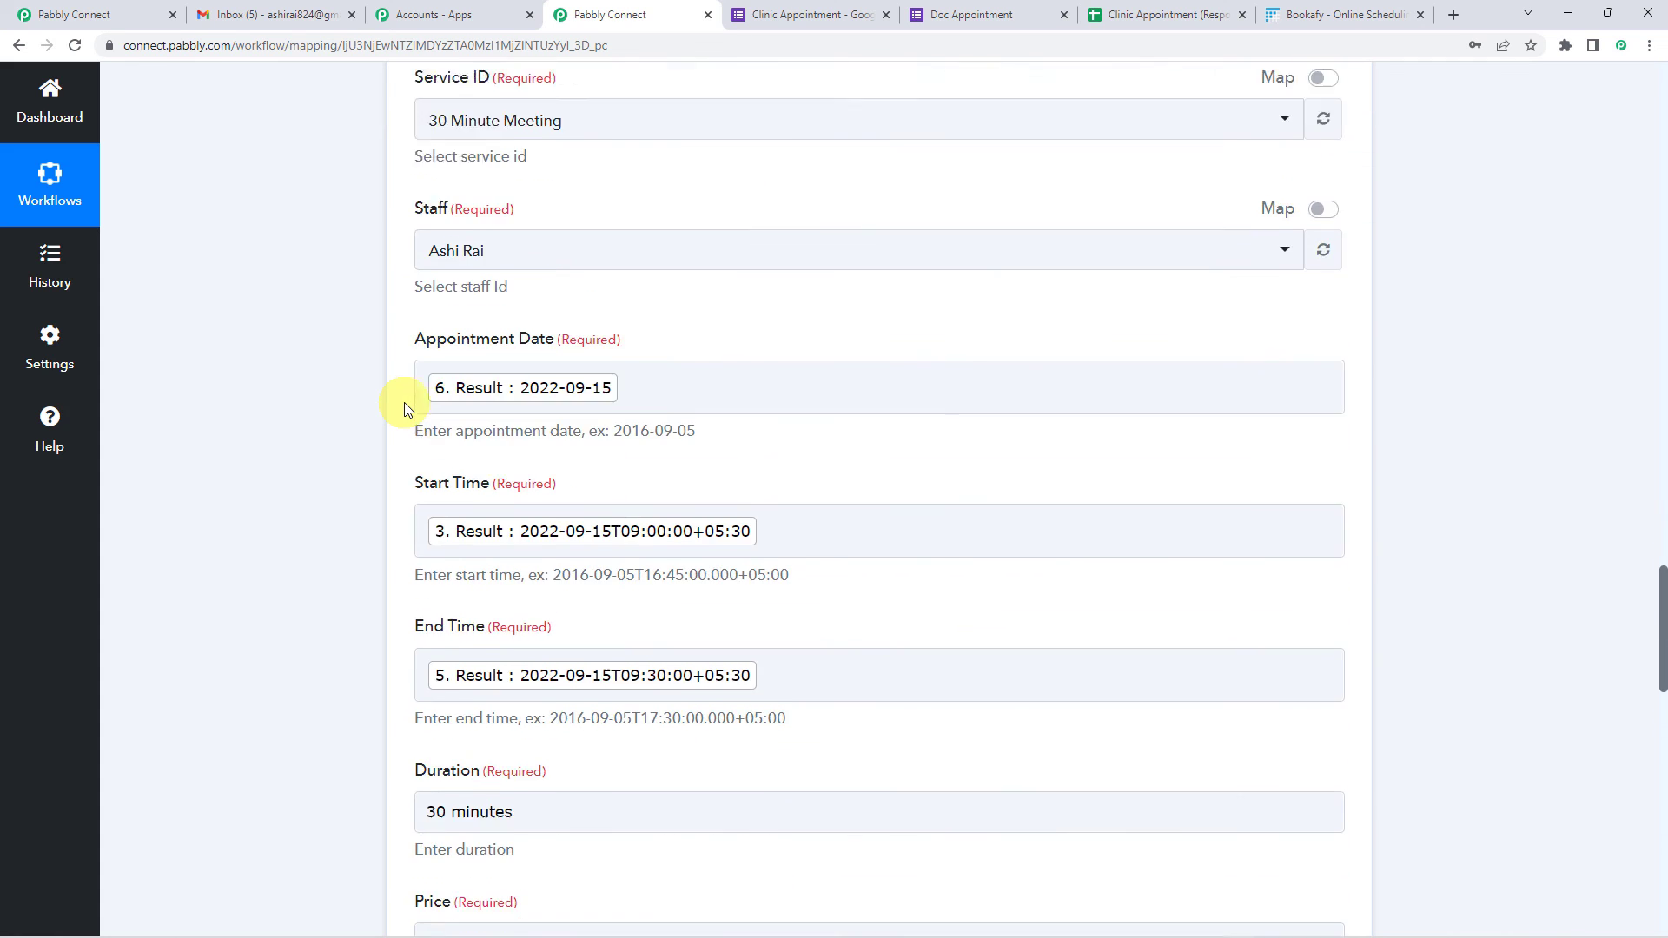
pyautogui.scroll(-1, 404, 409)
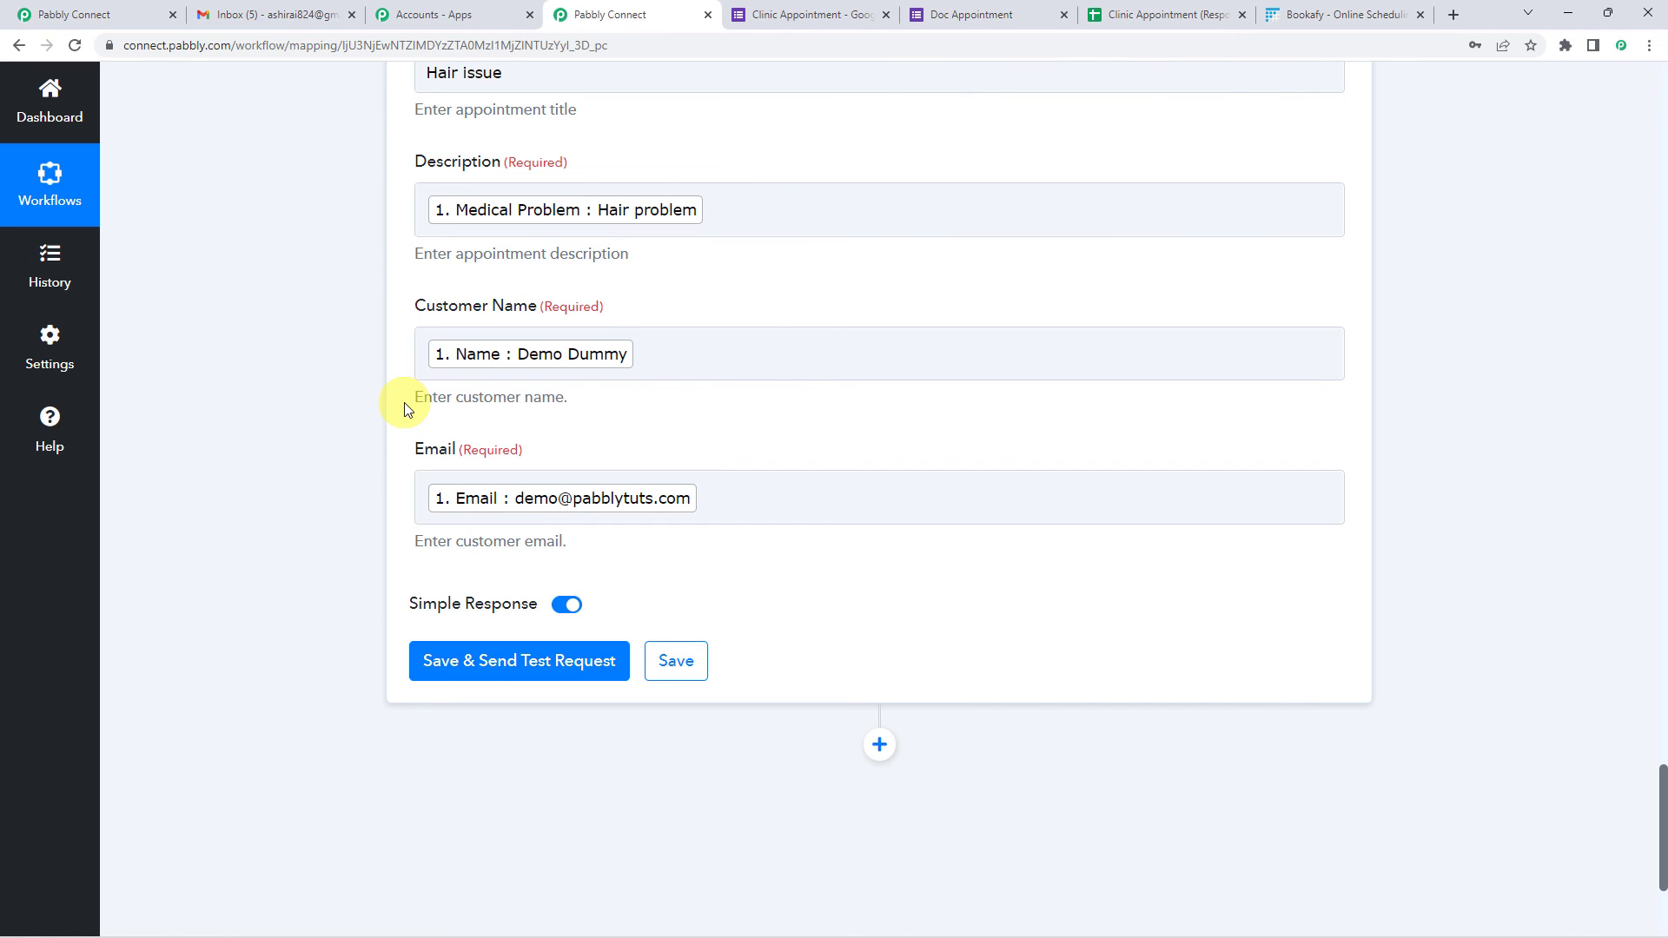
pyautogui.scroll(2, 404, 409)
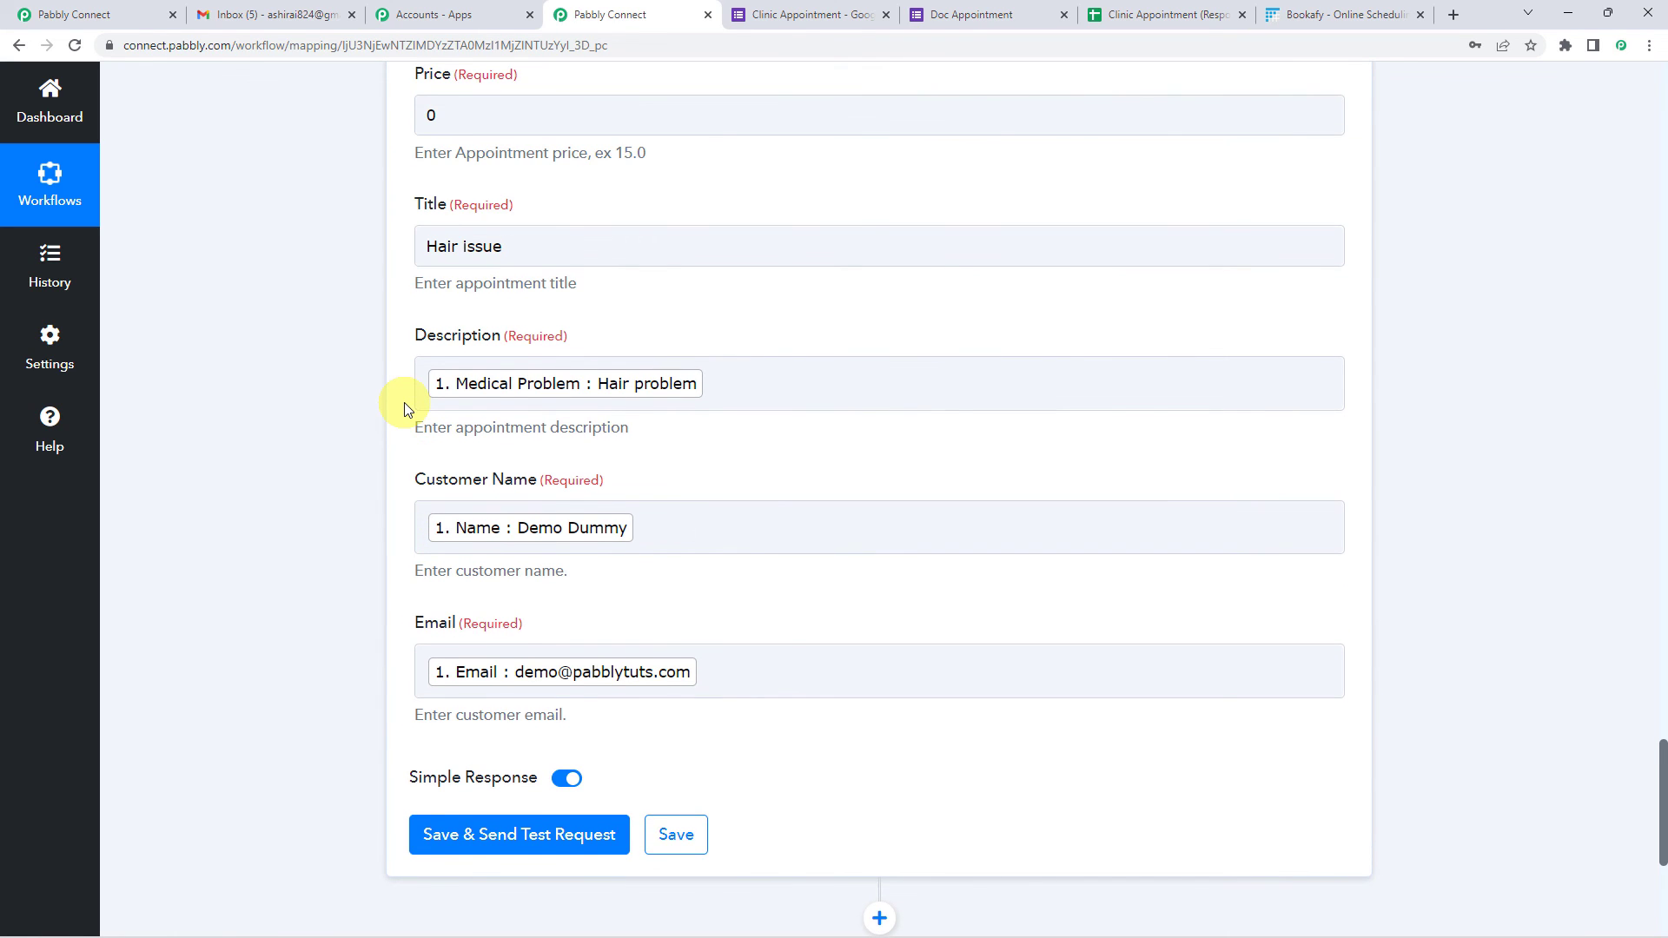
pyautogui.click(552, 399)
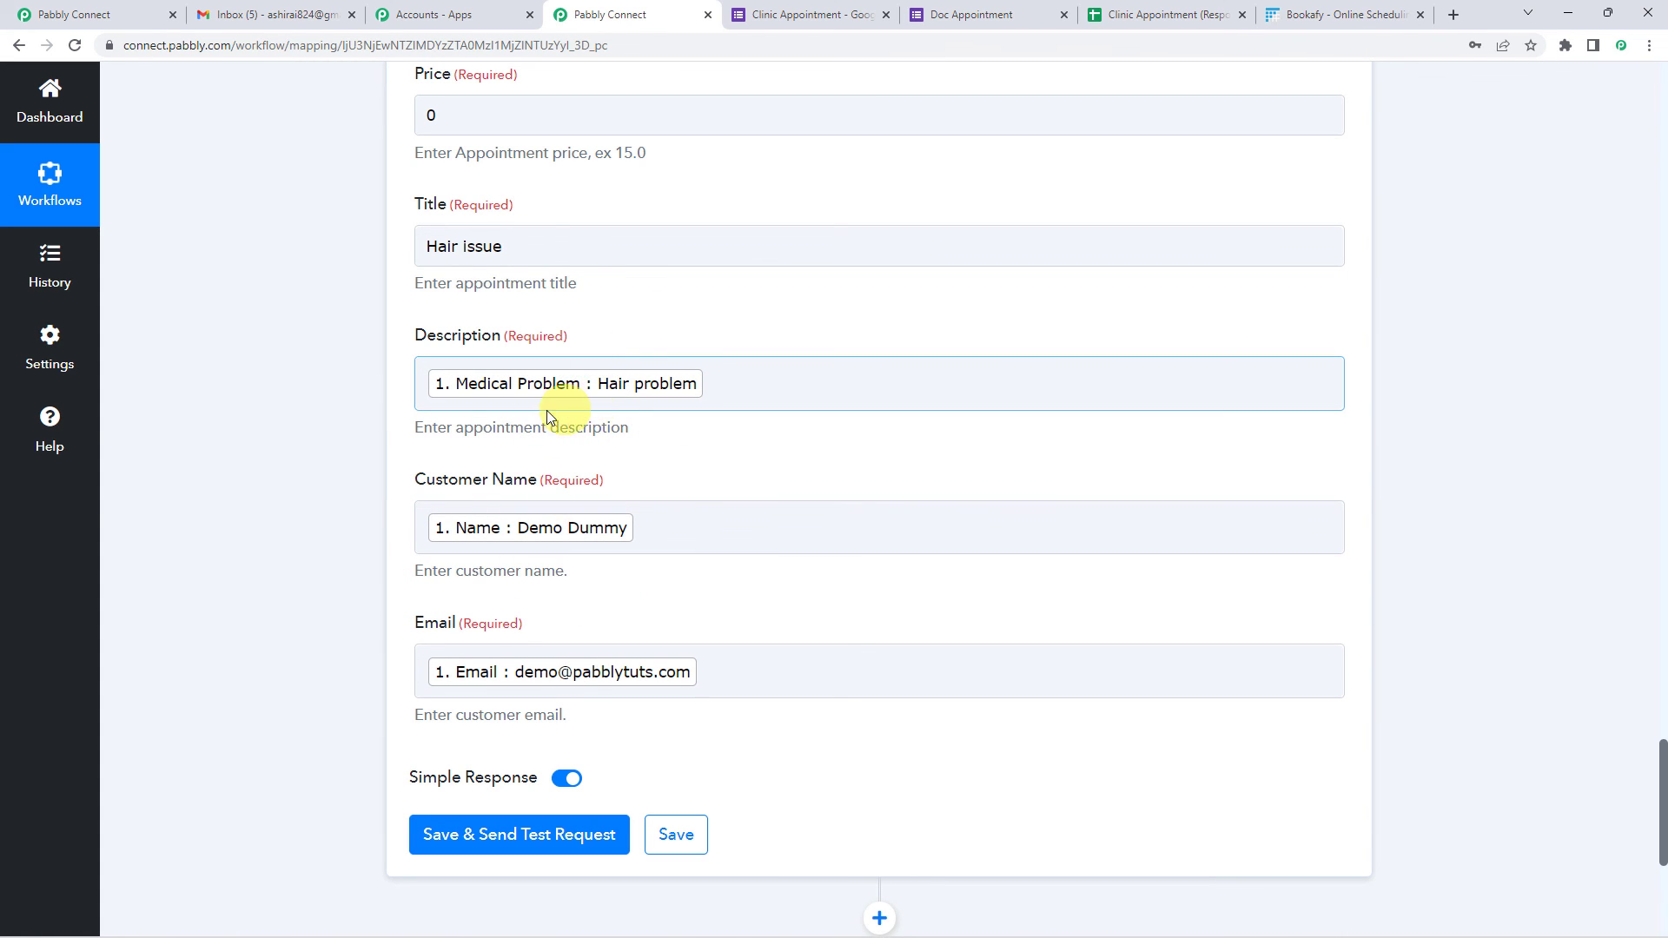
pyautogui.scroll(1, 341, 471)
pyautogui.scroll(4, 341, 471)
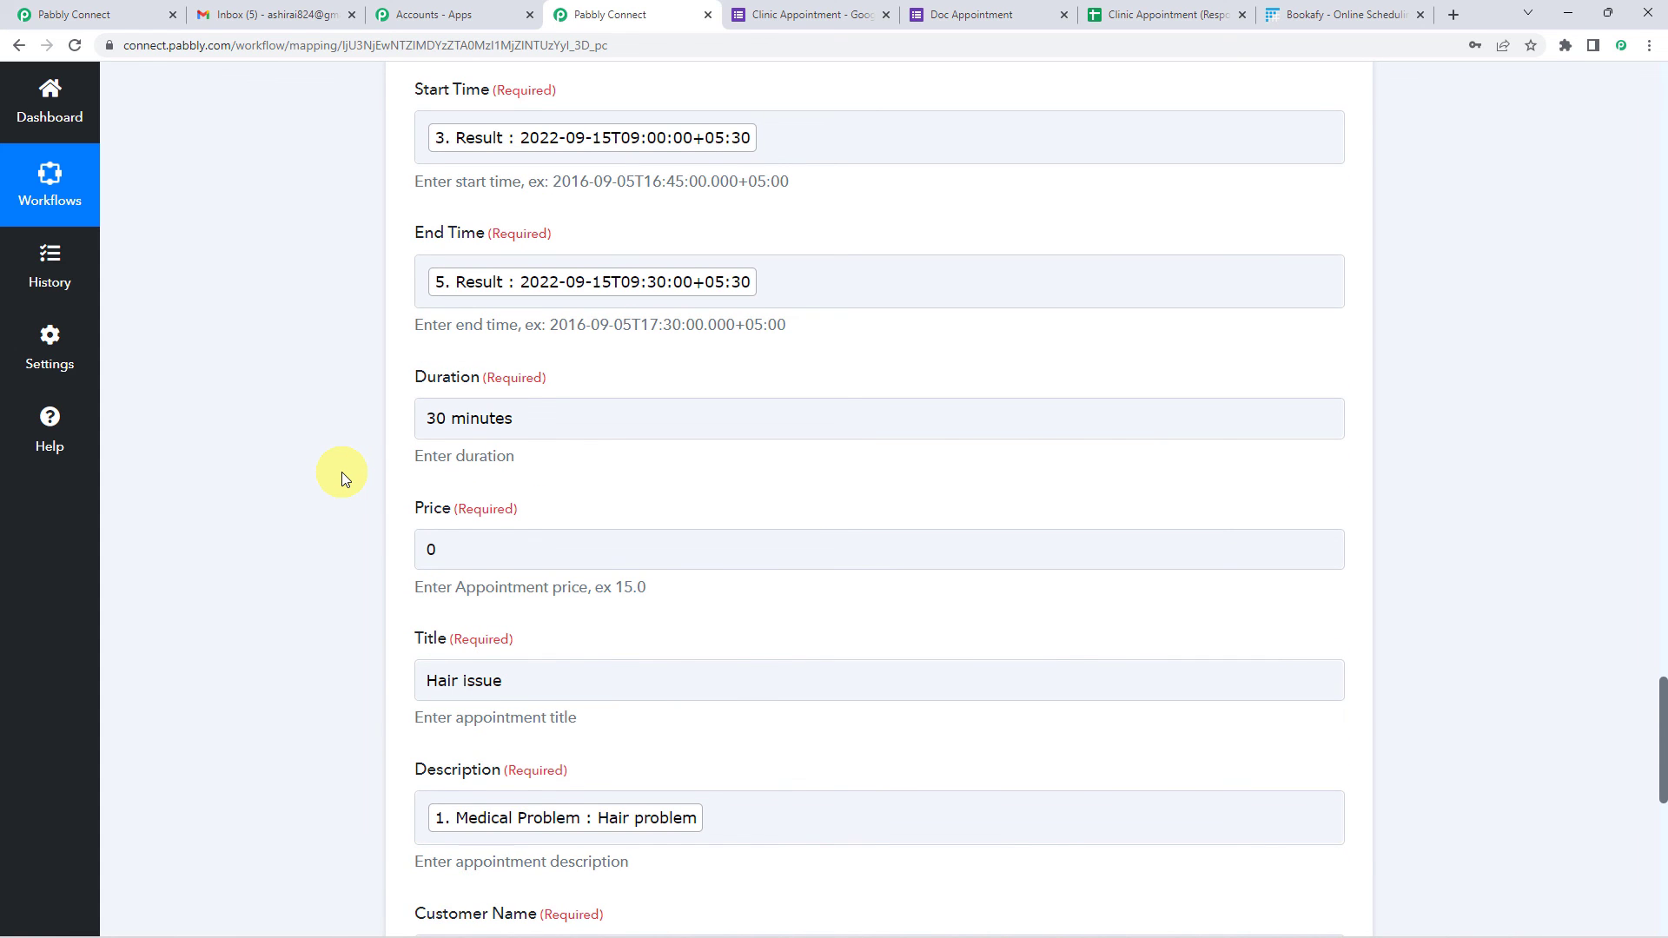
# - Look over the workflow from the Google Forms trigger onward and examine the Bookafy action's Appointment Date, Start Time and End Time mappings
pyautogui.scroll(20, 341, 471)
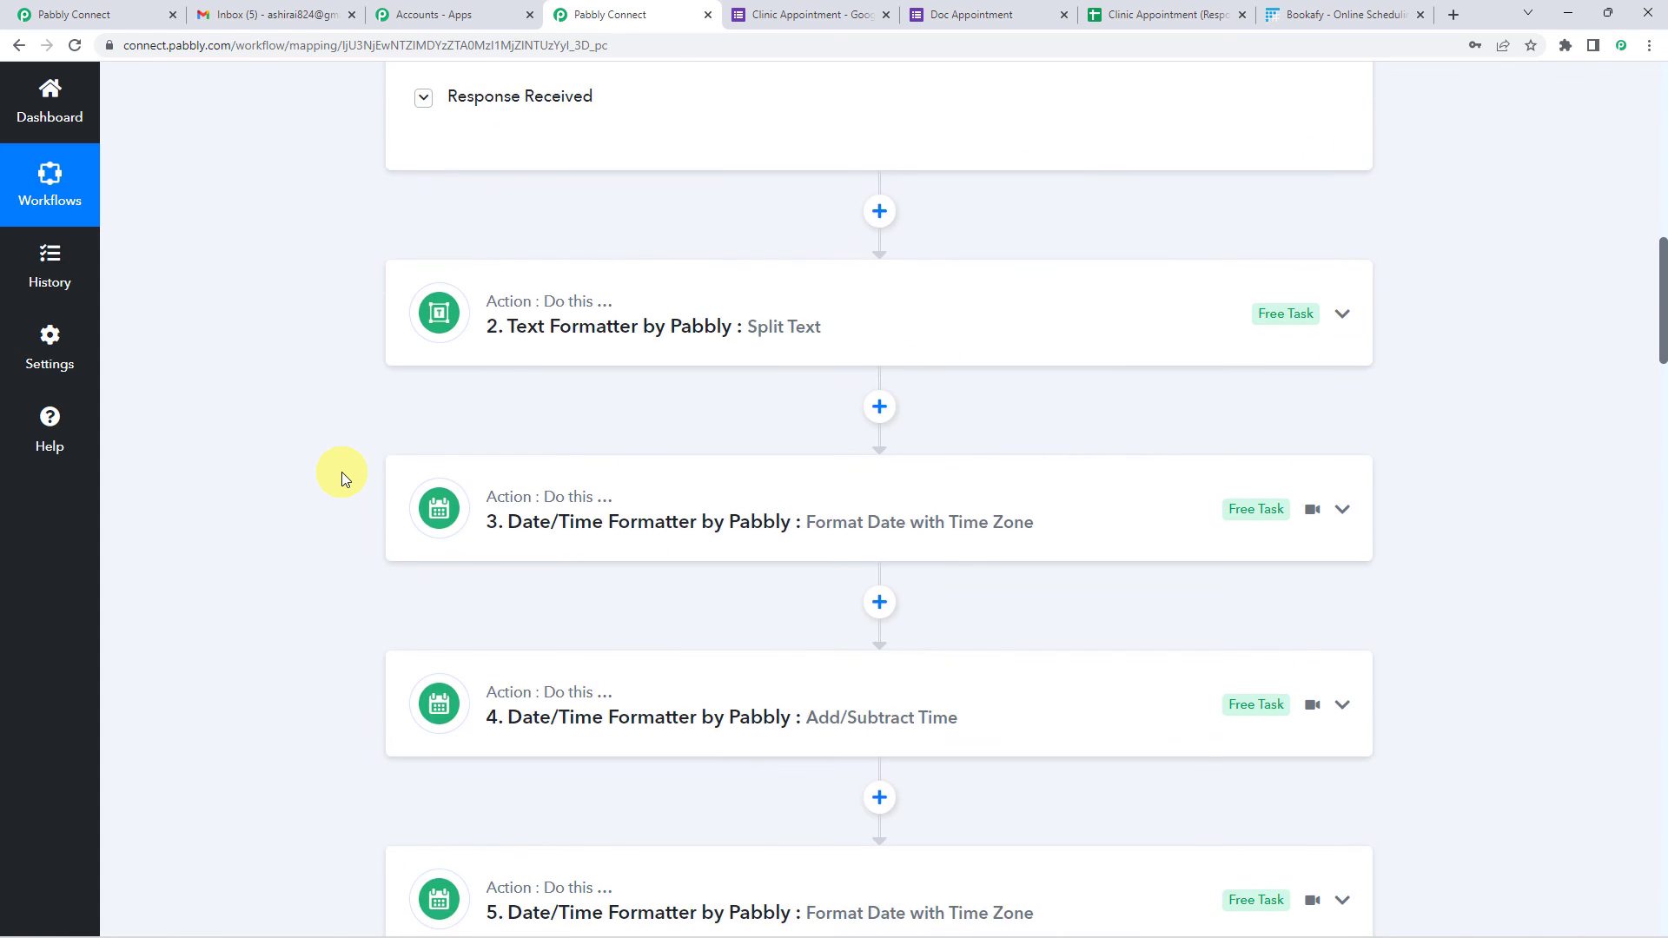
pyautogui.scroll(11, 341, 472)
pyautogui.scroll(-4, 280, 519)
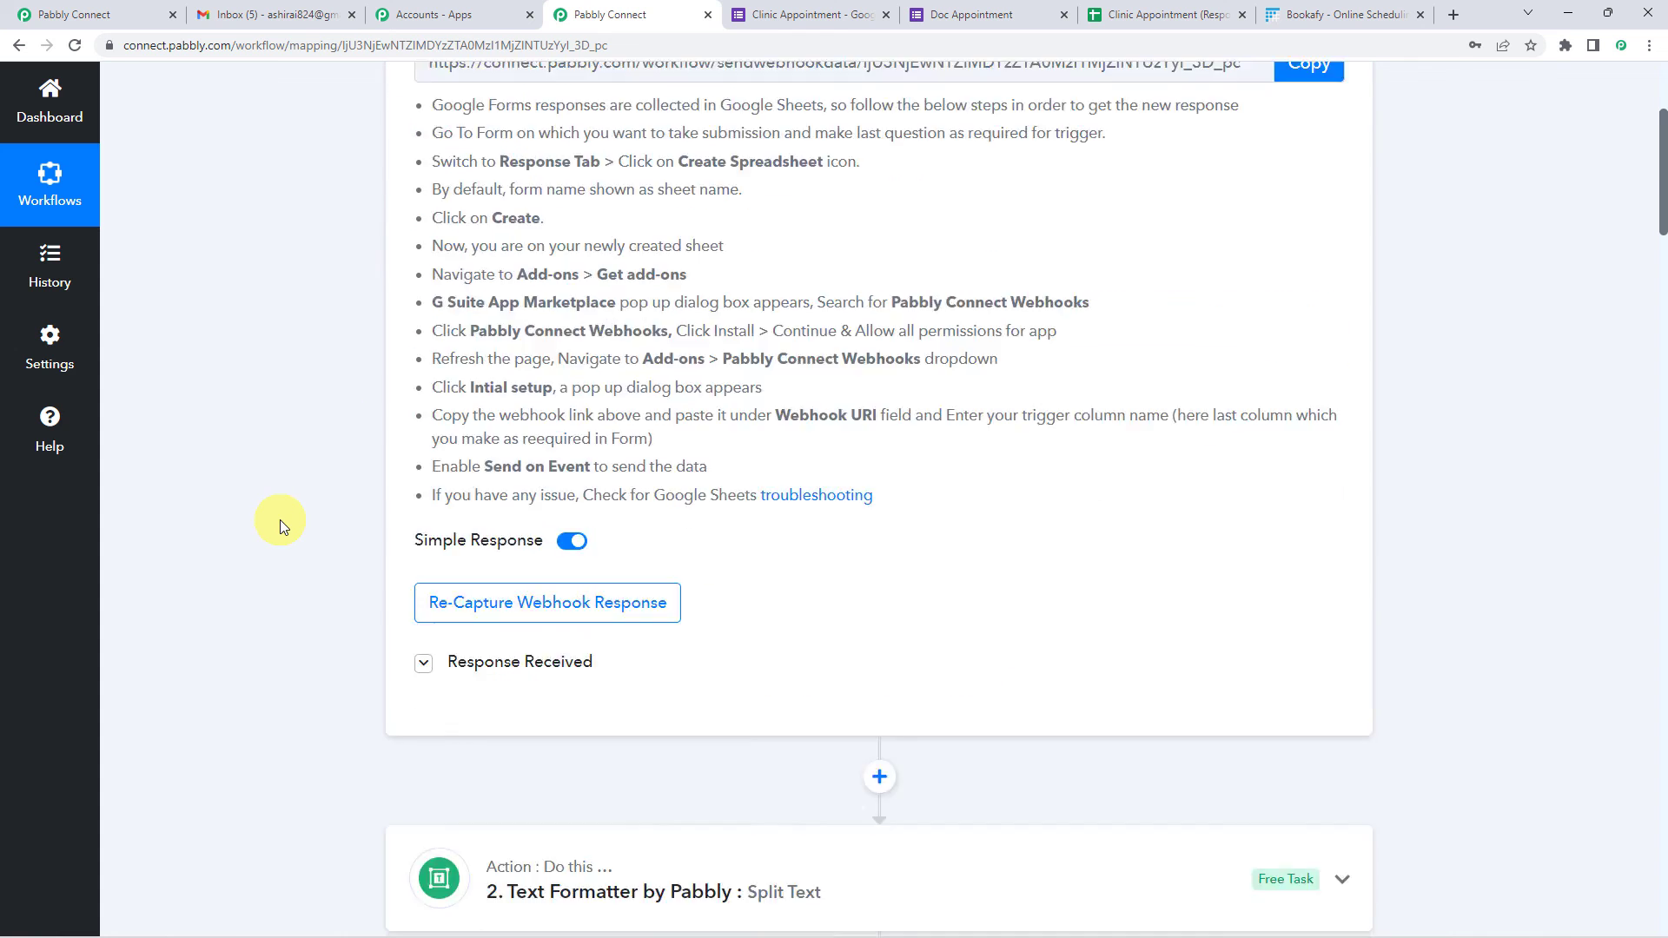
pyautogui.scroll(-20, 280, 520)
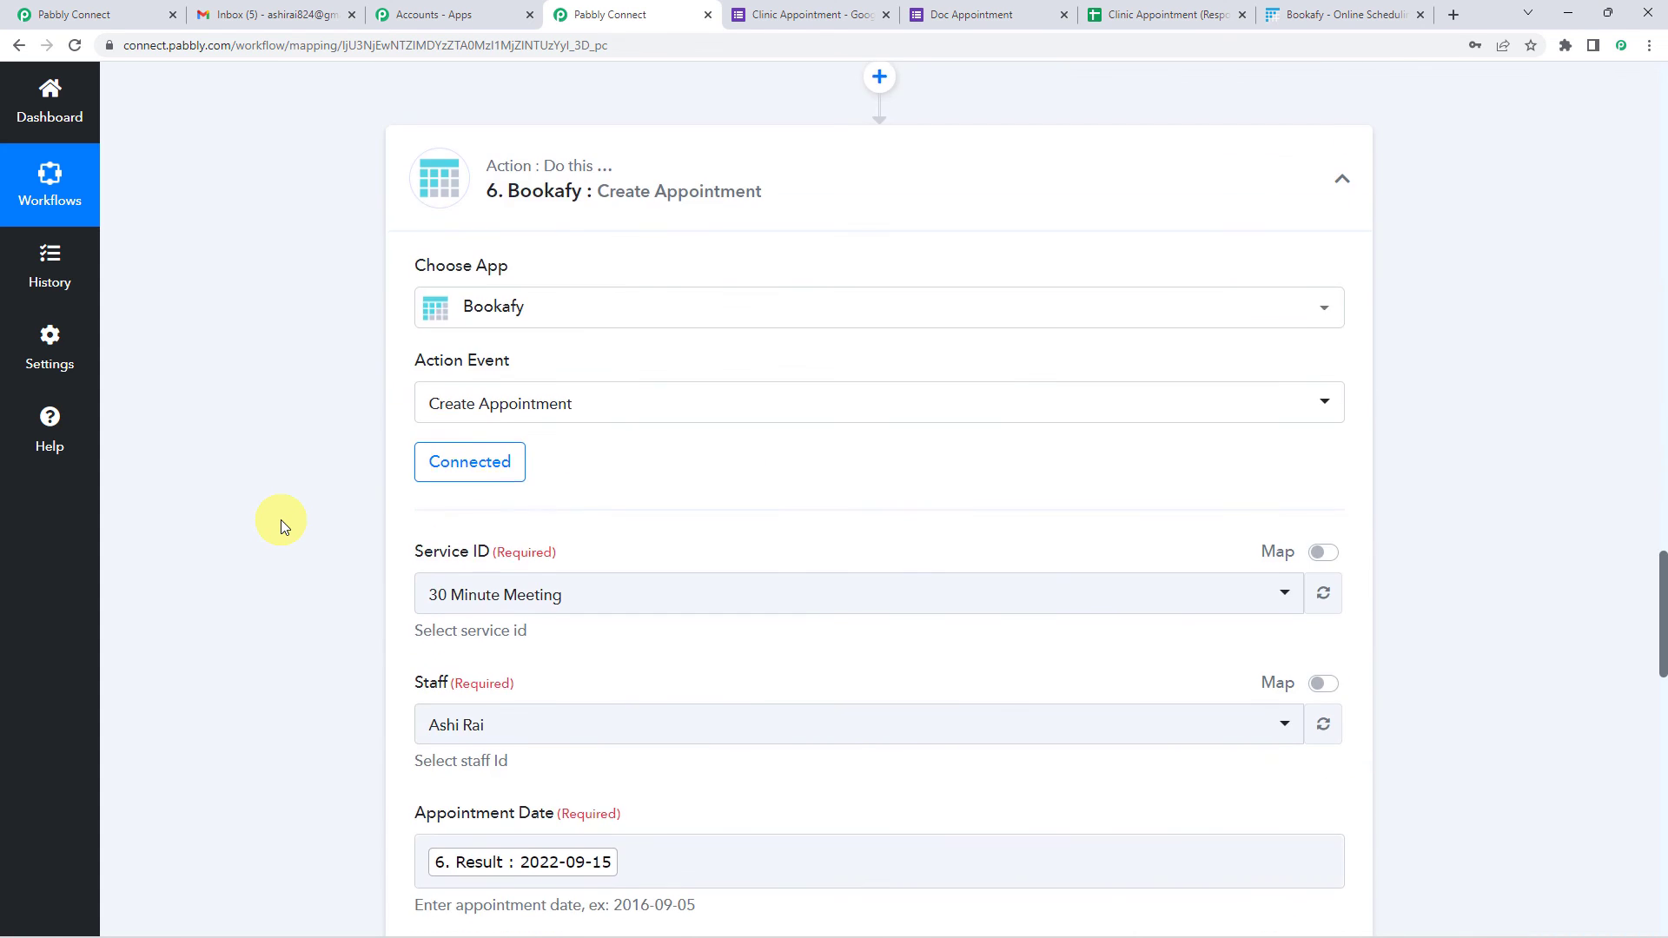
pyautogui.scroll(-4, 279, 519)
pyautogui.click(460, 536)
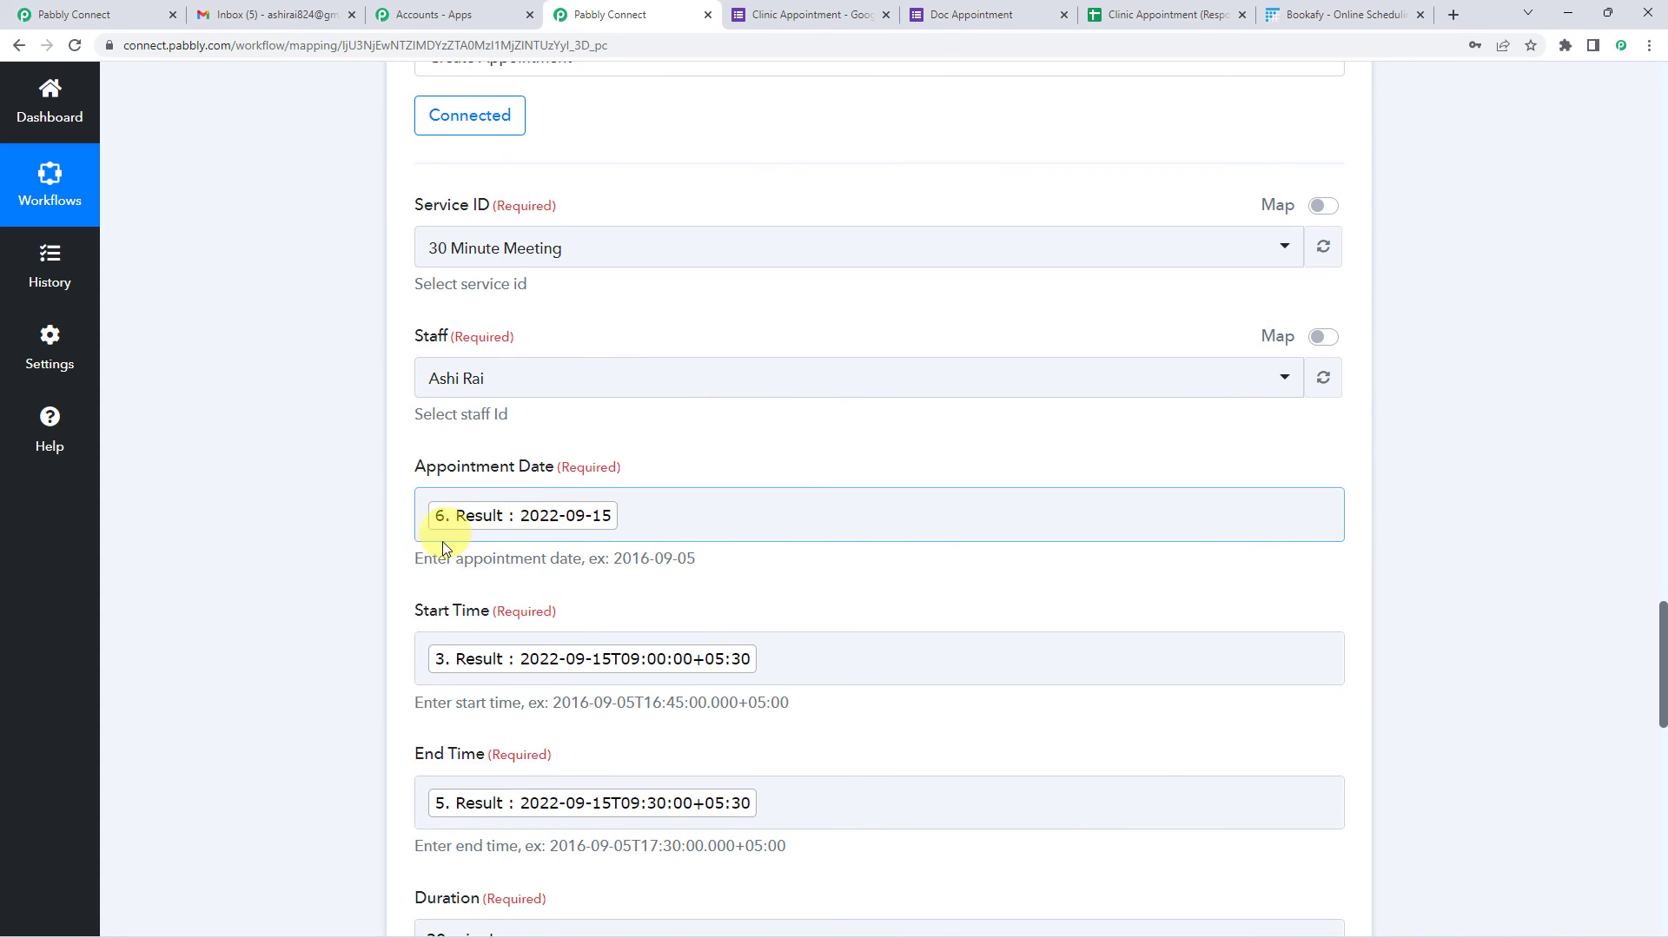
pyautogui.click(502, 645)
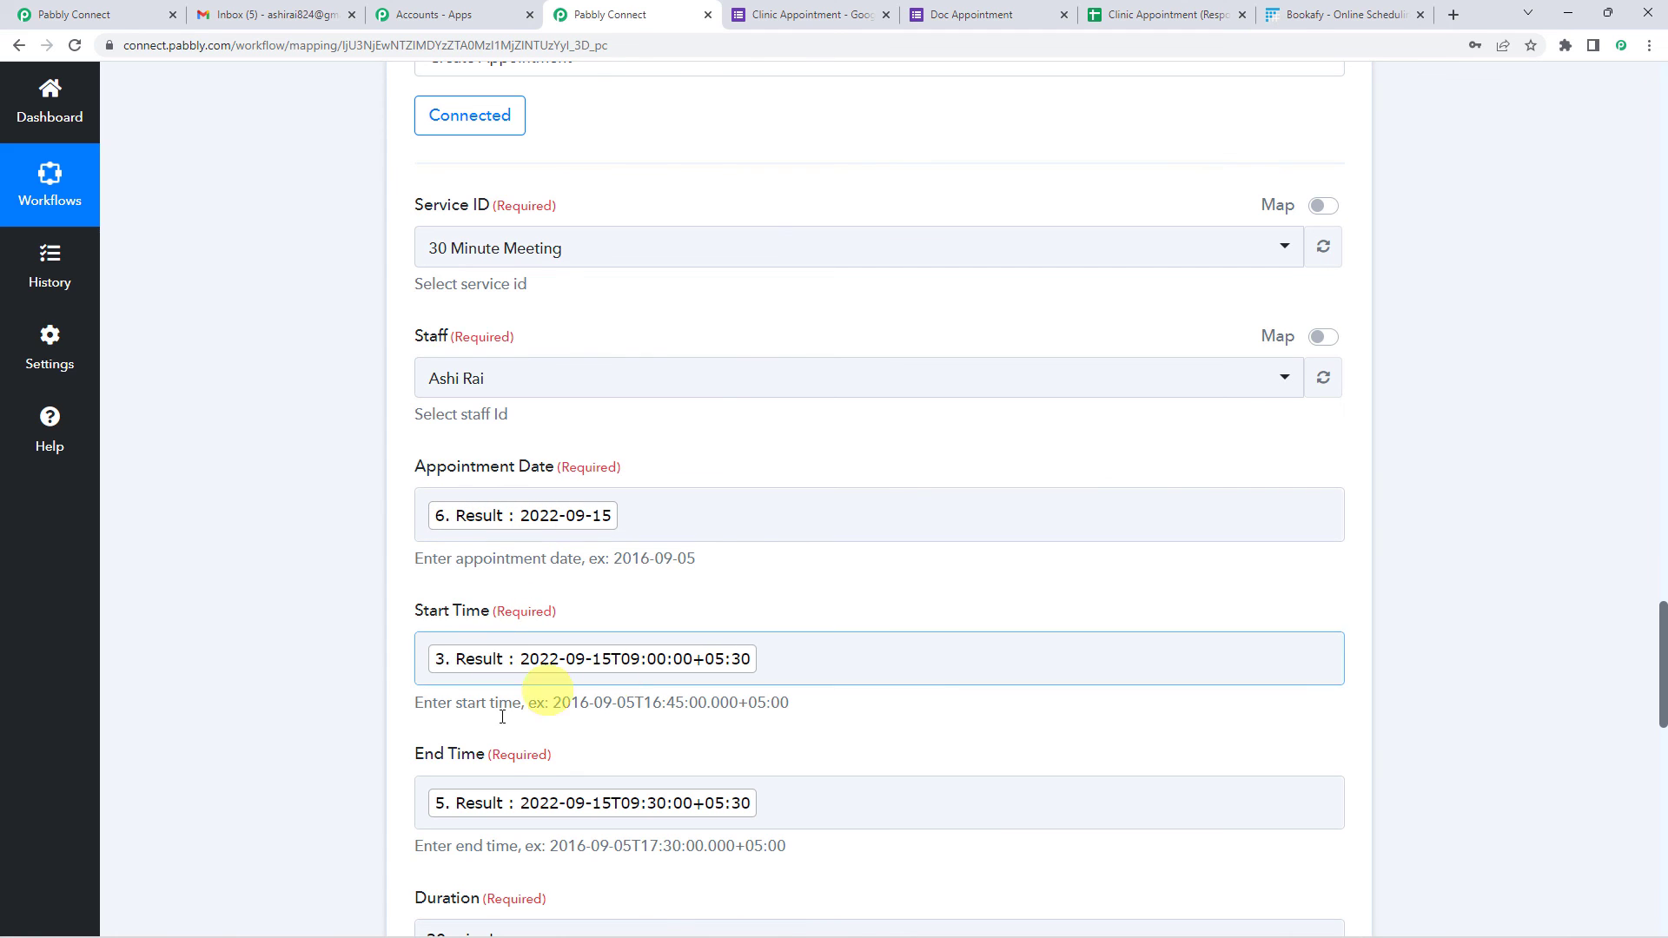
pyautogui.scroll(-2, 625, 596)
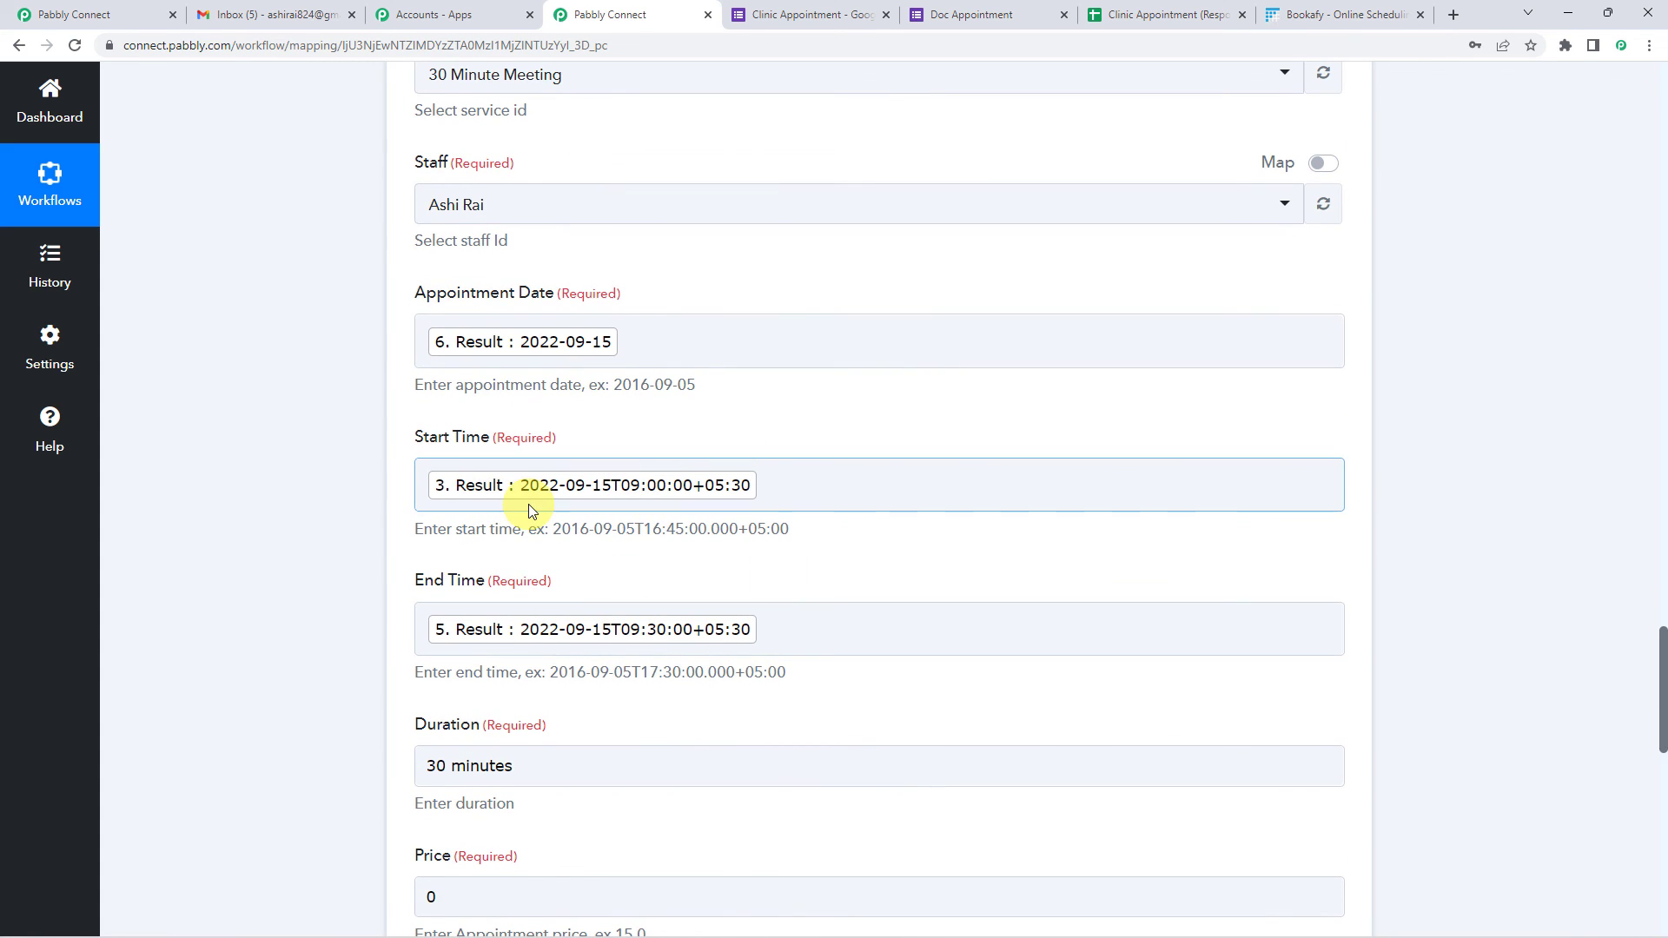
pyautogui.click(380, 498)
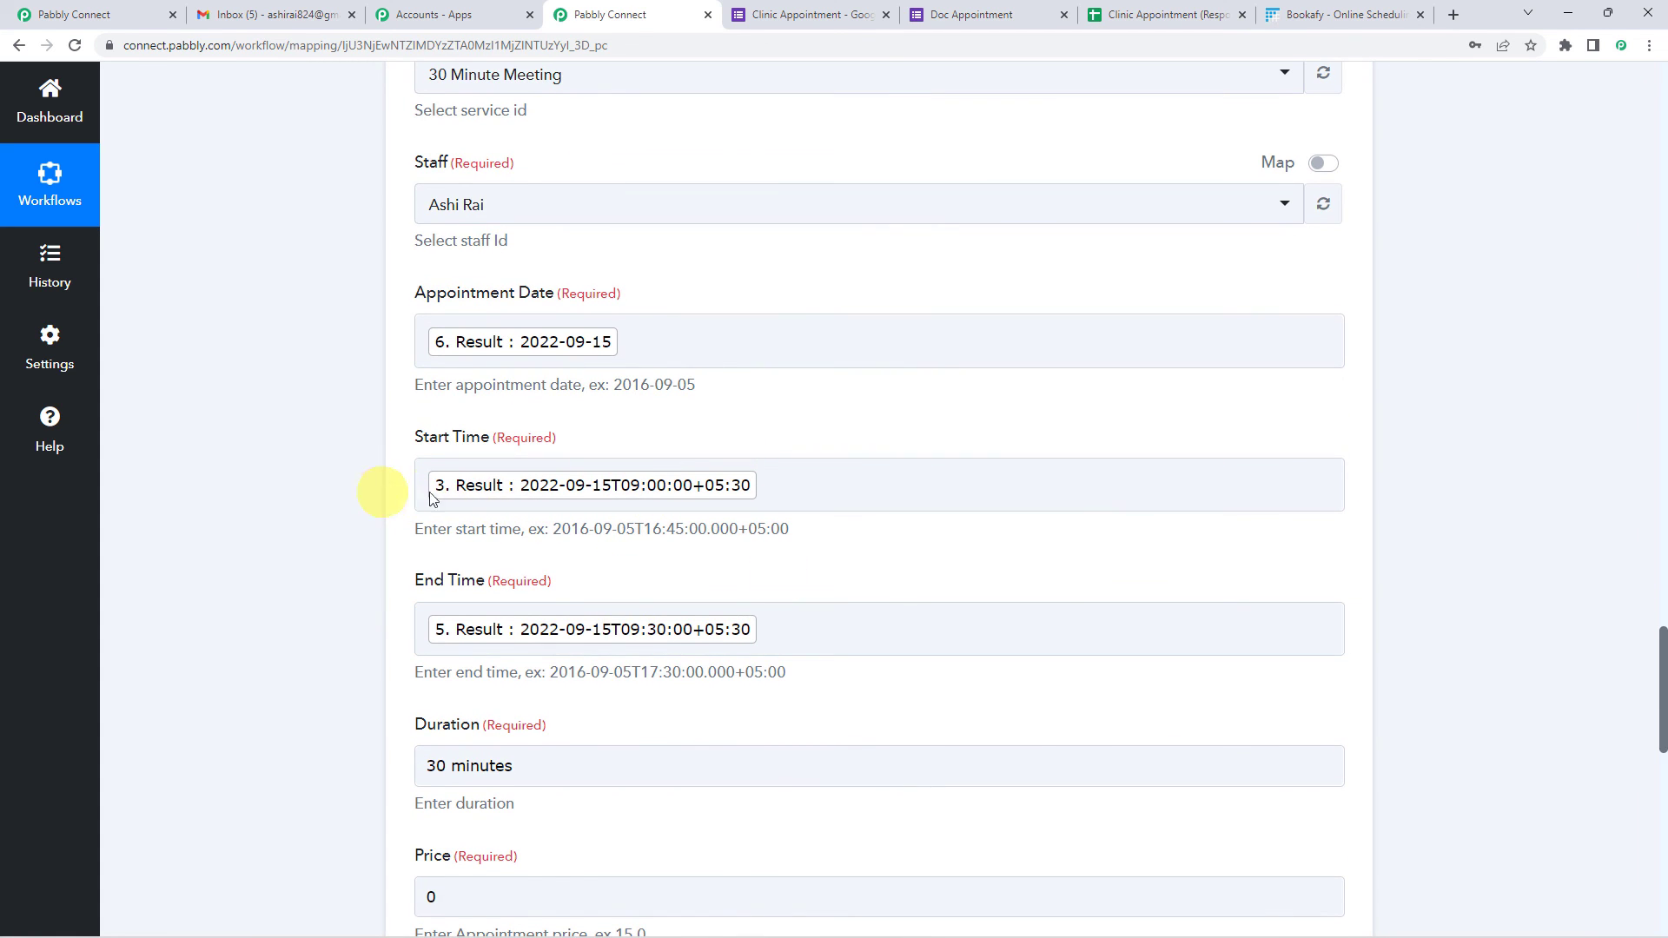
# - Save the Bookafy Create Appointment action with its mapped fields and send a test request
pyautogui.scroll(-2, 418, 529)
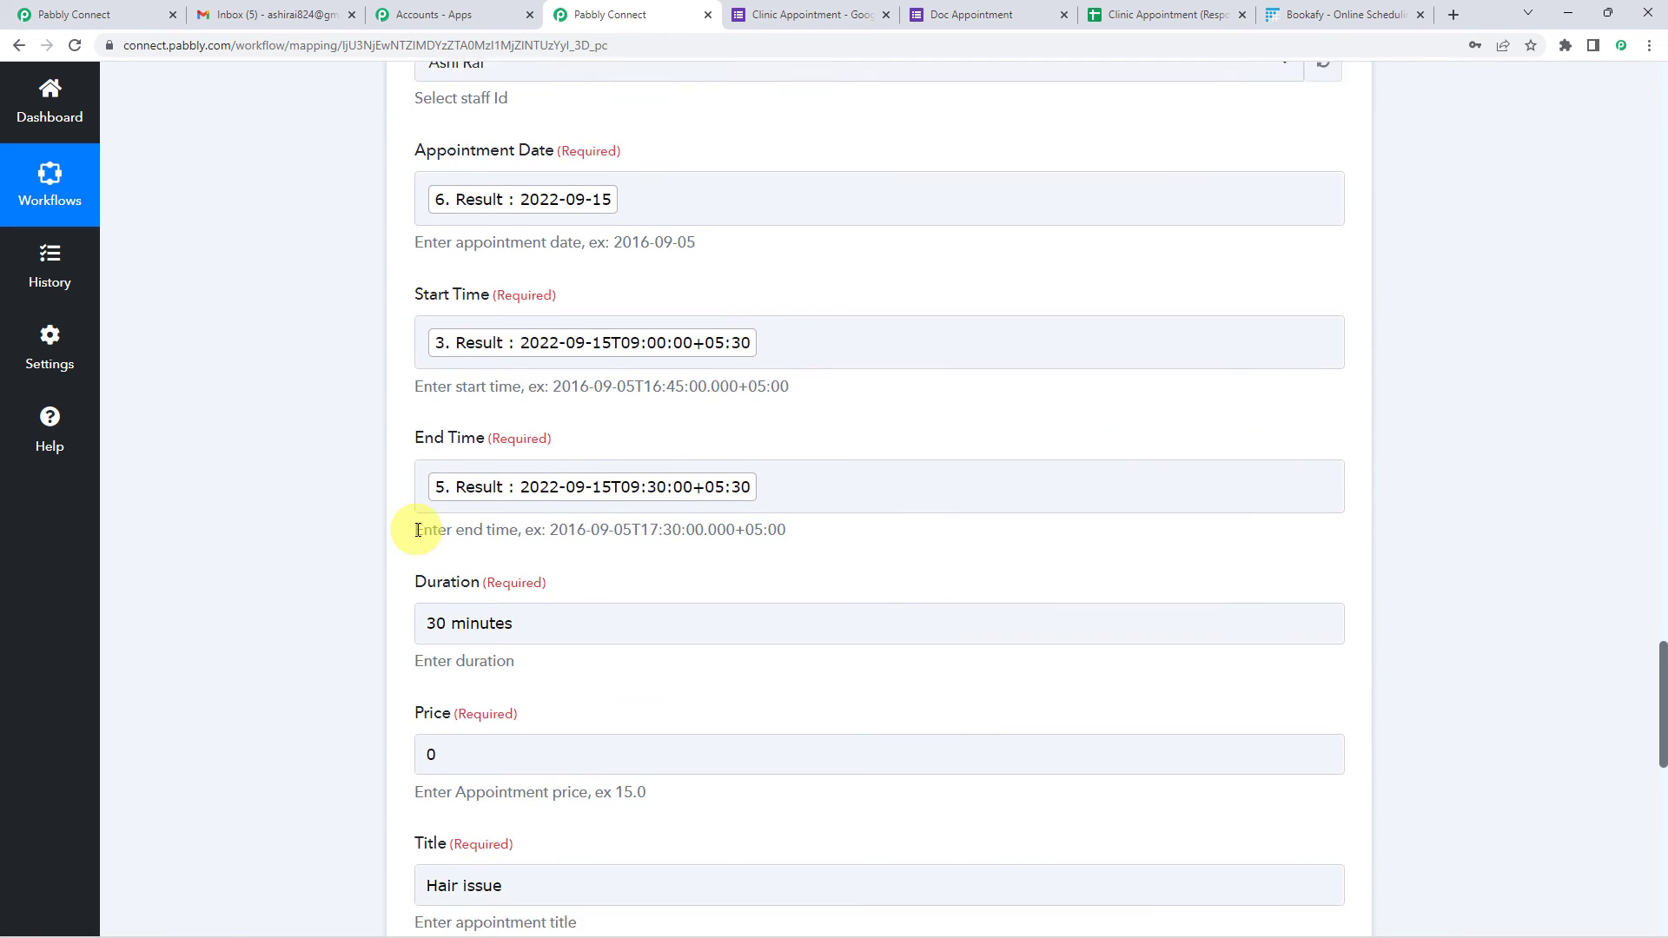
pyautogui.scroll(-9, 408, 514)
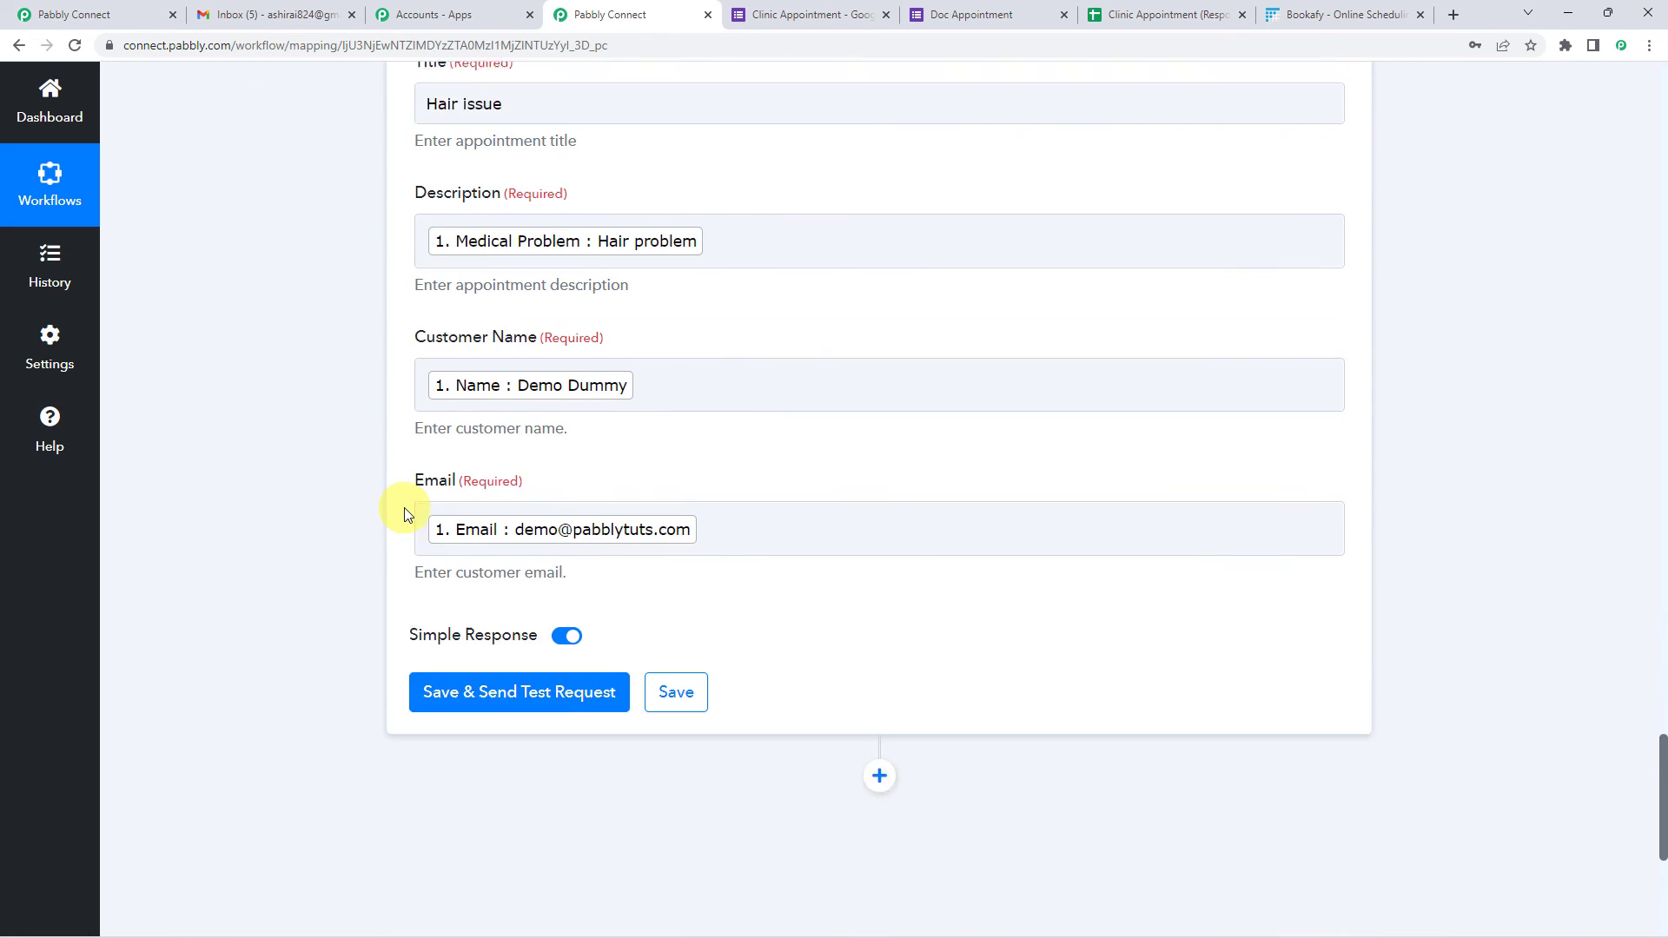
pyautogui.scroll(-2, 395, 540)
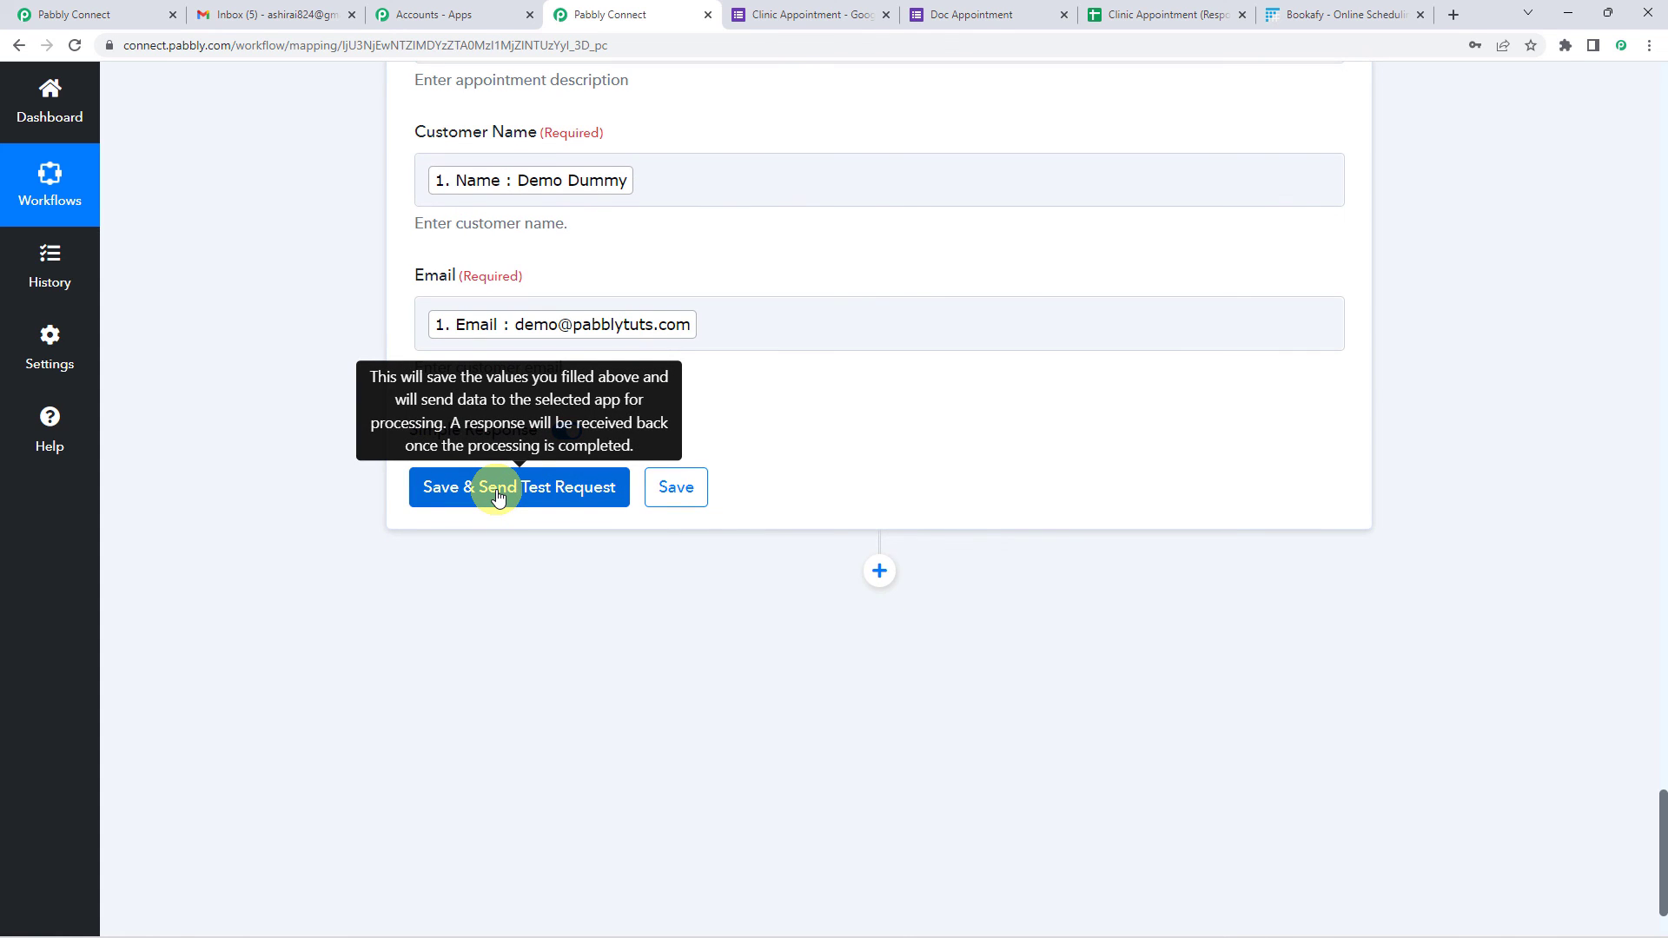
pyautogui.click(498, 493)
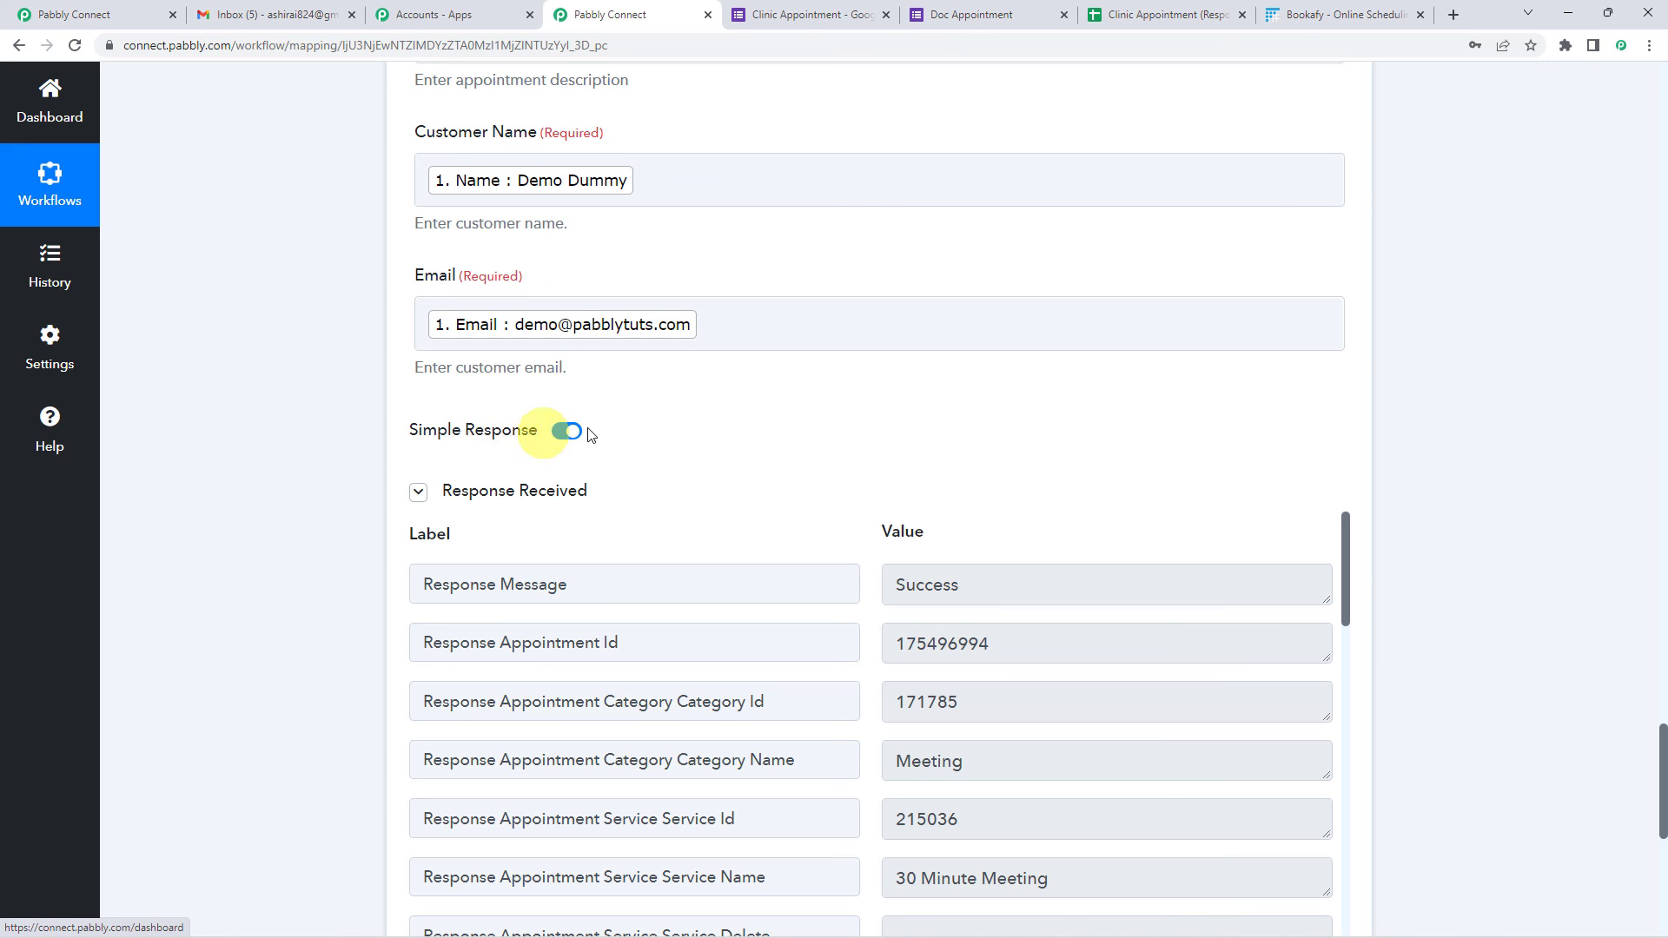
# - Examine the Bookafy test response, including its message, appointment ID, service ID and service name
pyautogui.scroll(-1, 671, 400)
pyautogui.scroll(-2, 671, 400)
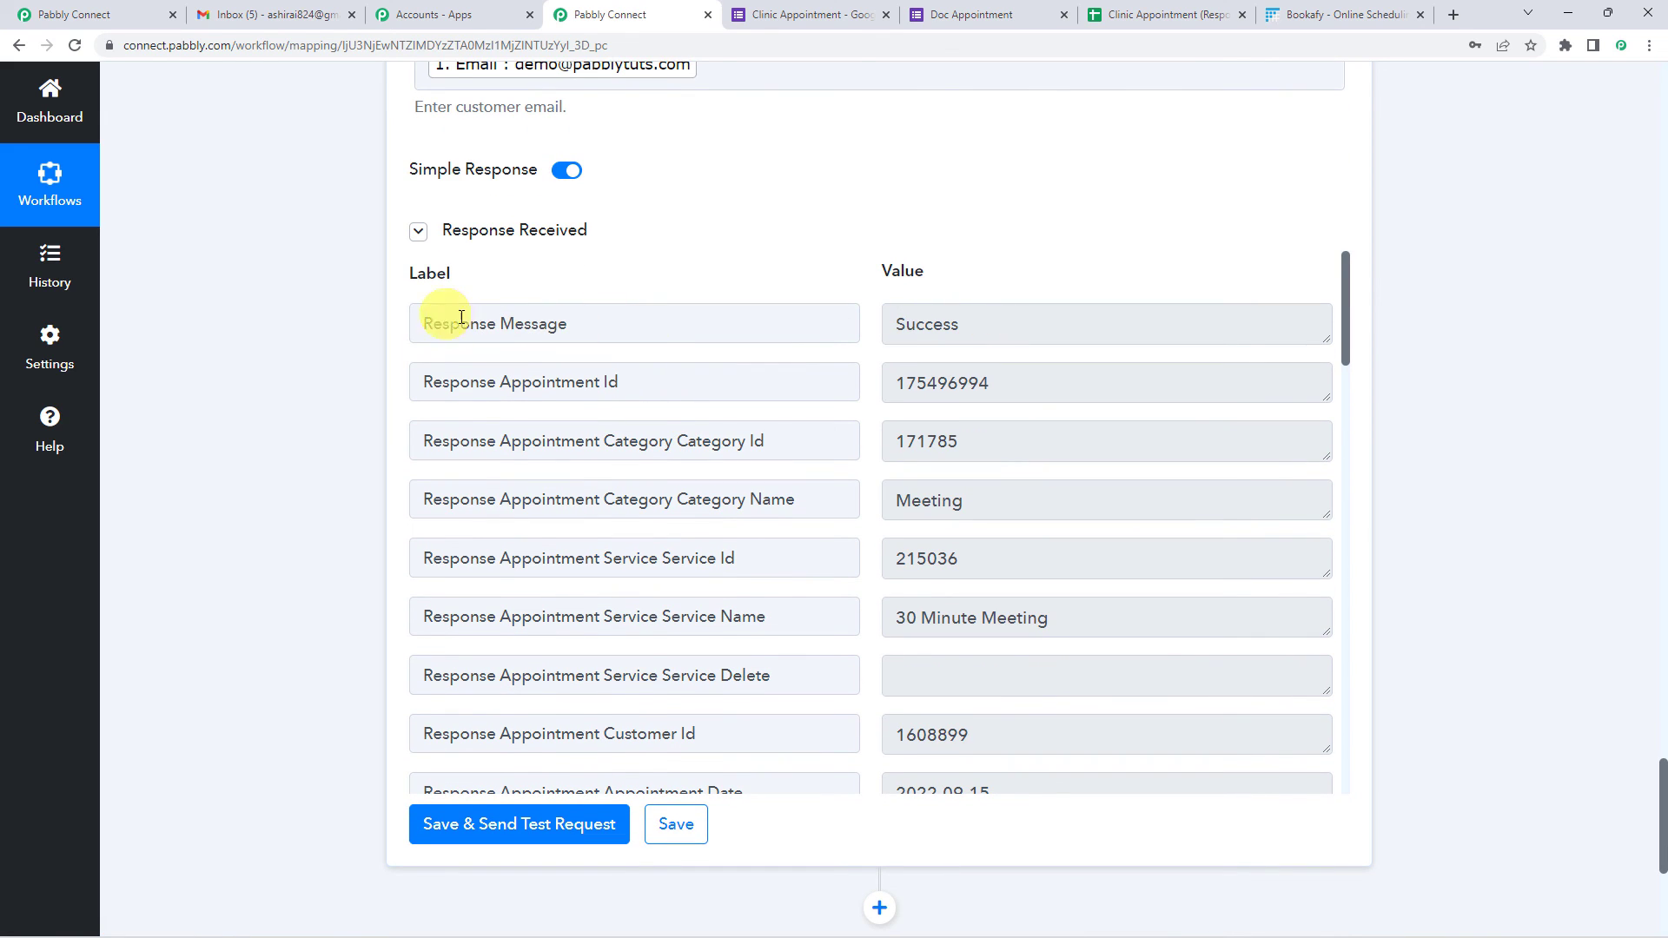
pyautogui.moveTo(443, 323); pyautogui.dragTo(863, 329)
pyautogui.doubleClick(928, 322)
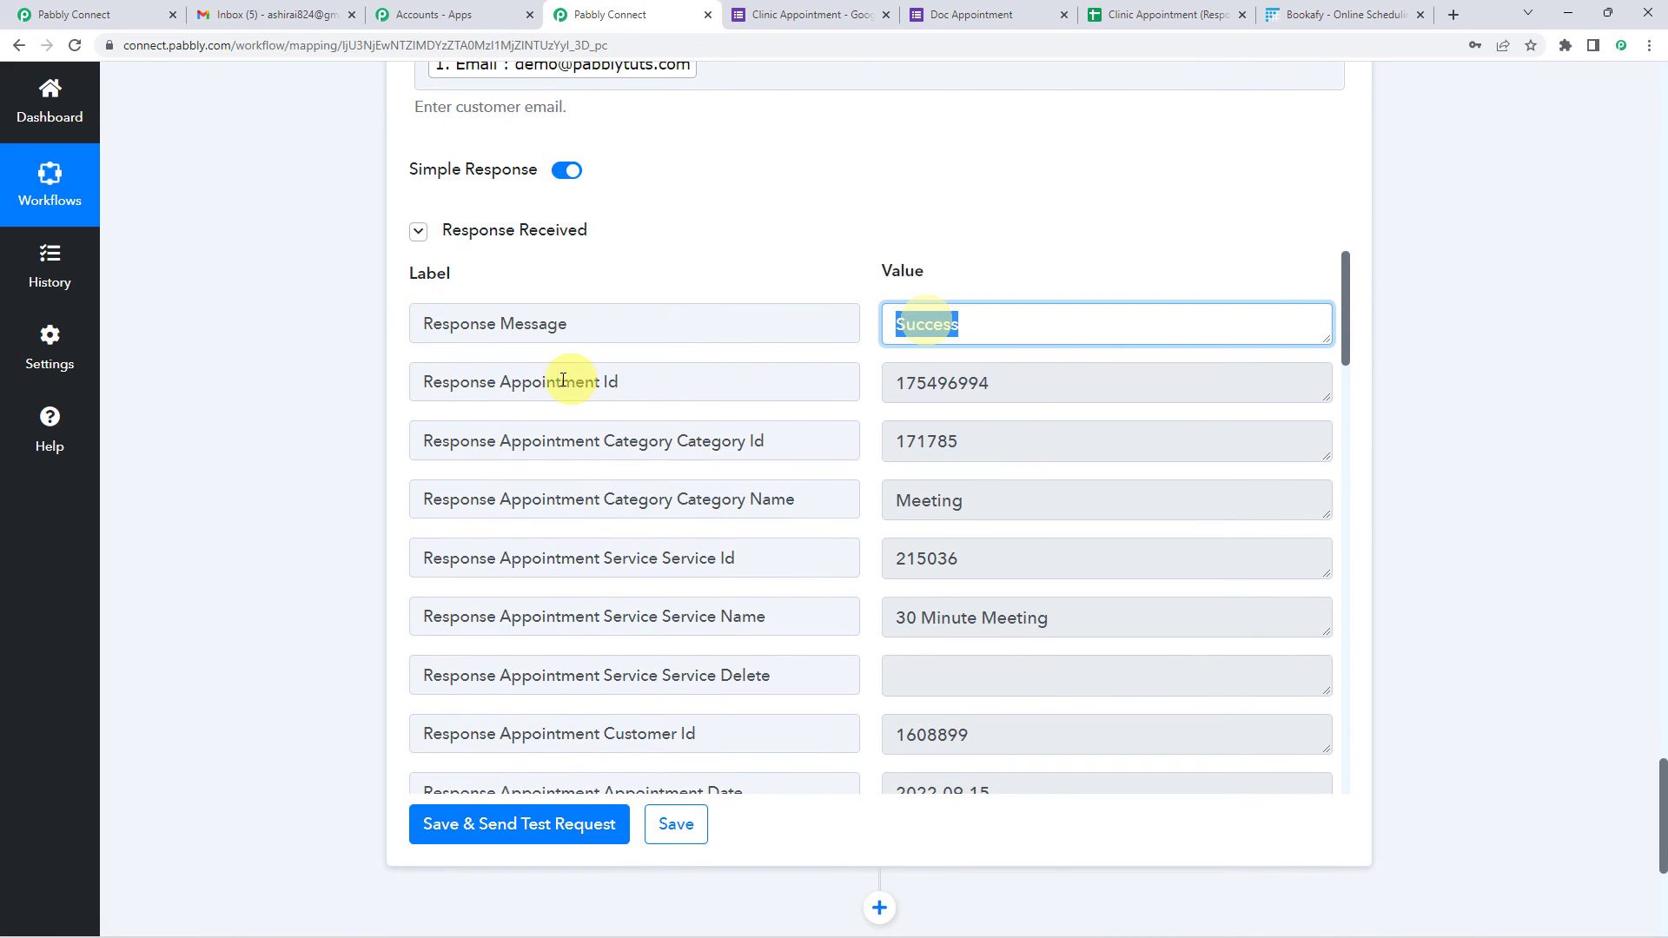
pyautogui.doubleClick(593, 382)
pyautogui.doubleClick(954, 387)
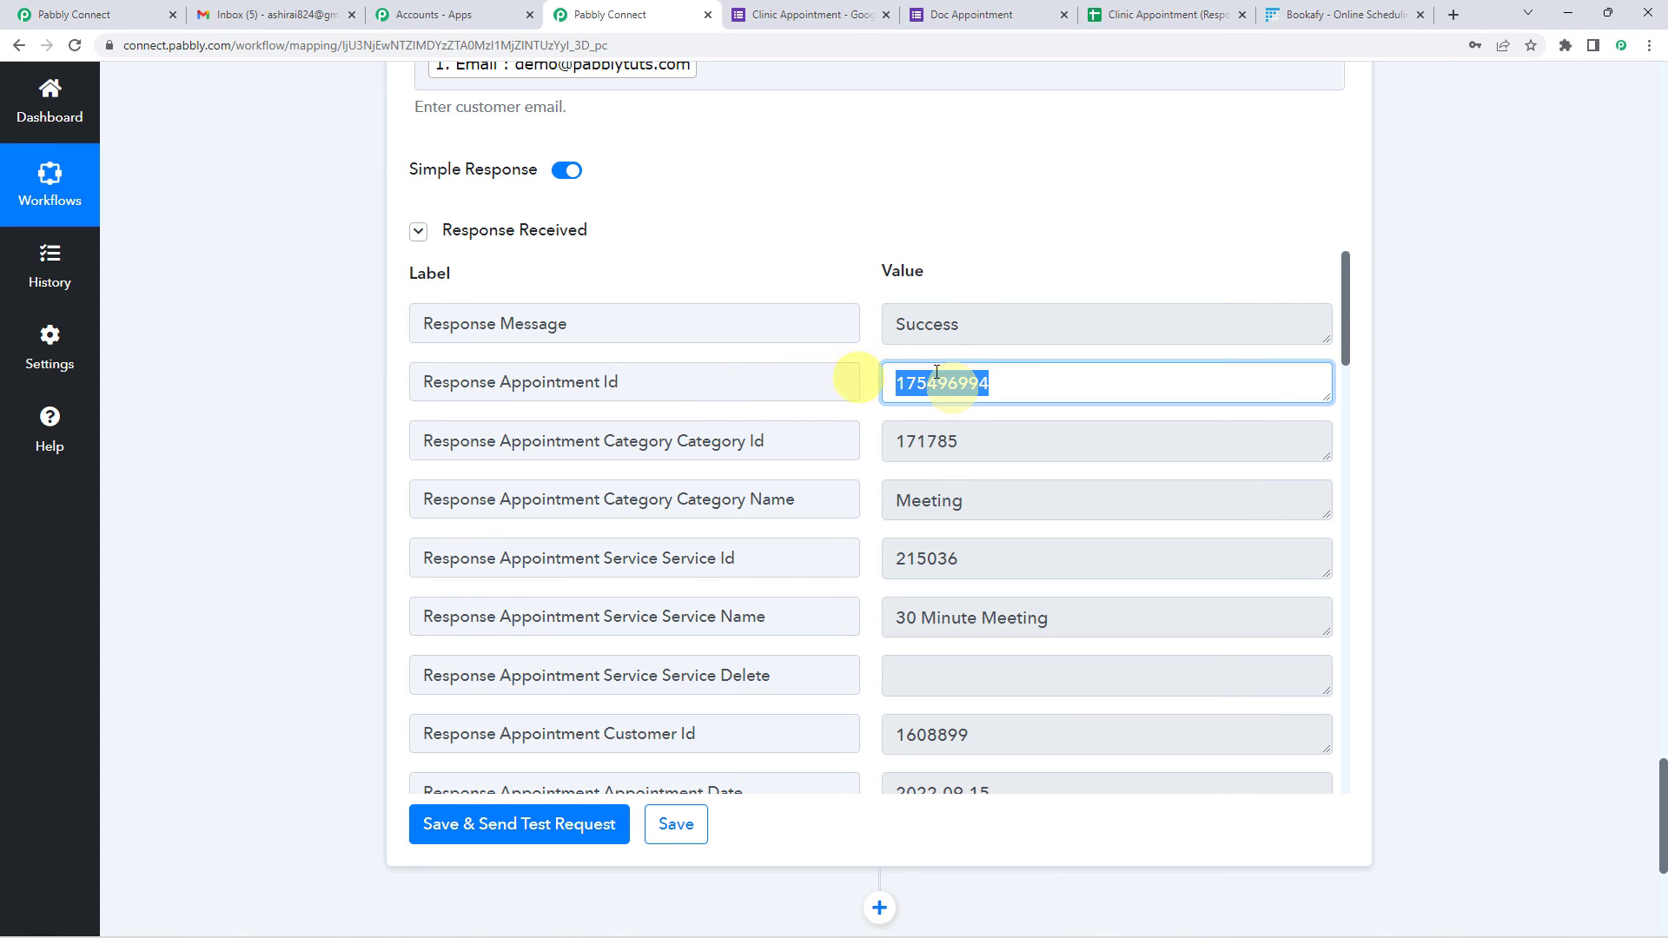
pyautogui.scroll(-1, 953, 397)
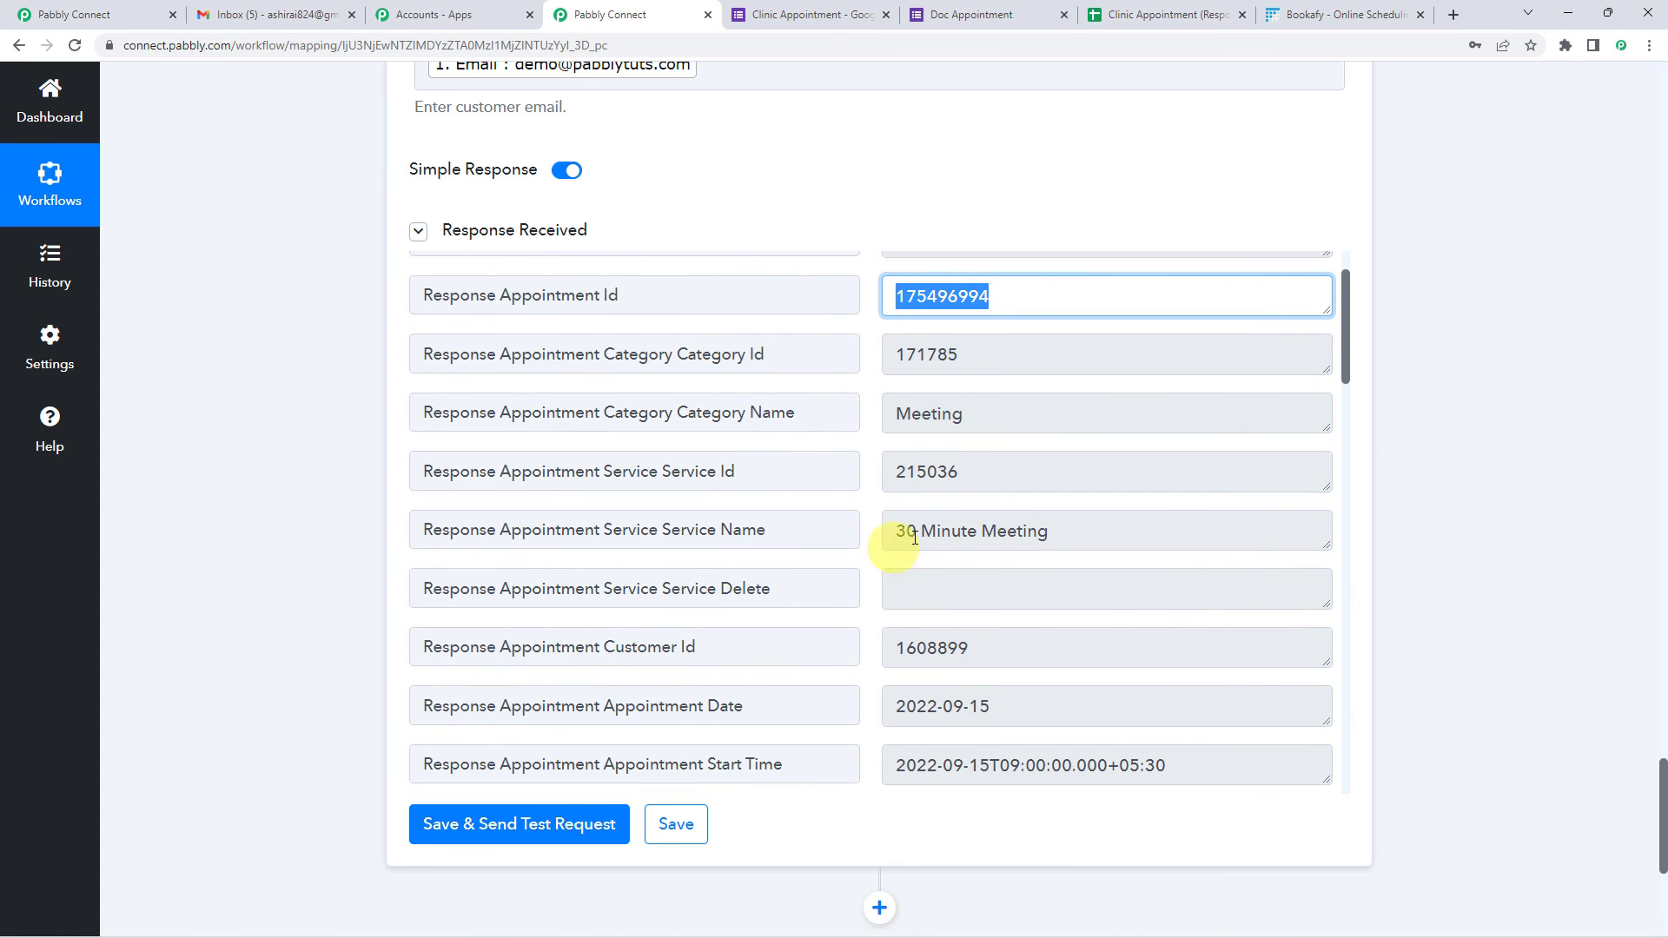
pyautogui.moveTo(915, 531); pyautogui.dragTo(1049, 528)
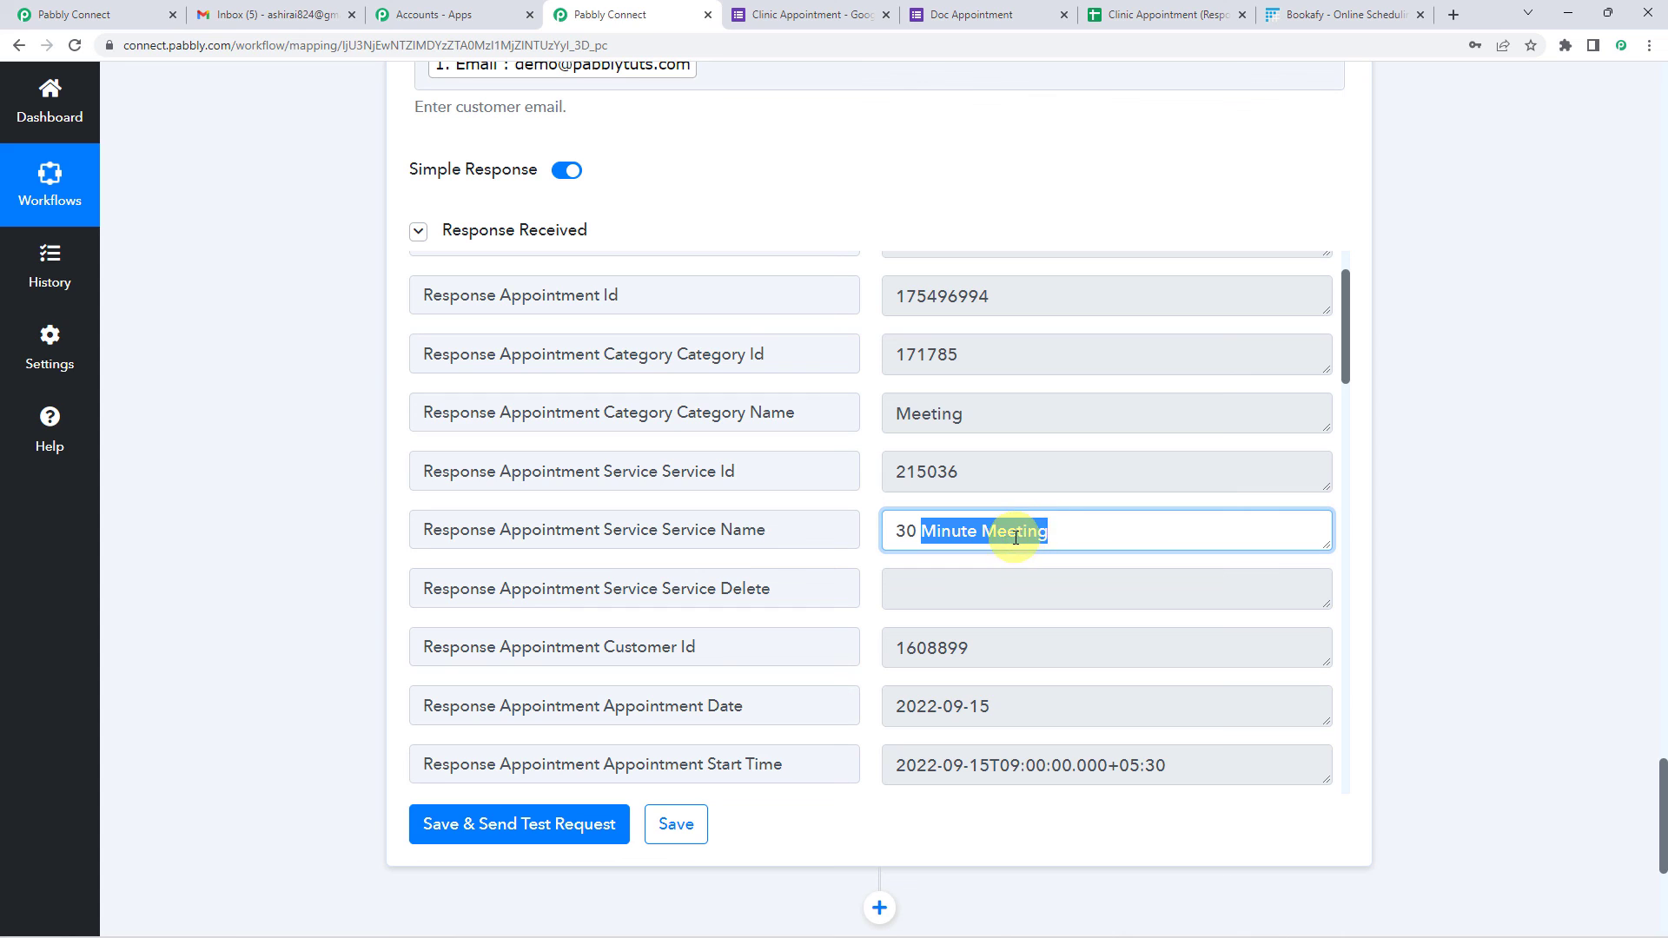
pyautogui.click(1015, 538)
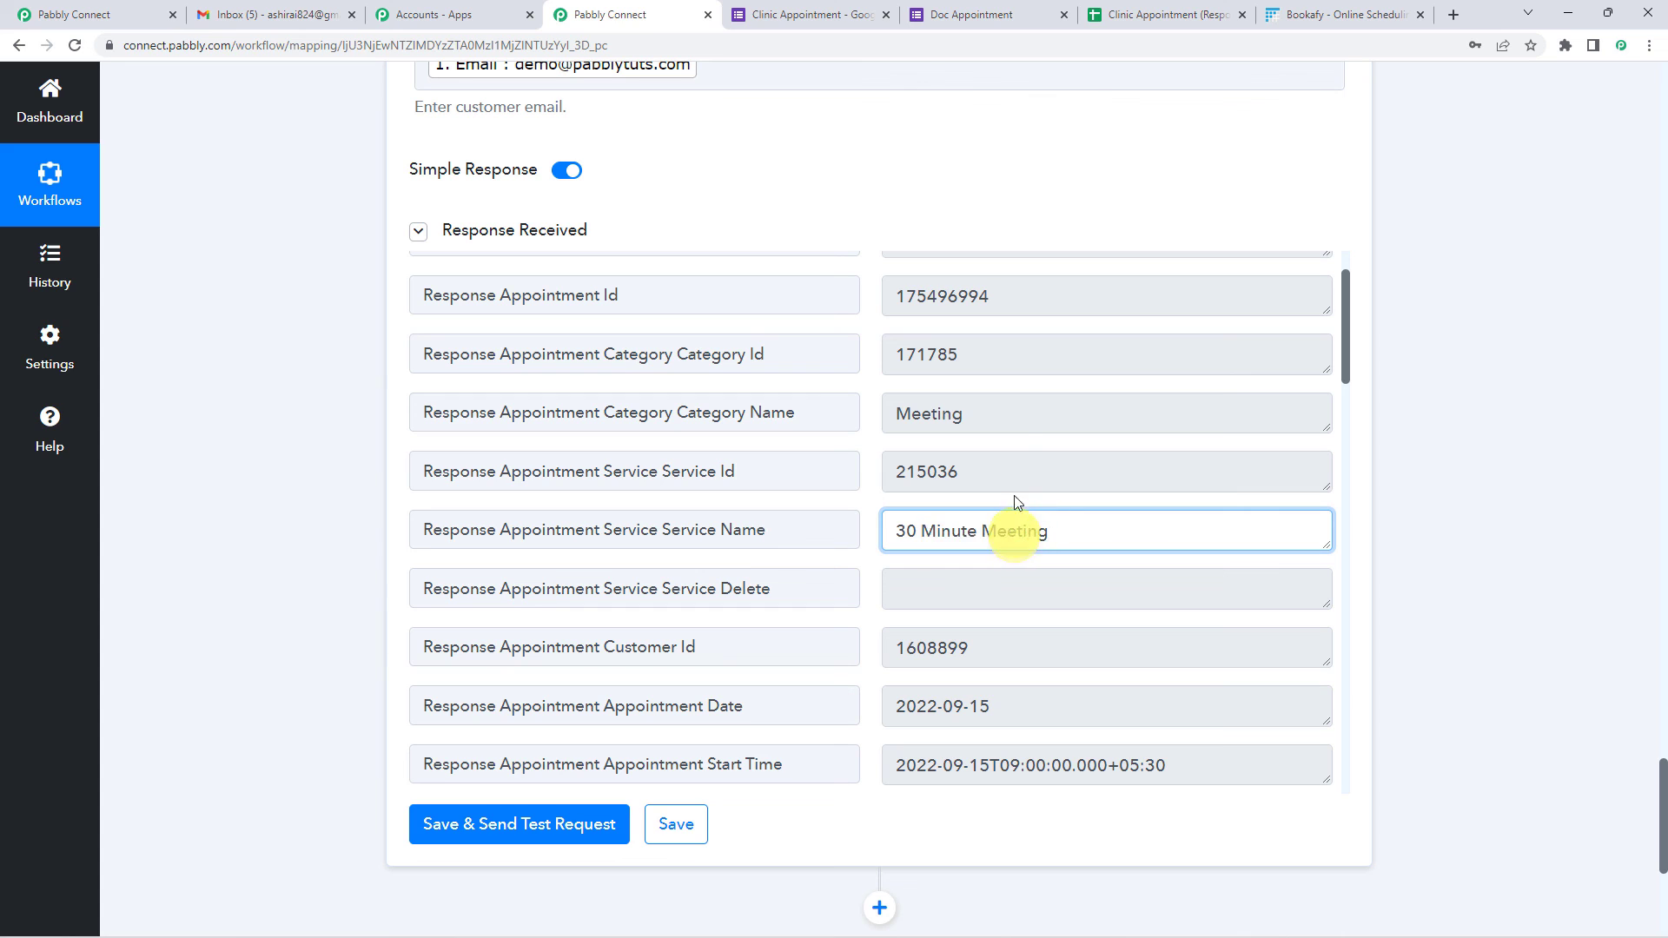
pyautogui.doubleClick(945, 473)
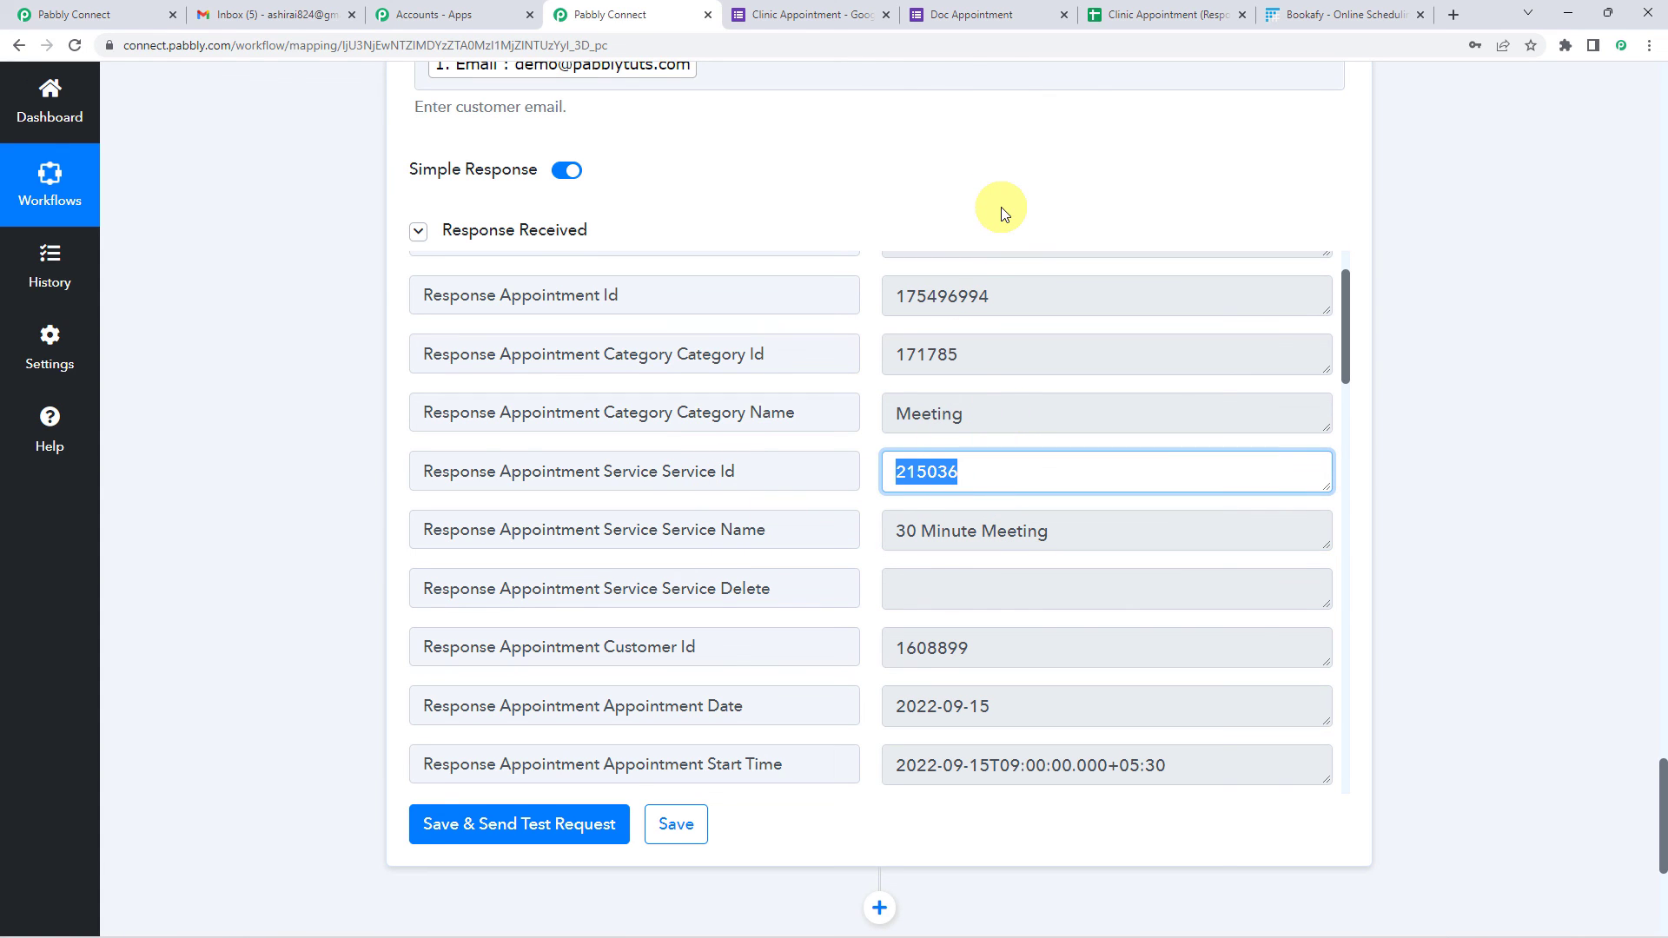
pyautogui.scroll(3, 1017, 253)
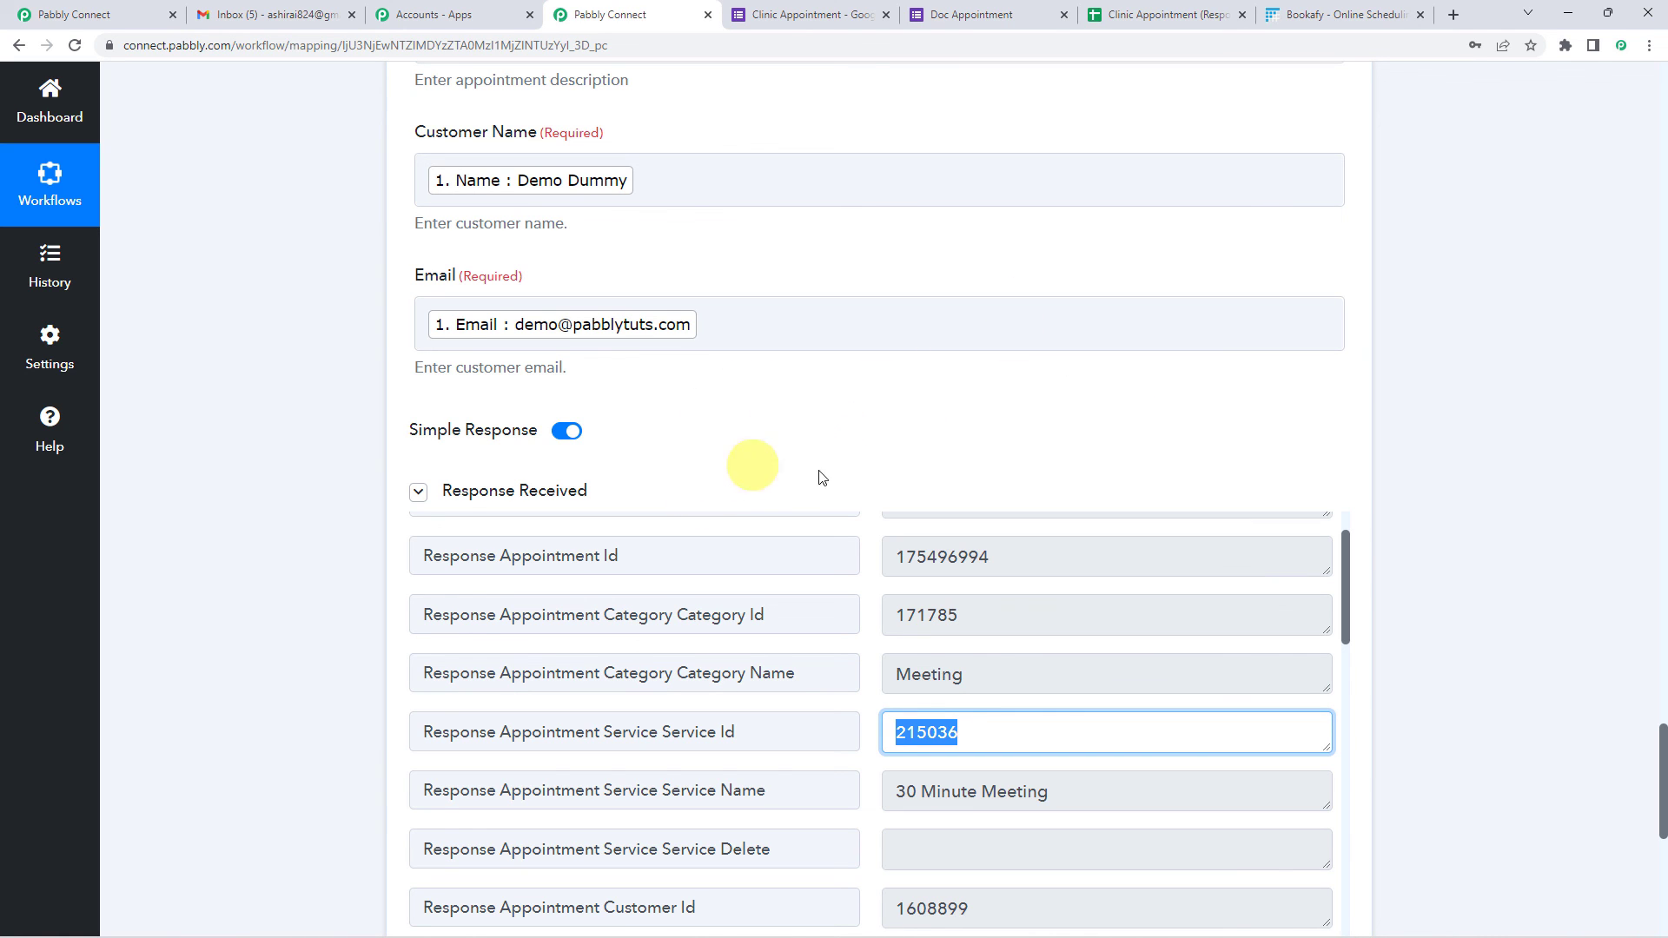
# - Switch to Bookafy and reload the weekly calendar to check for the test appointment on Thursday 15 September
pyautogui.click(1303, 10)
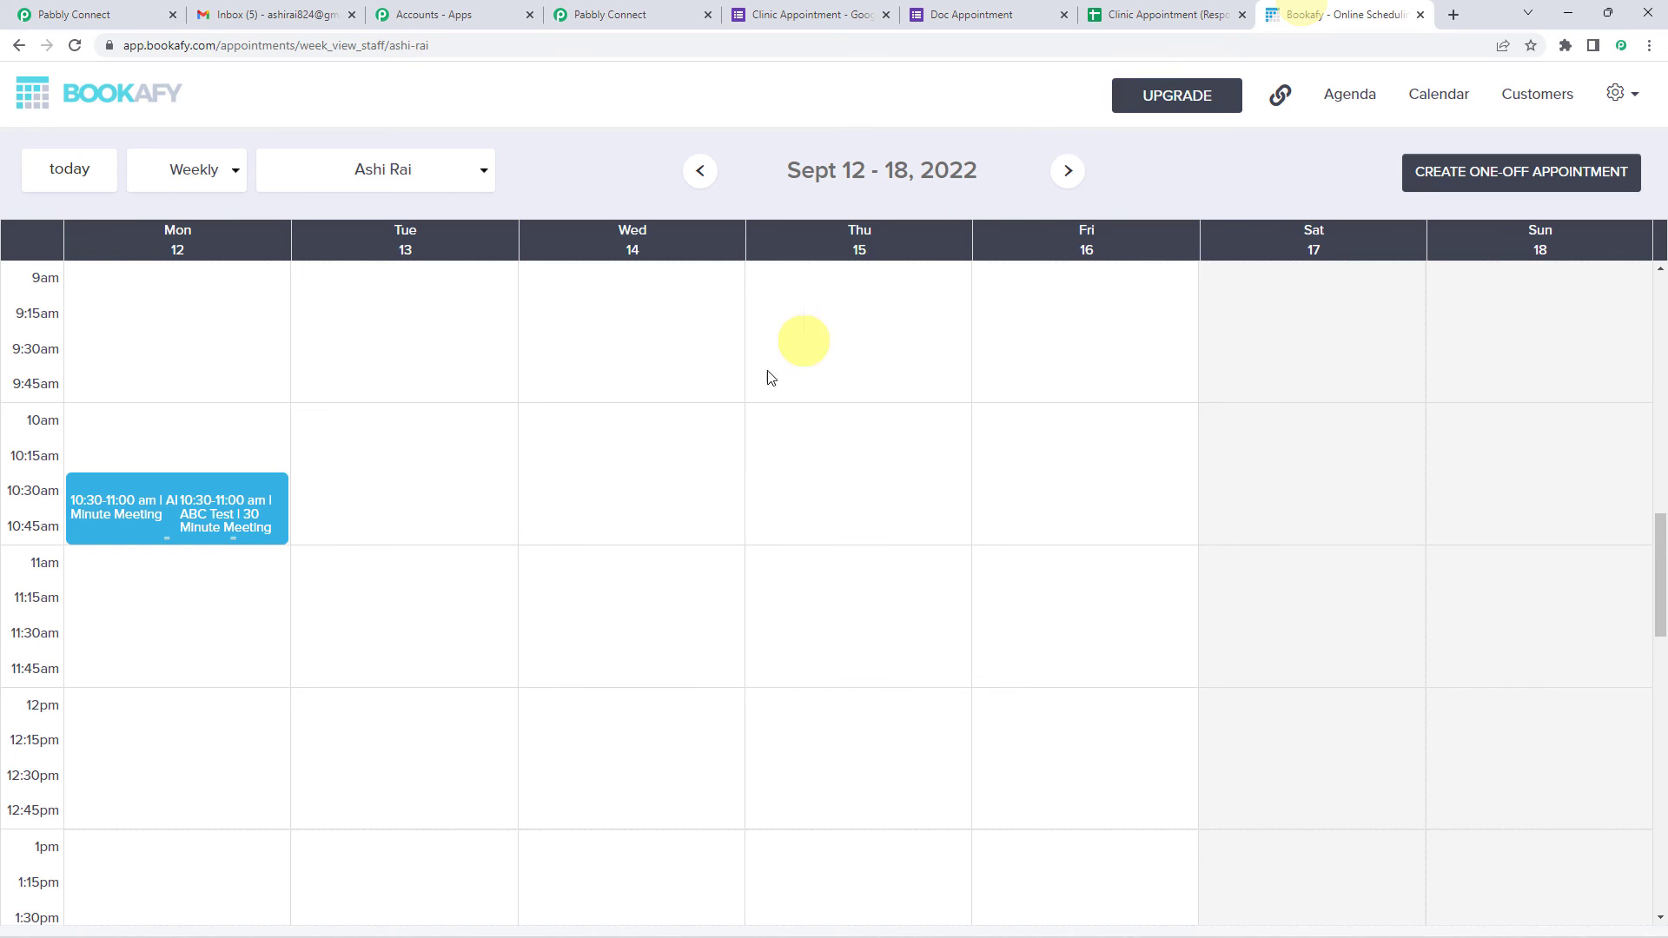
pyautogui.click(75, 46)
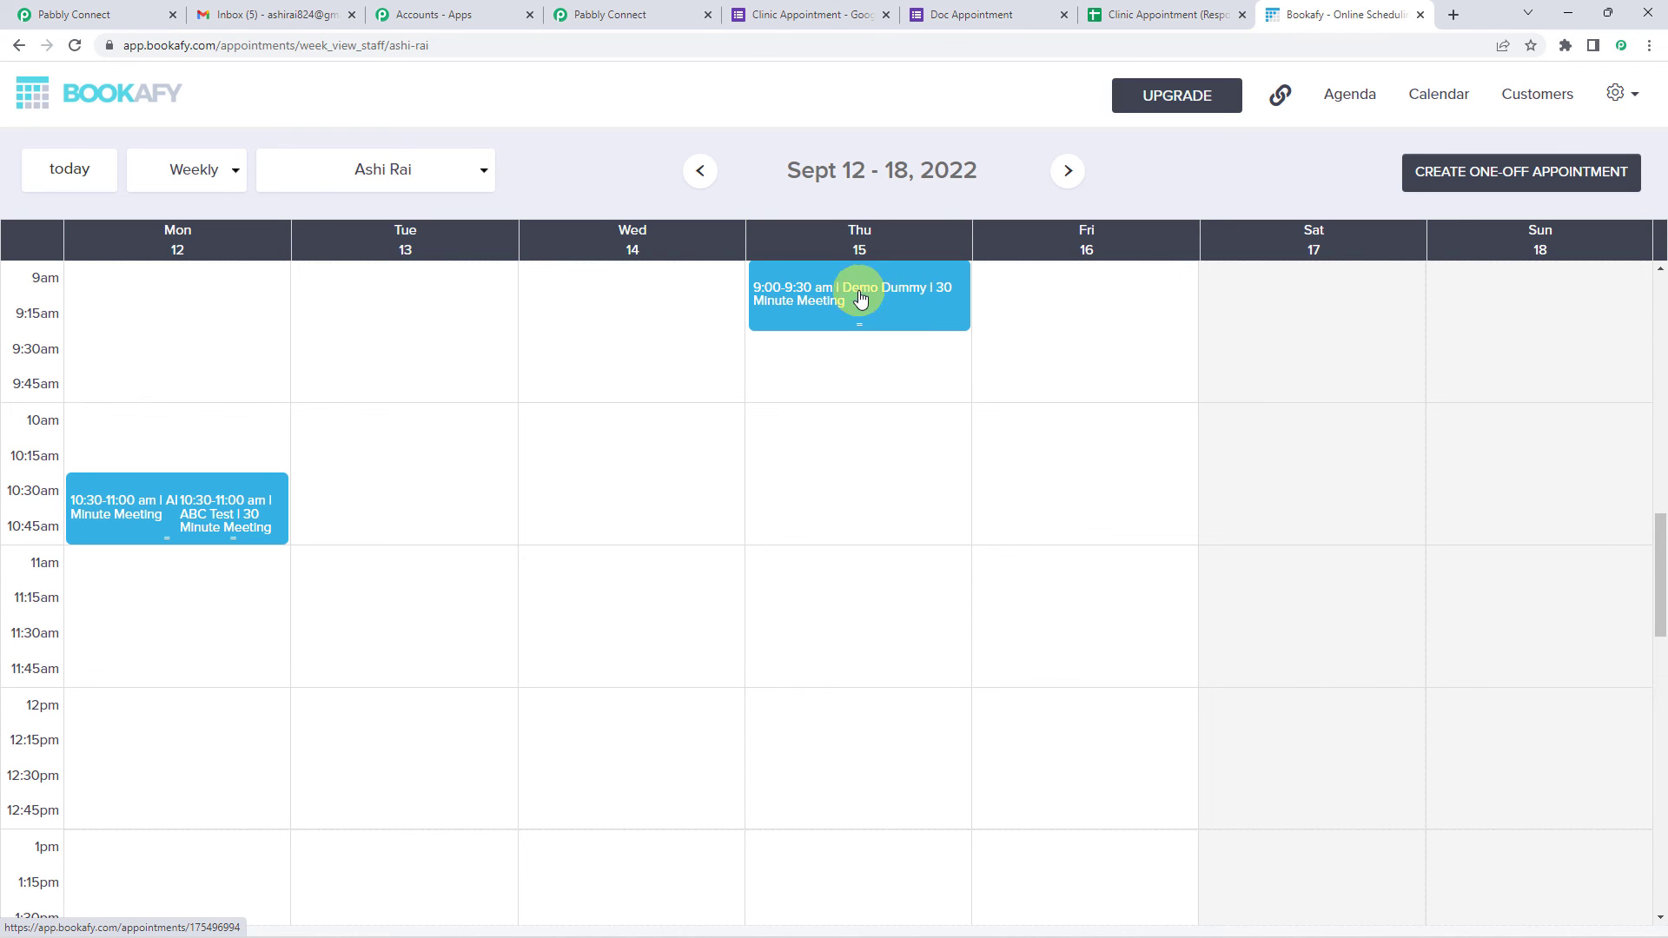
# - Return to the Pabbly Connect workflow and collapse the Google Forms New Response Received trigger
pyautogui.click(652, 12)
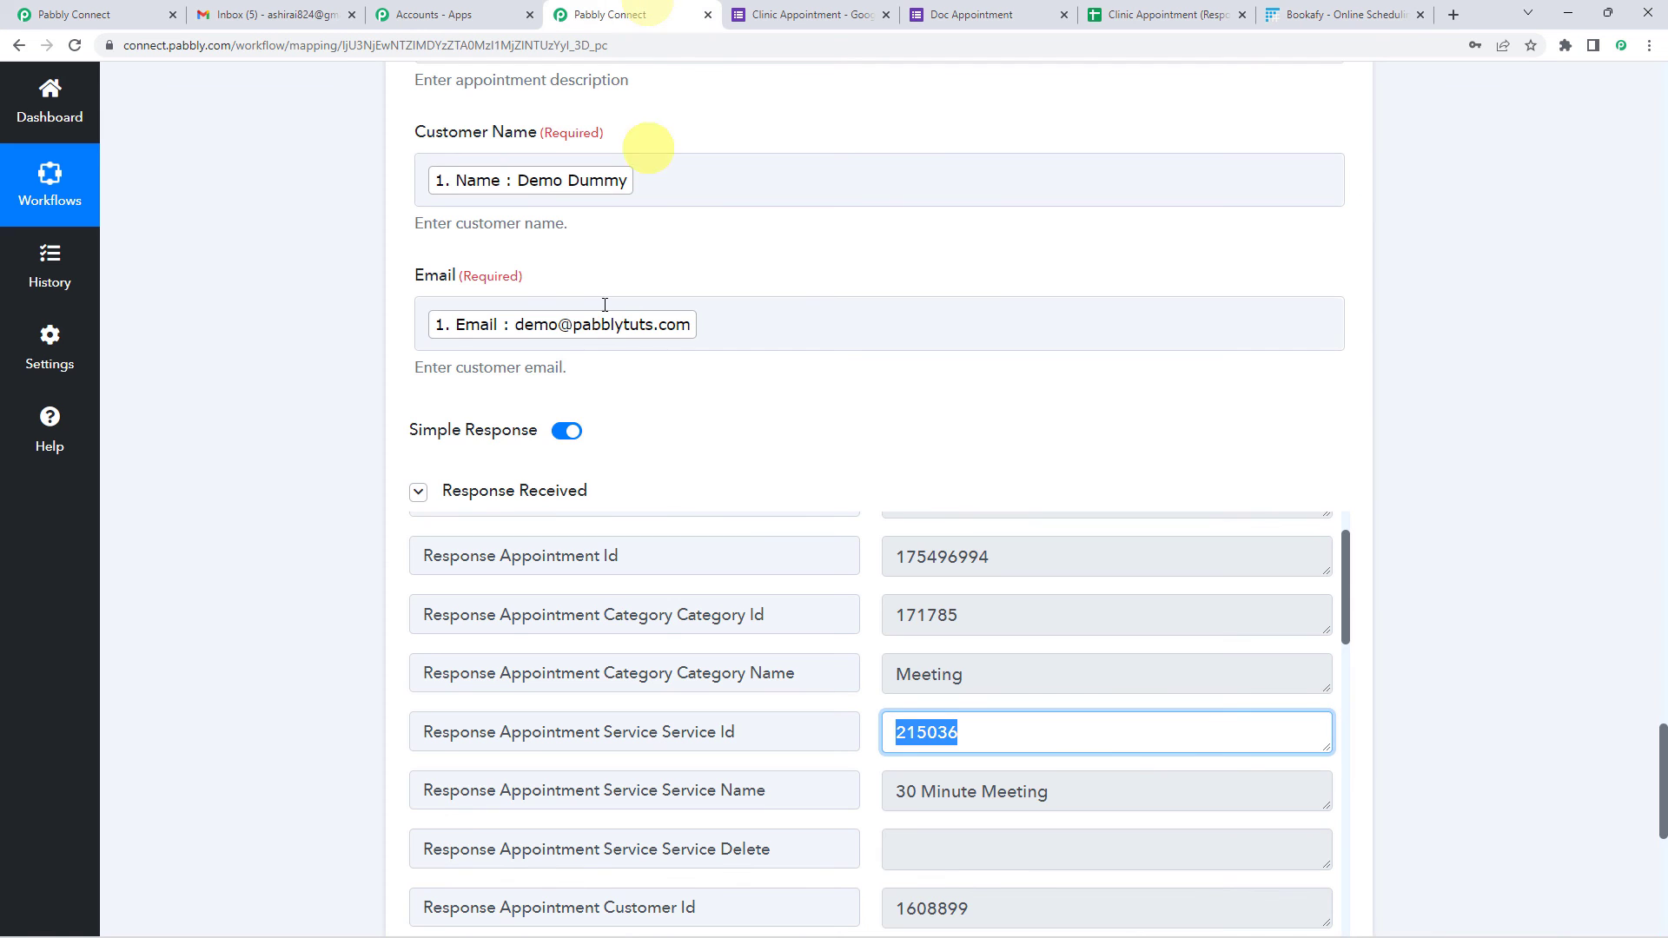
pyautogui.scroll(10, 372, 547)
pyautogui.scroll(11, 372, 544)
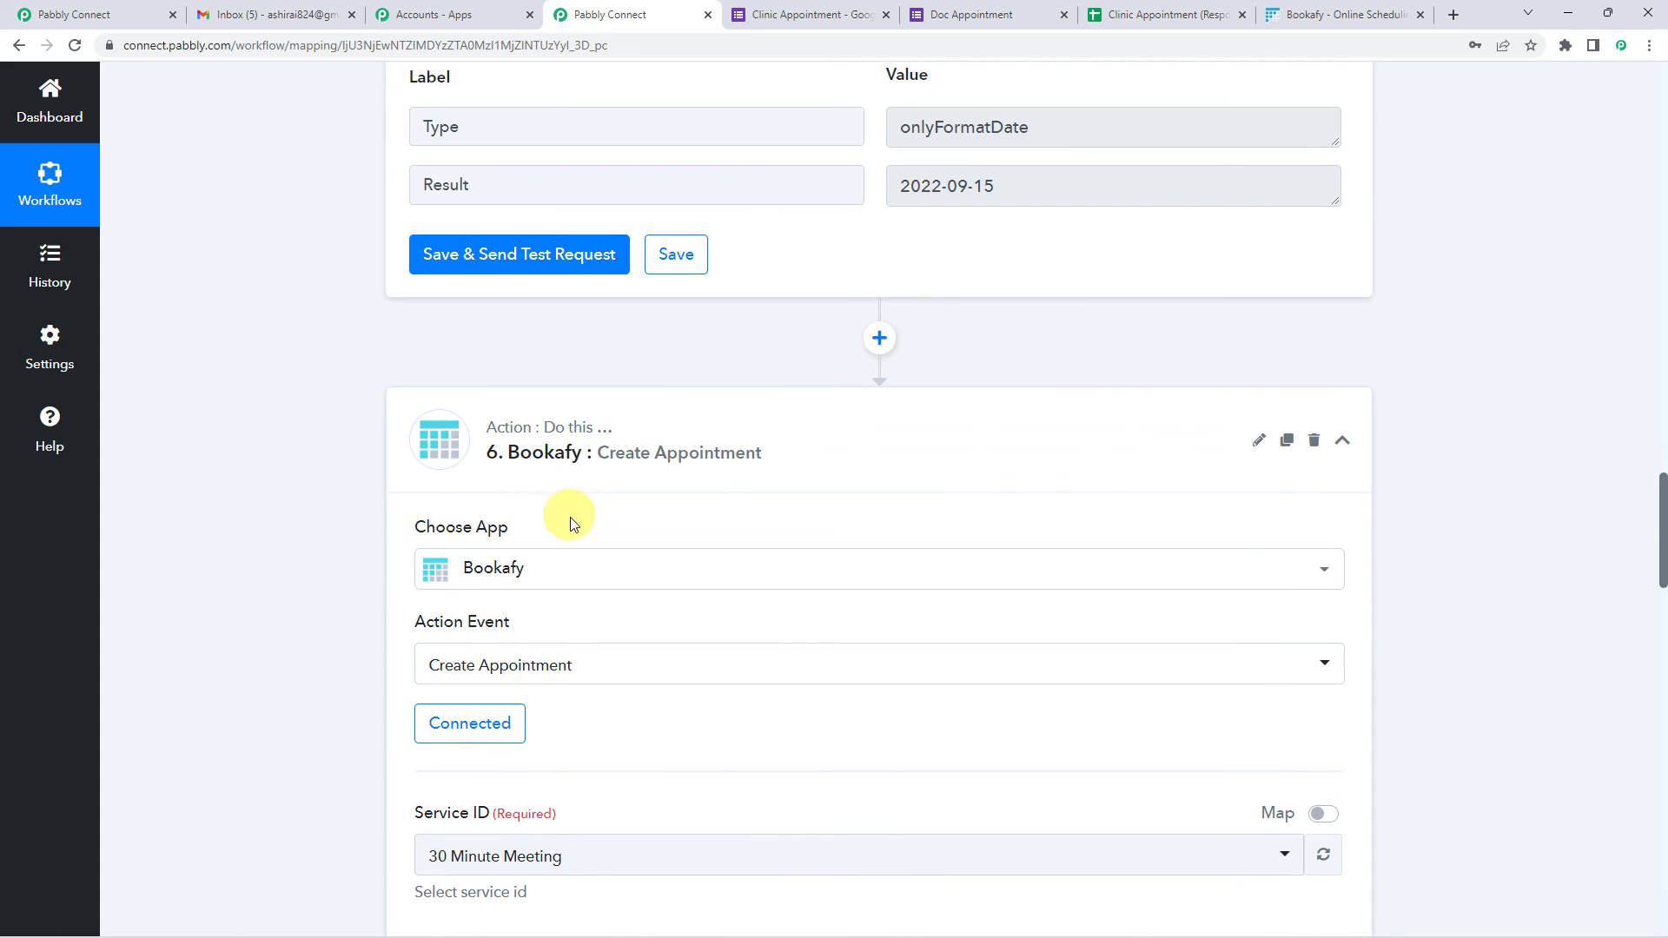
pyautogui.scroll(7, 577, 473)
pyautogui.scroll(20, 335, 507)
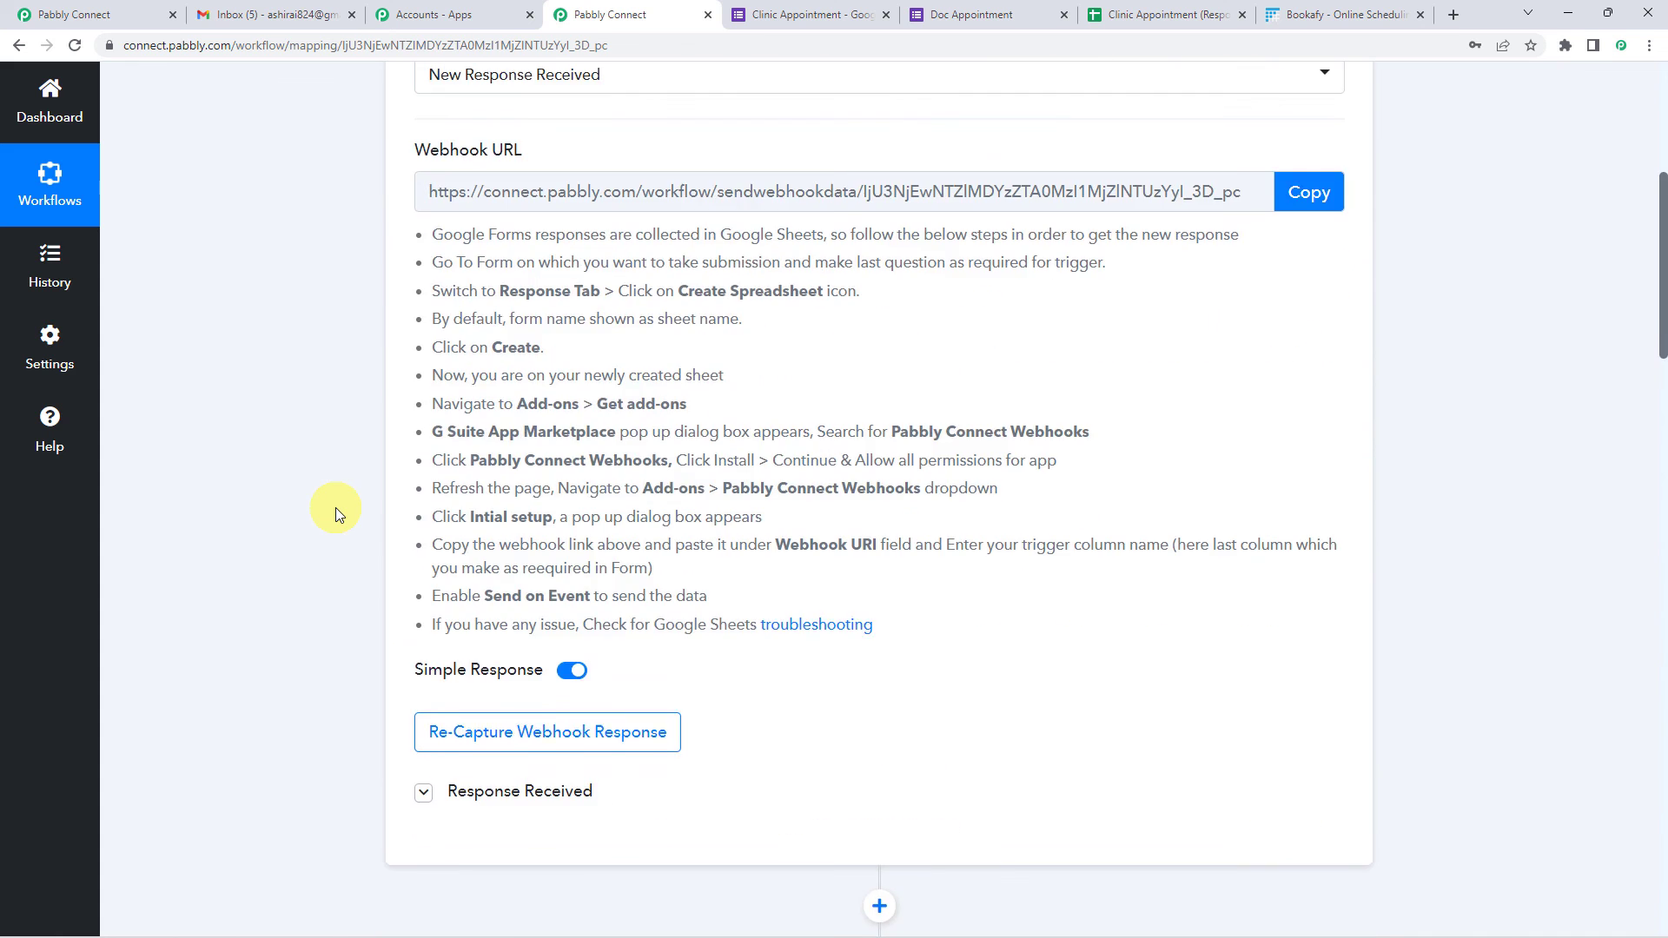
pyautogui.click(656, 311)
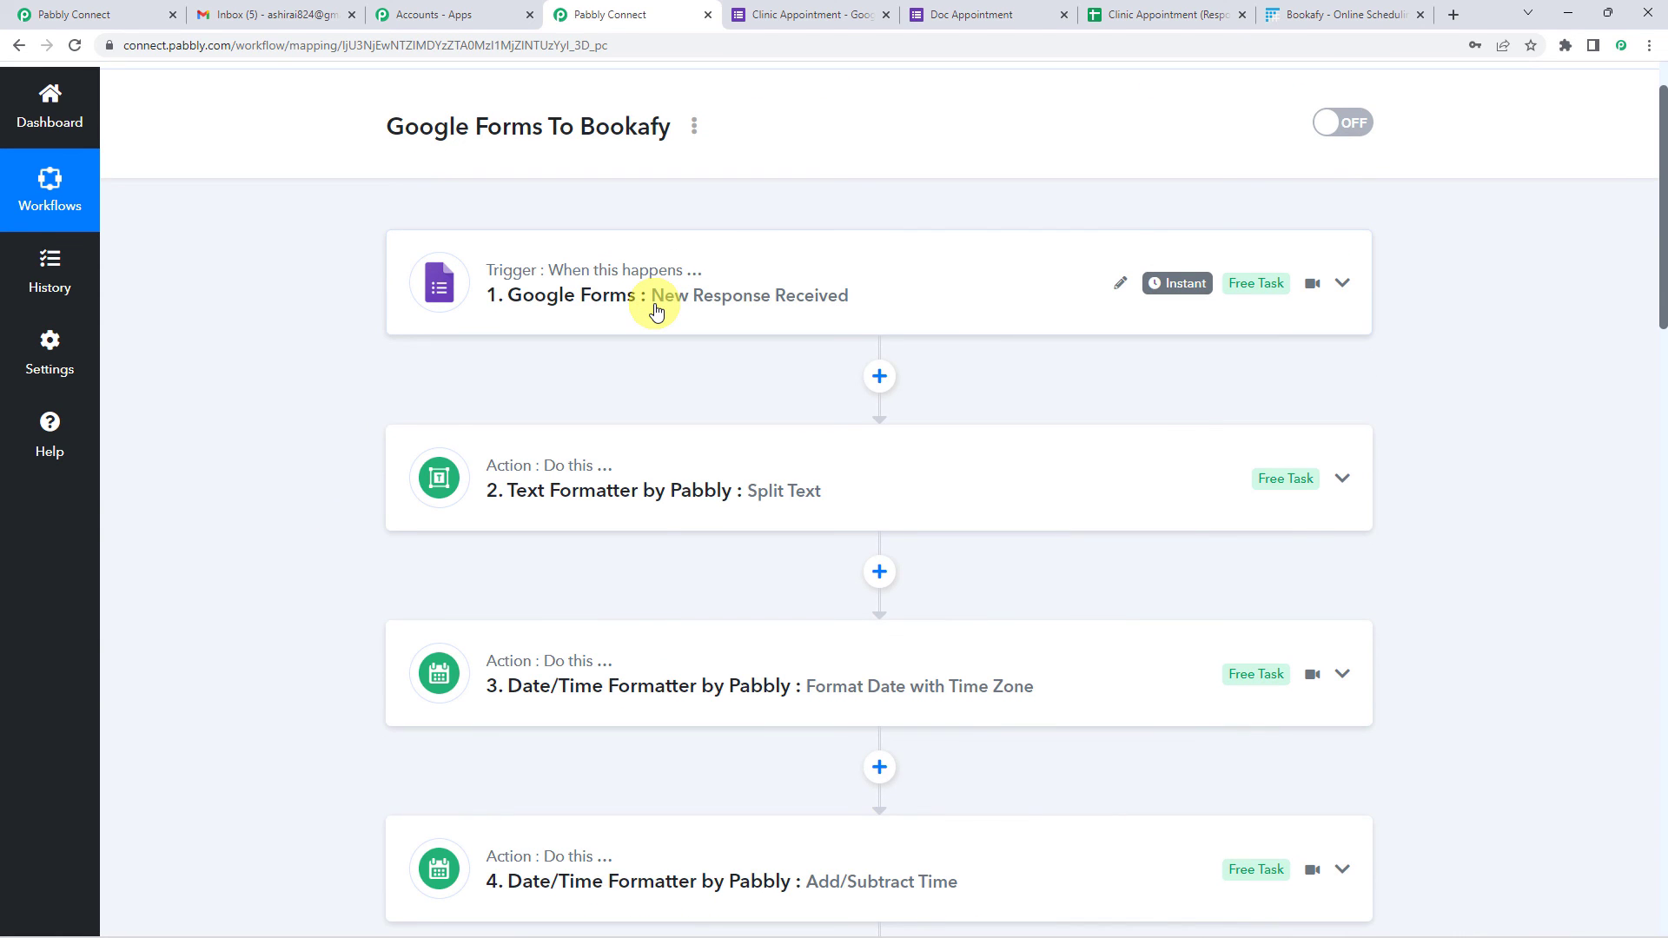